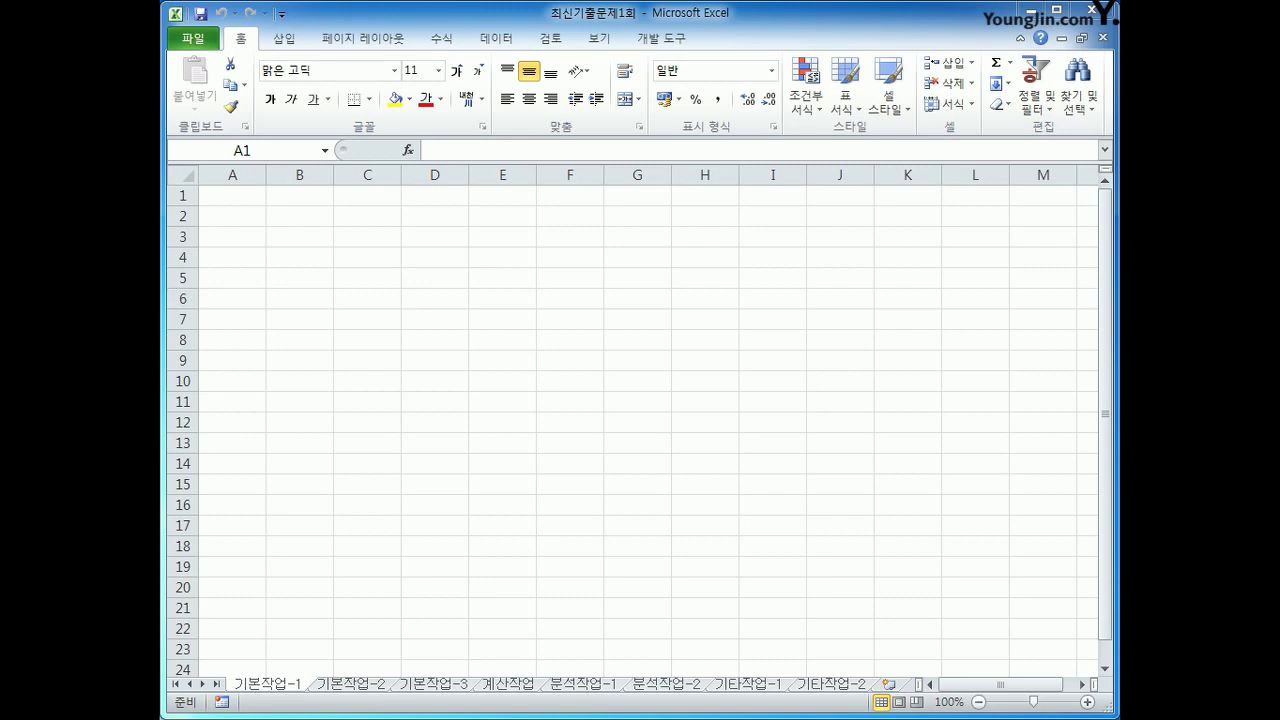
Start a Microsoft Query import at cell B3 using MS Access Database as the data source.
left_click(302, 239)
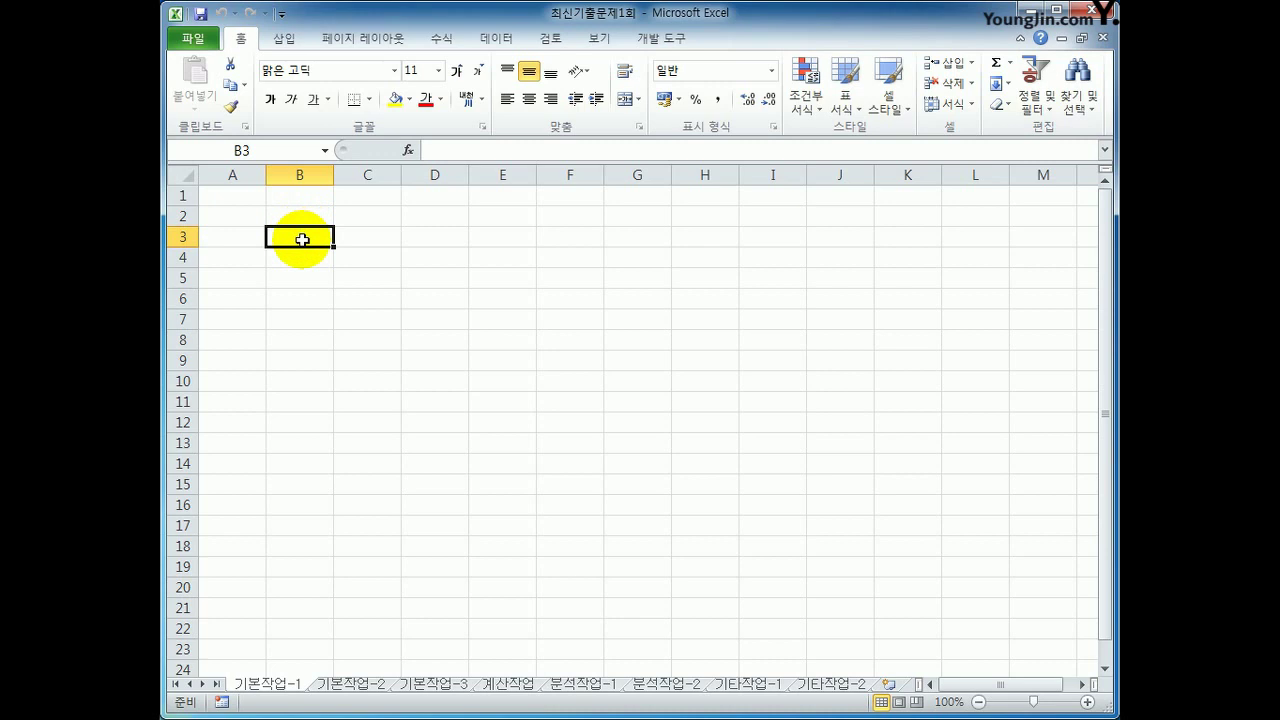
left_click(497, 38)
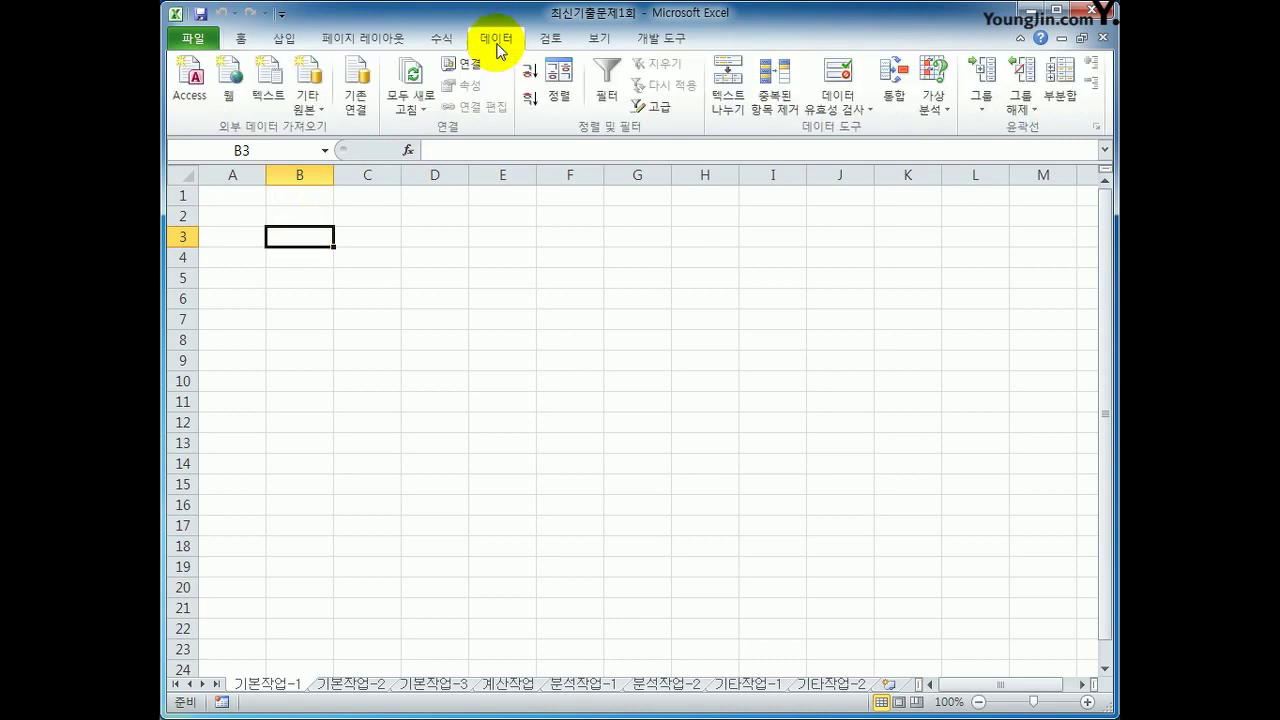
left_click(323, 112)
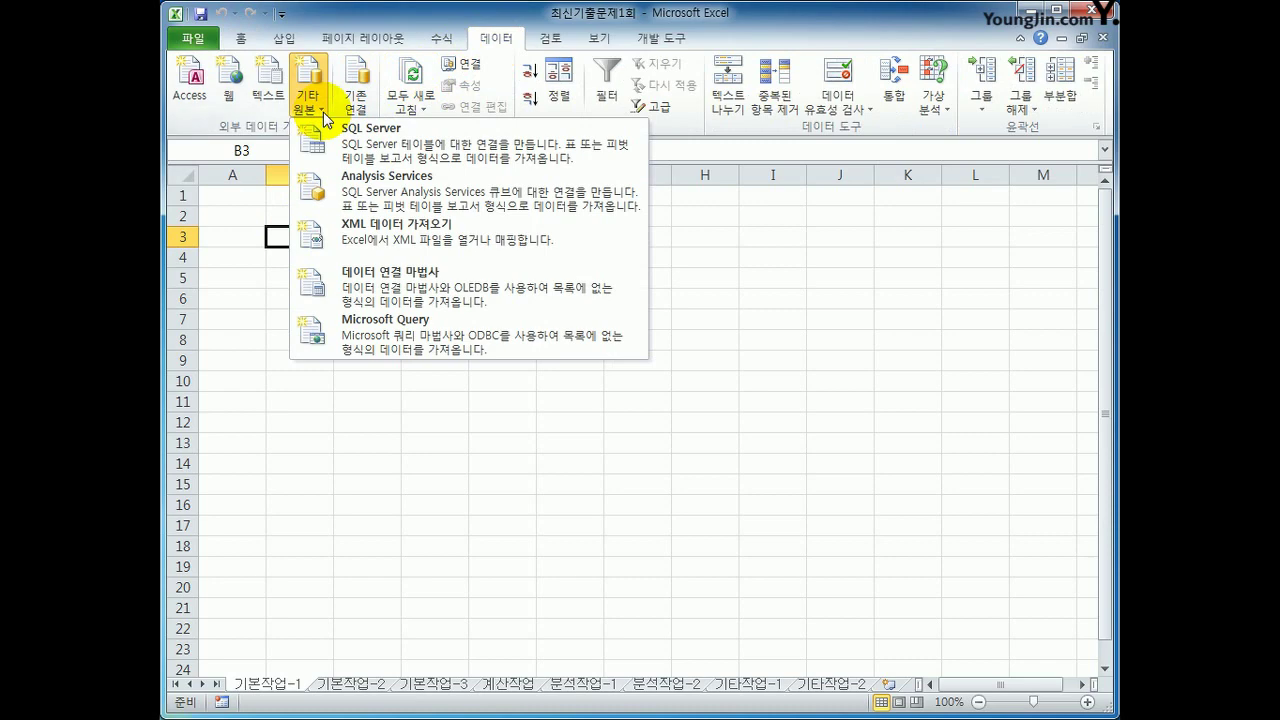
left_click(420, 345)
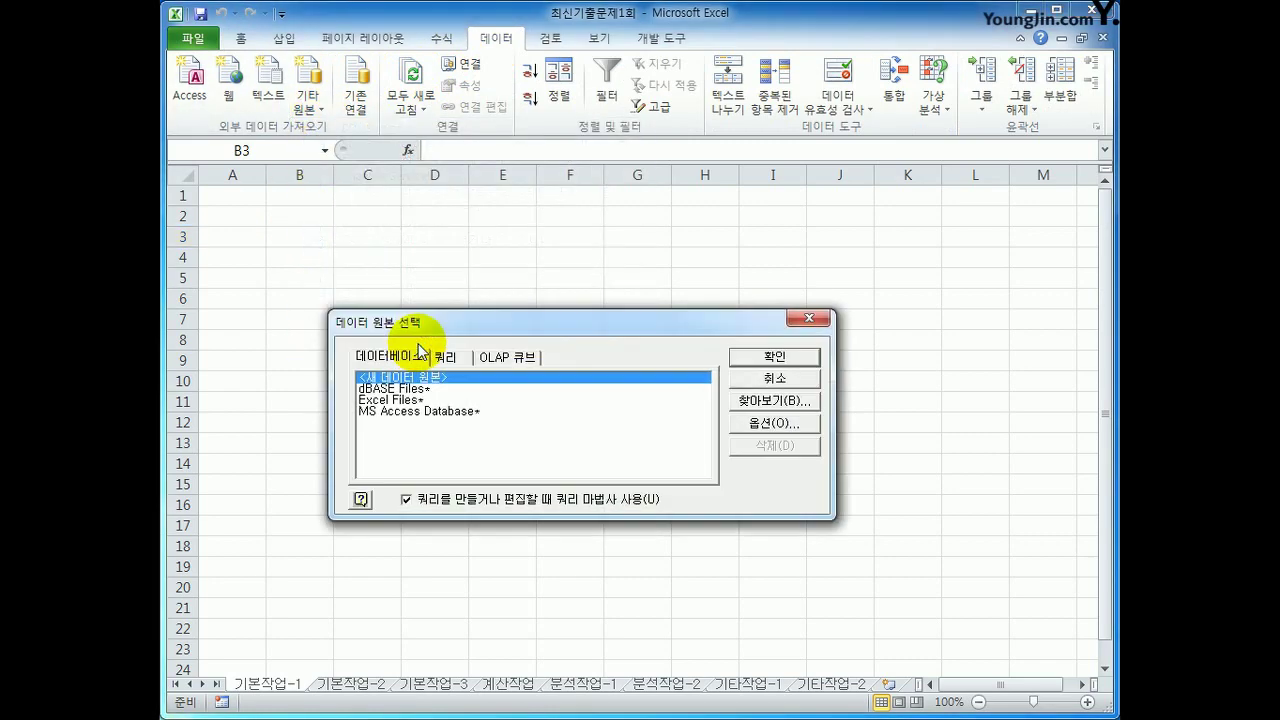
left_click(489, 412)
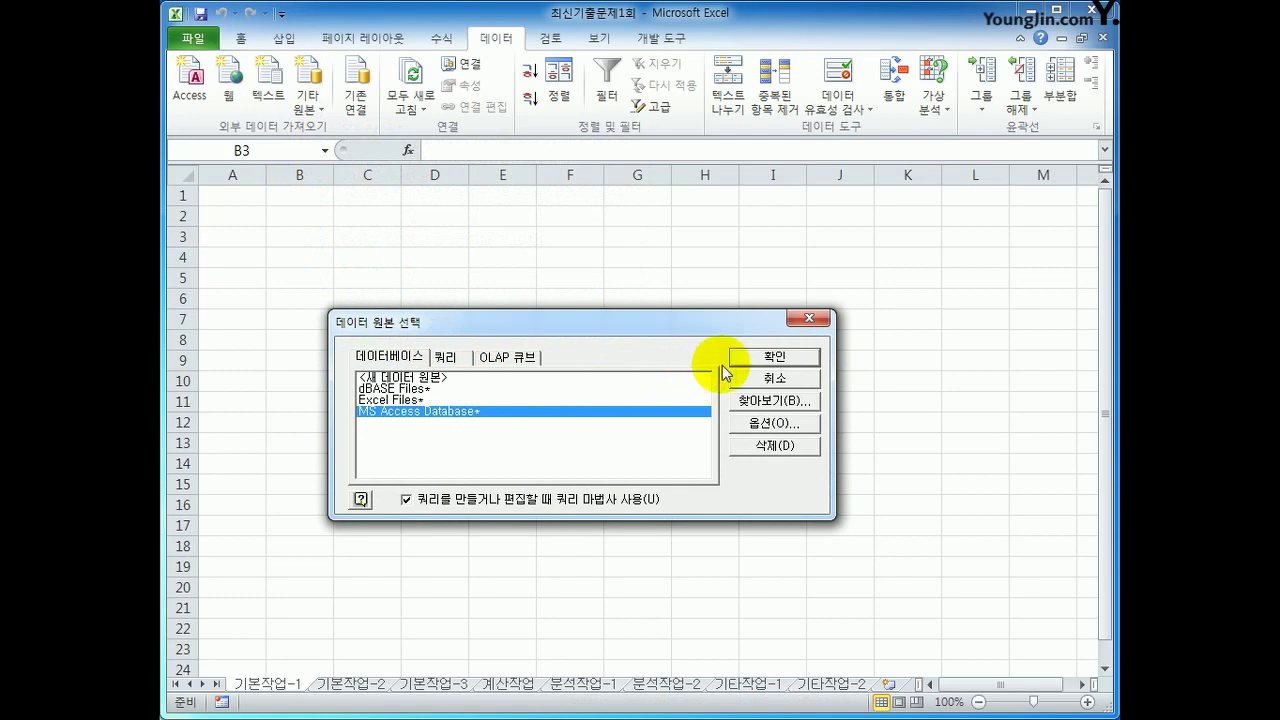
left_click(759, 361)
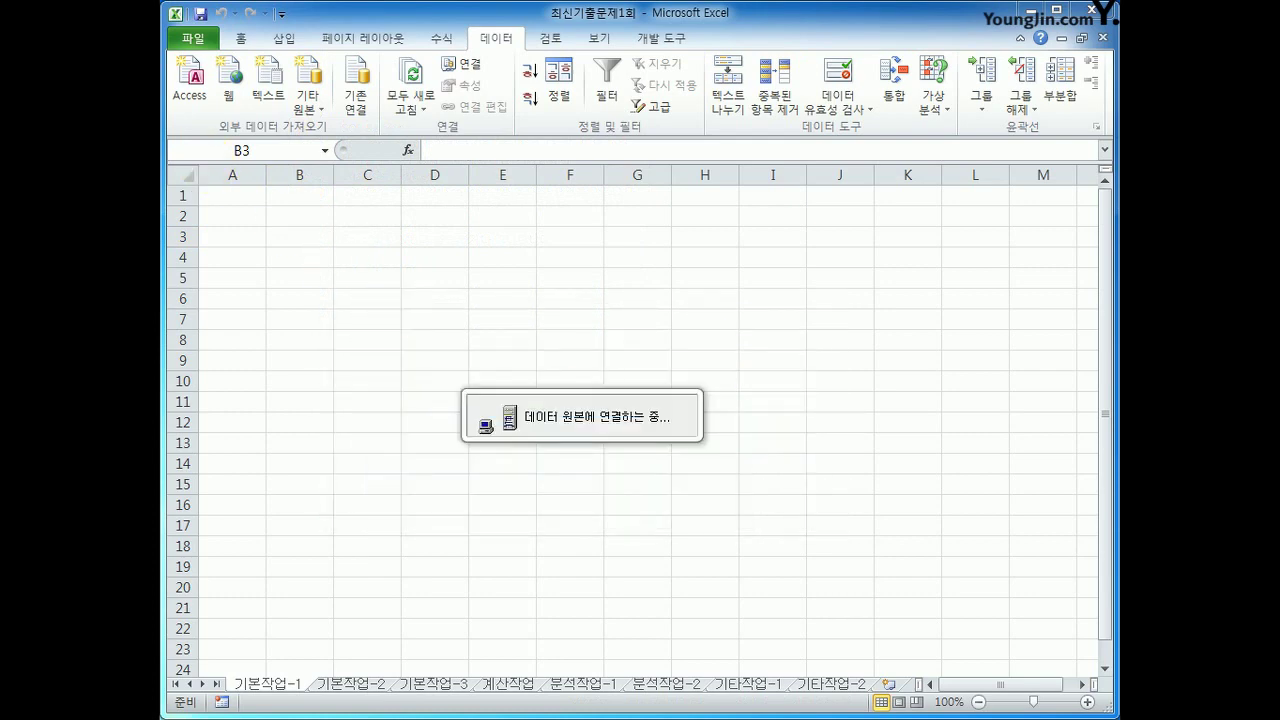
Choose the database DVD목록.accdb from the folder c:\컴활1급\스프레드시트\기출문제.
left_click_drag(214, 34, 674, 183)
double_click(637, 259)
left_click_drag(686, 277, 690, 320)
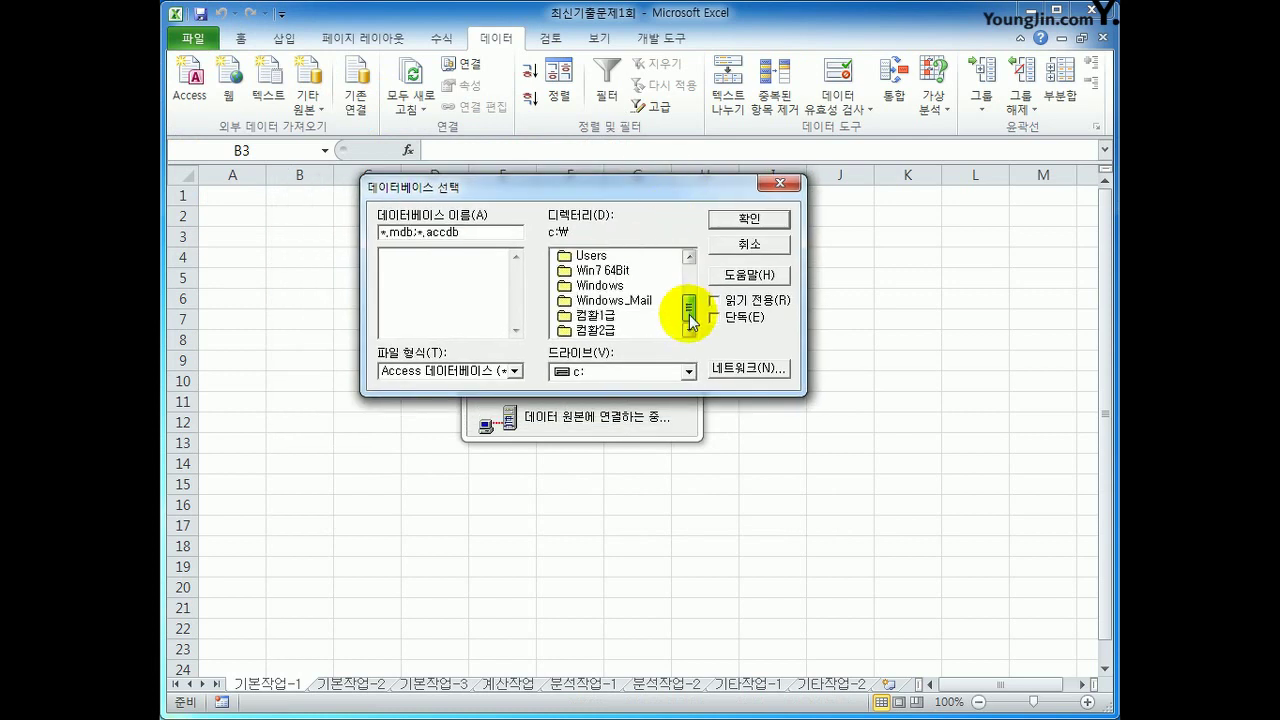
left_click(634, 317)
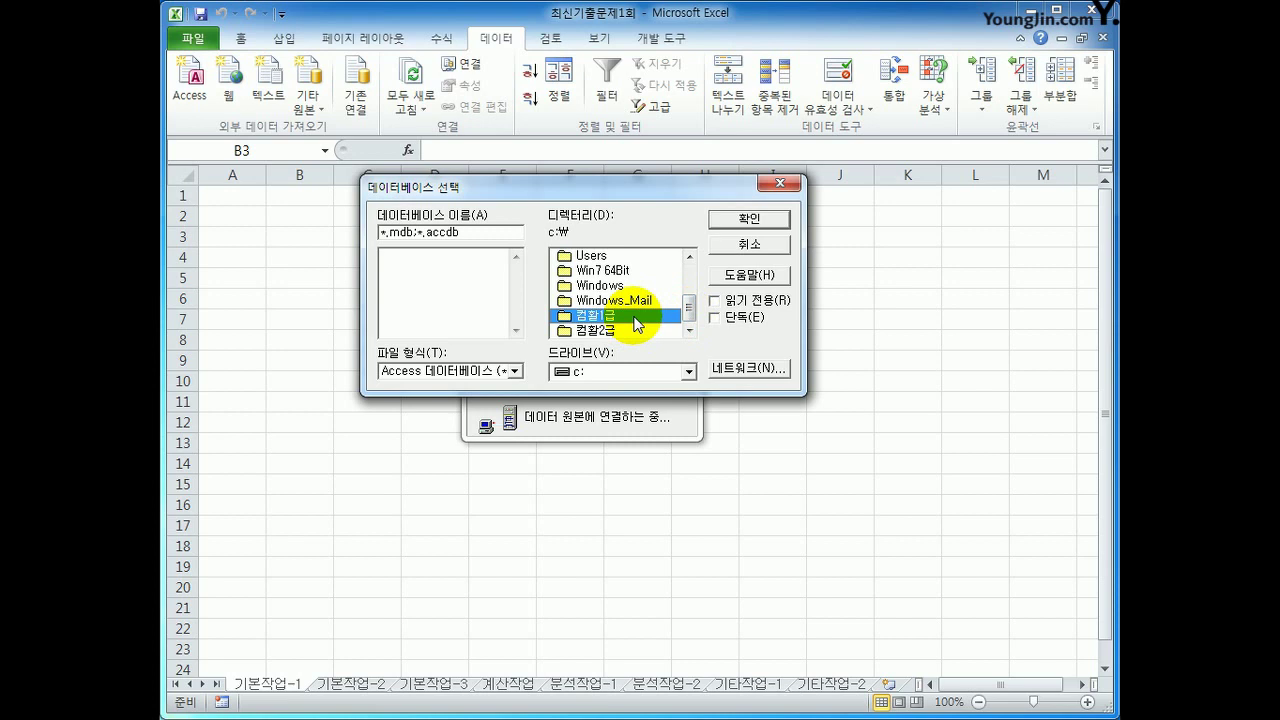
double_click(637, 318)
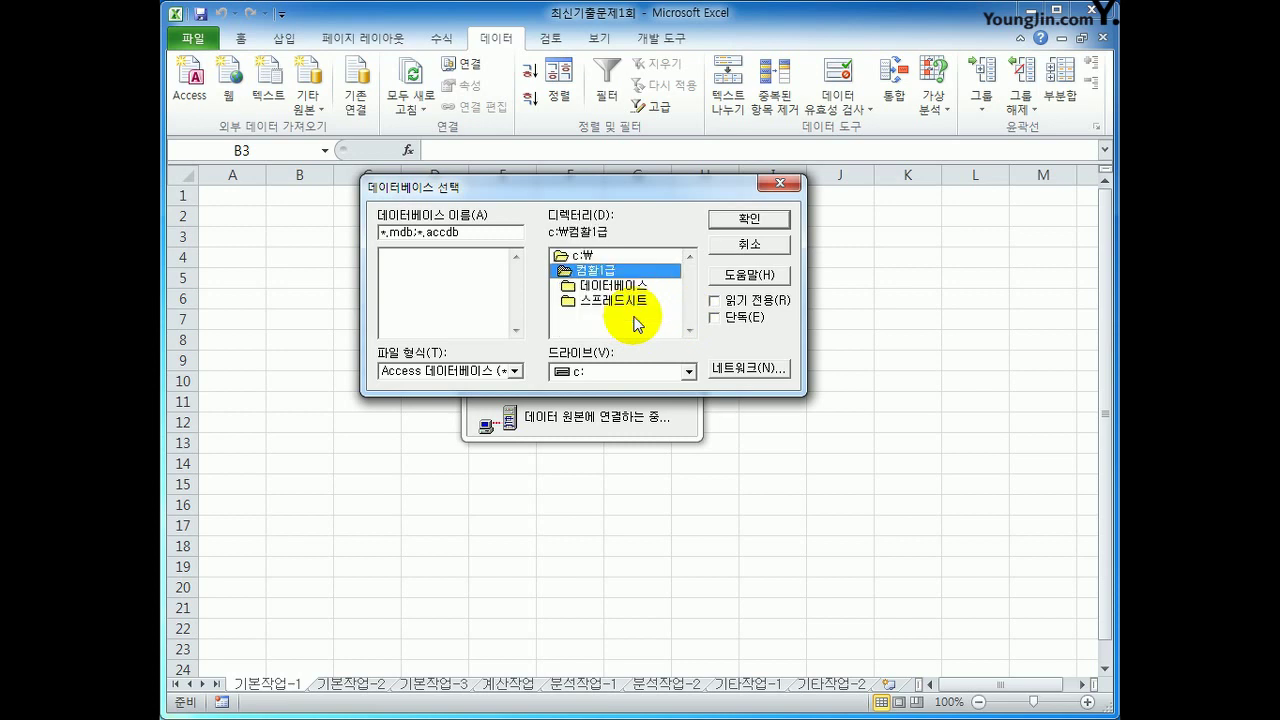
double_click(636, 300)
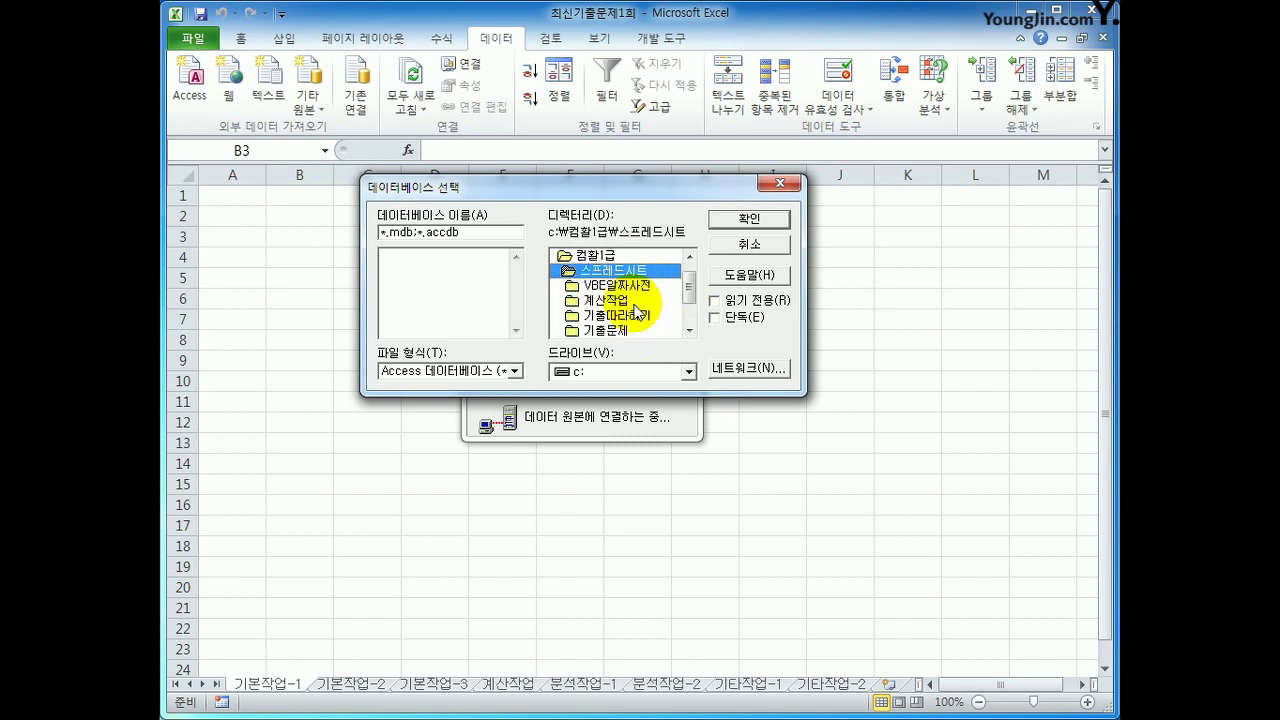
double_click(623, 331)
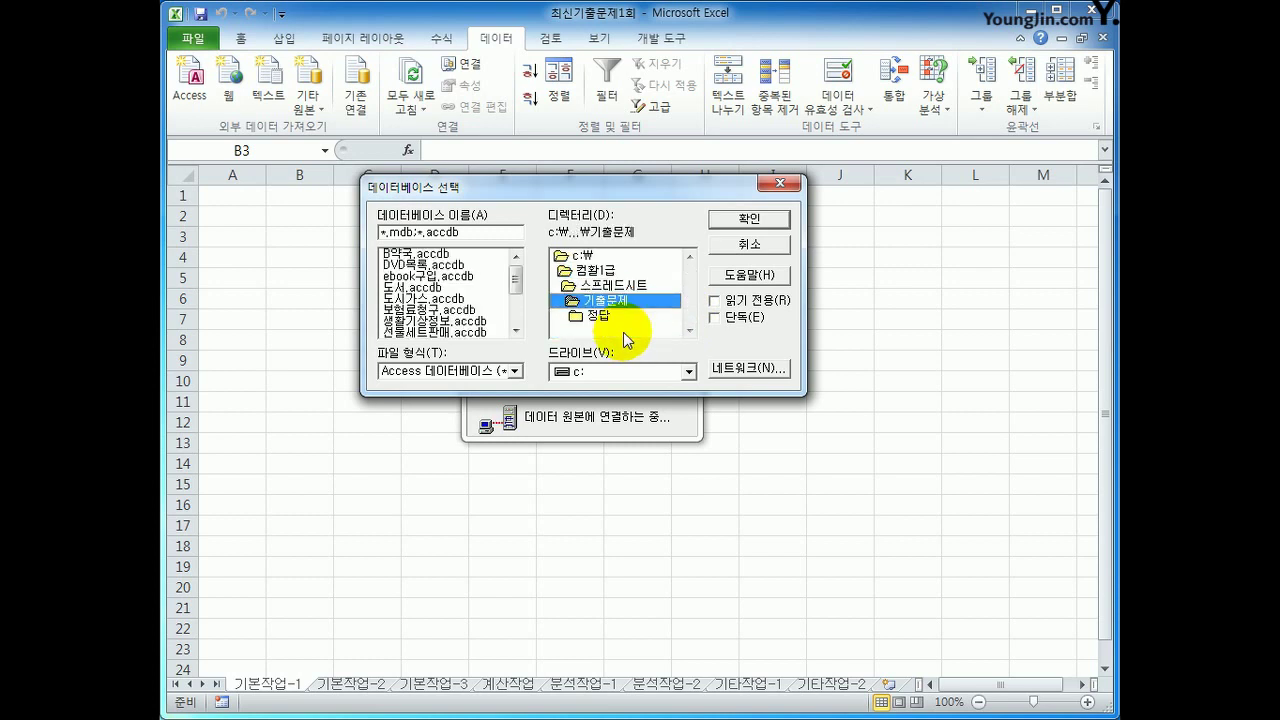
left_click(453, 266)
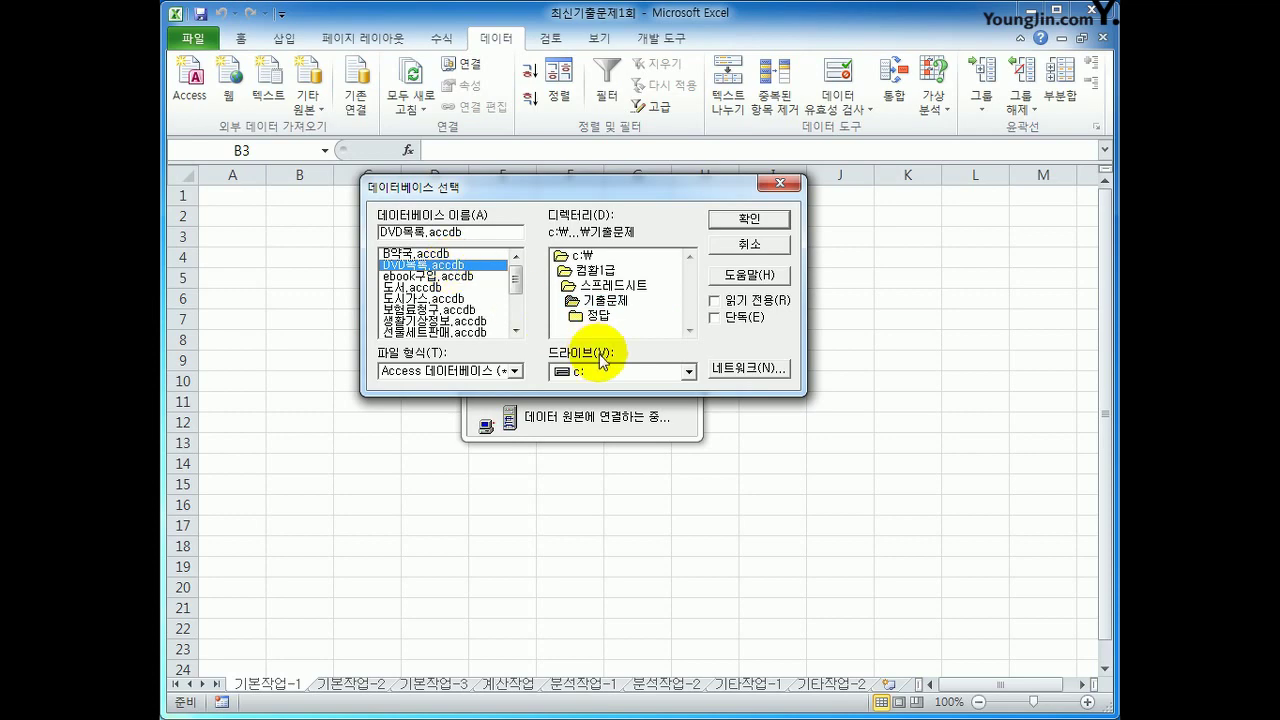
left_click(749, 218)
Expand the DVD목록 table and add the columns 관리코드, 타이틀명, 장르 and 시간 to the query.
left_click_drag(676, 384, 646, 276)
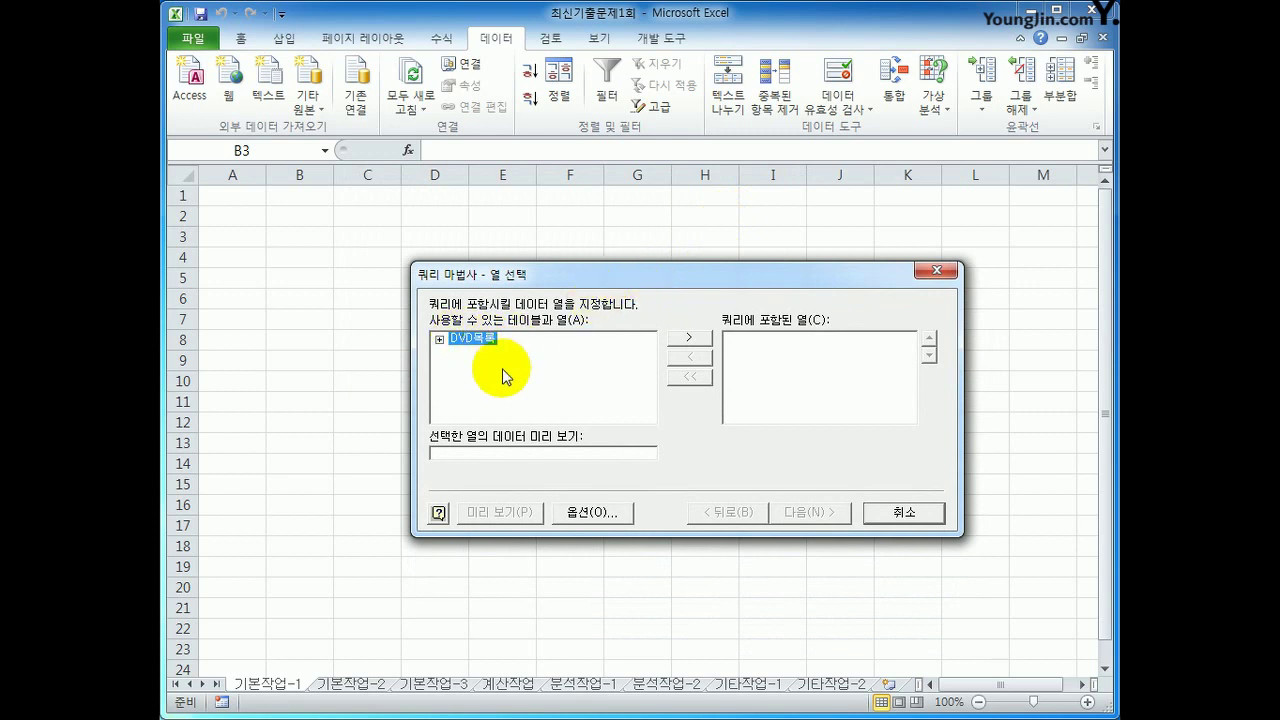
left_click(439, 340)
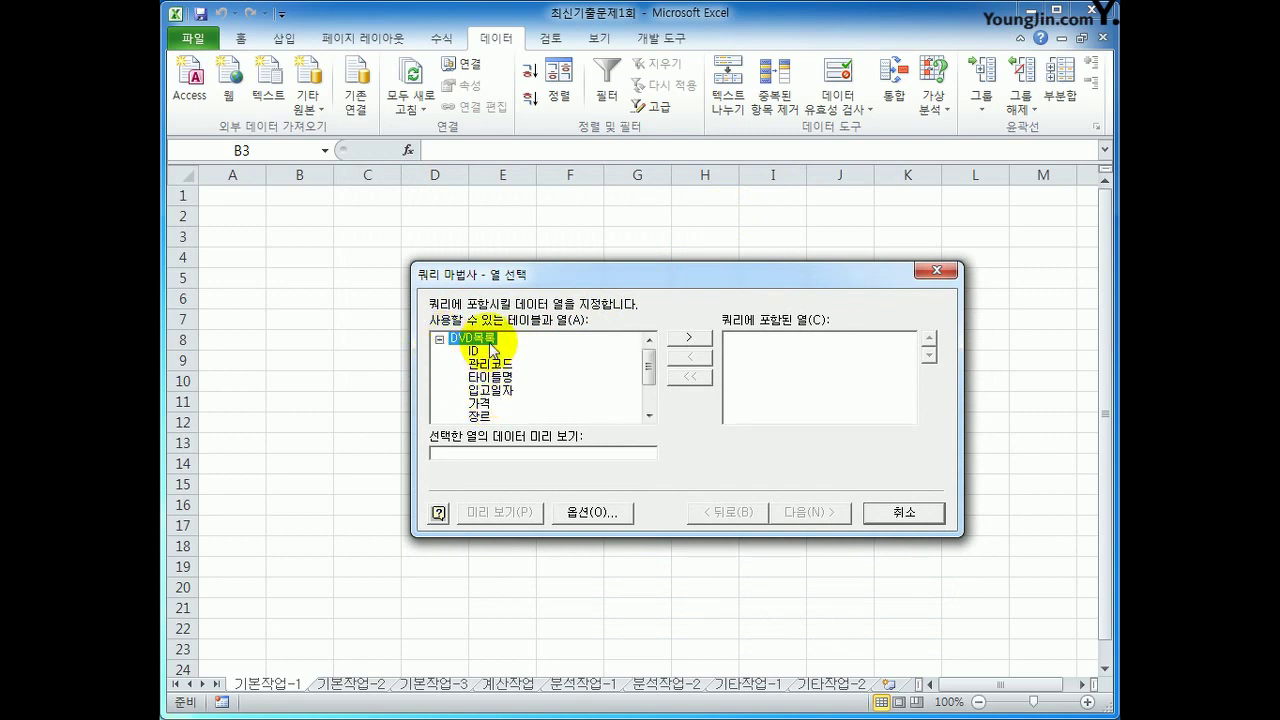
left_click(440, 340)
double_click(482, 339)
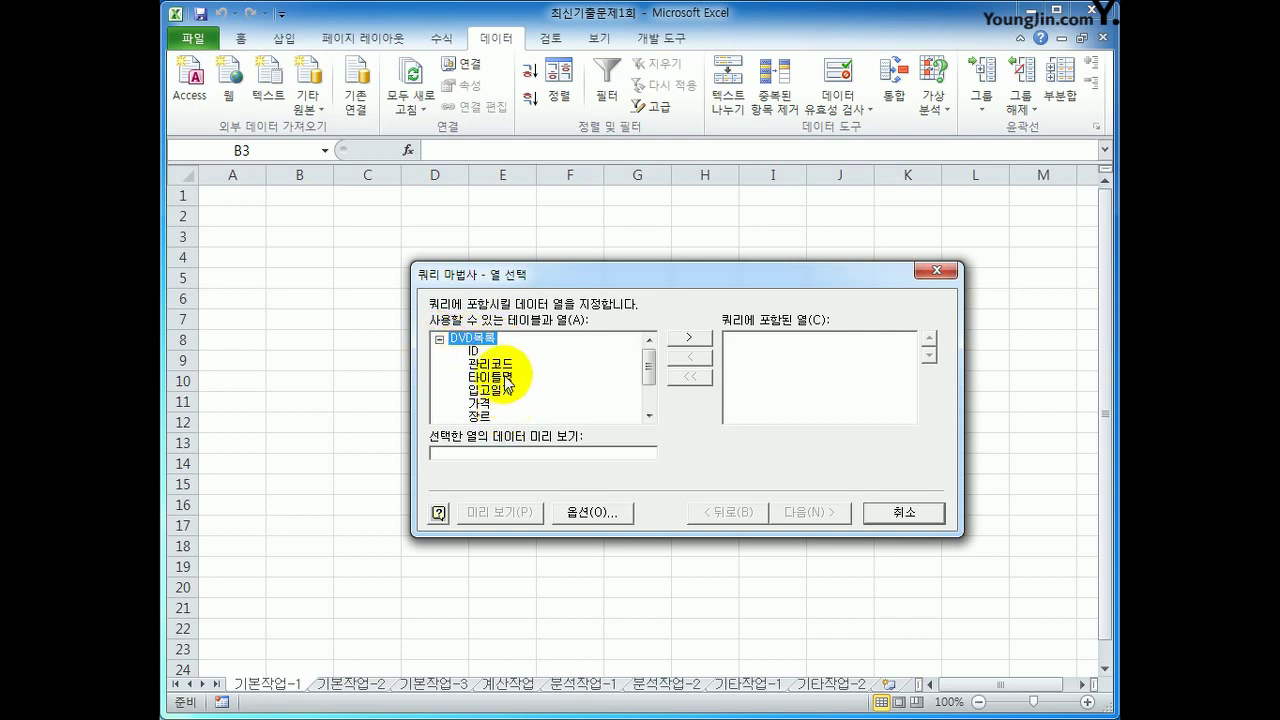
left_click(507, 365)
double_click(507, 365)
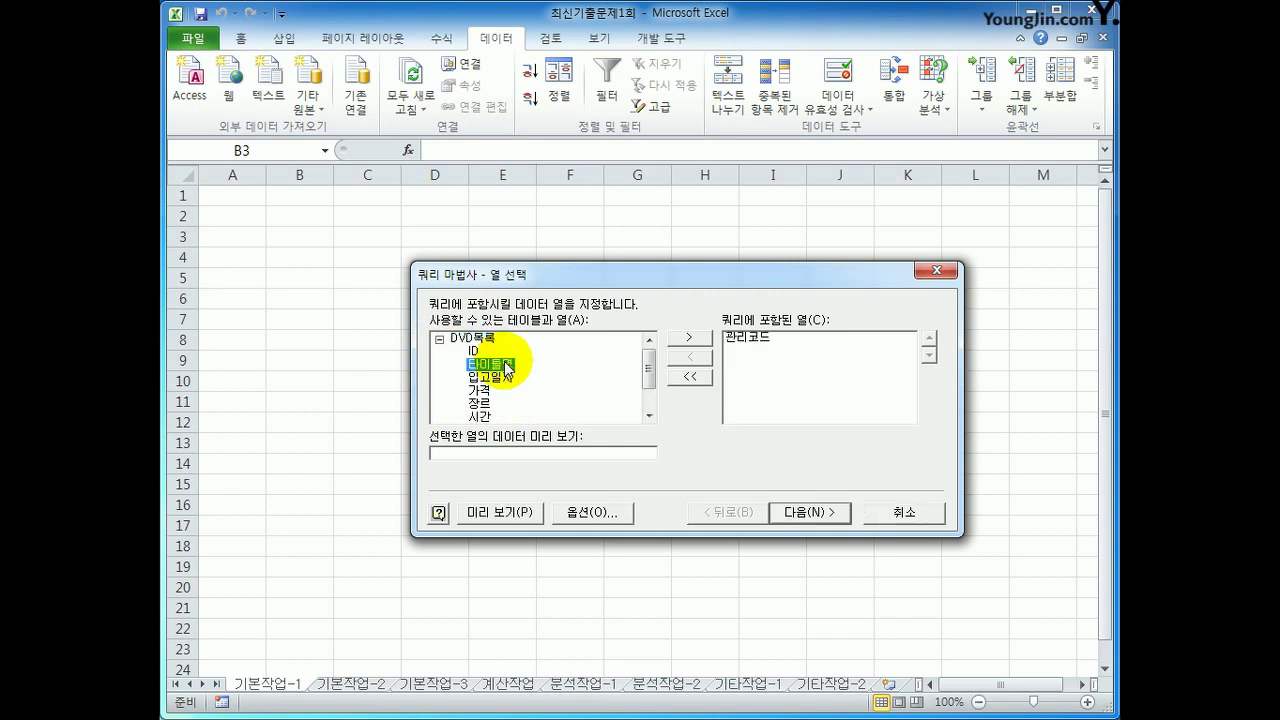
double_click(507, 365)
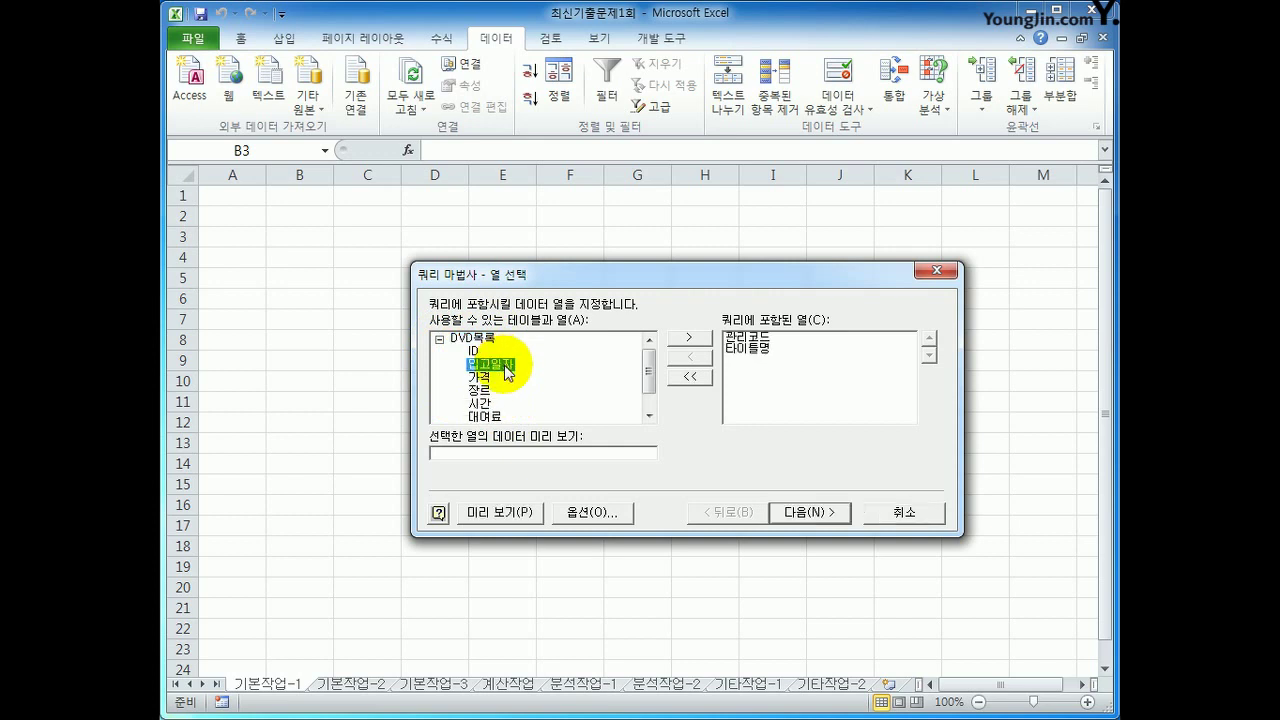
double_click(483, 391)
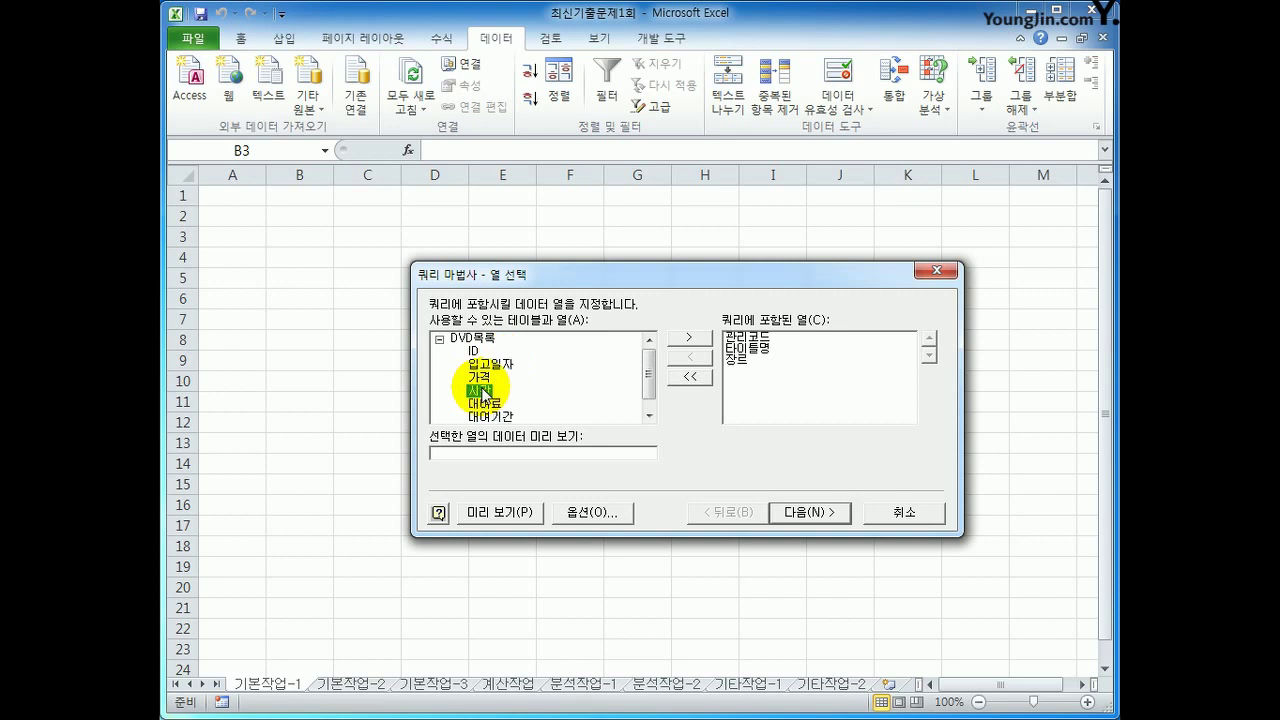
double_click(483, 391)
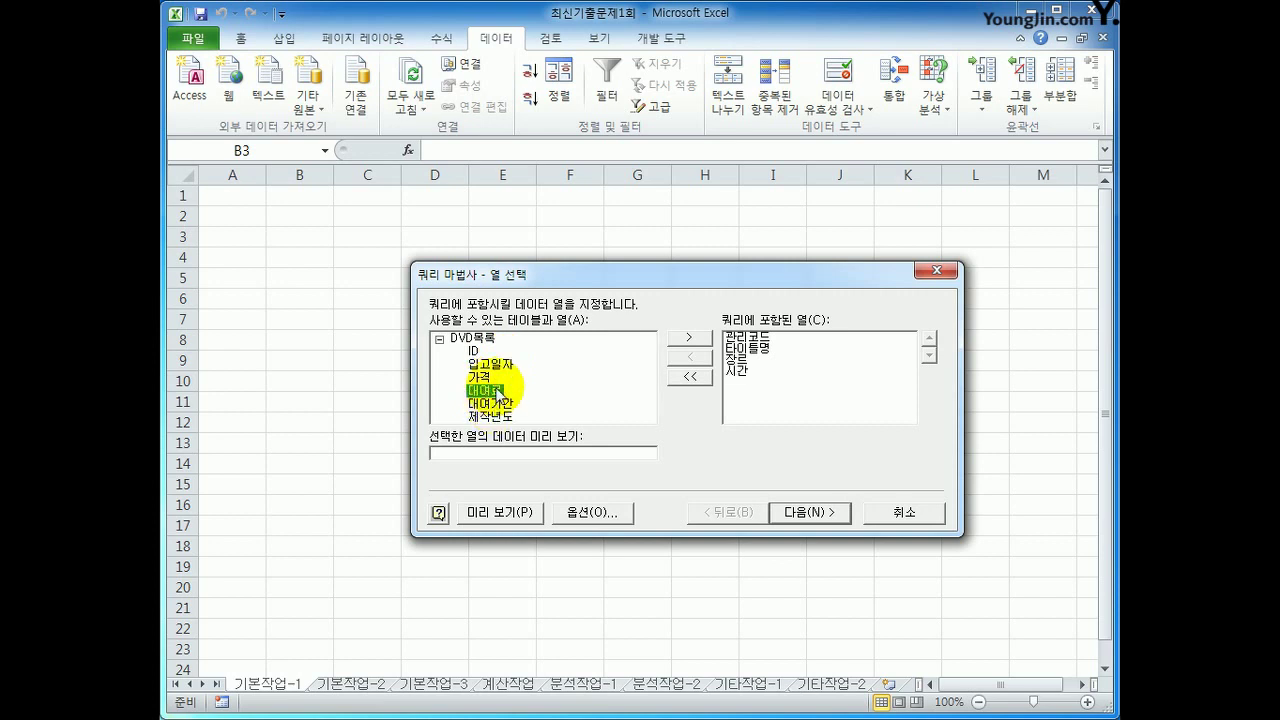
Add the columns 입고일자, 대여료 and 제작년도 to the query and check the order of the included columns.
double_click(497, 364)
double_click(494, 378)
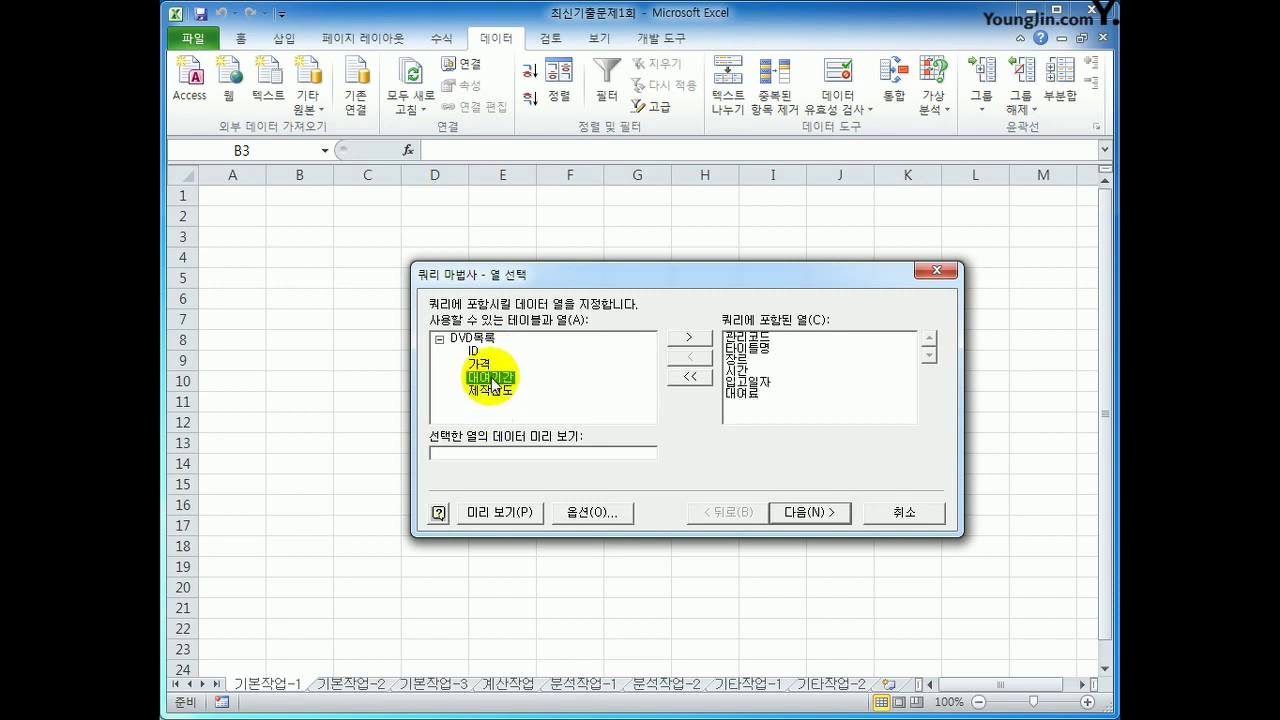
double_click(491, 391)
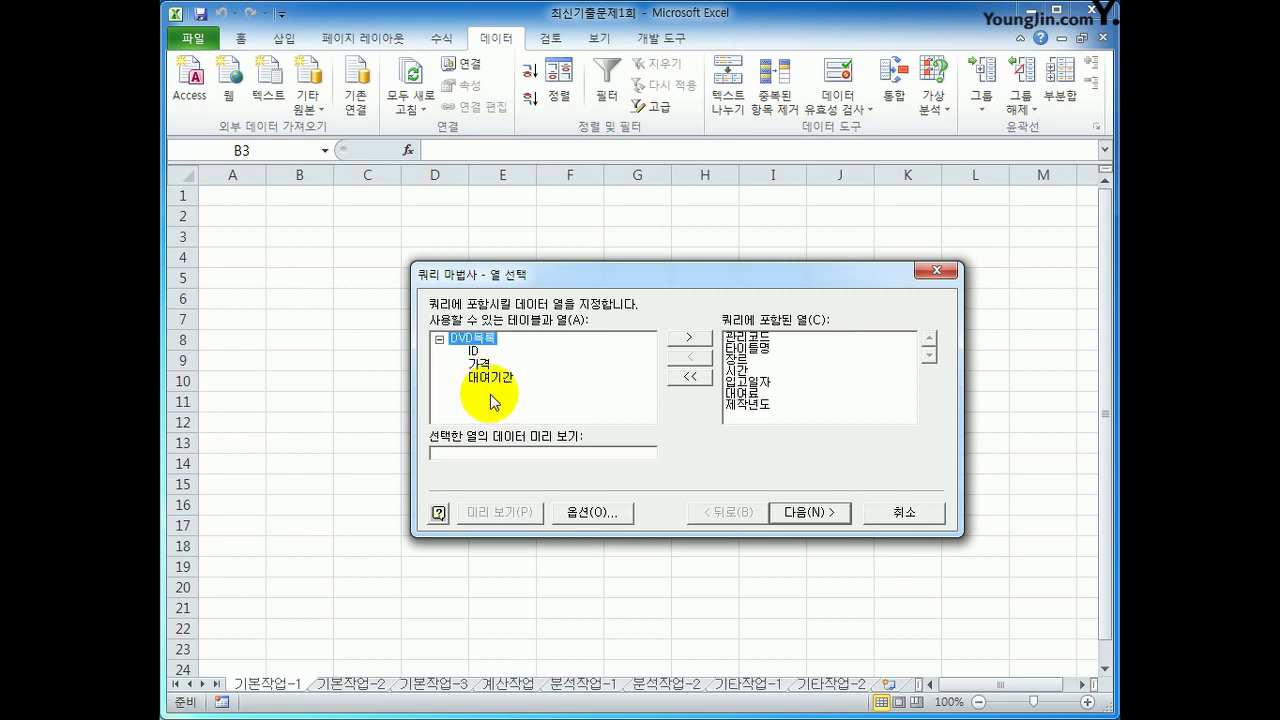
left_click(764, 340)
left_click(761, 349)
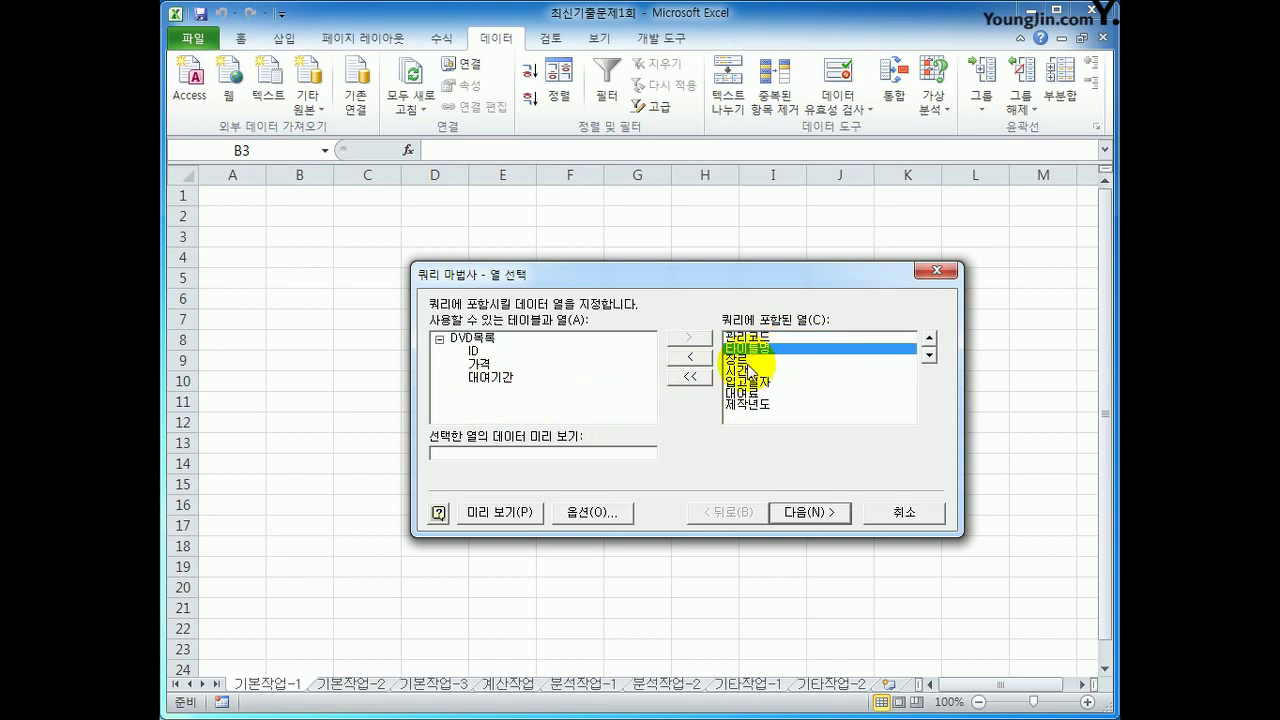
left_click(750, 374)
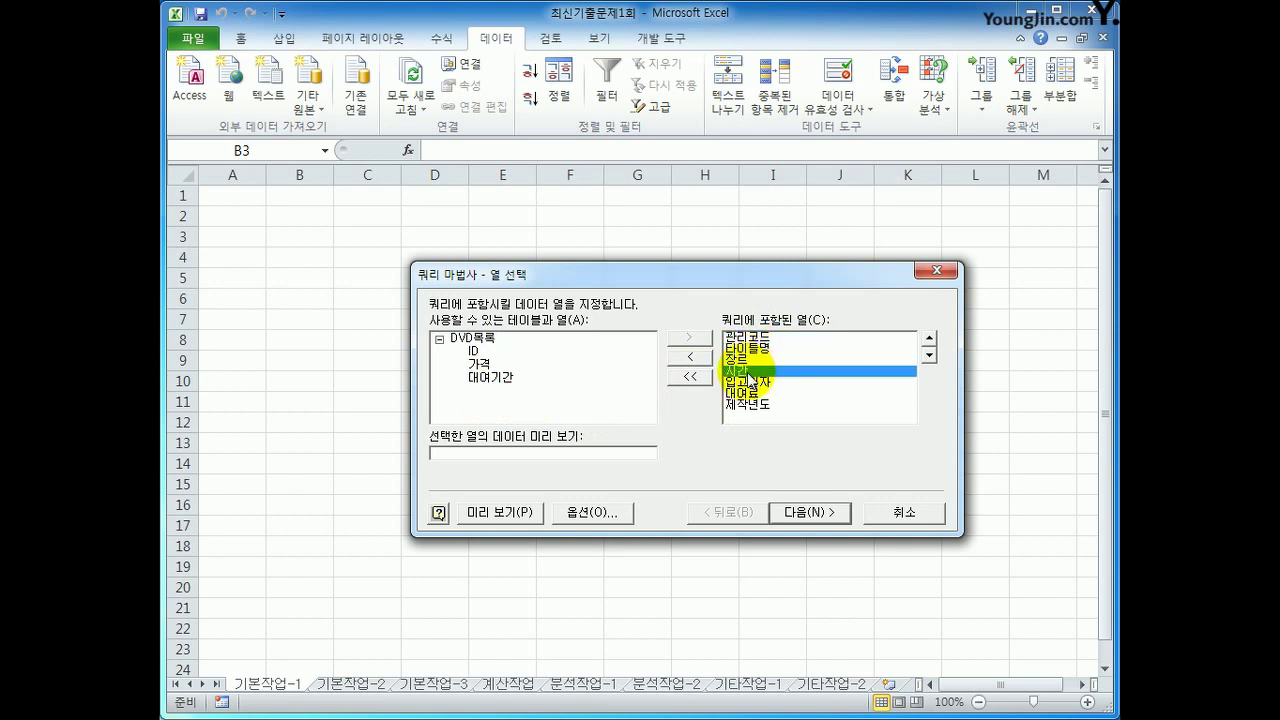
left_click(752, 382)
left_click(754, 393)
left_click(756, 405)
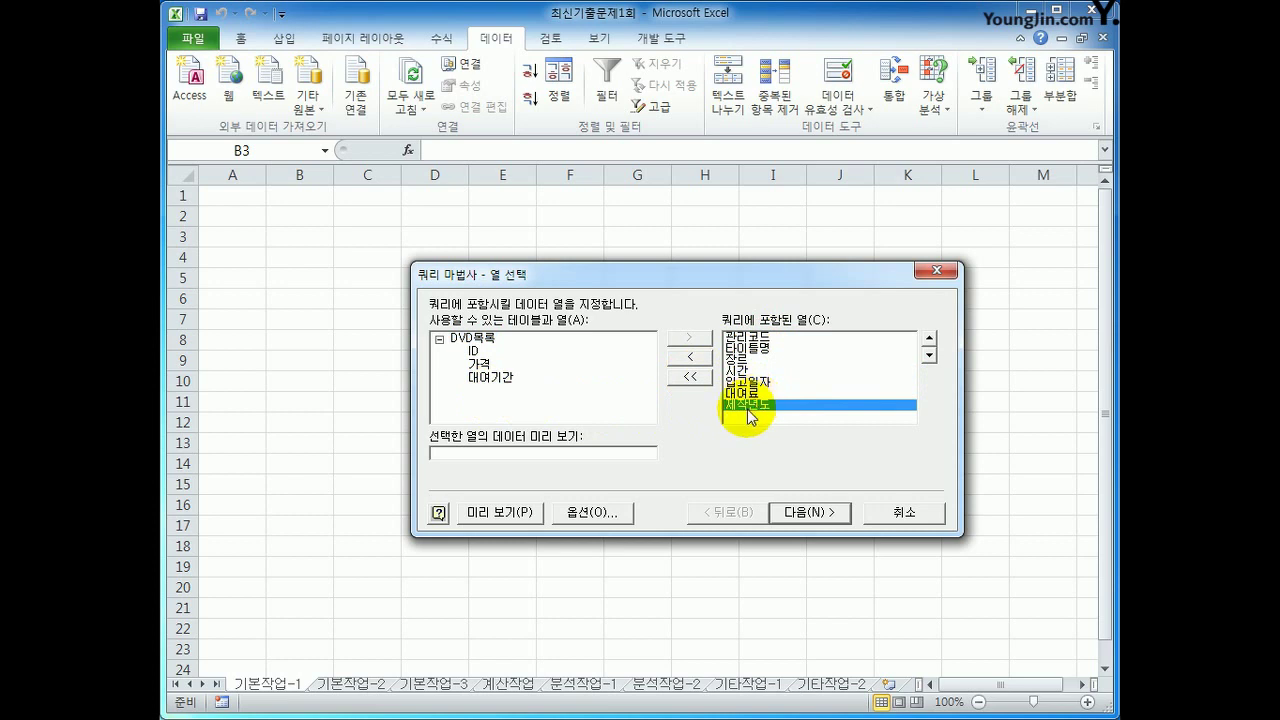
Continue to the data filter stage and choose 장르 as the column to filter.
left_click(800, 513)
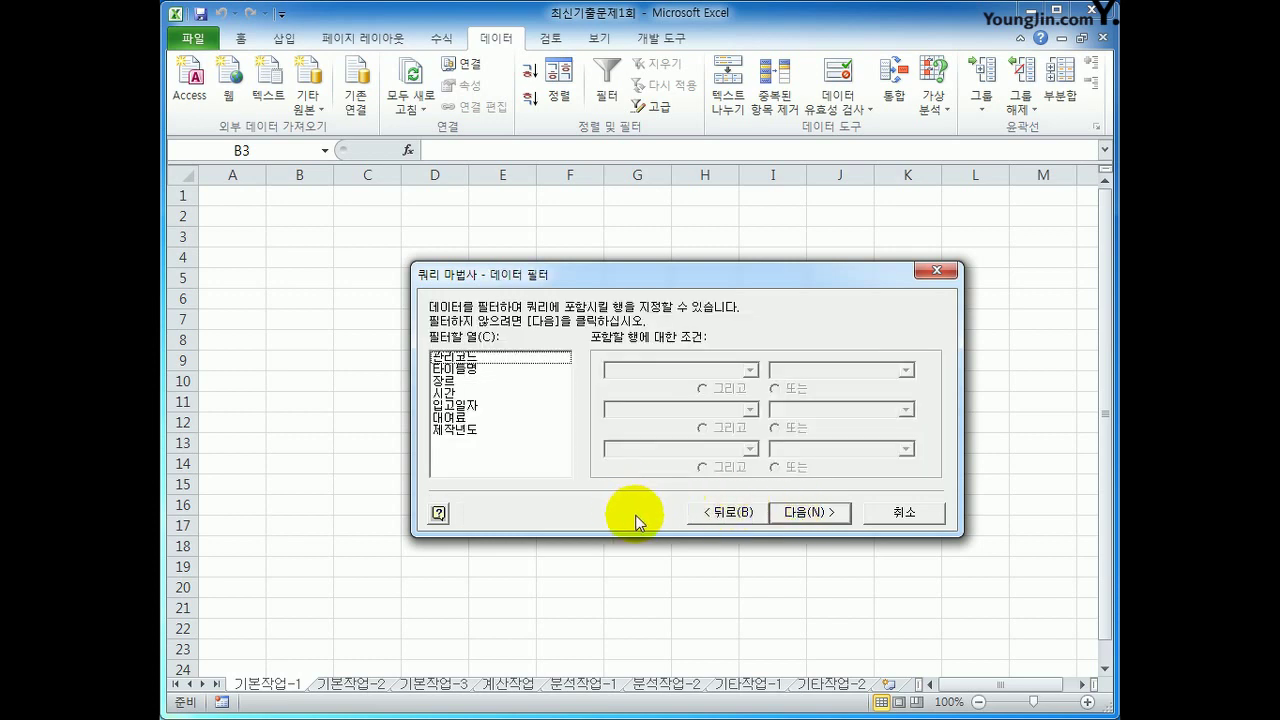
left_click(458, 382)
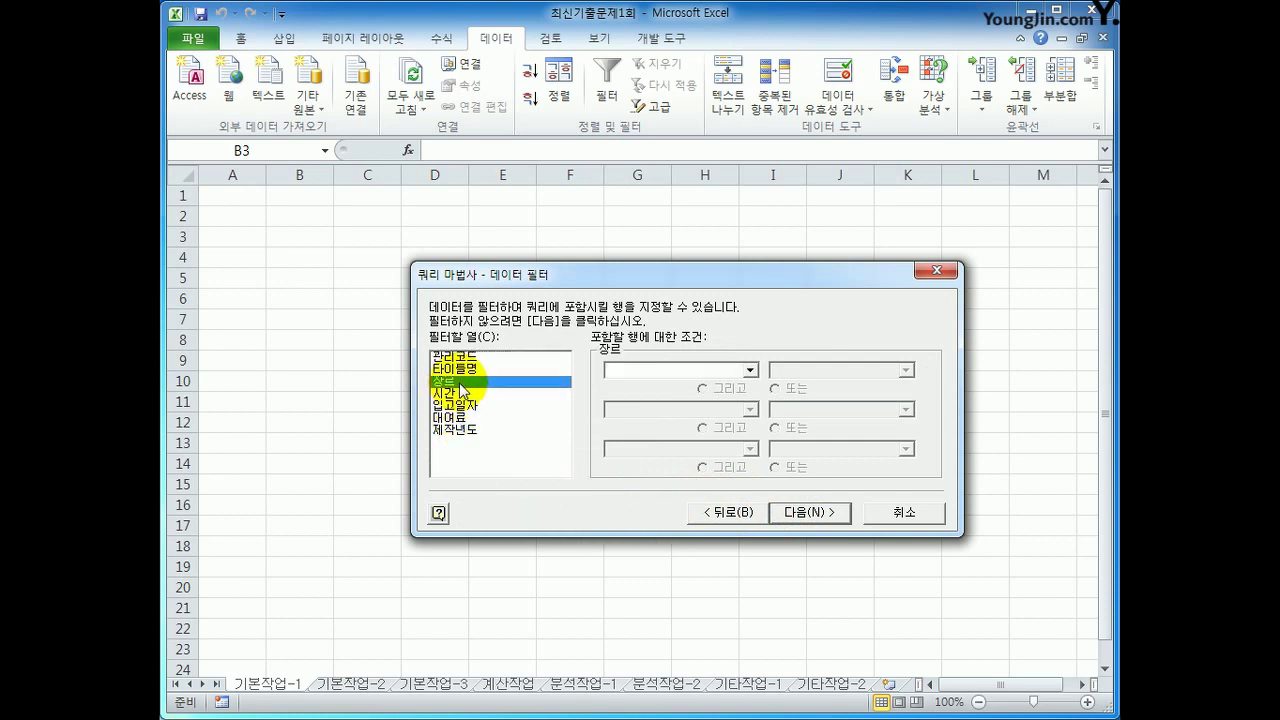
left_click(750, 370)
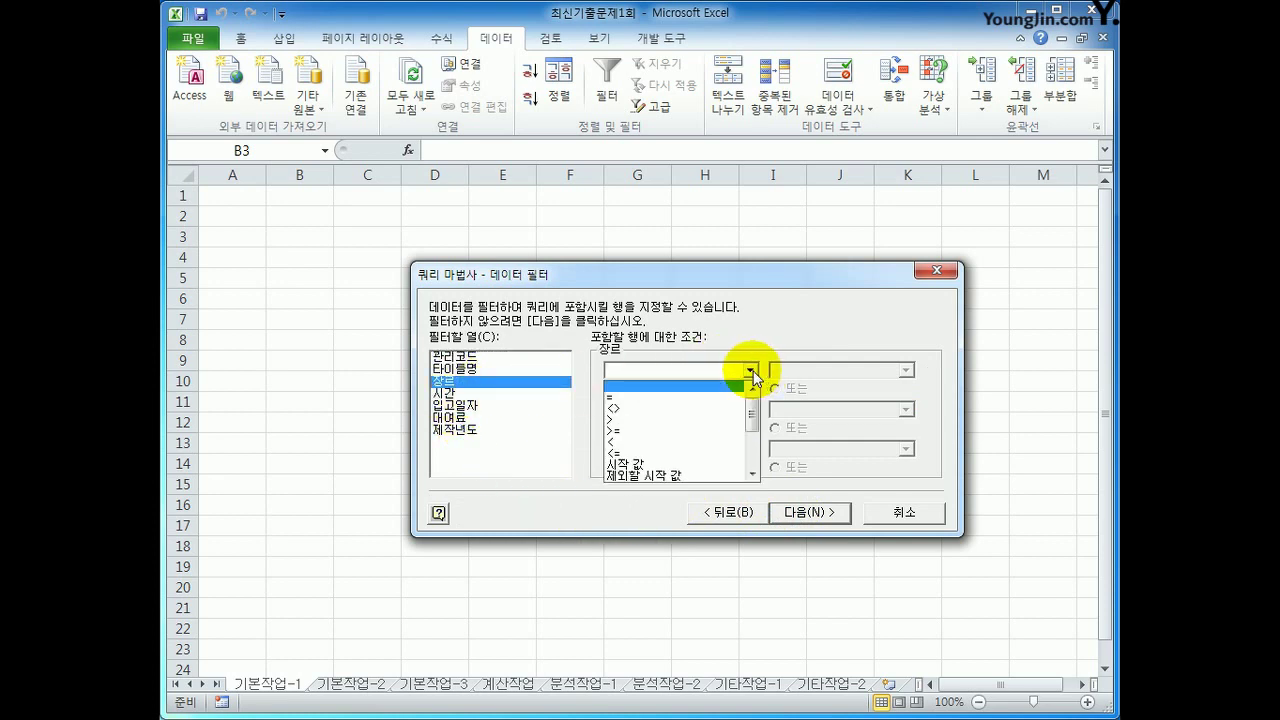
left_click(722, 466)
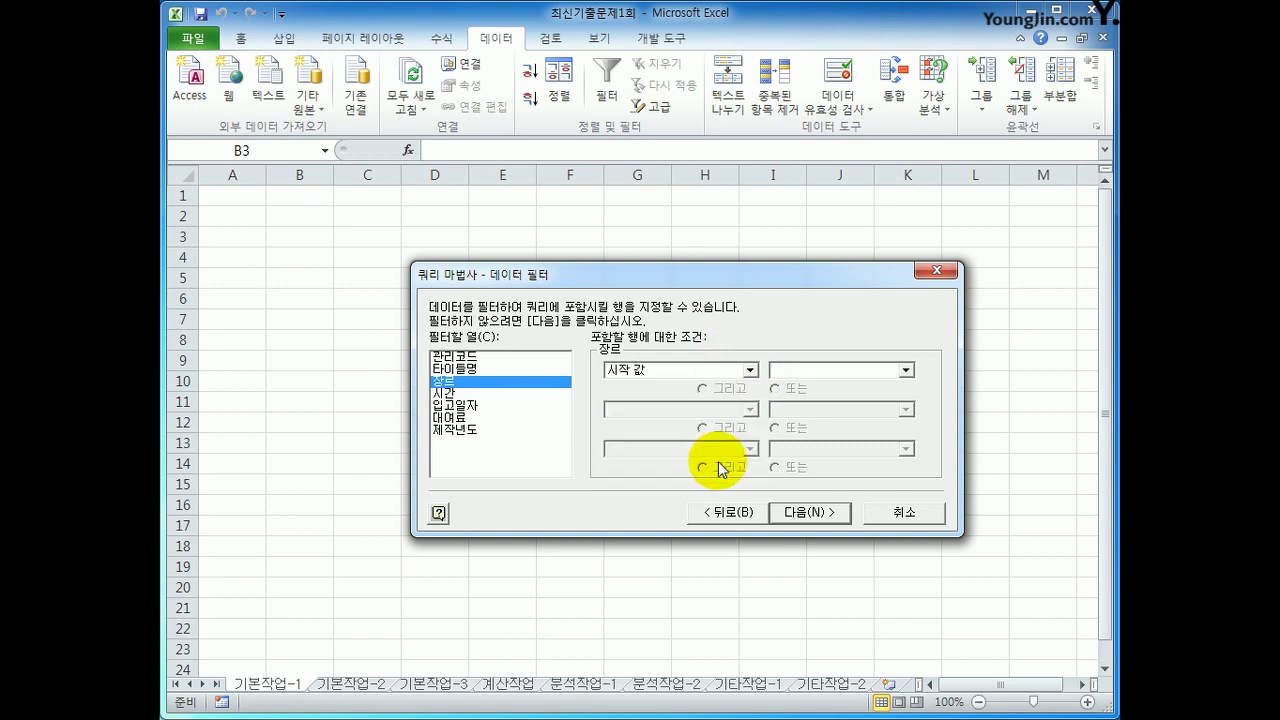
left_click(904, 370)
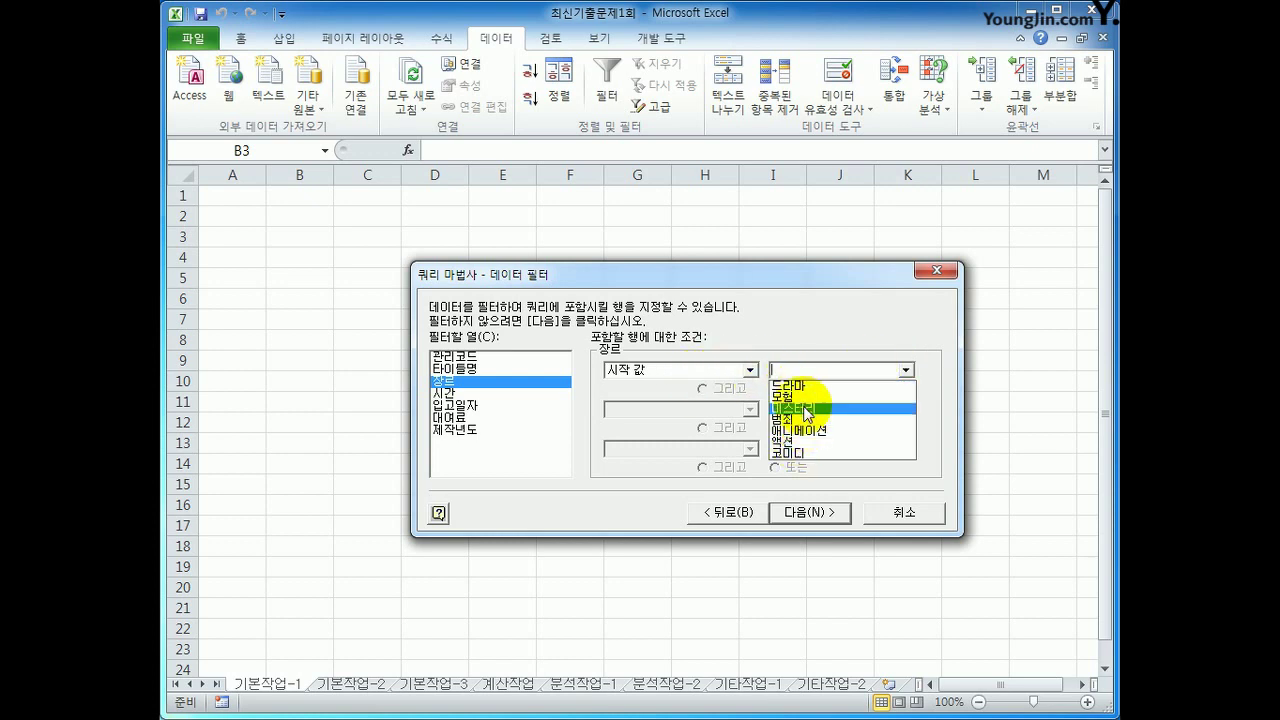
Set the first 장르 filter condition to = 액션.
left_click(750, 370)
left_click(751, 402)
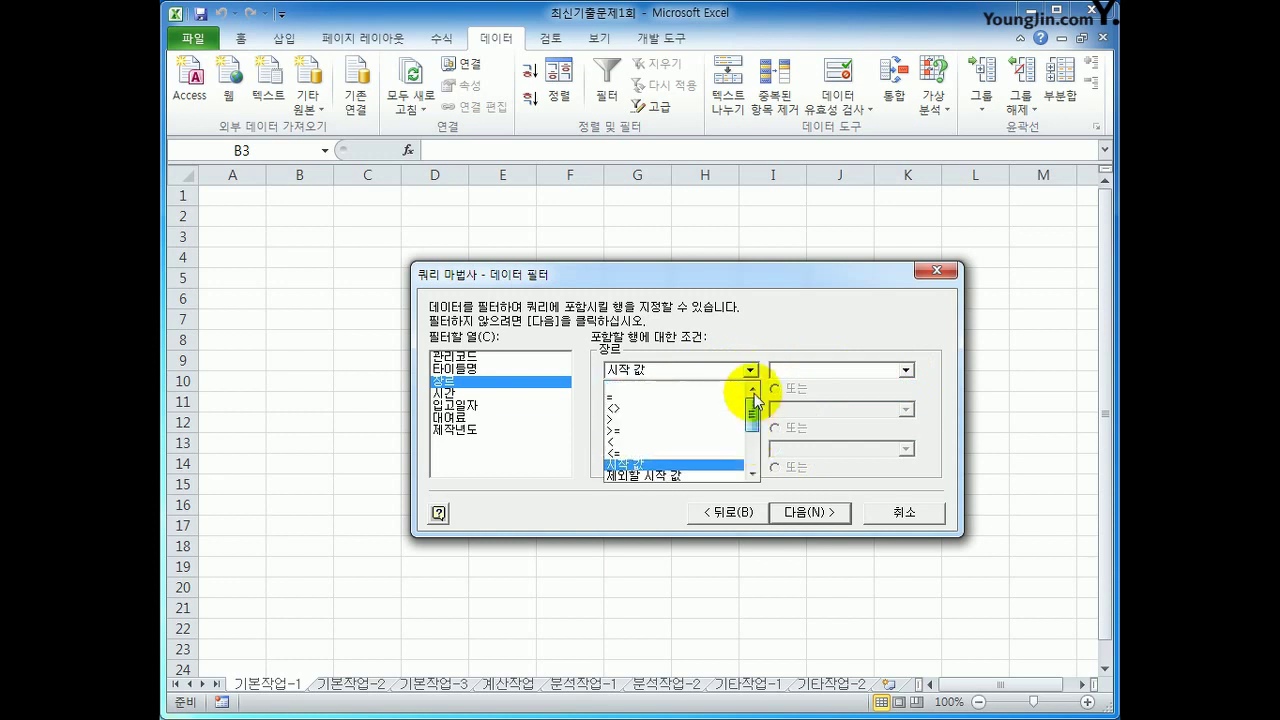
left_click(705, 397)
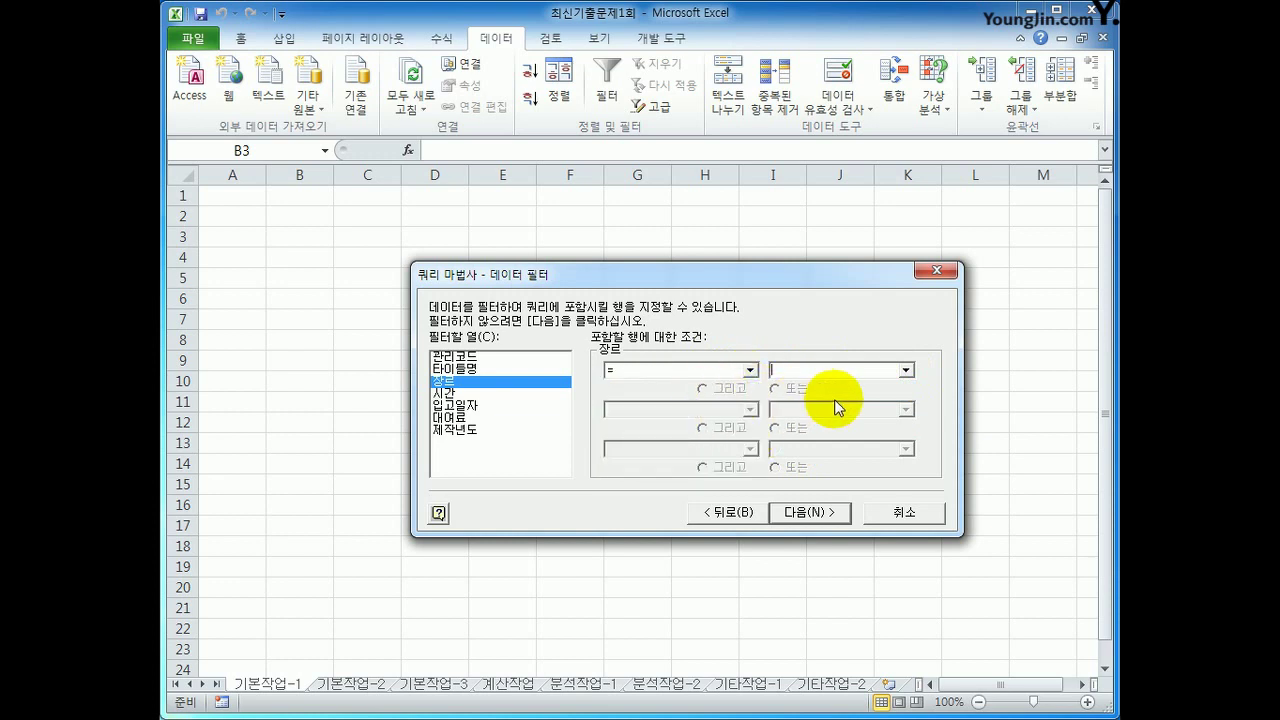
left_click(905, 370)
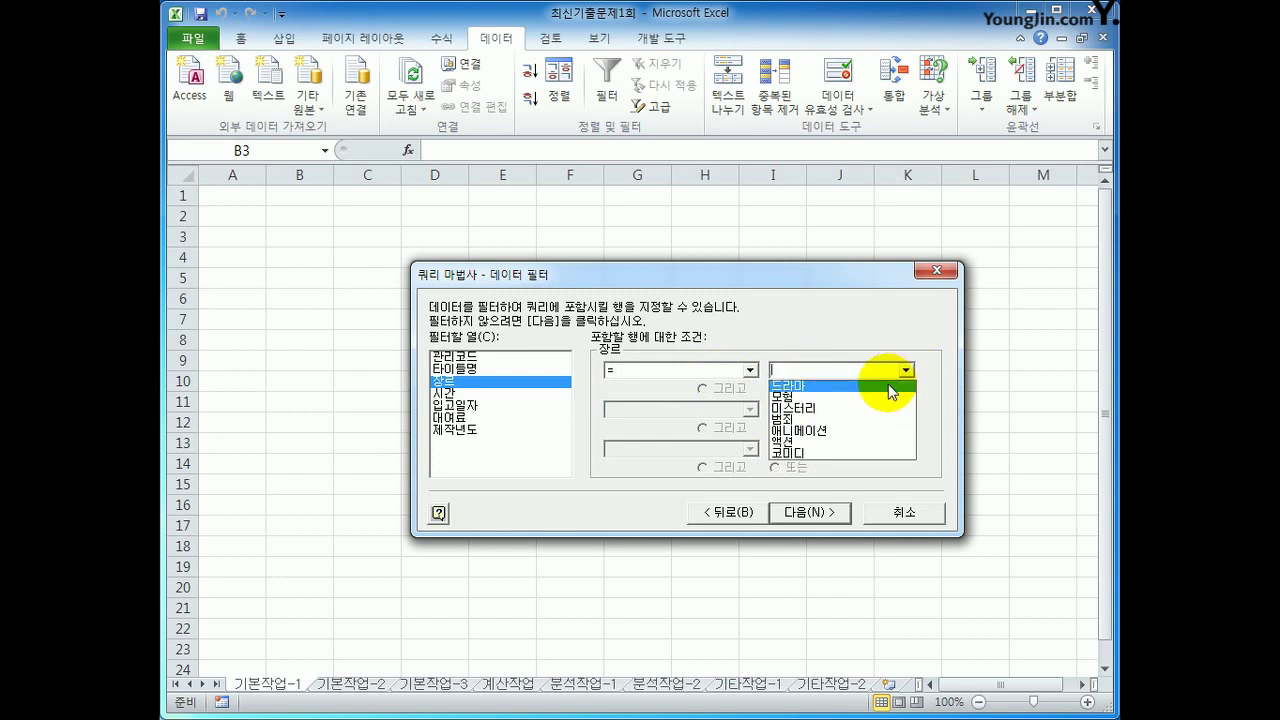
left_click(868, 440)
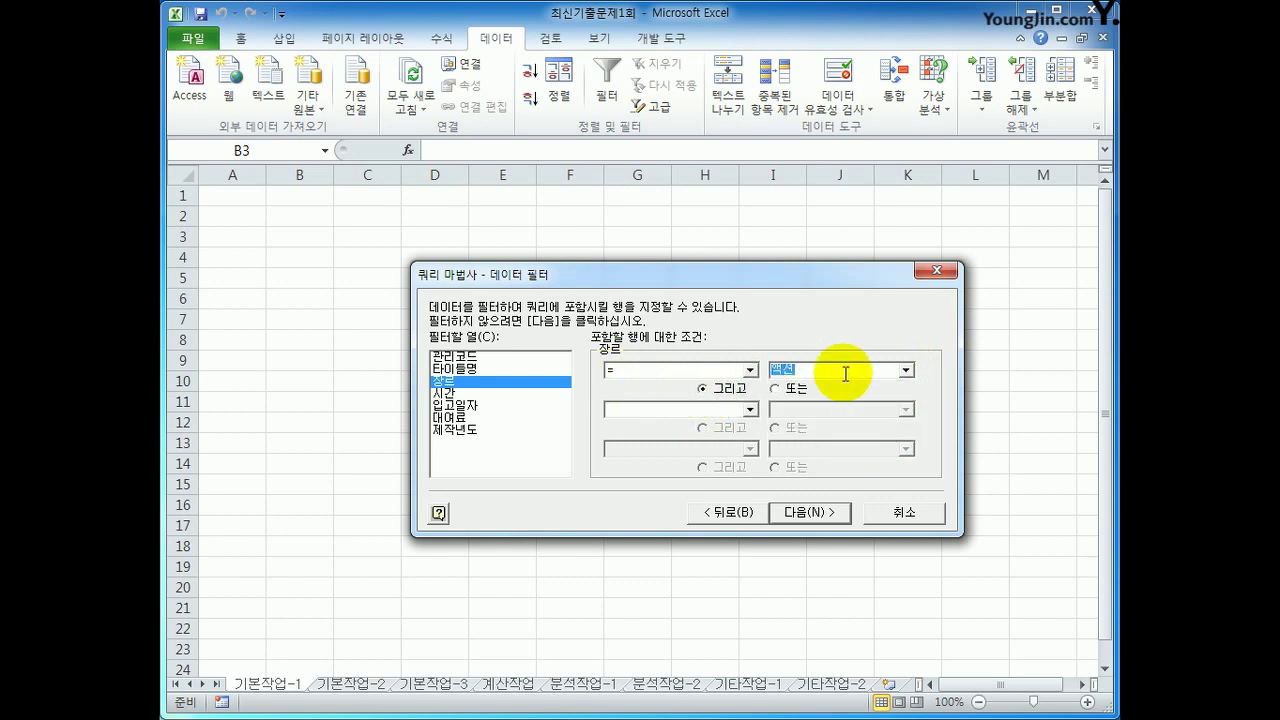
Add a second 장르 filter condition, = 드라마, joined to the first with 또는.
left_click(809, 393)
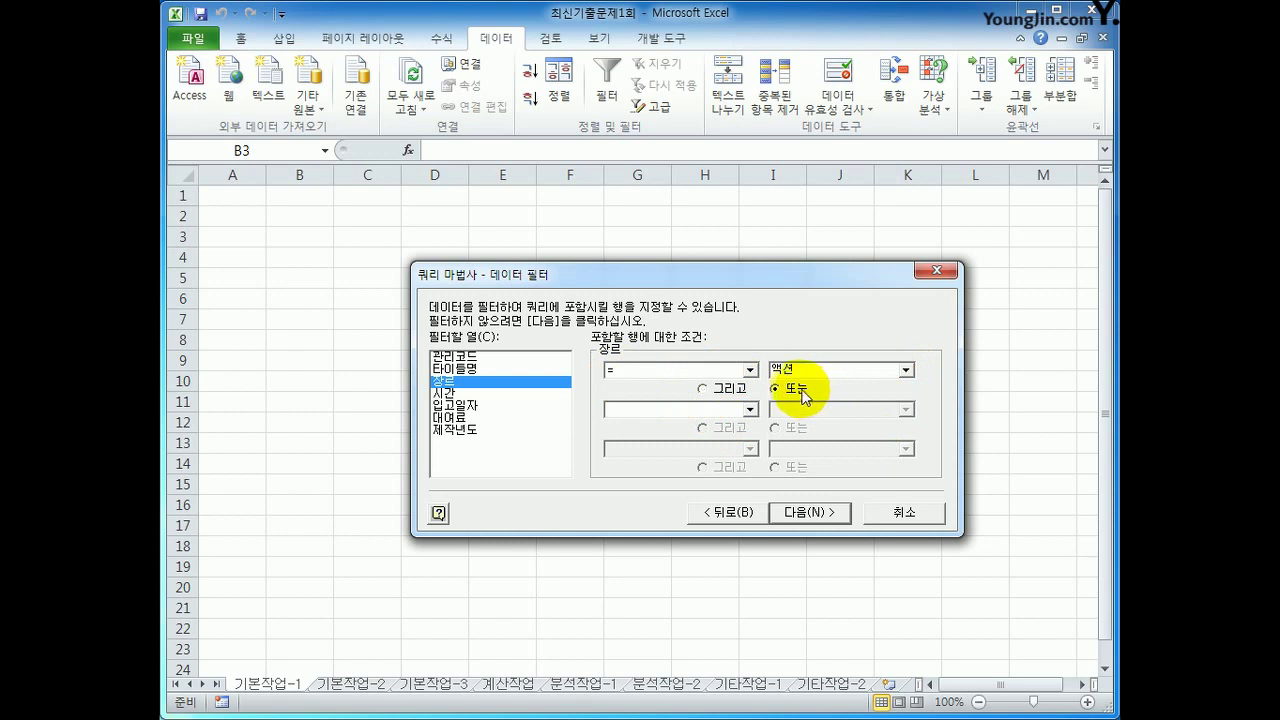
left_click(750, 409)
left_click(745, 426)
left_click(872, 413)
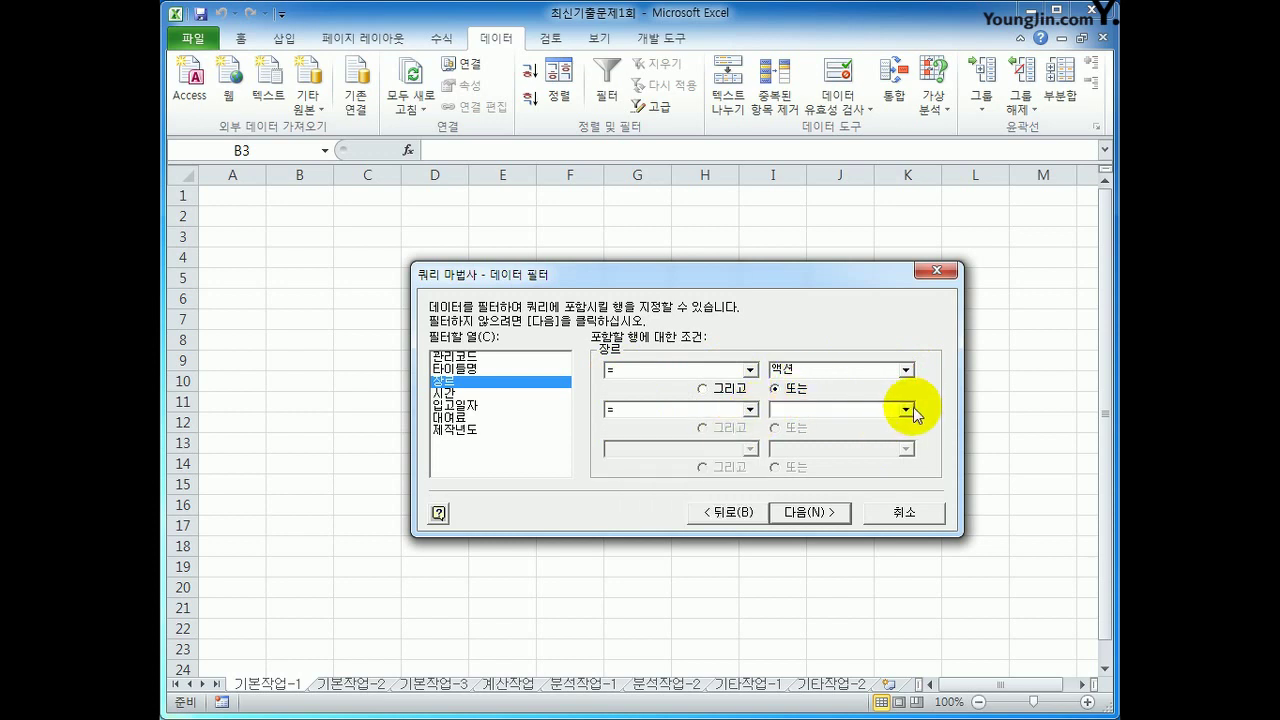
left_click(906, 409)
left_click(880, 428)
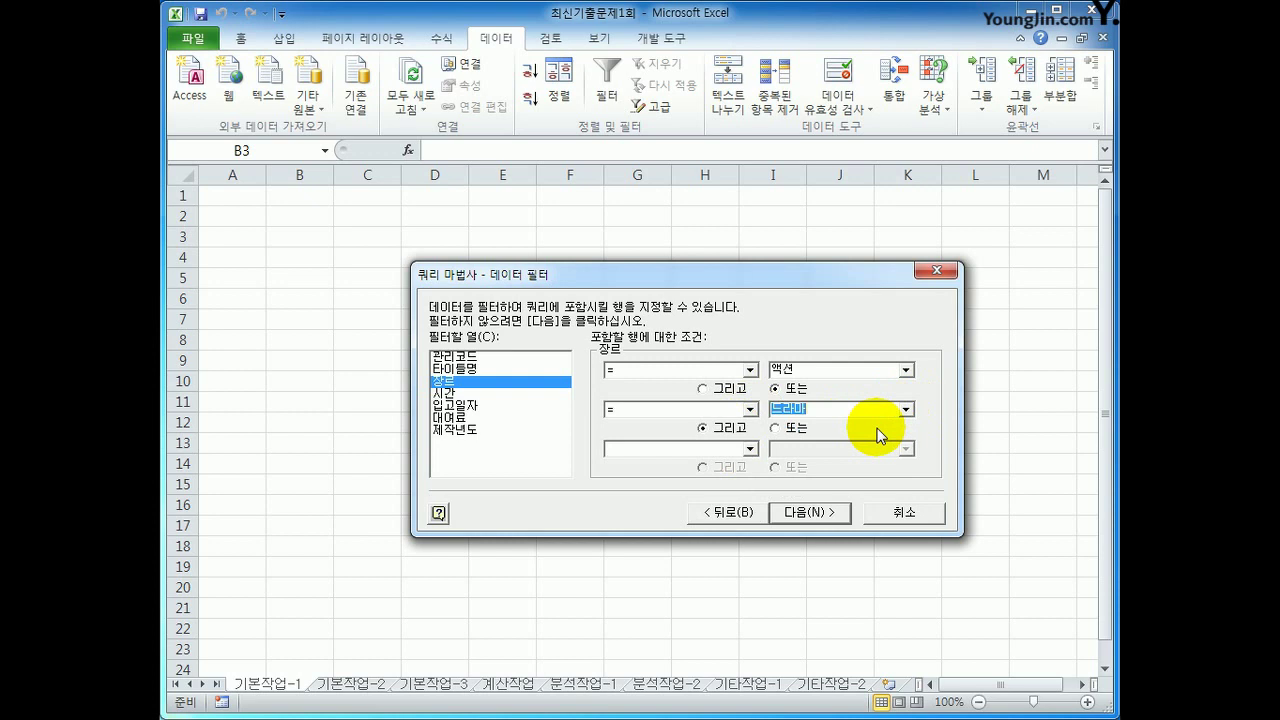
Choose 제작년도 as the next column to filter and set its first condition to >= 2018.
left_click(520, 431)
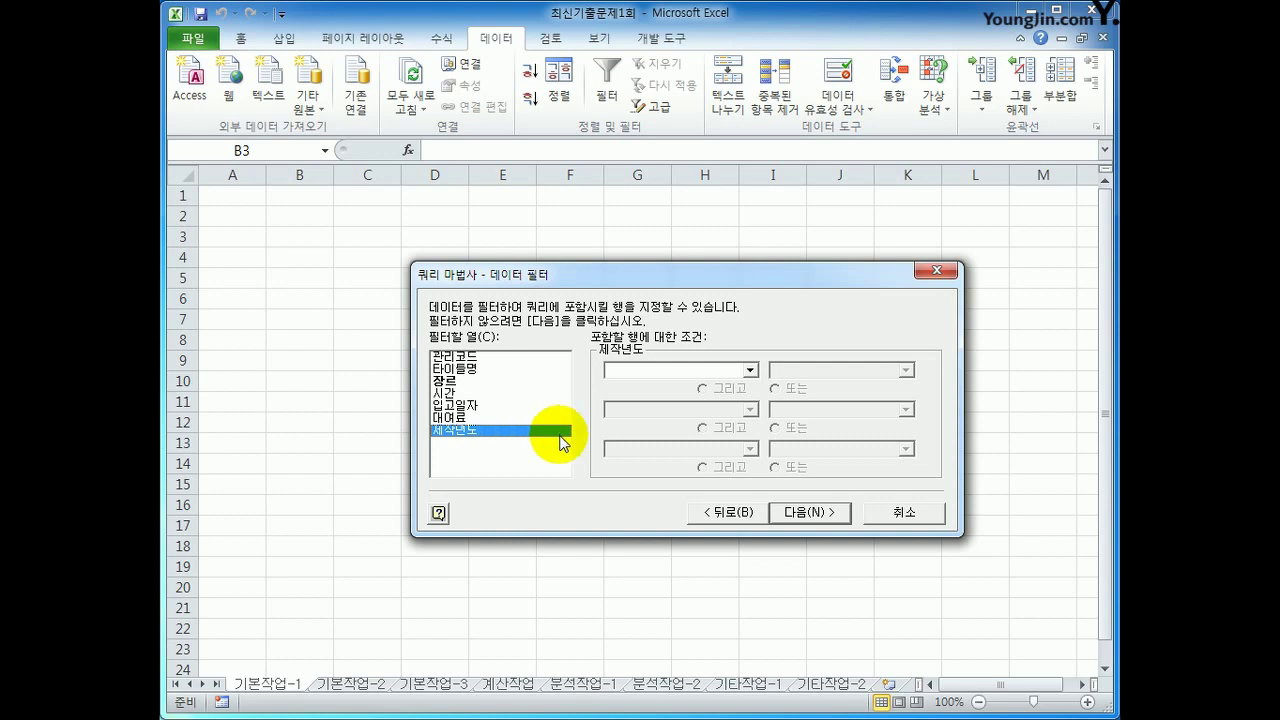
left_click(749, 370)
left_click(736, 397)
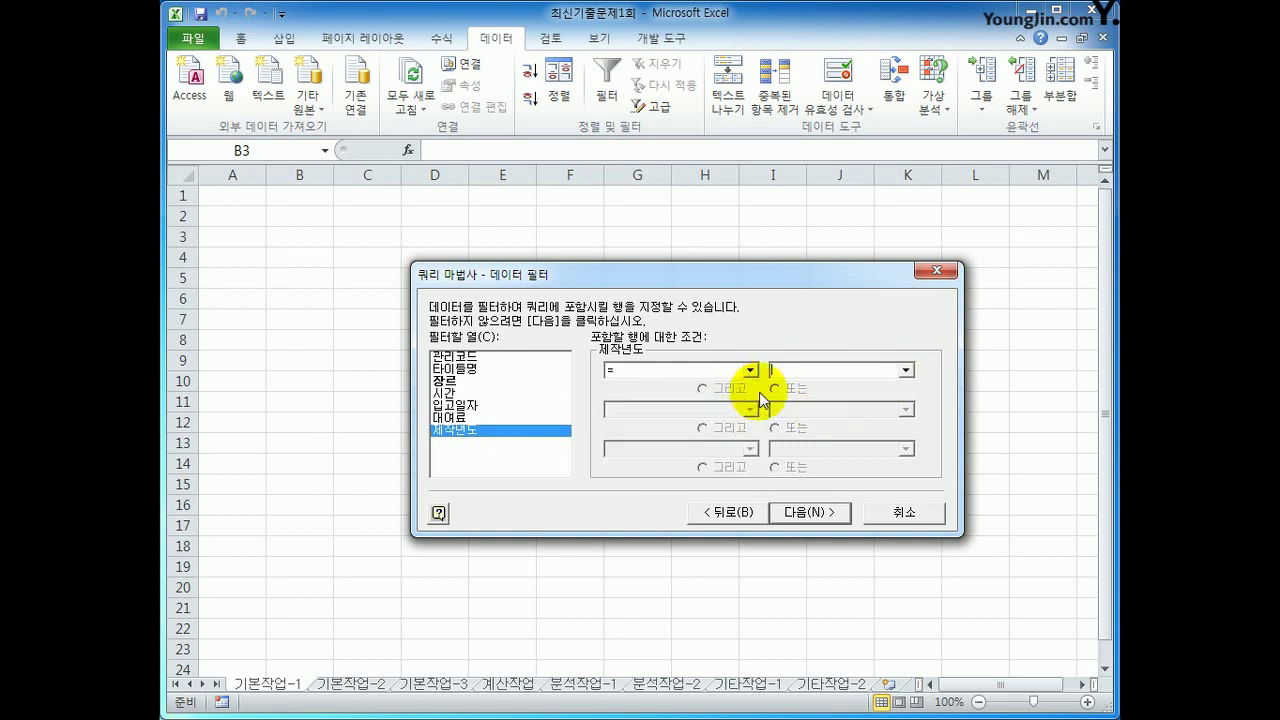
left_click(905, 370)
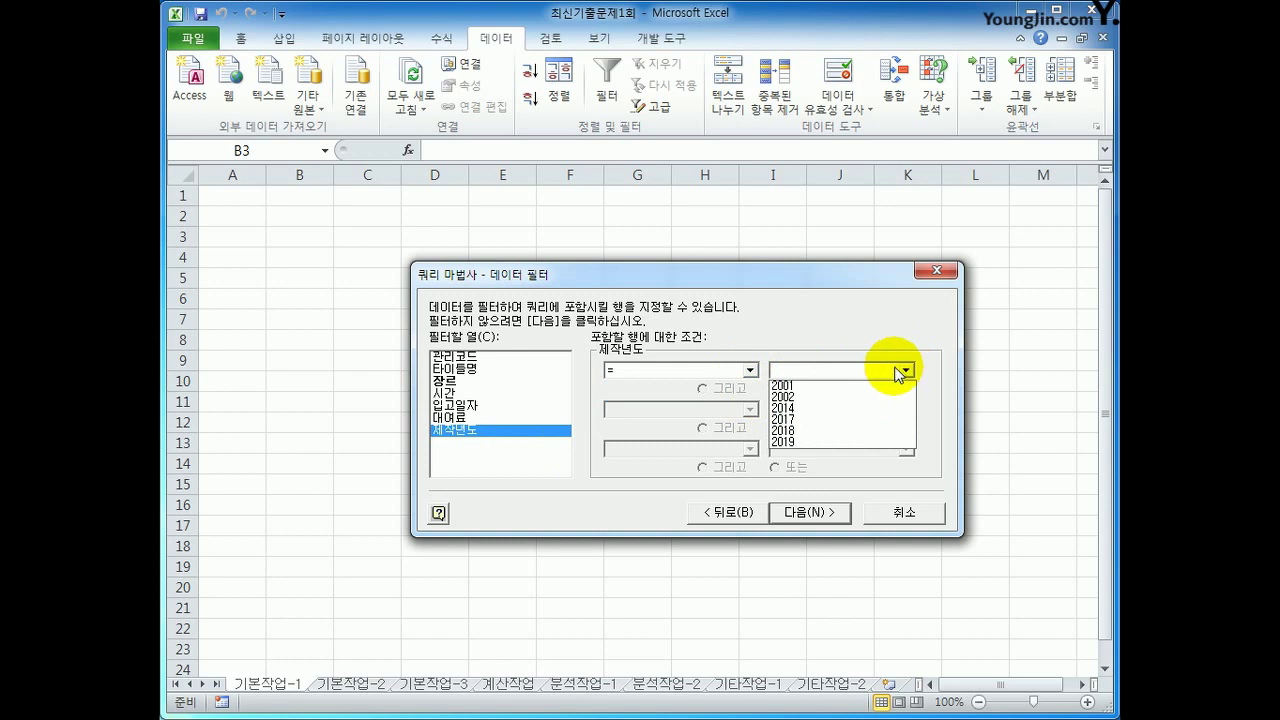
left_click(755, 380)
left_click(750, 371)
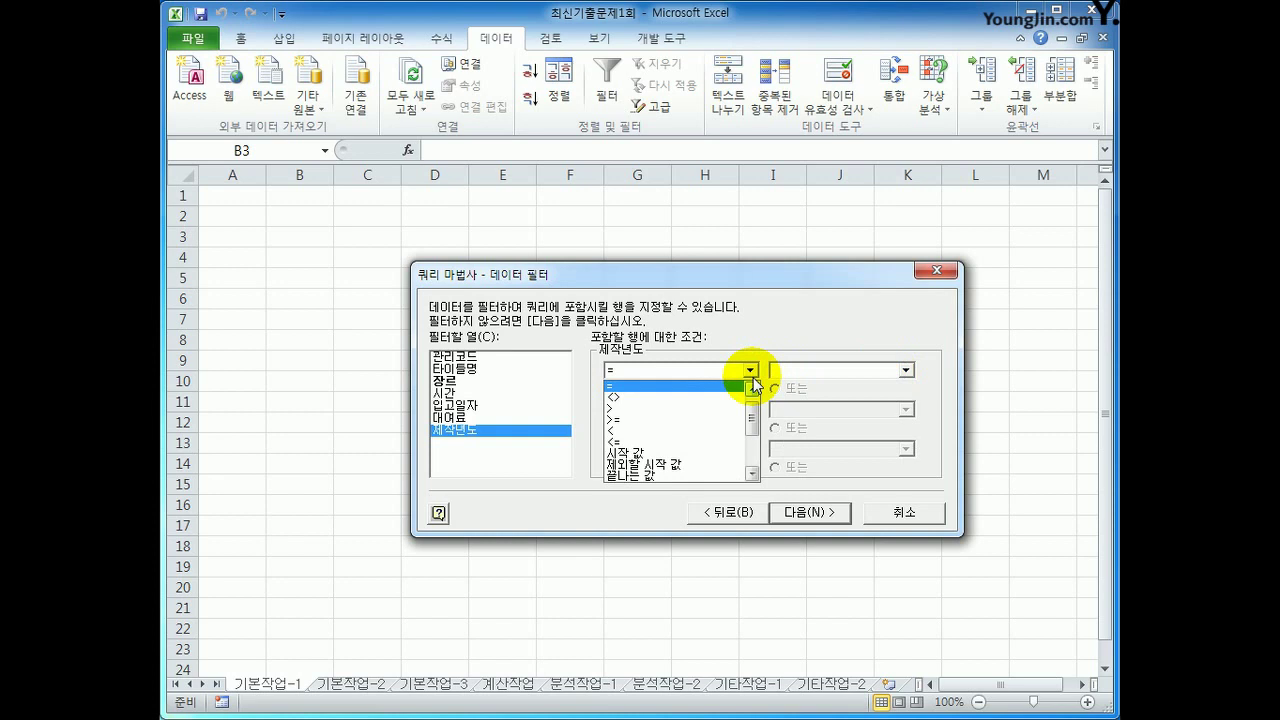
left_click(702, 420)
left_click(904, 371)
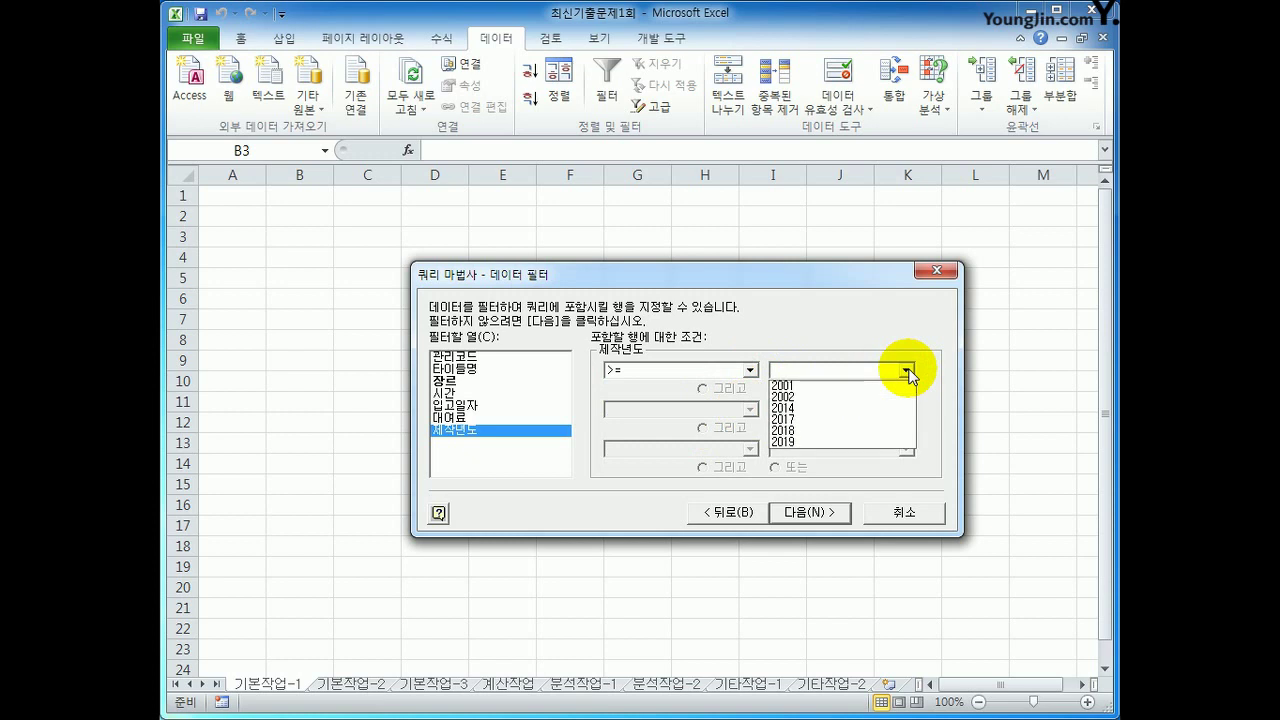
left_click(873, 434)
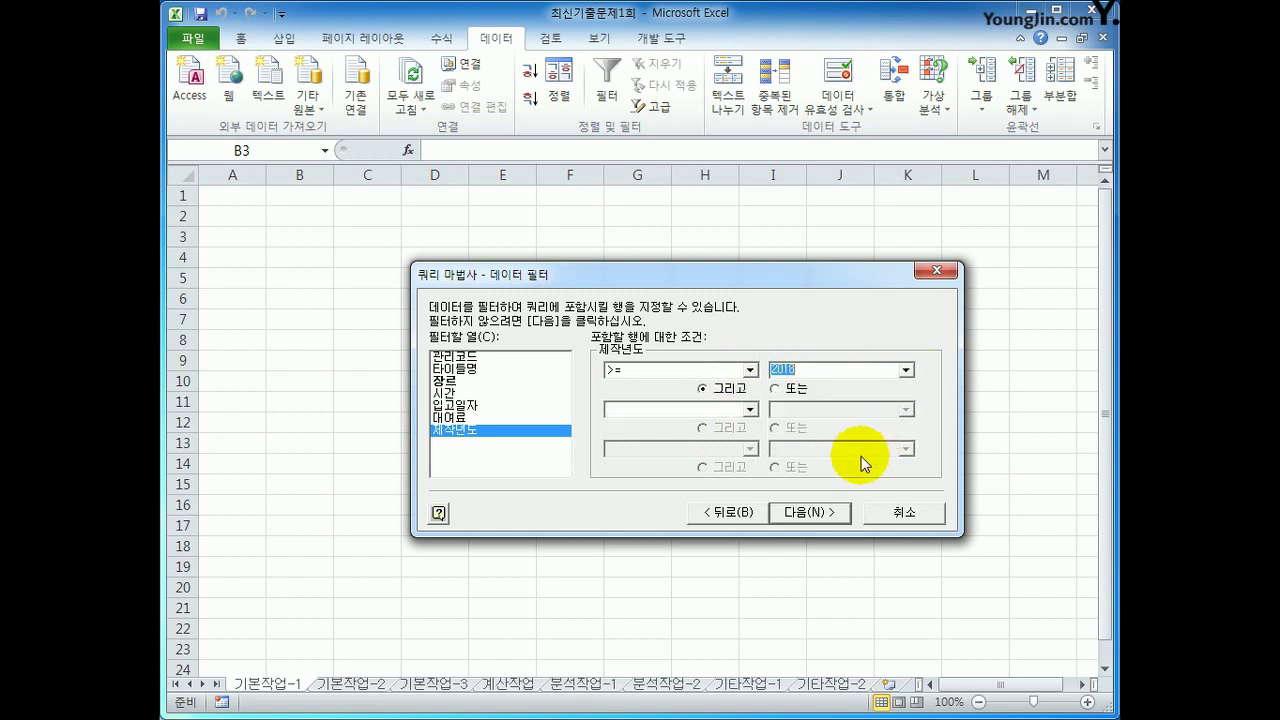
Add a second 제작년도 condition, <= 2019, joined with 그리고, and check both year conditions.
left_click(750, 409)
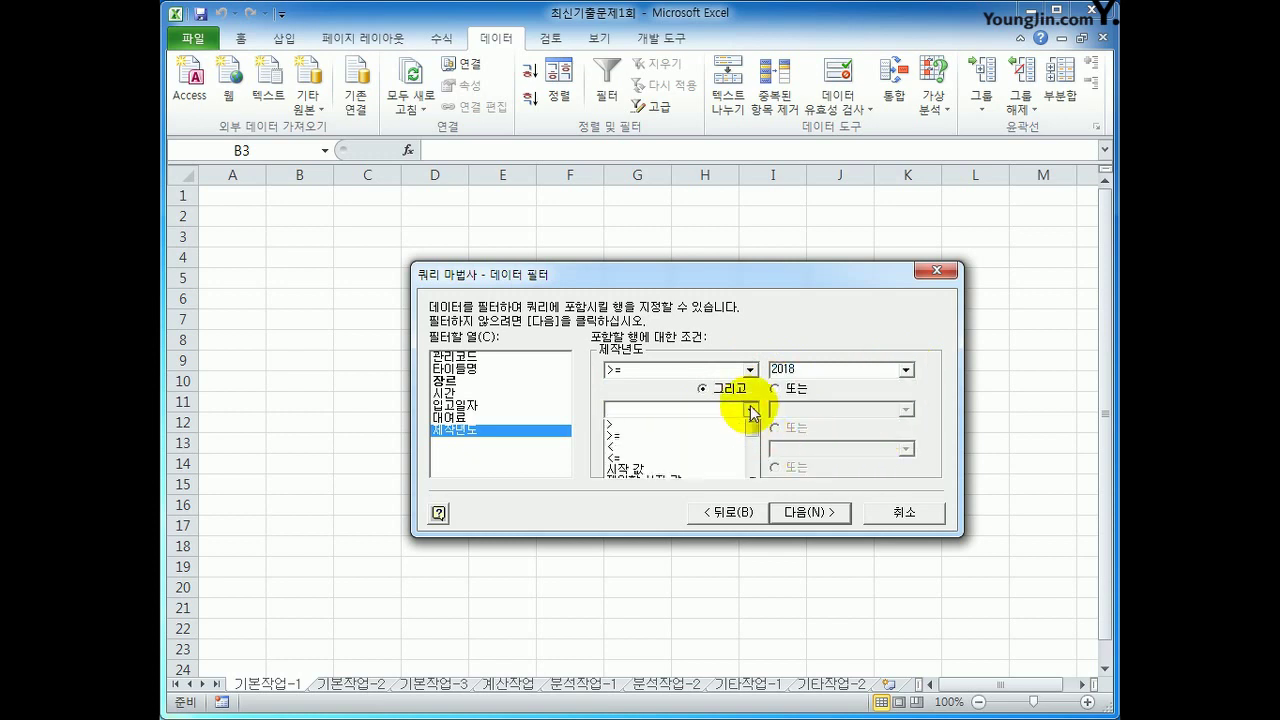
left_click(707, 493)
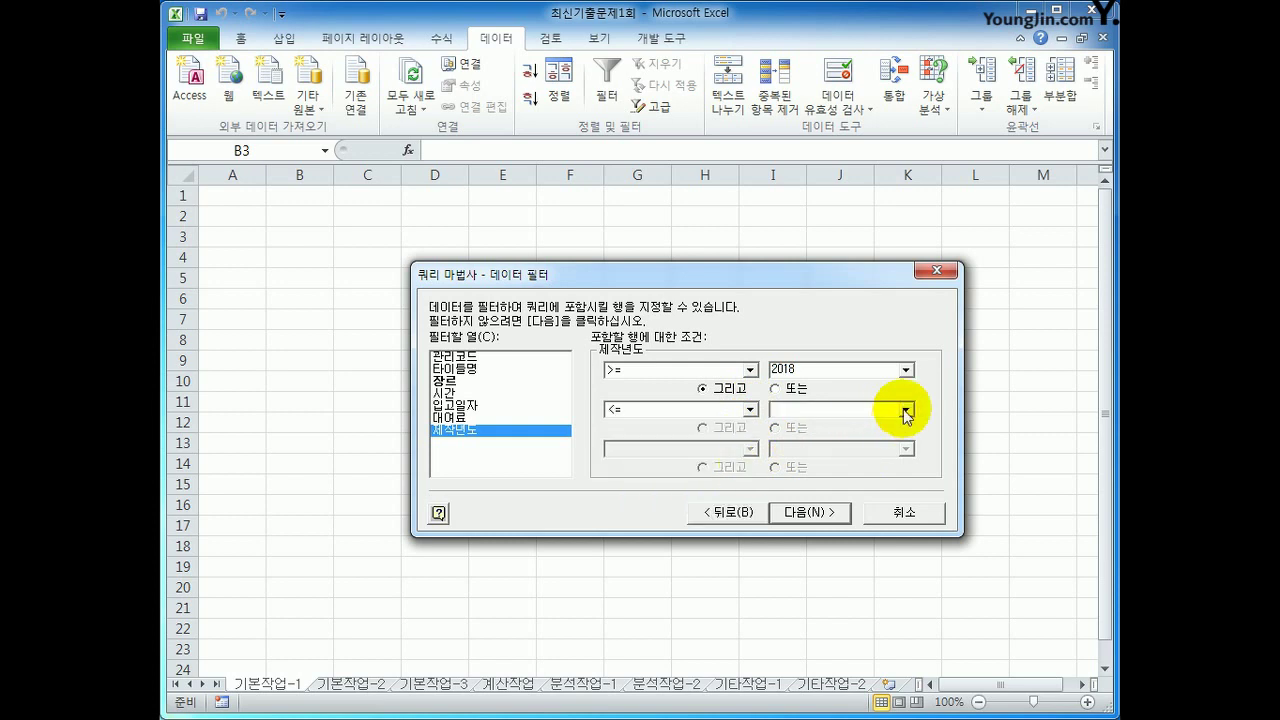
left_click(905, 409)
left_click(888, 481)
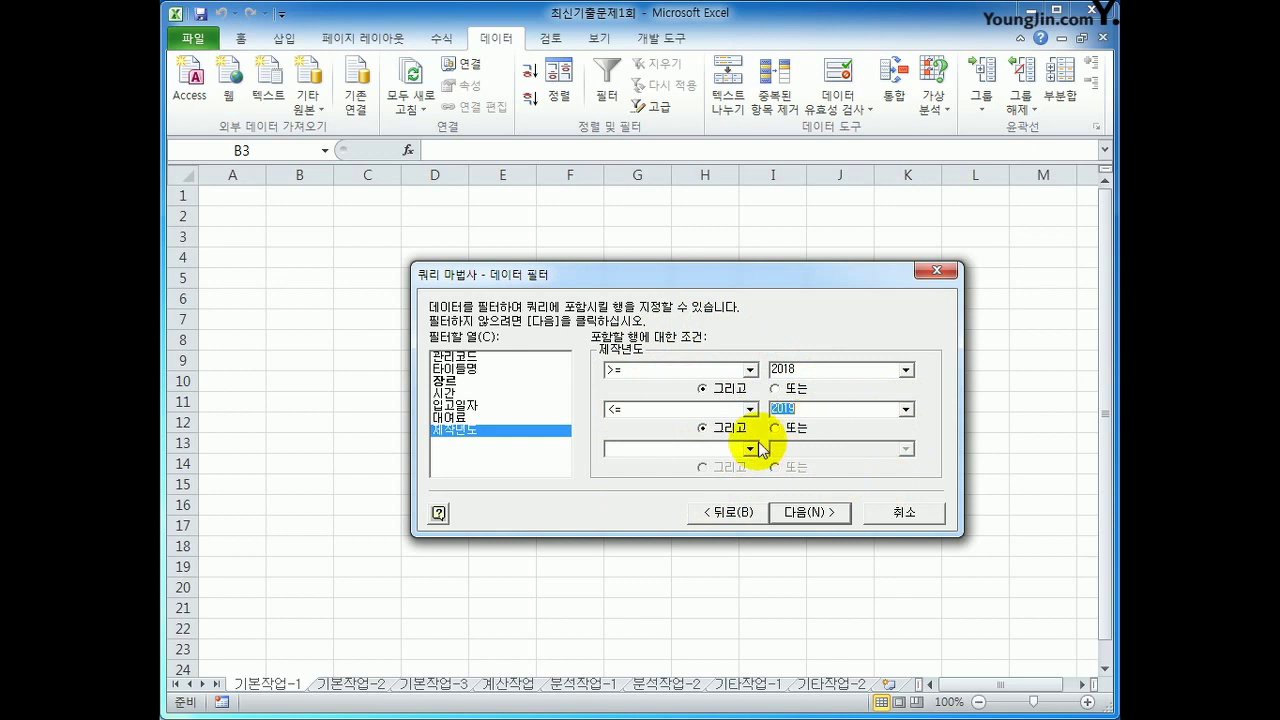
left_click(608, 370)
left_click(640, 420)
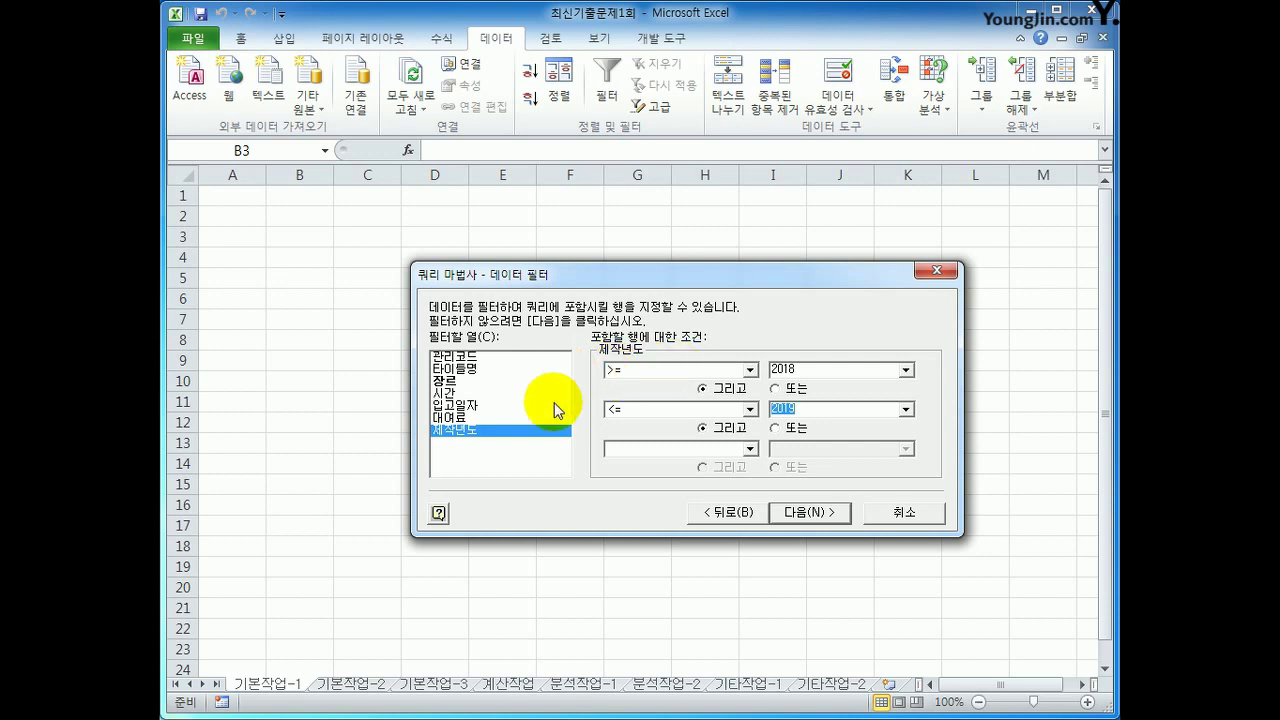
left_click(801, 411)
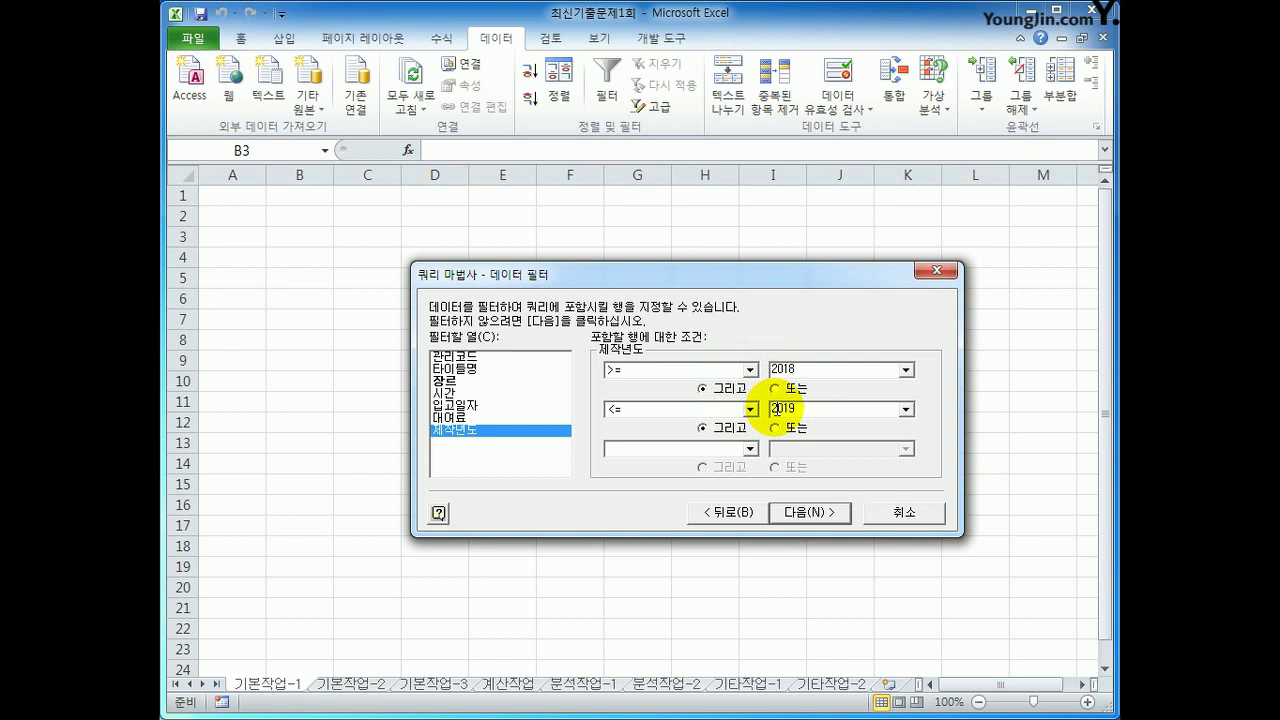
Continue to the sort order stage and sort by 장르 in descending order (내림차순), with 입고일자 ascending (오름차순) as second key.
left_click(810, 513)
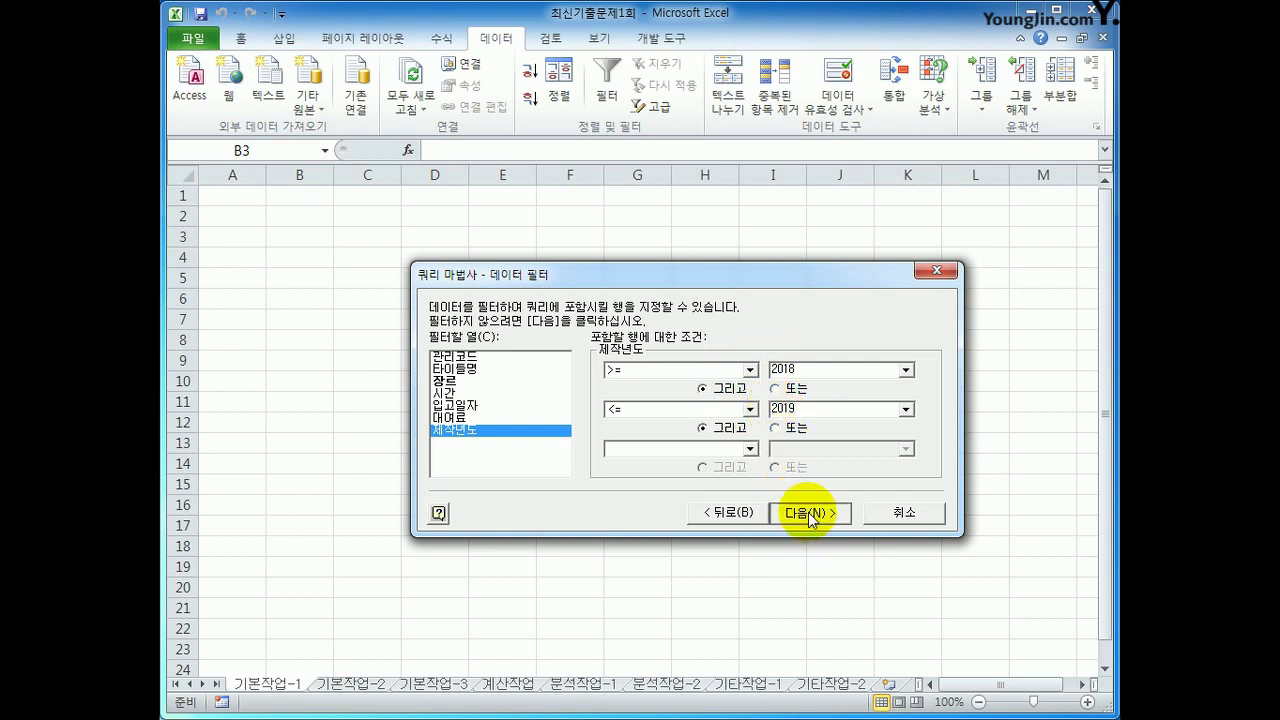
left_click(709, 370)
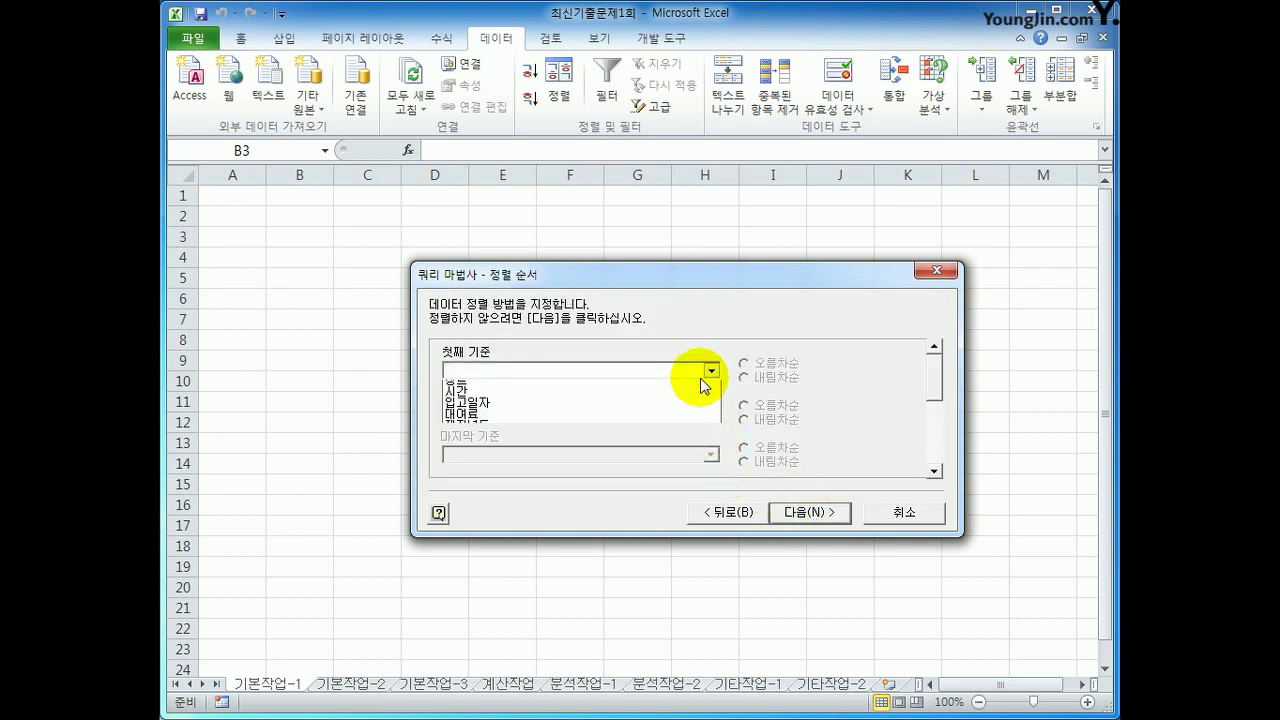
left_click(697, 421)
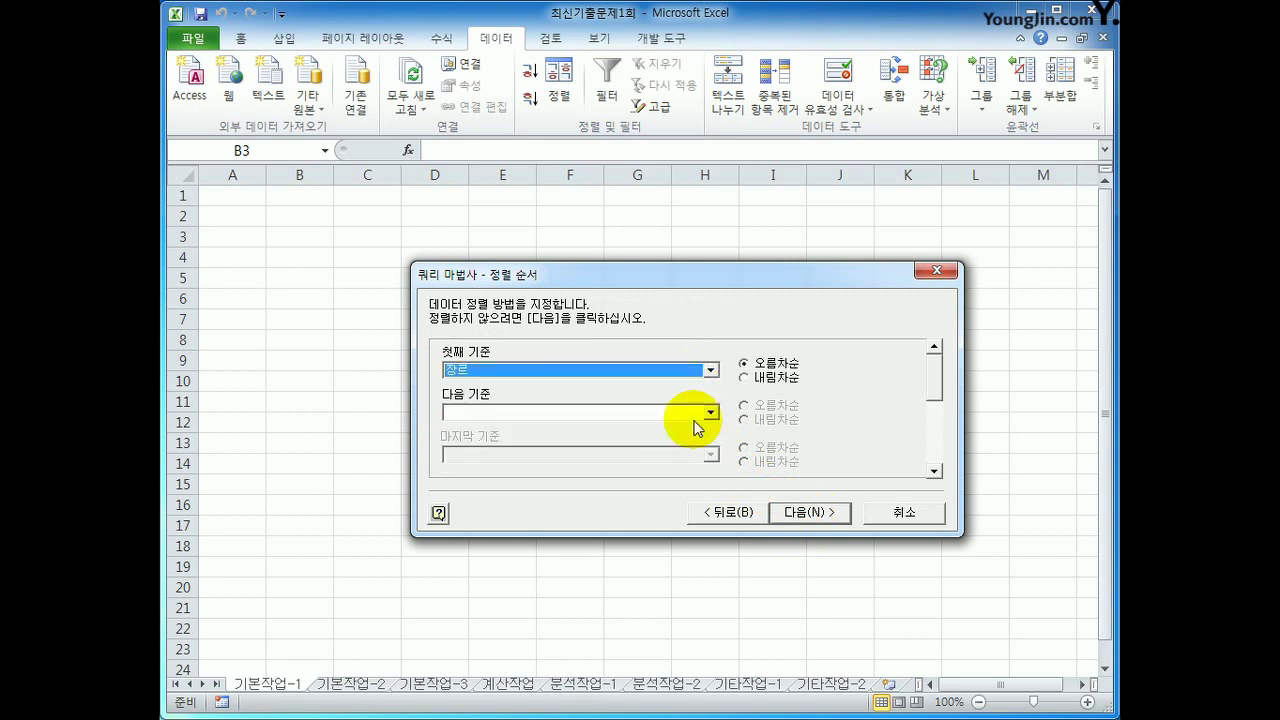
left_click(786, 381)
left_click(710, 412)
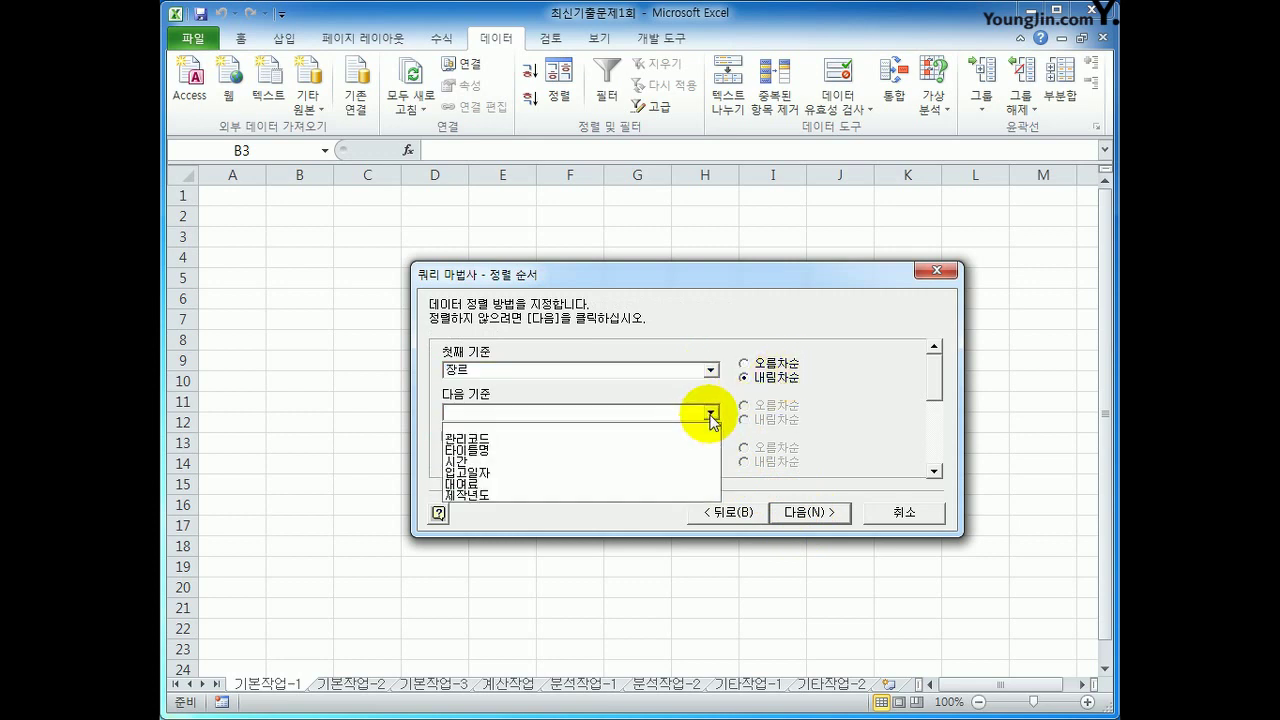
left_click(705, 480)
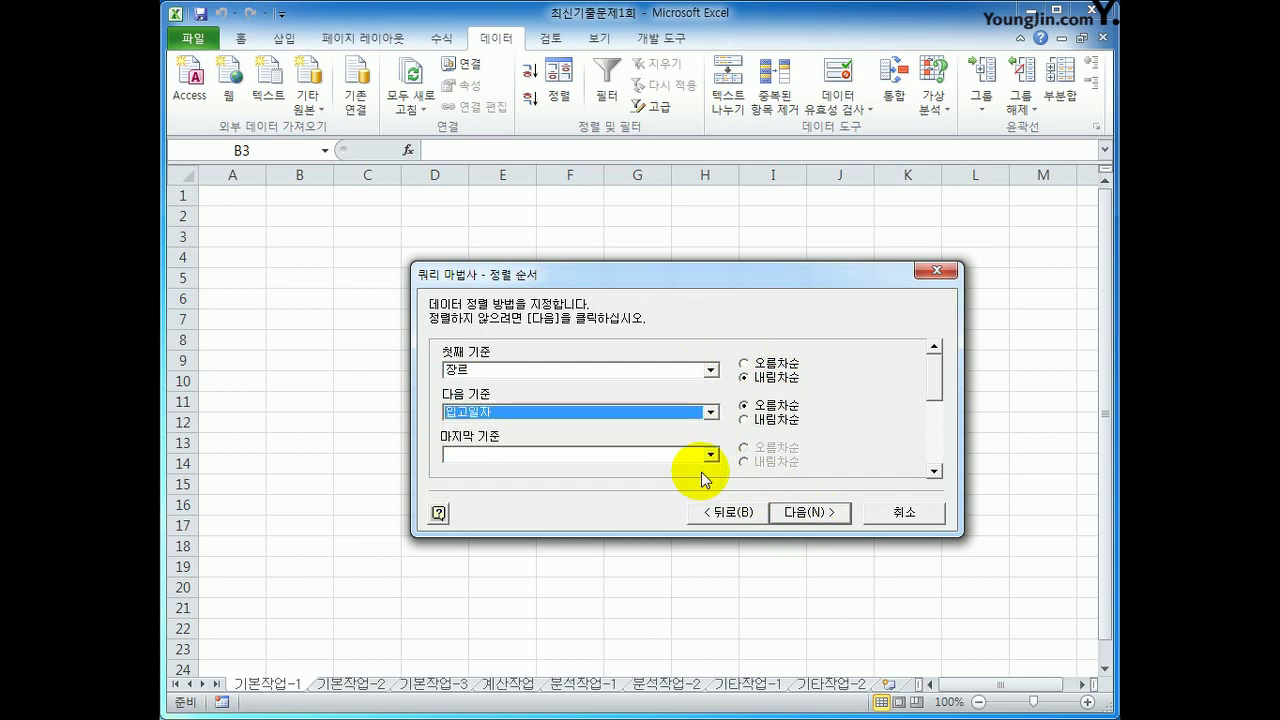
left_click(788, 410)
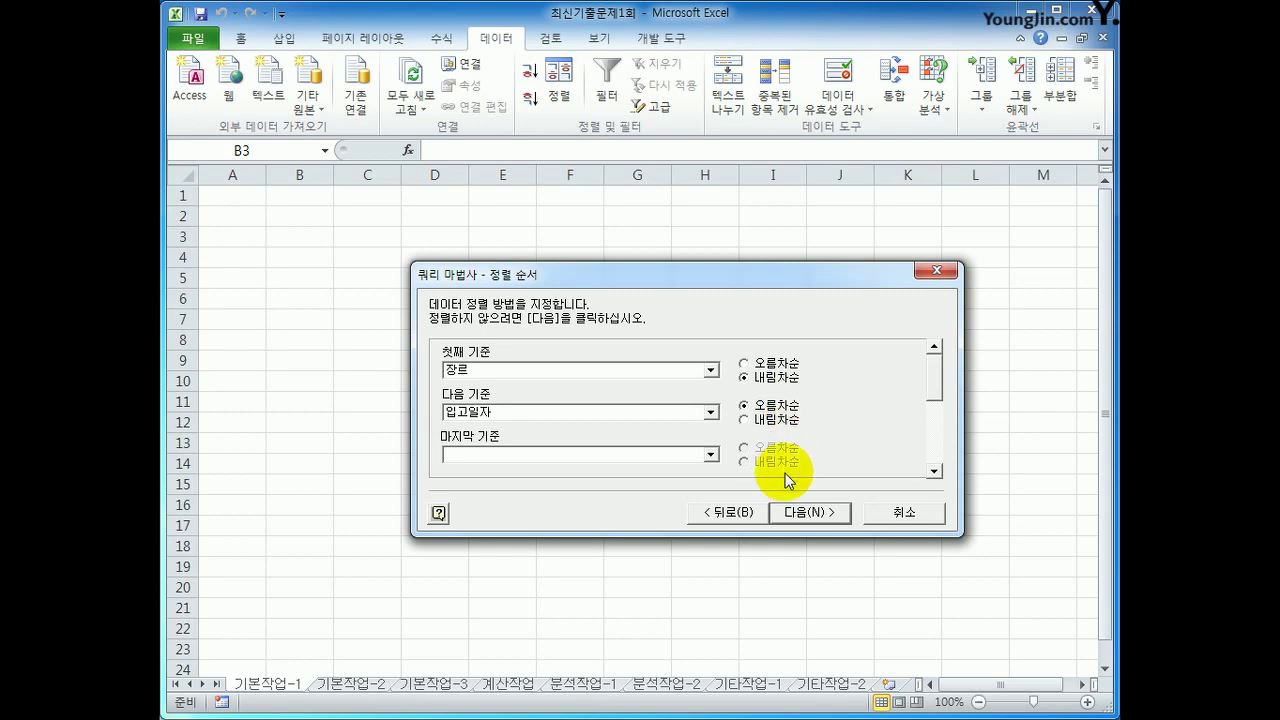
Finish the query by returning the data to Excel as a table at cell B3 of the existing 기본작업-1 worksheet.
left_click(797, 518)
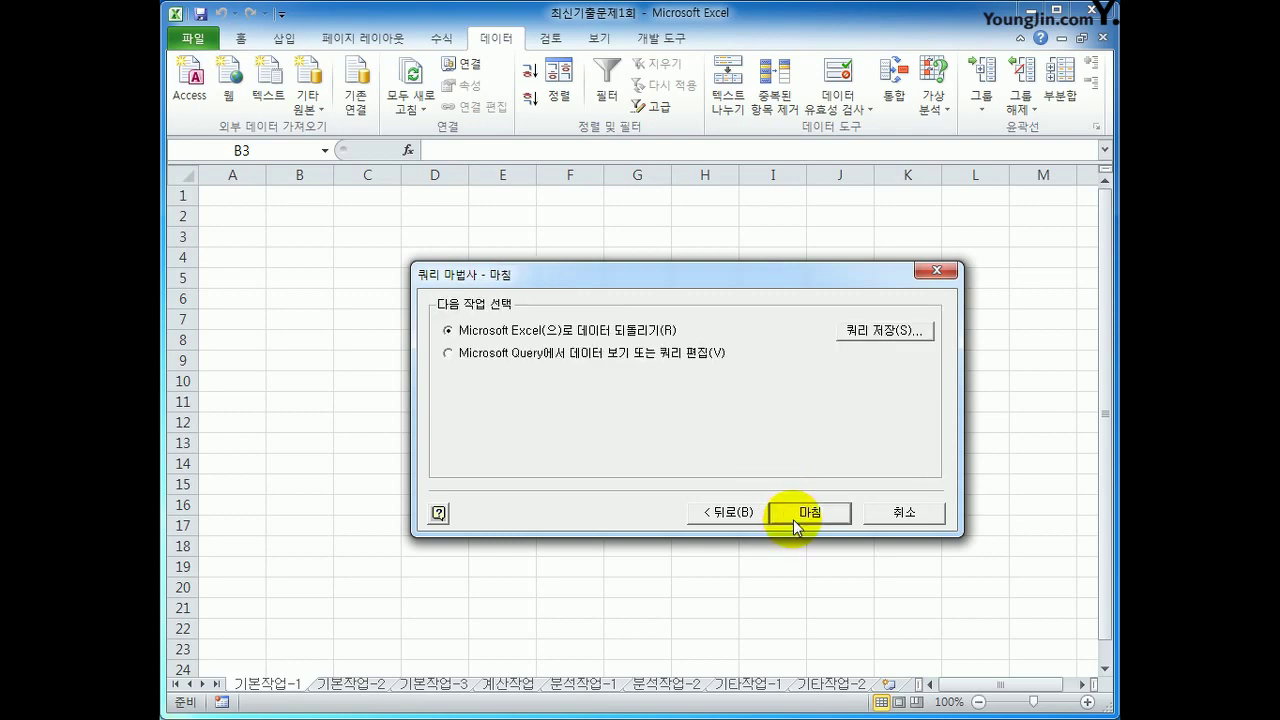
left_click(795, 518)
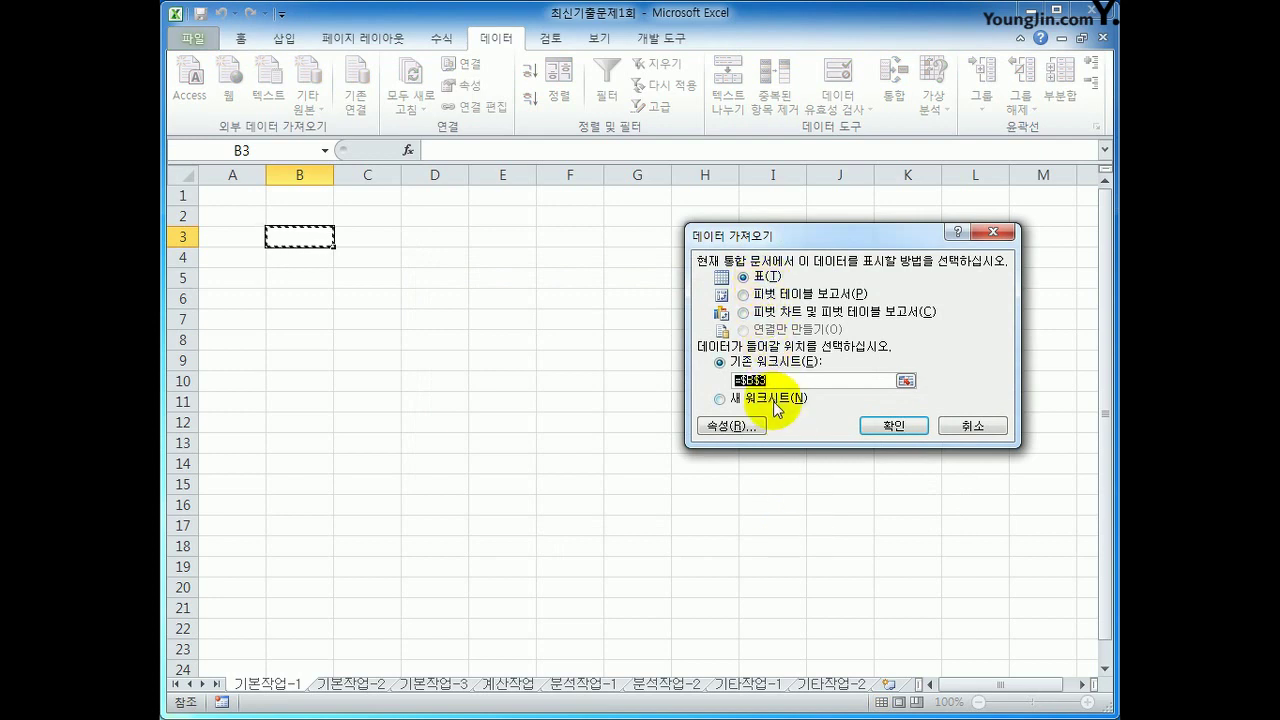
left_click(319, 233)
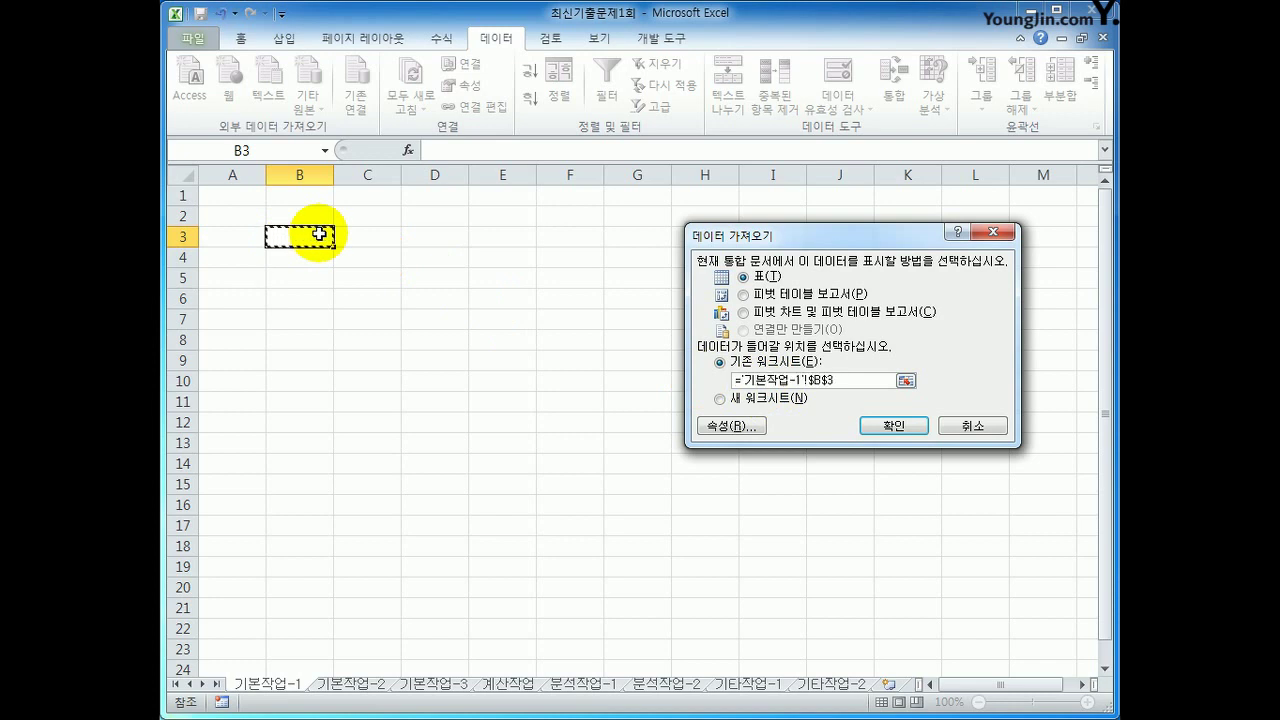
left_click(876, 428)
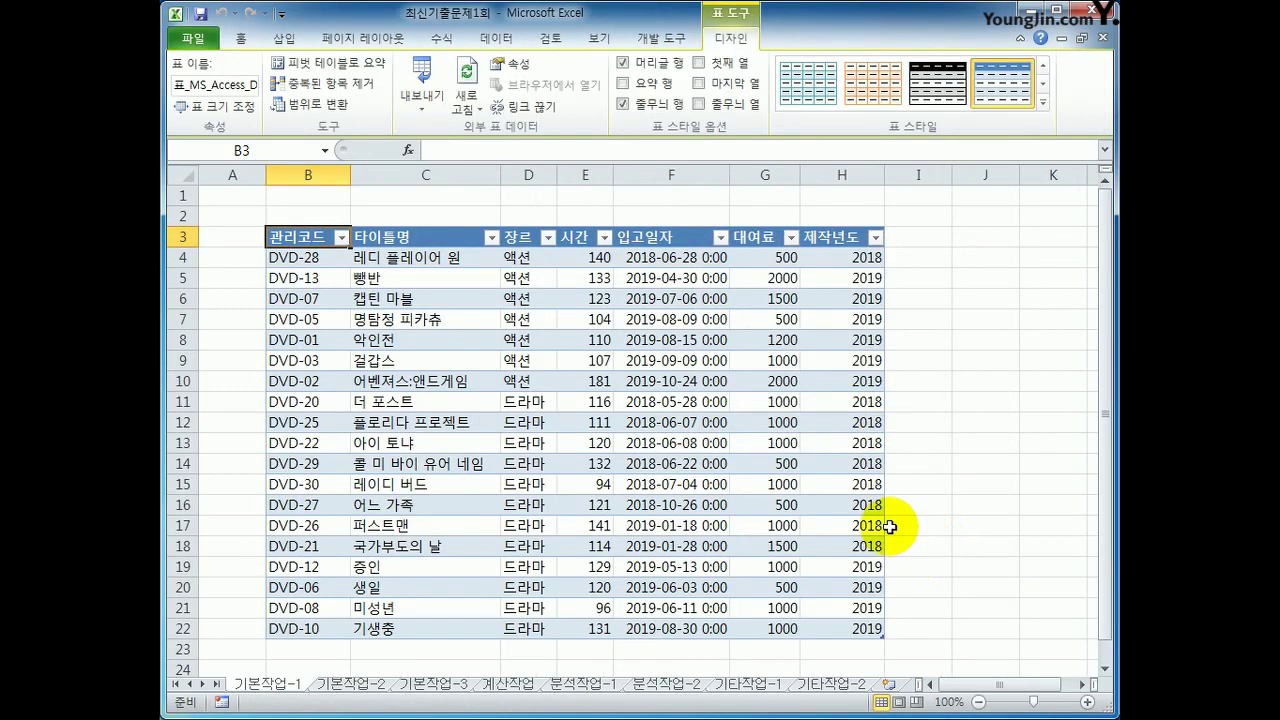
Check the 장르, 입고일자 and 제작년도 columns of the imported table against the filter and sort conditions.
left_click_drag(513, 258, 534, 634)
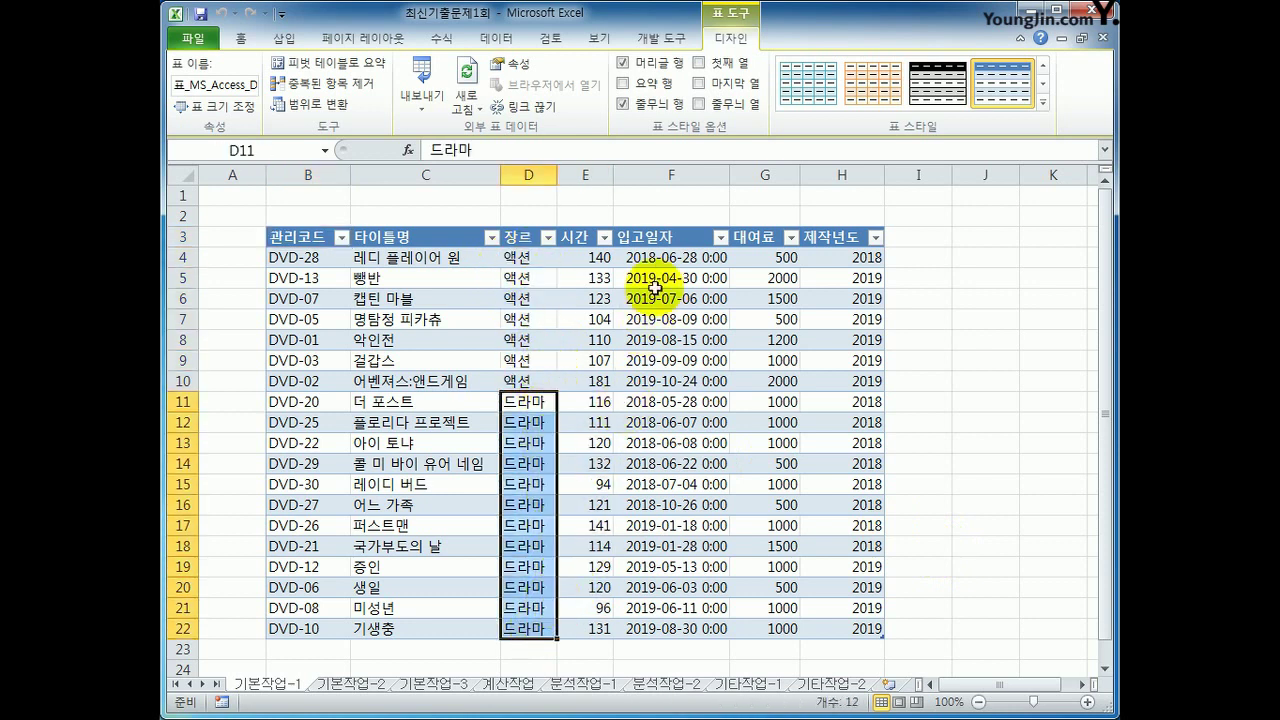
left_click_drag(662, 258, 669, 630)
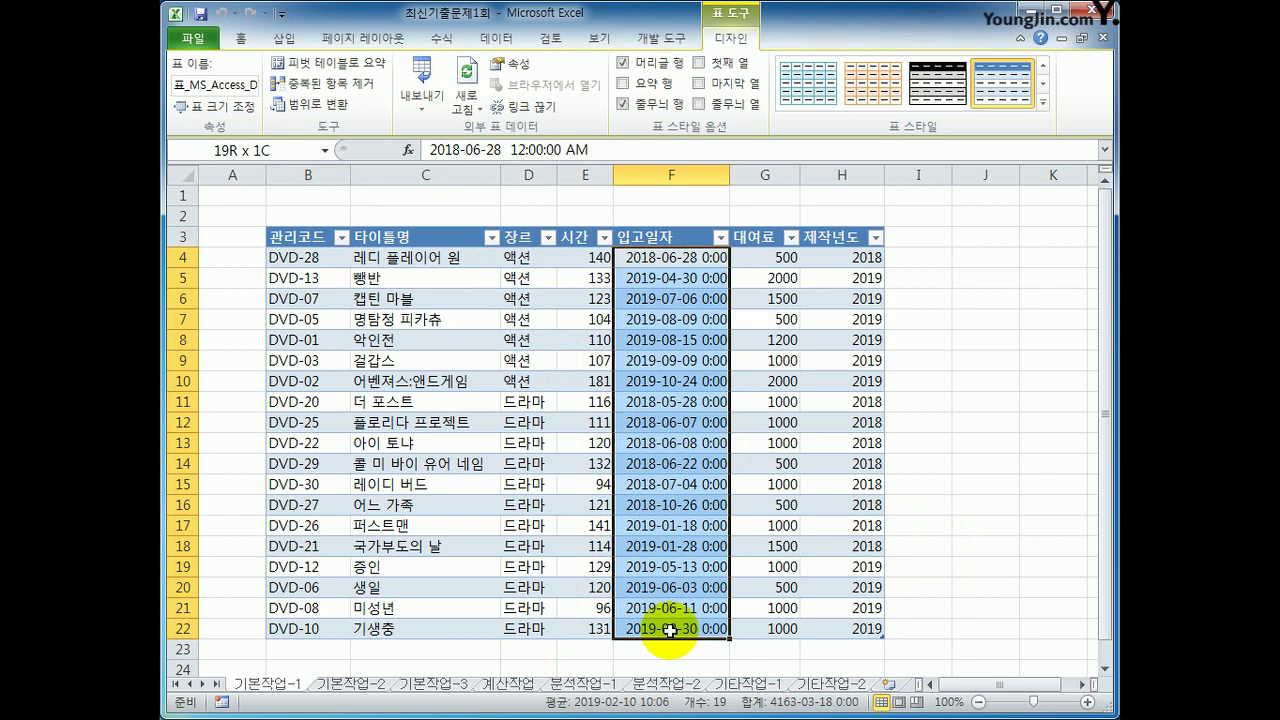
left_click(845, 258)
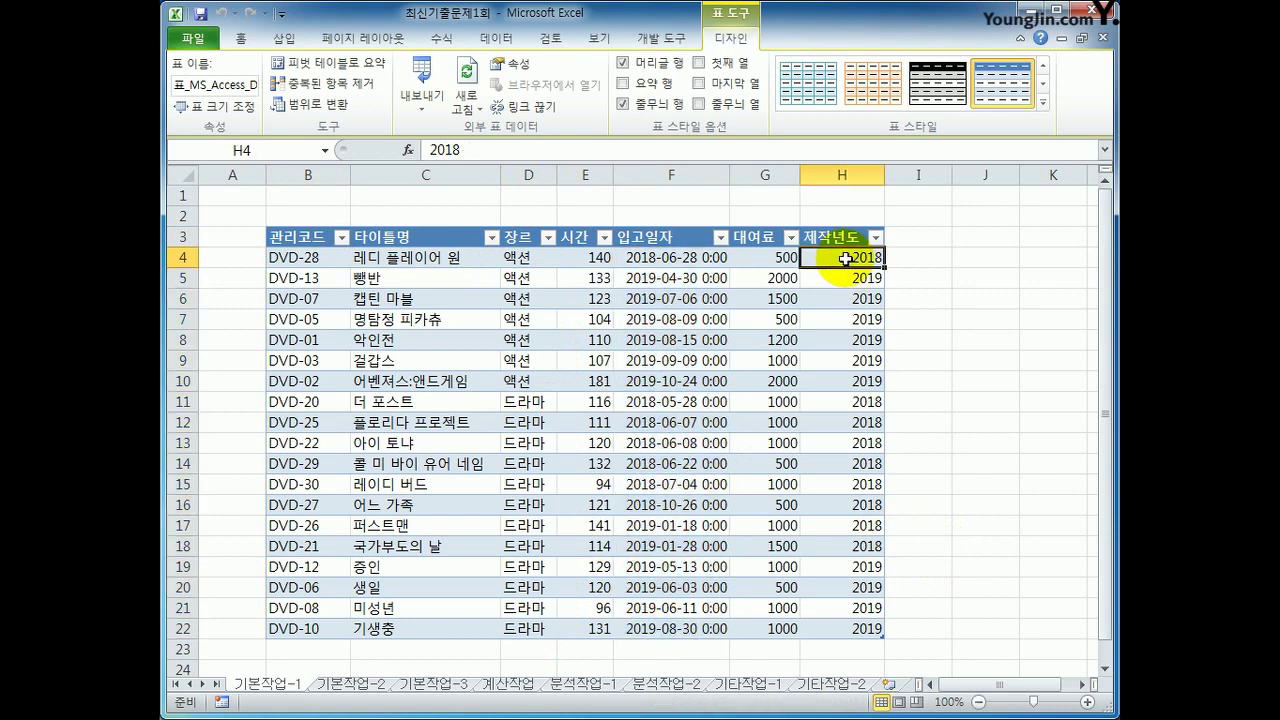
left_click_drag(845, 258, 845, 636)
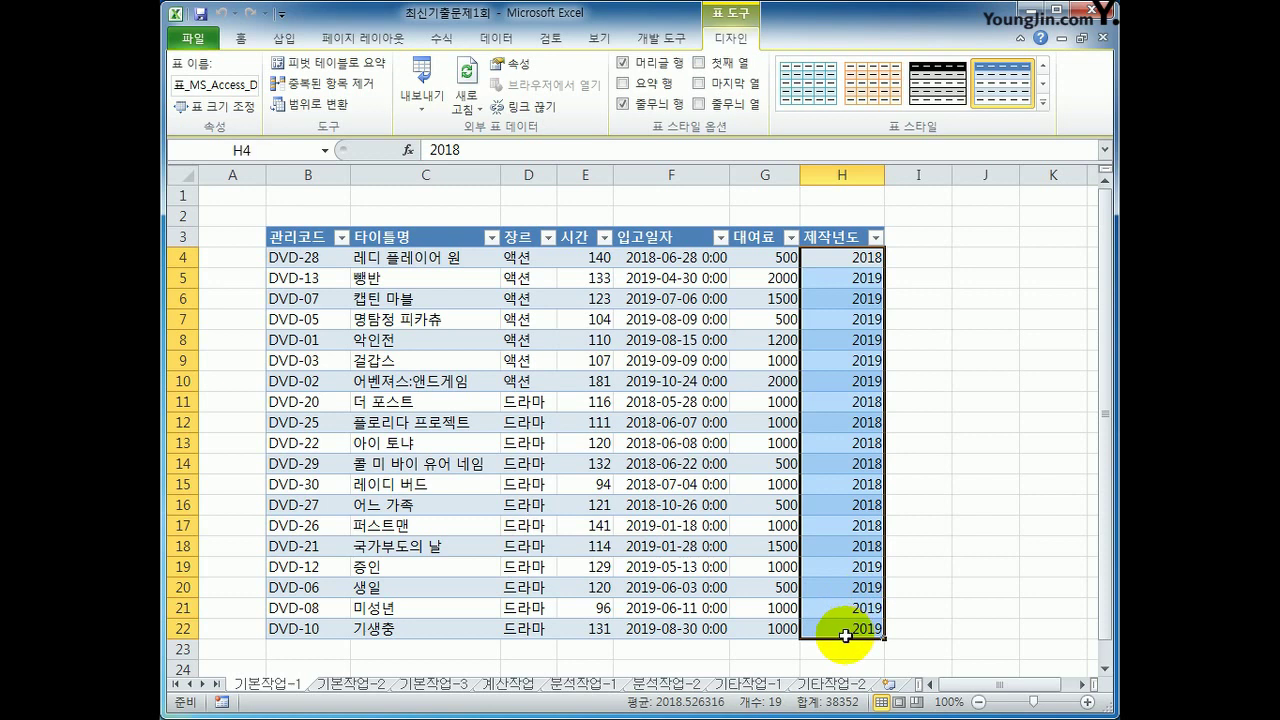
left_click(845, 636)
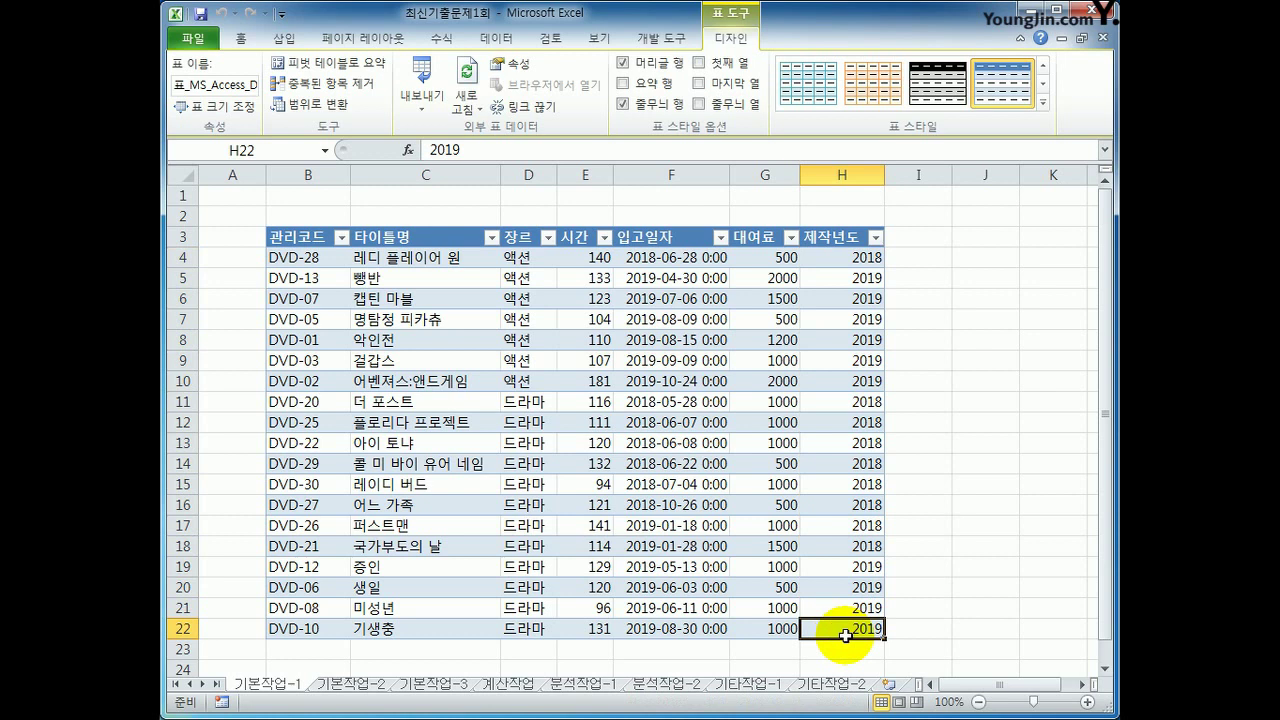
left_click_drag(523, 257, 545, 632)
left_click_drag(700, 258, 684, 631)
left_click(684, 631)
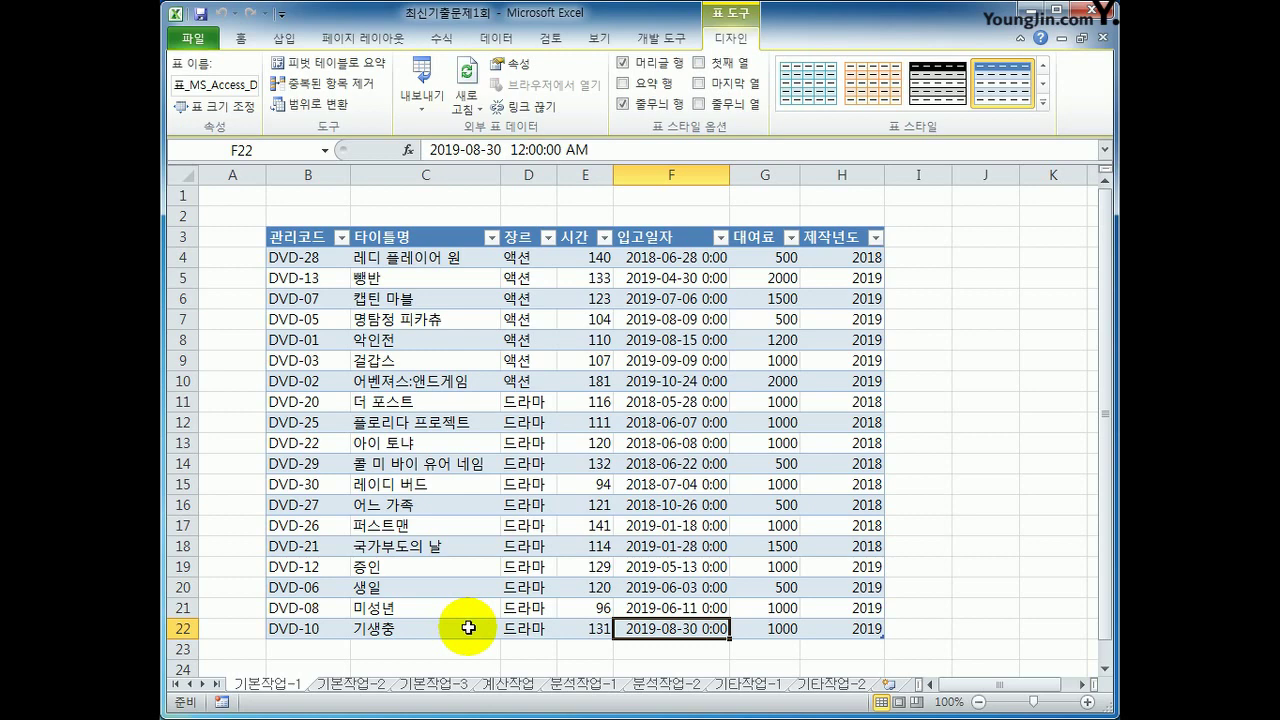
Open the 기본작업-2 sheet and examine the extent of the [표1] table from cell A2 to G32.
left_click(372, 686)
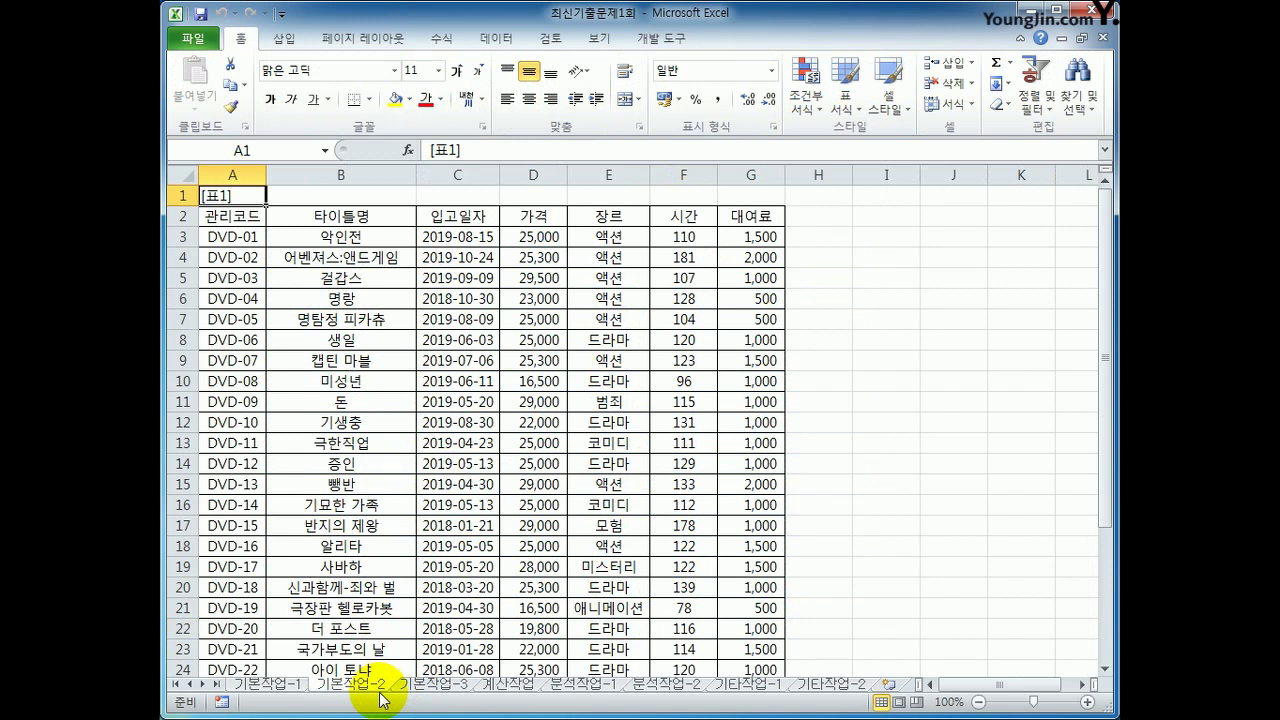
left_click(240, 216)
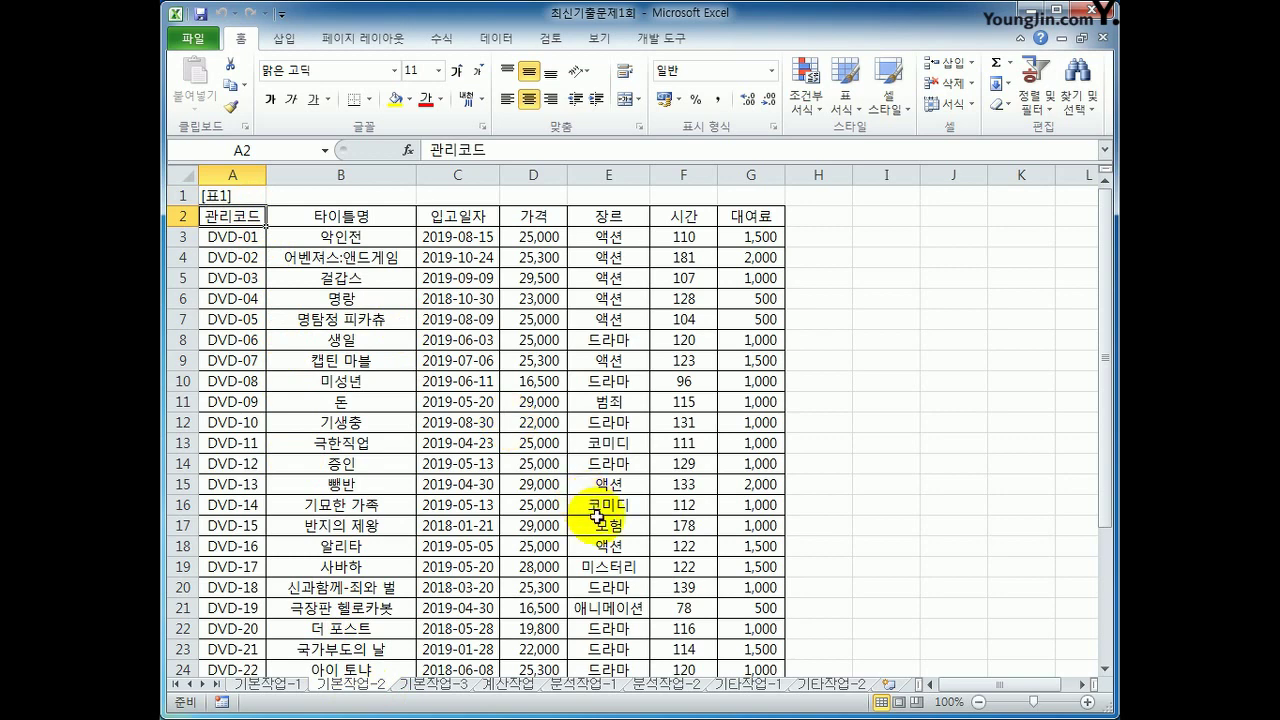
scroll(689, 608, "down", 2)
scroll(689, 608, "down", 2)
left_click(757, 590)
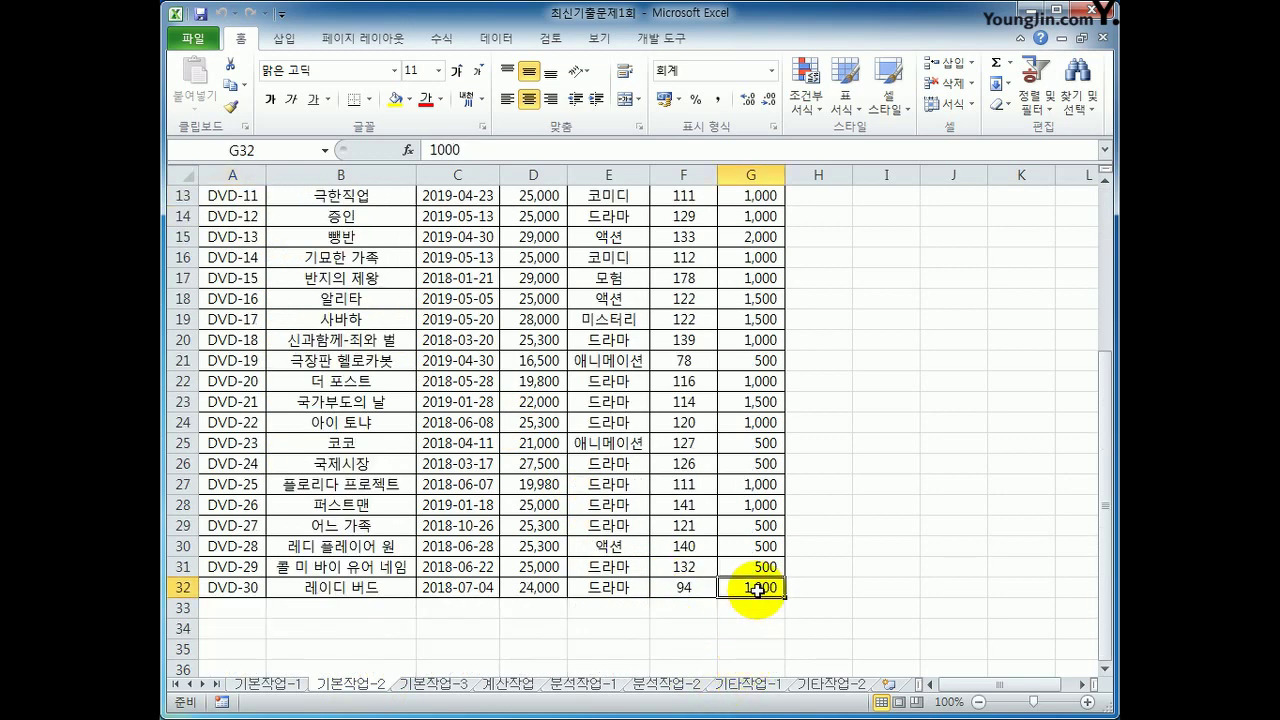
scroll(757, 590, "up", 4)
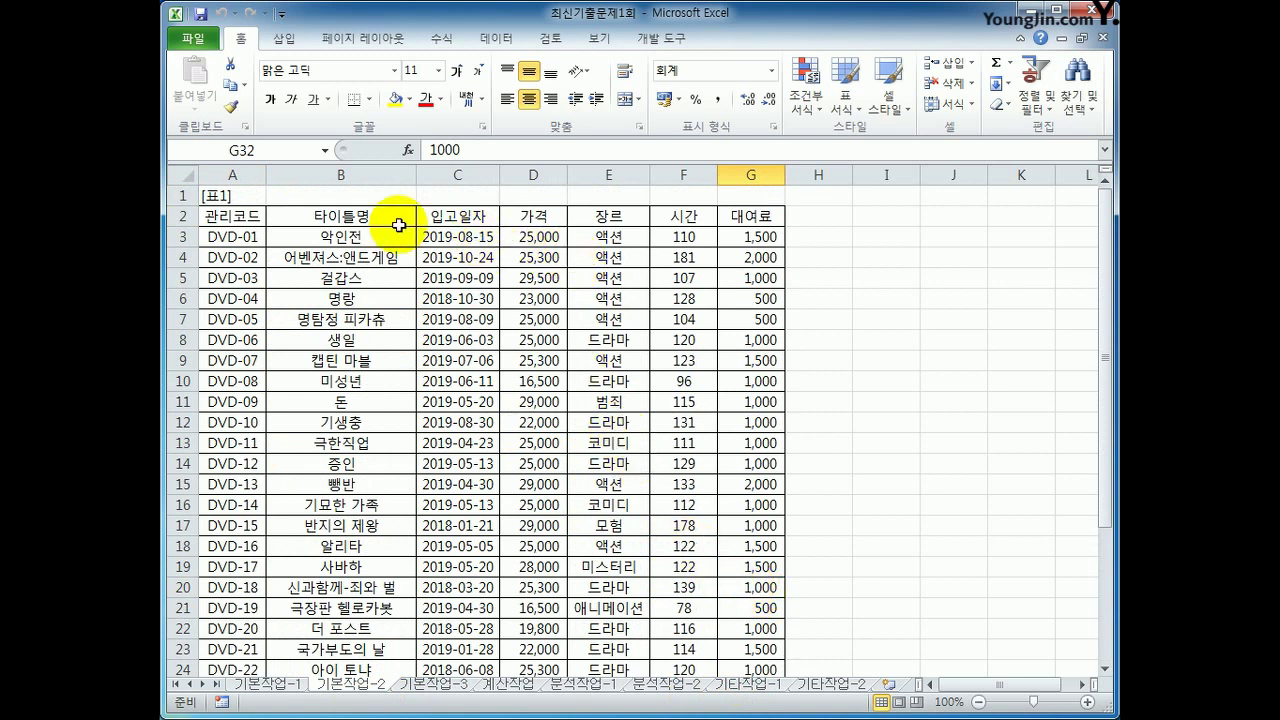
left_click(255, 216)
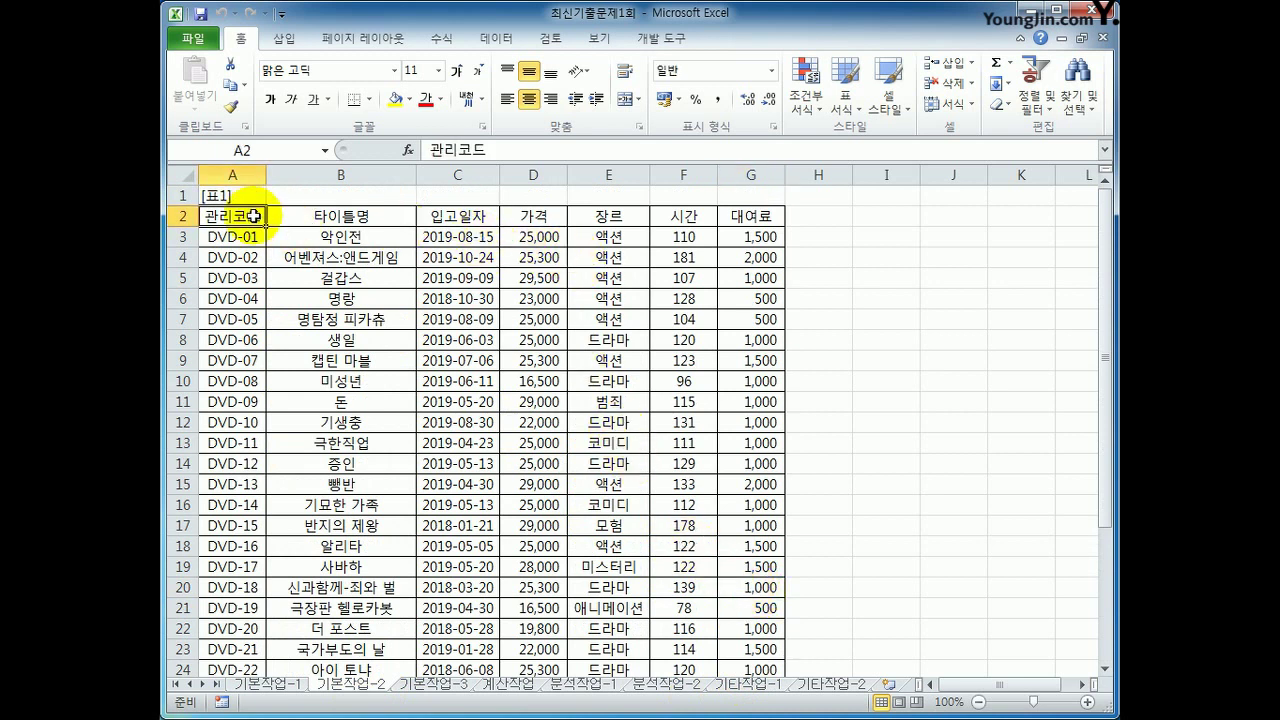
Enter the criteria heading 조건 in cell A34 below the [표1] table.
left_click(689, 211)
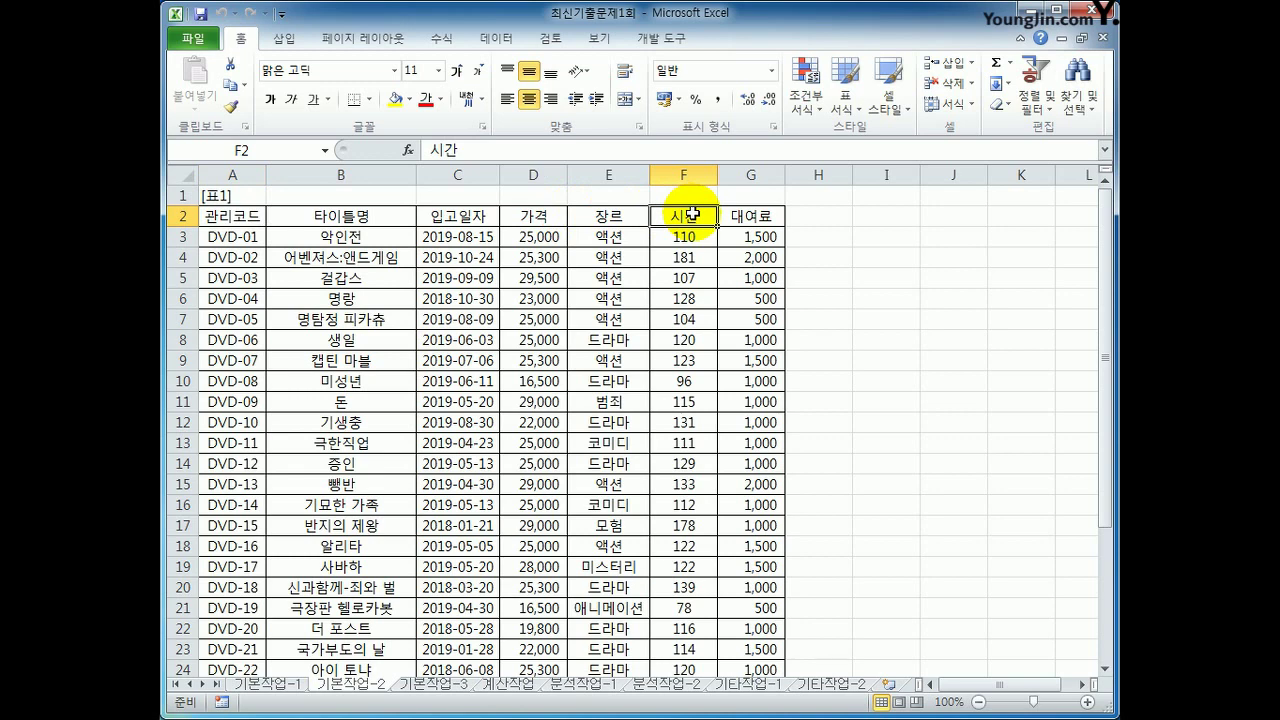
scroll(400, 500, "down", 5)
left_click(238, 569)
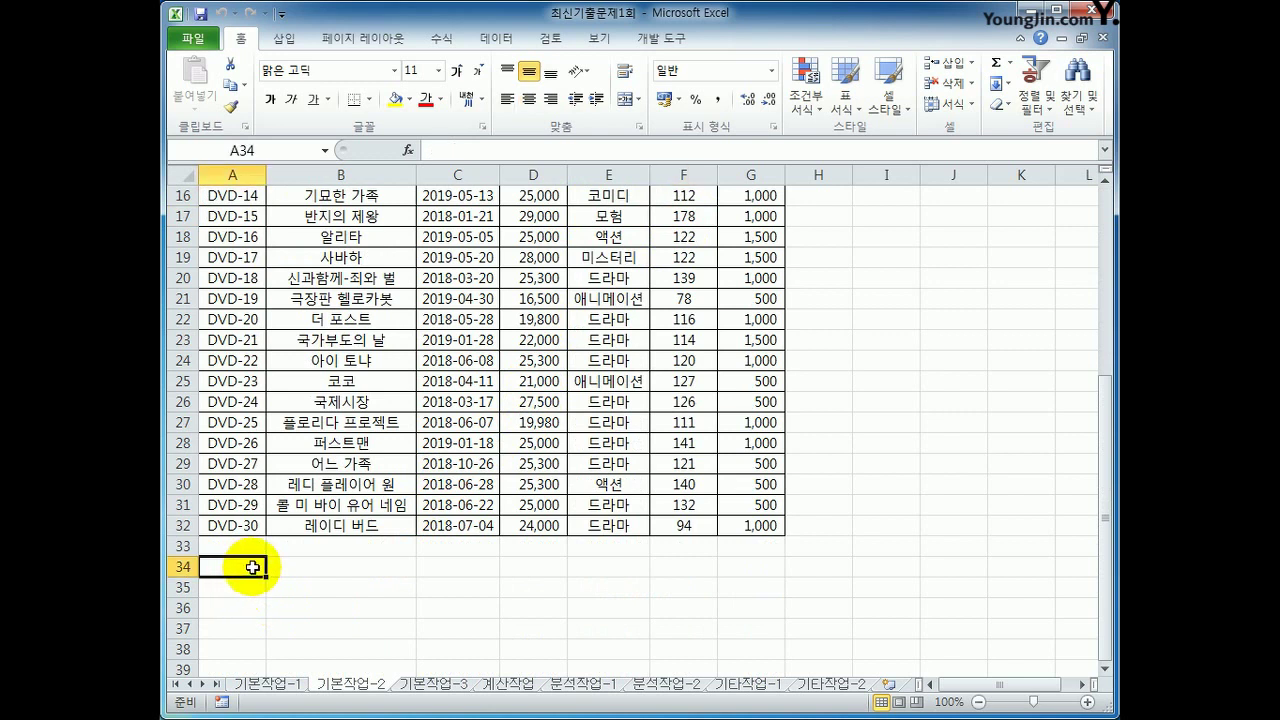
type("족")
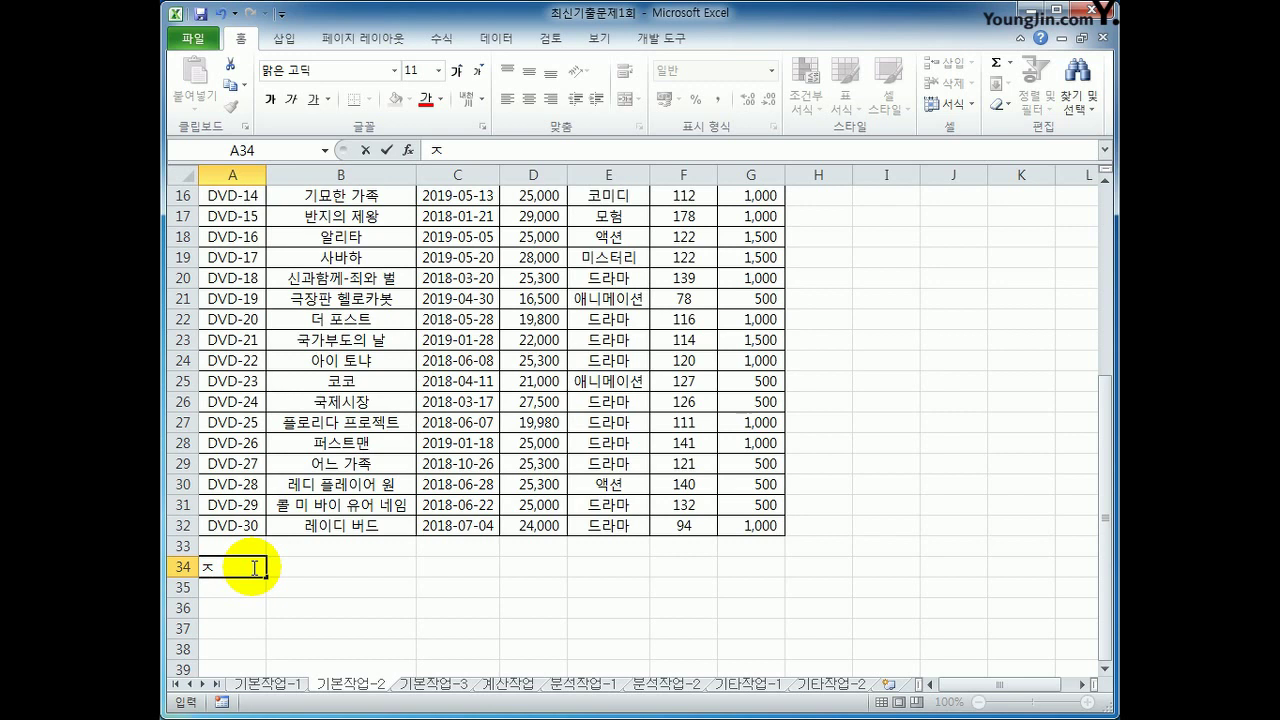
type("건")
key("Return")
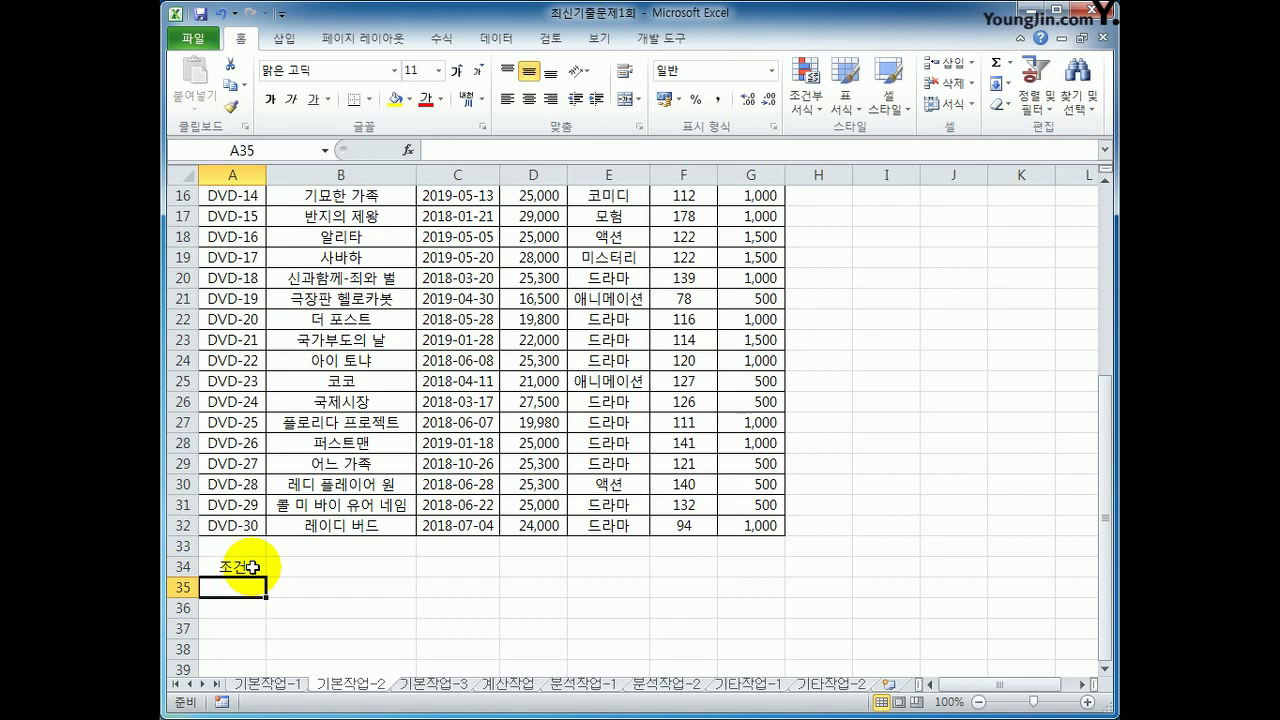
Begin an AND formula in cell A35 whose first condition is MID(A3,5,1)="1" for the 관리코드 column.
type("=")
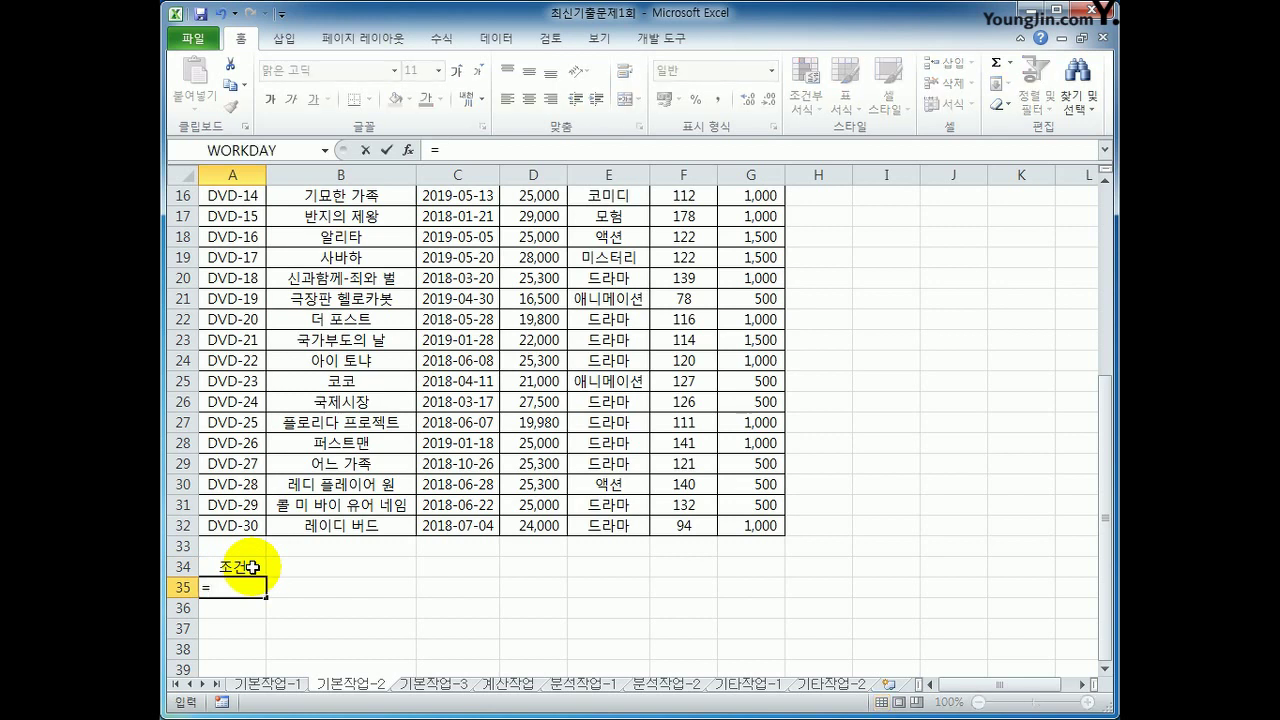
type("an")
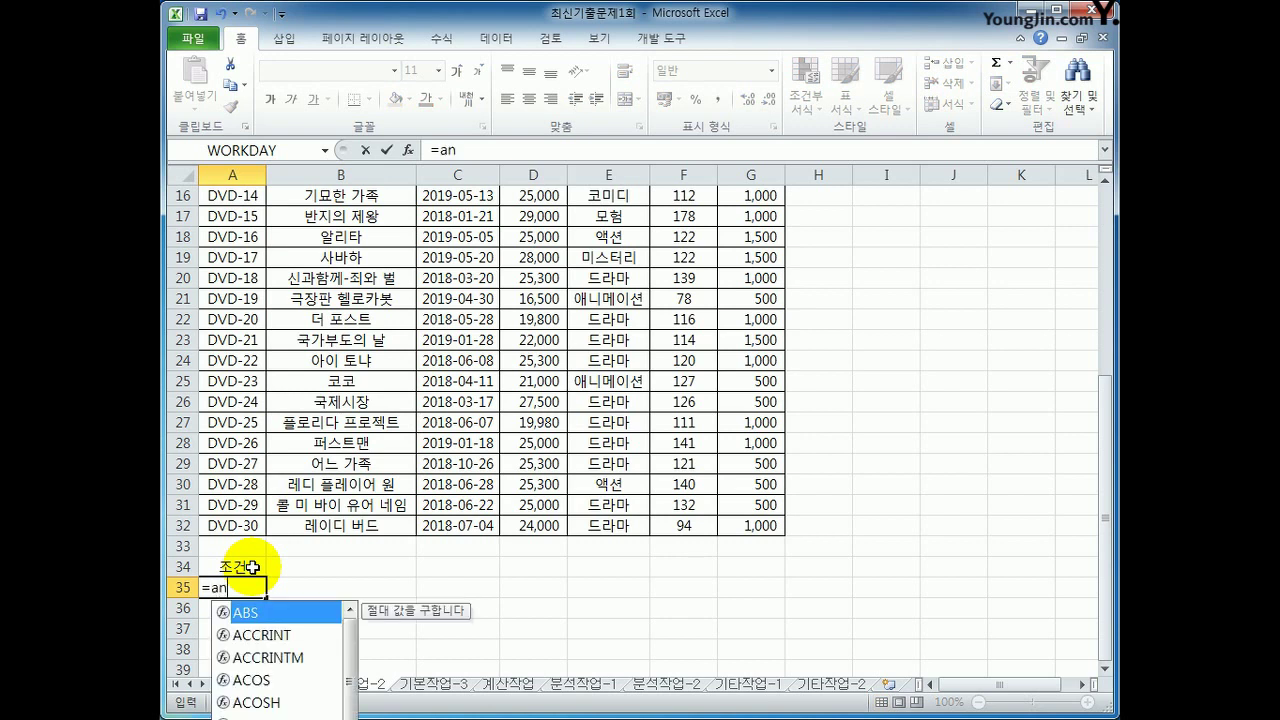
type("d")
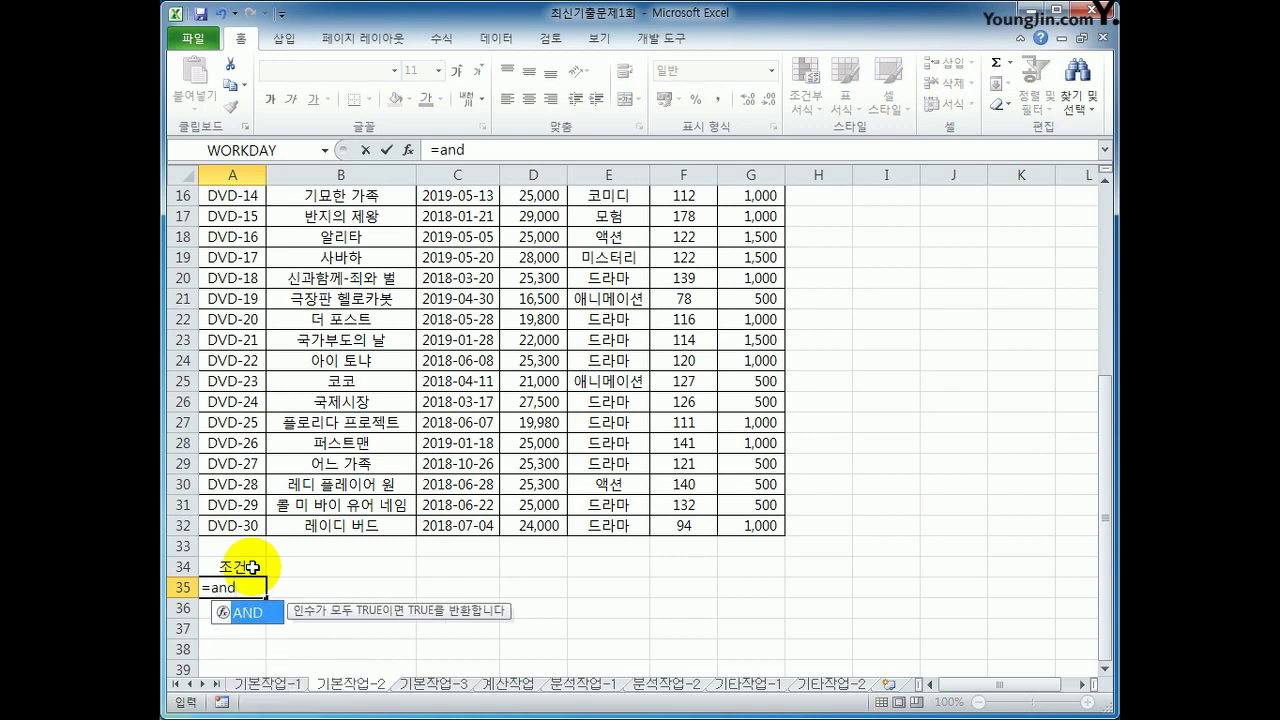
type("(")
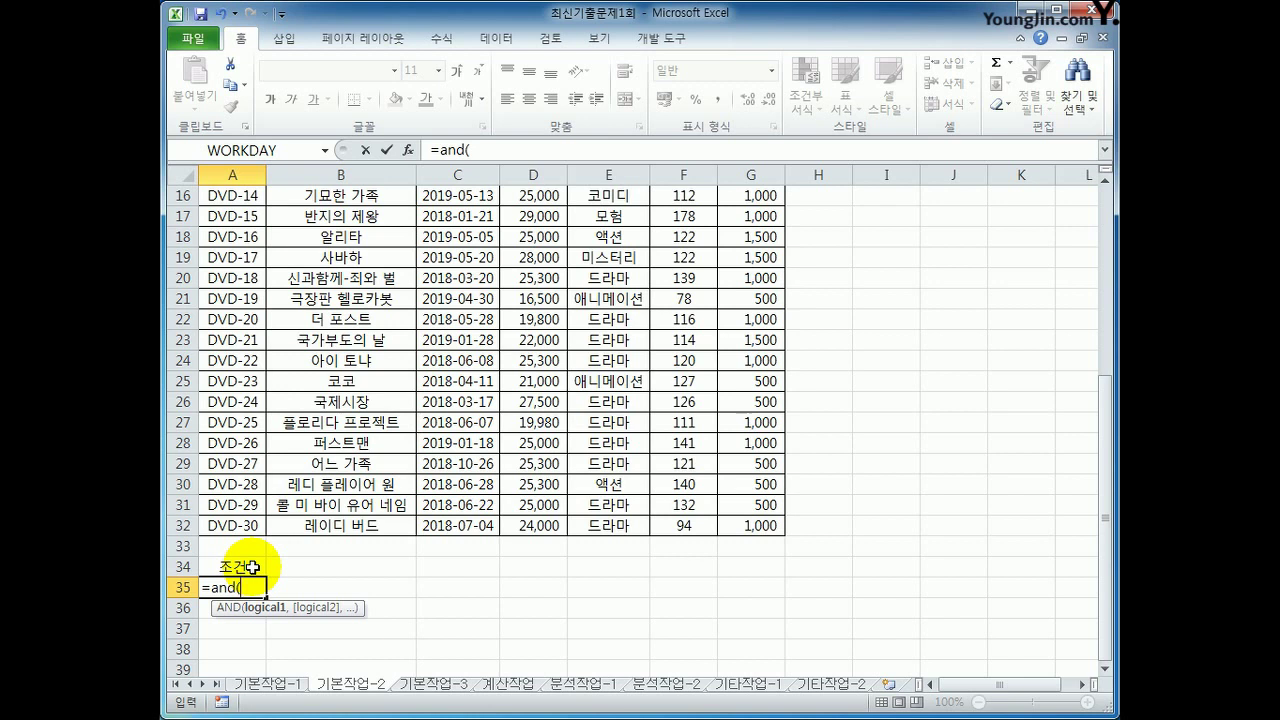
type("mid(")
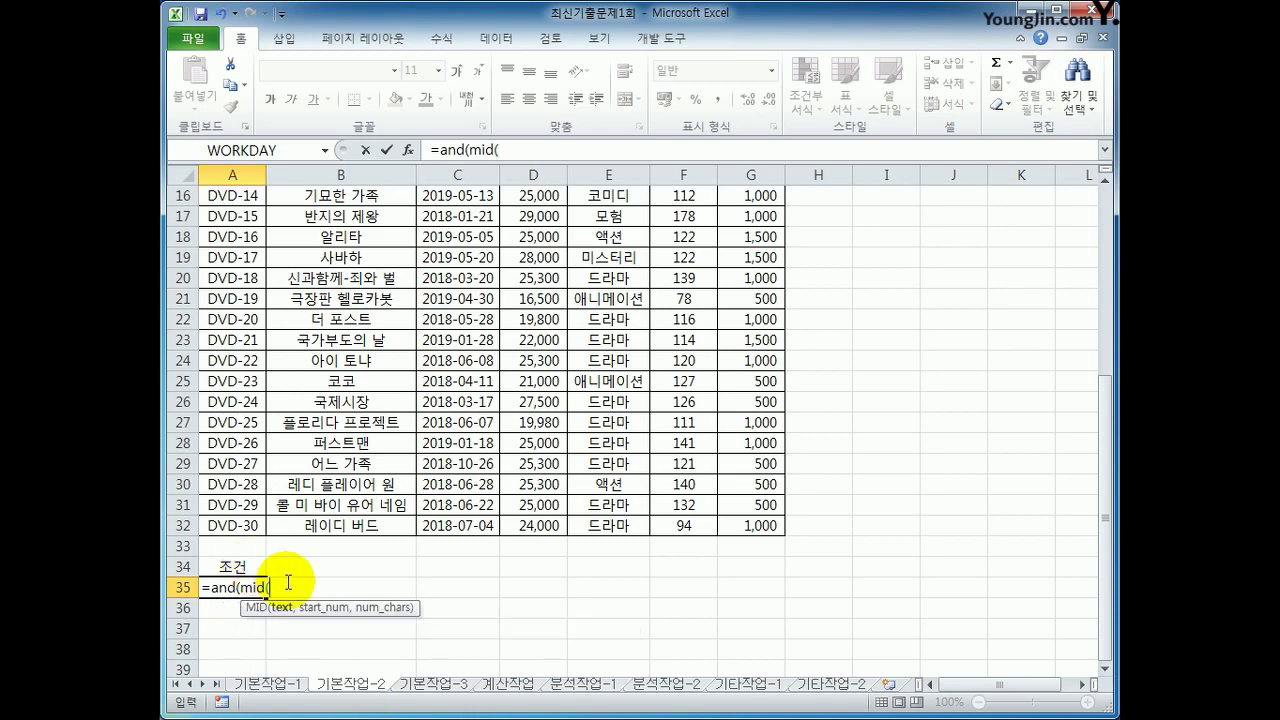
scroll(290, 580, "up", 5)
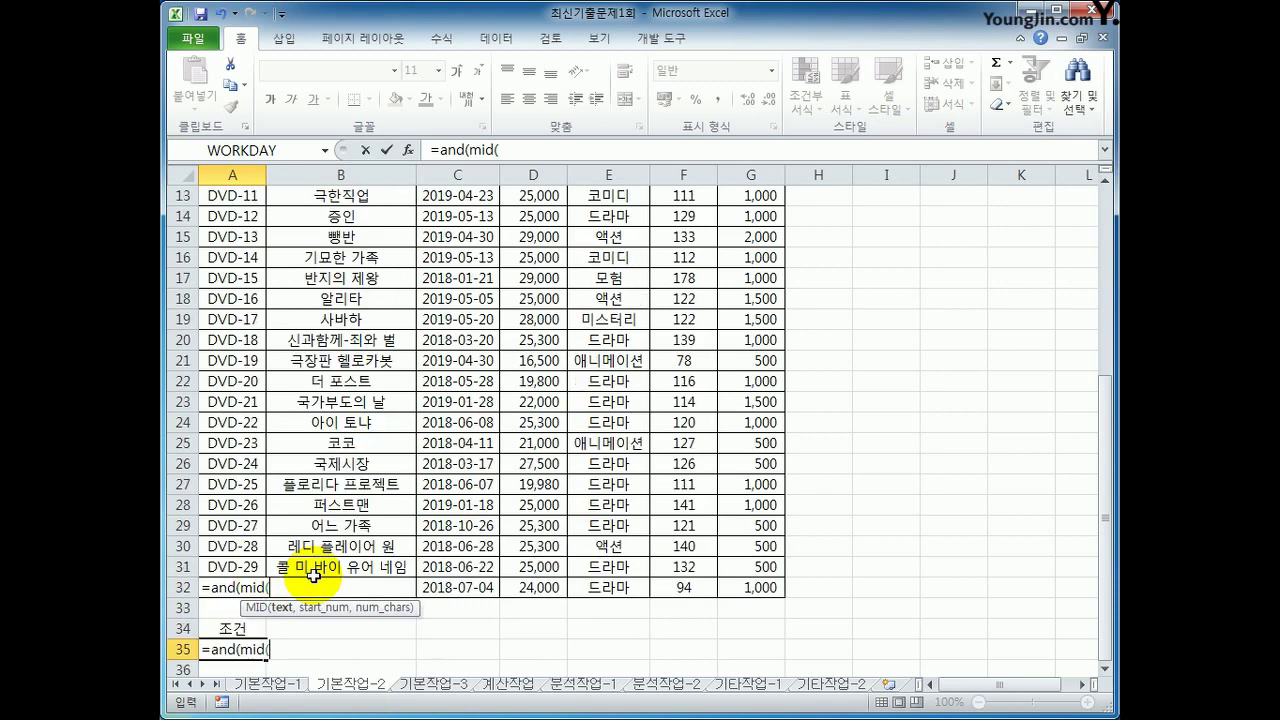
left_click(237, 239)
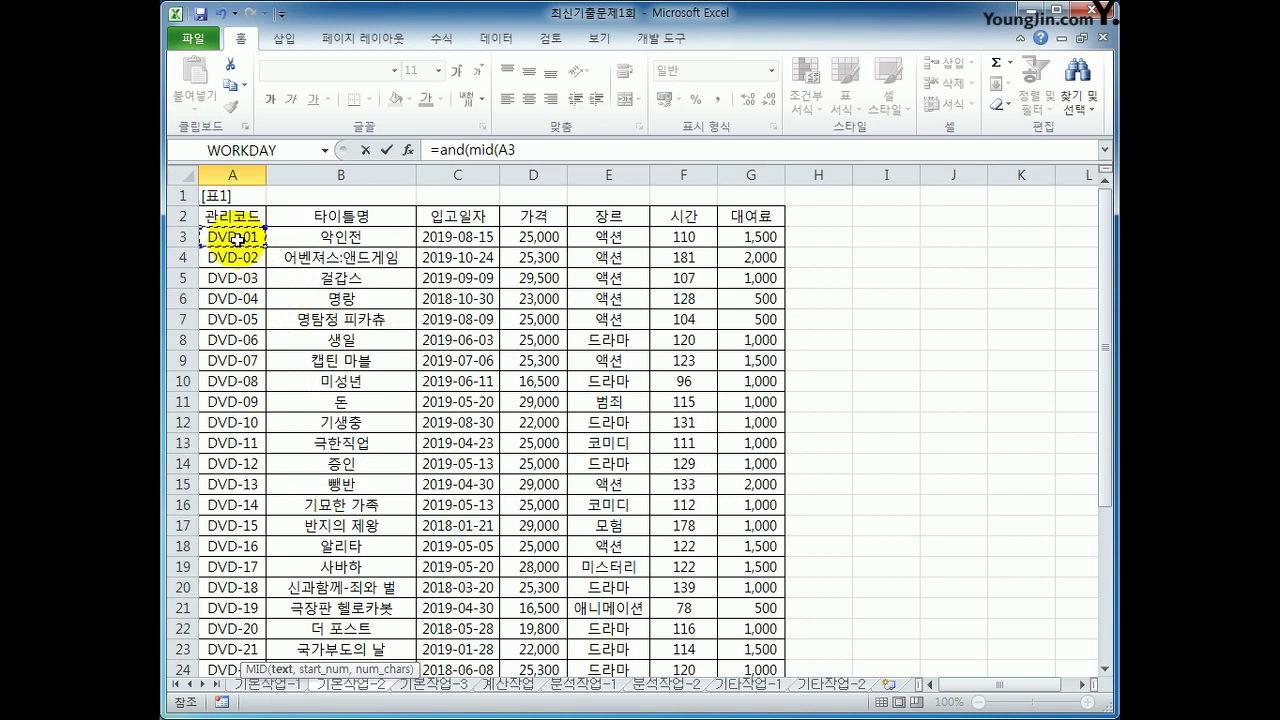
type(",")
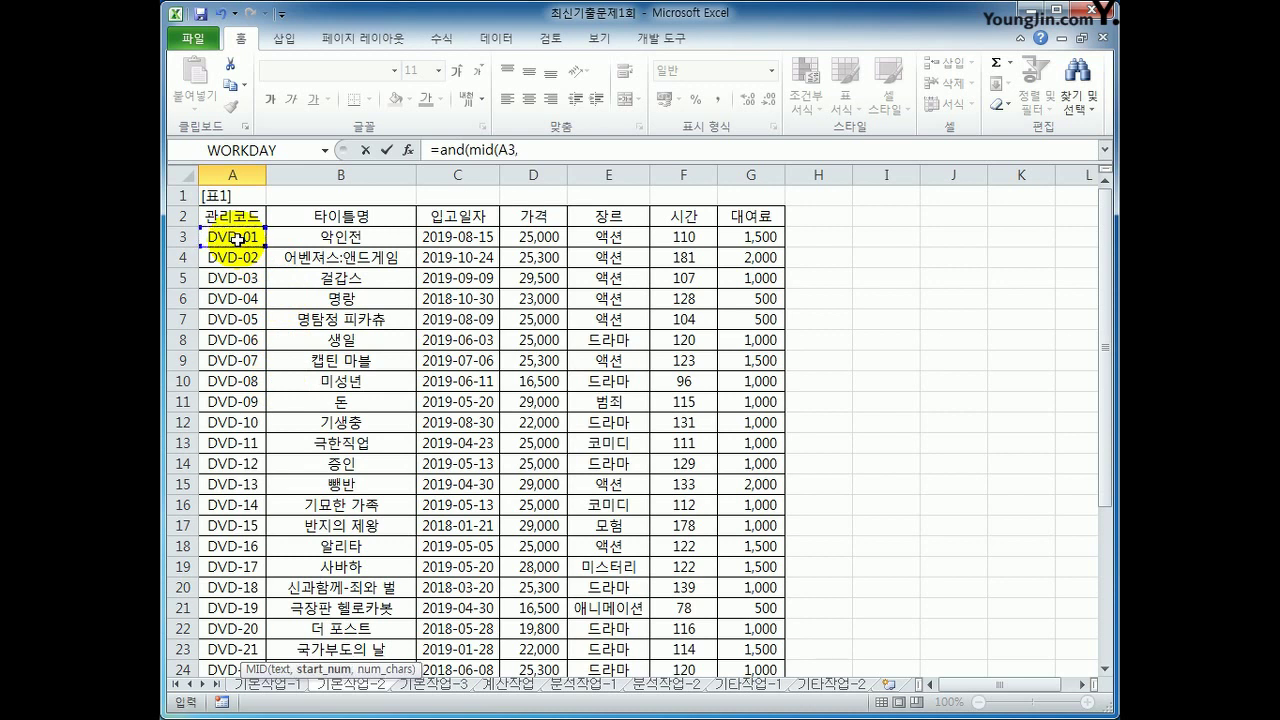
type("5,")
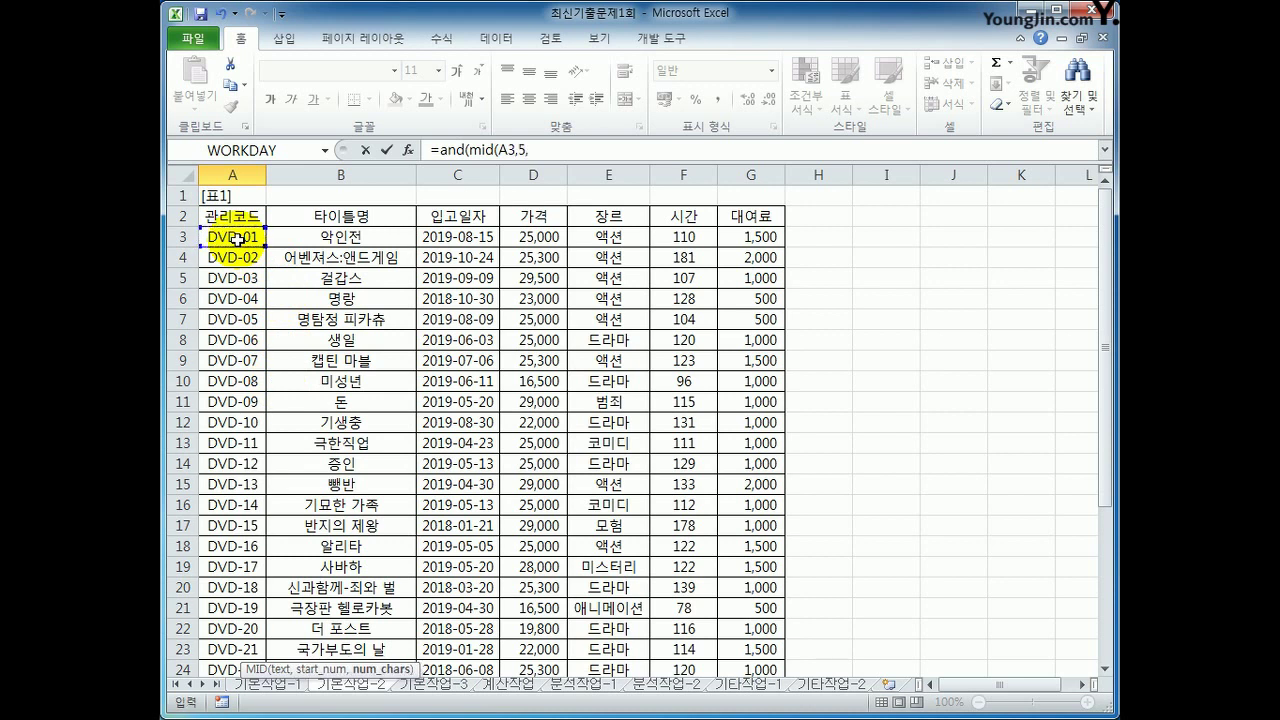
type("1")
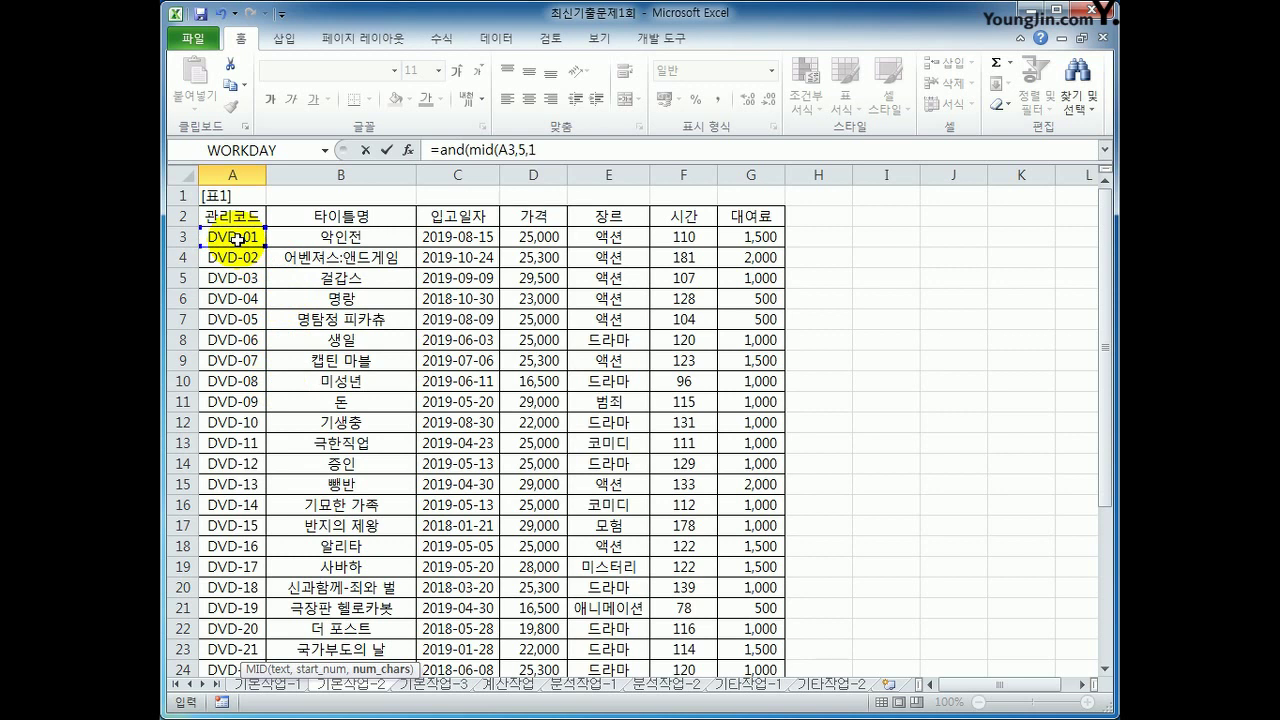
left_click(551, 150)
type(")")
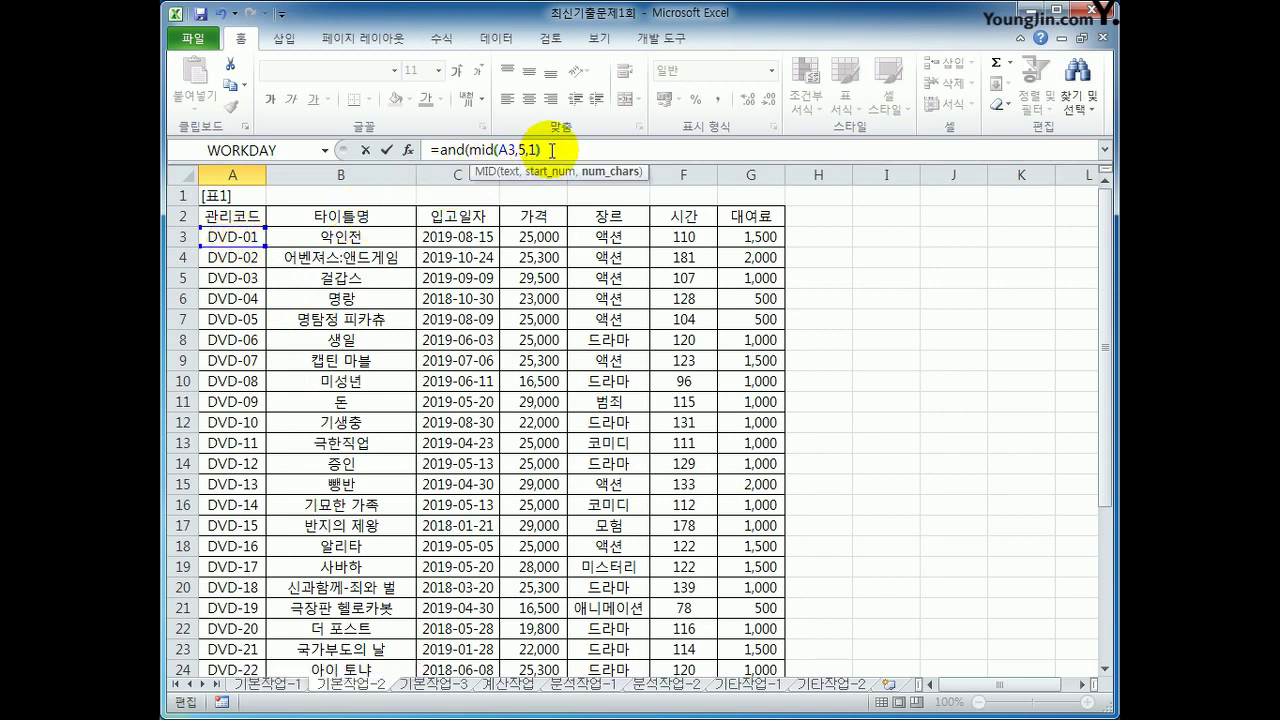
type("=")
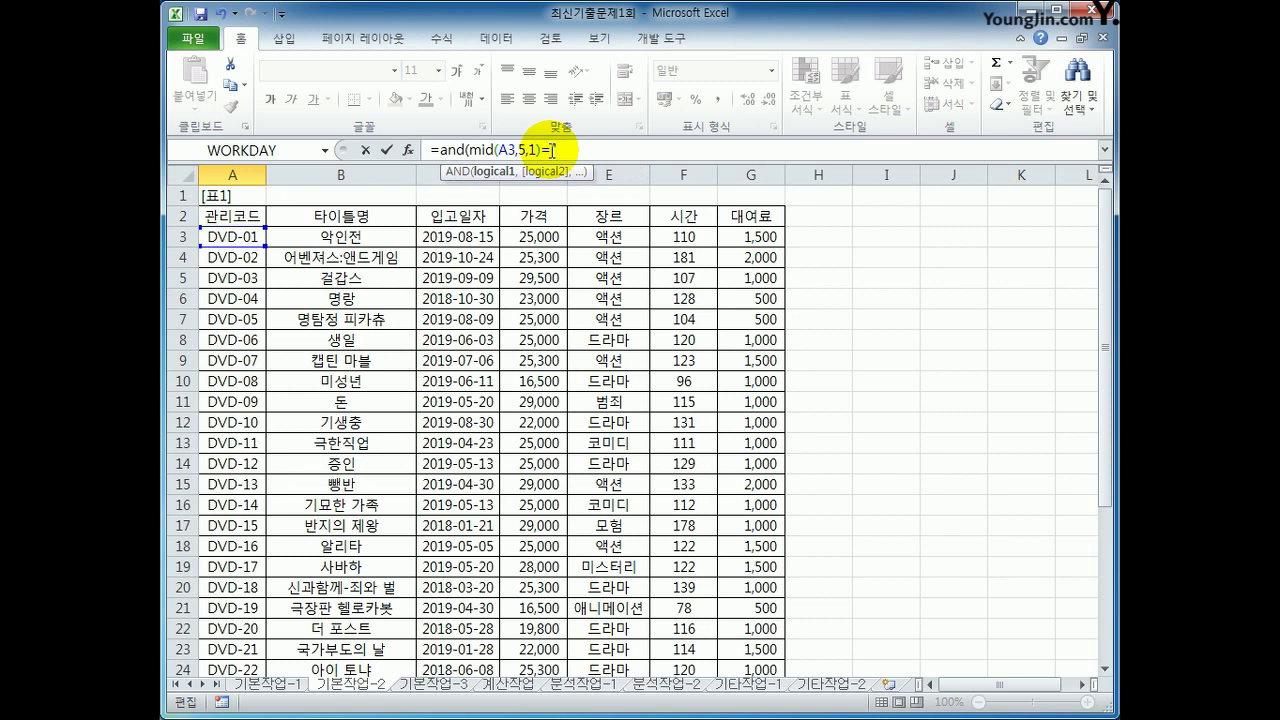
type("\"1\",")
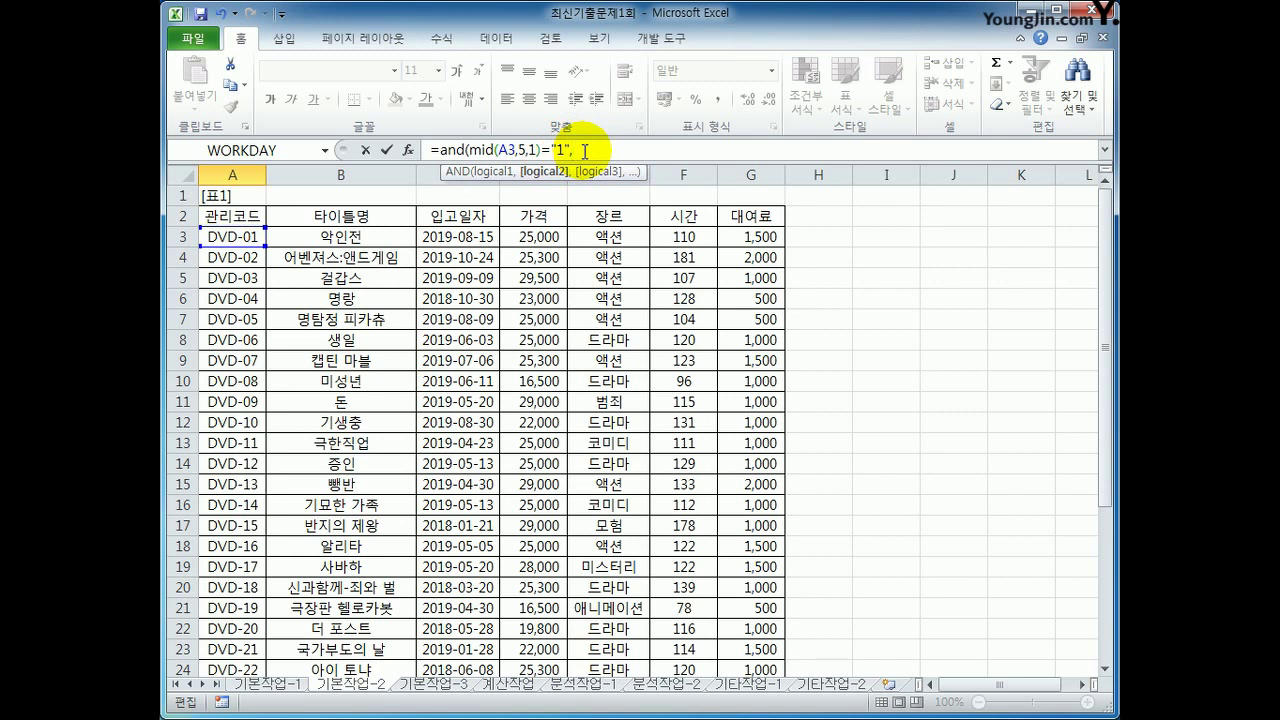
Add the 시간 conditions F3>=100 and F3<150 to the AND formula and complete it in A35.
left_click(678, 238)
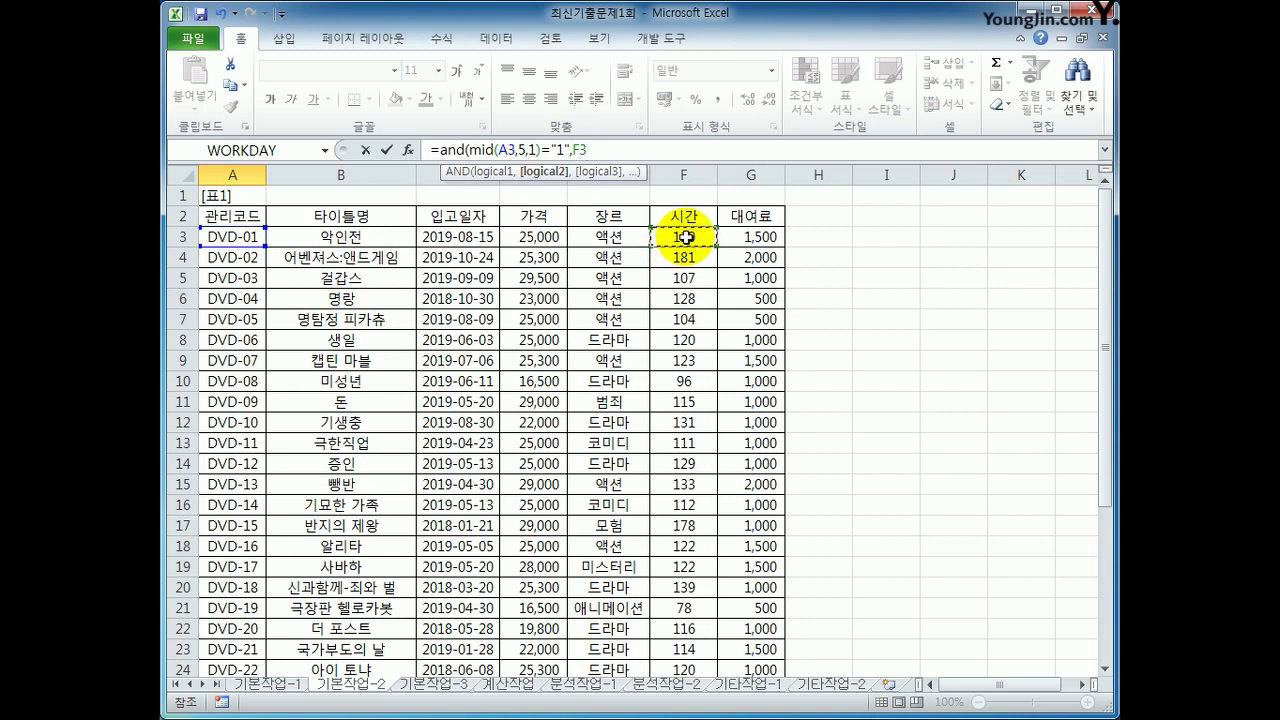
type(">=100,")
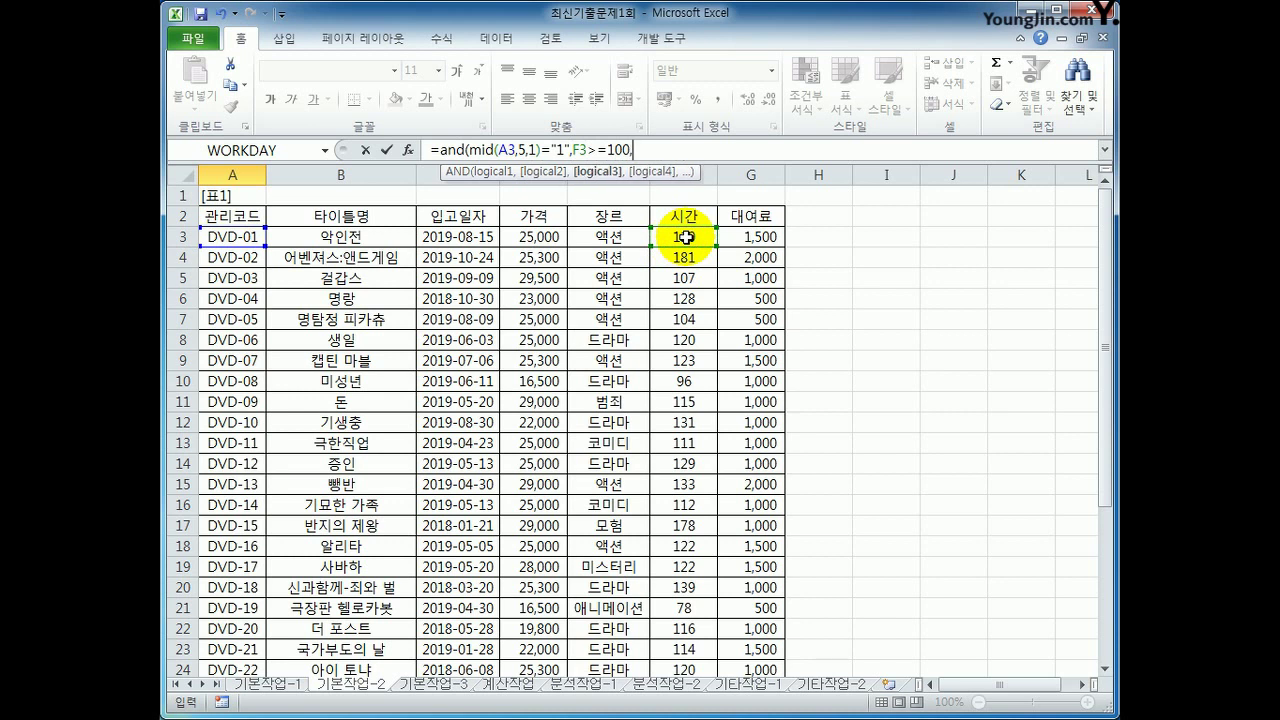
left_click(690, 237)
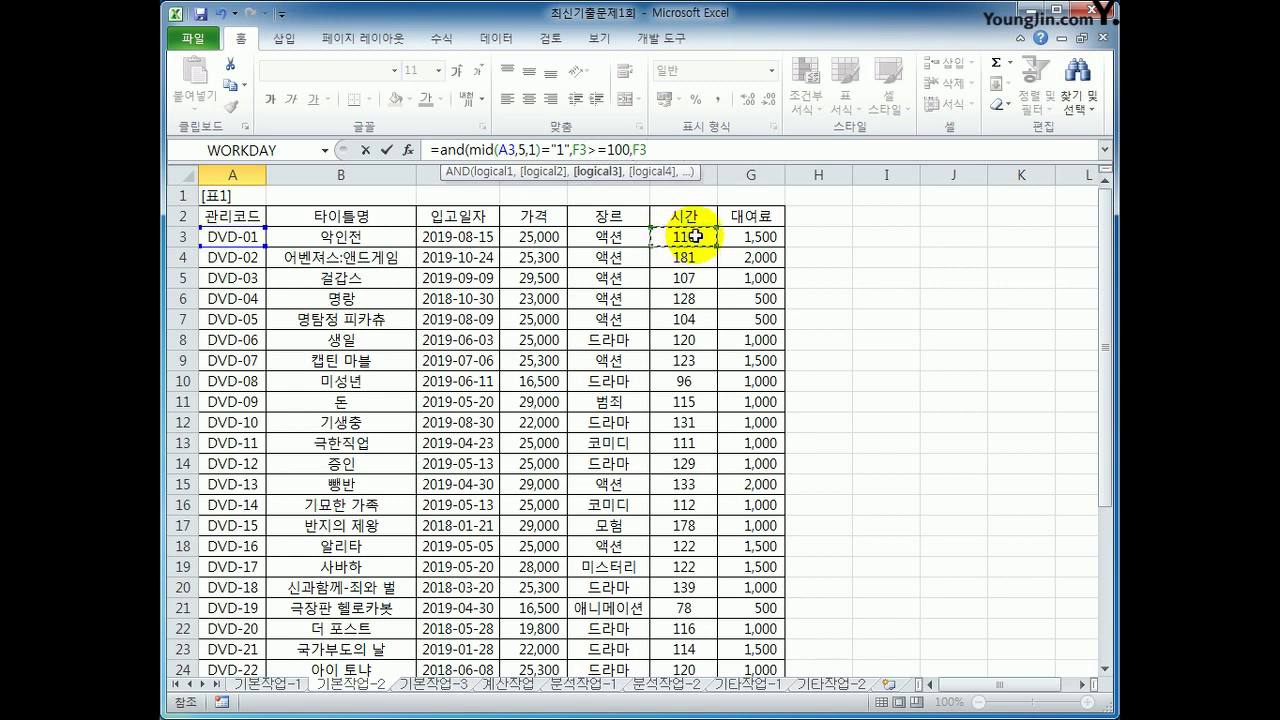
type("<")
type("150)")
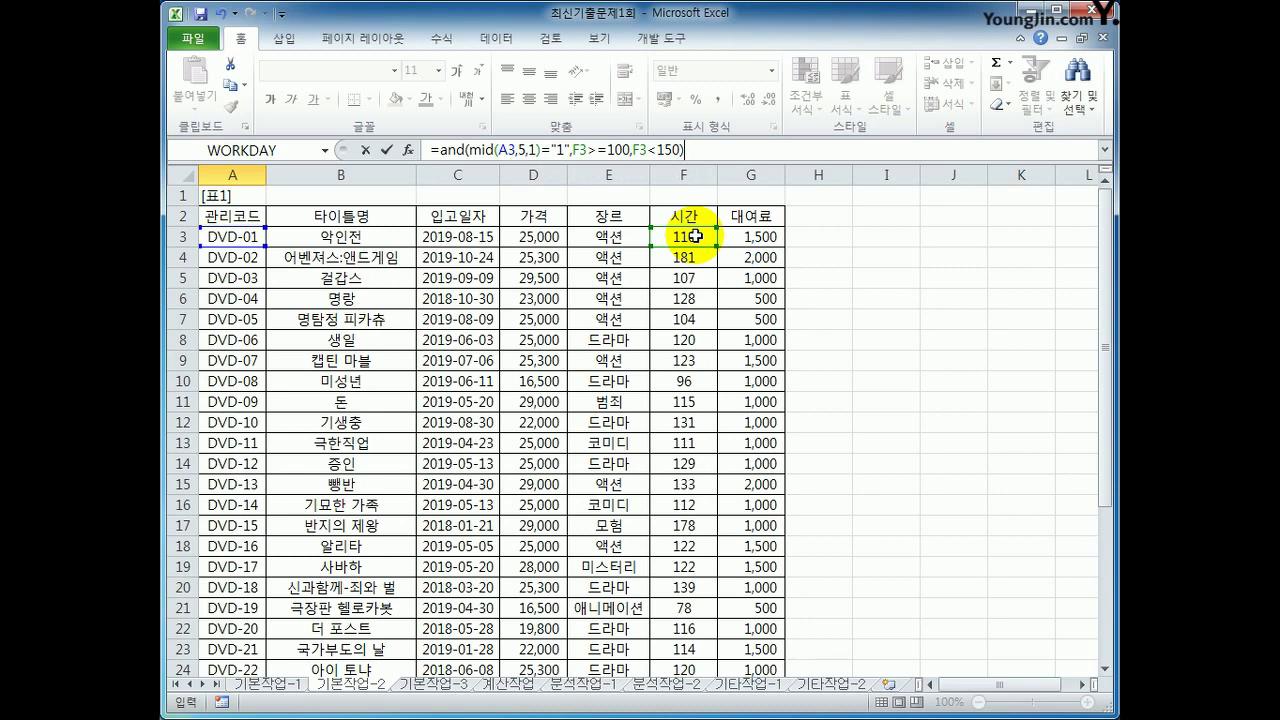
key("Return")
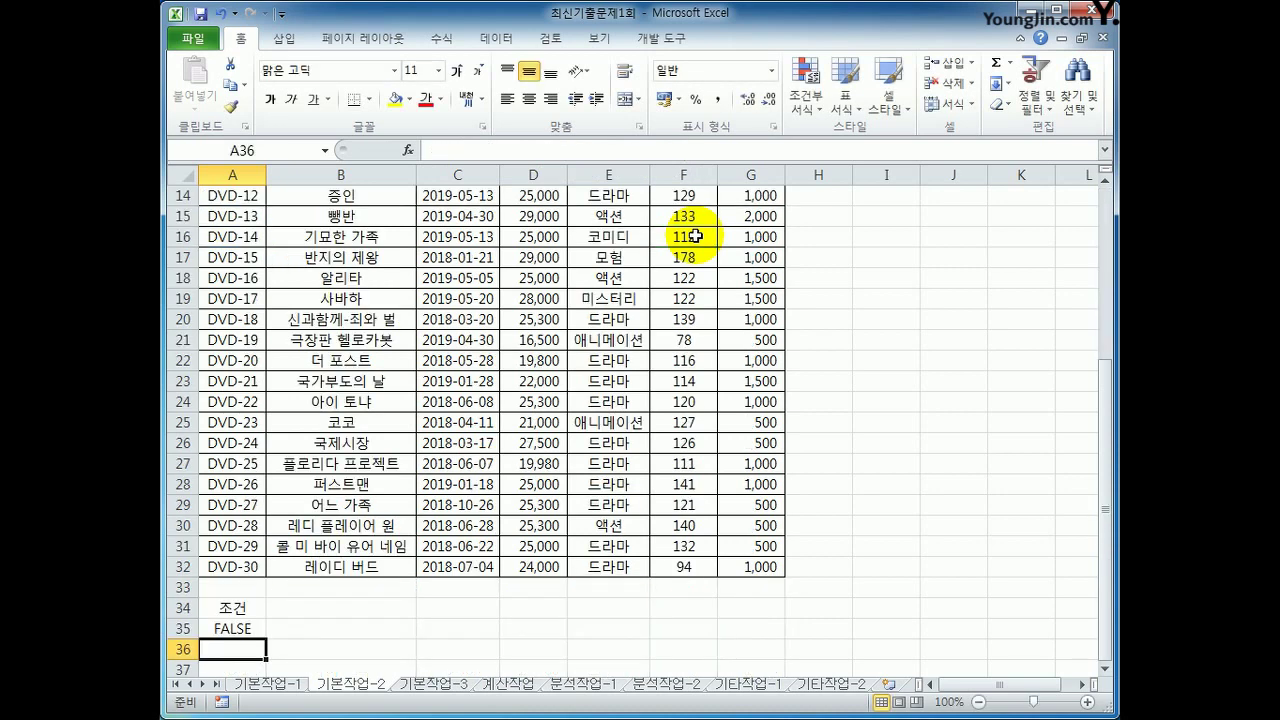
key("Up")
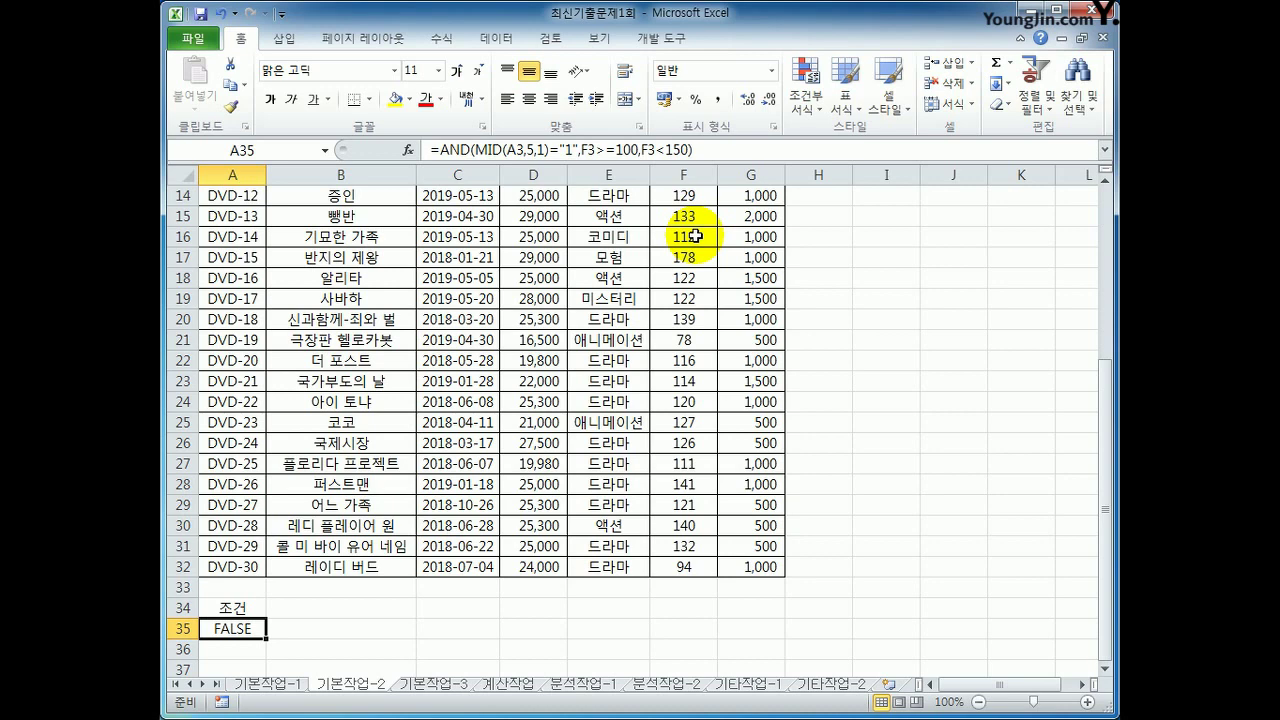
Start an advanced filter (고급 필터) on the table A2:G32 with A34:A35 as the criteria range.
scroll(690, 225, "up", 3)
left_click(467, 281)
left_click(510, 45)
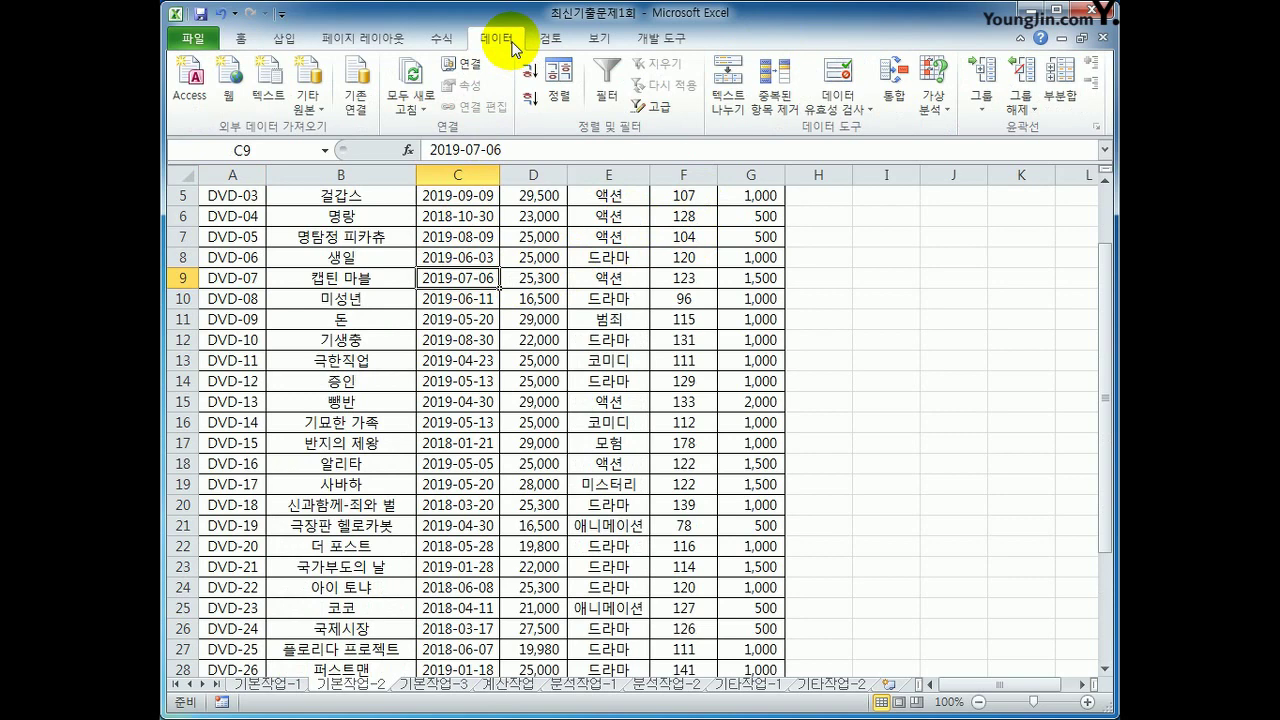
left_click(652, 106)
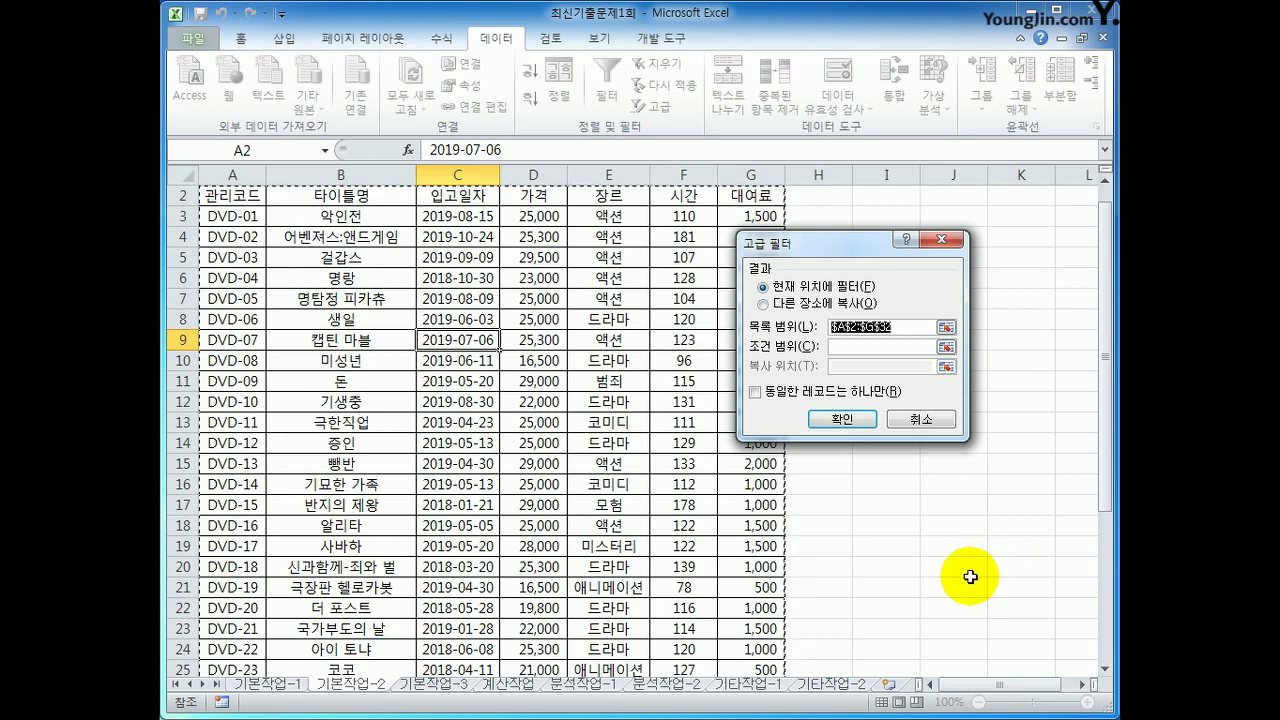
left_click(852, 346)
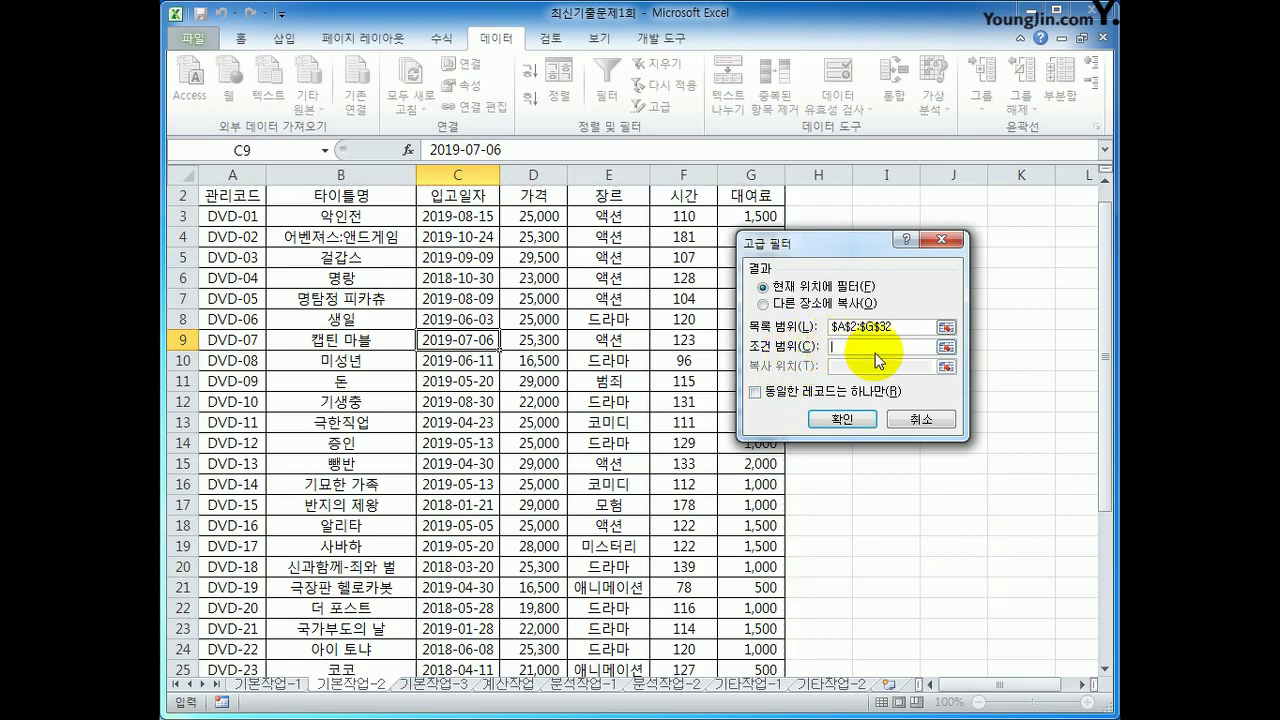
scroll(259, 587, "down", 5)
left_click_drag(243, 545, 244, 569)
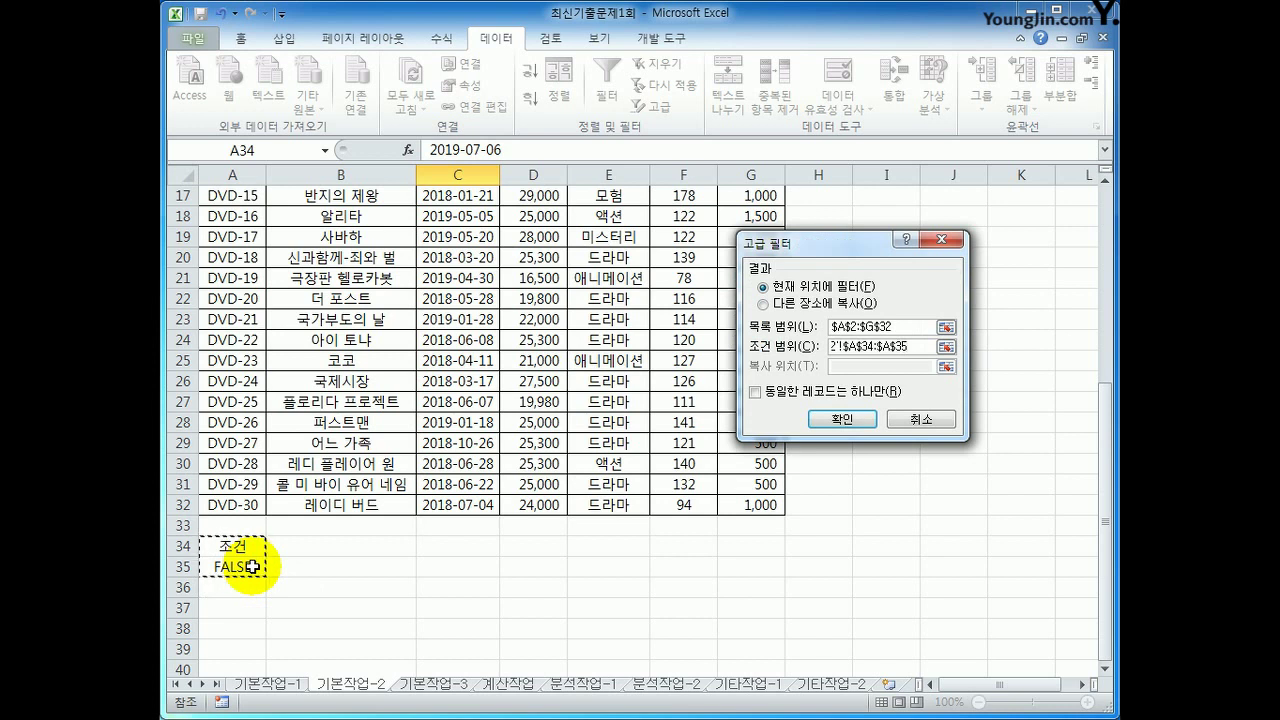
Set the filter to copy its results to another location starting at cell A37 and run it.
left_click(790, 308)
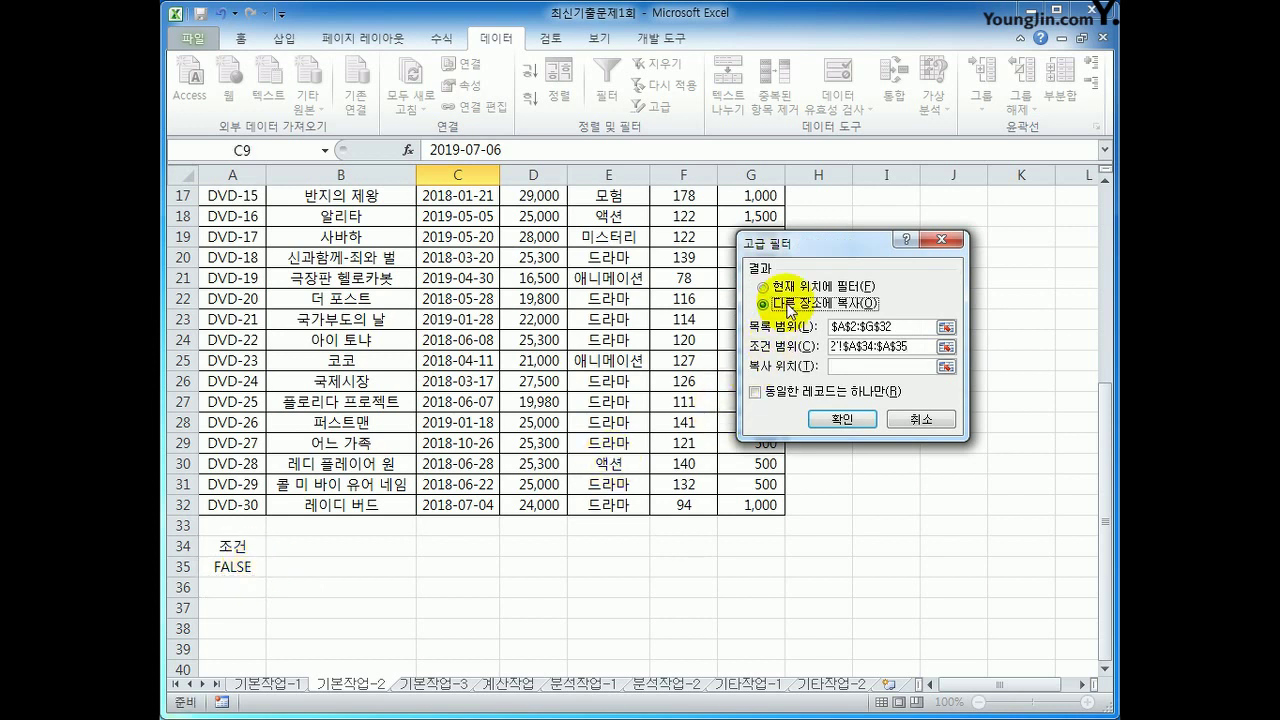
left_click(847, 369)
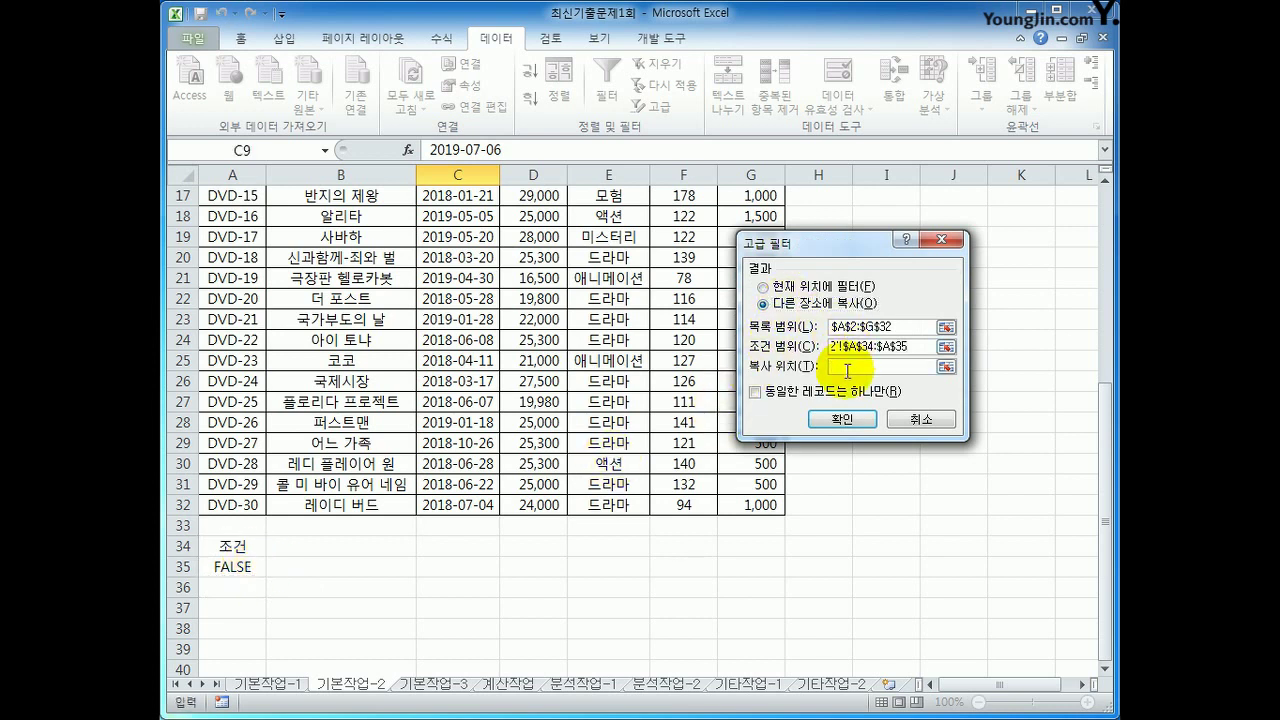
left_click(238, 607)
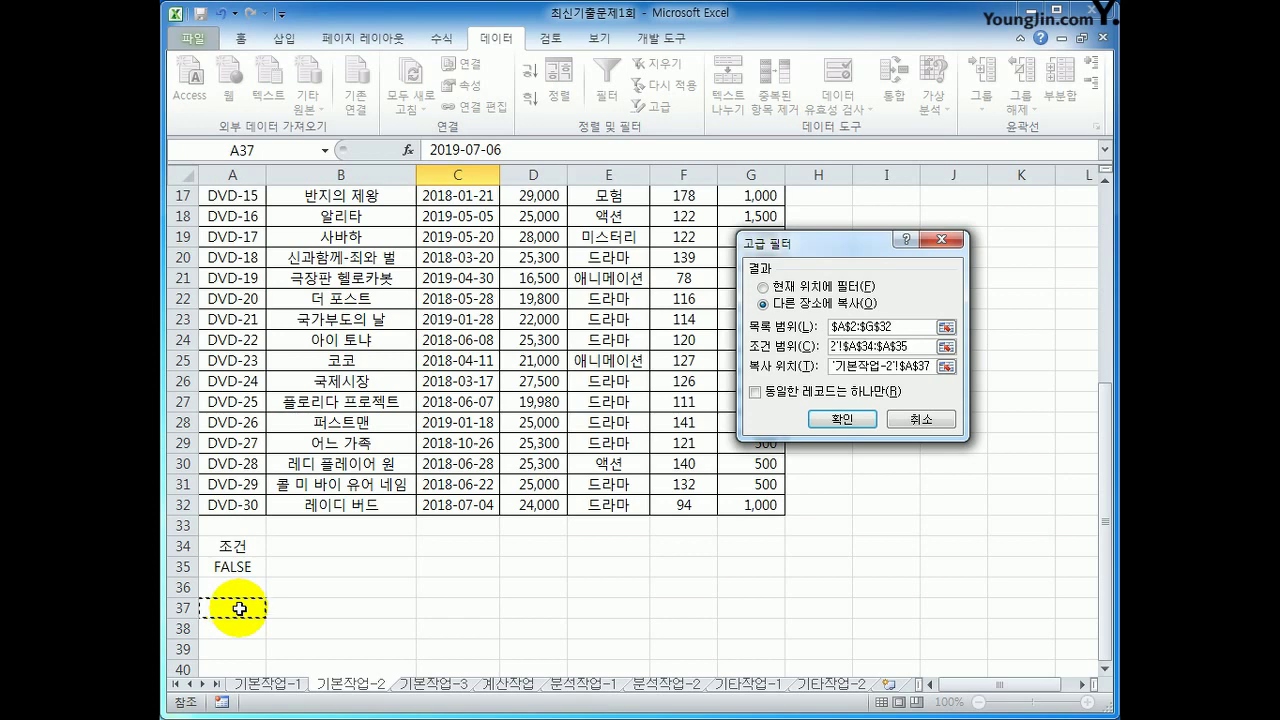
left_click(842, 419)
Check the 관리코드 and 시간 columns of the extracted records against the filter conditions.
scroll(665, 515, "down", 8)
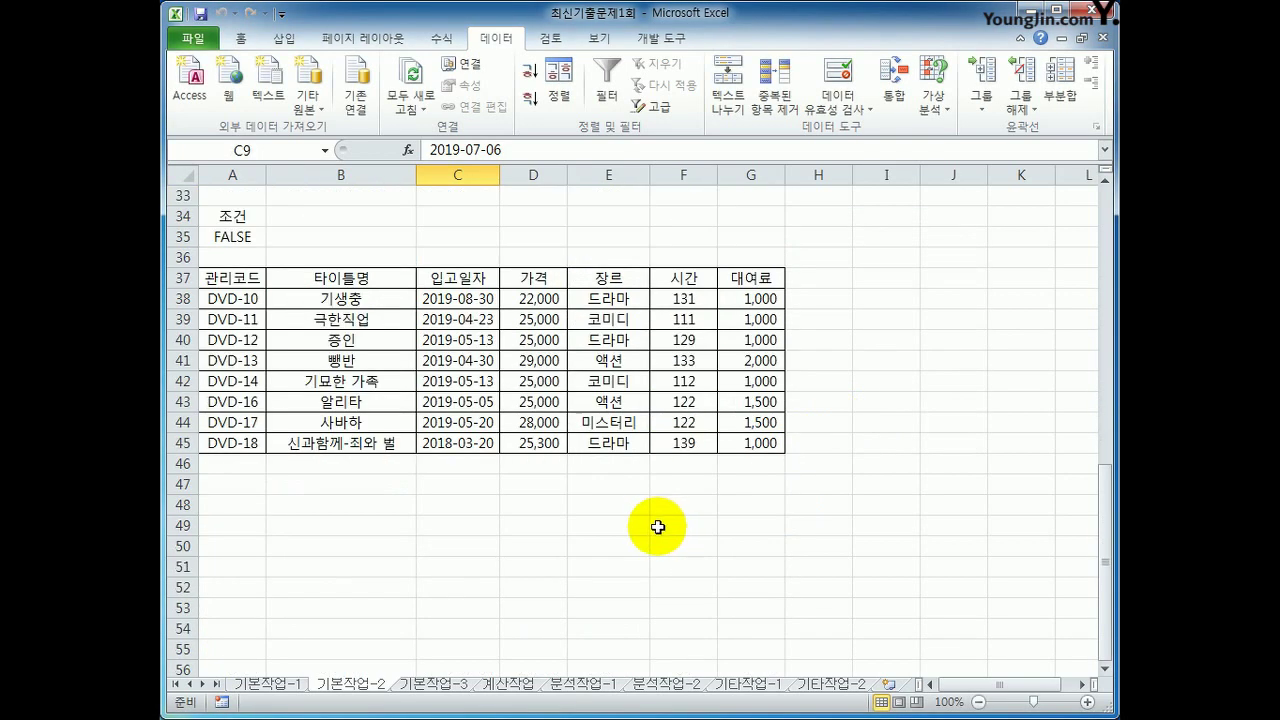
left_click_drag(240, 299, 253, 447)
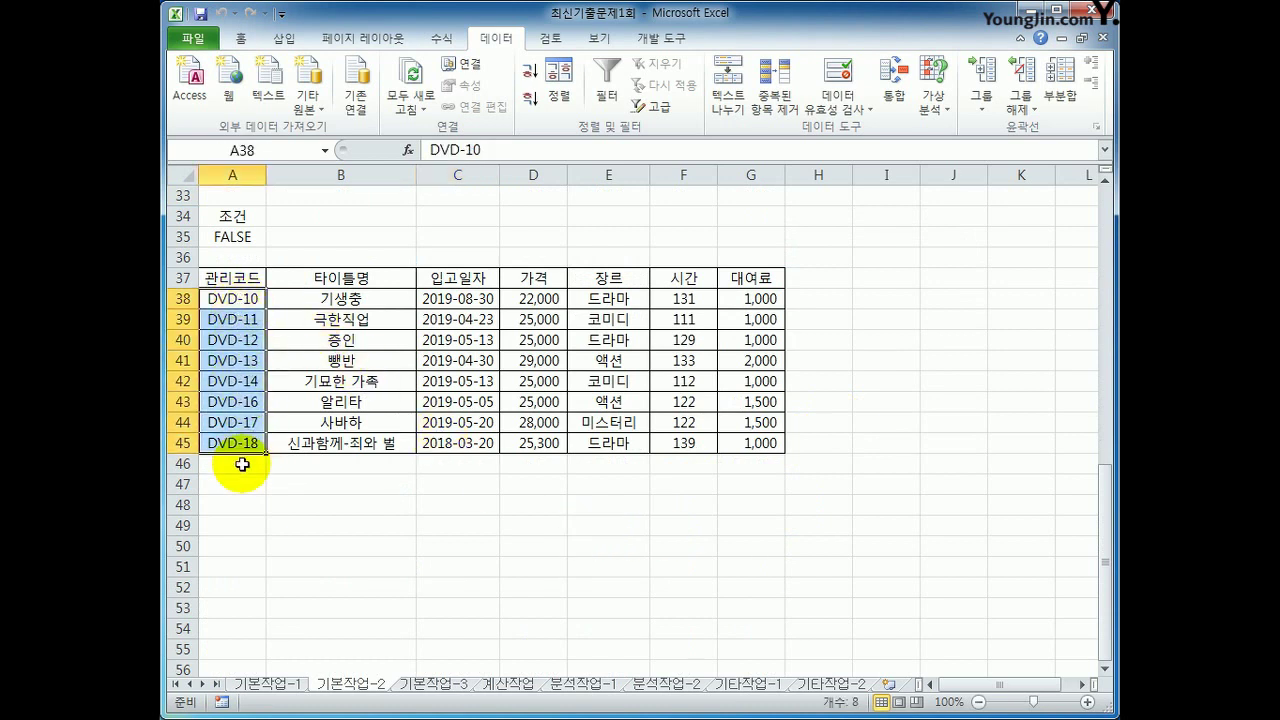
left_click_drag(686, 298, 689, 445)
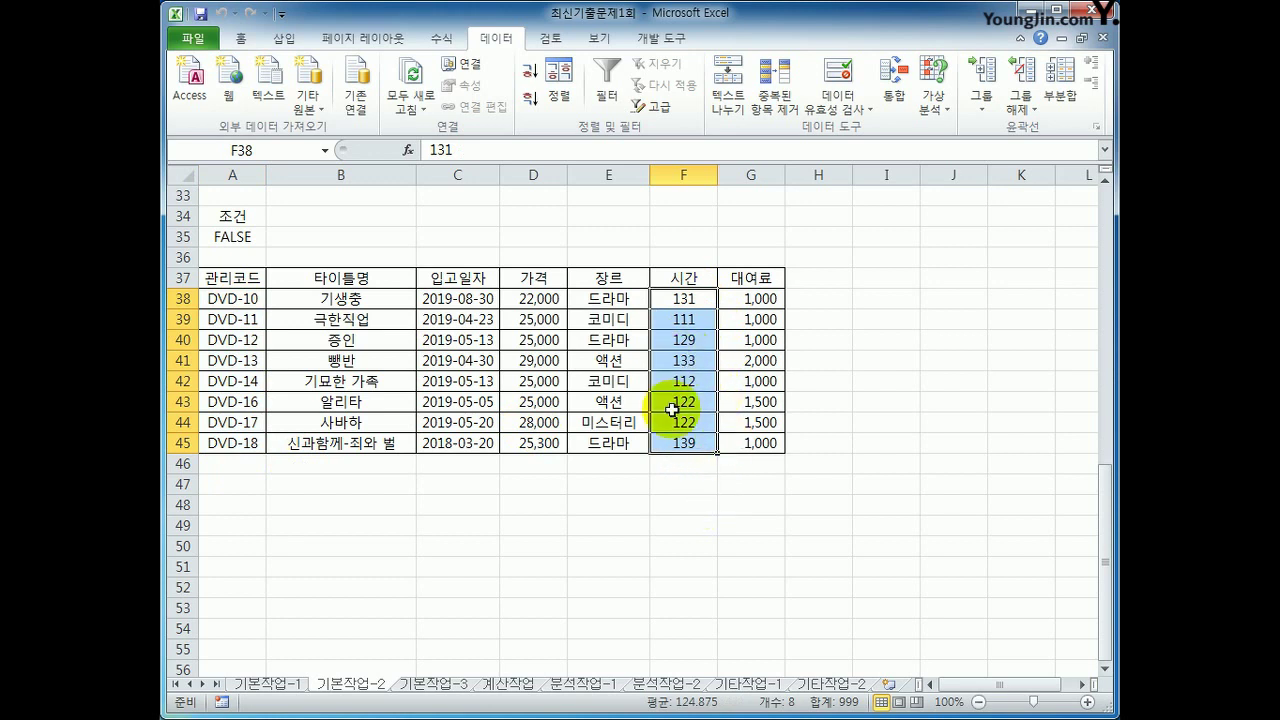
left_click(676, 443)
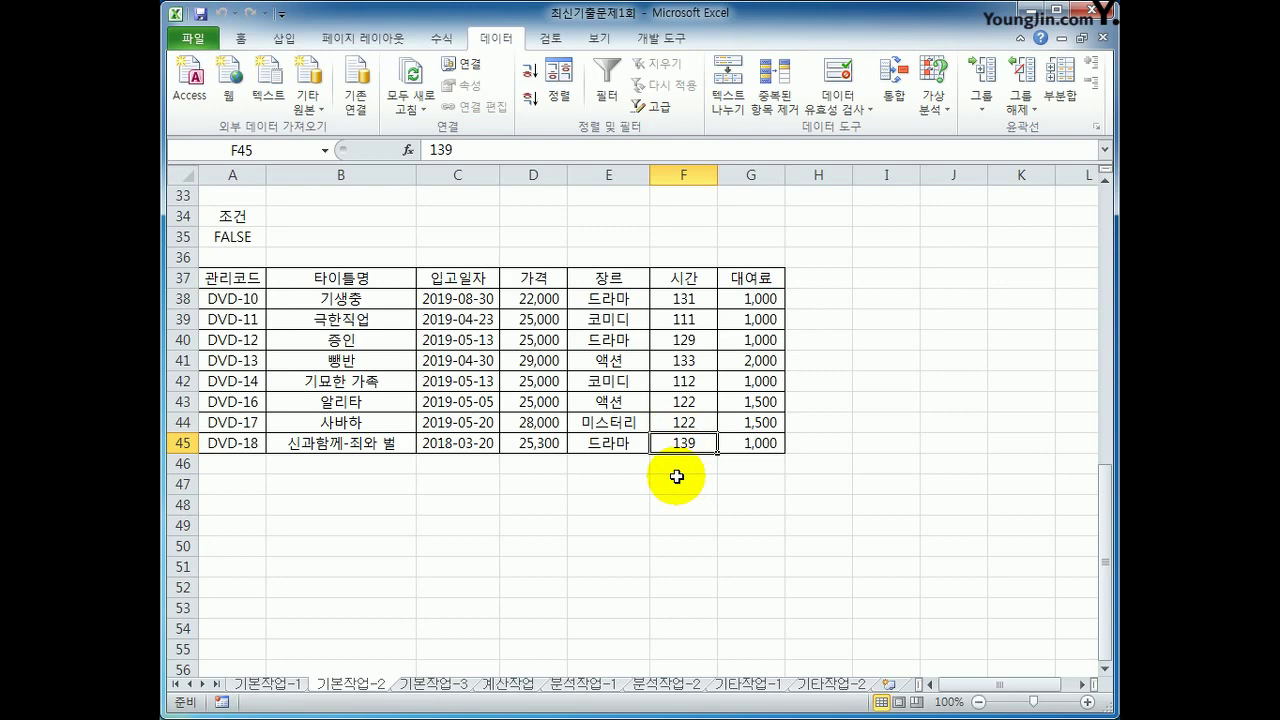
scroll(677, 478, "up", 7)
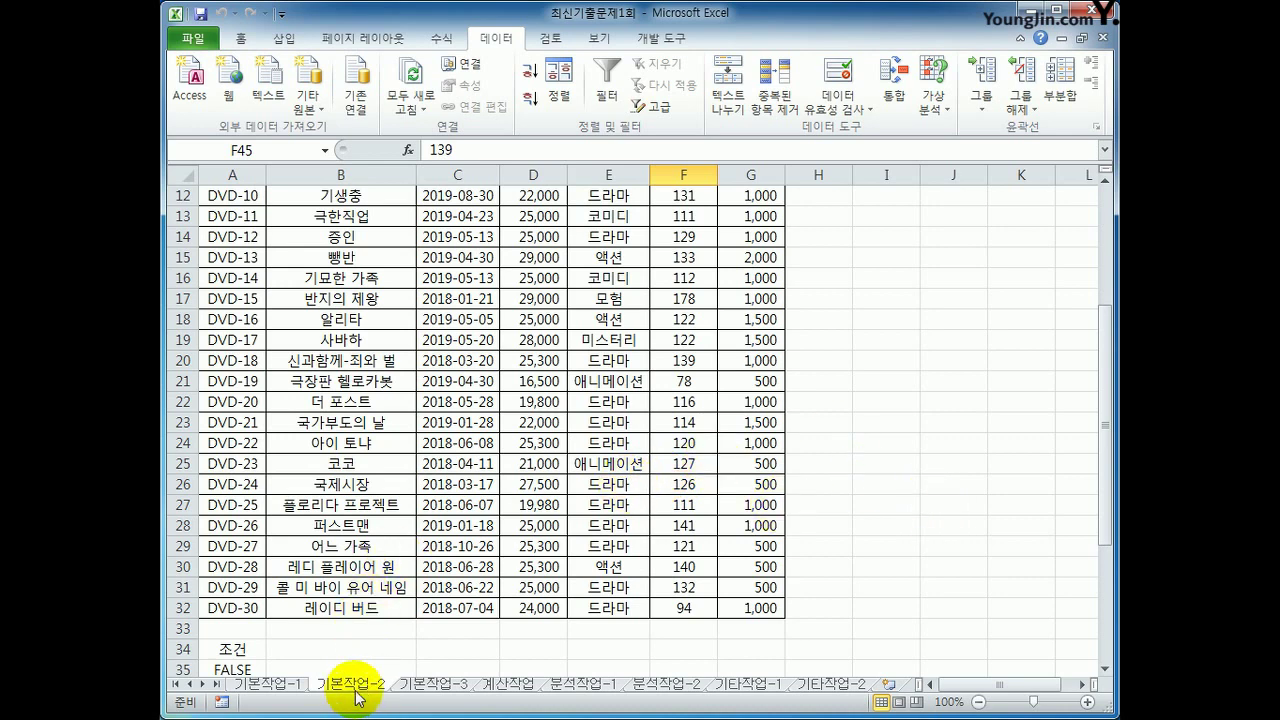
Select the records A3:G32 without the header row and start a new conditional formatting rule of the formula-based type.
scroll(350, 670, "up", 4)
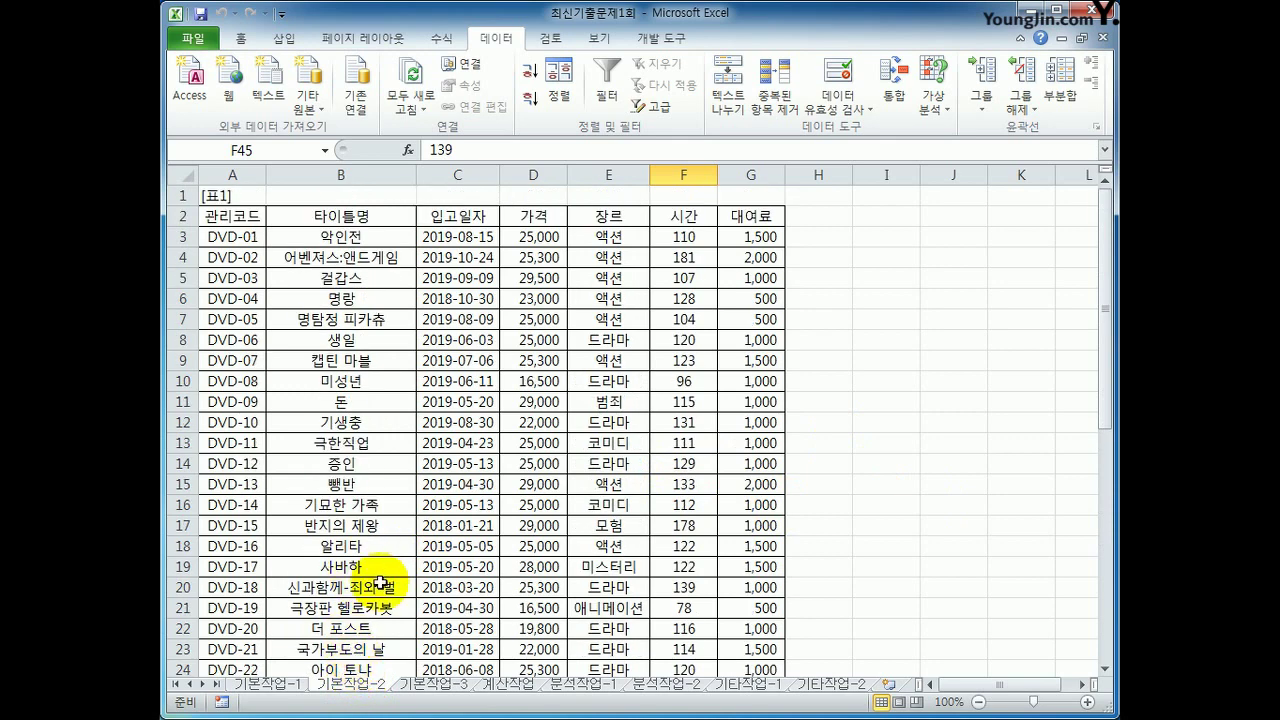
left_click_drag(250, 213, 740, 226)
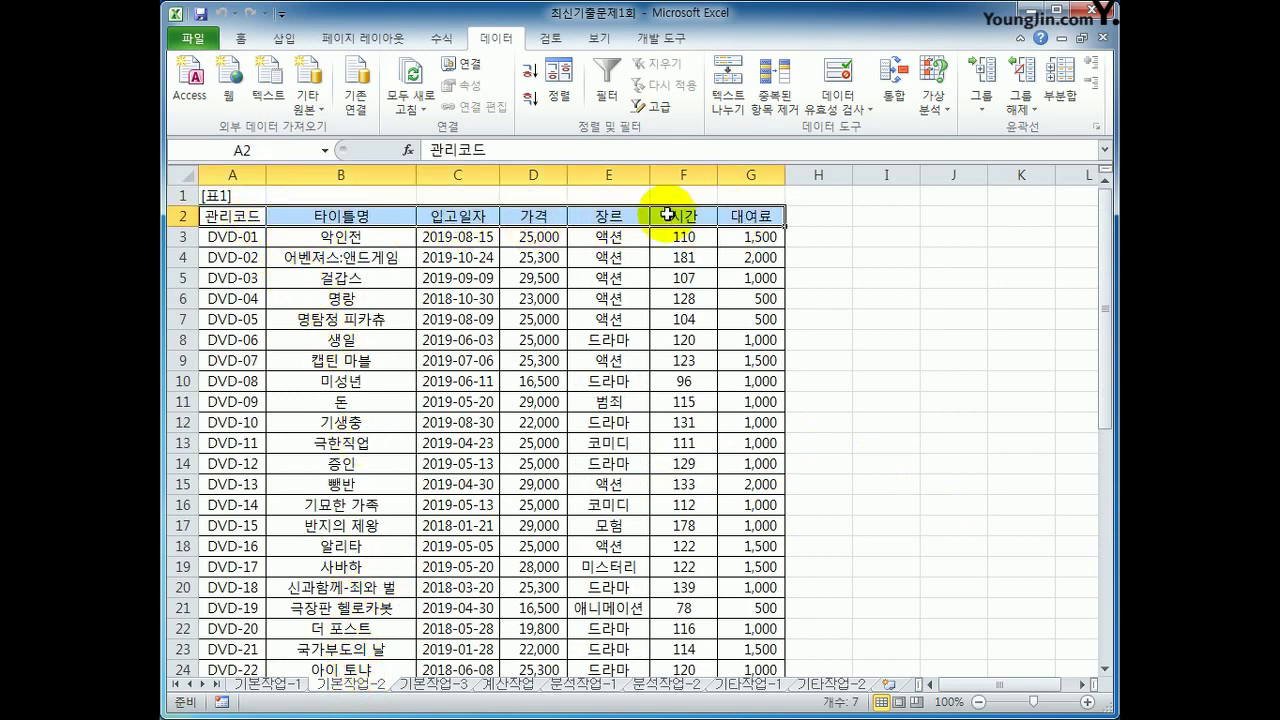
left_click(243, 238)
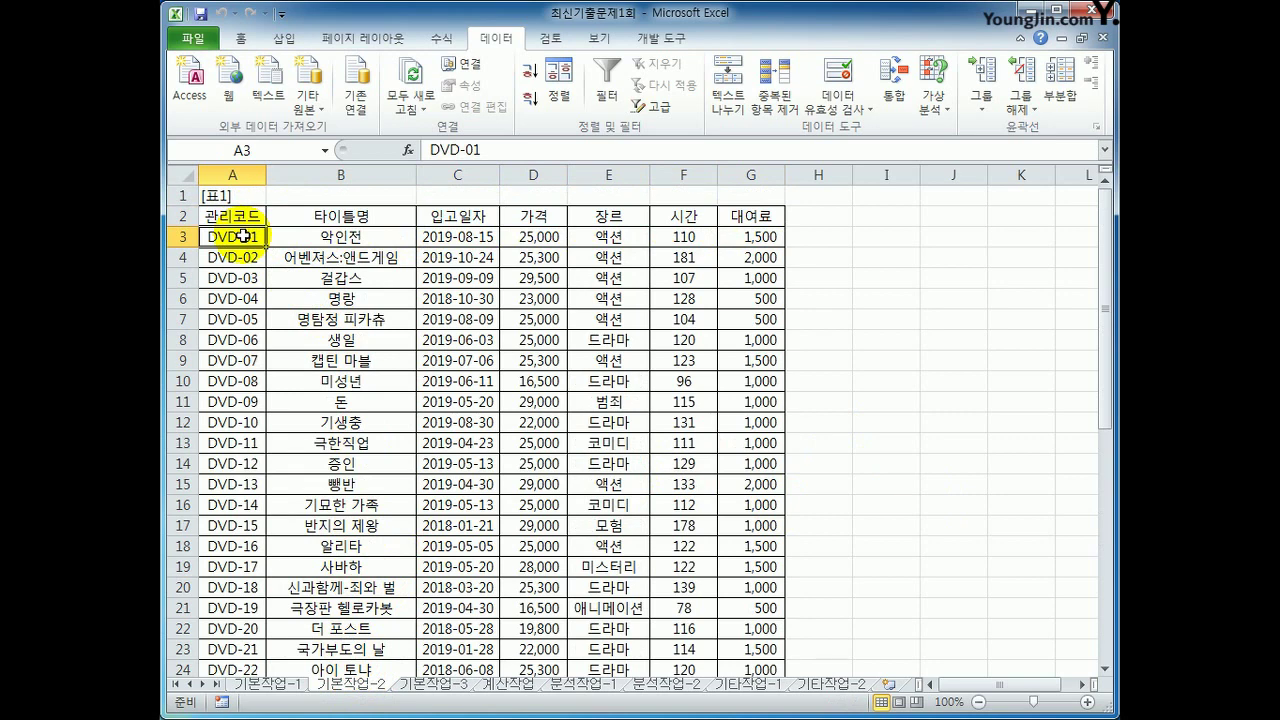
left_click_drag(236, 237, 721, 629)
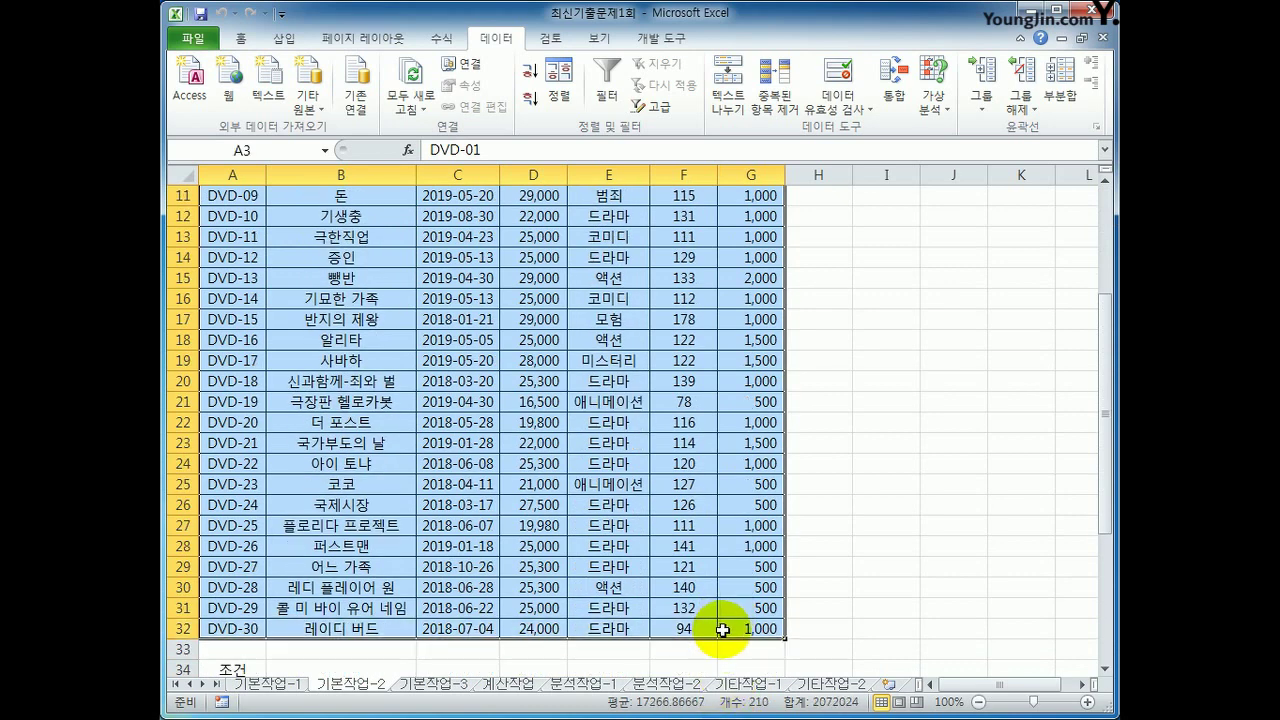
left_click(241, 39)
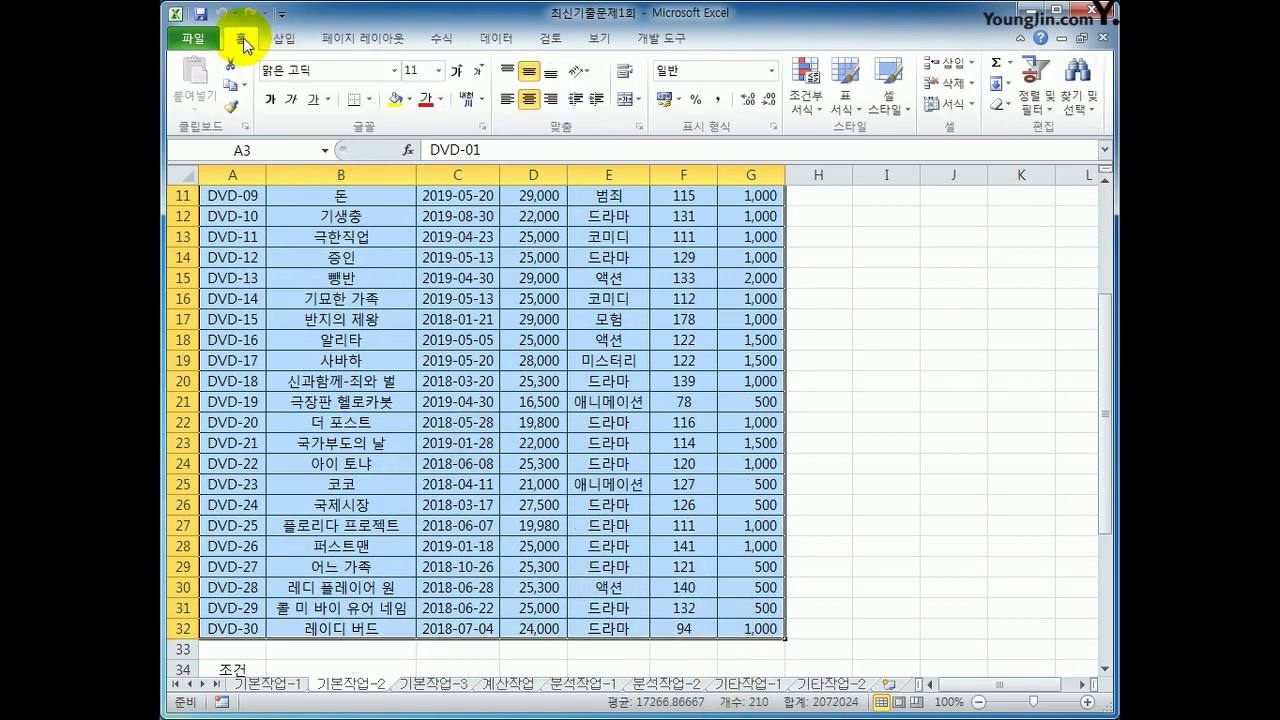
left_click(801, 108)
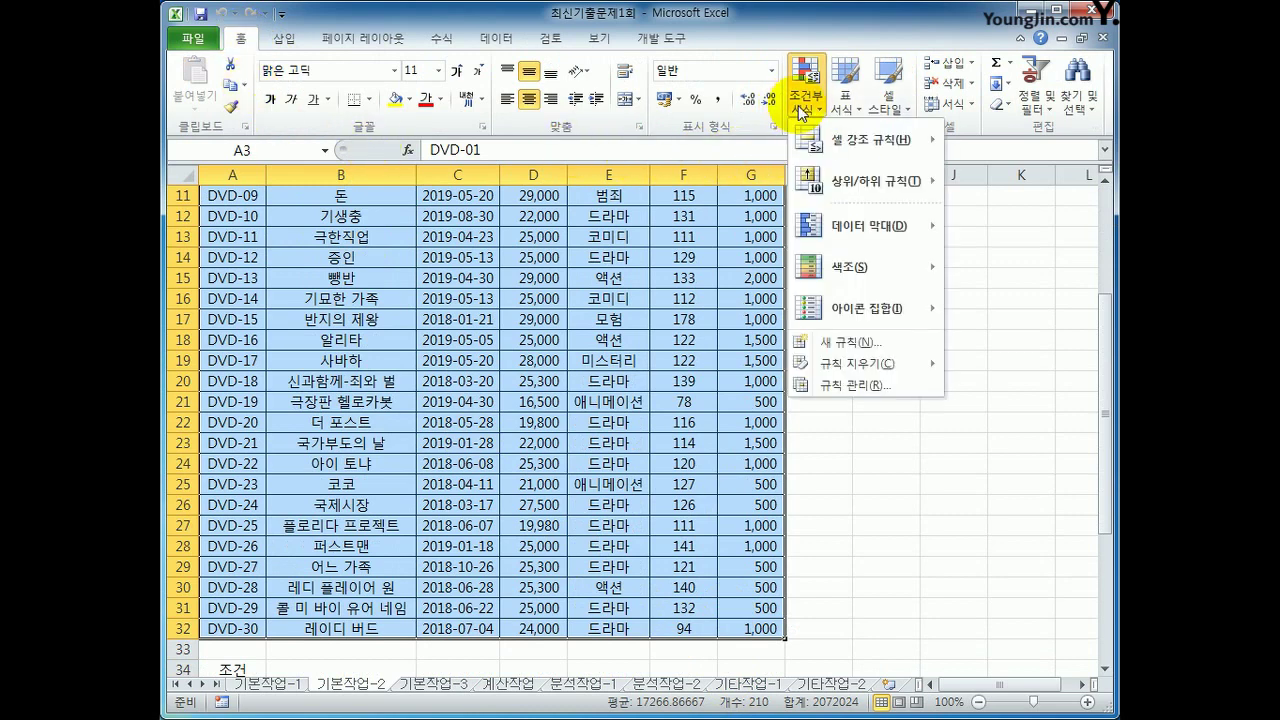
left_click(856, 341)
left_click_drag(798, 182, 703, 181)
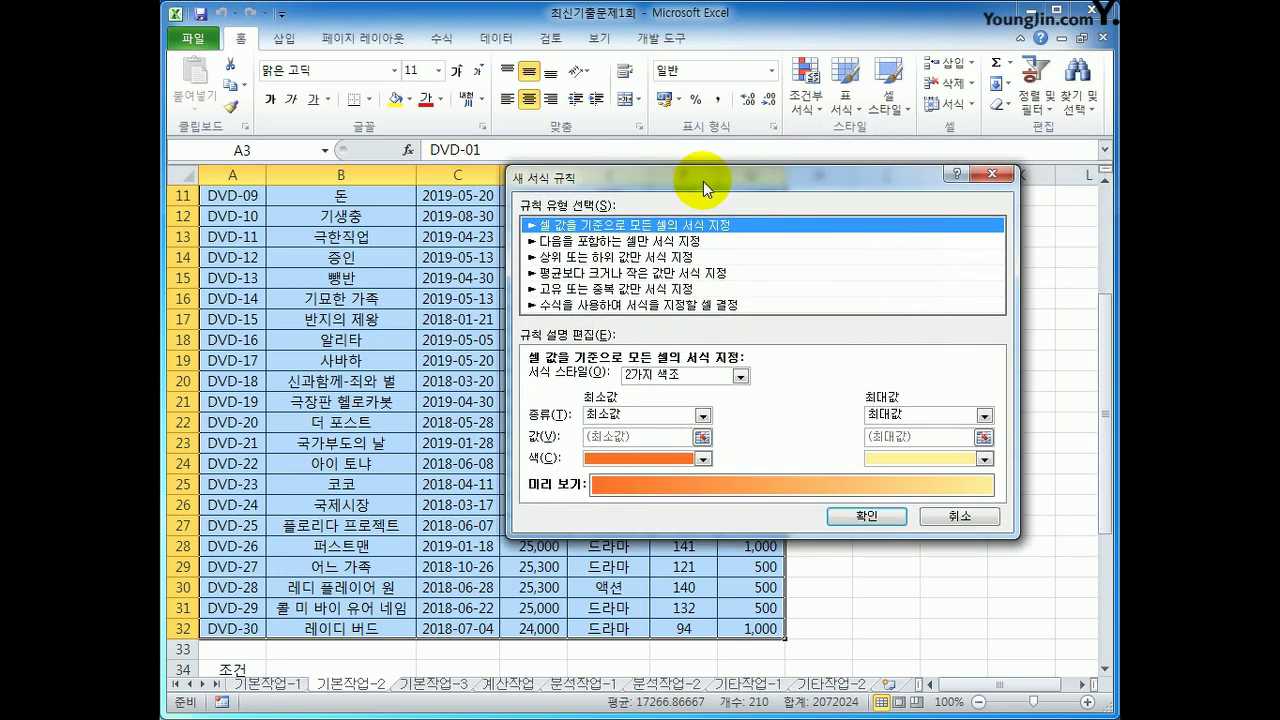
left_click(649, 305)
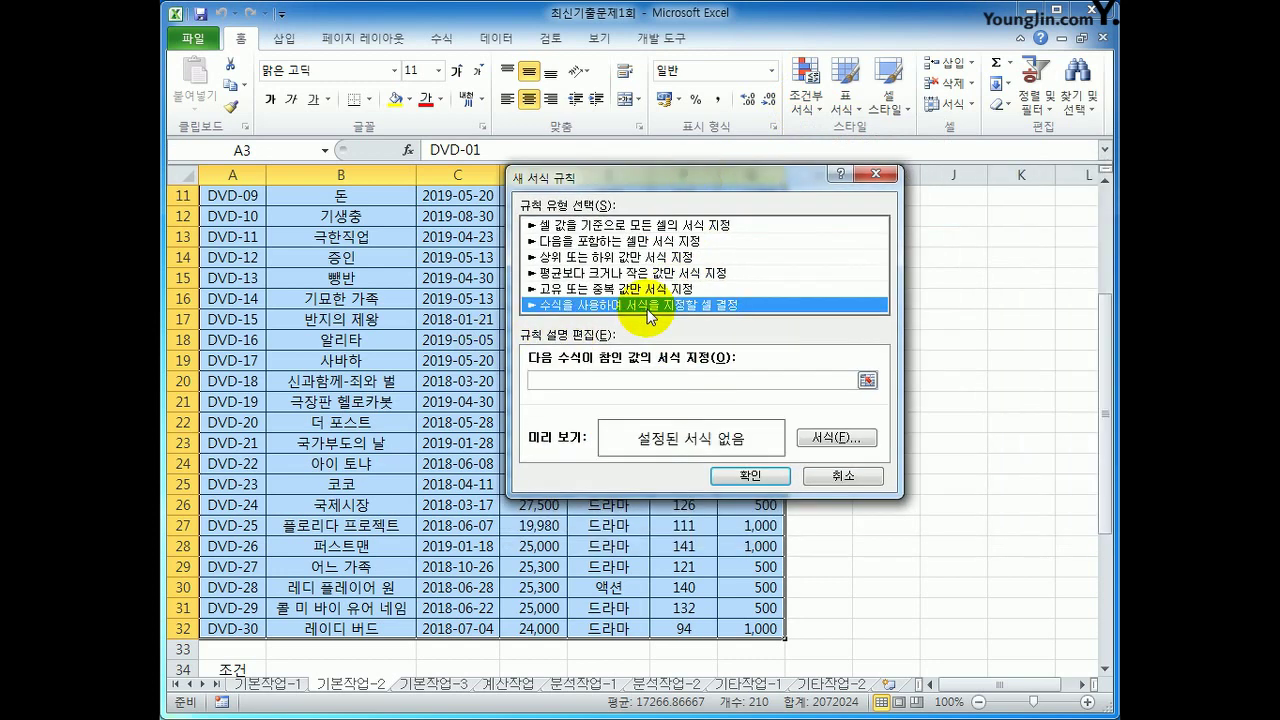
Begin the rule formula with =or(month($C3)=6, using a column-only absolute reference to the first 입고일자 cell.
left_click(642, 380)
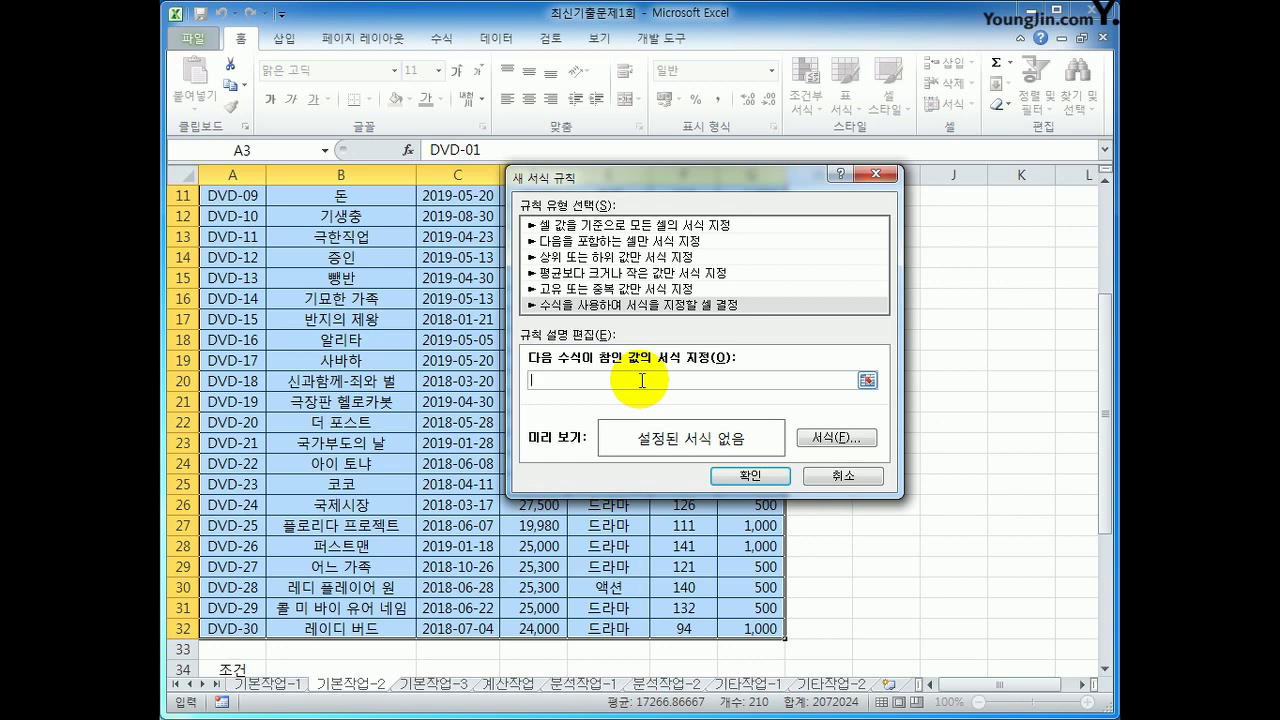
type("ㅋ")
type("에")
type("(")
type("mon")
type("th(")
scroll(642, 380, "up", 4)
left_click(466, 231)
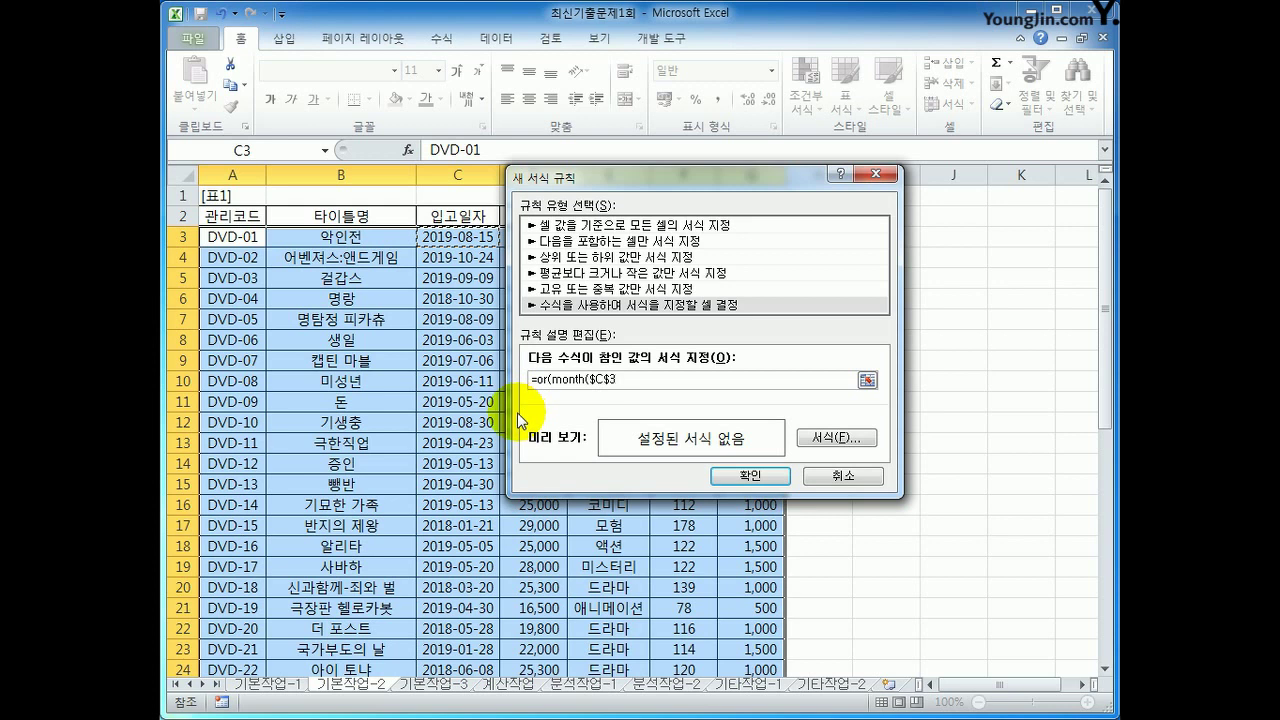
left_click(590, 380)
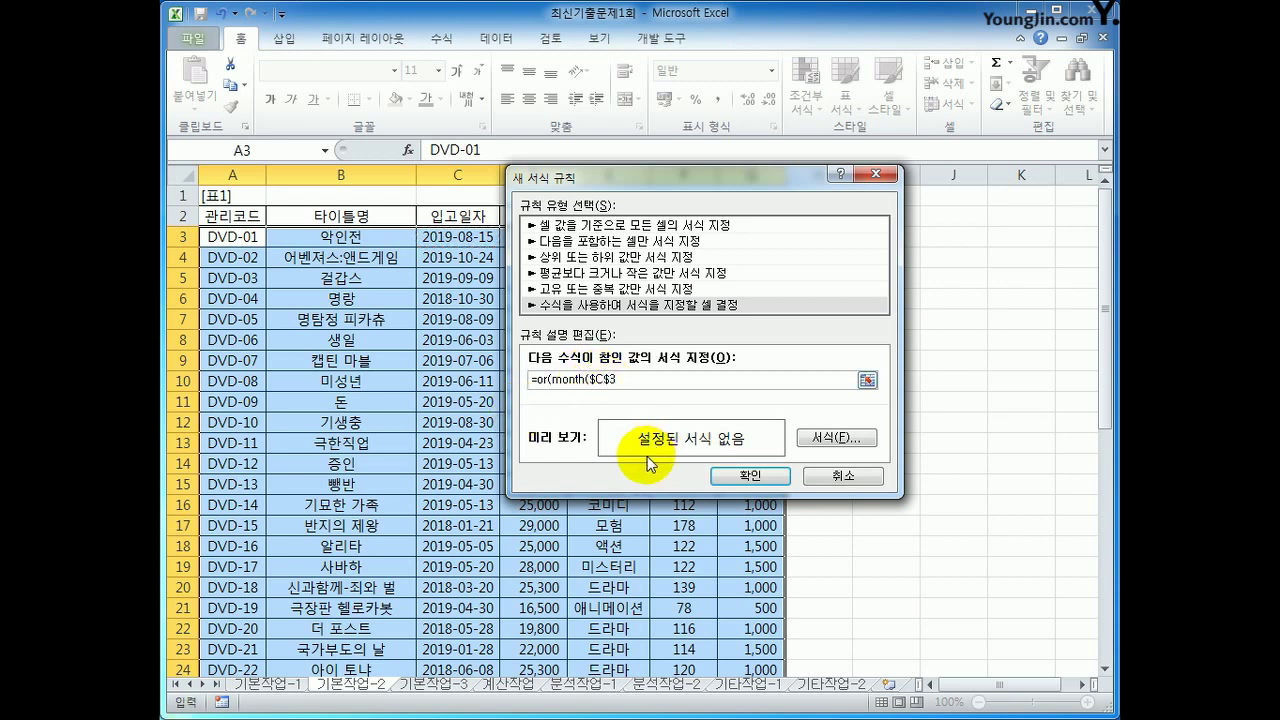
key("Delete")
type(")=")
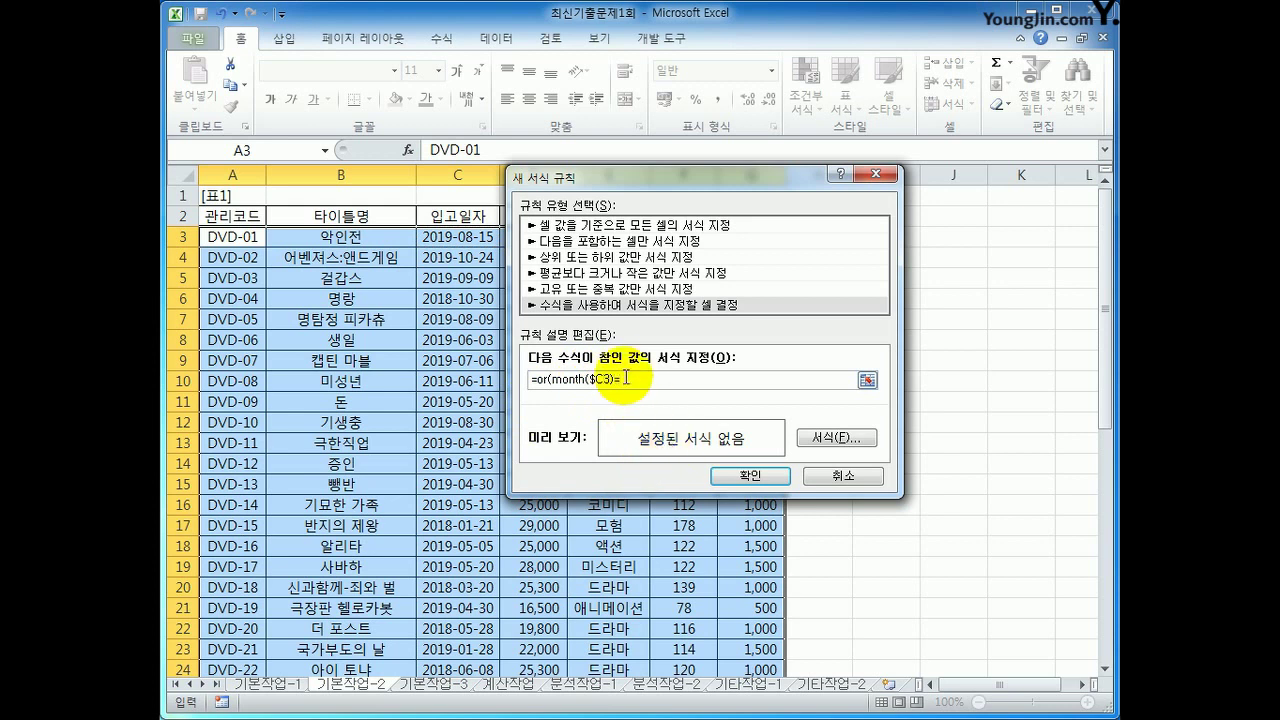
type("6,")
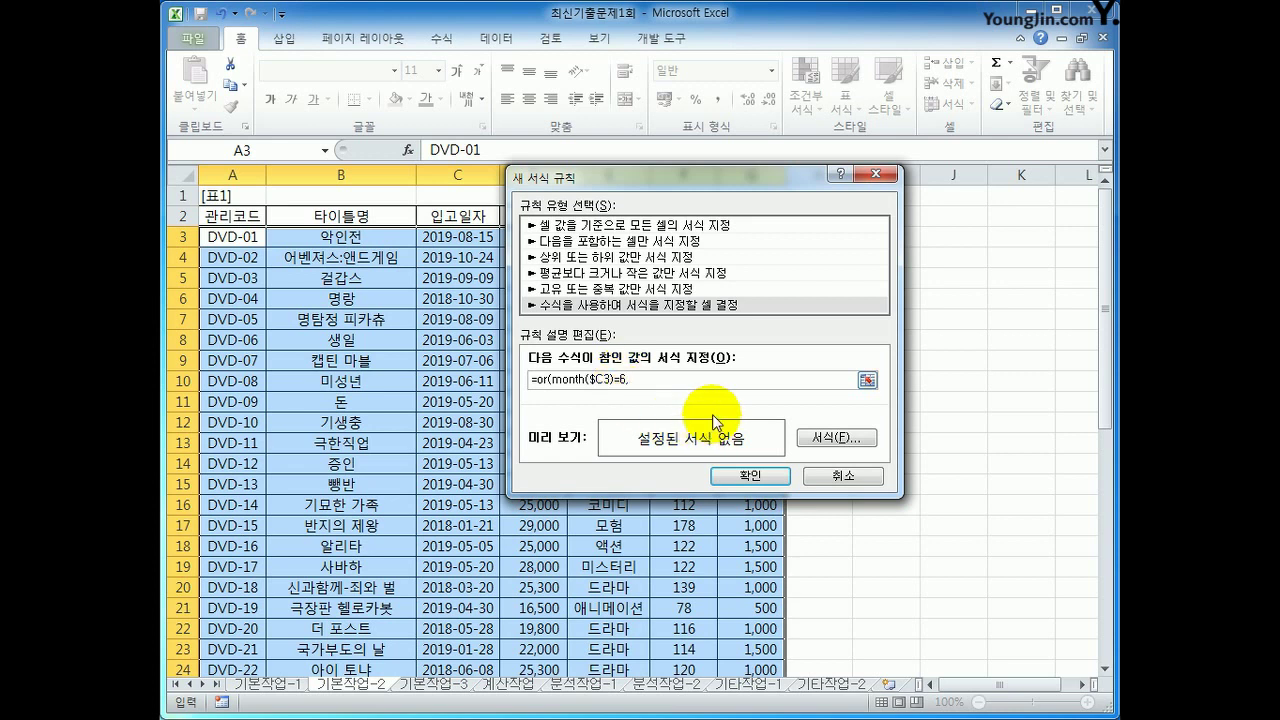
Add month($C3)=7 as the second OR condition and close the OR function.
type("month(")
left_click(470, 238)
left_click(687, 379)
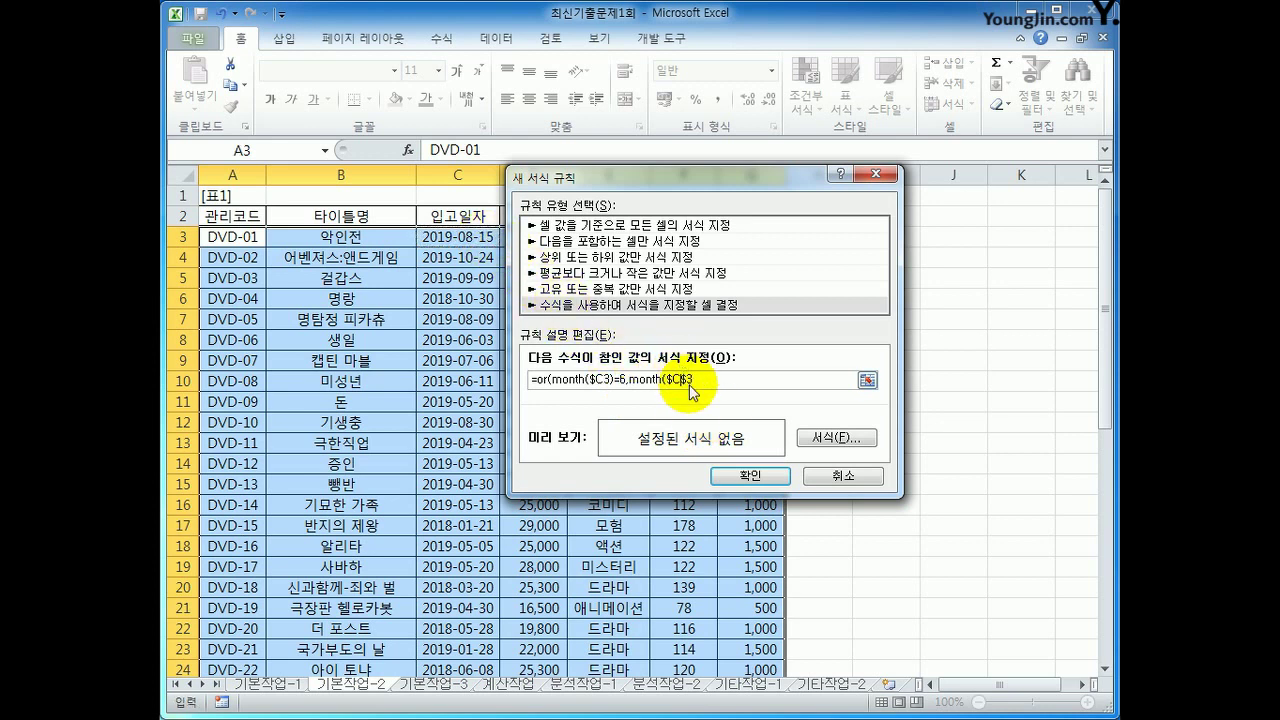
key("BackSpace")
key("End")
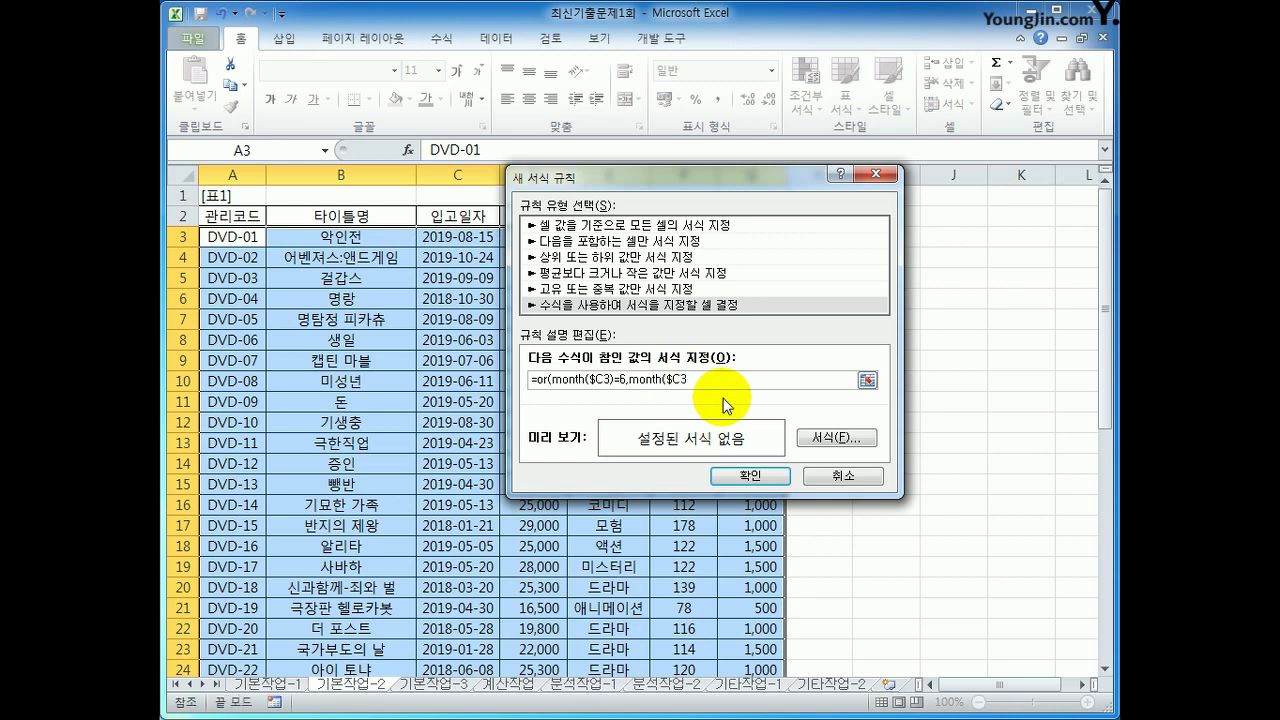
left_click(747, 383)
type(")=7")
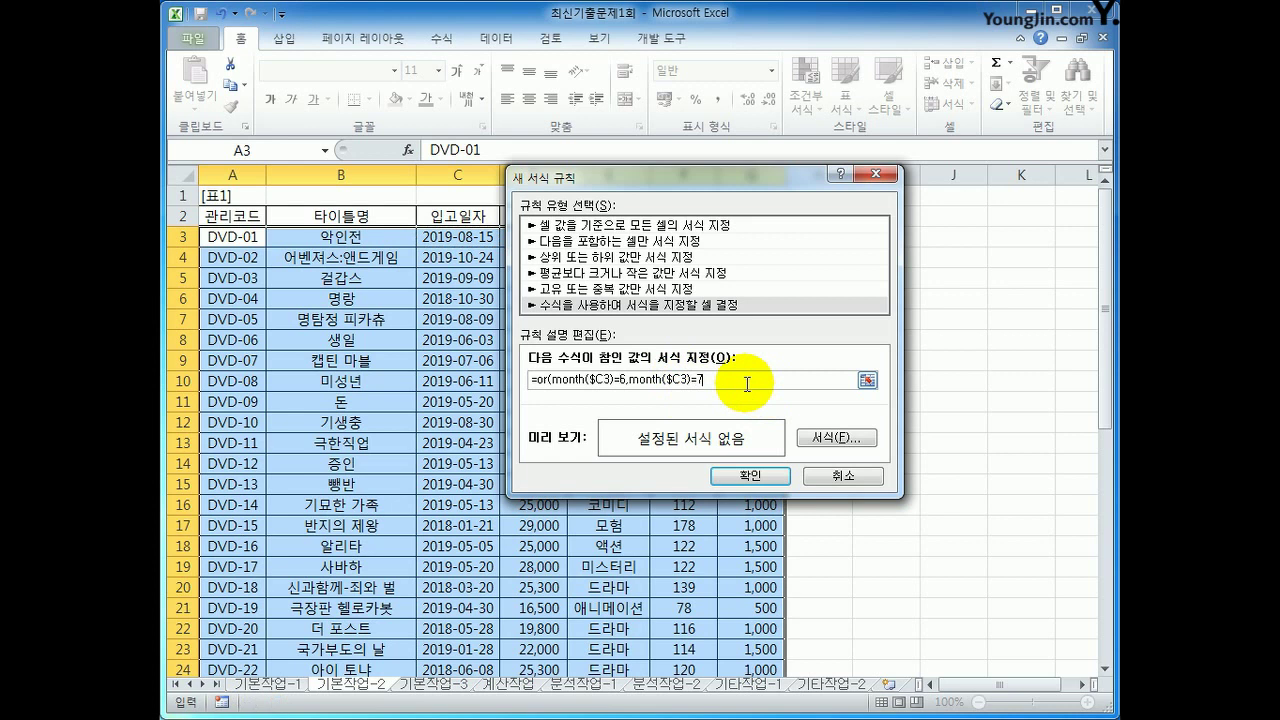
type(")")
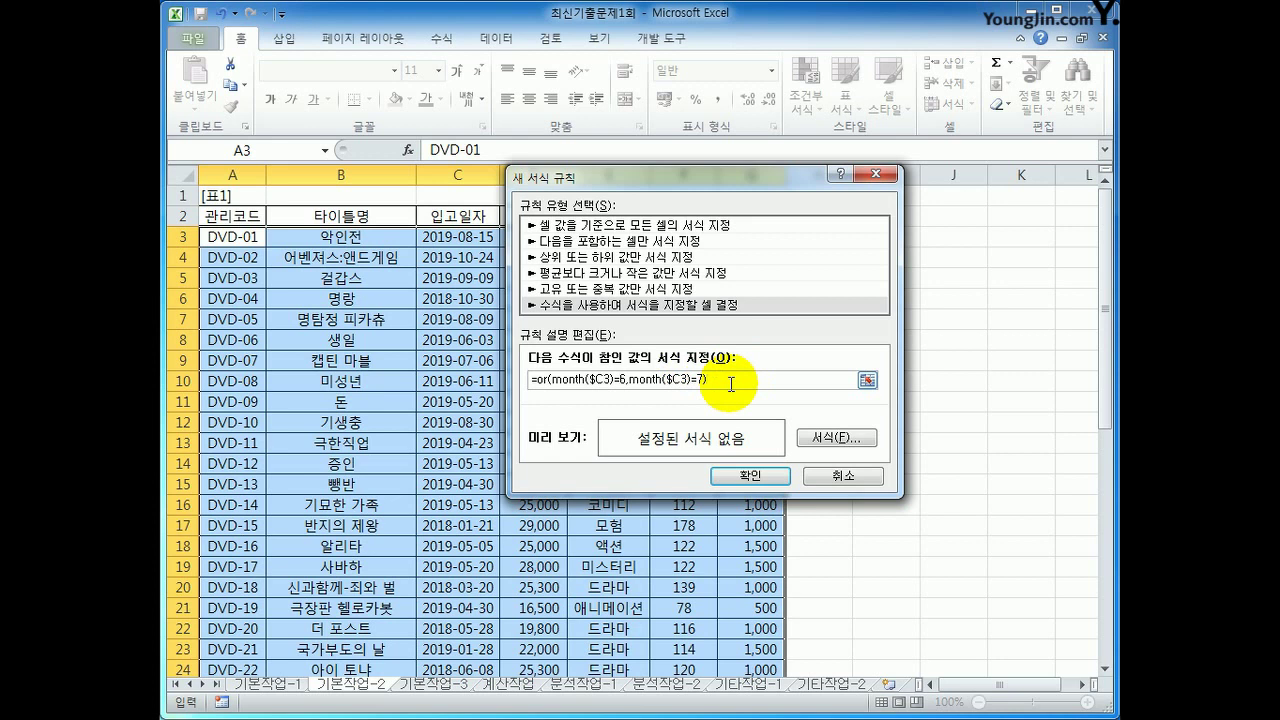
Wrap the OR expression in an AND function by inserting and( before it and adding a comma after it.
left_click(536, 380)
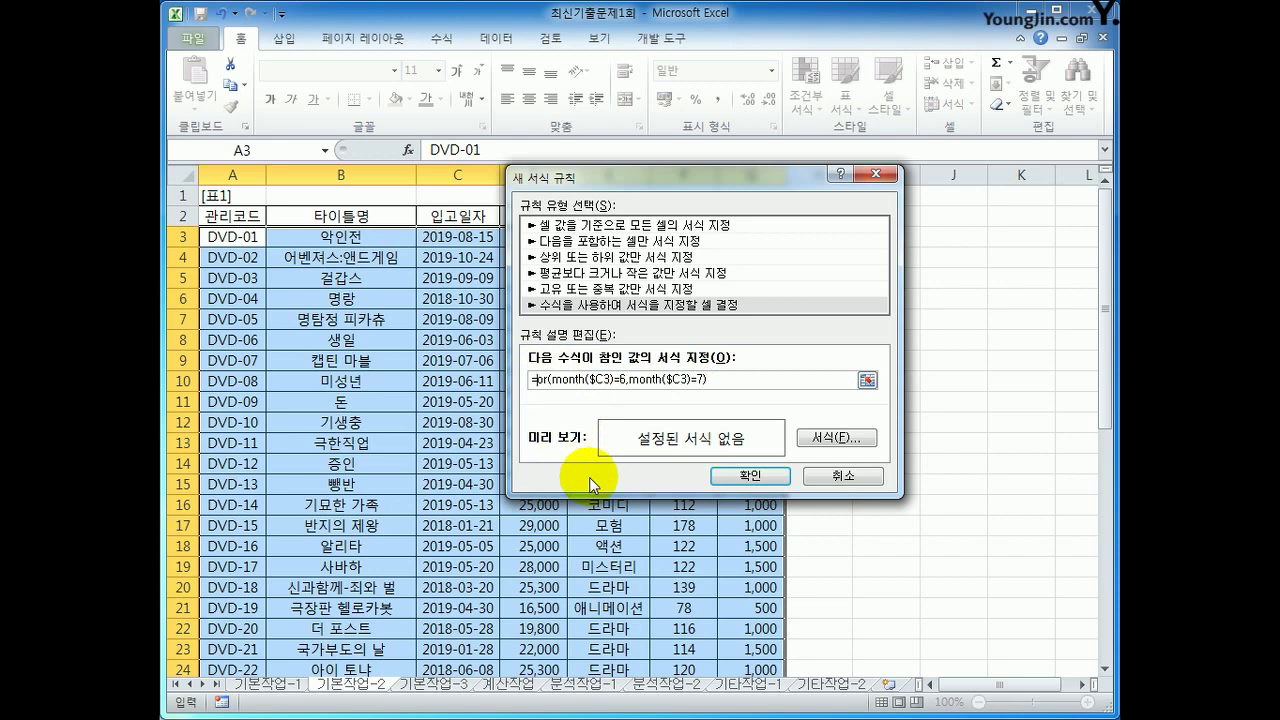
type("and")
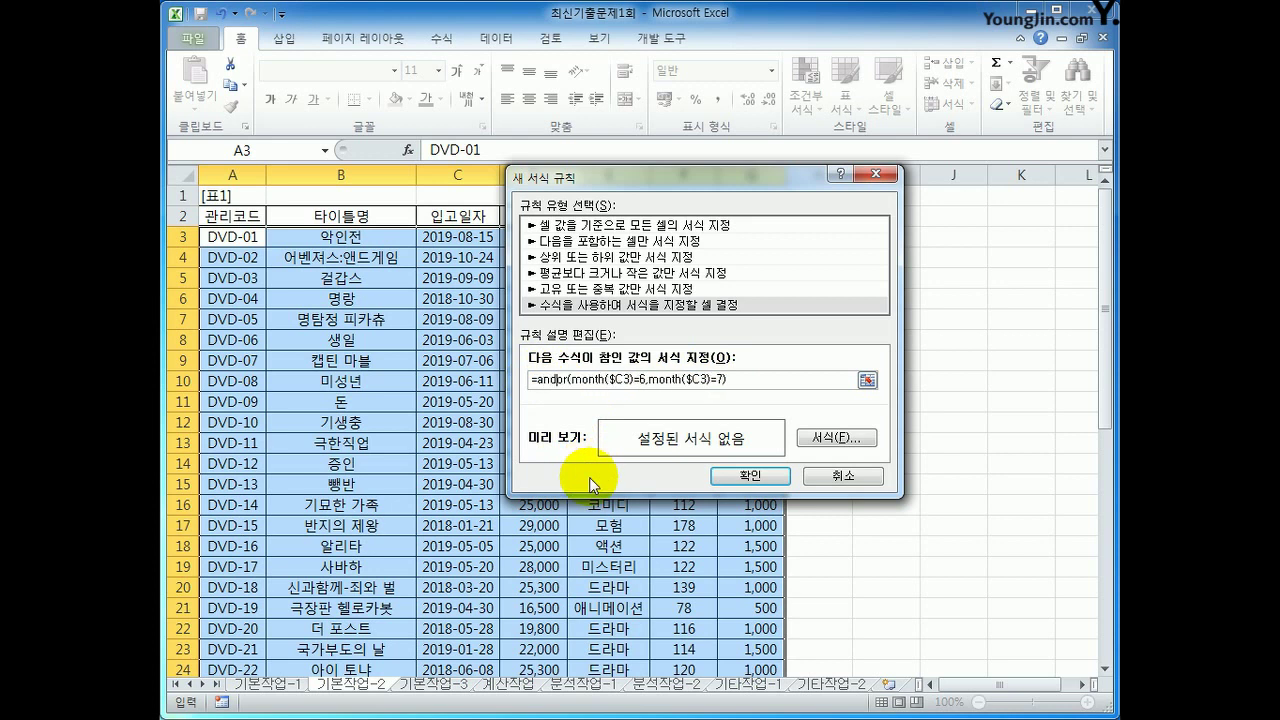
type("(")
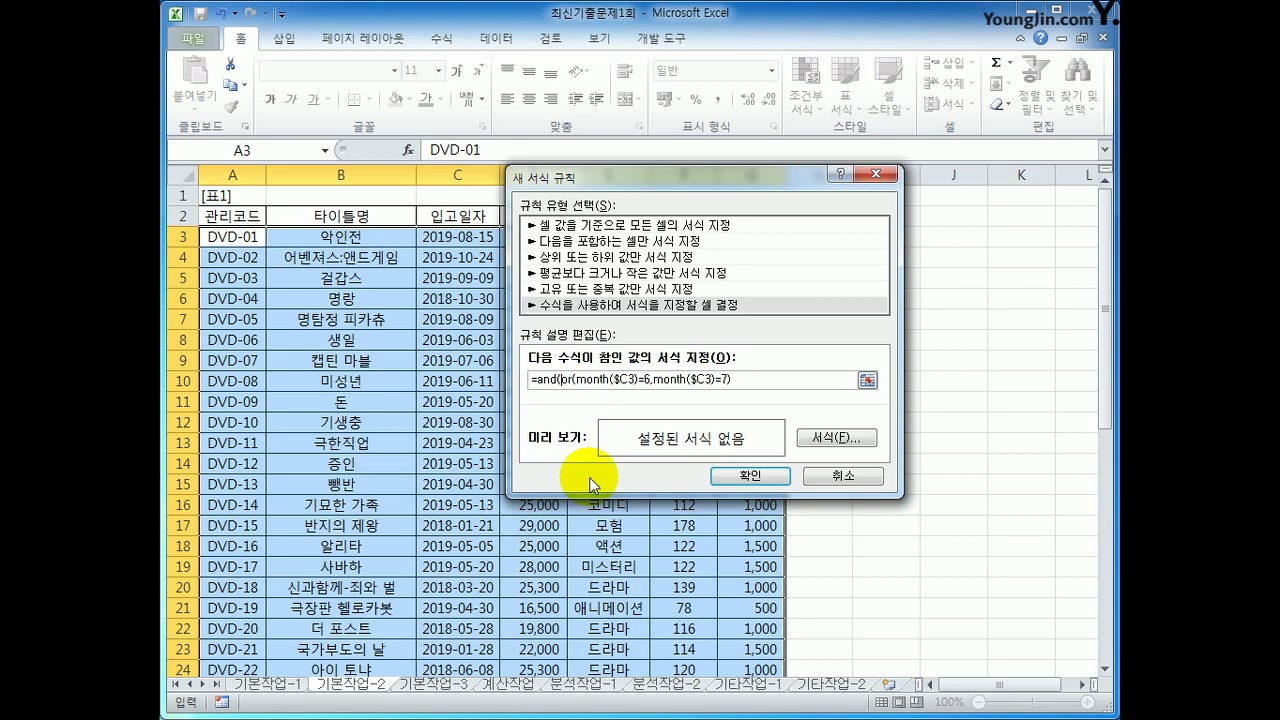
left_click(556, 379)
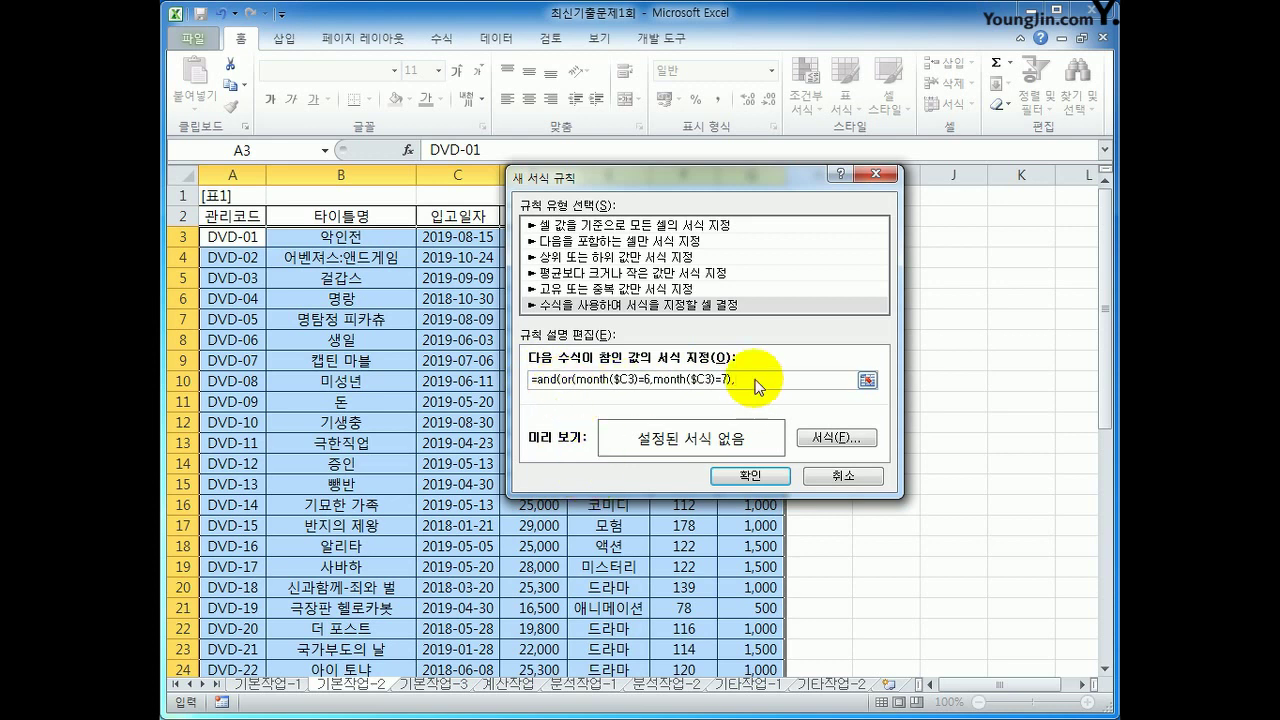
Add the 가격 condition $D3>=25000 as the second AND argument and close the formula.
left_click_drag(755, 182, 808, 291)
left_click(555, 240)
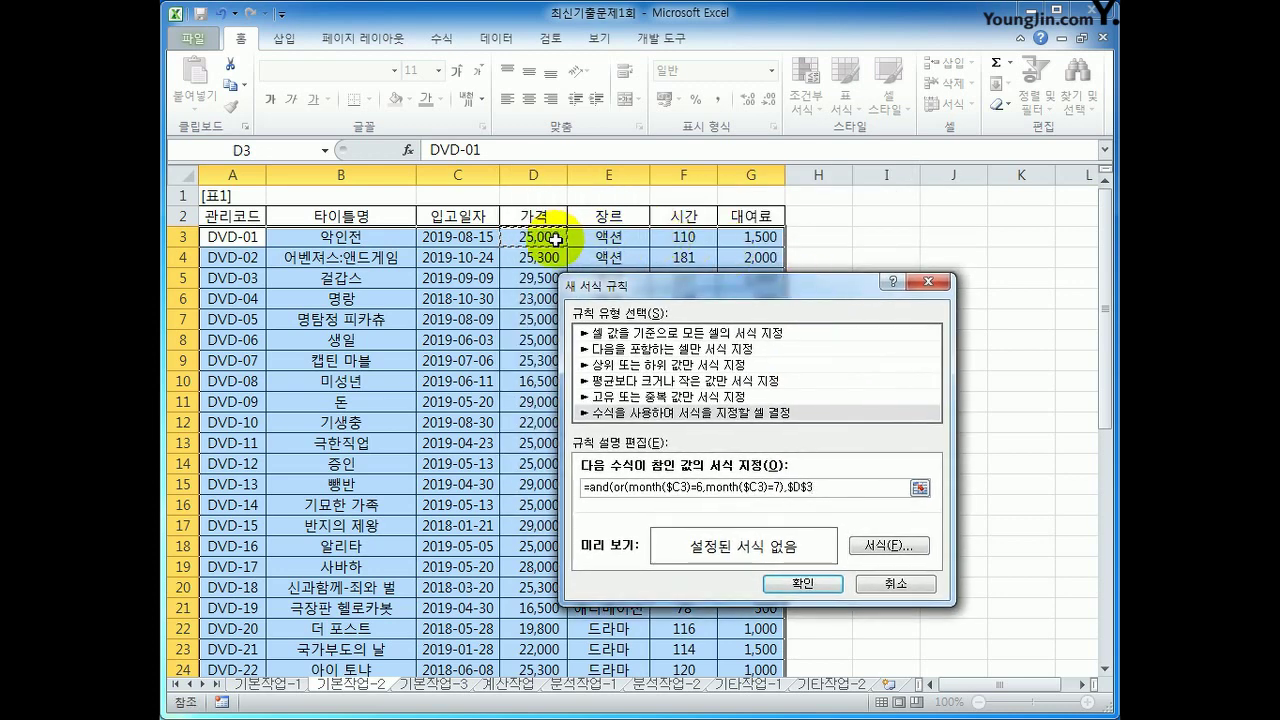
left_click(803, 487)
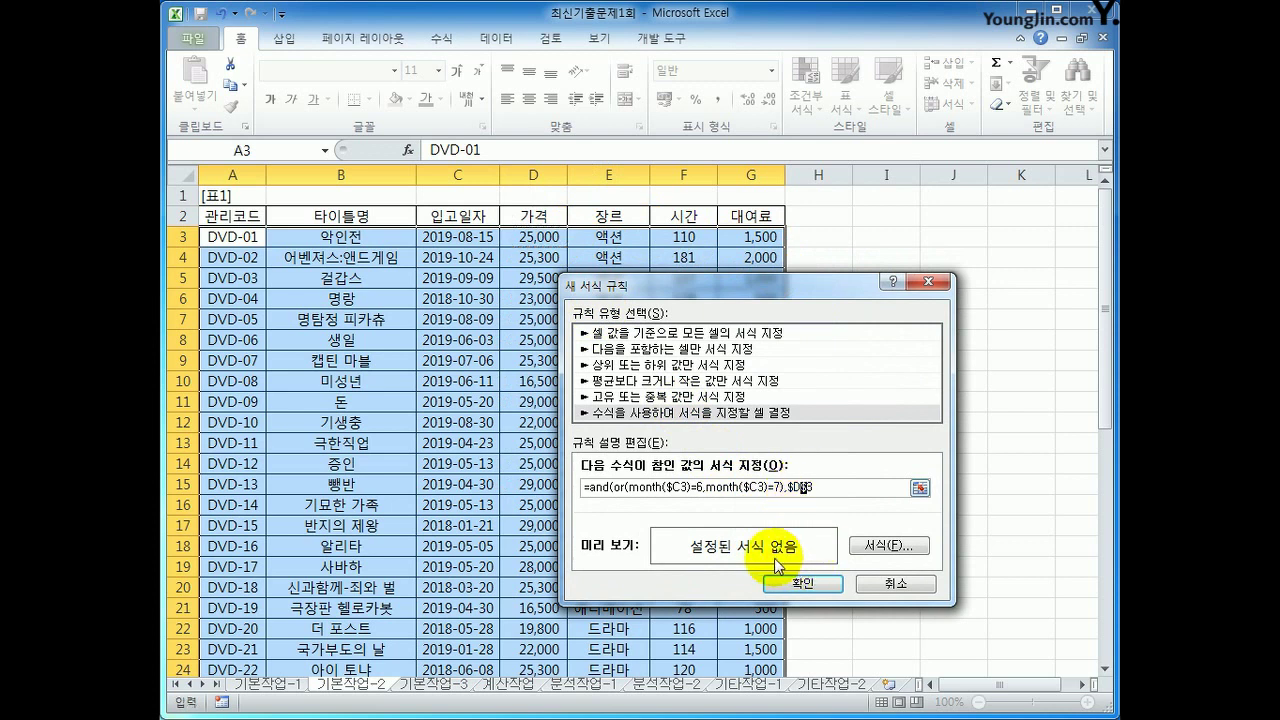
key("Delete")
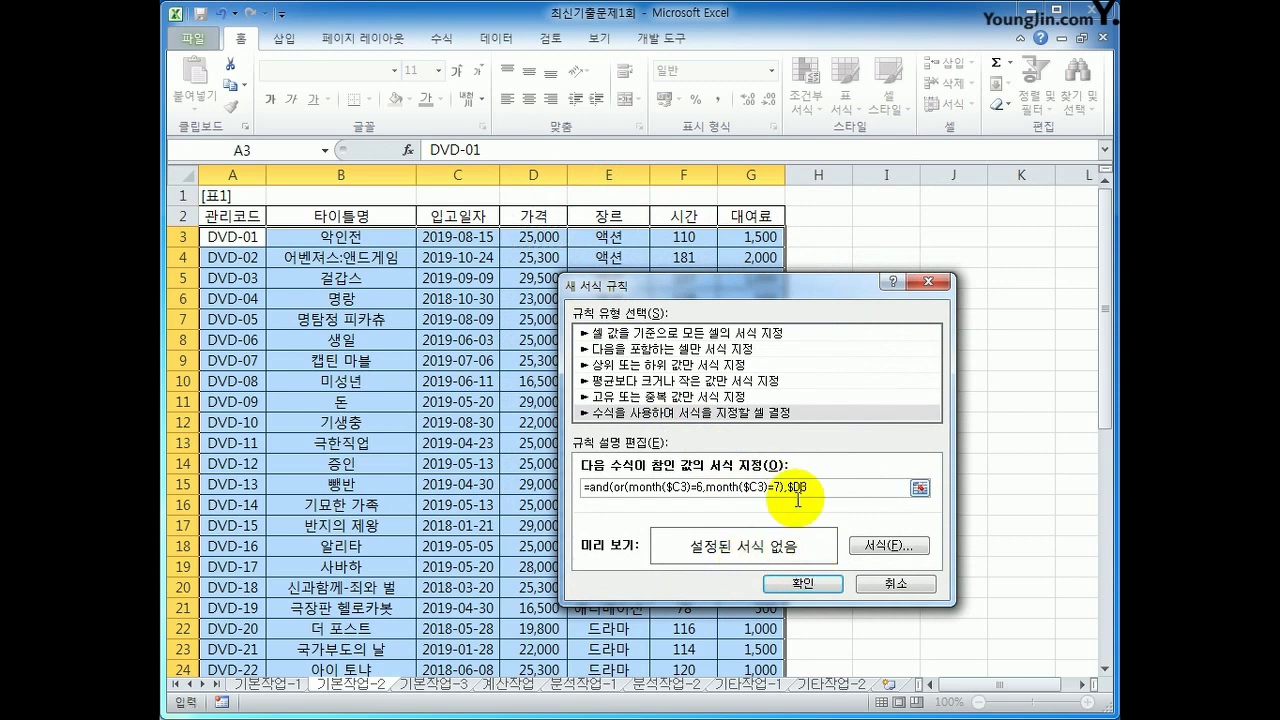
type(">=25000")
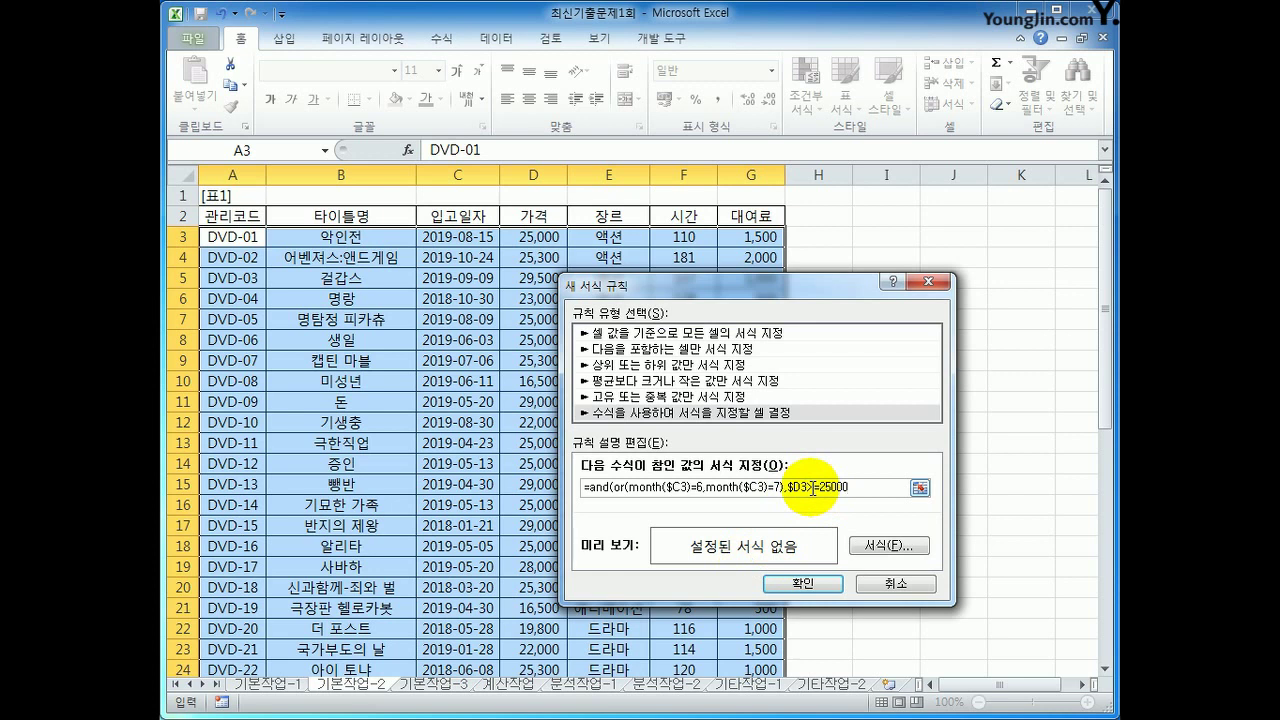
type(")")
left_click(807, 418)
Set the rule's font style to bold italic (굵은 기울임꼴) and its colour to standard green, and apply the rule.
left_click(902, 547)
left_click_drag(866, 135, 524, 60)
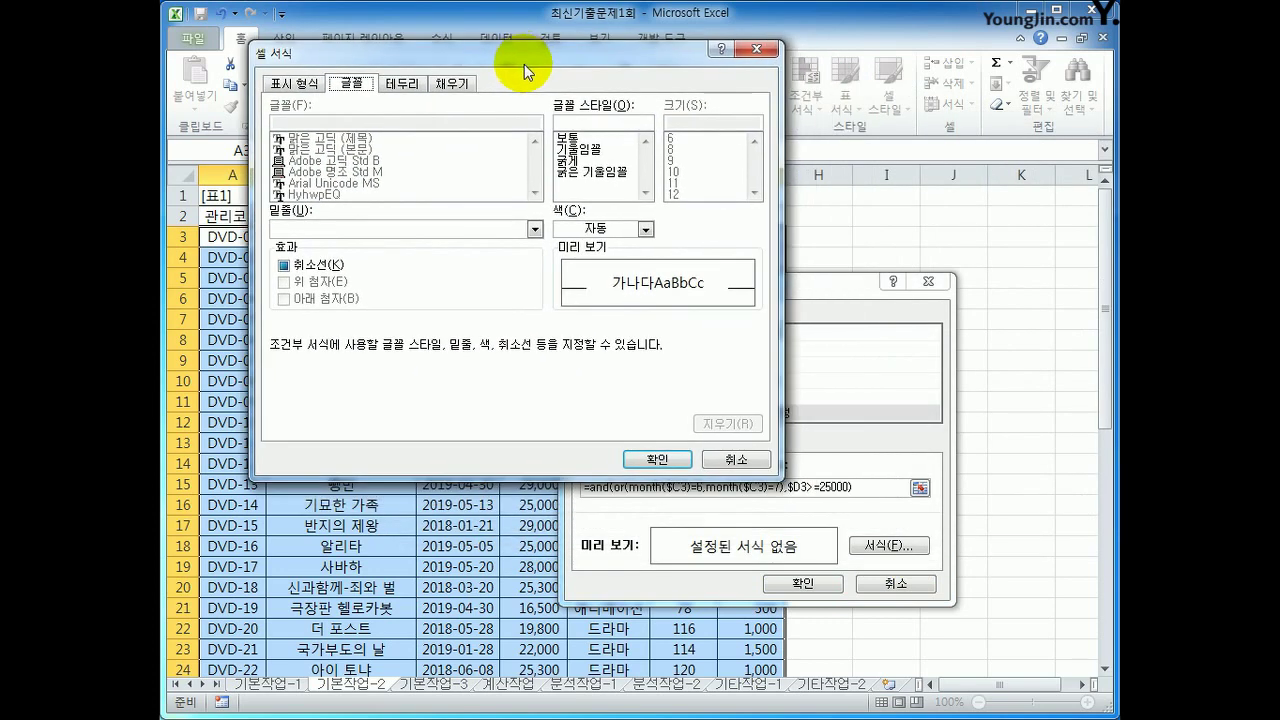
left_click(619, 174)
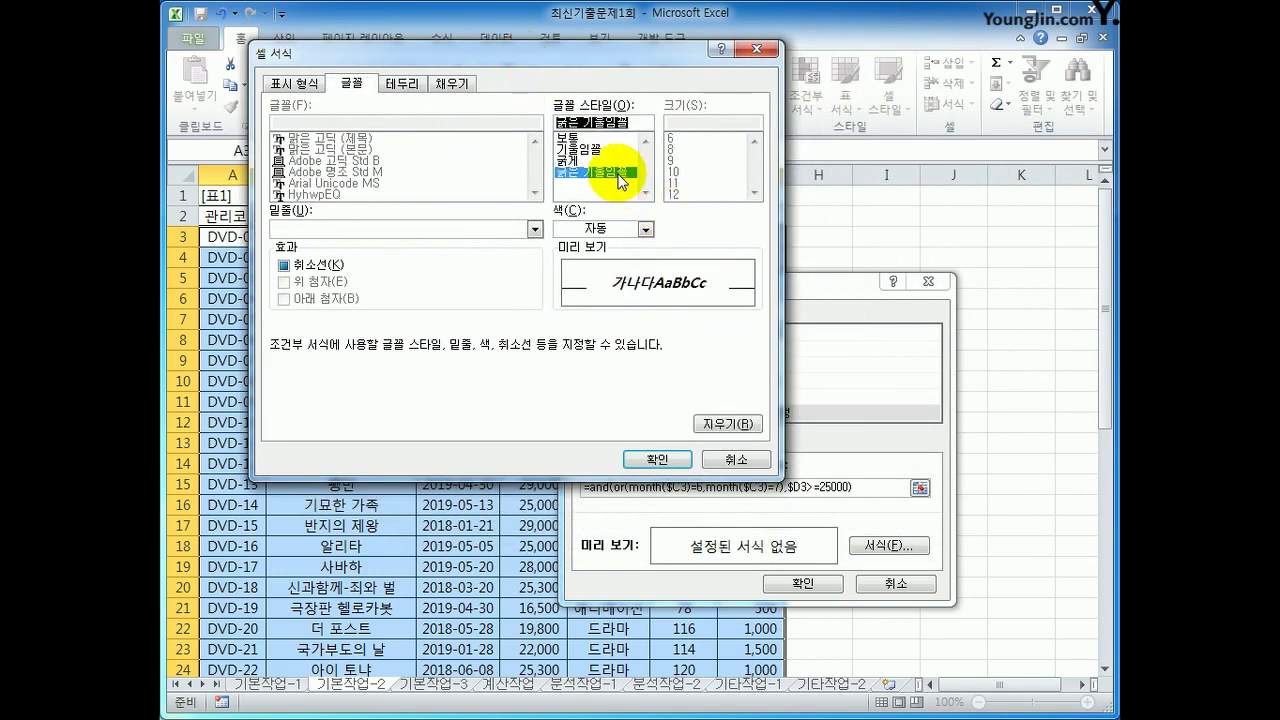
left_click(646, 229)
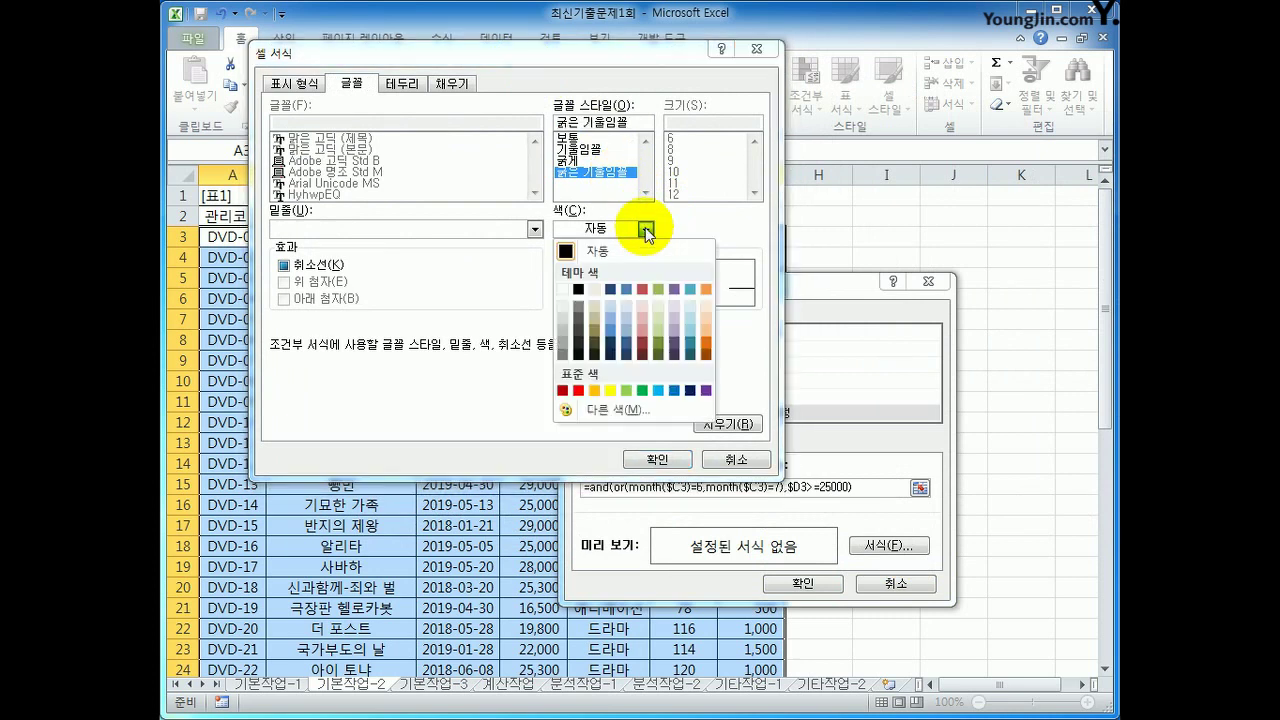
left_click(644, 391)
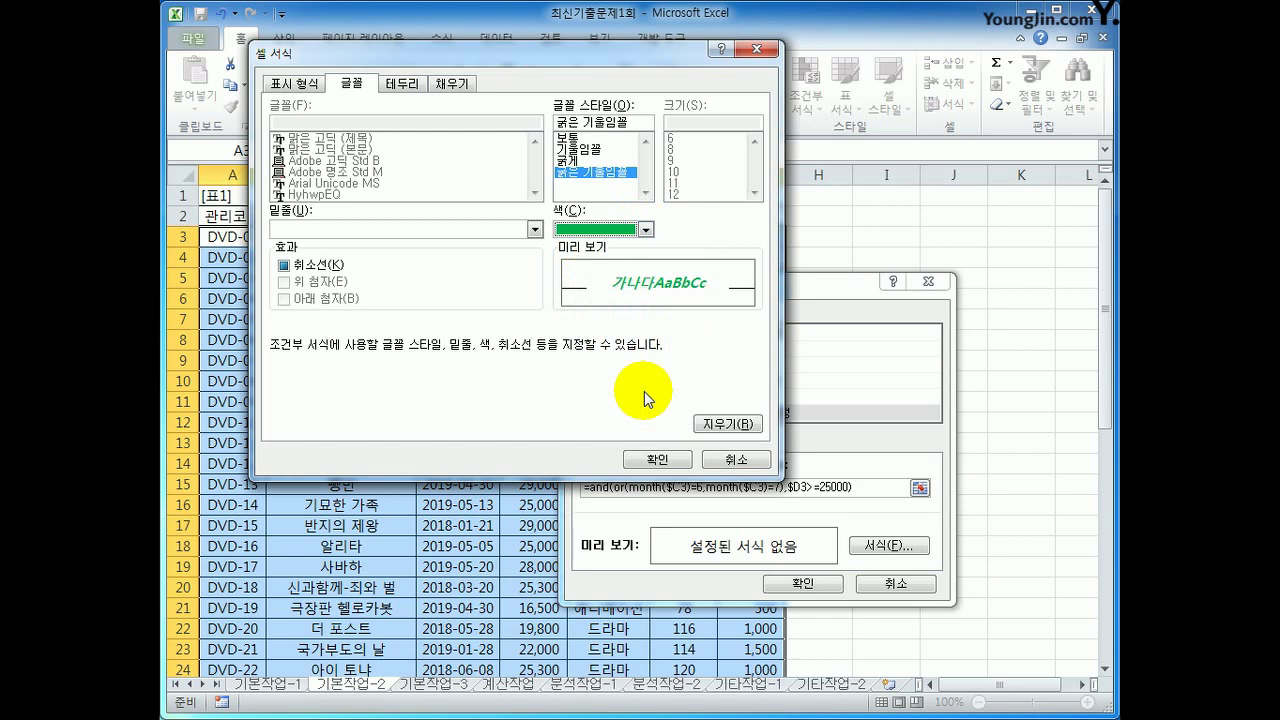
left_click(657, 459)
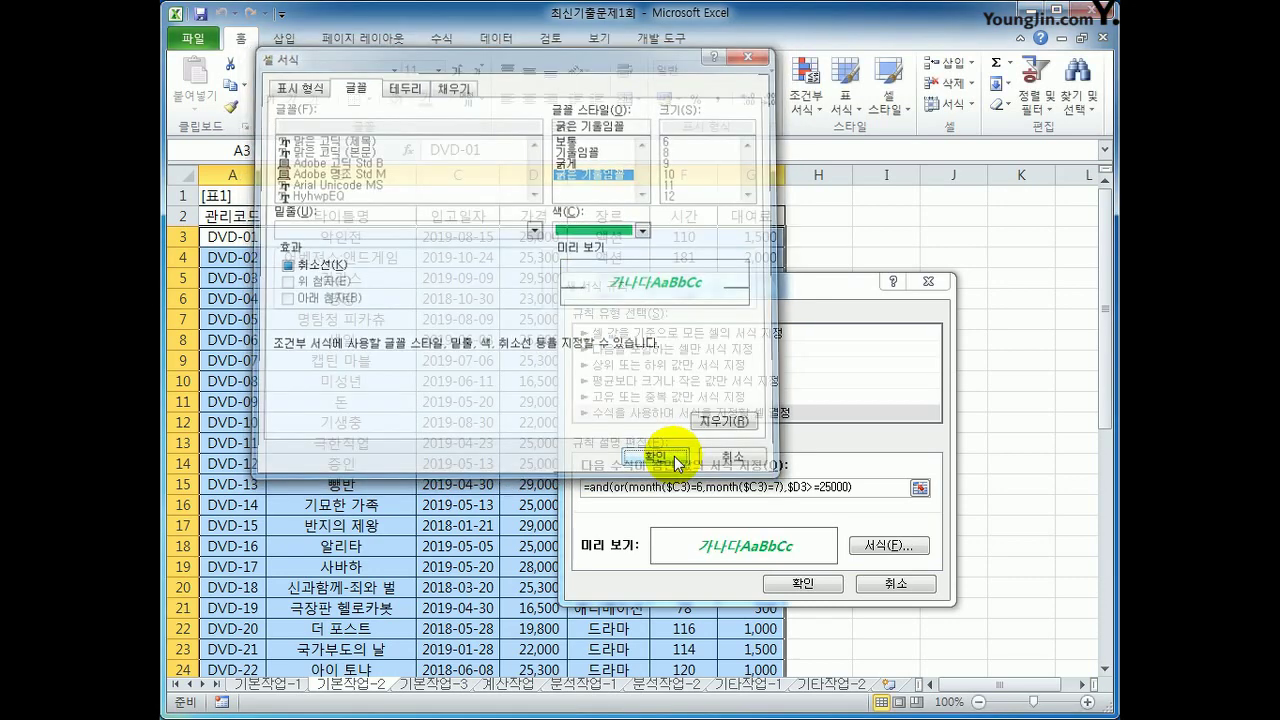
left_click(806, 584)
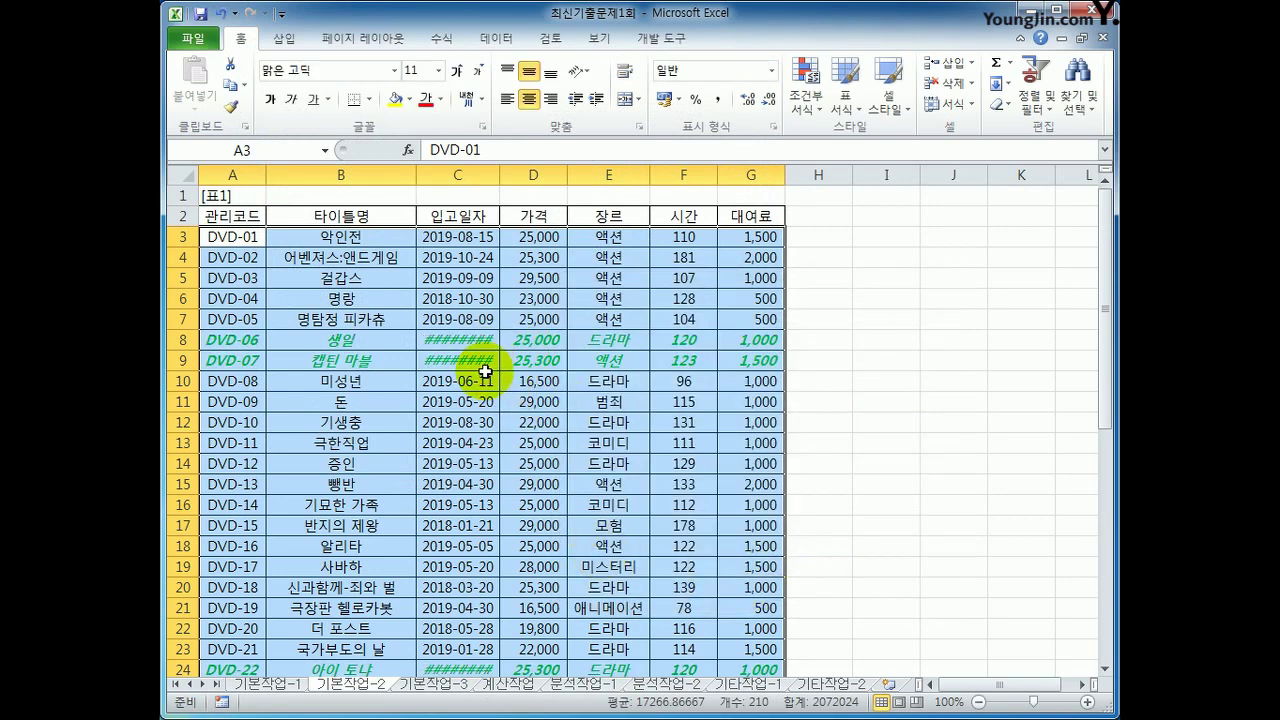
Widen column C slightly so its dates fit, and check the 입고일자 and 가격 values of the highlighted records.
left_click_drag(499, 175, 515, 175)
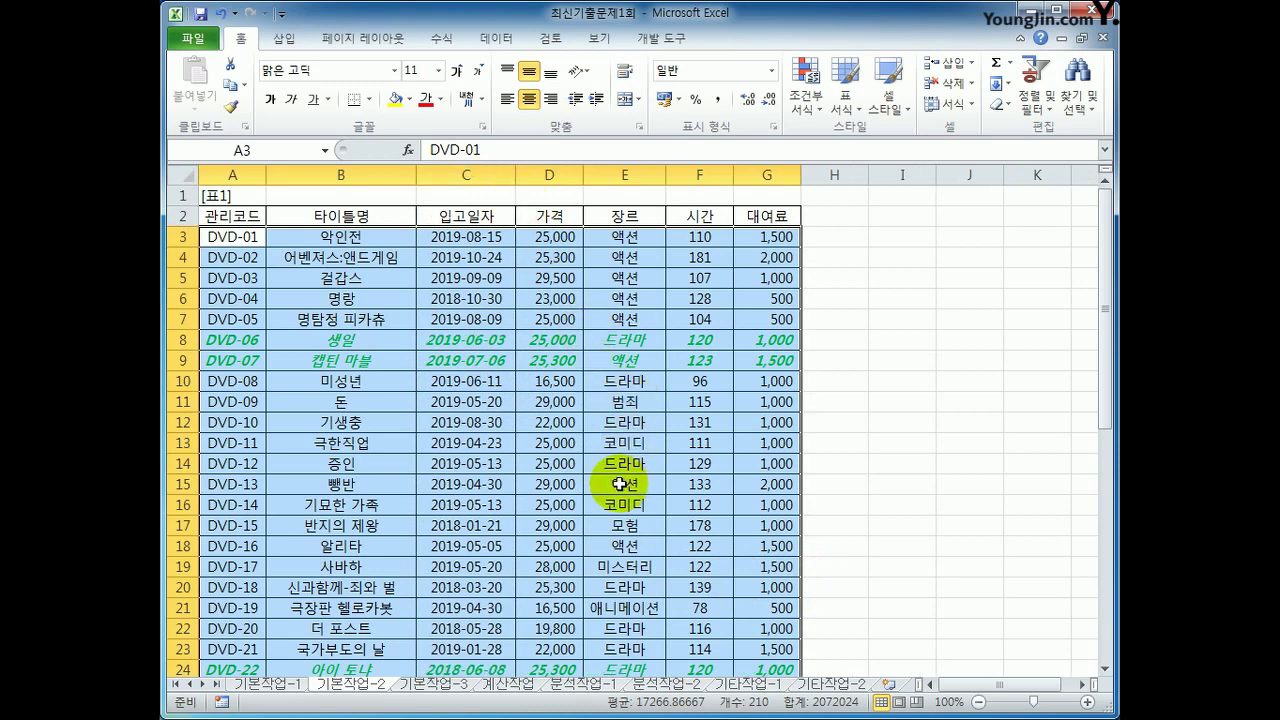
left_click(491, 340)
left_click(490, 362)
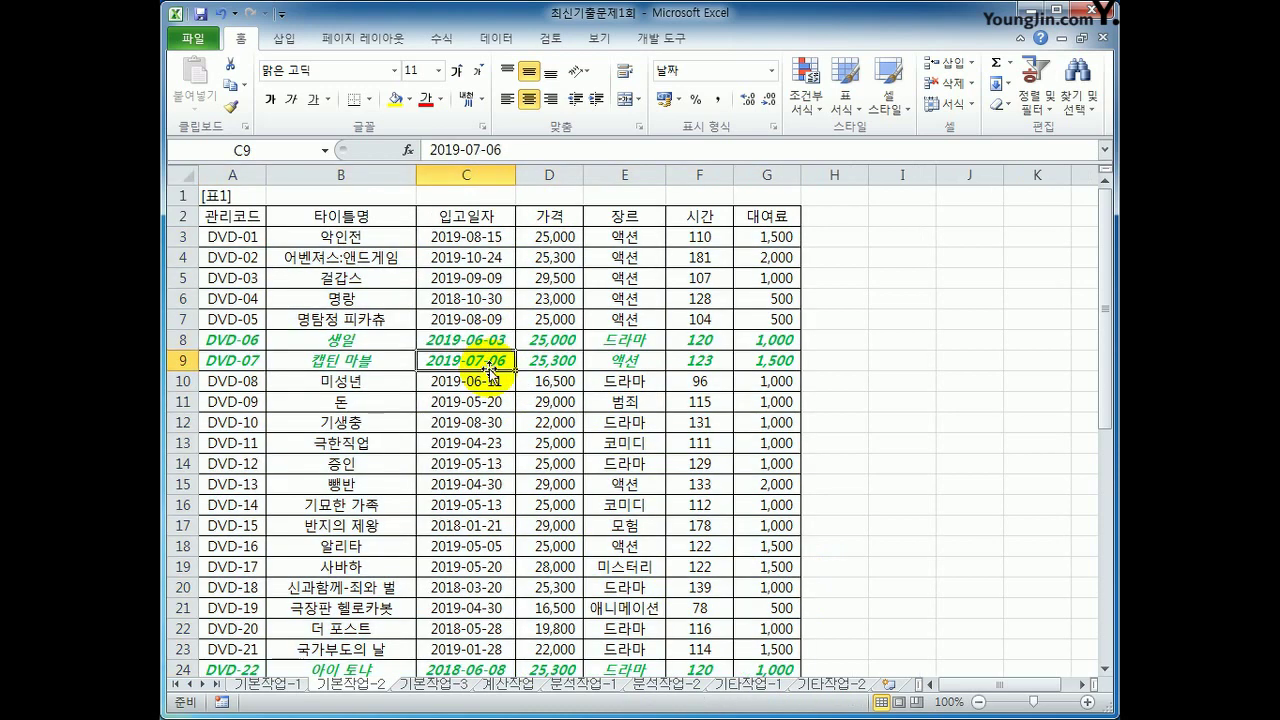
left_click(572, 340)
left_click(566, 359)
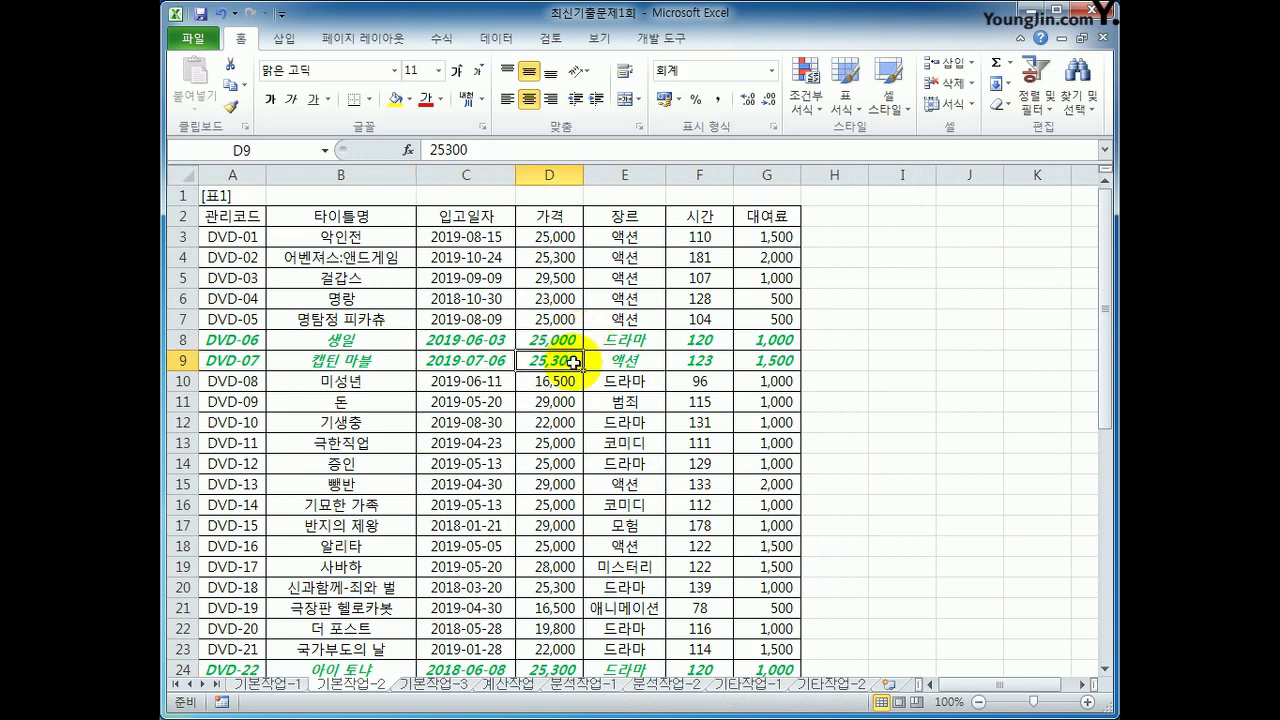
scroll(615, 455, "down", 2)
left_click(573, 543)
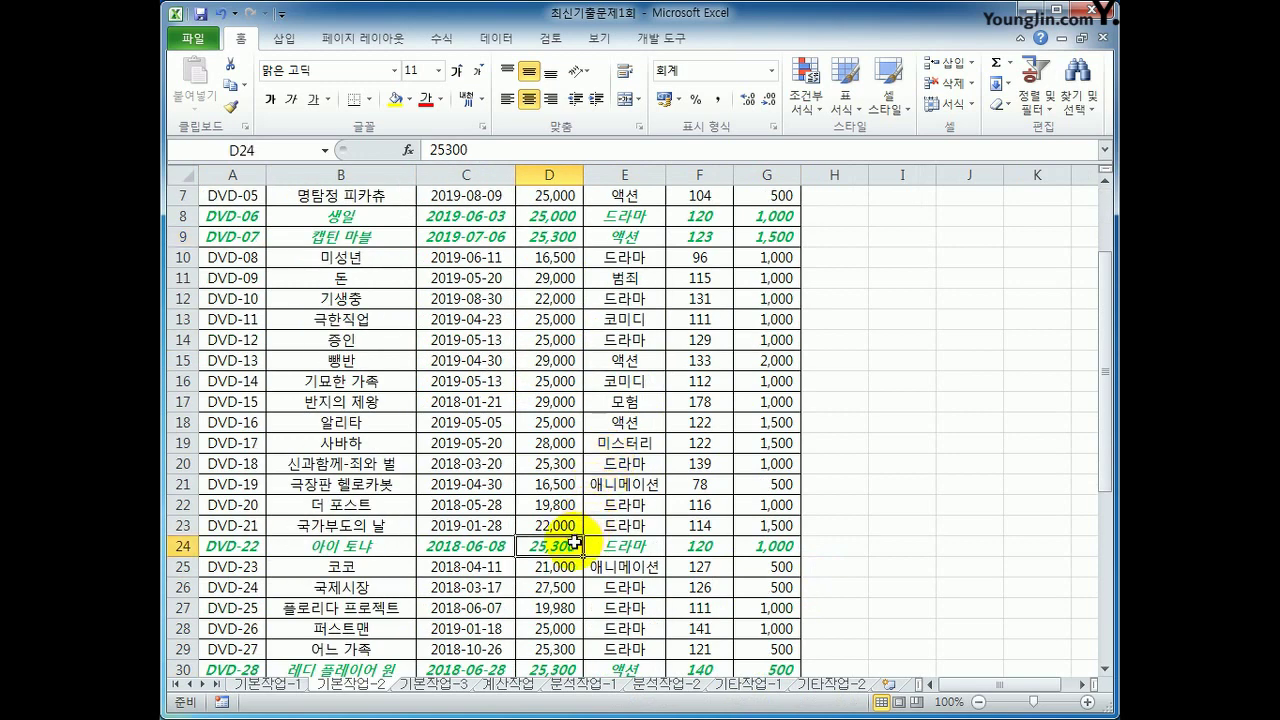
Check the 가격 values of the remaining highlighted records further down the 기본작업-2 table.
scroll(575, 540, "down", 2)
left_click(575, 541)
left_click(565, 566)
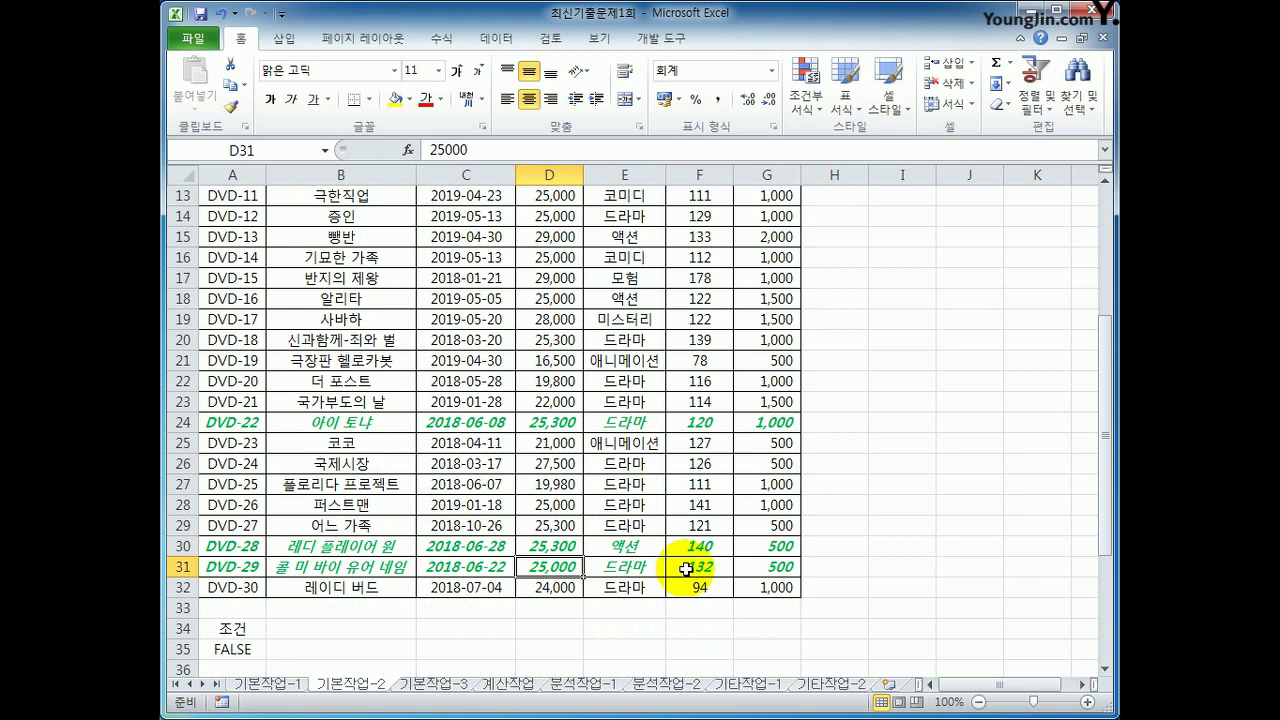
scroll(686, 560, "up", 4)
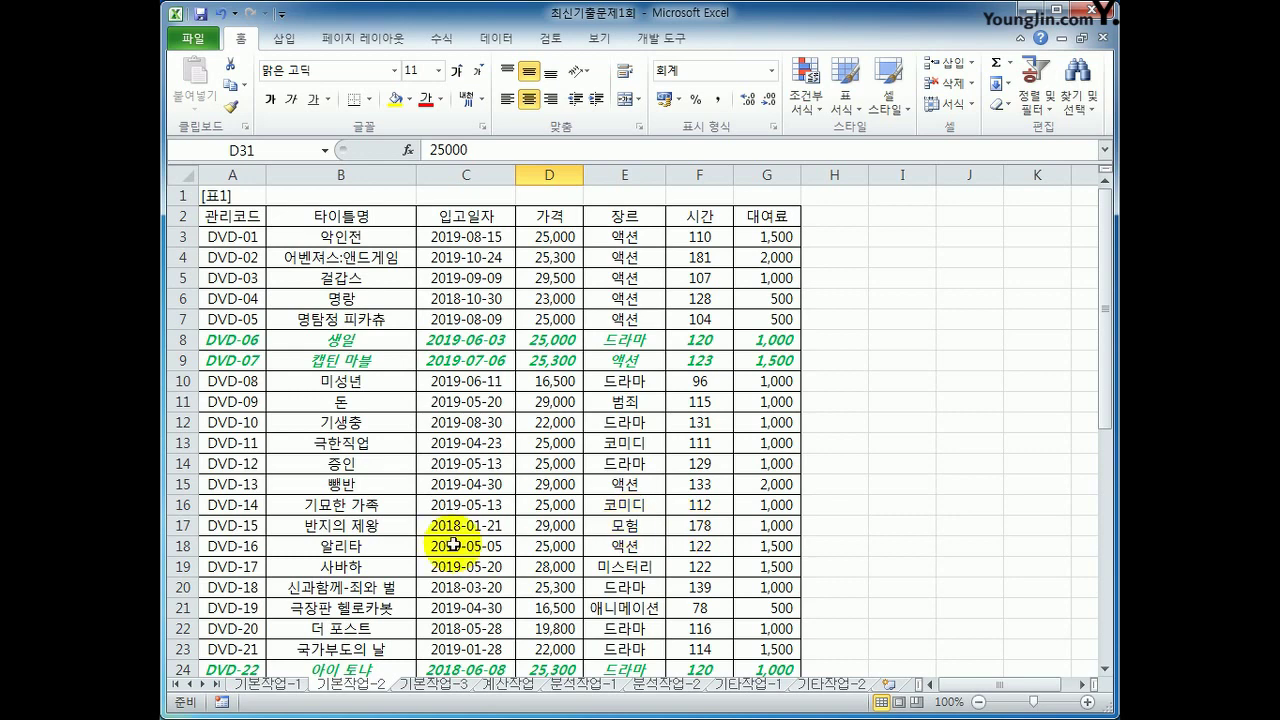
On the 기본작업-3 sheet, set the cell protection of the 총점 range G3:G10 to both locked (잠금) and hidden (숨김).
left_click(433, 686)
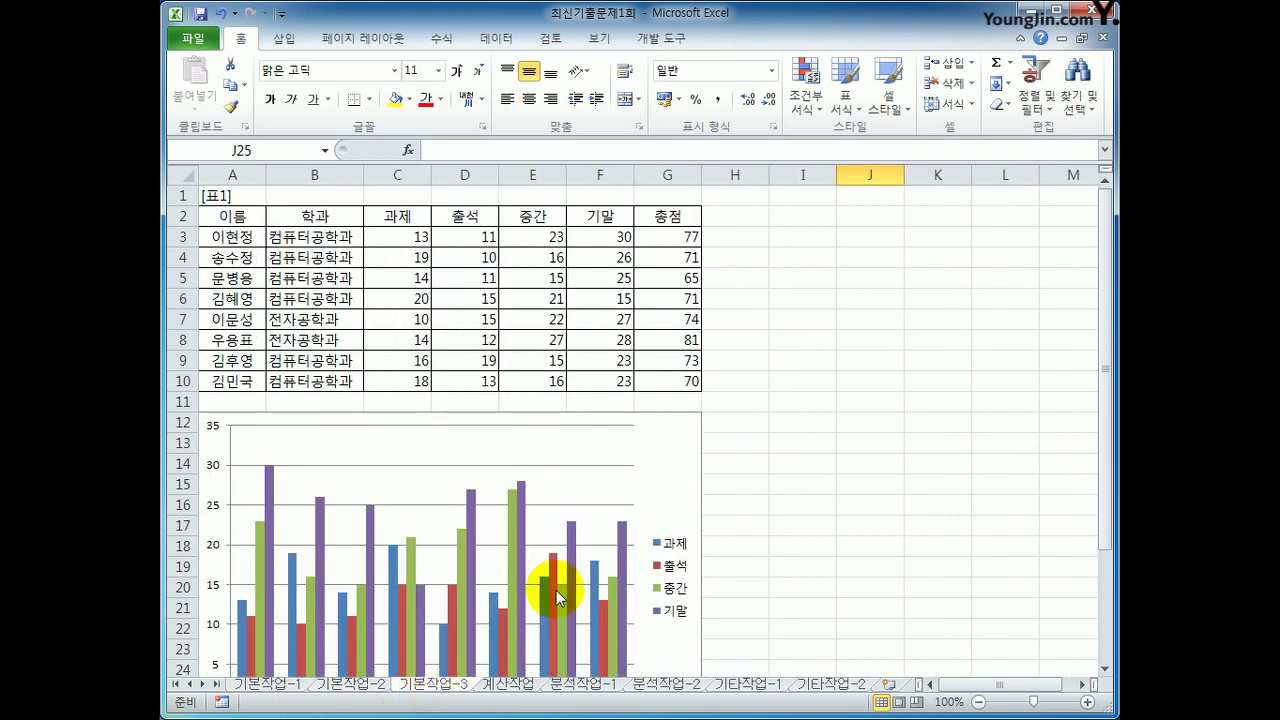
mouse_move(557, 597)
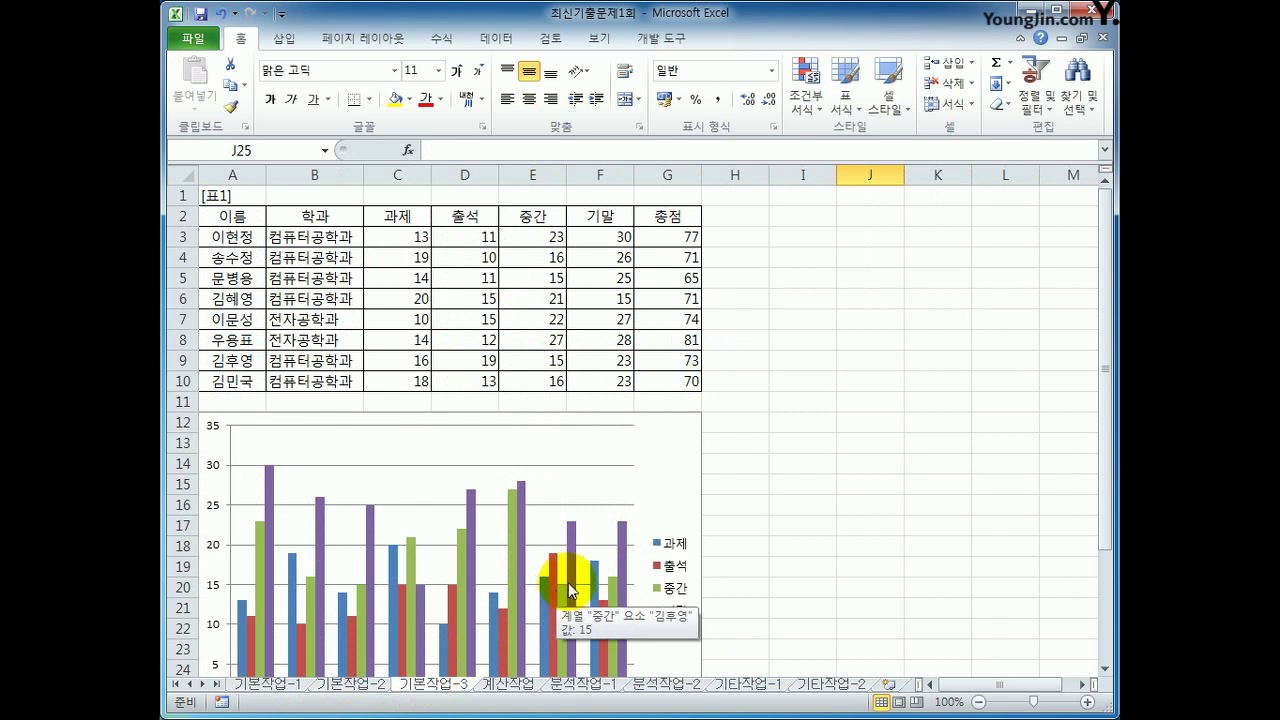
left_click_drag(666, 238, 664, 381)
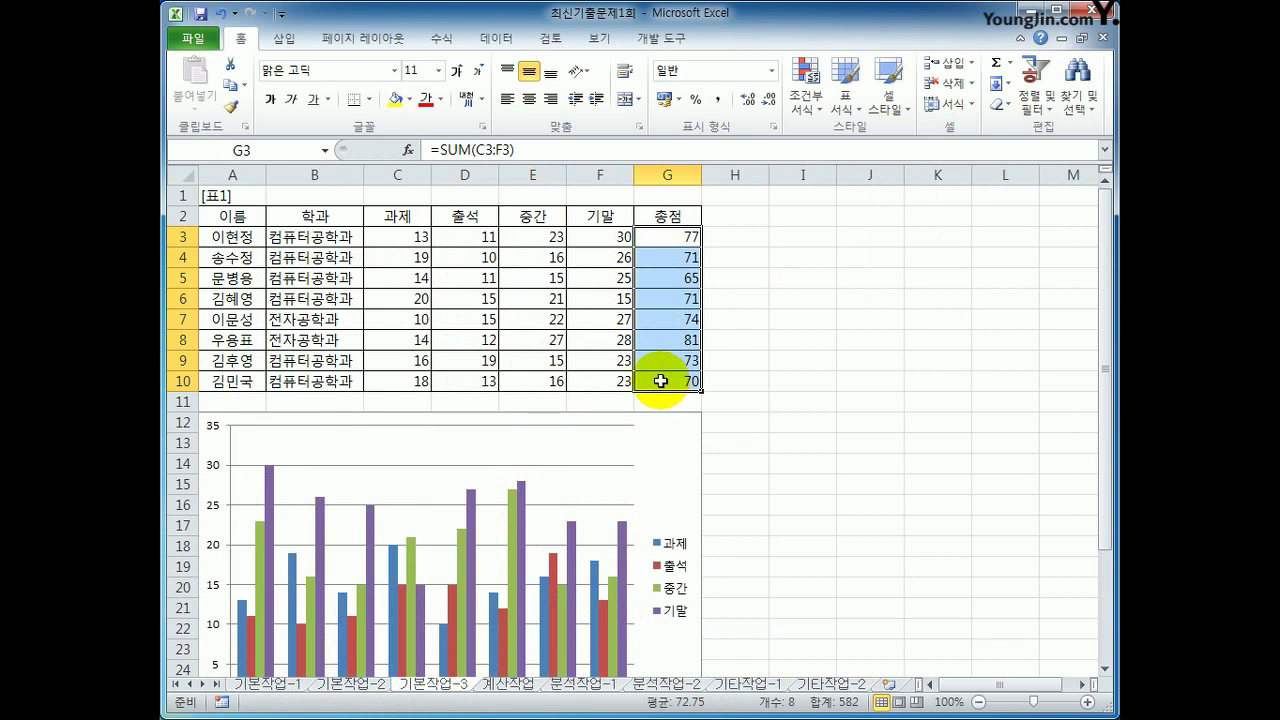
right_click(653, 237)
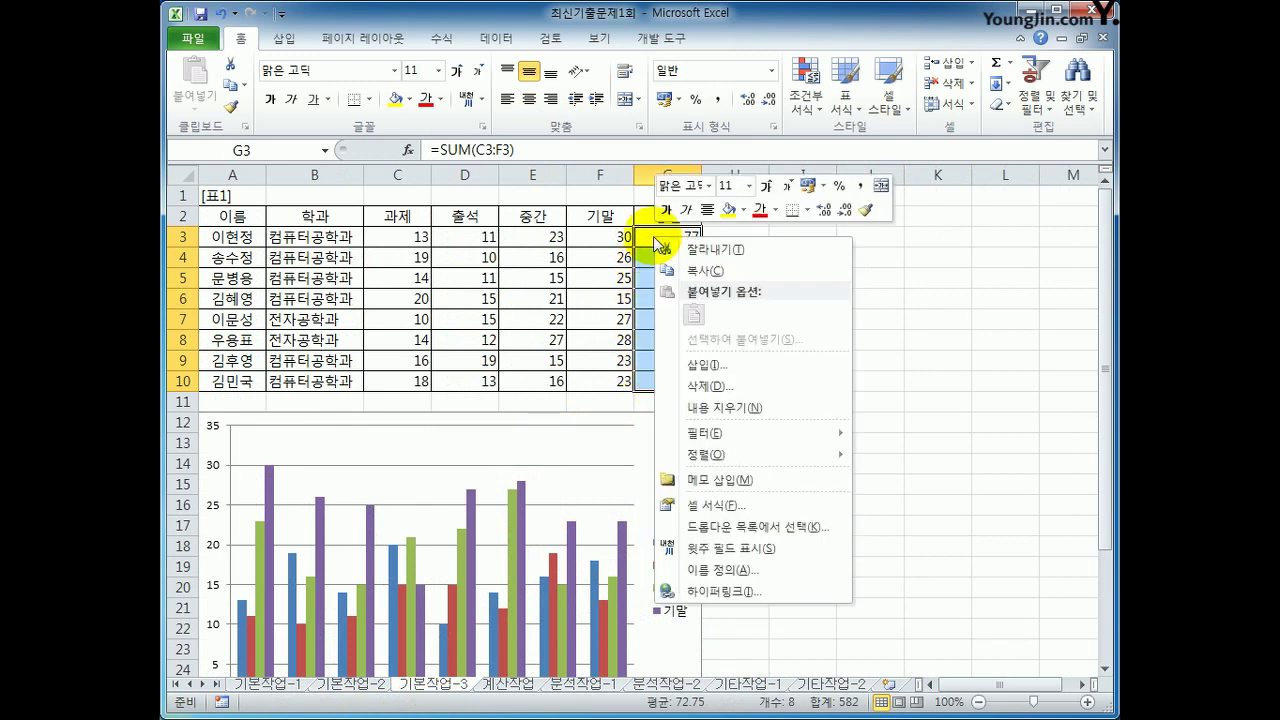
left_click(761, 505)
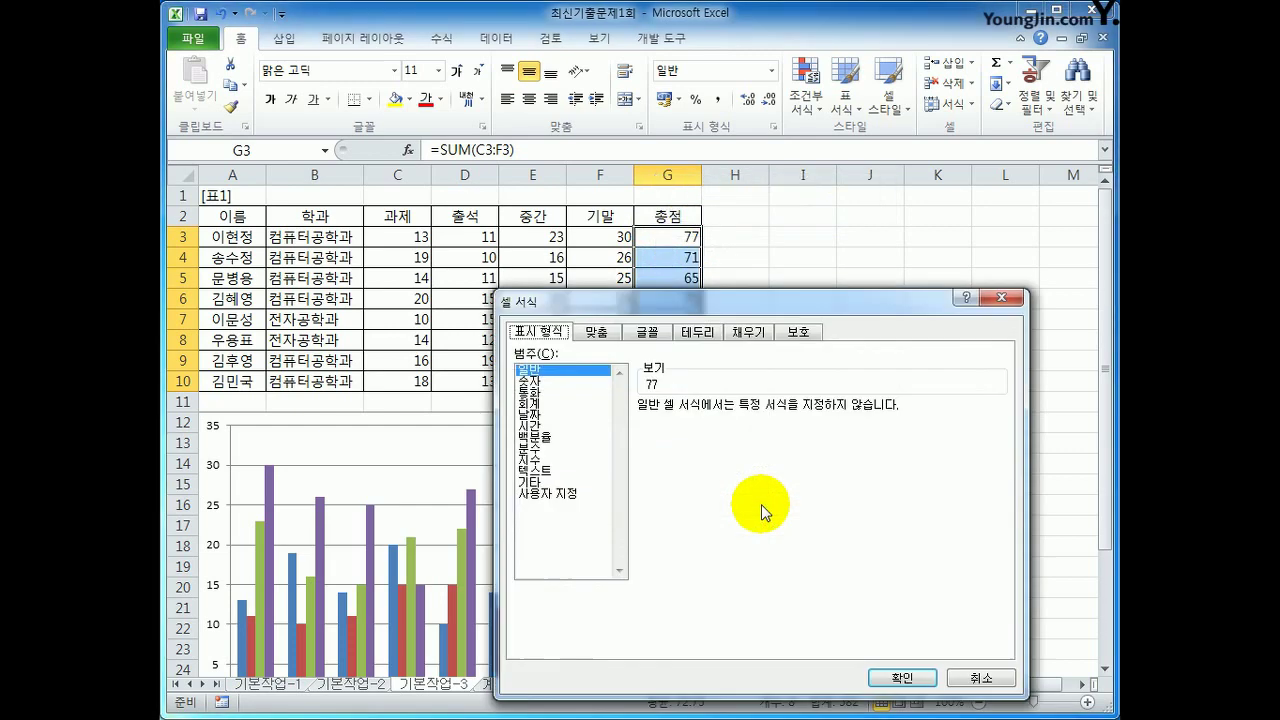
left_click(797, 333)
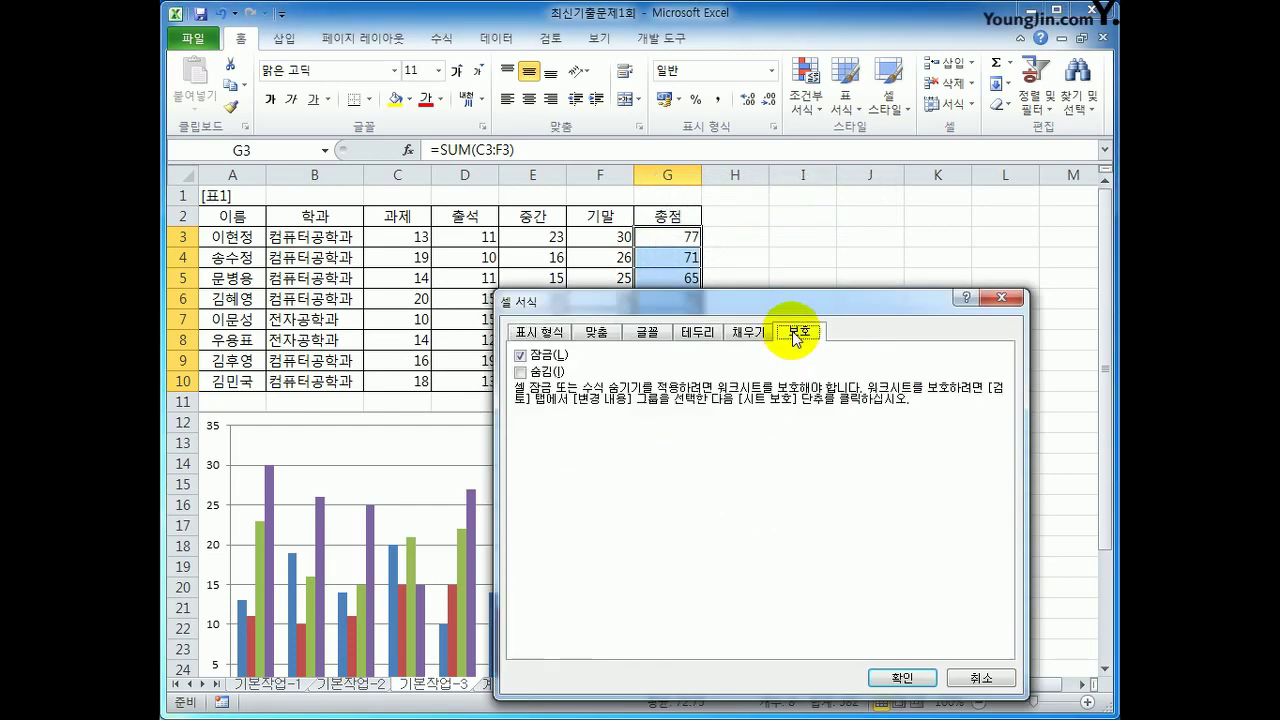
left_click(546, 382)
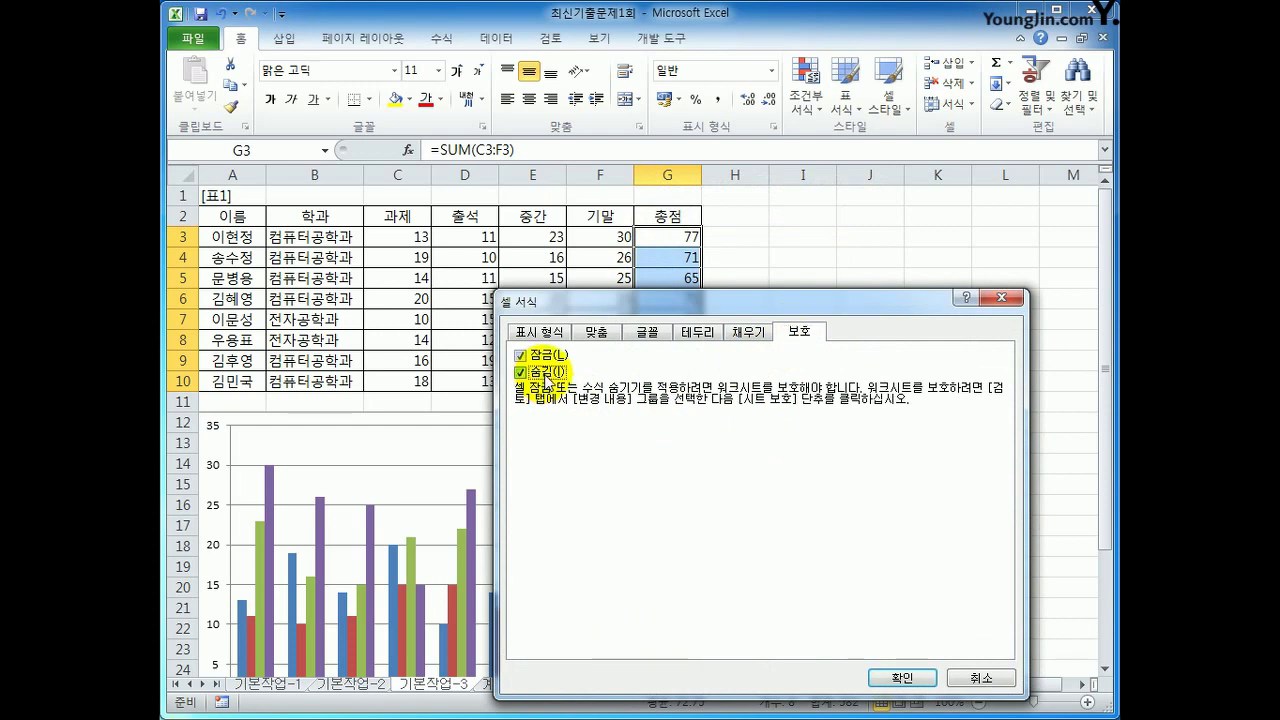
left_click(899, 677)
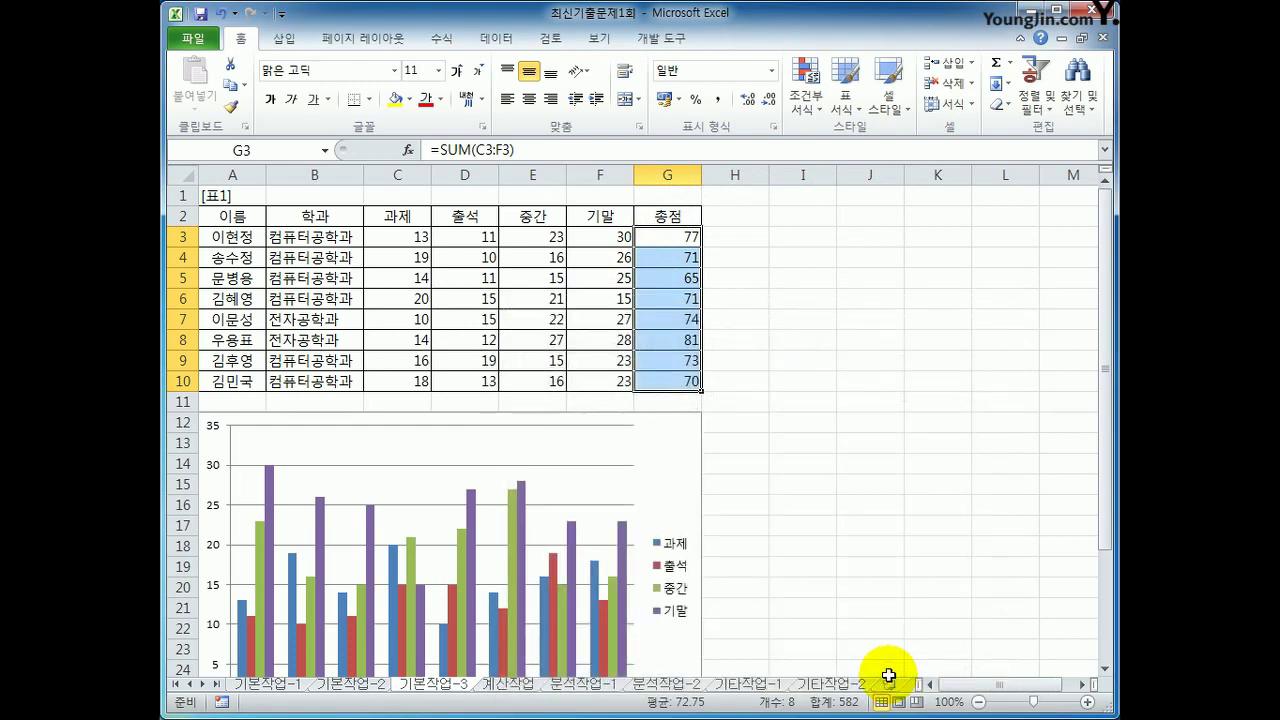
left_click(840, 570)
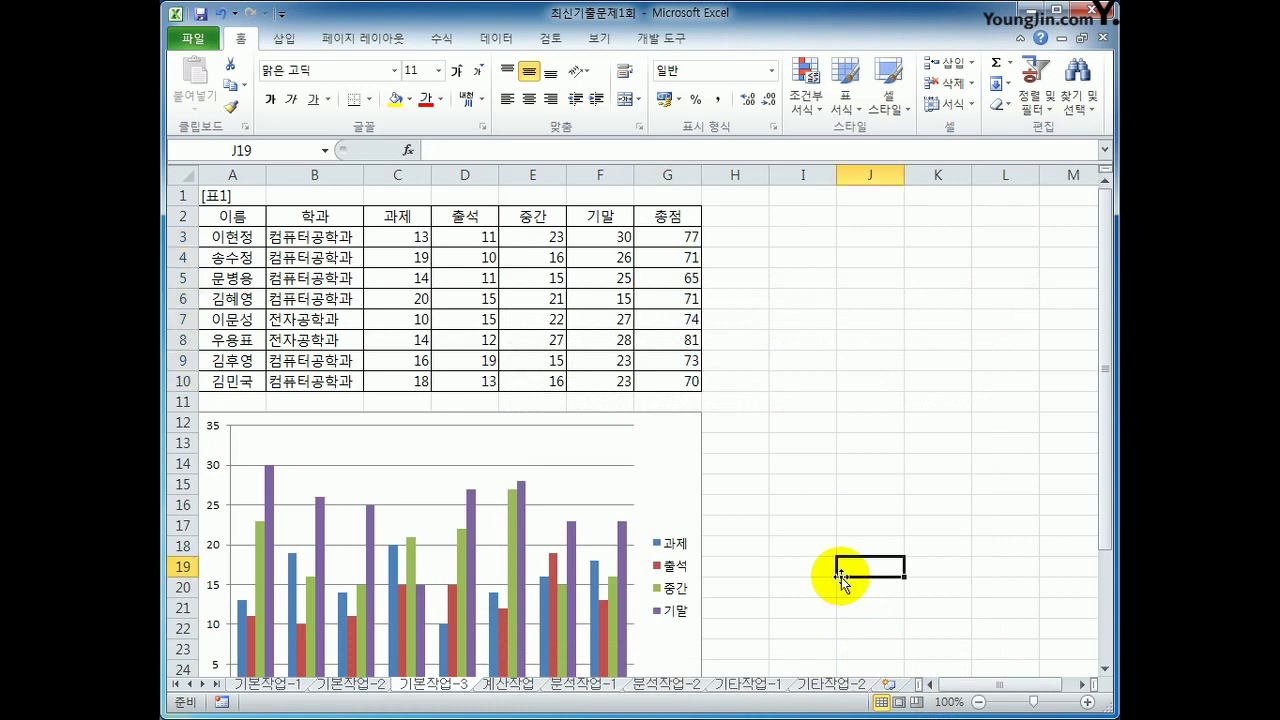
Check in the chart area's format properties that 잠금 is enabled for the chart below the table.
scroll(823, 567, "down", 2)
left_click(671, 331)
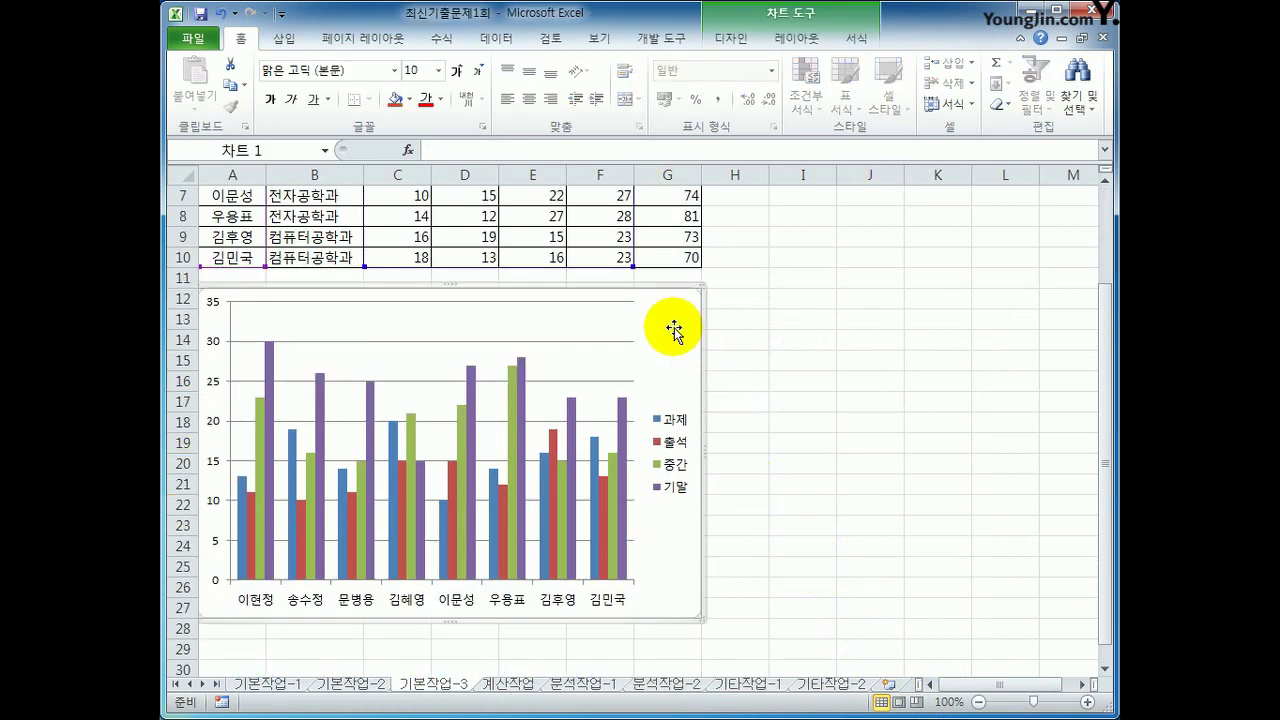
right_click(670, 314)
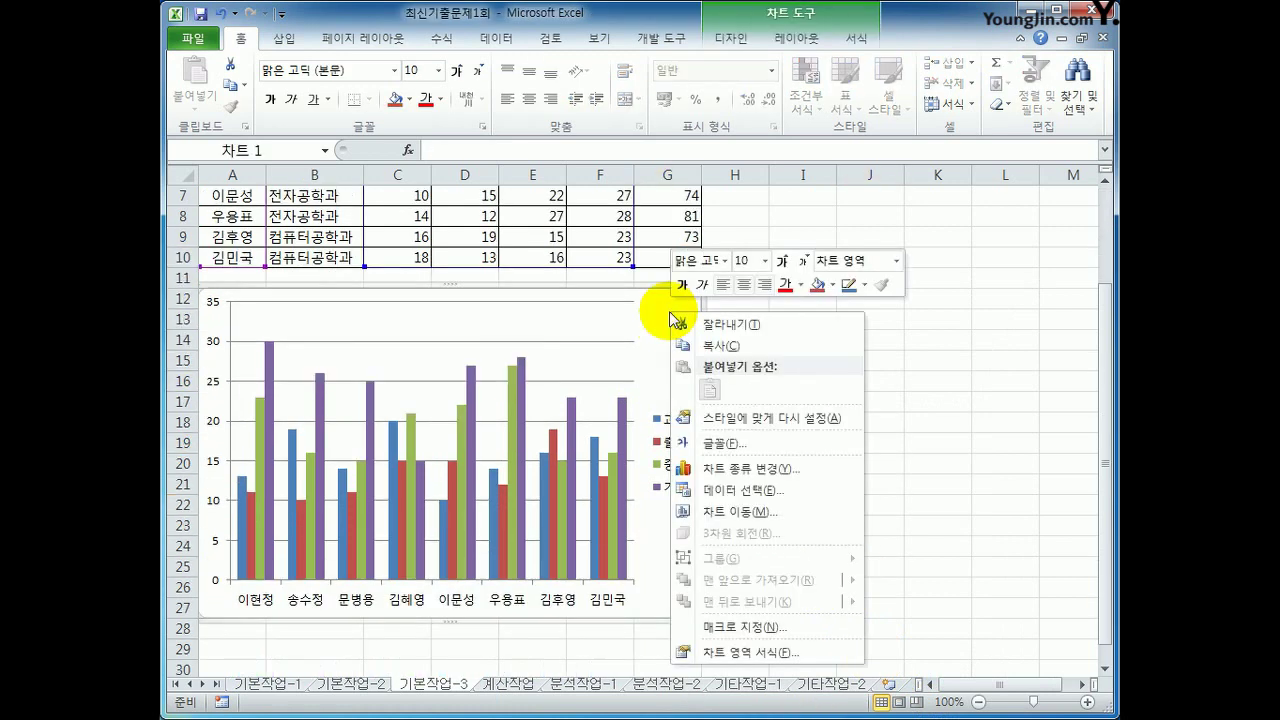
left_click(822, 653)
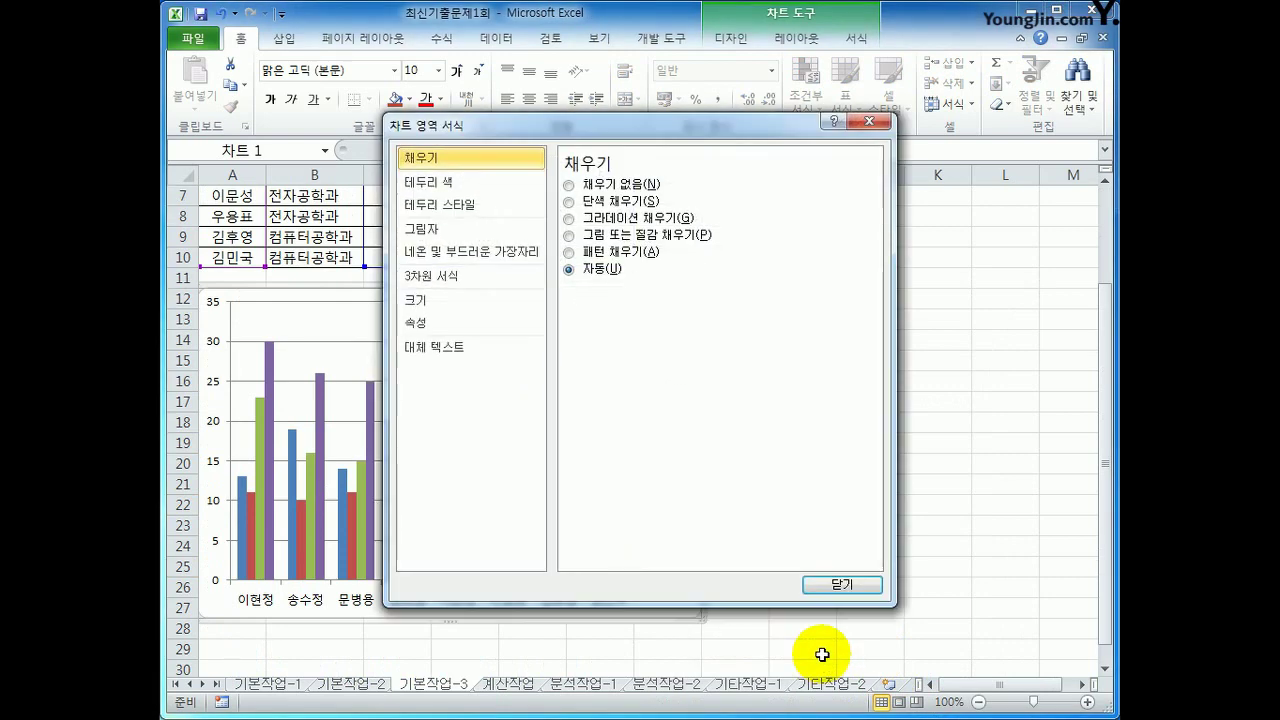
left_click(484, 325)
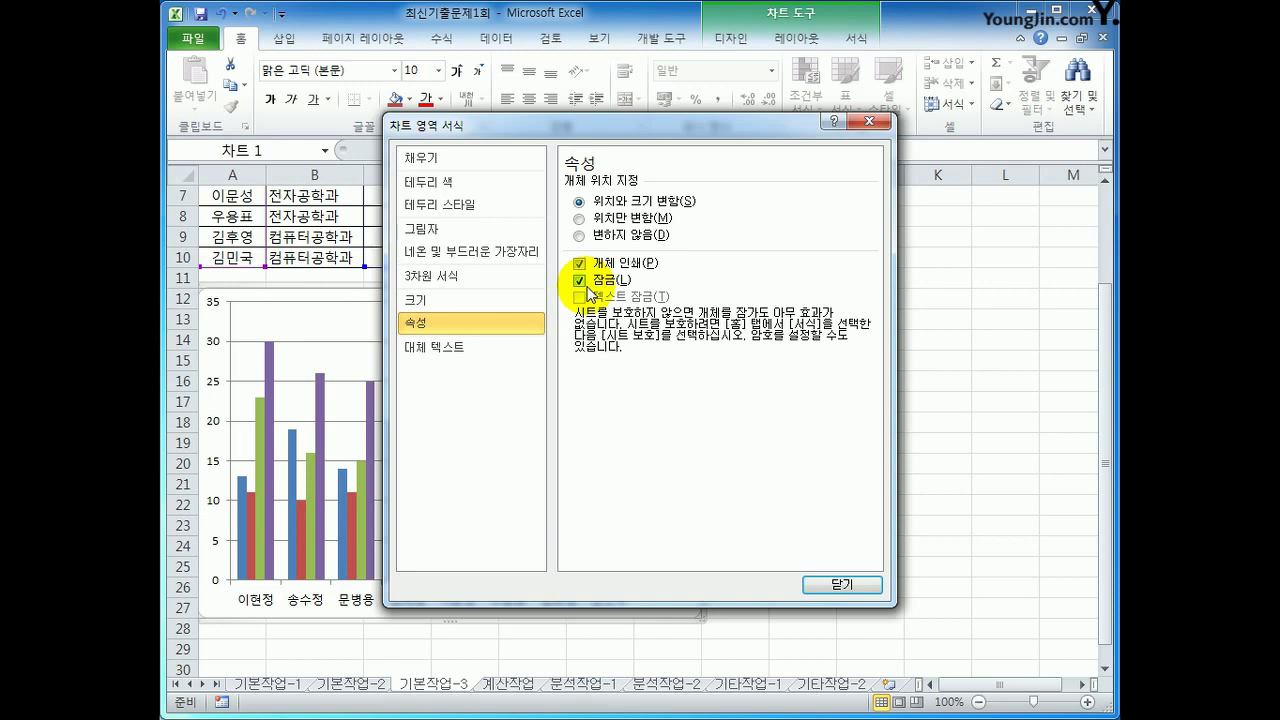
left_click(842, 586)
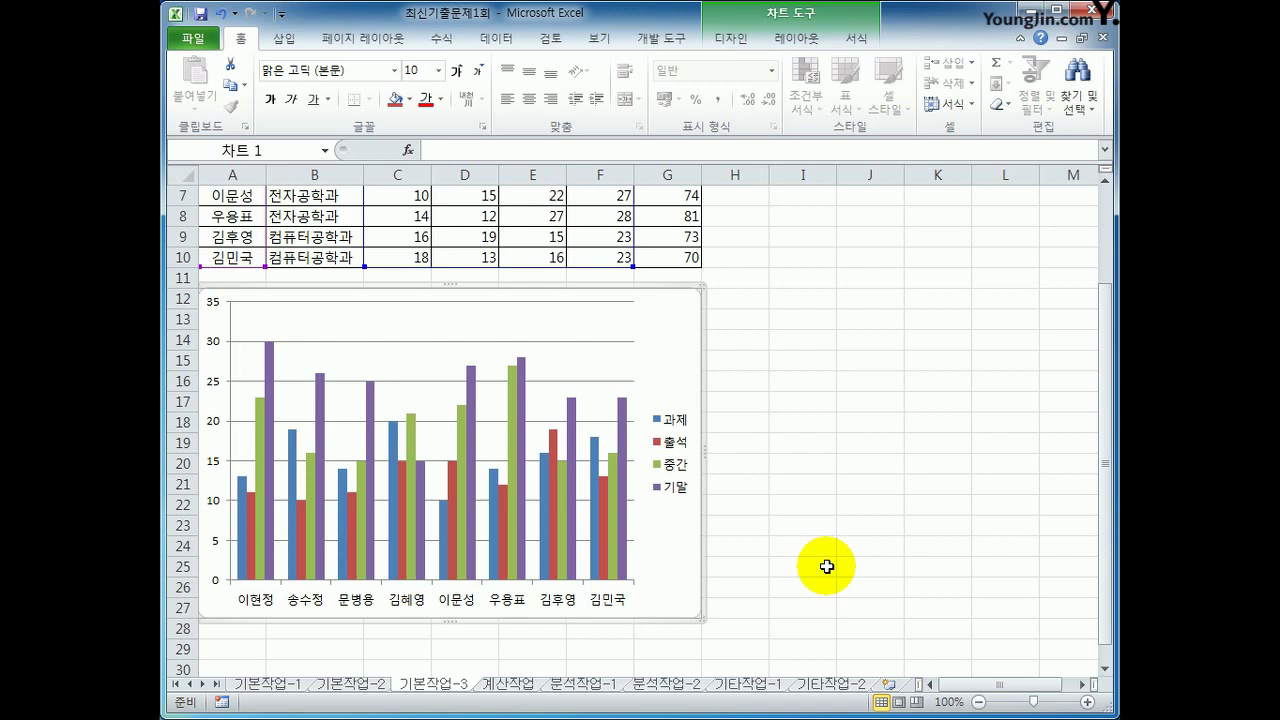
left_click(798, 461)
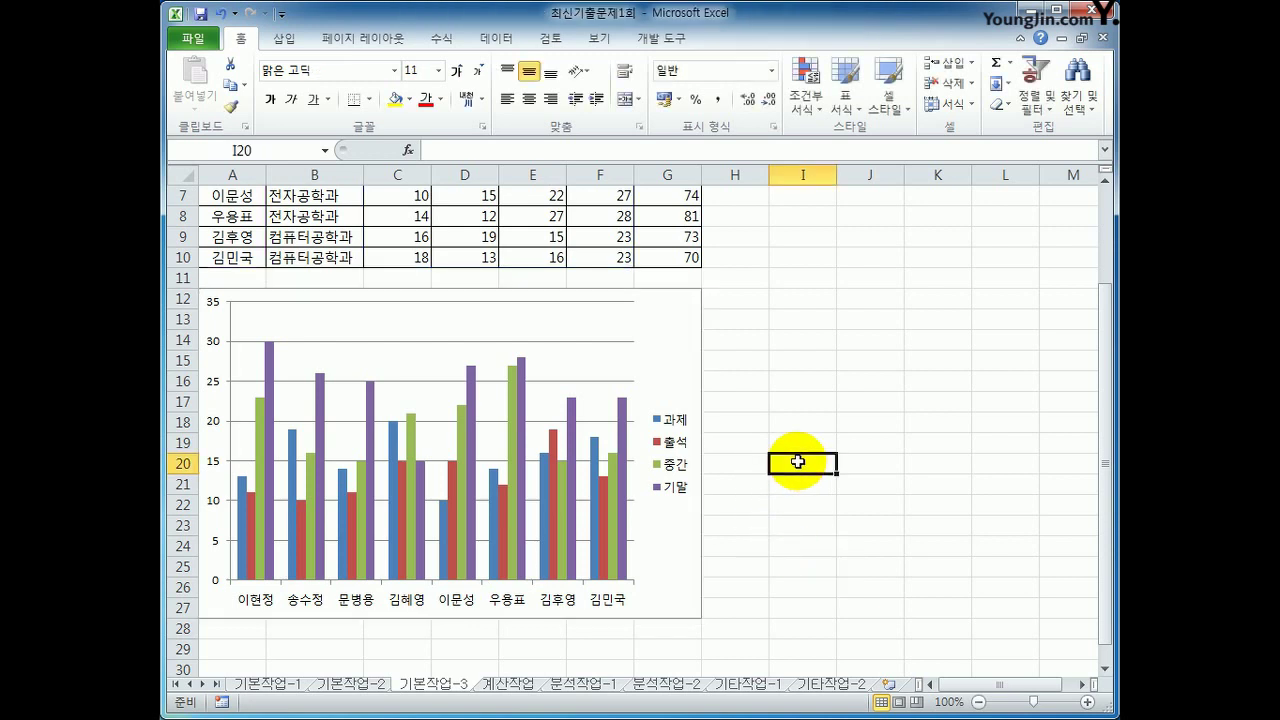
Protect the 기본작업-3 sheet without a password, allowing selection of locked and unlocked cells and sorting (정렬).
scroll(798, 461, "up", 1)
left_click(555, 40)
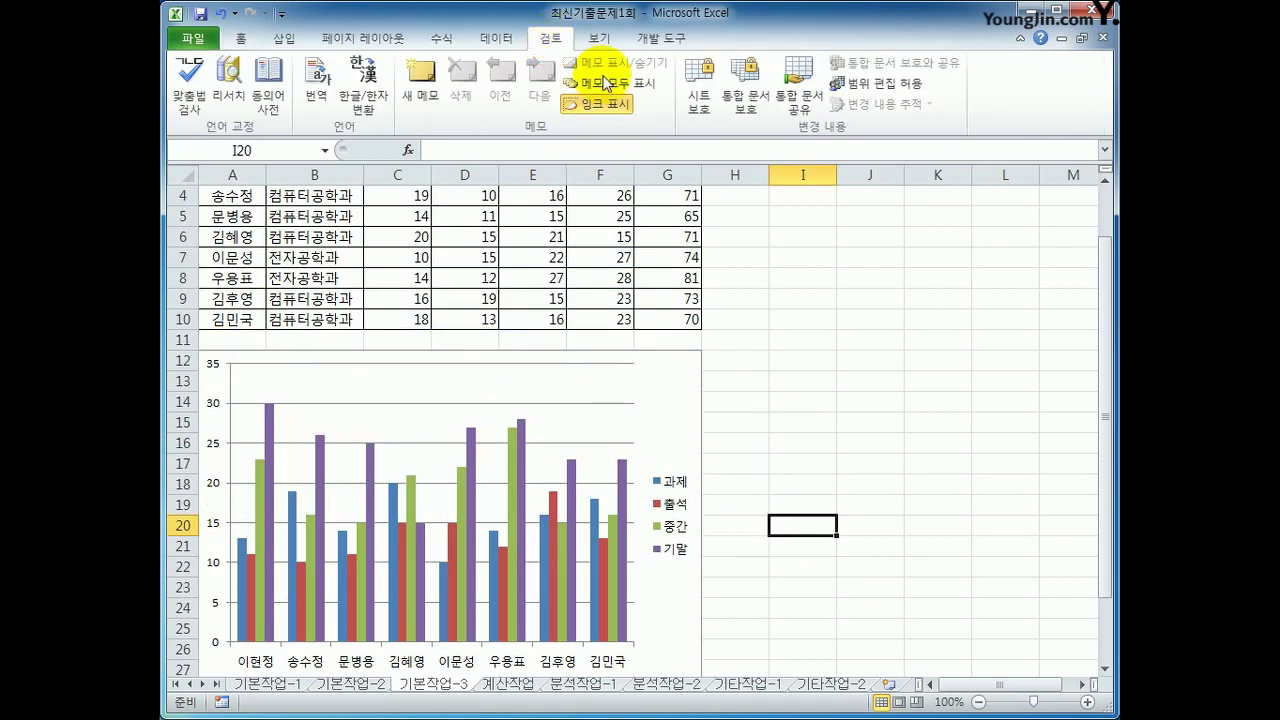
left_click(698, 85)
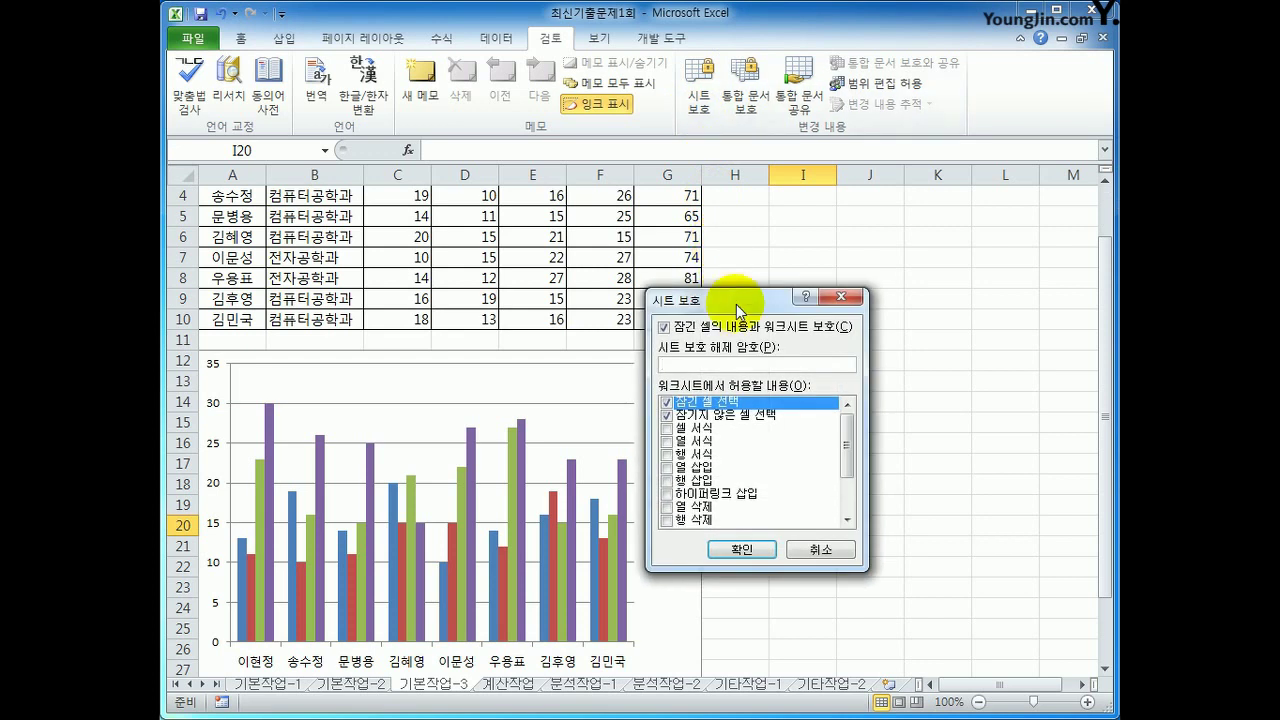
left_click_drag(738, 308, 851, 240)
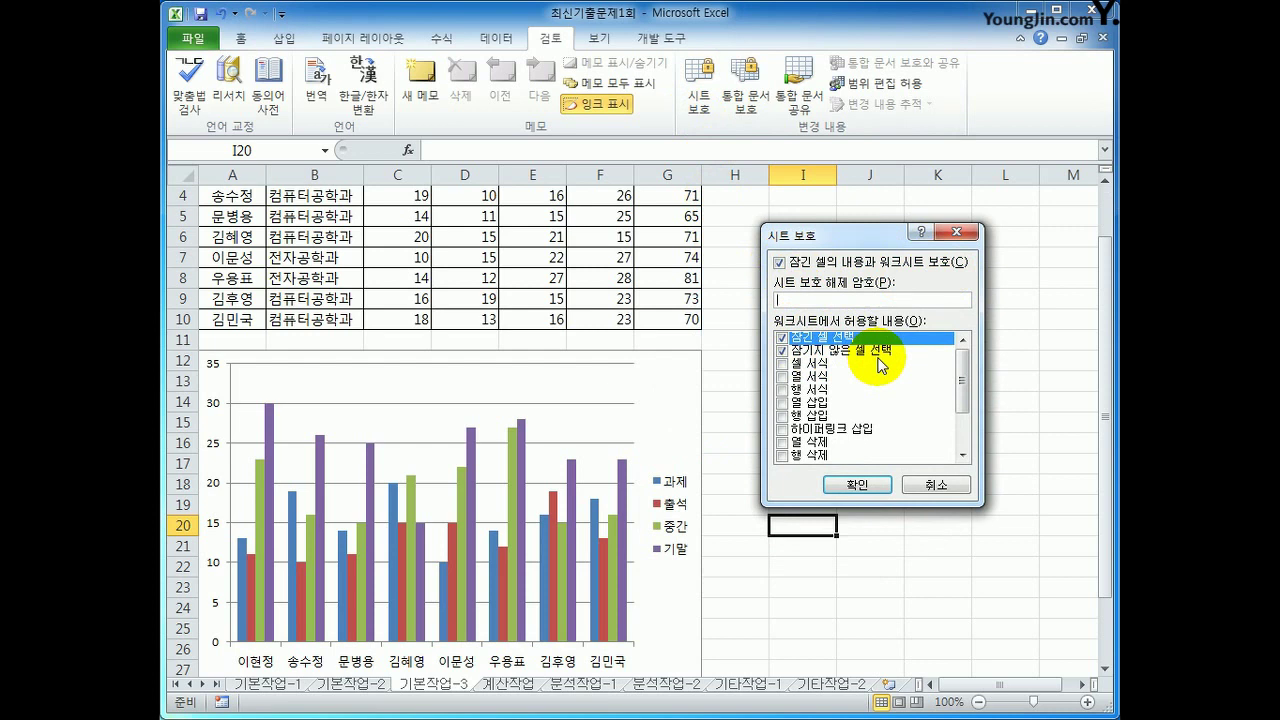
left_click_drag(962, 386, 962, 425)
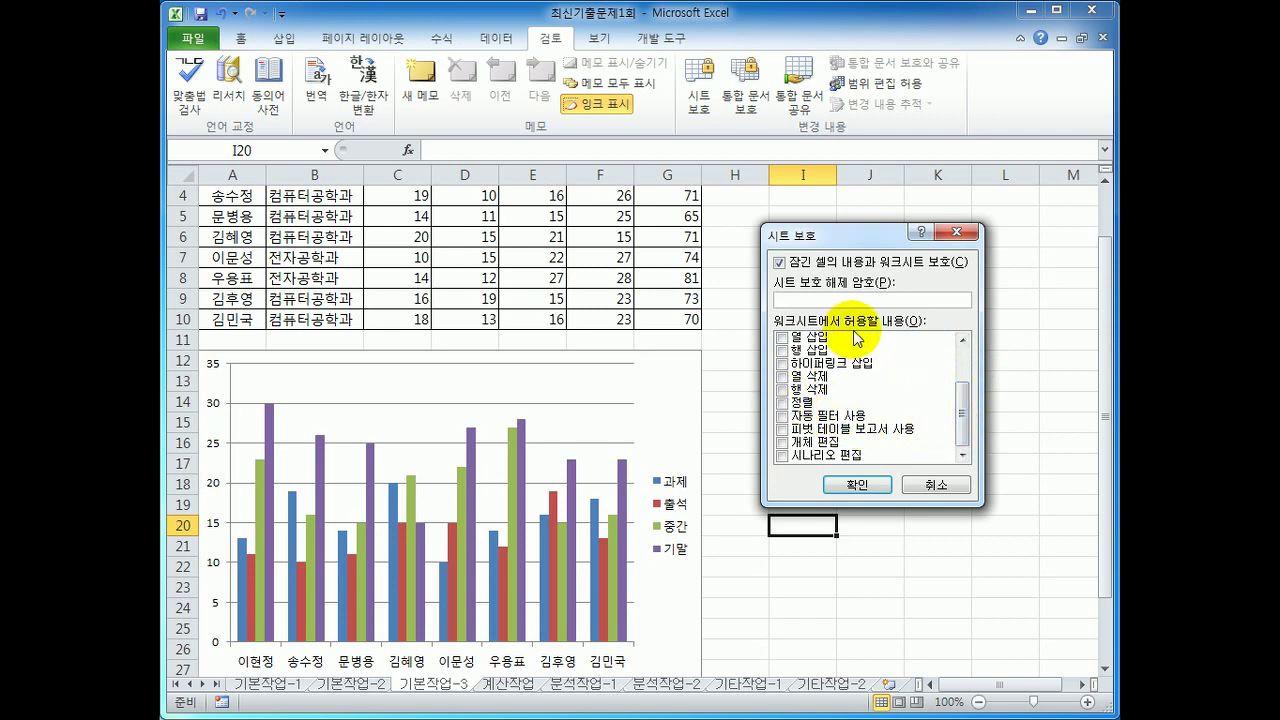
left_click(787, 404)
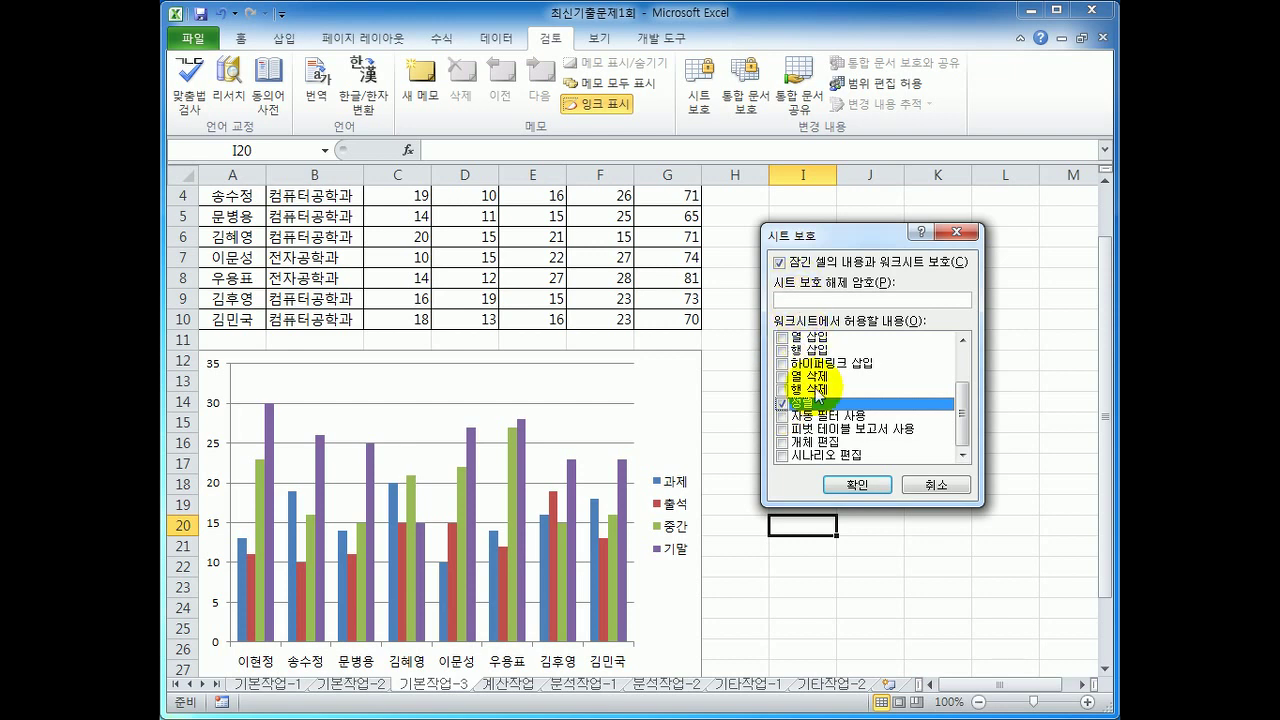
left_click(864, 484)
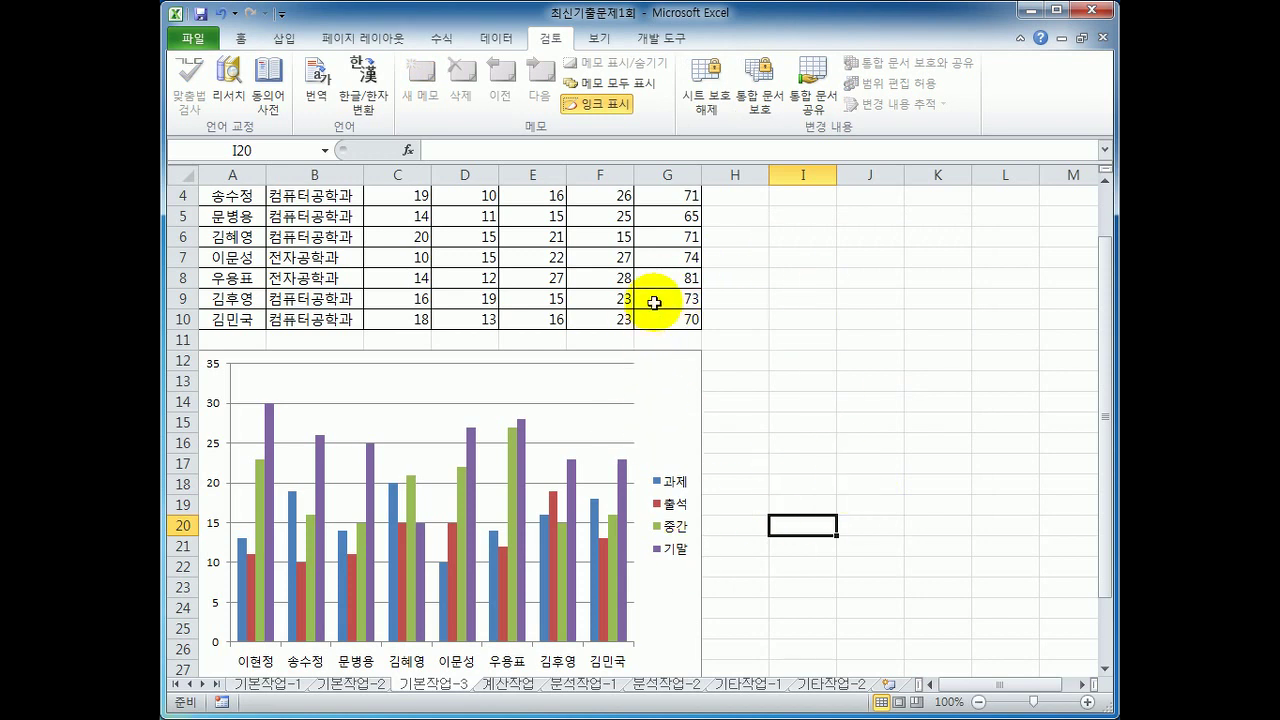
Check whether the formulas of the 총점 cells G3:G10 are hidden on the protected sheet.
scroll(667, 297, "up", 1)
left_click(667, 237)
left_click(668, 257)
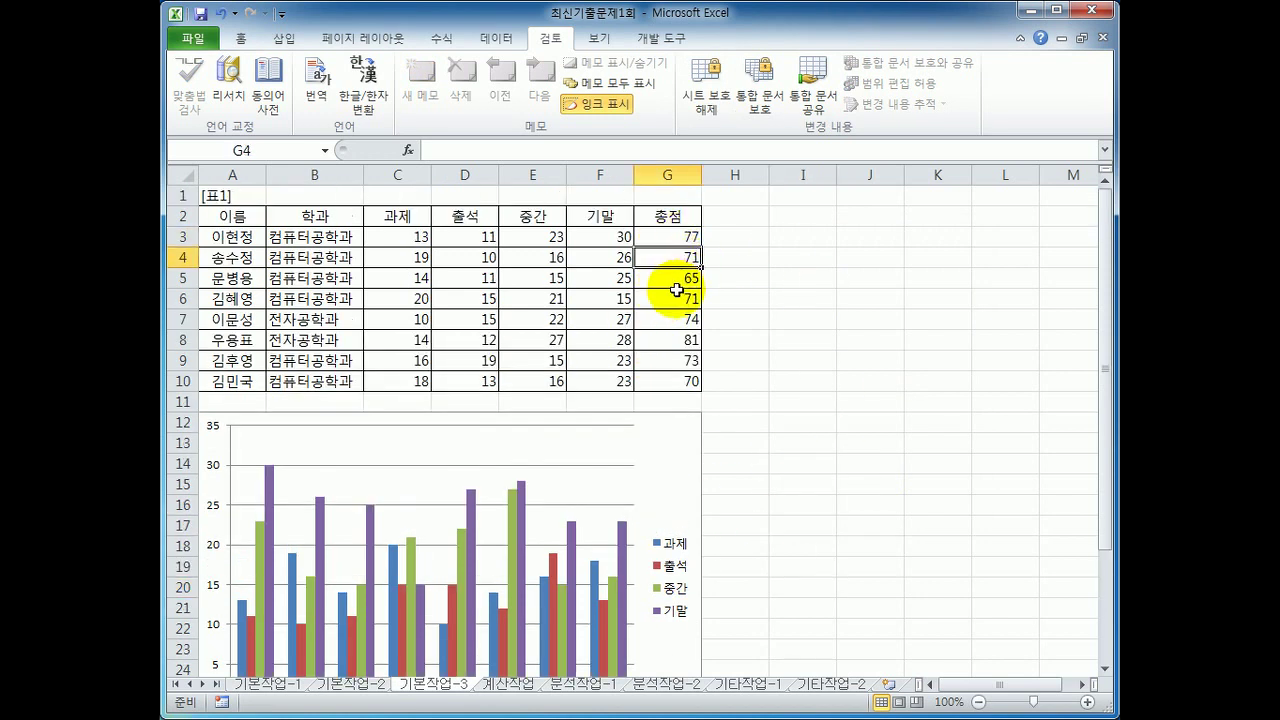
left_click(672, 298)
left_click(678, 320)
left_click(672, 362)
left_click(672, 383)
left_click(681, 230)
left_click(674, 258)
left_click(672, 298)
left_click(666, 340)
left_click(667, 360)
left_click(669, 383)
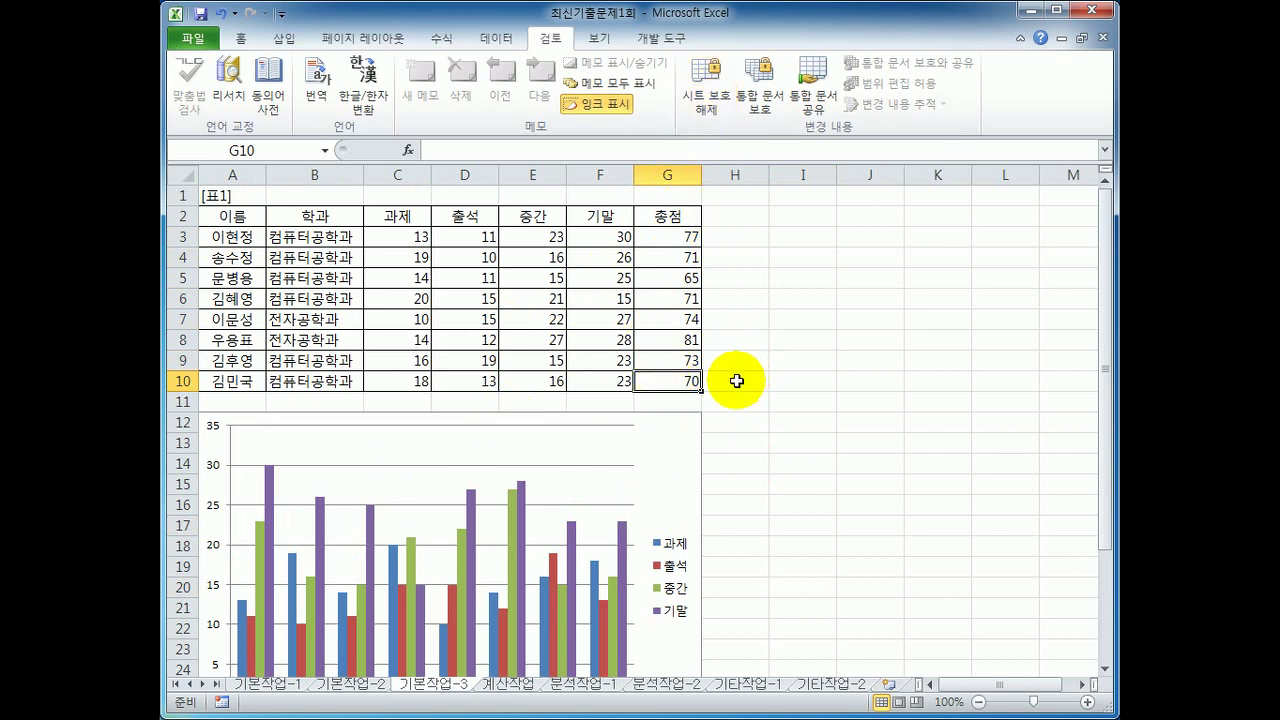
Open the 계산작업 sheet, look over the empty 총점 range H3:H23 and the tables below, and select H3.
left_click(506, 684)
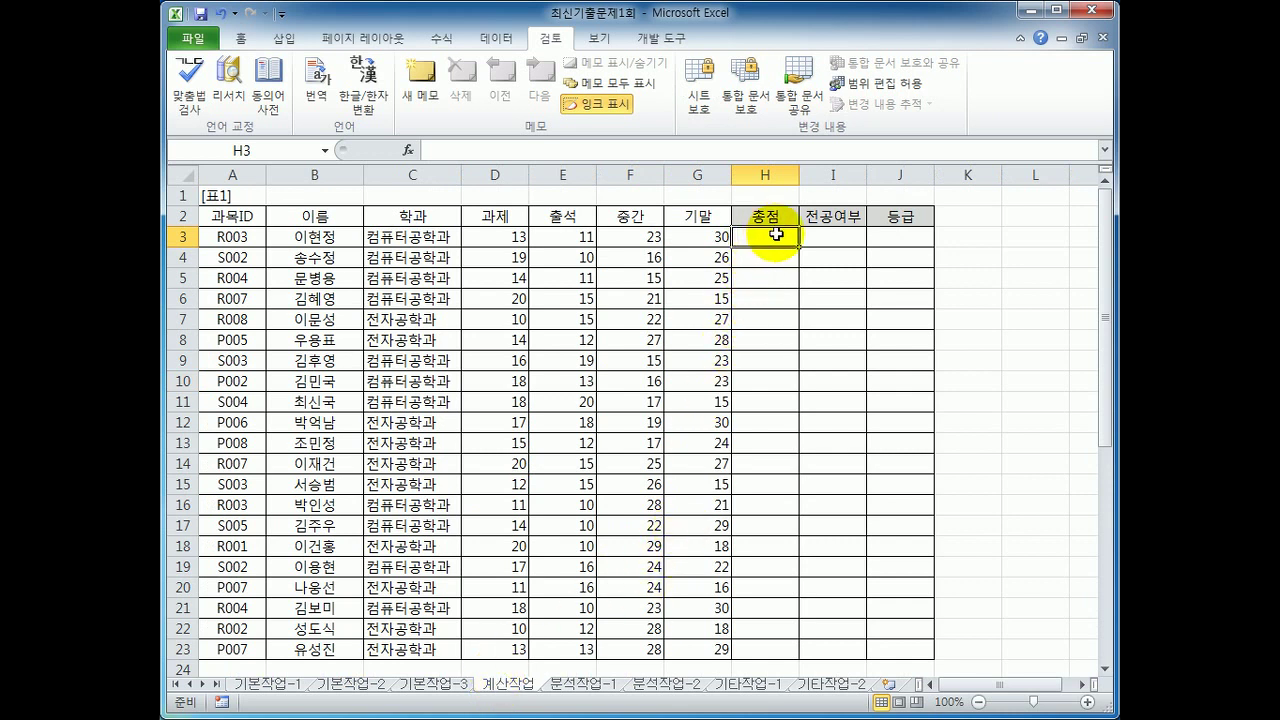
scroll(766, 249, "down", 3)
left_click(757, 467)
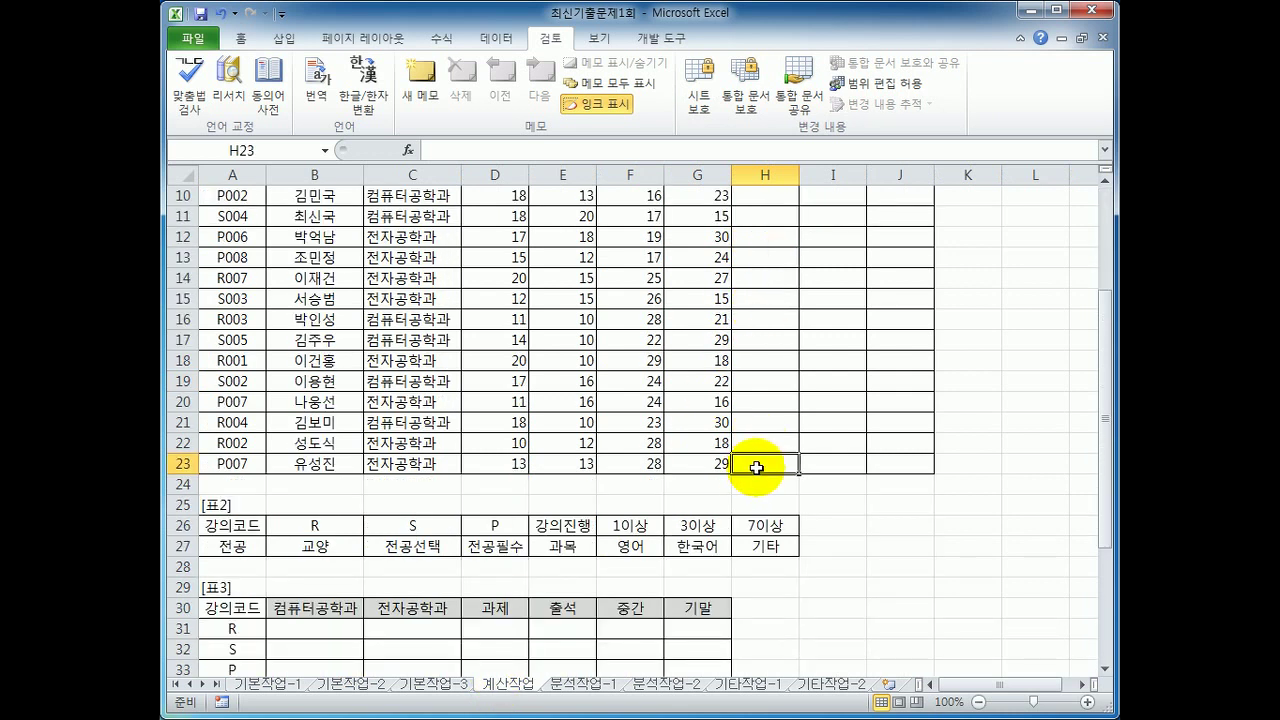
scroll(752, 462, "up", 3)
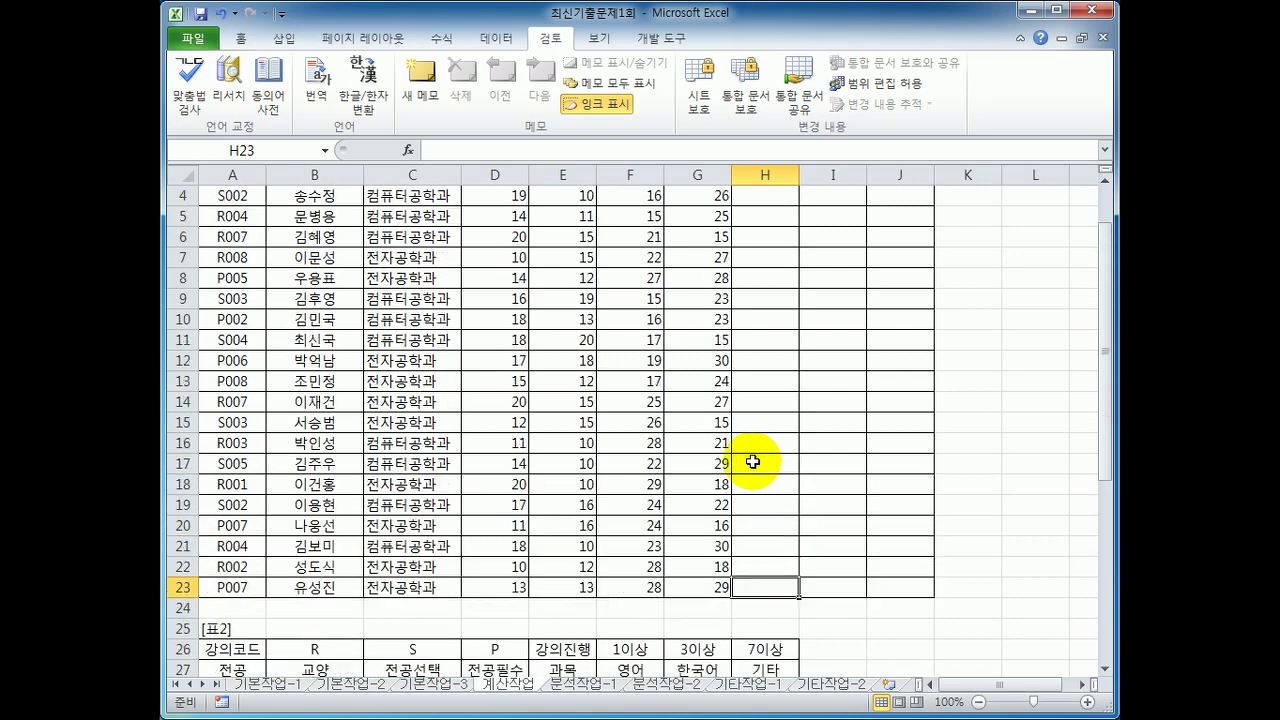
left_click(774, 238)
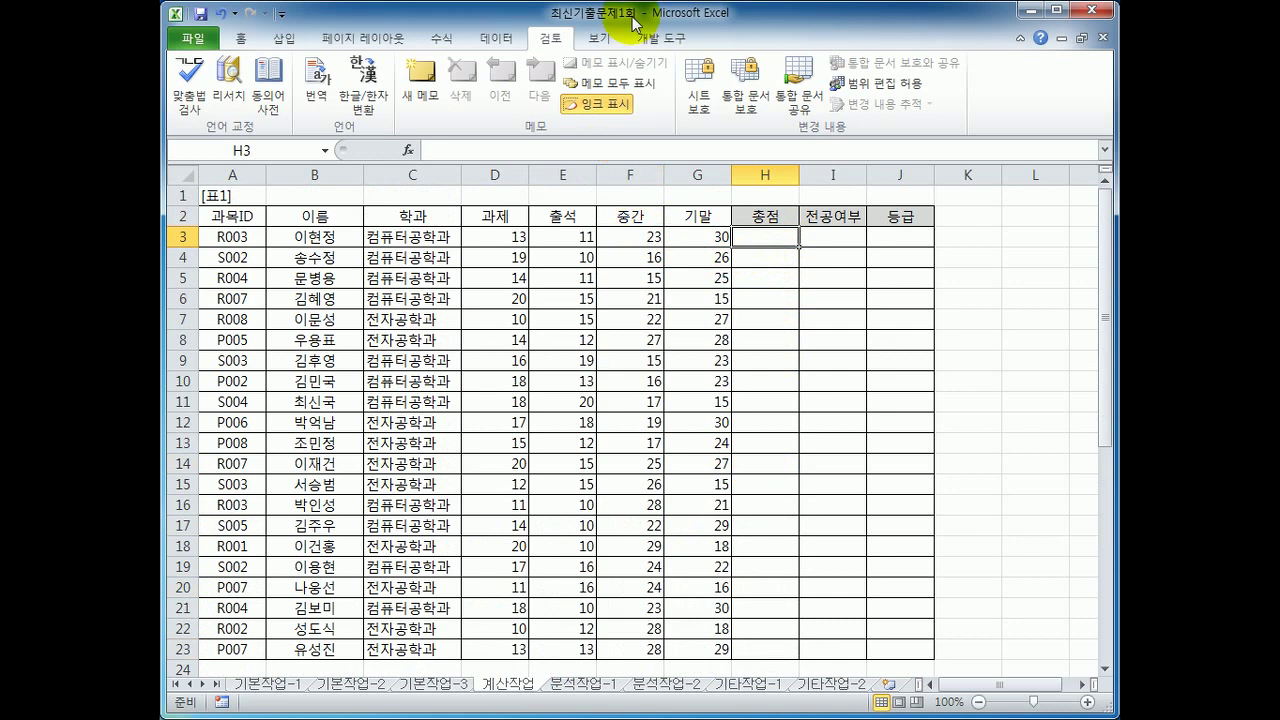
Make sure 개발 도구 is enabled in the ribbon customization options, and open the Visual Basic editor.
left_click(664, 40)
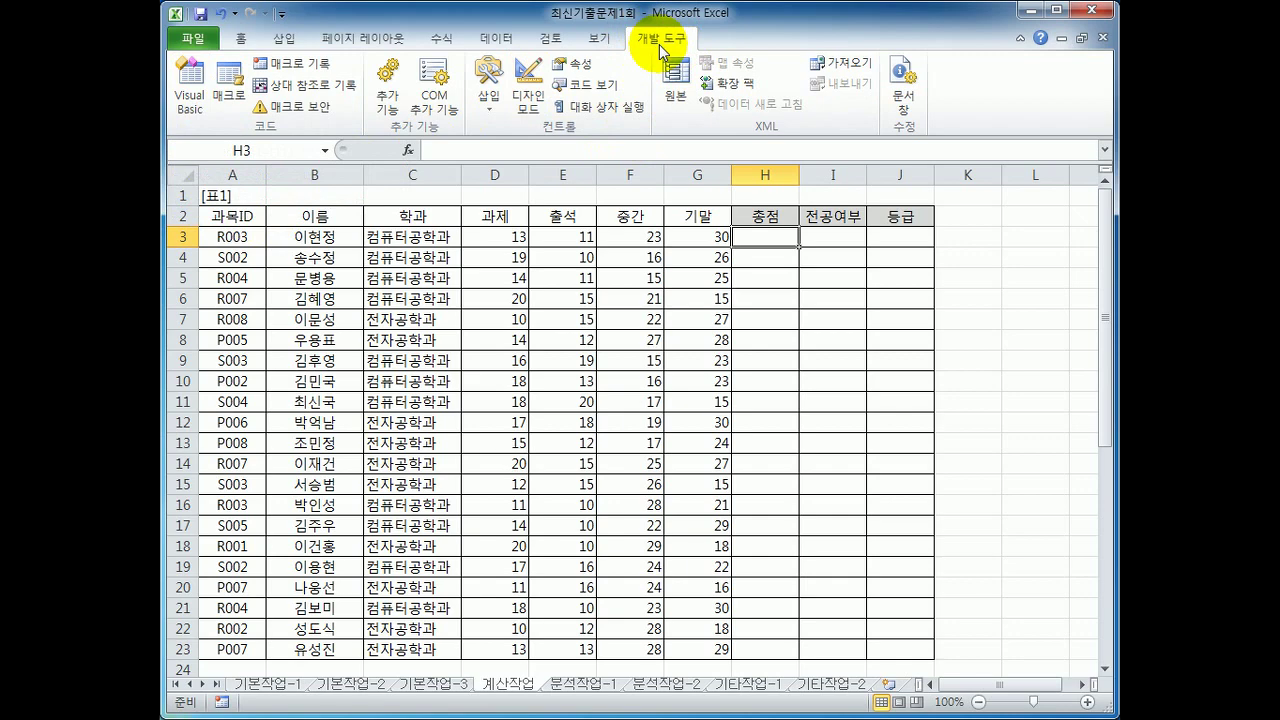
left_click(201, 41)
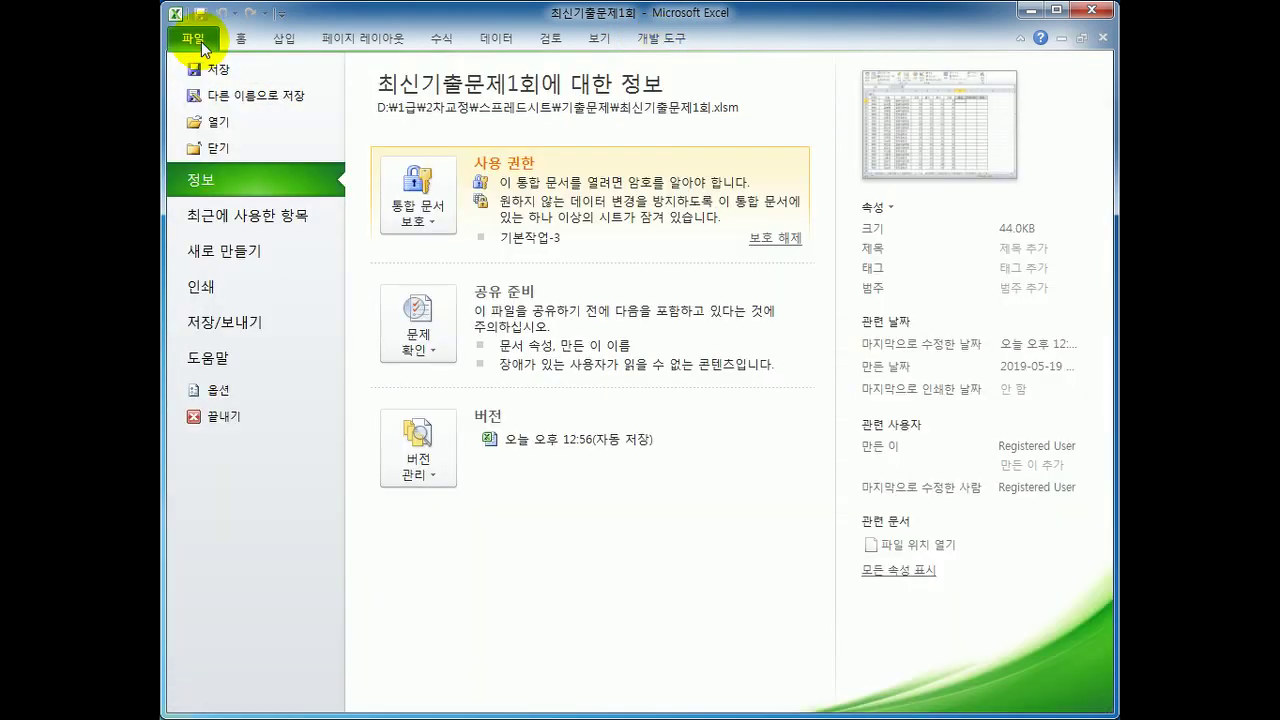
left_click(272, 390)
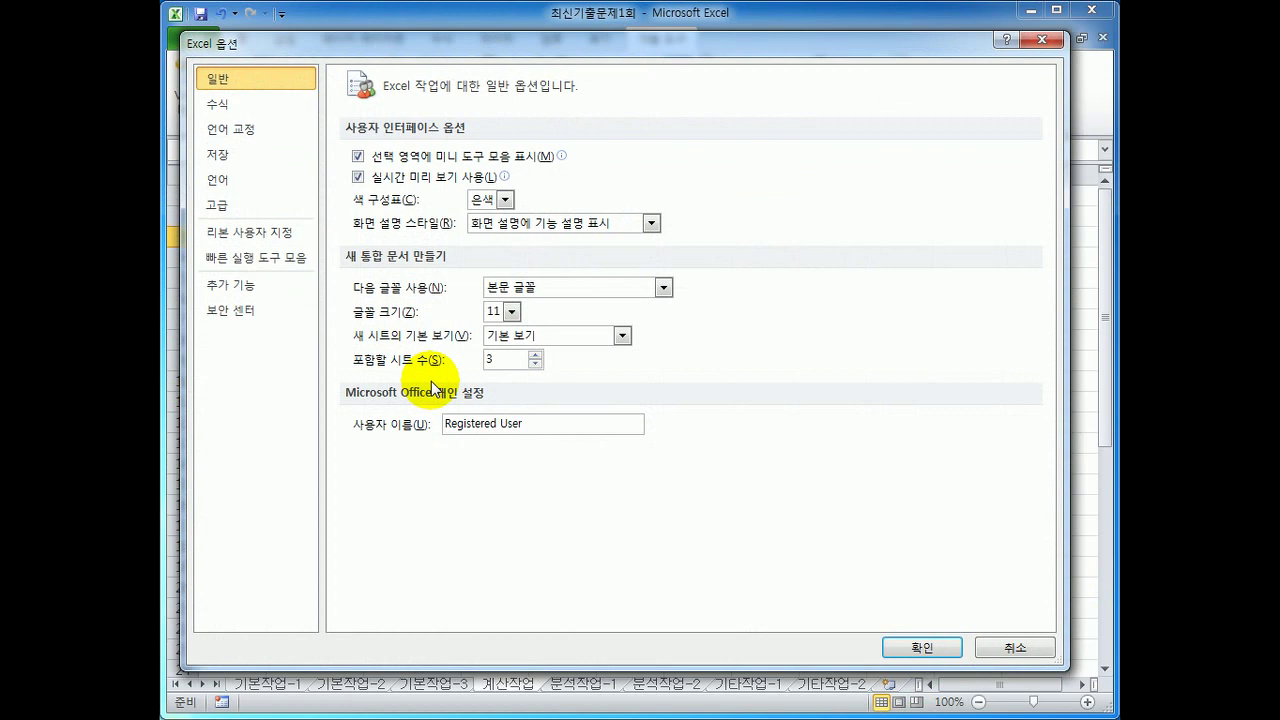
left_click(280, 232)
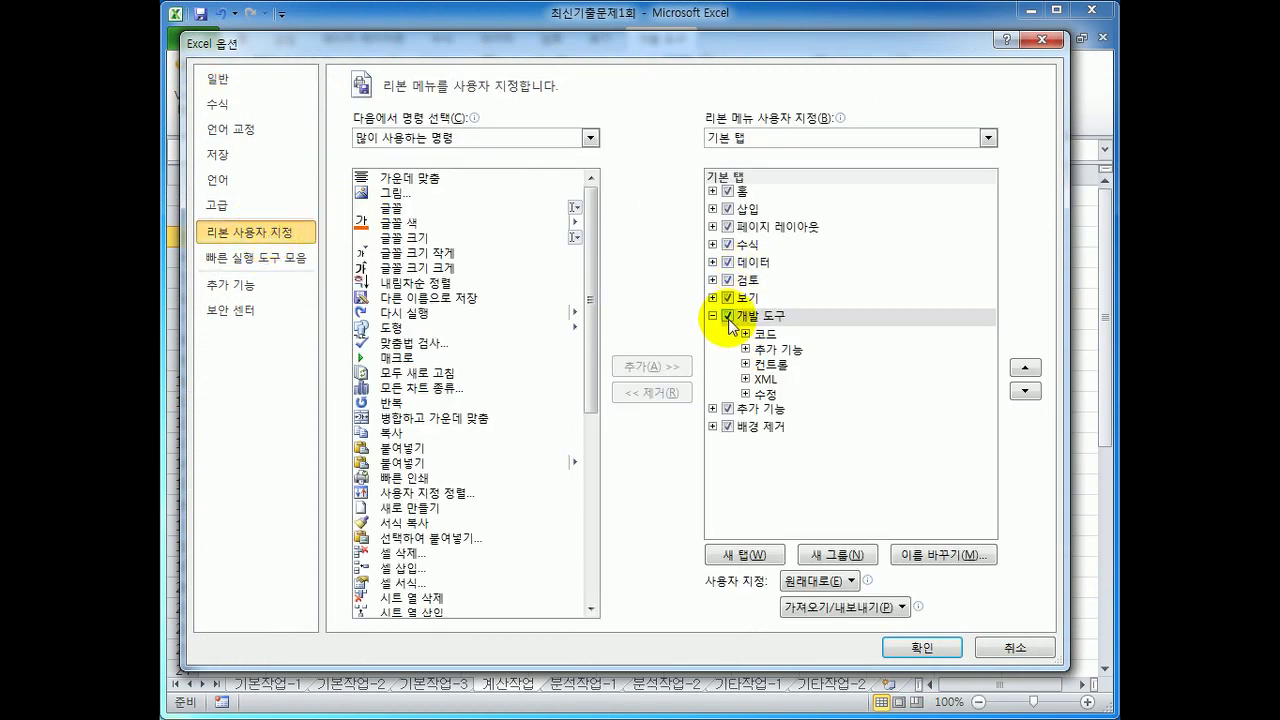
left_click(920, 647)
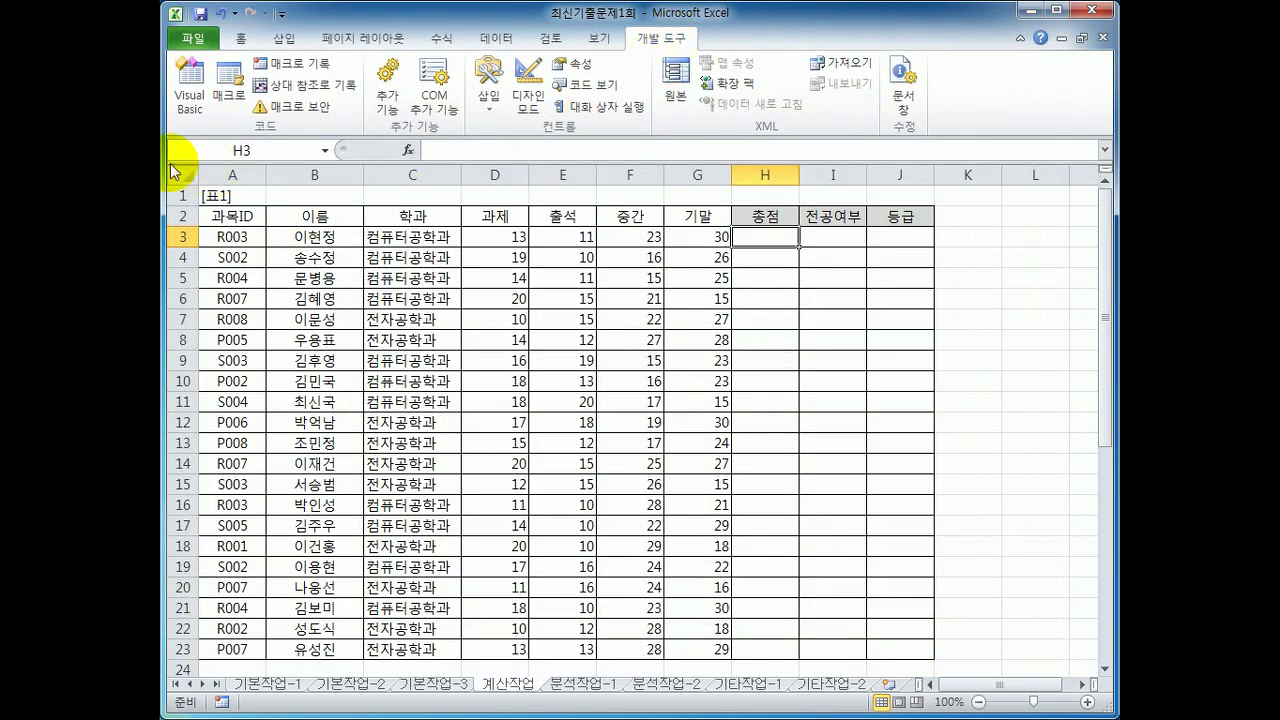
left_click(190, 100)
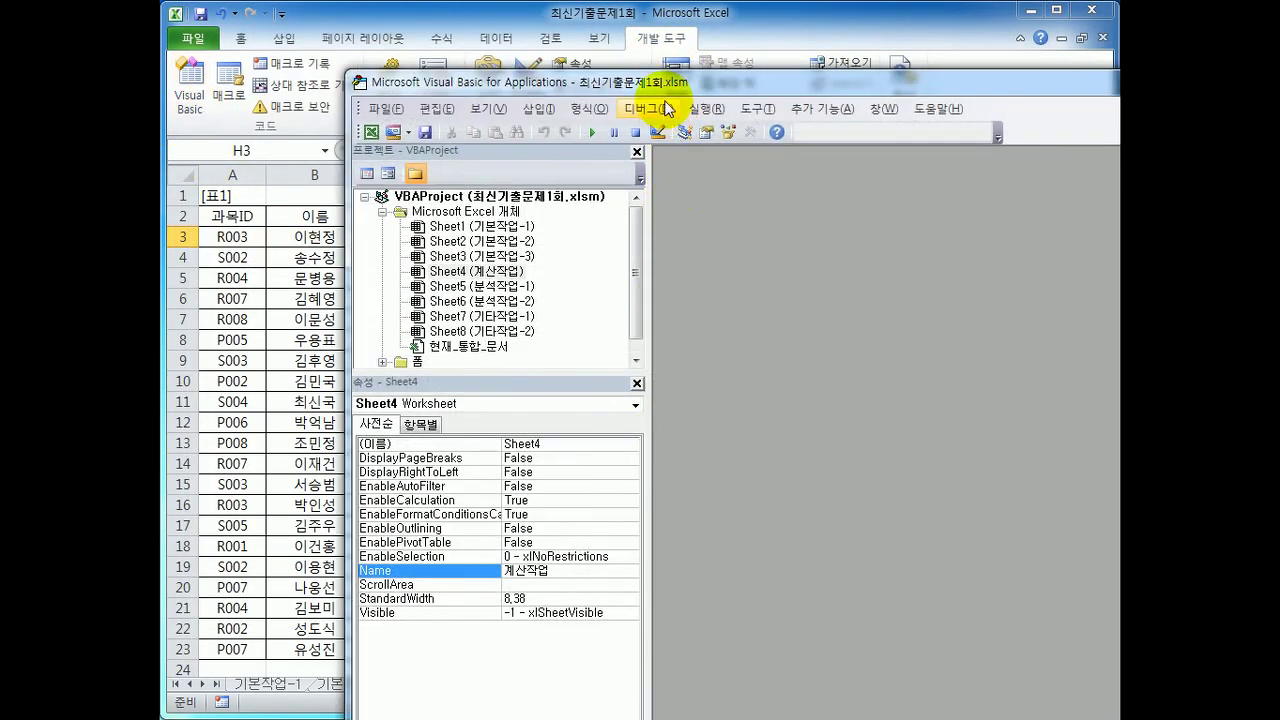
Insert a new module and enter the function header for fn총점 with the arguments 과제, 출석, 중간, 기말.
left_click_drag(660, 85, 474, 14)
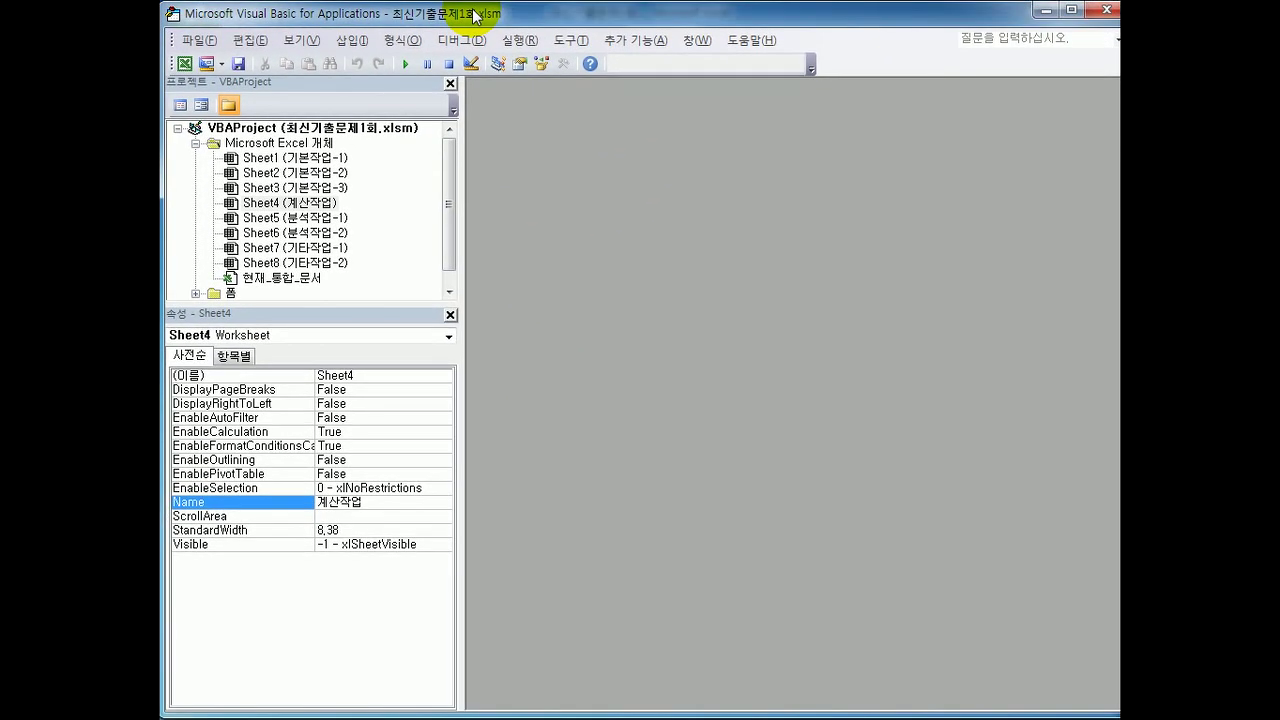
left_click(364, 44)
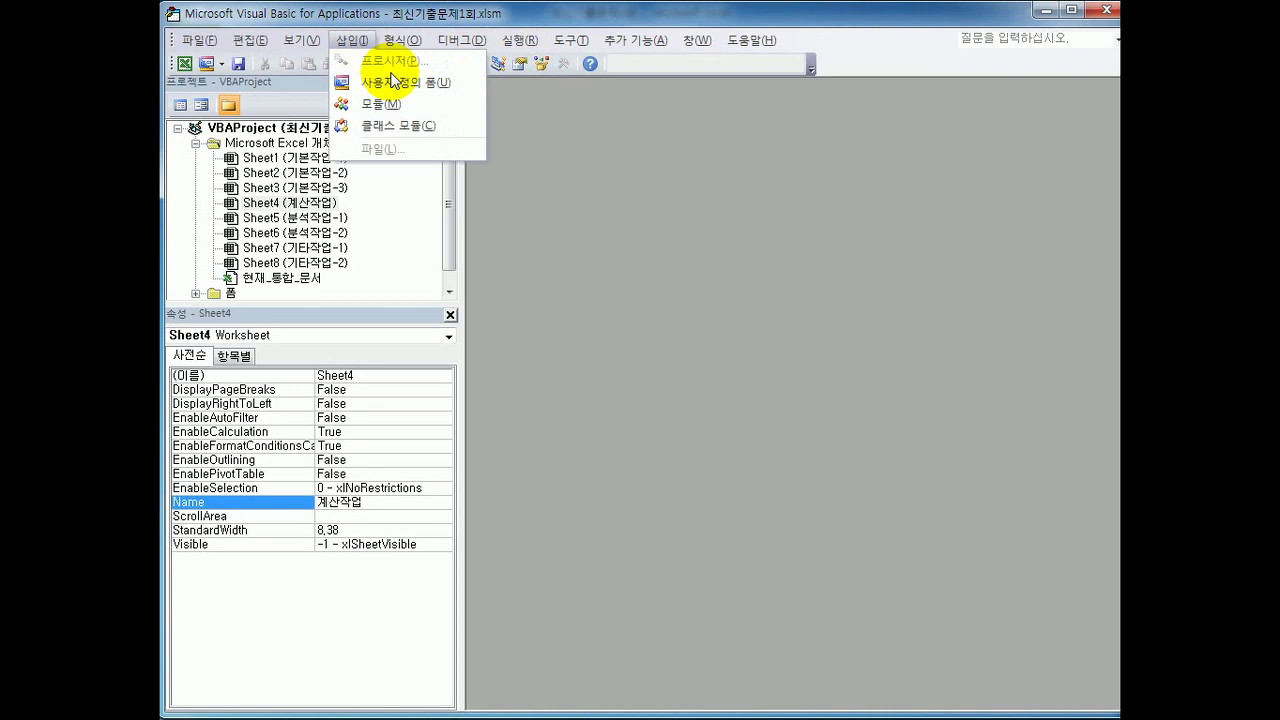
left_click(399, 107)
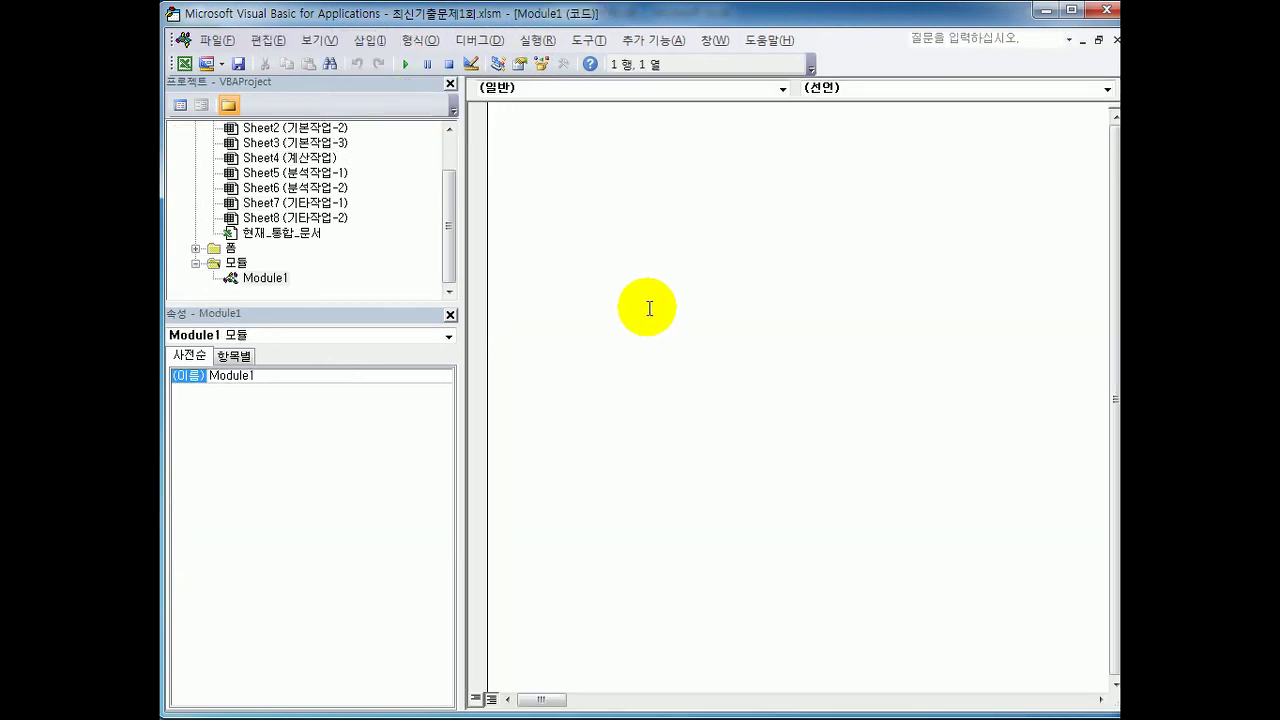
type("pubic function fn총점(")
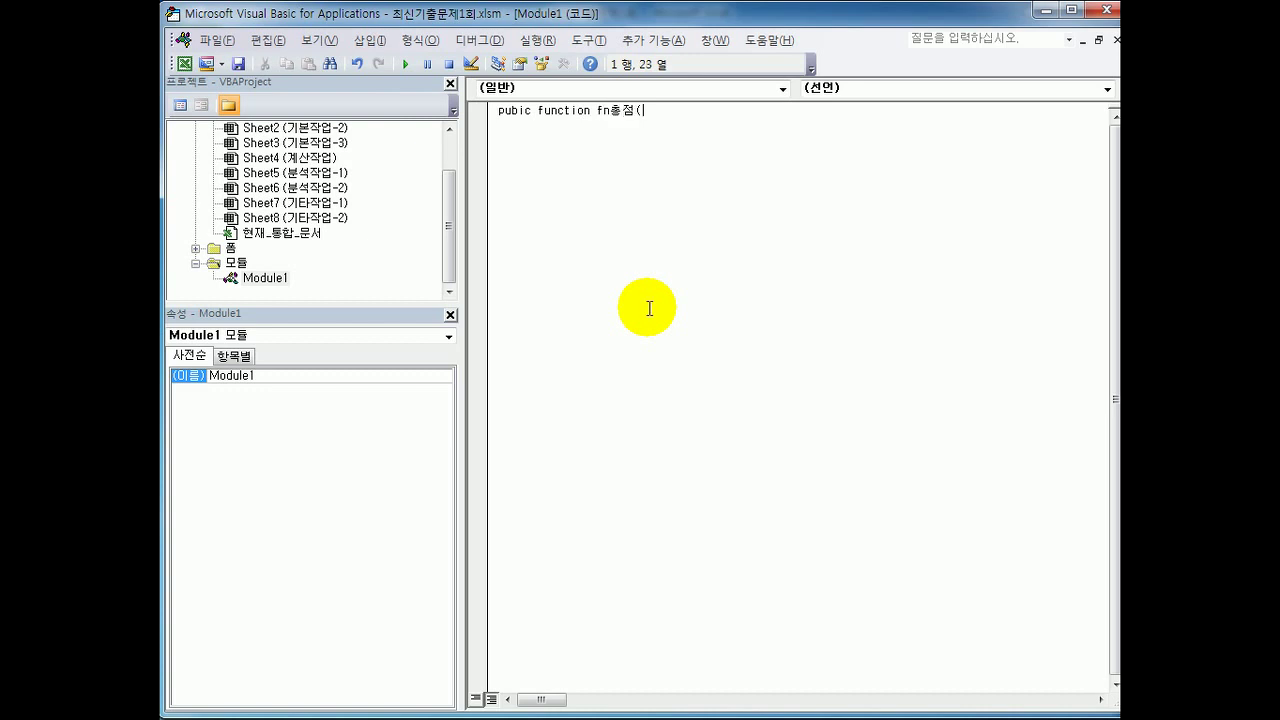
type("과제, 출석, 중간, 기말)")
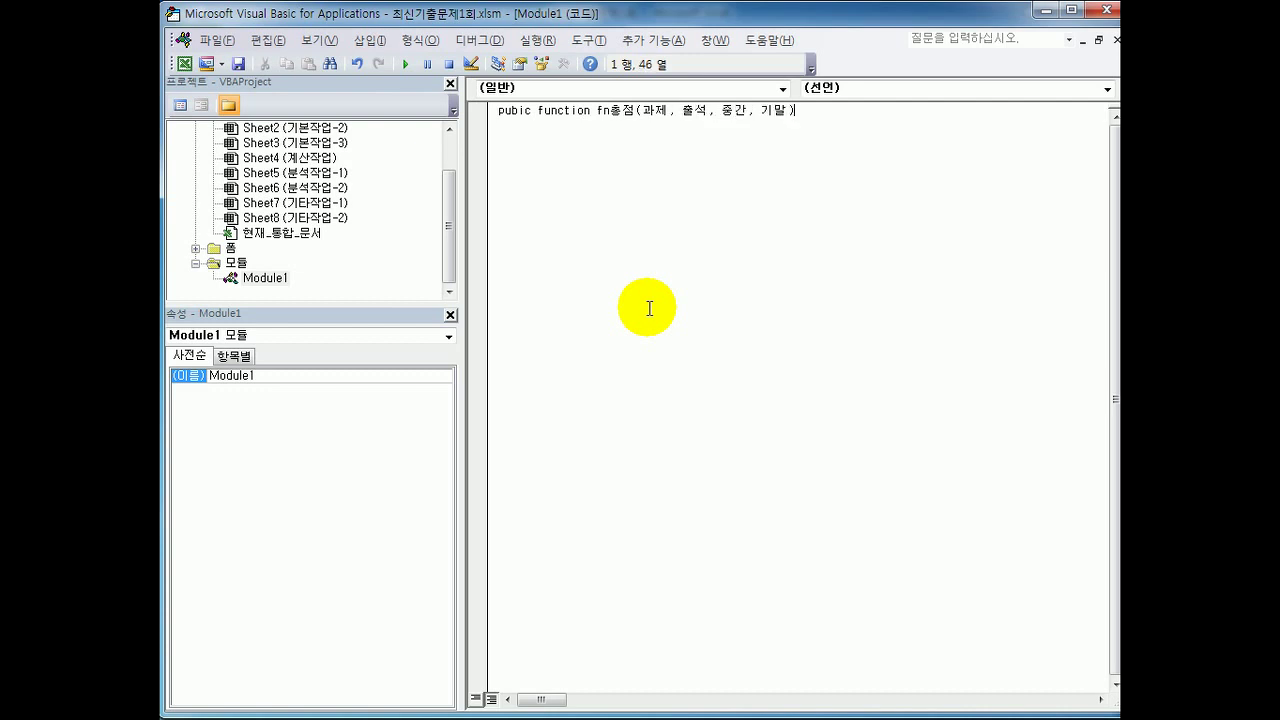
key("Return")
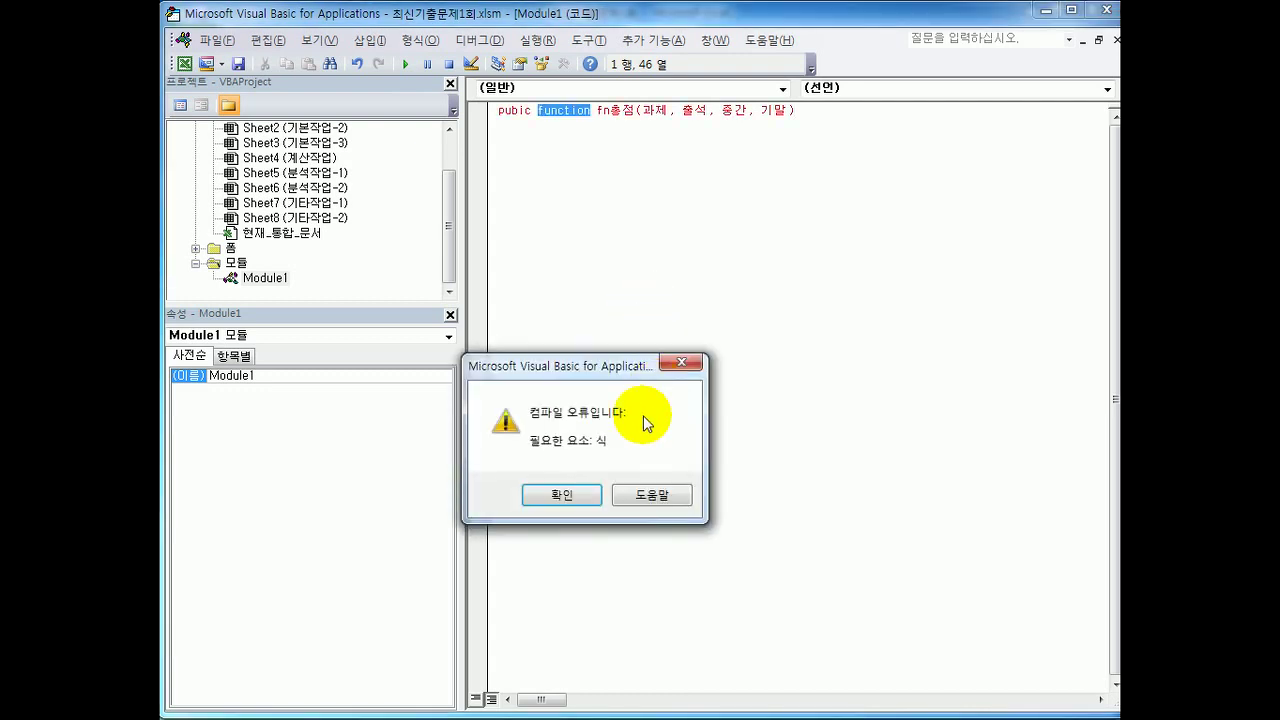
left_click(590, 507)
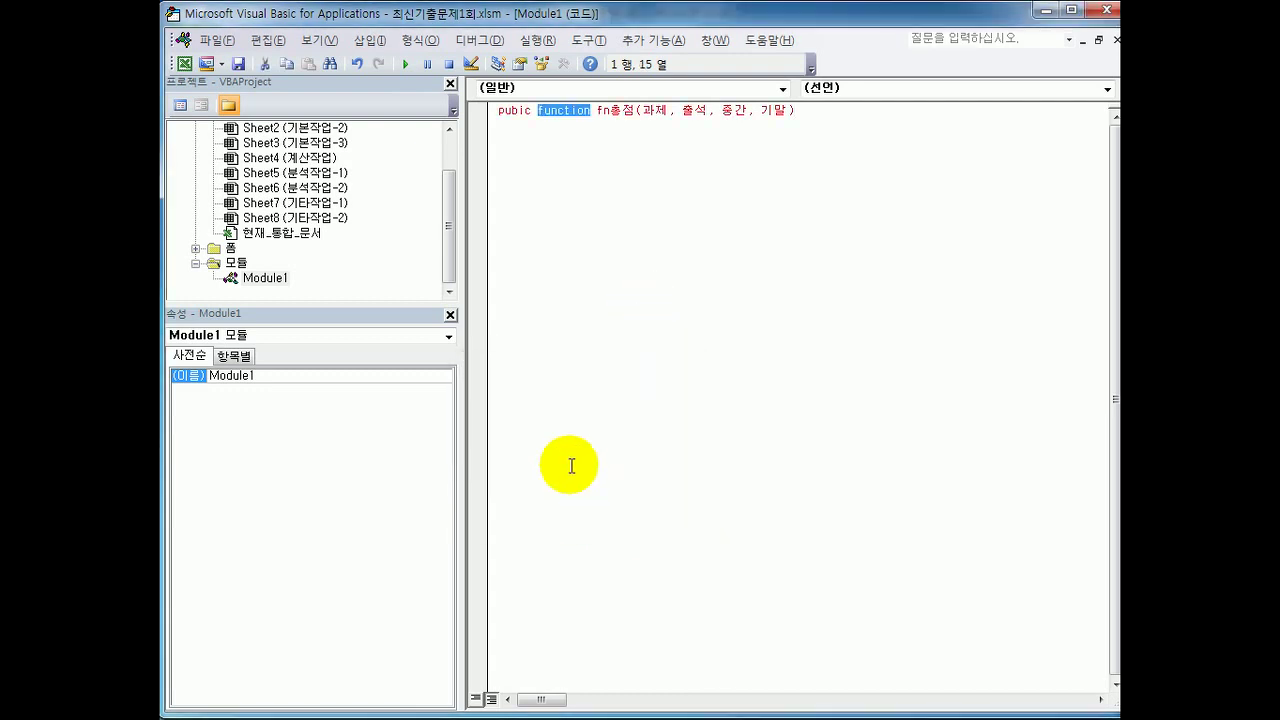
Correct the misspelled "pubic" to "Public" in the fn총점 header and complete the function declaration.
left_click(547, 122)
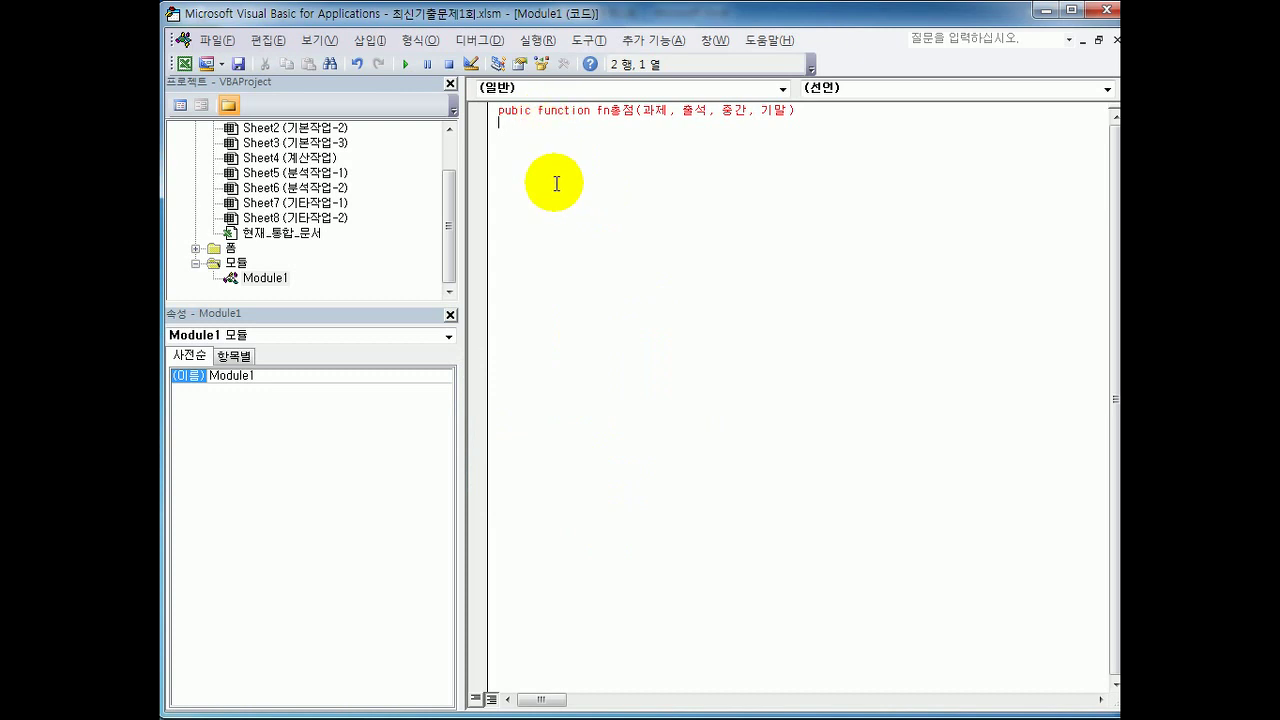
left_click(588, 112)
left_click(552, 112)
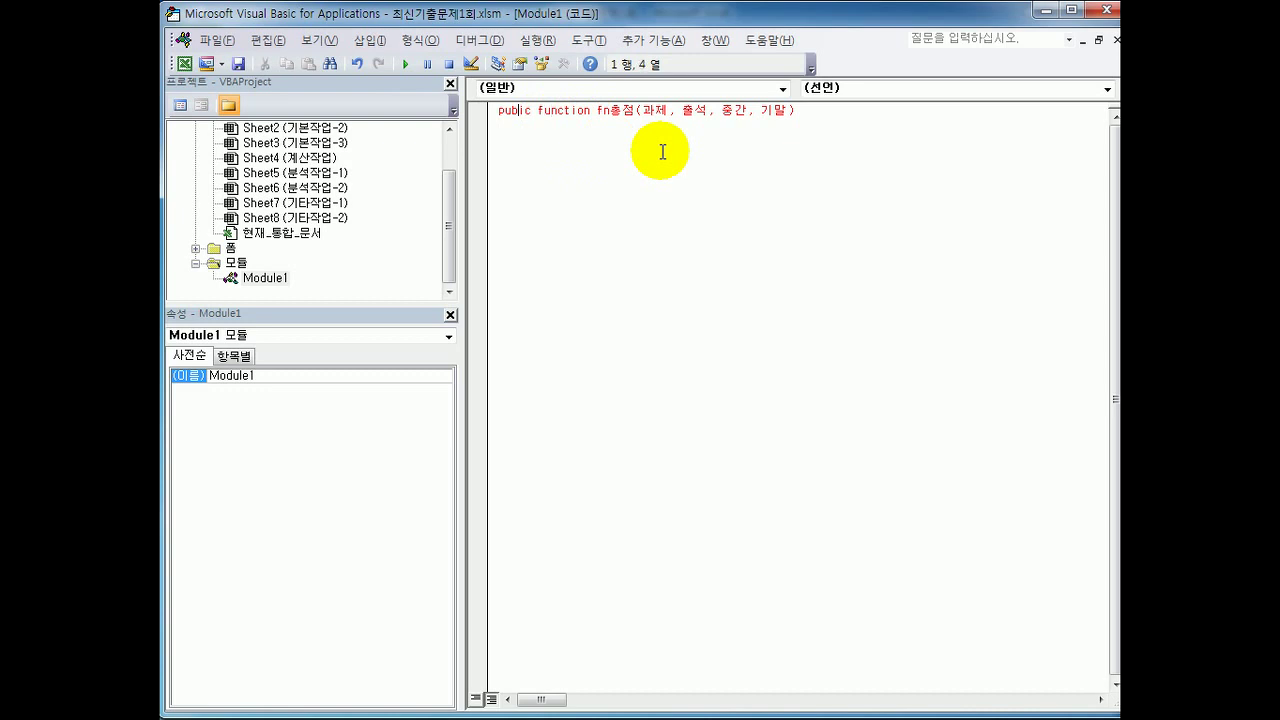
type(";")
key("BackSpace")
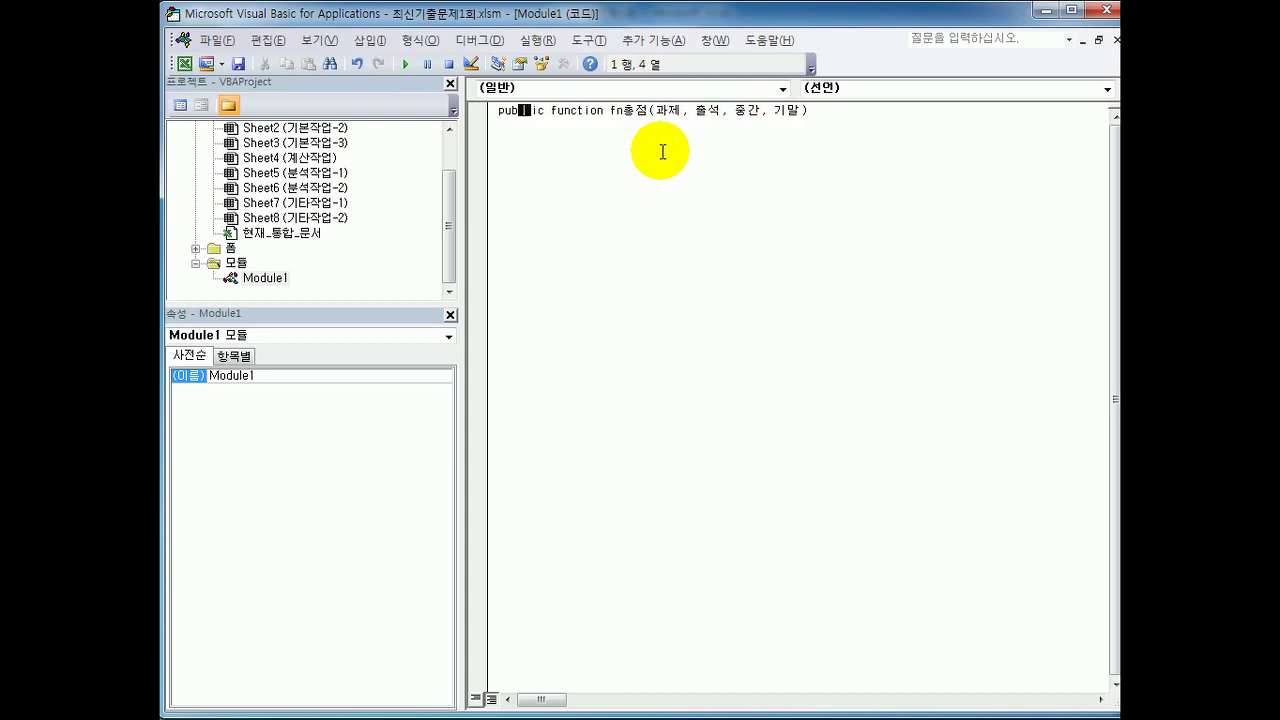
type("l")
key("End")
key("Return")
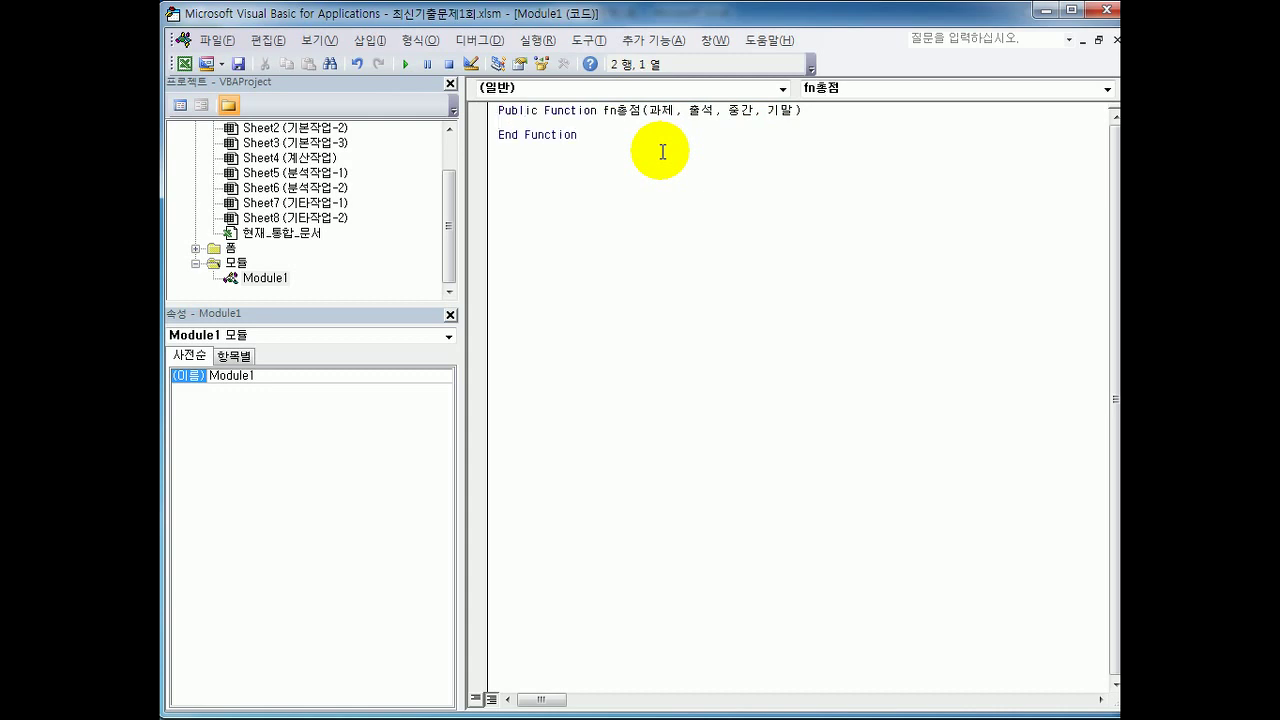
Enter the statement fn총점 = 과제 + 출석 + 중간 + 기말 + 추가점수 in the function body.
left_click(614, 130)
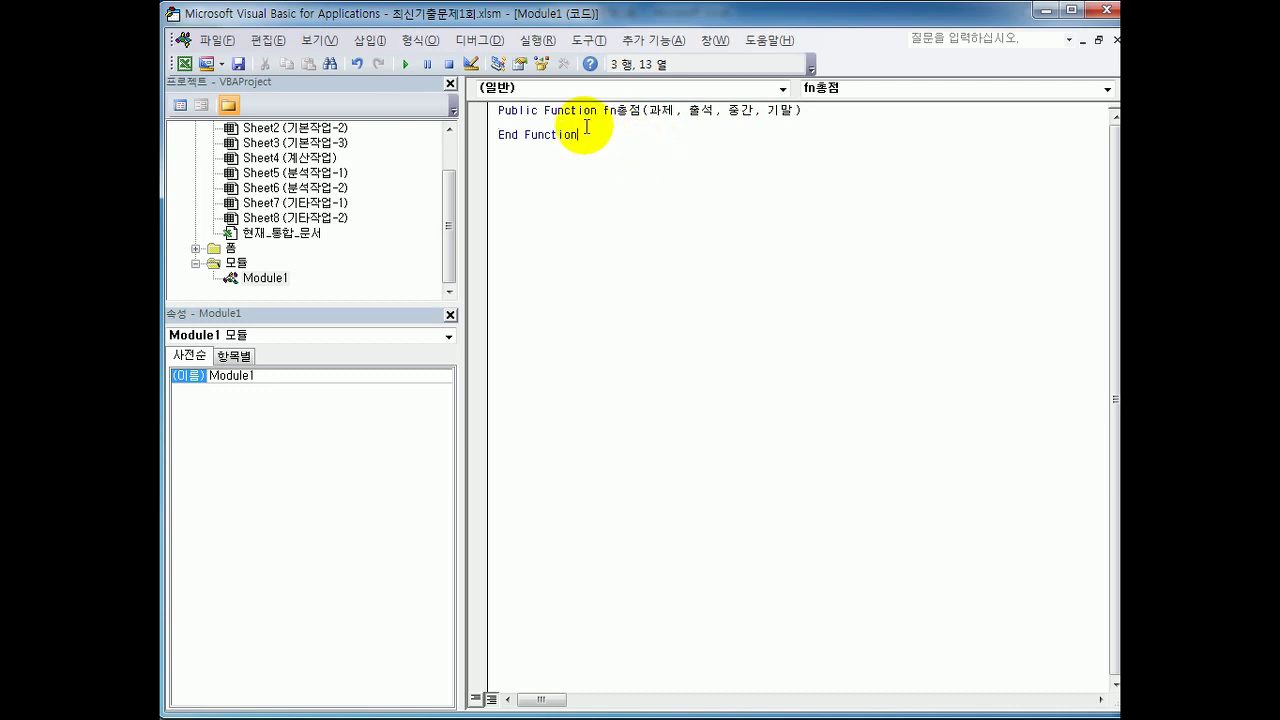
left_click(598, 128)
key("Return")
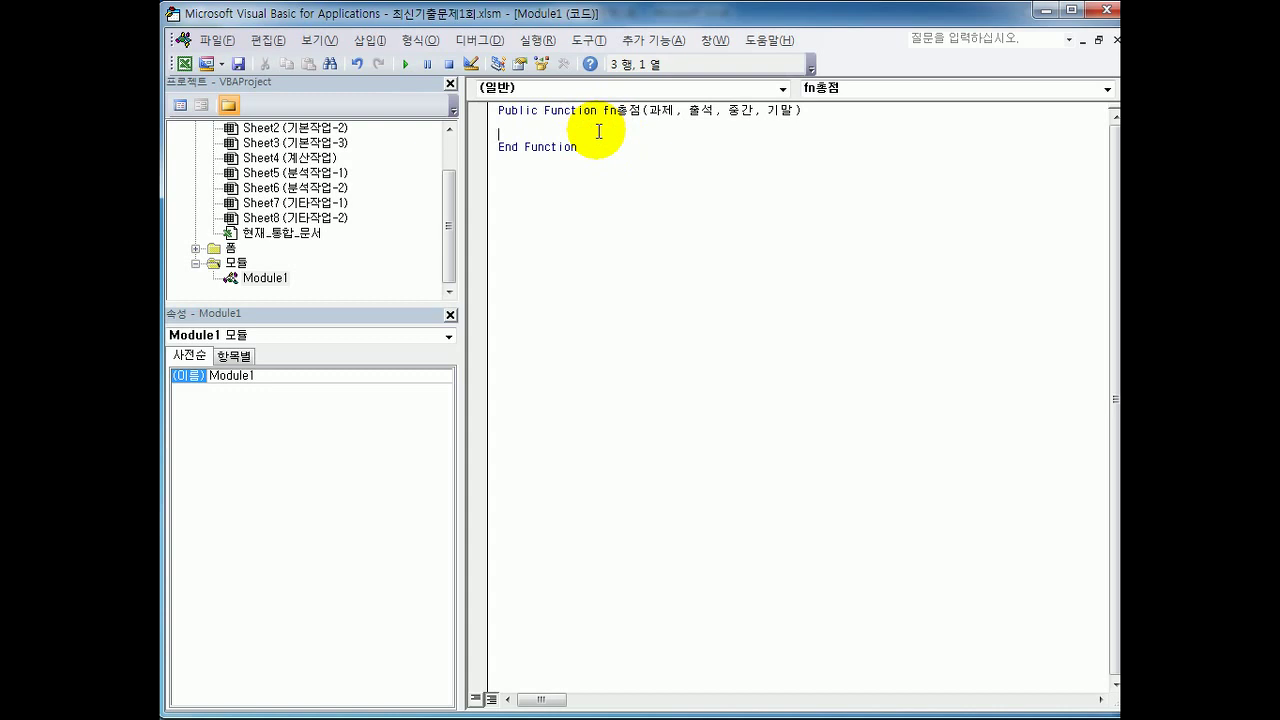
type("f")
type("n총ㅈ")
type("ㅓㅁ = ")
type("과제 + 출")
type("석 + 기말")
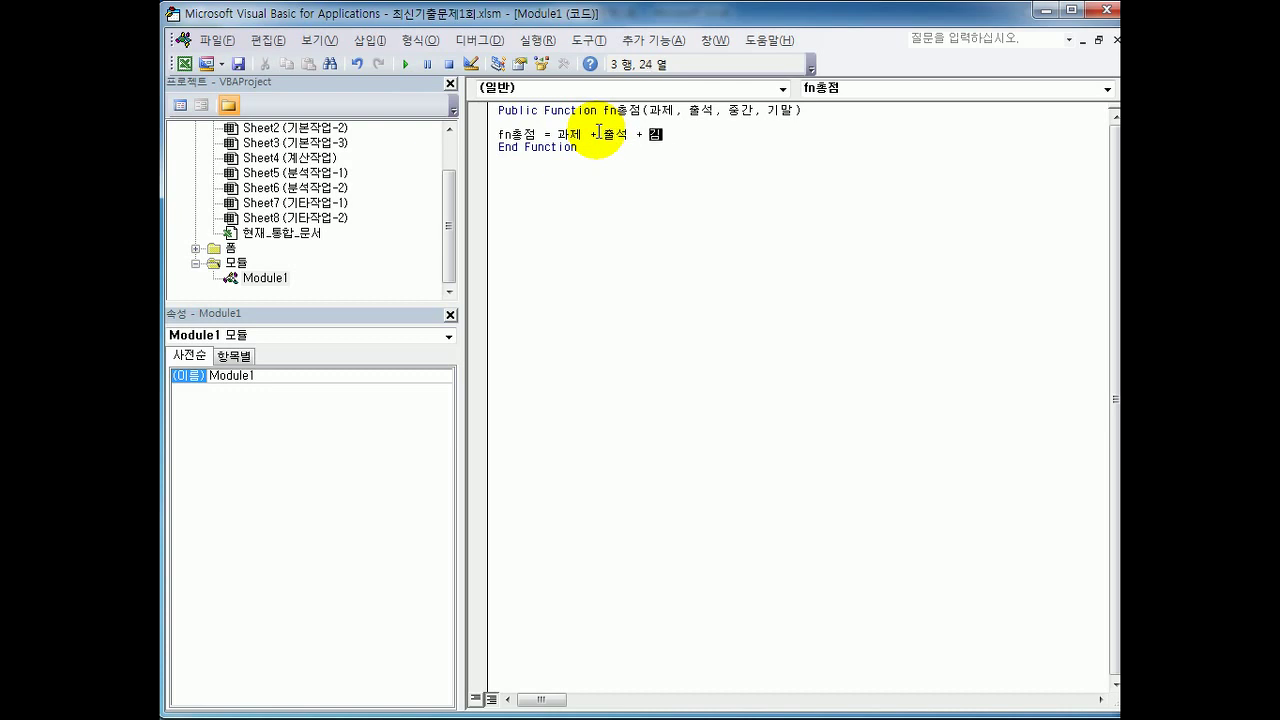
key("BackSpace")
key("BackSpace")
key("BackSpace")
key("BackSpace")
type("중간 + 기말 + 추가점수")
key("Return")
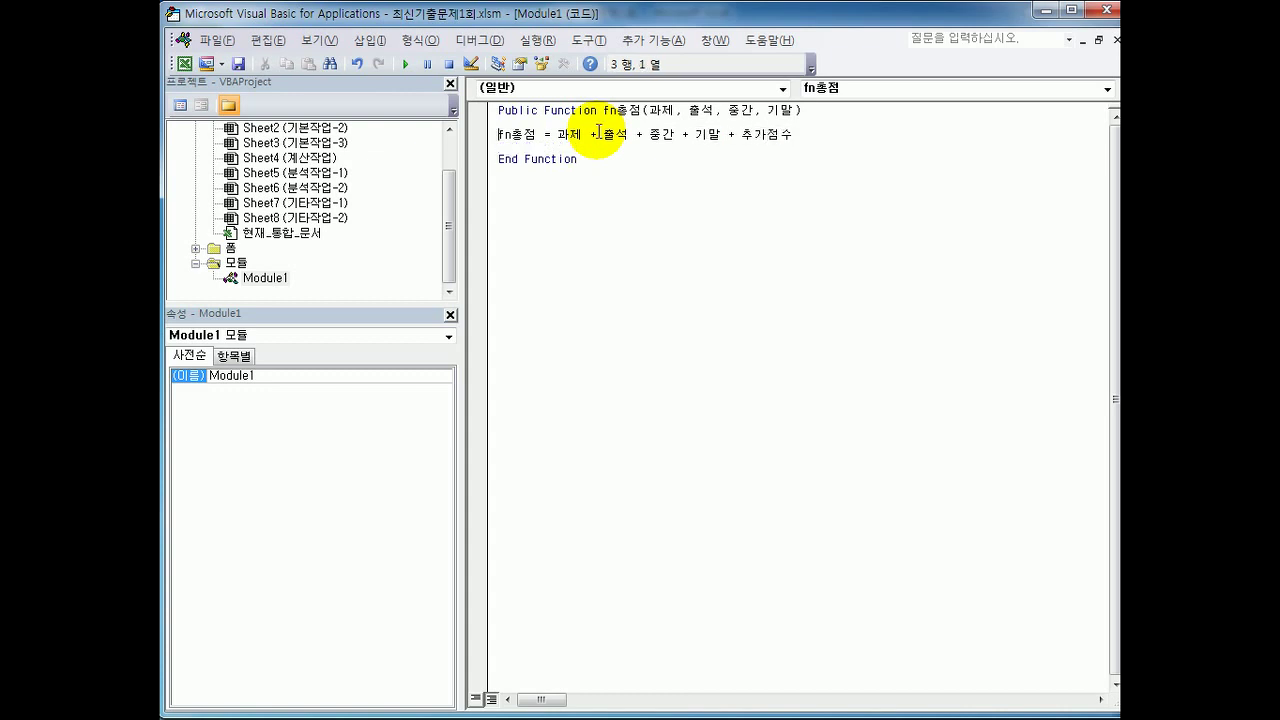
Add the condition If 중간 >= 20 And 기말 >= 20 Then above the fn총점 assignment and indent the assignment.
key("Up")
key("Return")
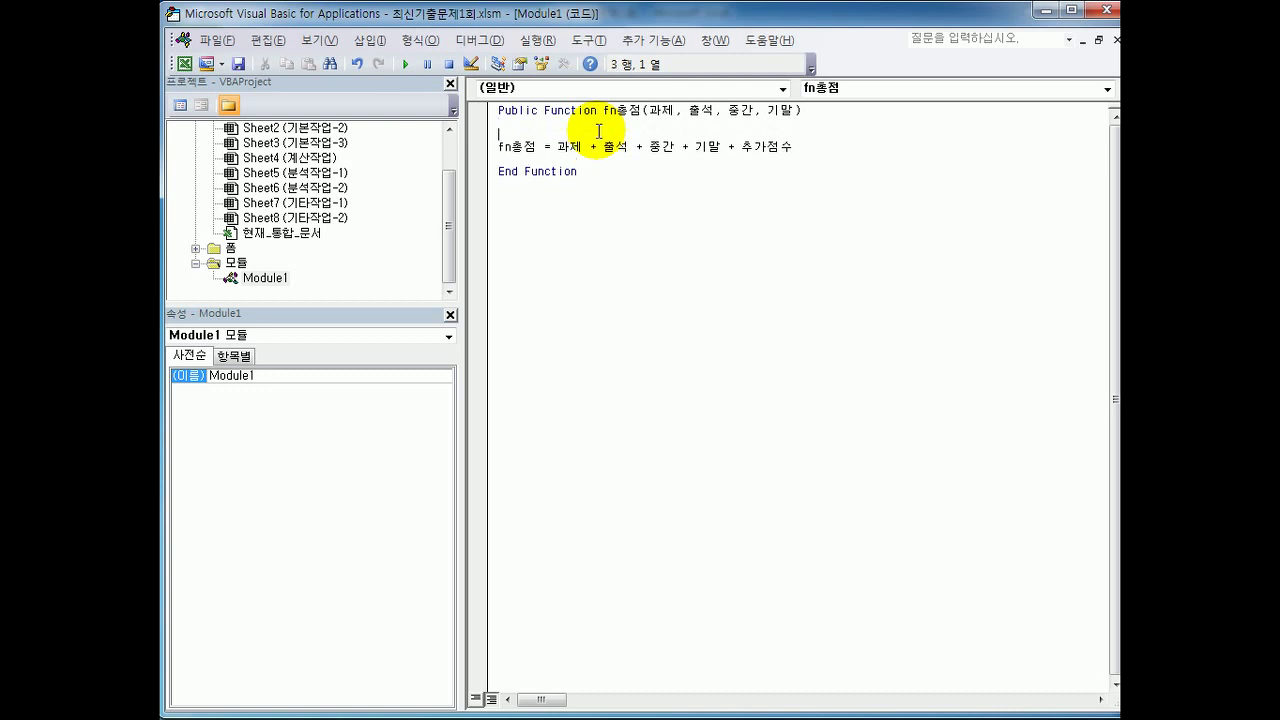
type("if 중간 >= 20")
key("BackSpace")
type("and 기말 >=")
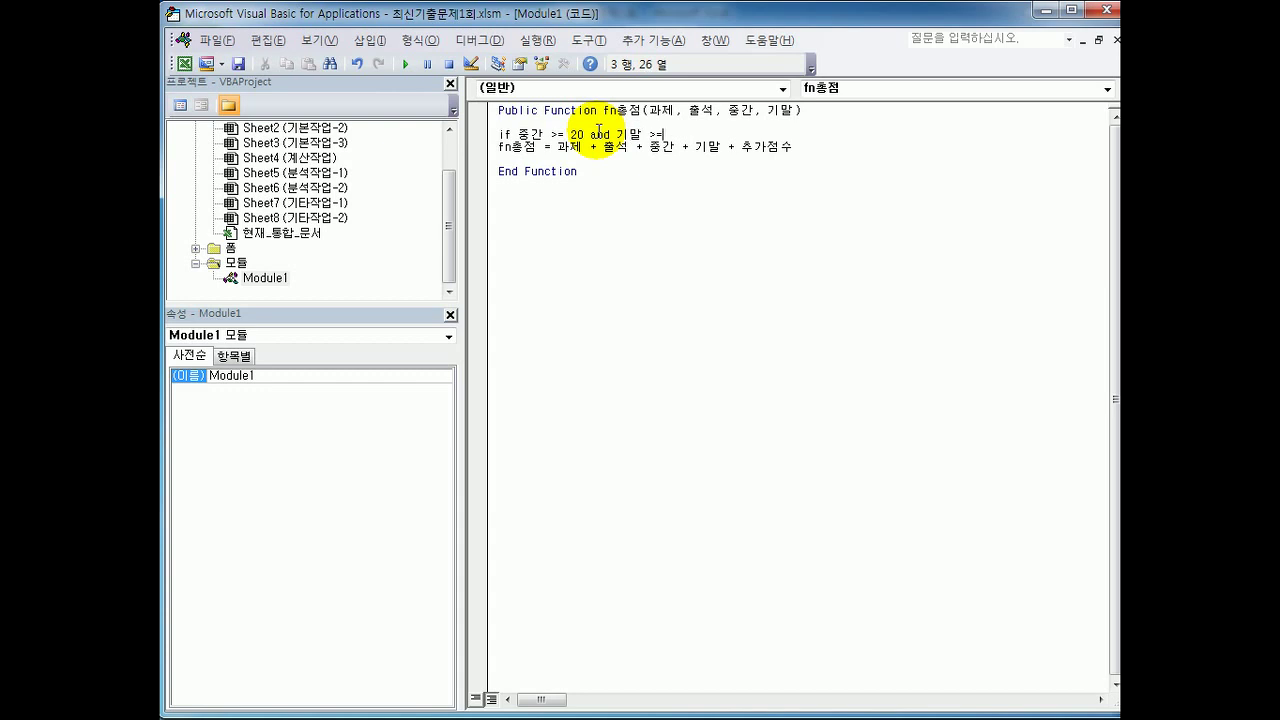
type("20 then")
key("Right")
key("Tab")
Replace 추가점수 at the end of the fn총점 assignment with 3.
key("End")
key("Left")
key("Left")
key("Left")
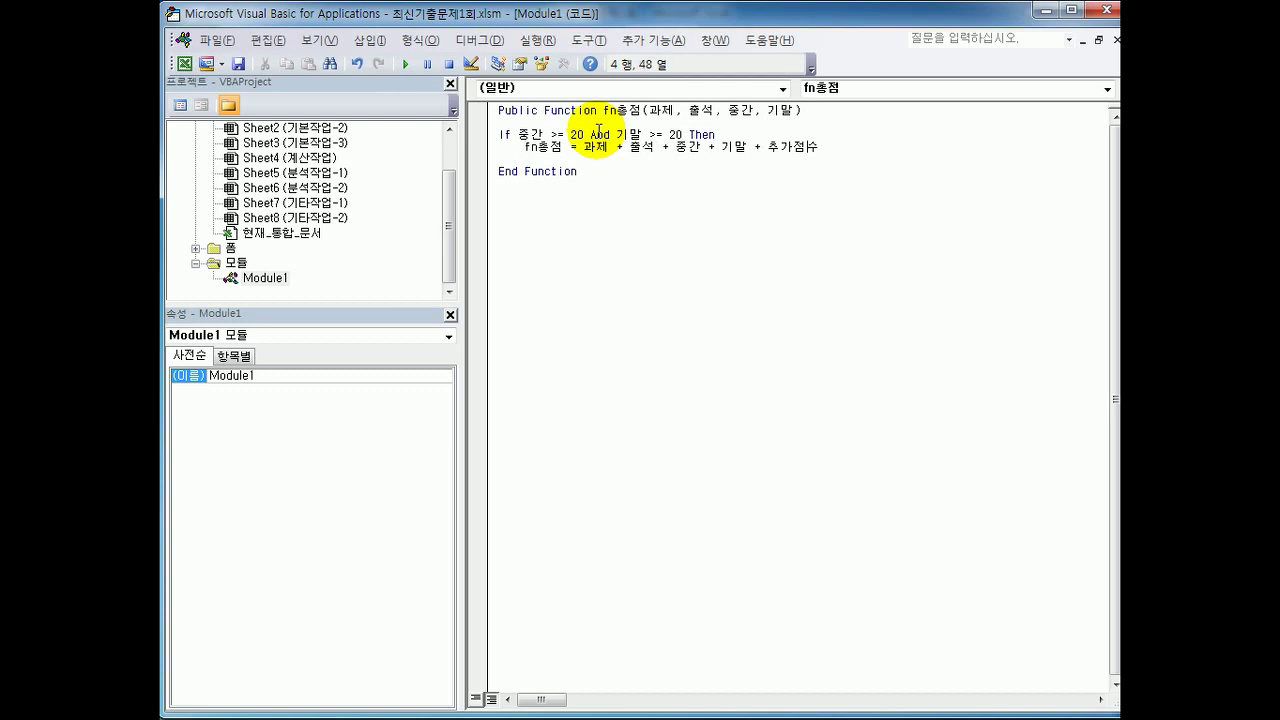
key("shift+Left")
key("shift+End")
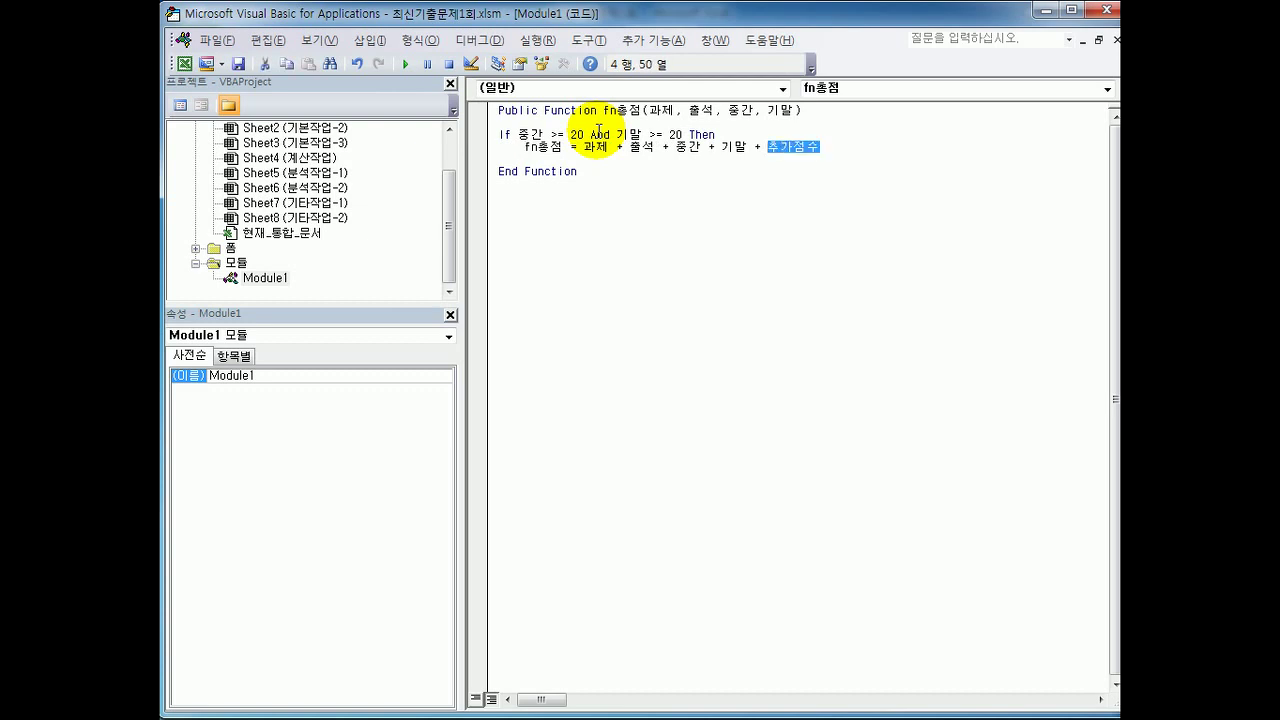
type("3")
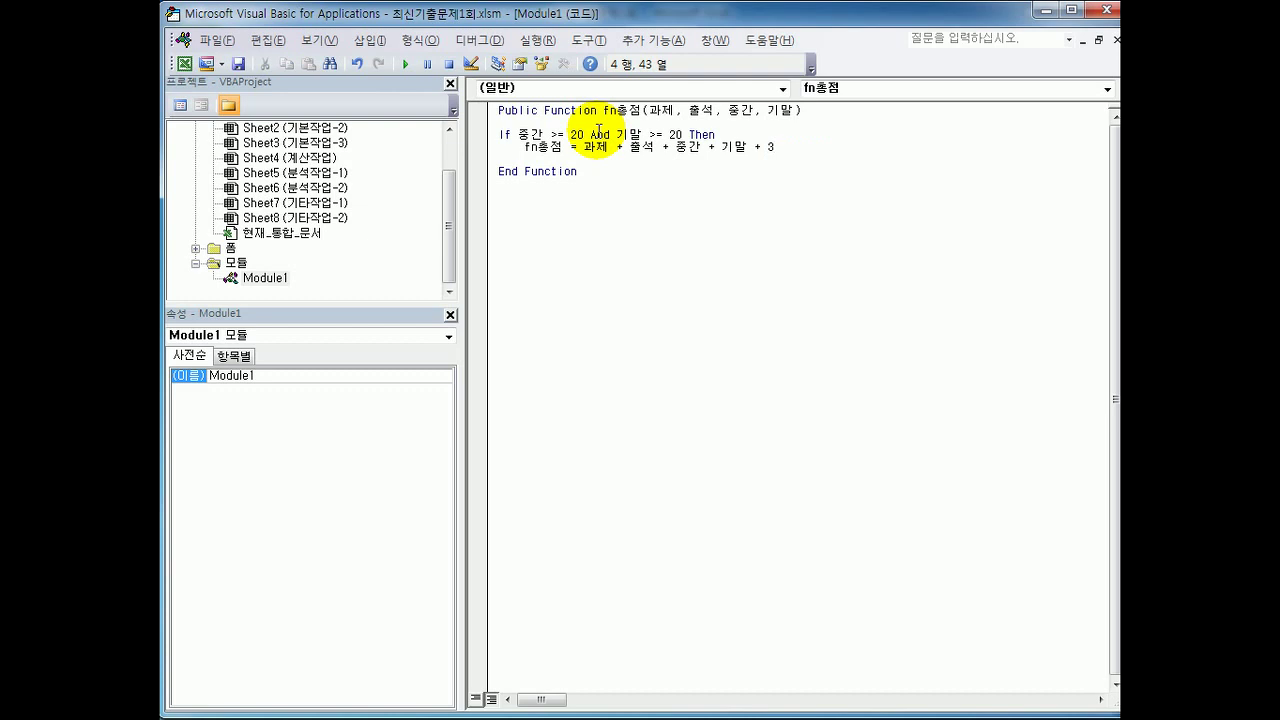
Add an Else branch with a copy of the assignment, reduced to fn총점 = 과제 + 출석 + 중간 + 기말.
key("Return")
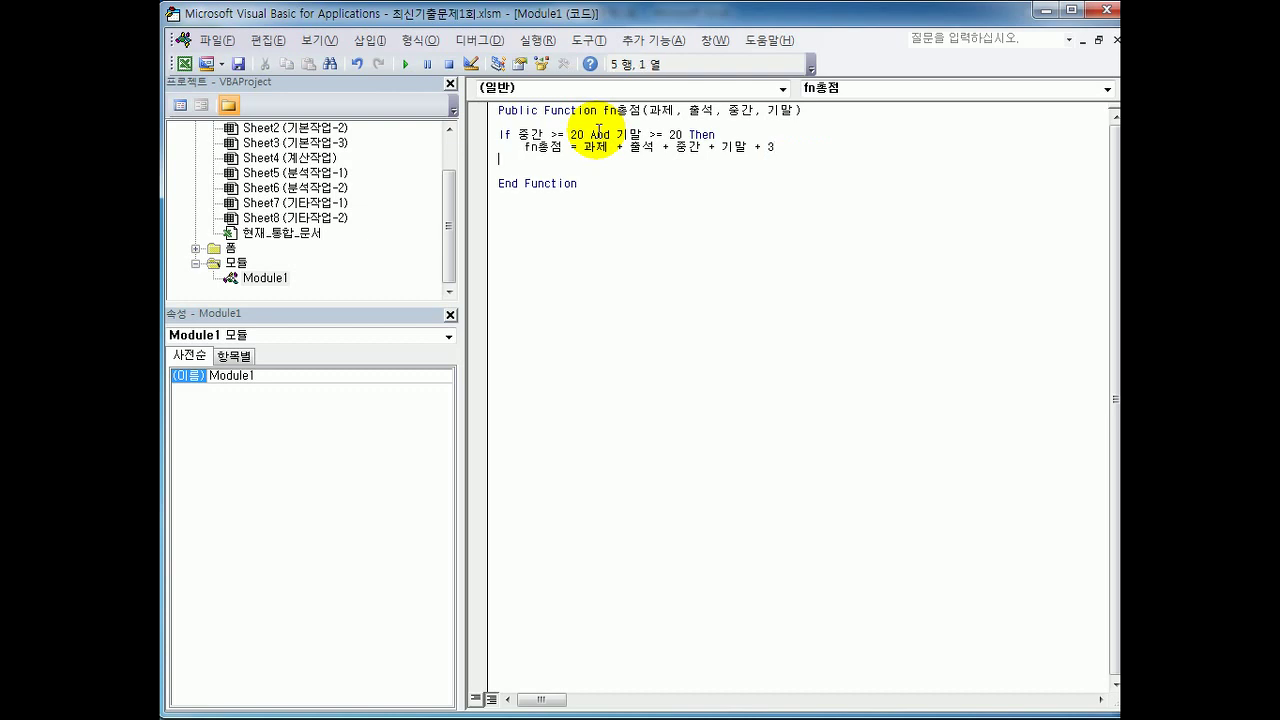
type("else")
key("Return")
key("Tab")
key("Up")
key("shift+End")
key("ctrl+c")
key("Down")
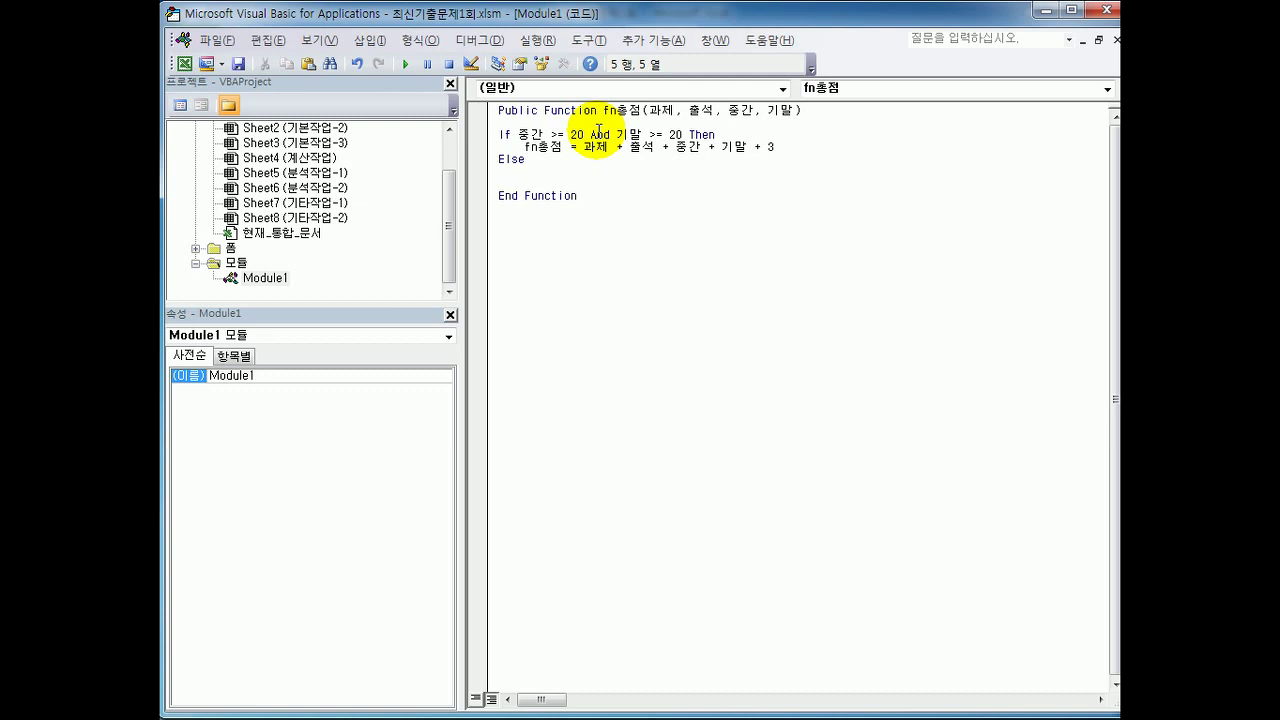
key("ctrl+v")
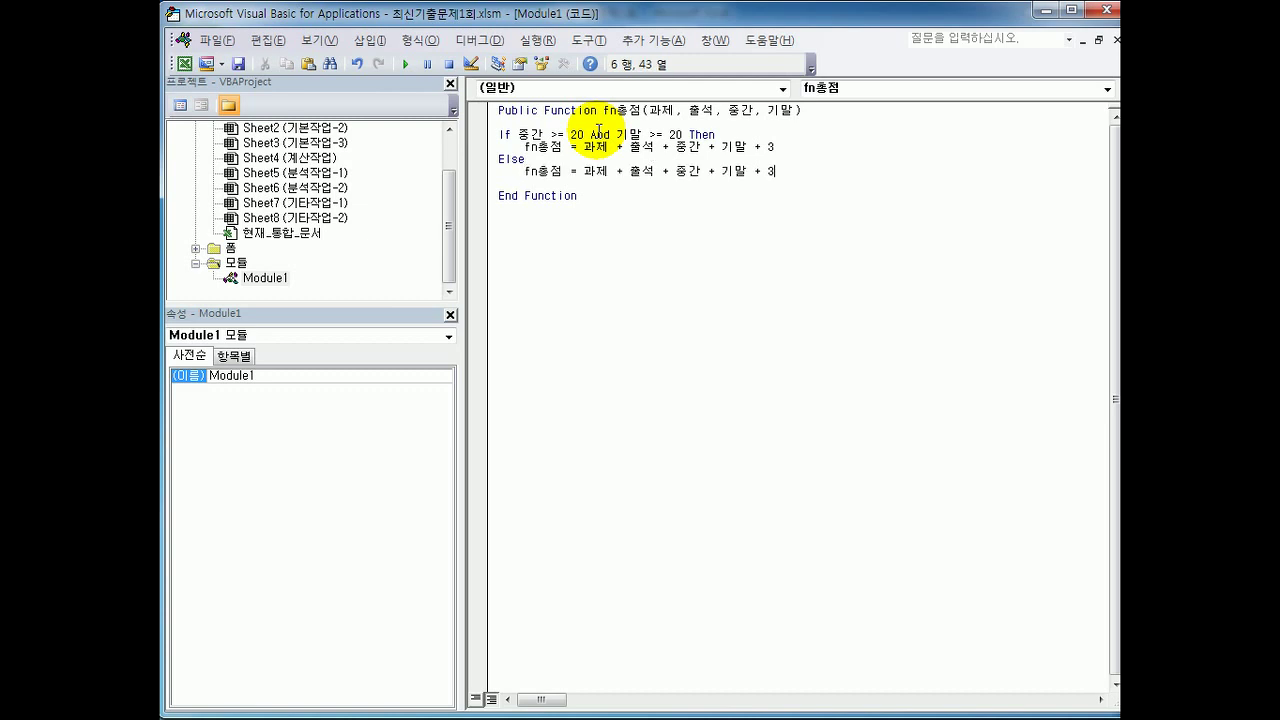
key("BackSpace")
key("BackSpace")
key("BackSpace")
Finish the conditional block with End If, and close the Visual Basic editor to return to the 계산작업 sheet.
key("Return")
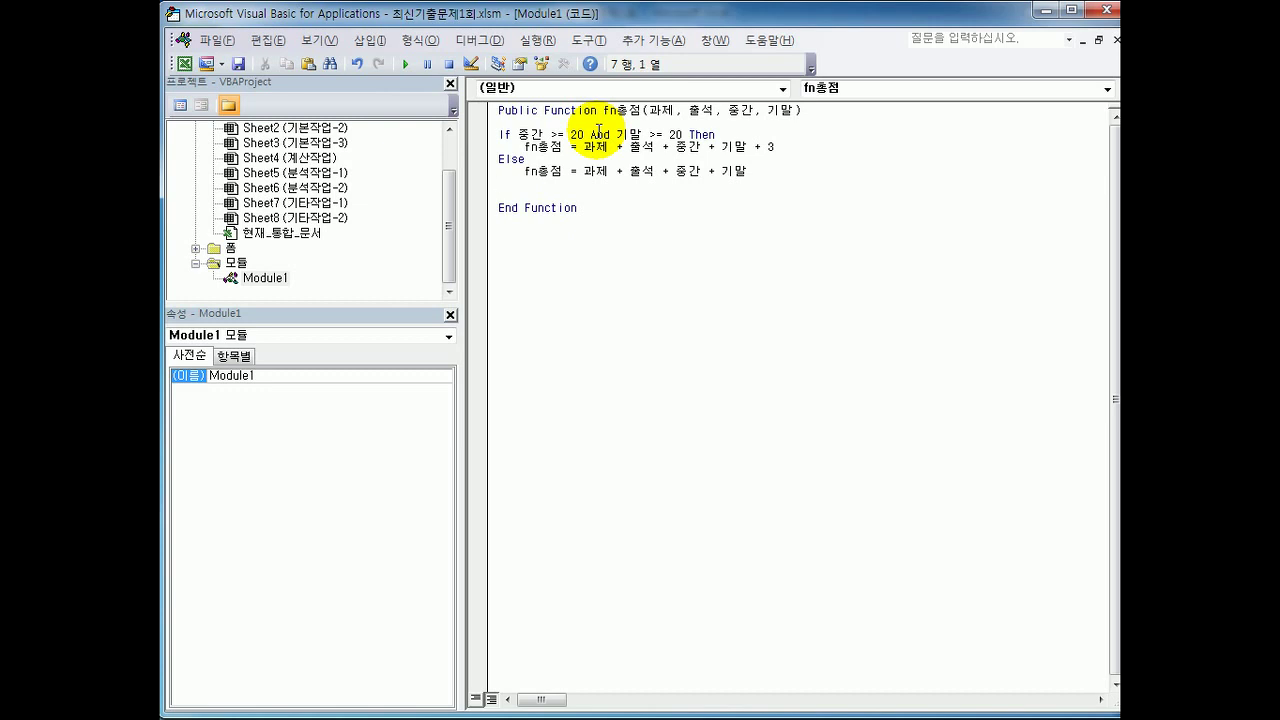
type("end if")
key("Up")
key("Up")
key("Up")
key("Down")
key("Down")
key("Down")
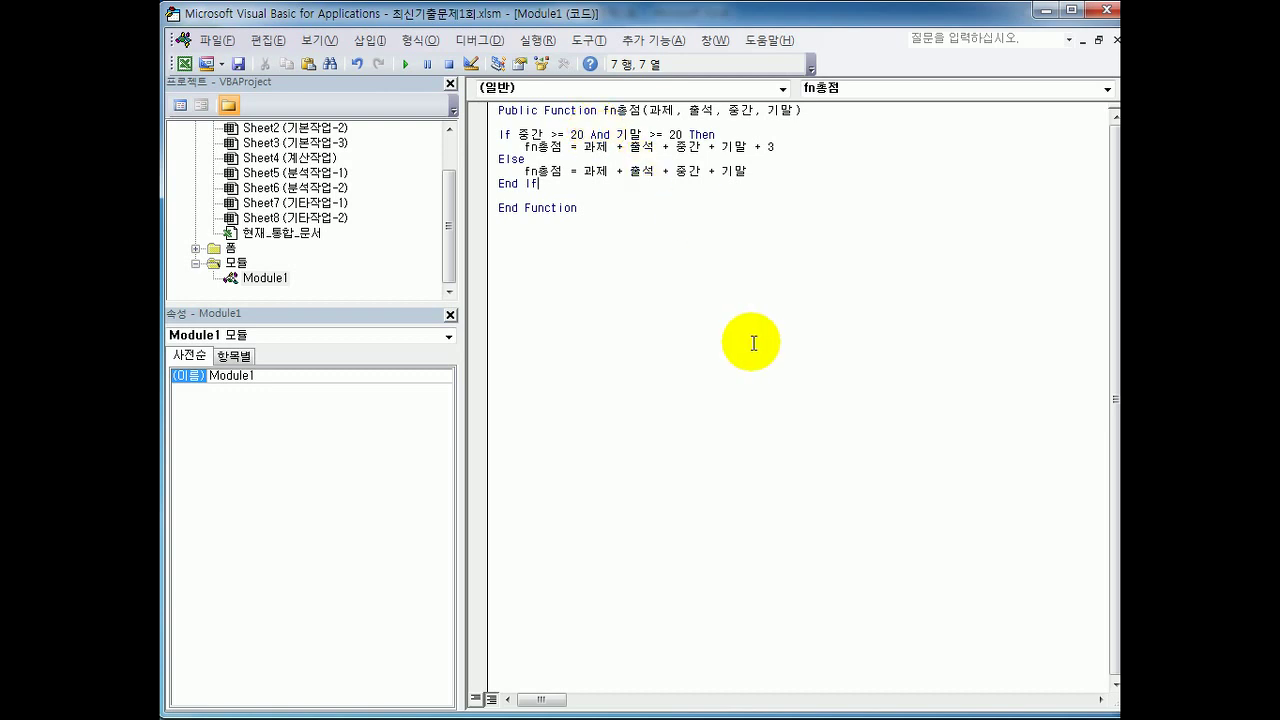
left_click(1105, 10)
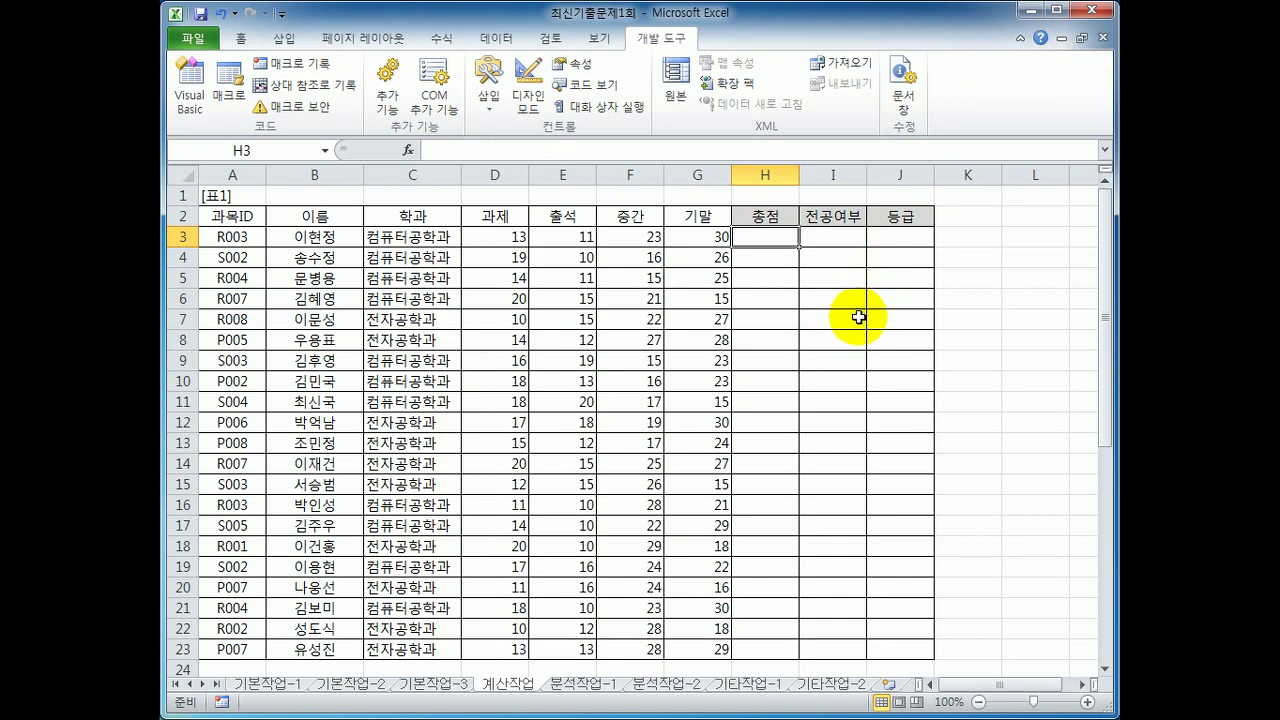
Insert the user-defined (사용자 정의) function fn총점 into cell H3.
left_click(409, 151)
left_click_drag(792, 226, 475, 209)
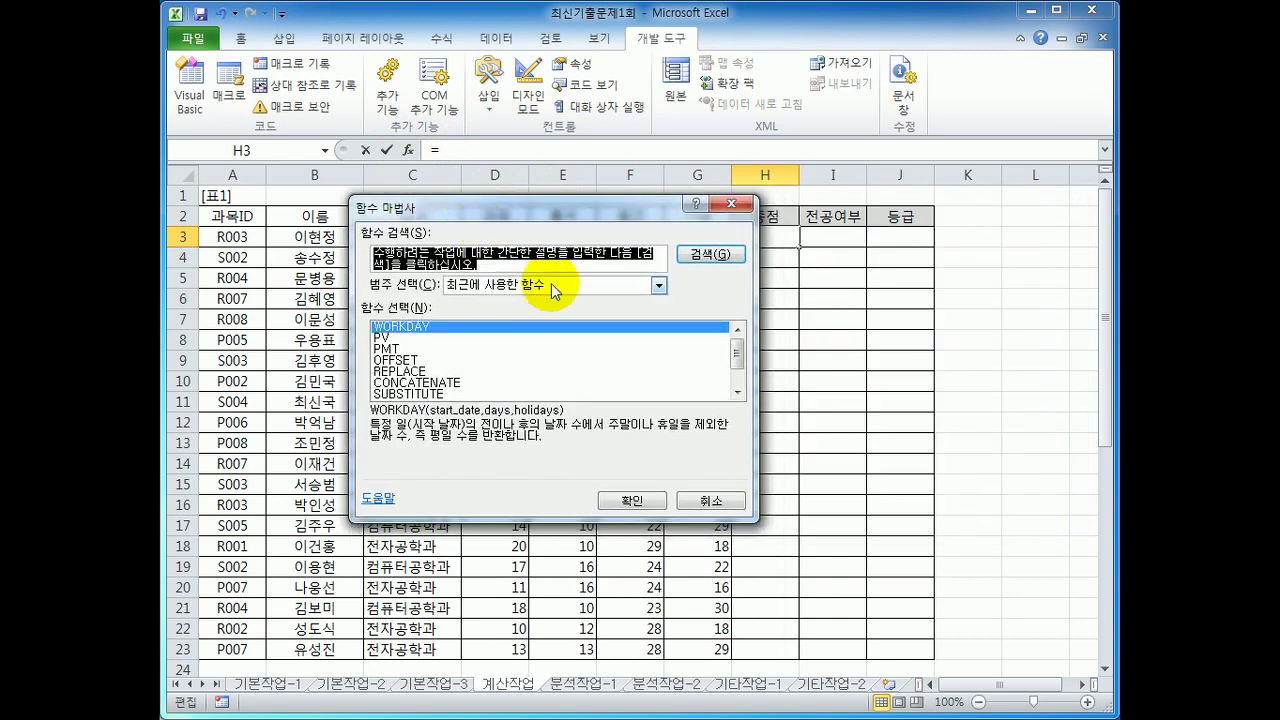
left_click(553, 284)
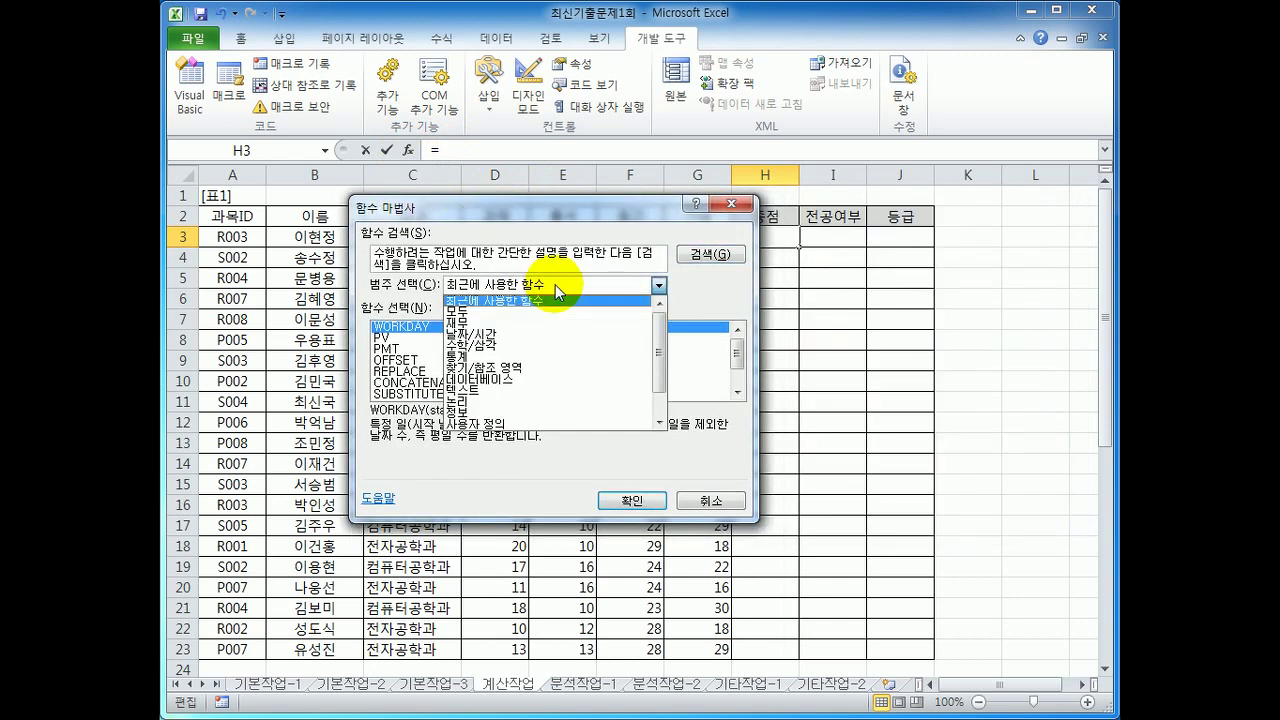
left_click(520, 426)
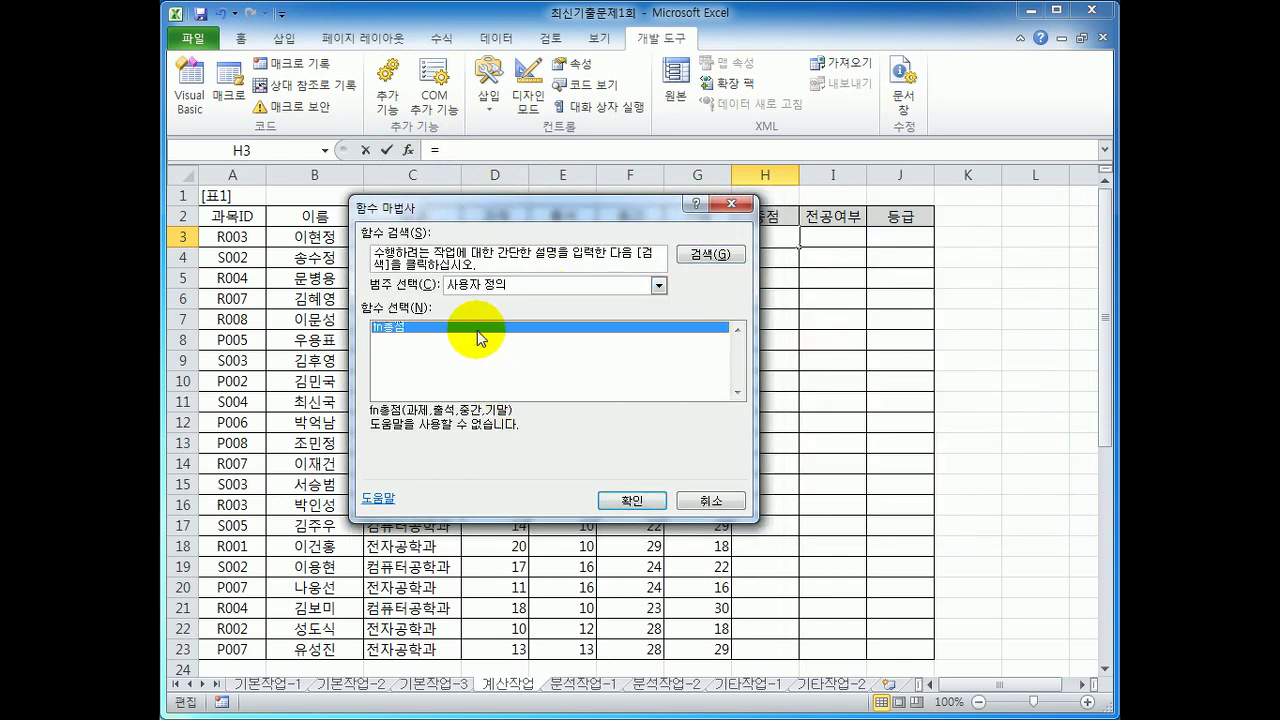
left_click(622, 498)
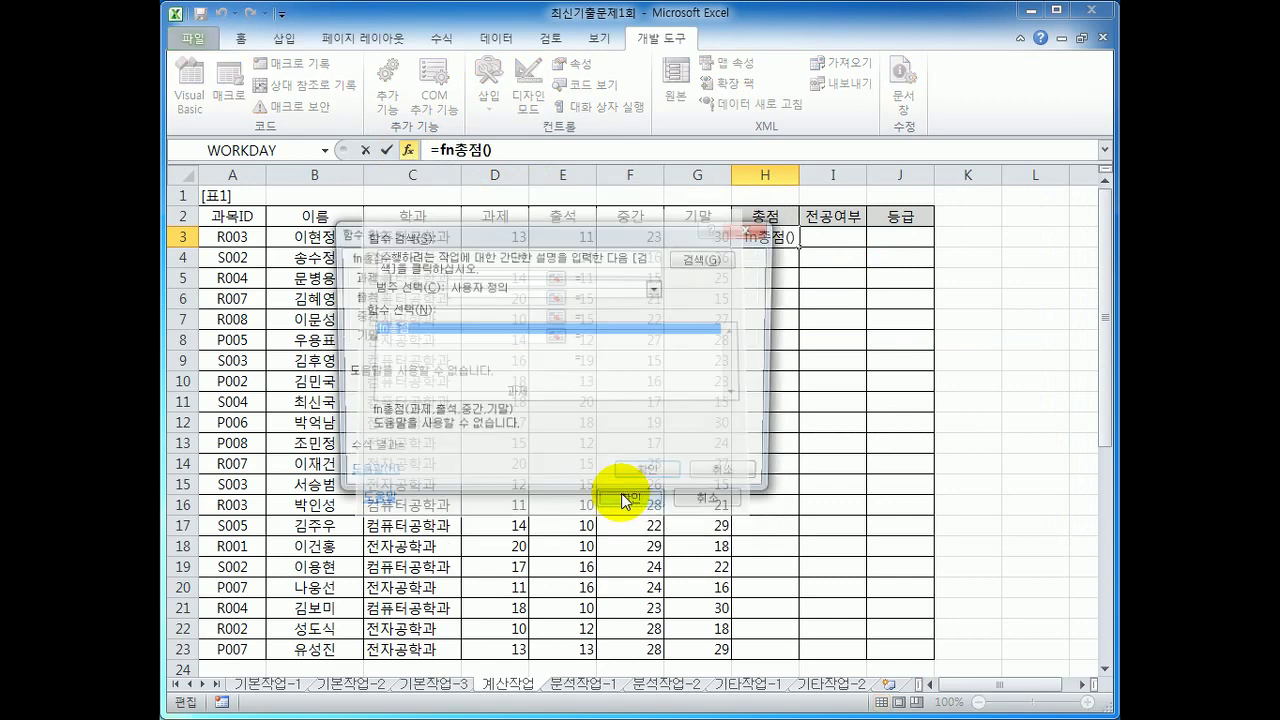
Set the fn총점 arguments to D3 for 과제, E3 for 출석, F3 for 중간 and G3 for 기말, and confirm the formula.
left_click_drag(611, 166, 634, 300)
left_click(508, 237)
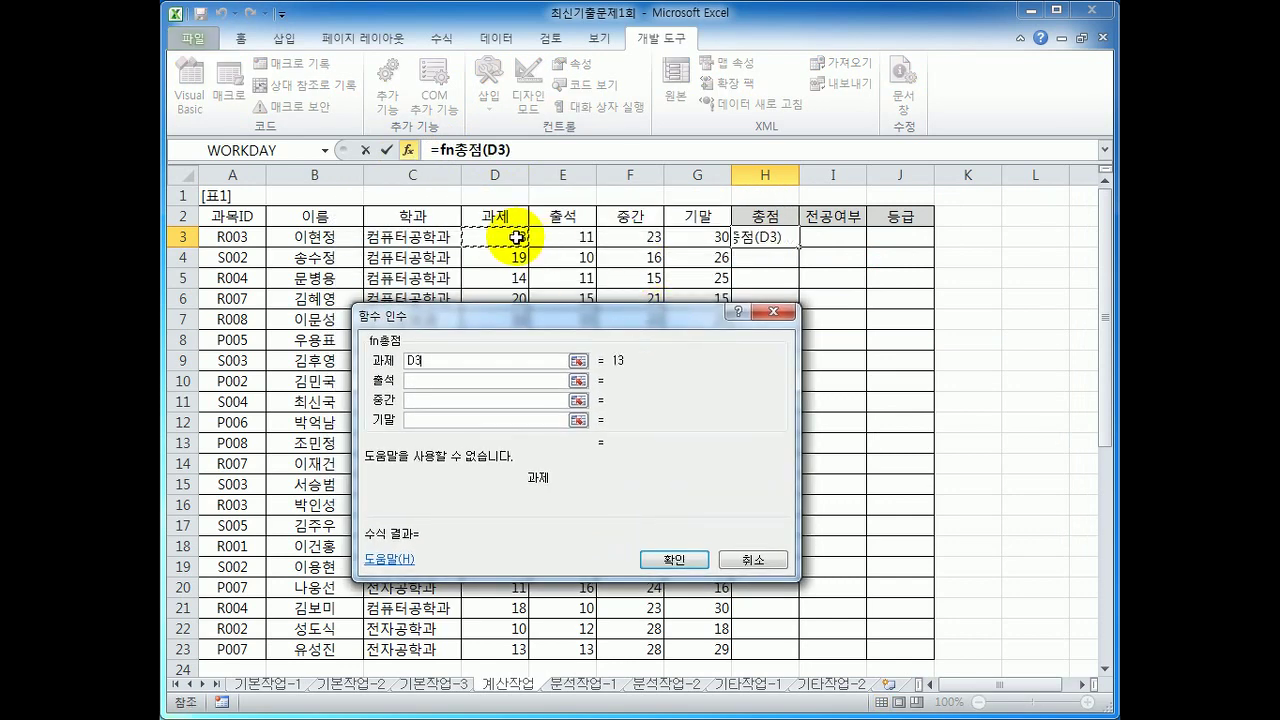
left_click(457, 380)
left_click(560, 236)
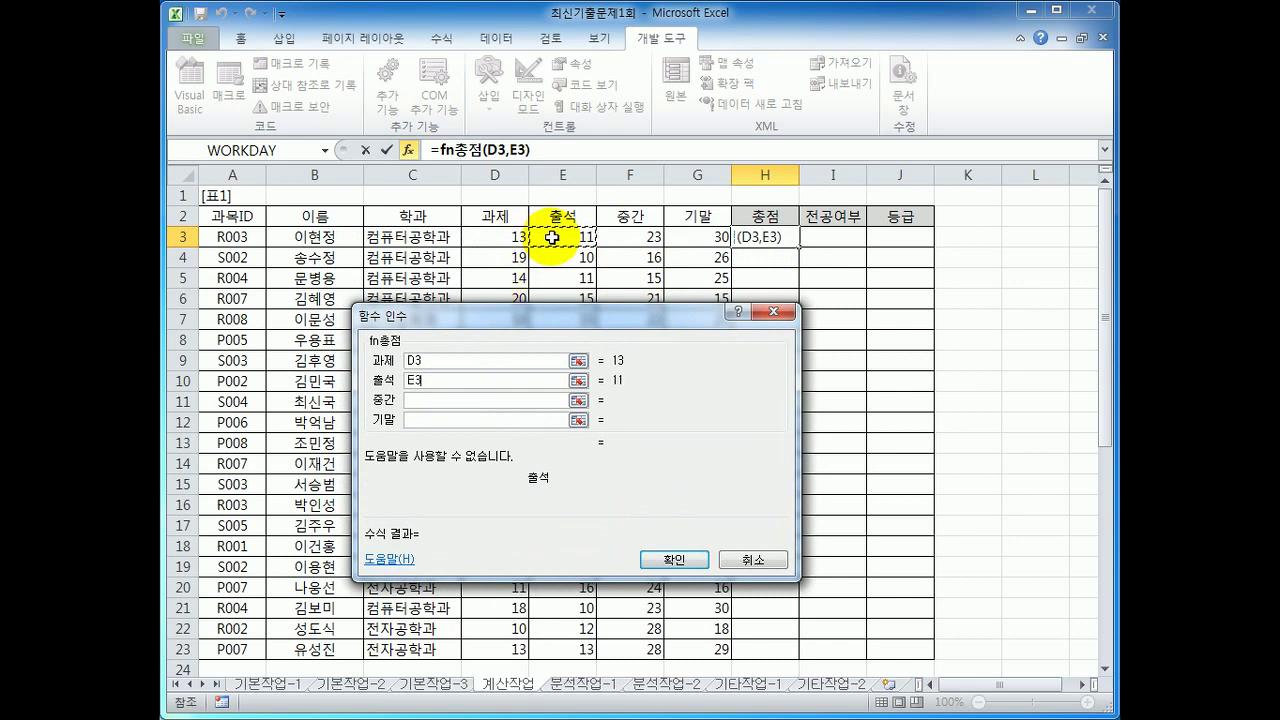
left_click(469, 399)
left_click(626, 246)
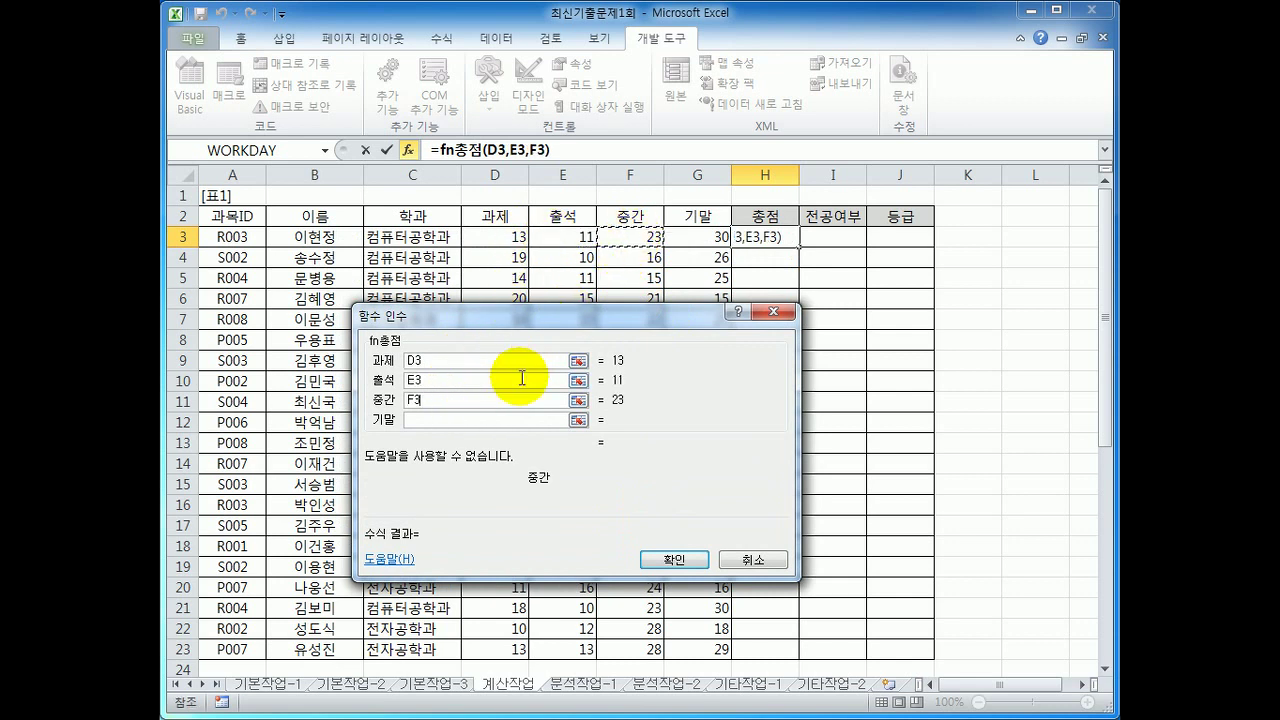
left_click(508, 420)
left_click(689, 236)
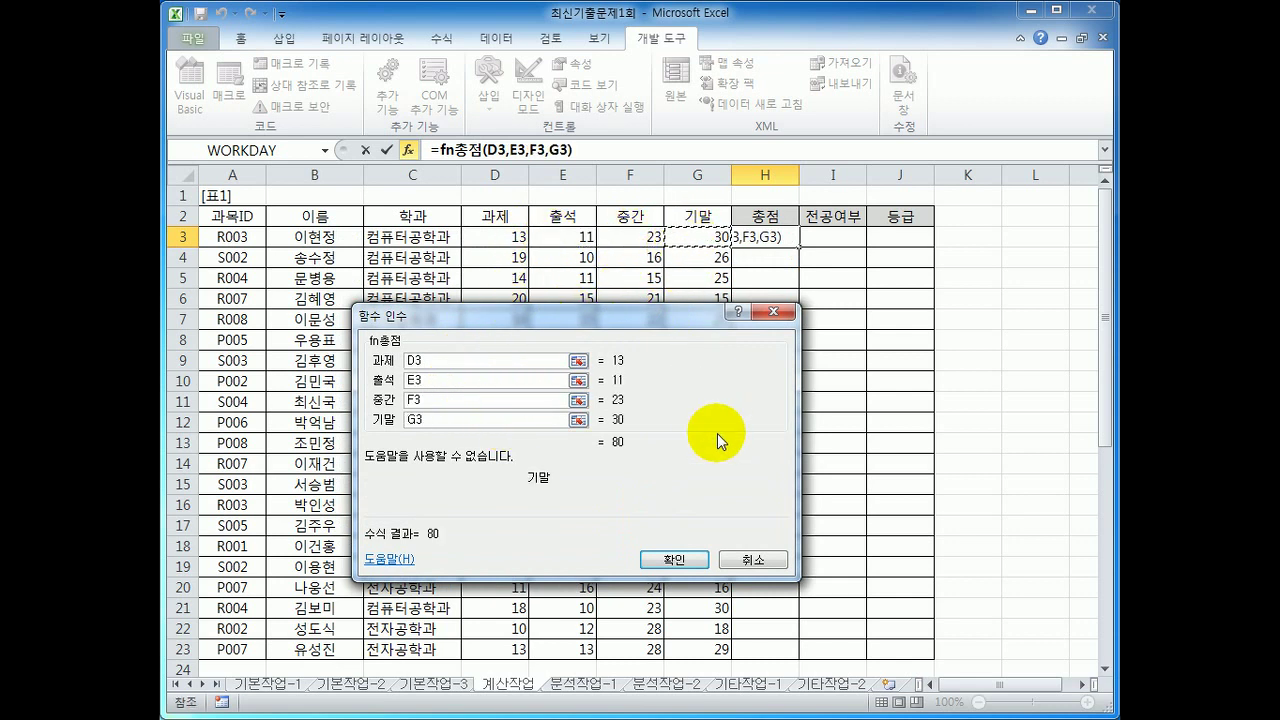
left_click(676, 559)
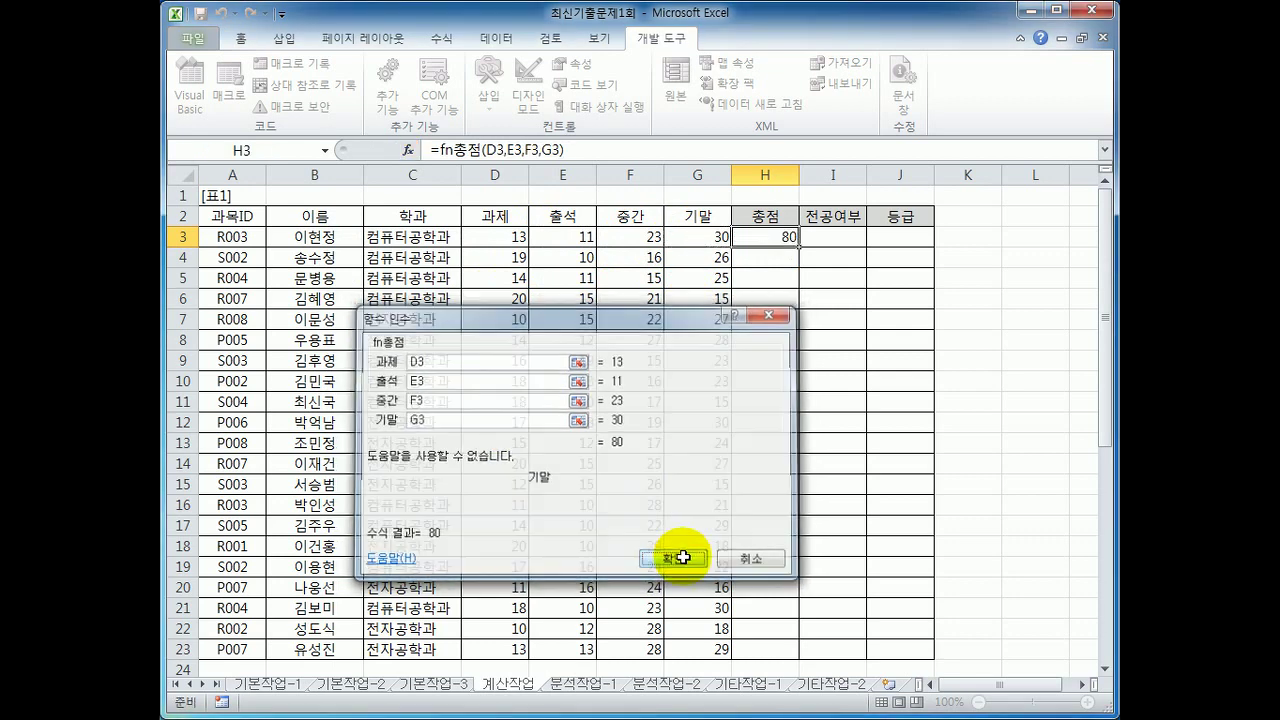
Fill the fn총점 formula from H3 down the 총점 column to H23.
double_click(797, 246)
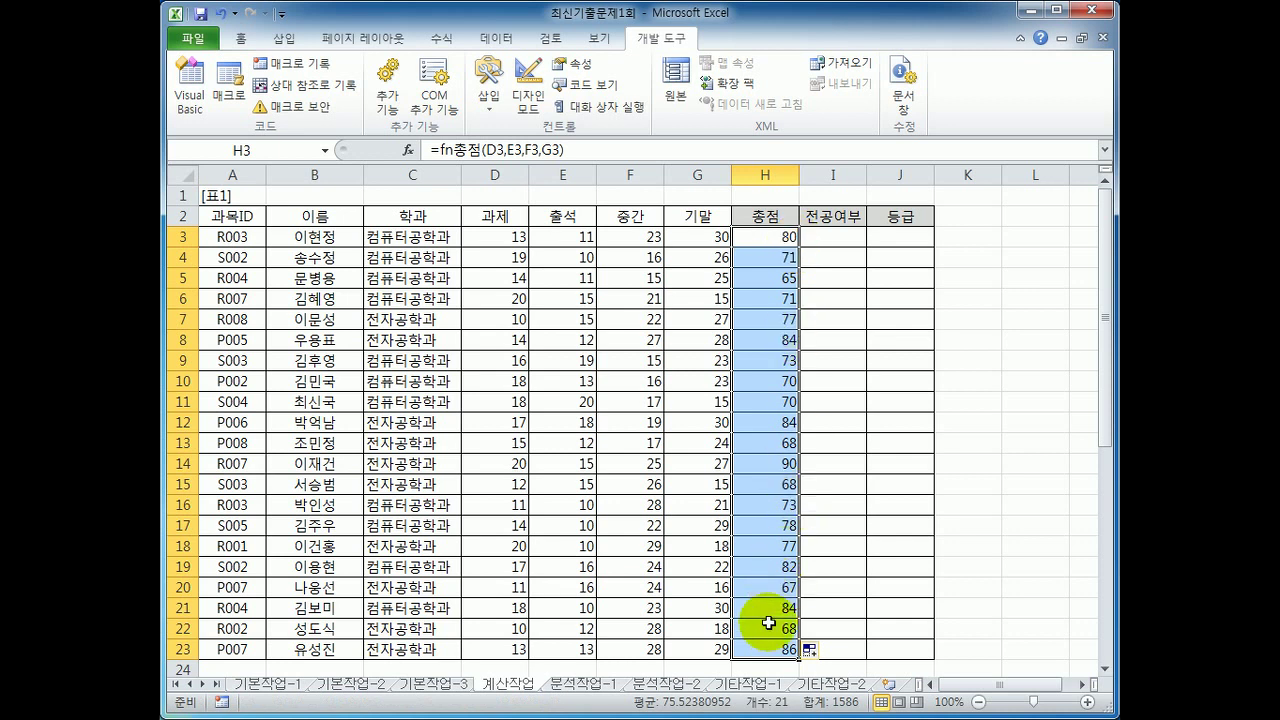
left_click(767, 645)
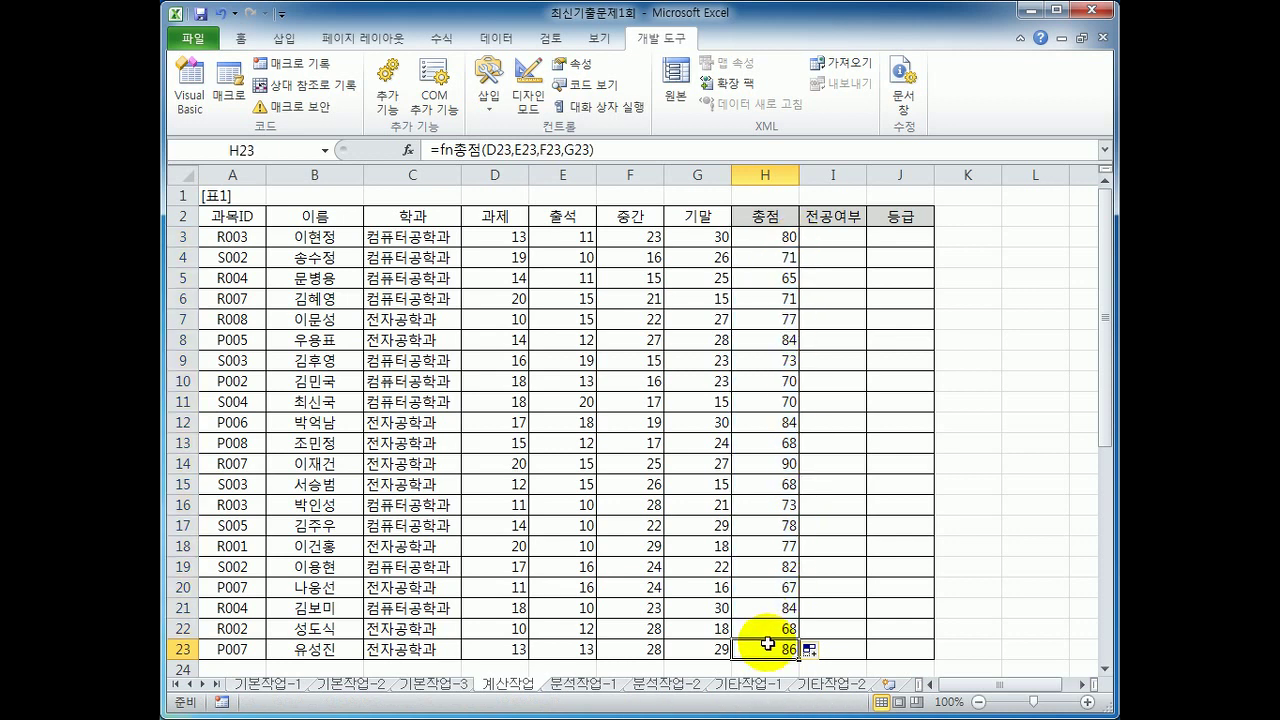
Examine how the first letter of 과목ID in 표1 relates to the 강의코드 and 전공 entries in A26:D27 of 표2.
left_click(837, 240)
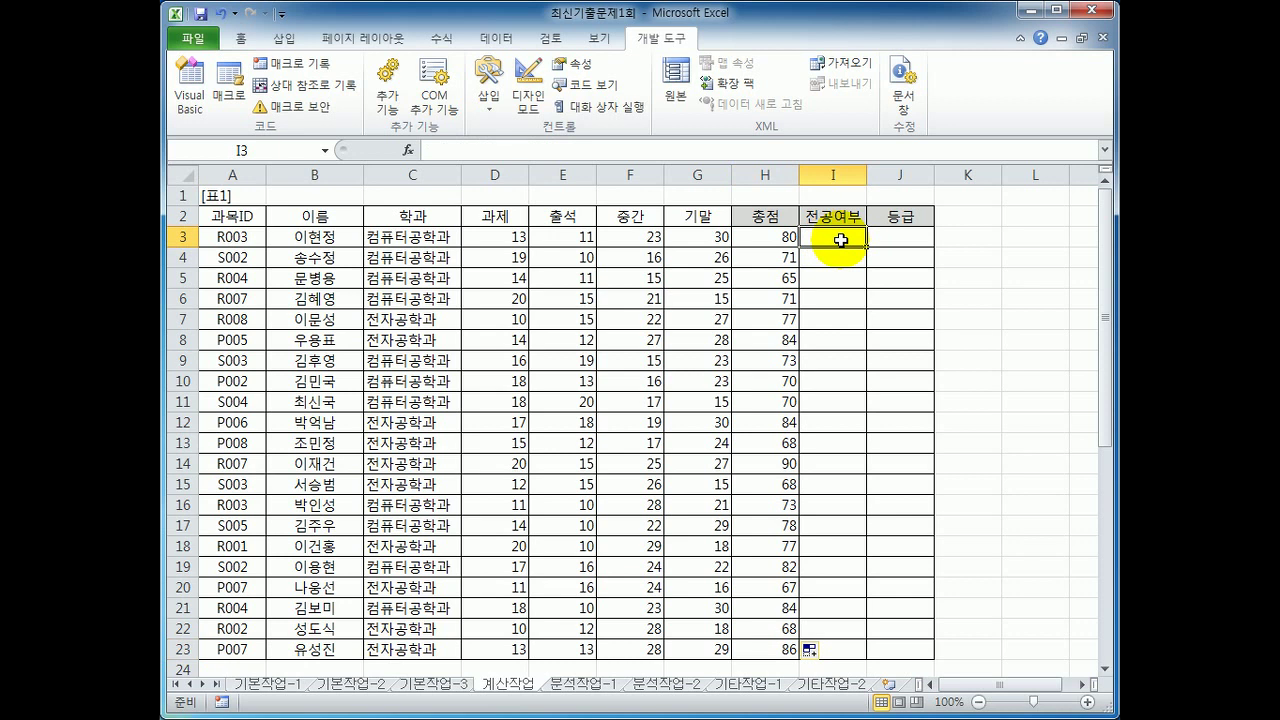
left_click(253, 241)
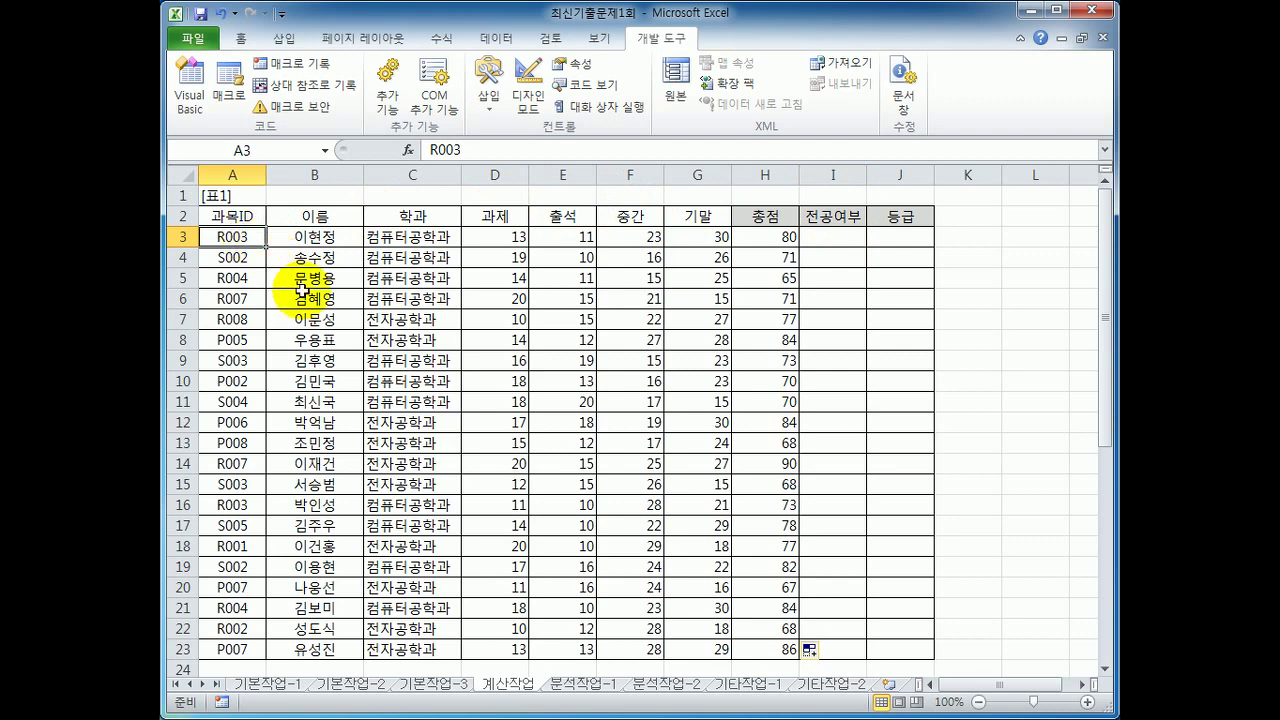
scroll(396, 394, "down", 3)
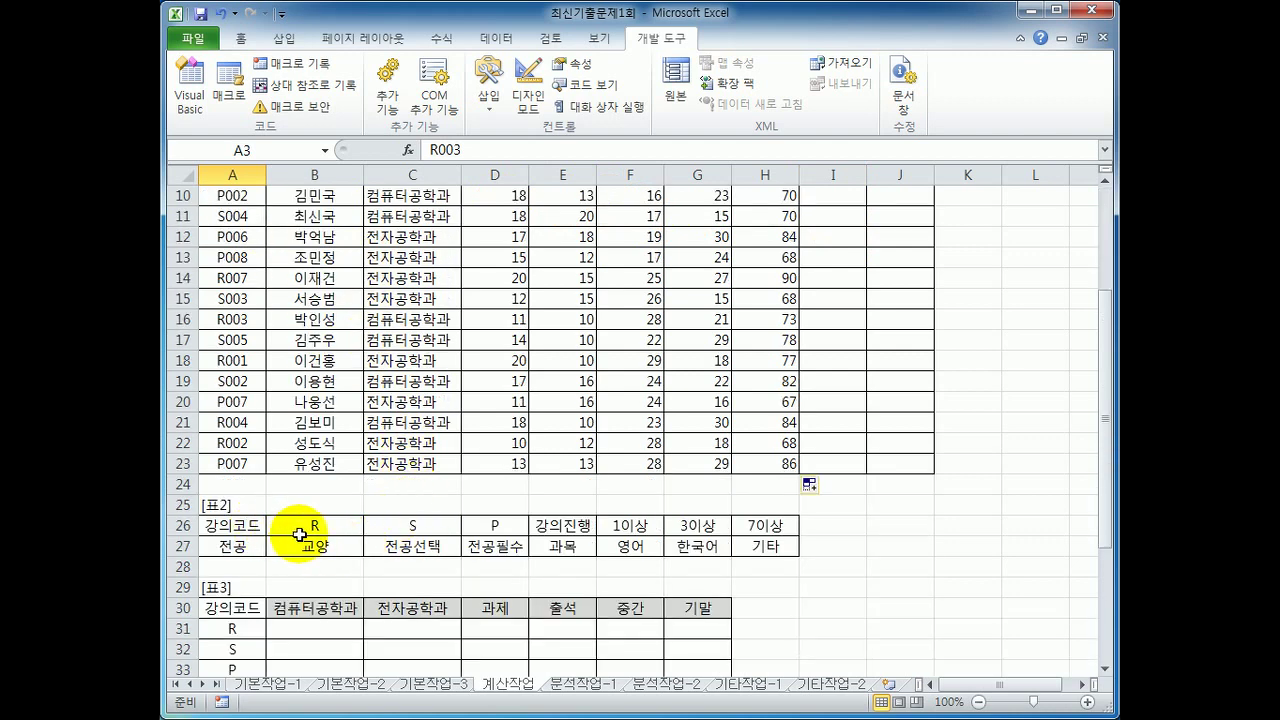
left_click_drag(245, 525, 492, 551)
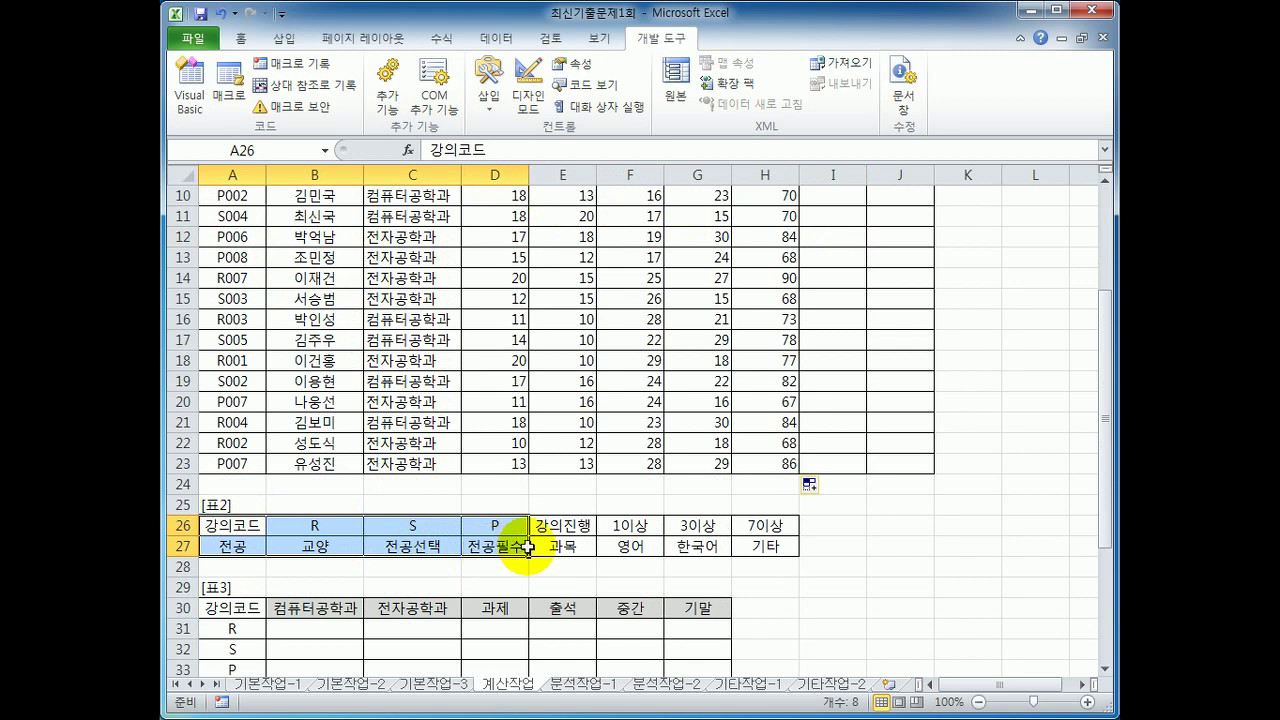
left_click(425, 551)
left_click(498, 525)
left_click(505, 545)
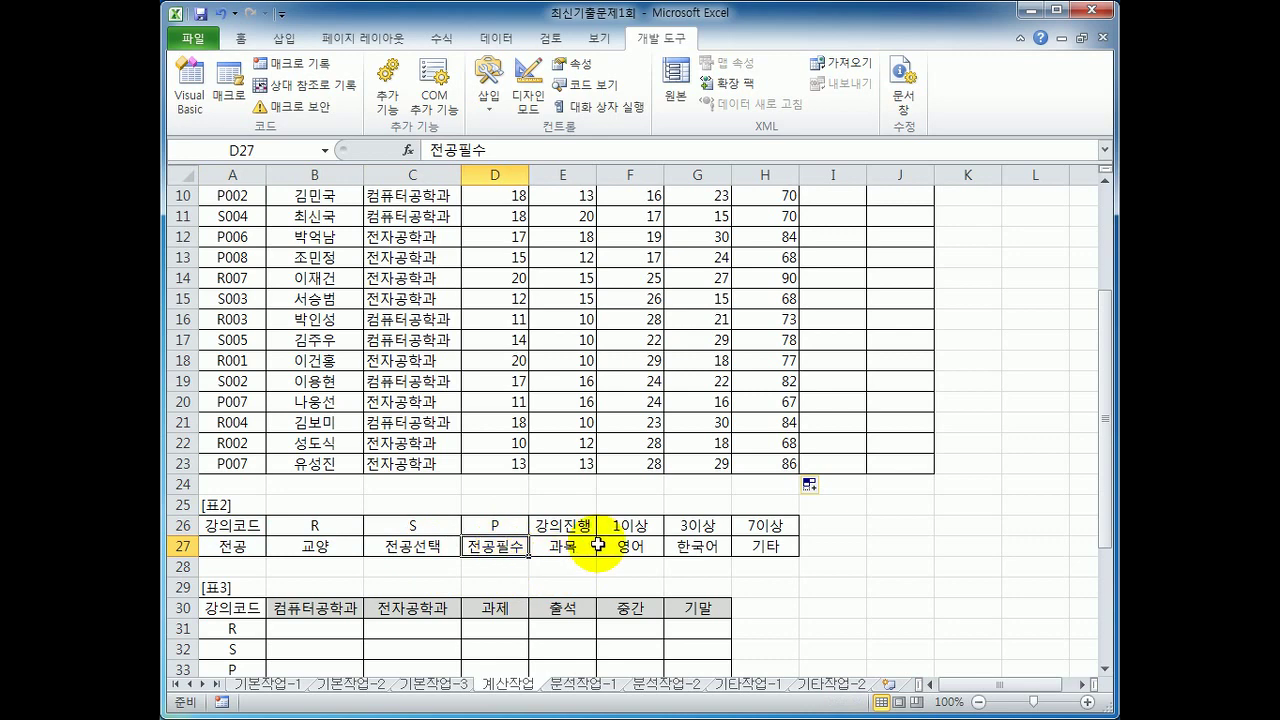
scroll(597, 545, "up", 3)
left_click(240, 240)
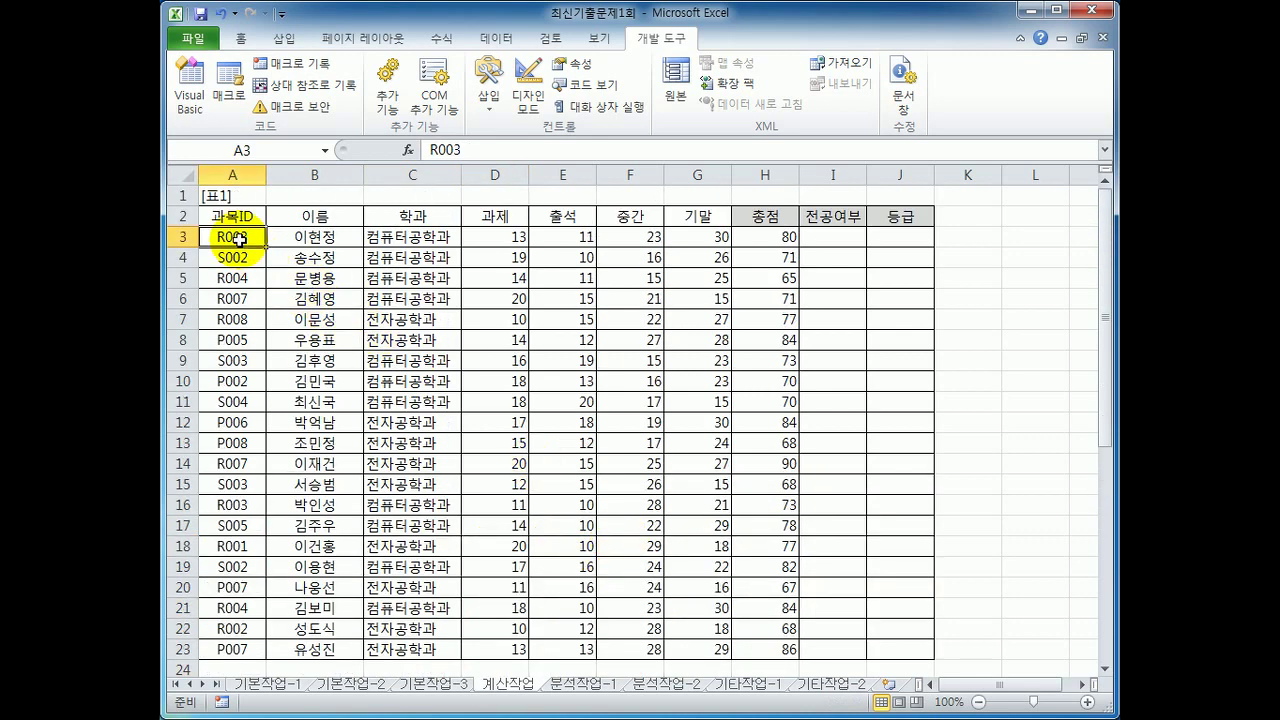
Examine the 강의진행 thresholds and their matching 과목 entries in E26:H27 of 표2.
scroll(514, 363, "down", 2)
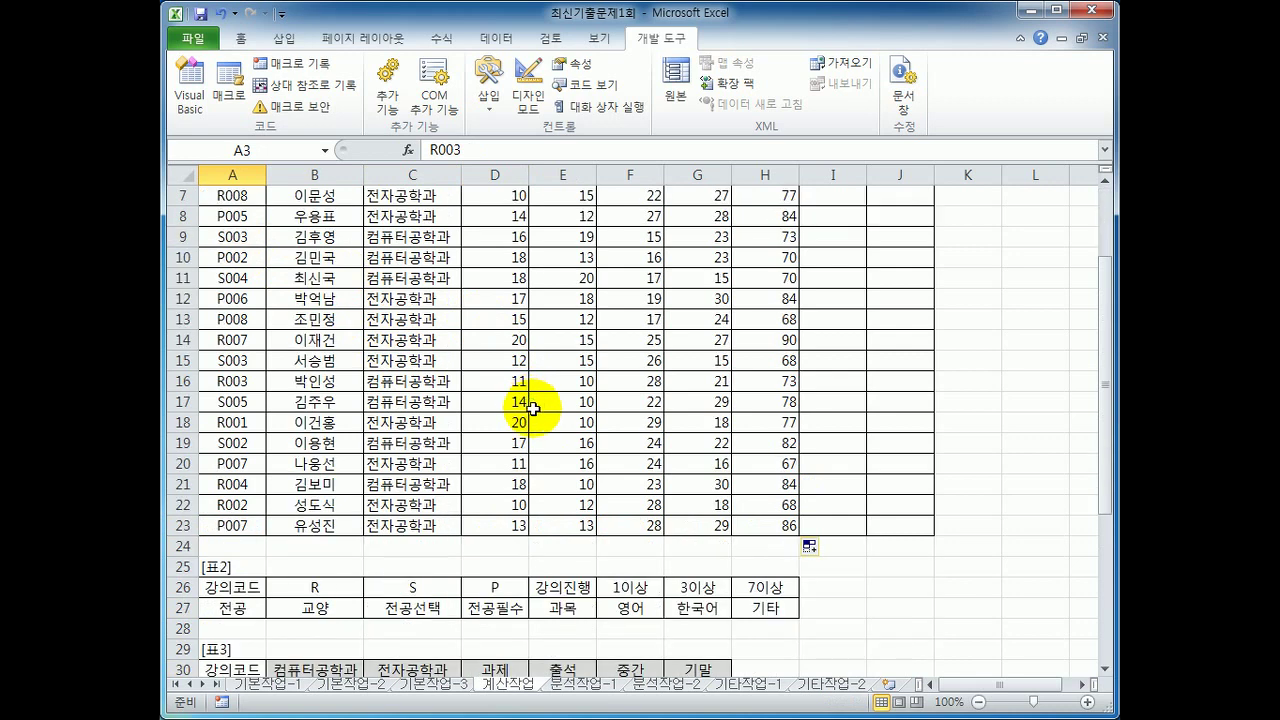
left_click_drag(560, 590, 764, 606)
left_click(642, 588)
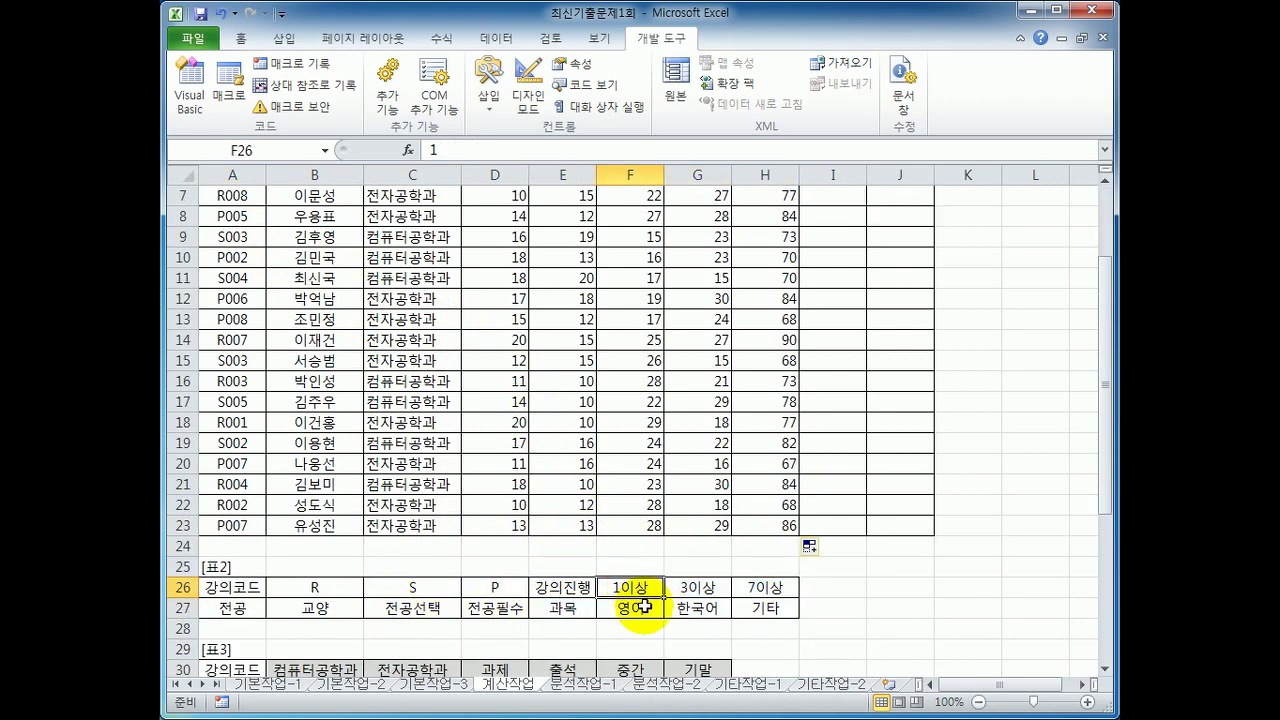
left_click(695, 586)
left_click(634, 606)
left_click(690, 586)
left_click(765, 585)
left_click(703, 608)
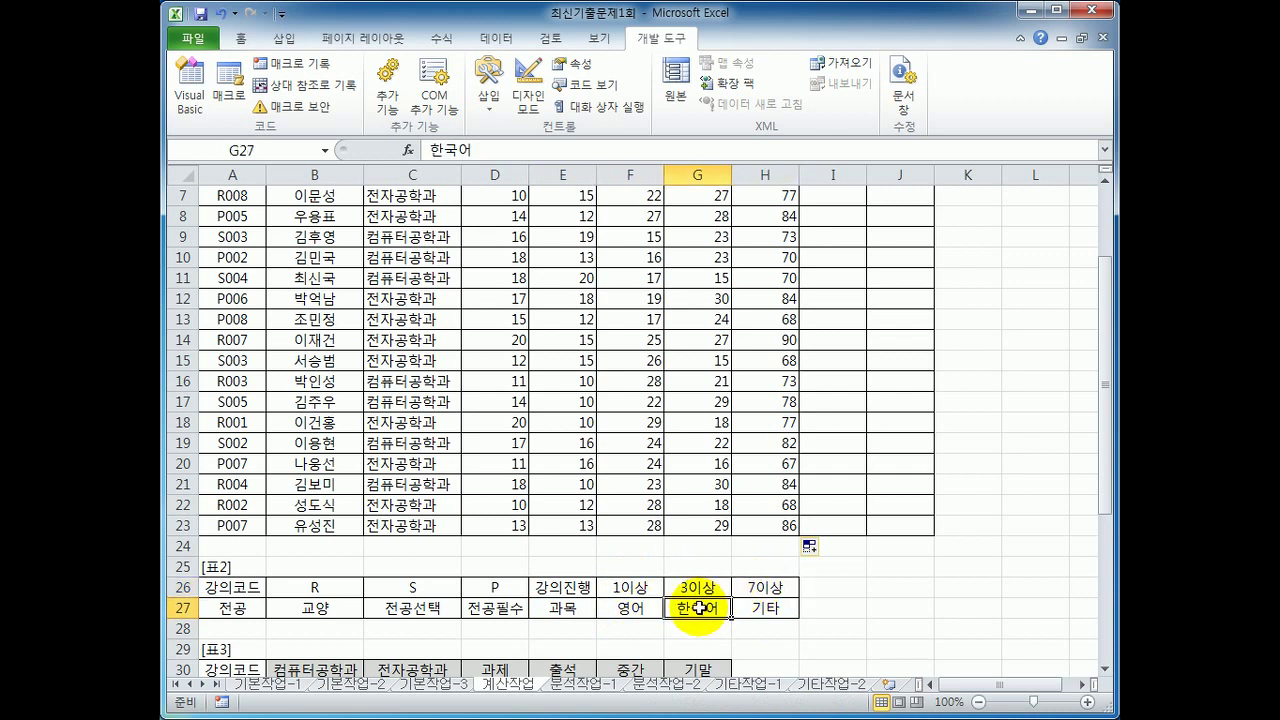
left_click(752, 587)
left_click(759, 609)
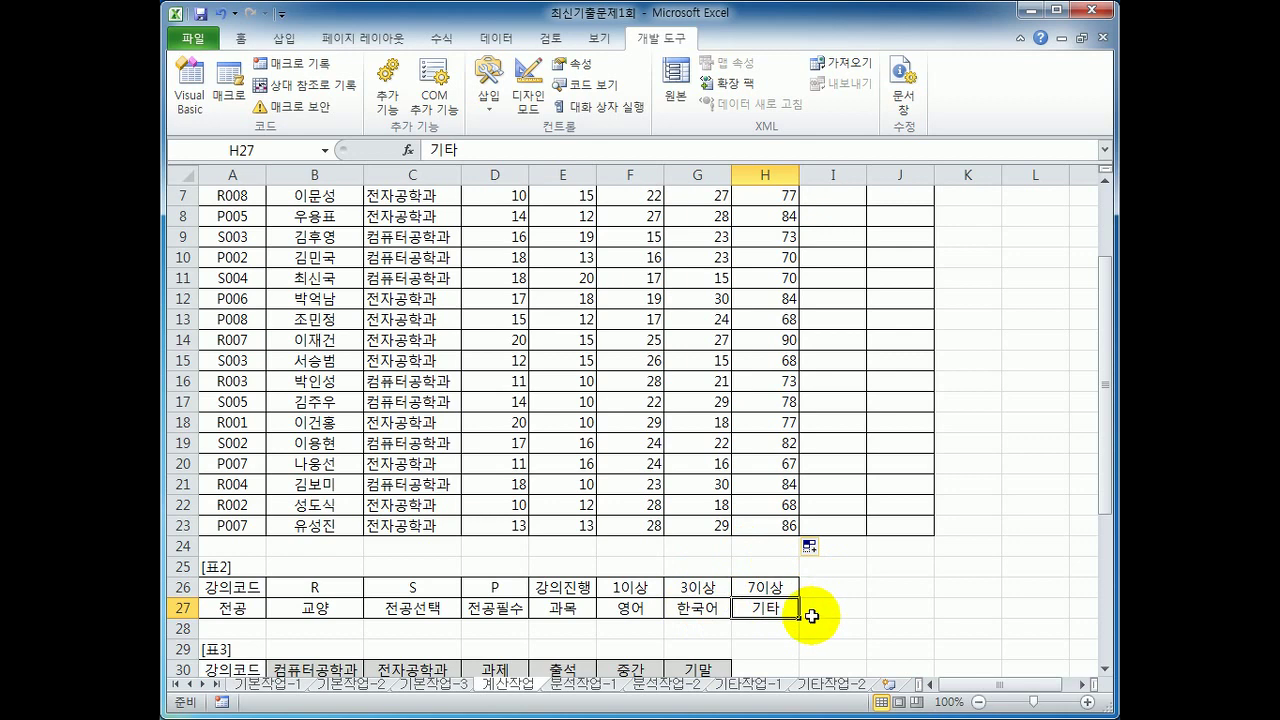
scroll(814, 614, "up", 2)
Check the 강의코드 lookup range in 표2 and start an HLOOKUP formula in I3 of the 전공여부 column.
left_click(824, 242)
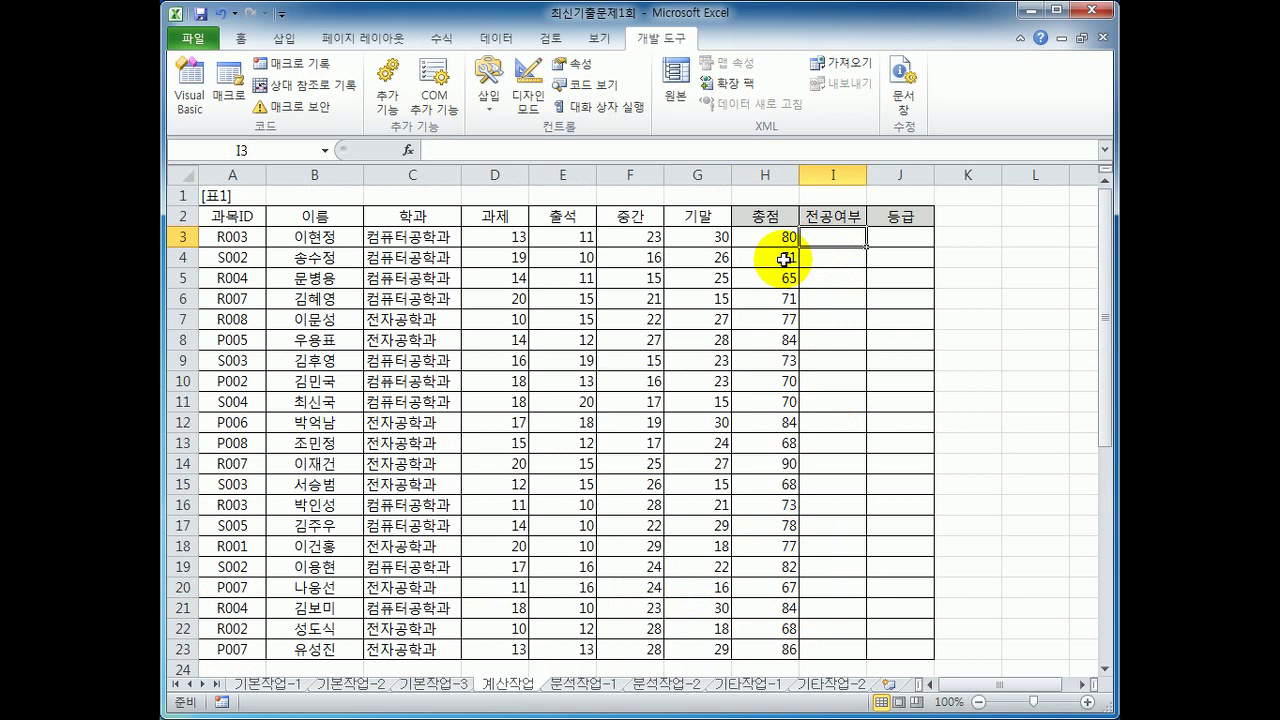
scroll(783, 259, "down", 4)
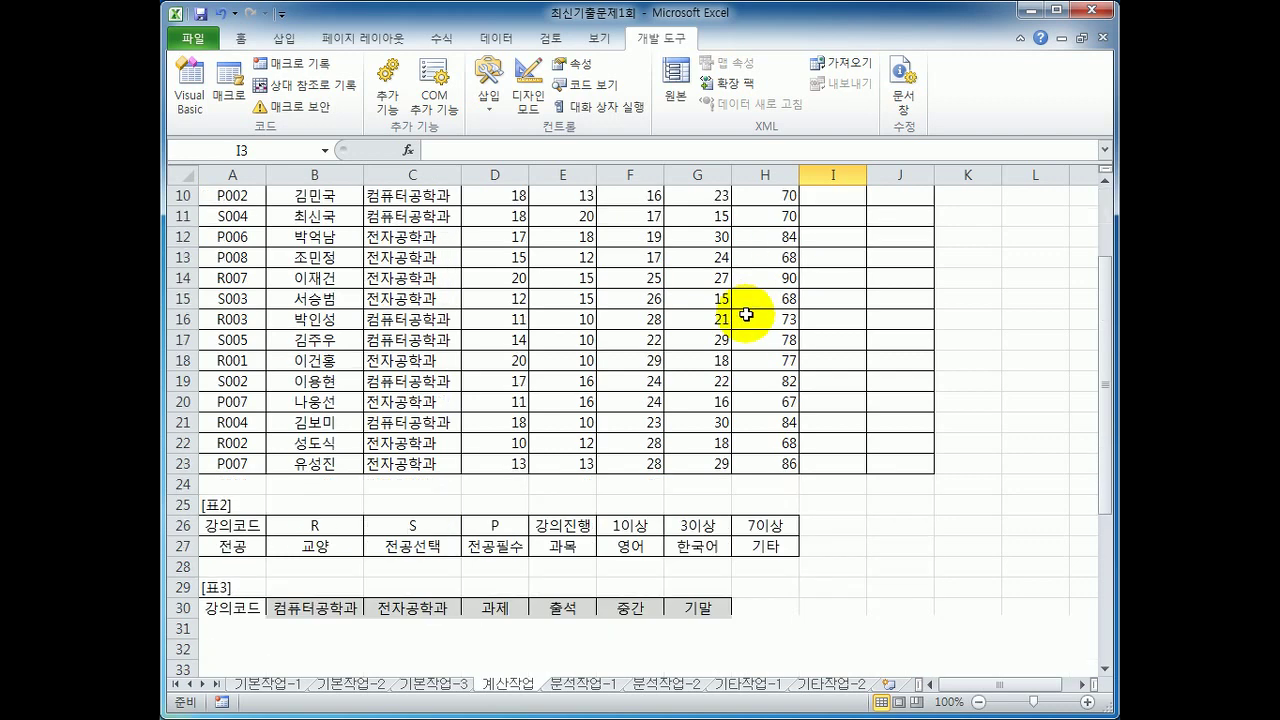
left_click(243, 465)
left_click_drag(243, 465, 527, 490)
scroll(525, 485, "up", 4)
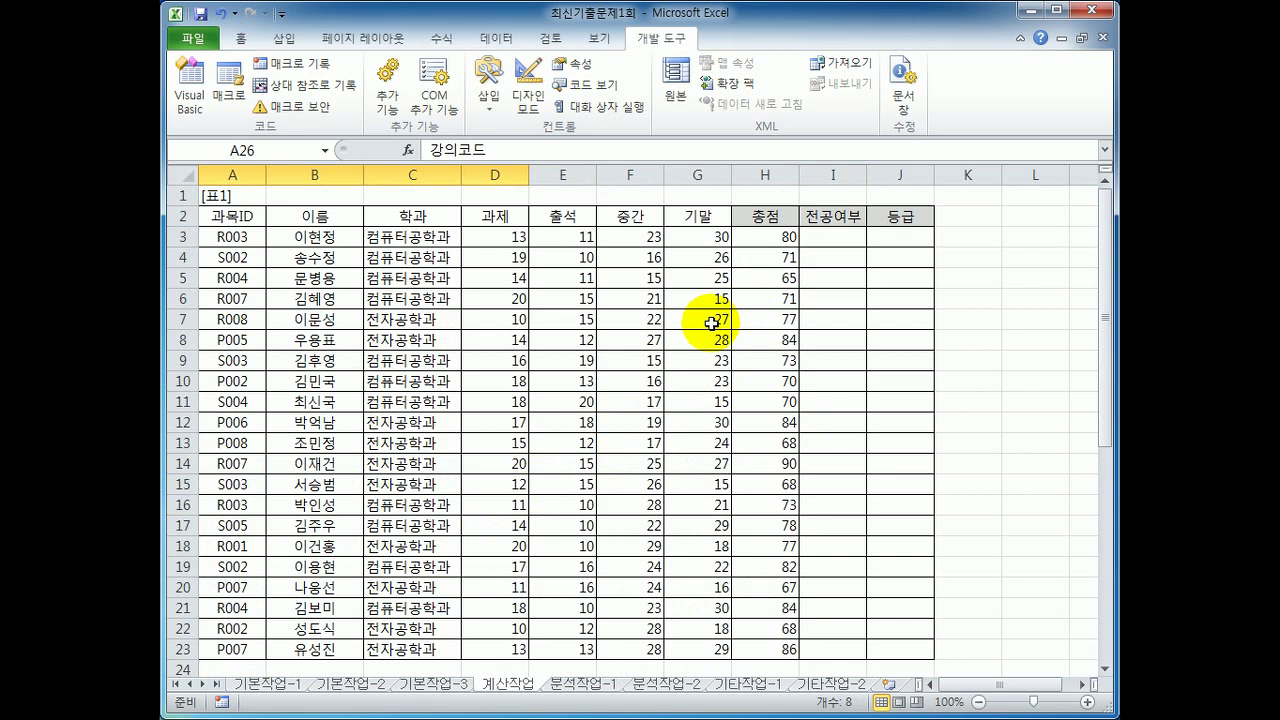
left_click(816, 237)
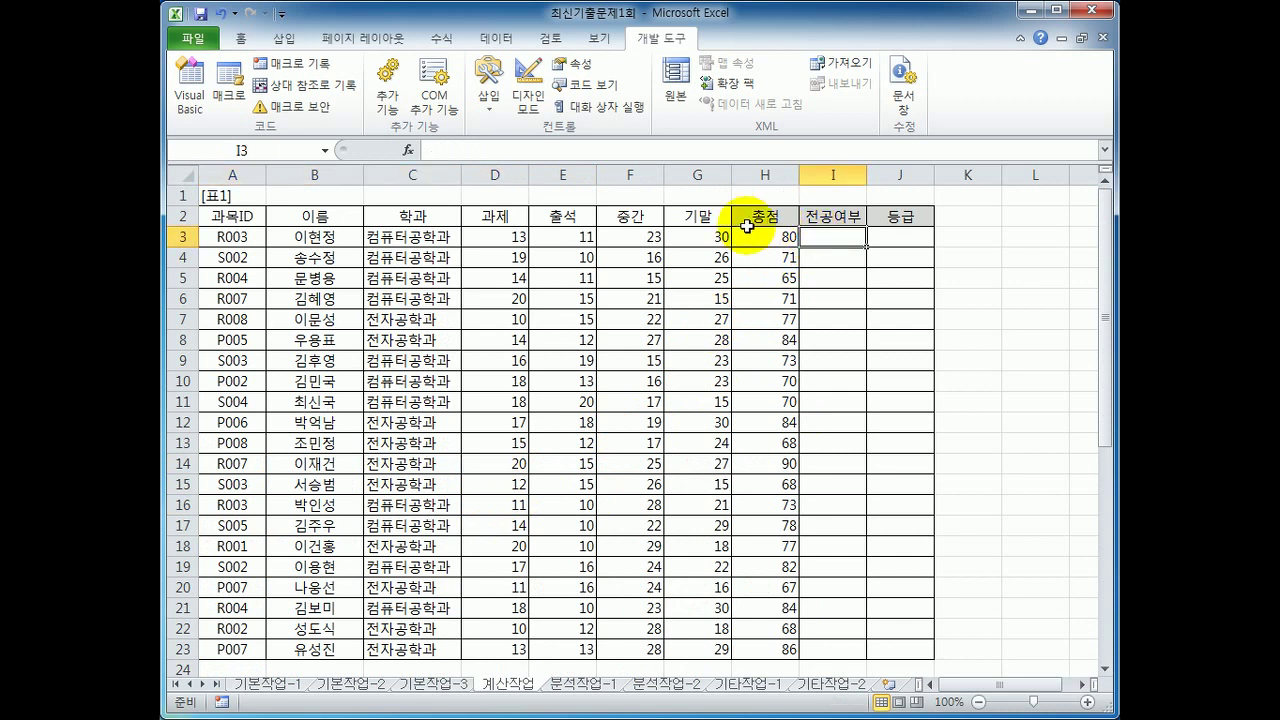
type("=hl")
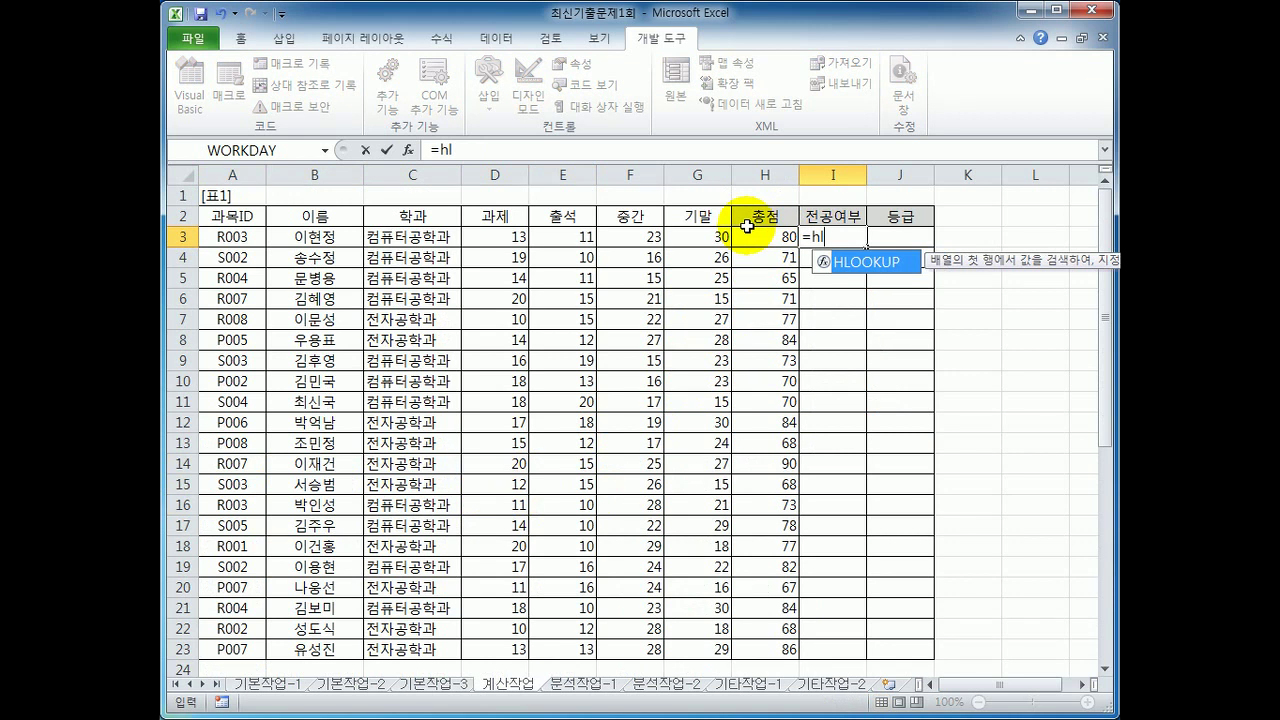
key("Tab")
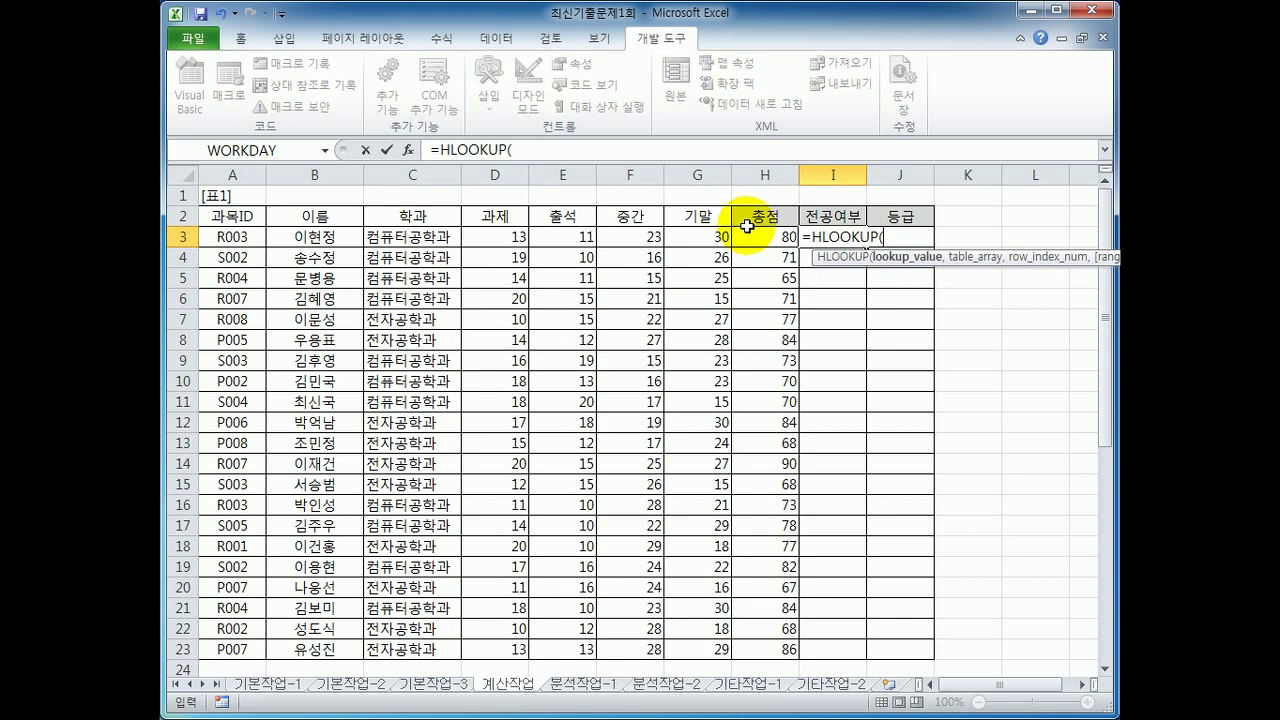
Set the HLOOKUP lookup value to LEFT(A3,1), the first character of the 과목ID.
type("l")
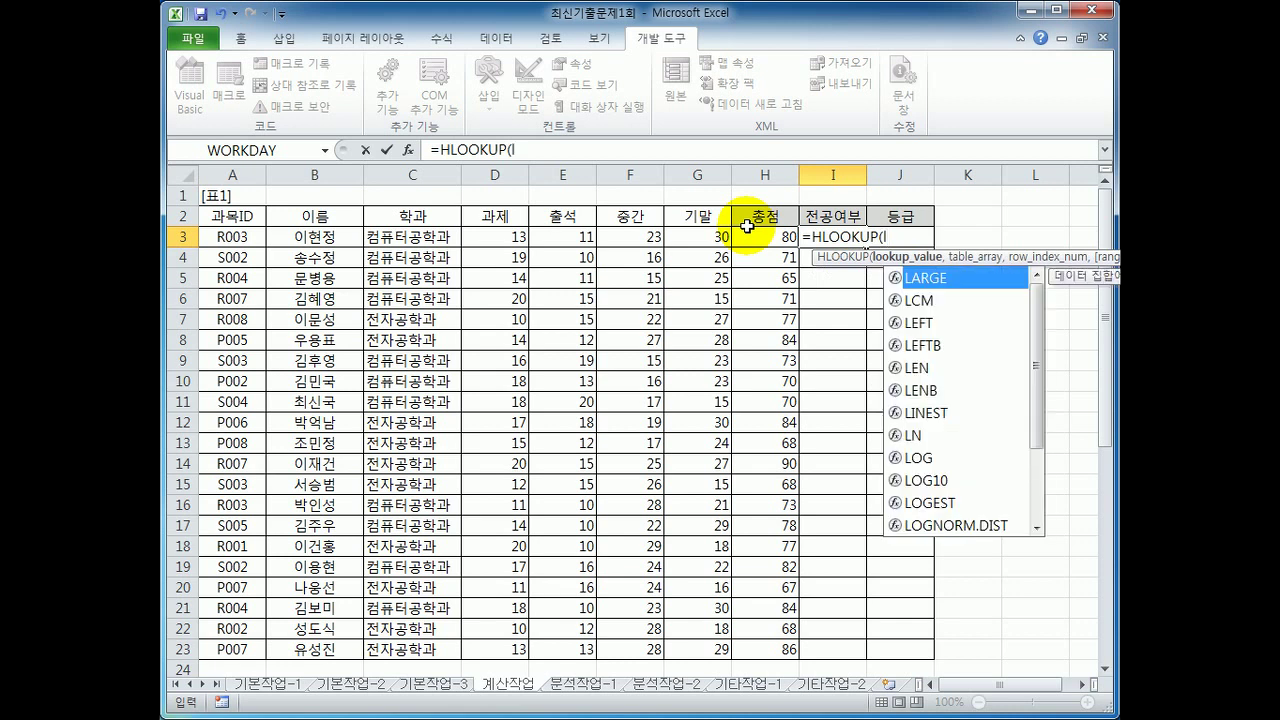
type("e")
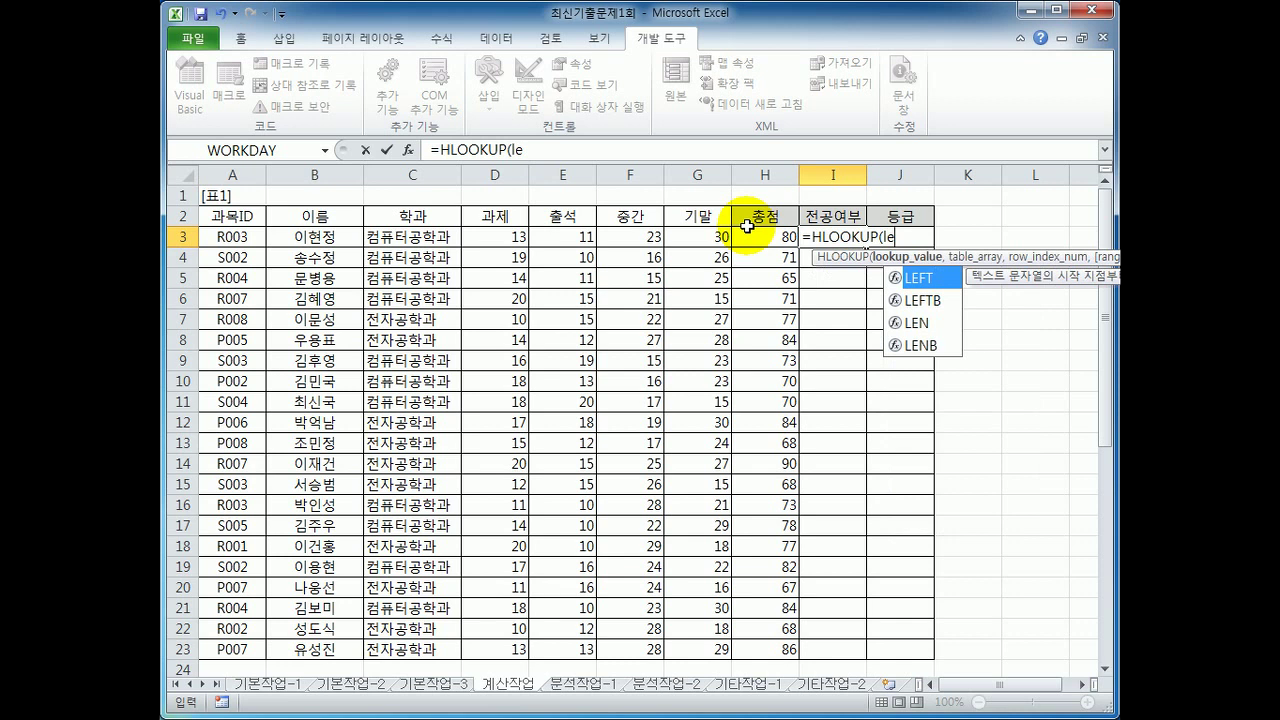
key("Tab")
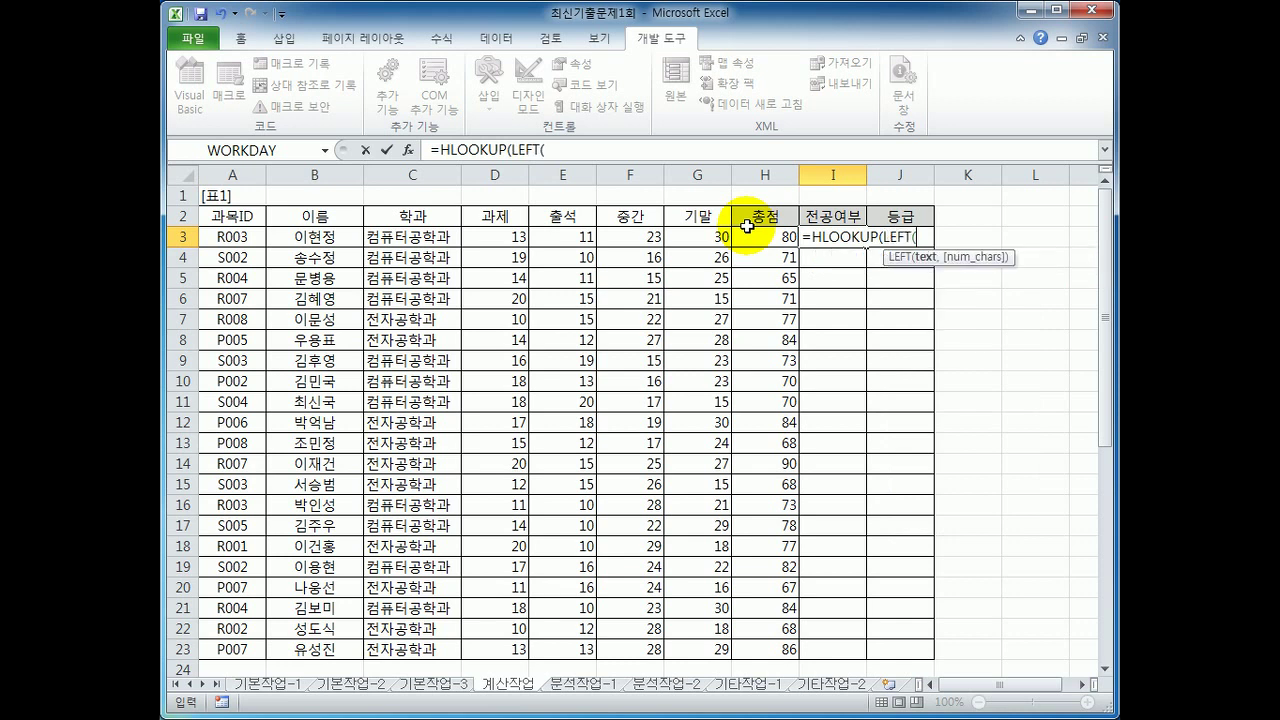
left_click(248, 240)
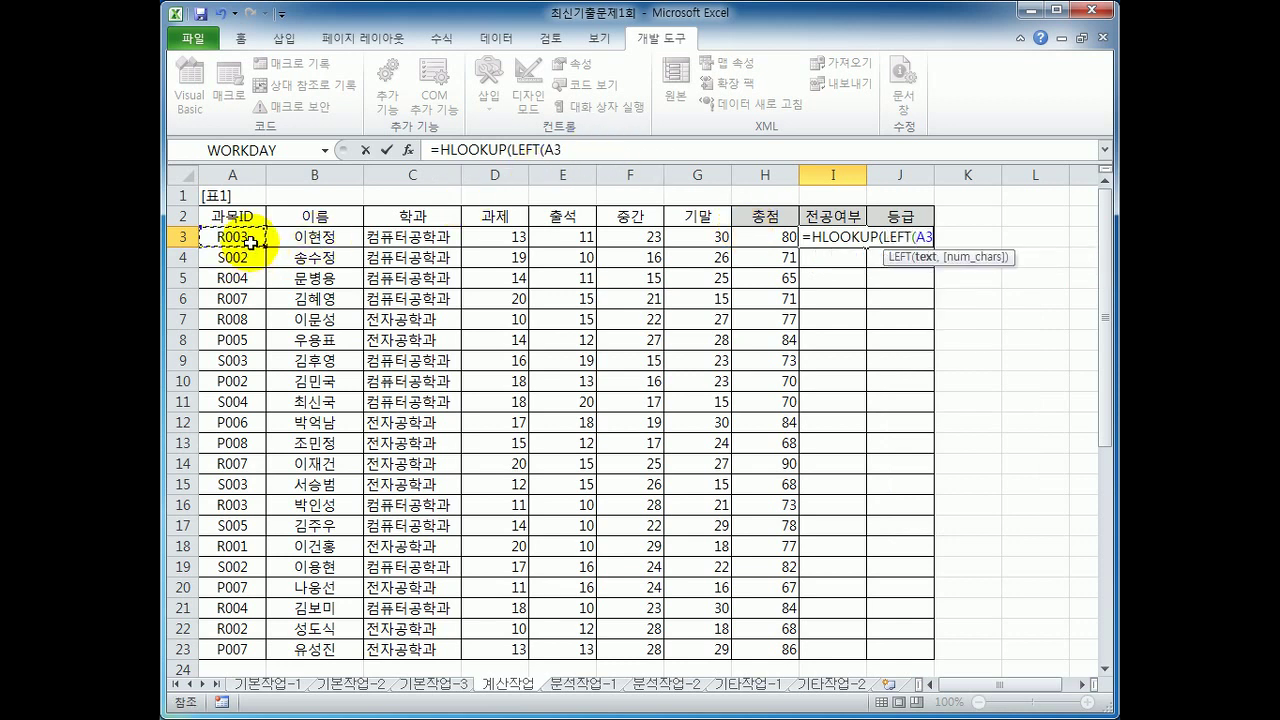
type(",1")
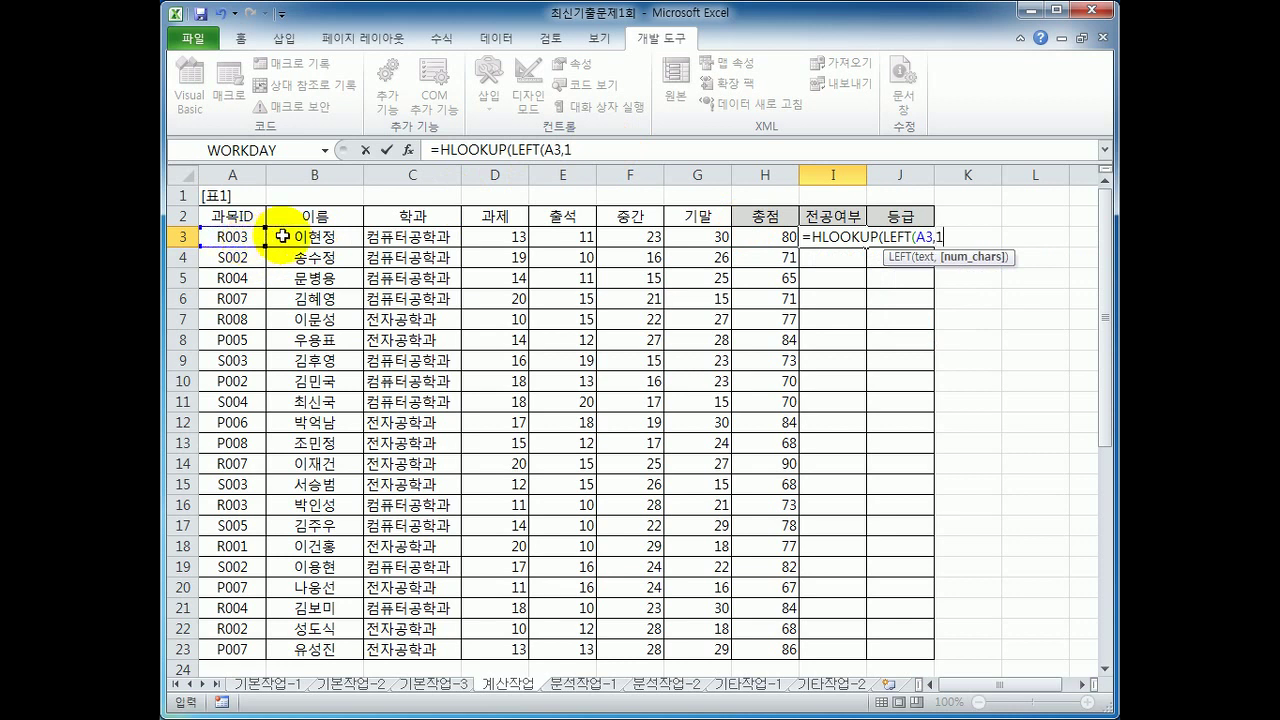
type(")")
type(",")
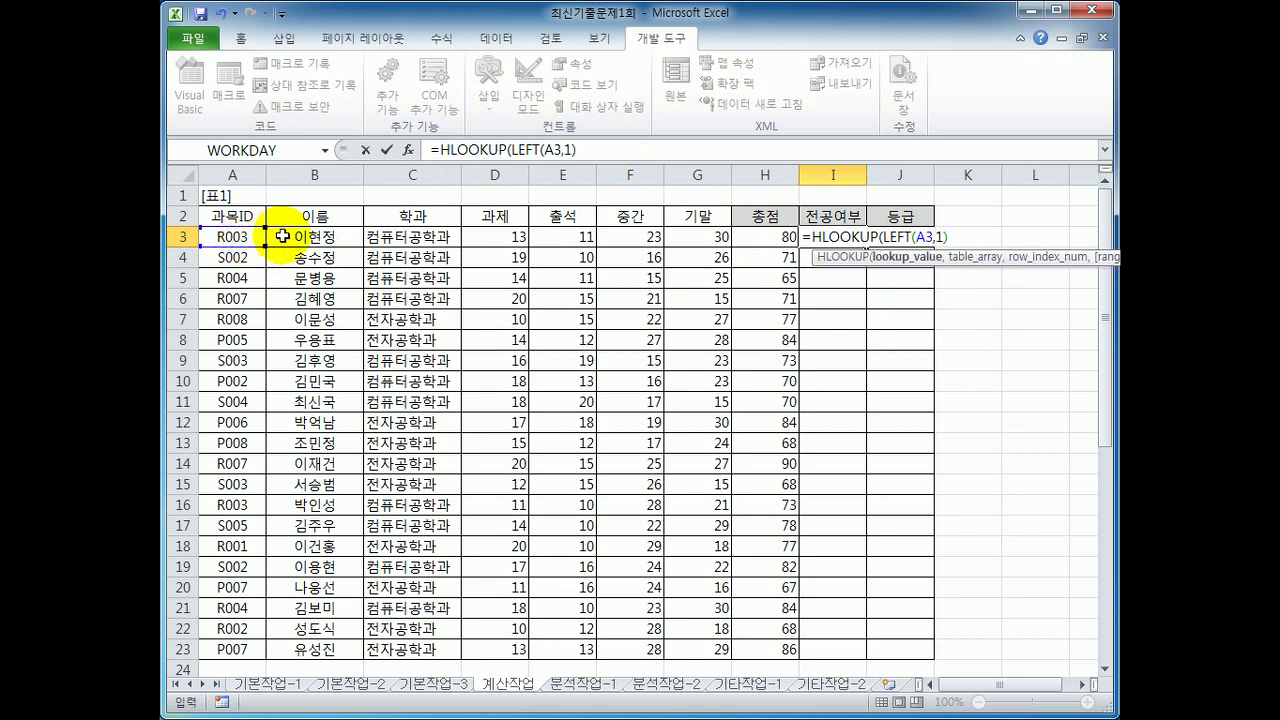
Set the HLOOKUP table array to the 표2 range B26:D27 as the absolute reference $B$26:$D$27.
scroll(282, 444, "down", 3)
left_click_drag(312, 525, 499, 545)
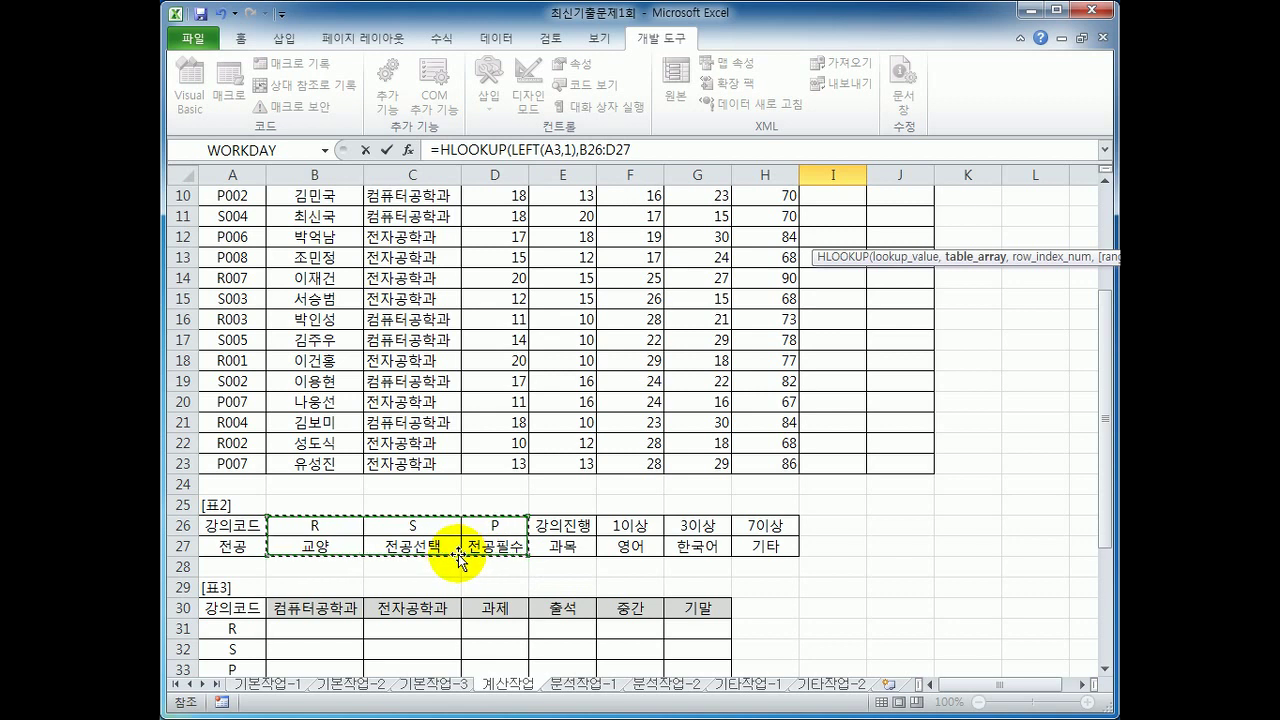
key("F4")
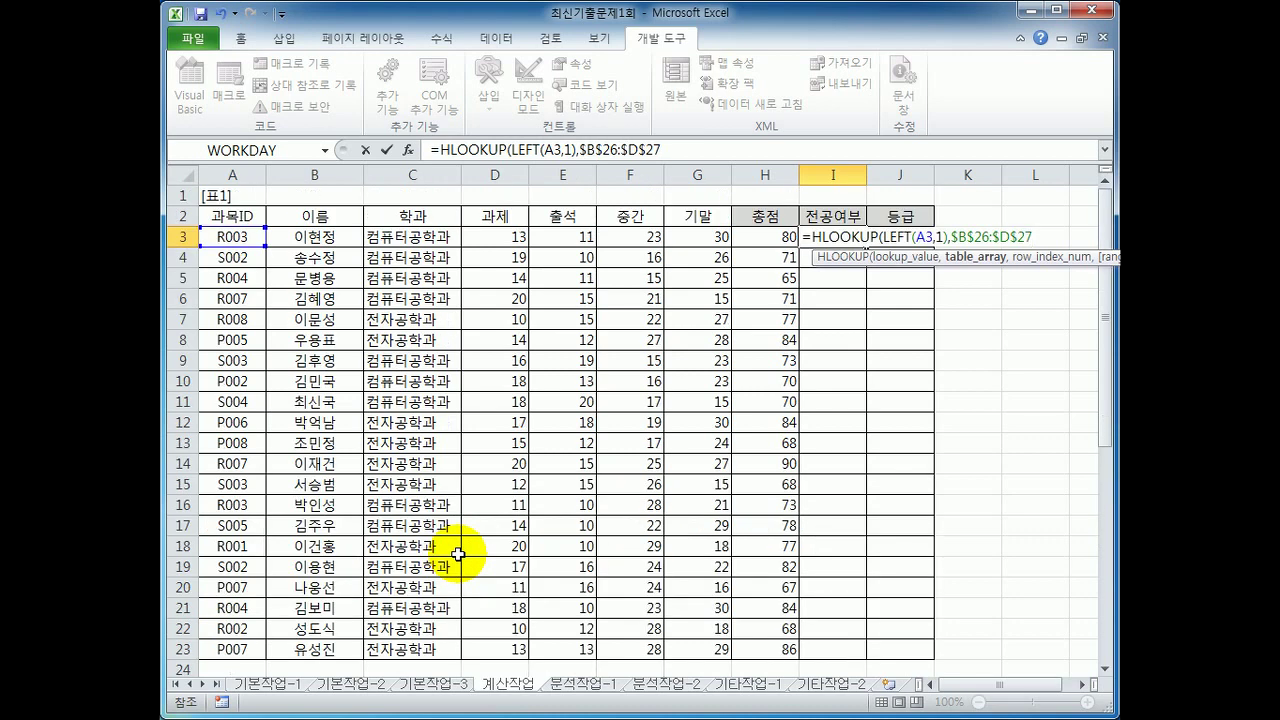
type(",")
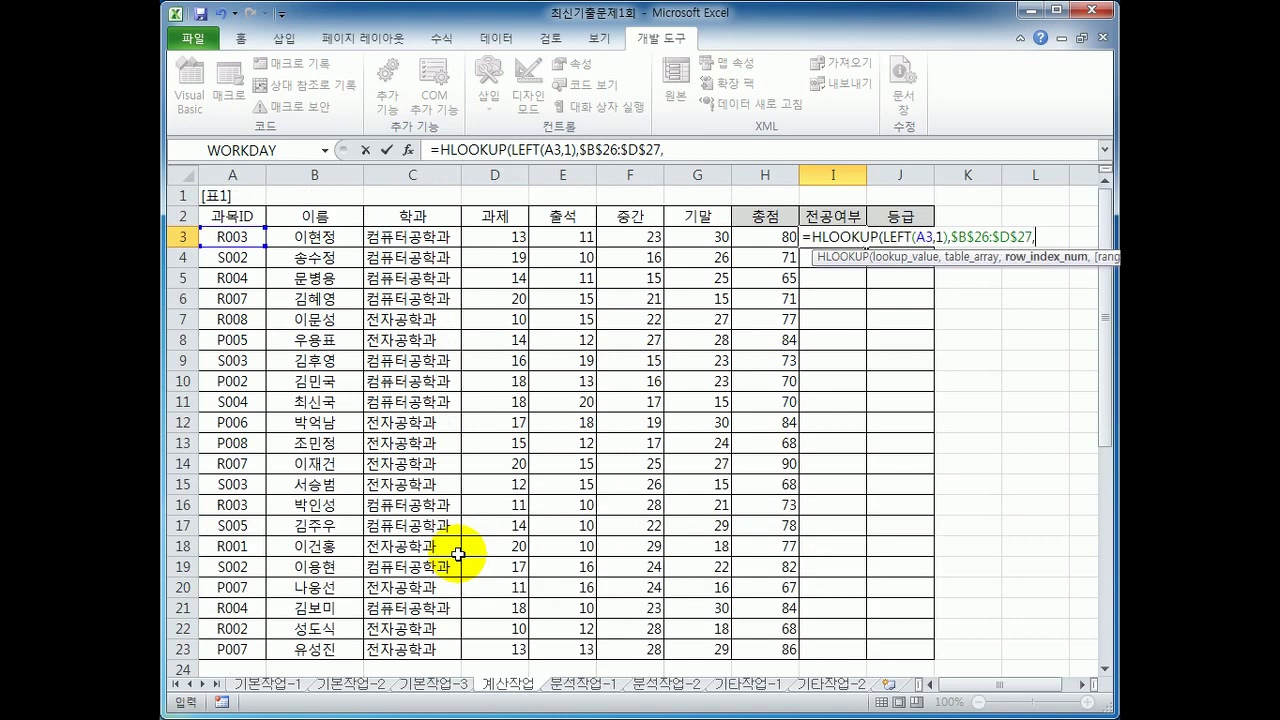
Complete the HLOOKUP with row index 2 and range lookup 0 for an exact match, and confirm the formula.
type("2")
scroll(457, 553, "down", 3)
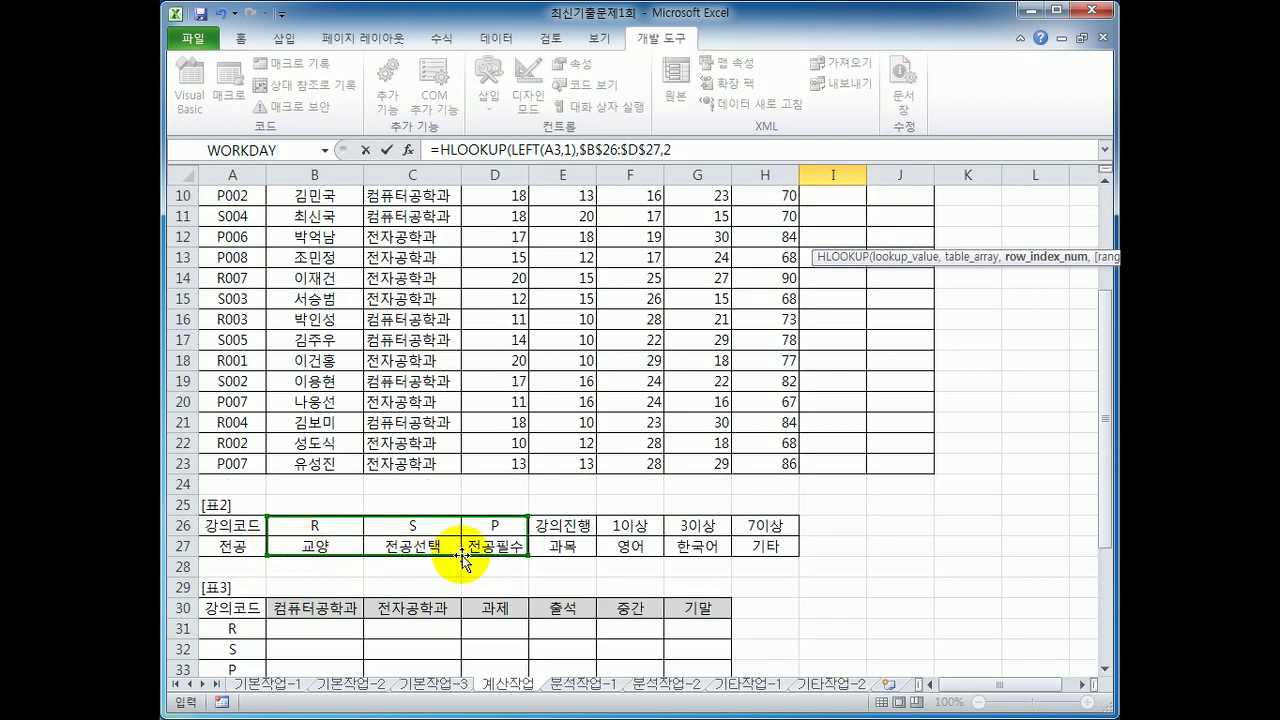
scroll(462, 555, "up", 2)
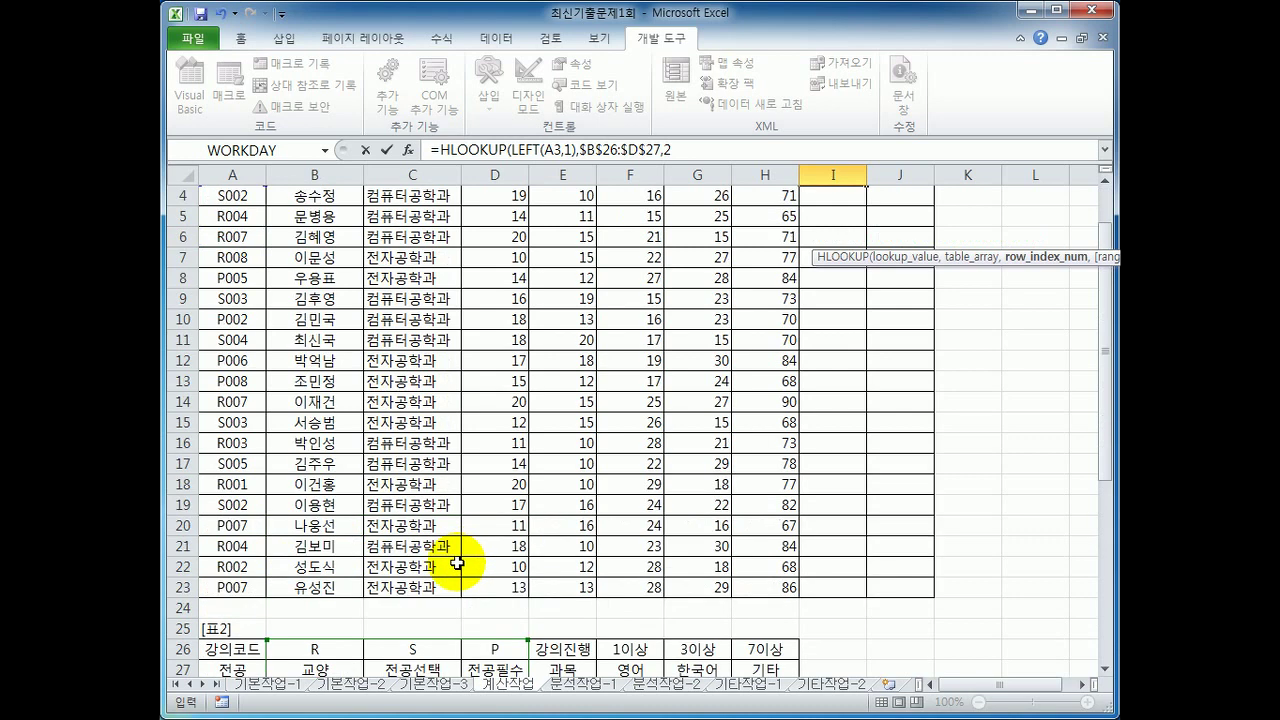
type(",")
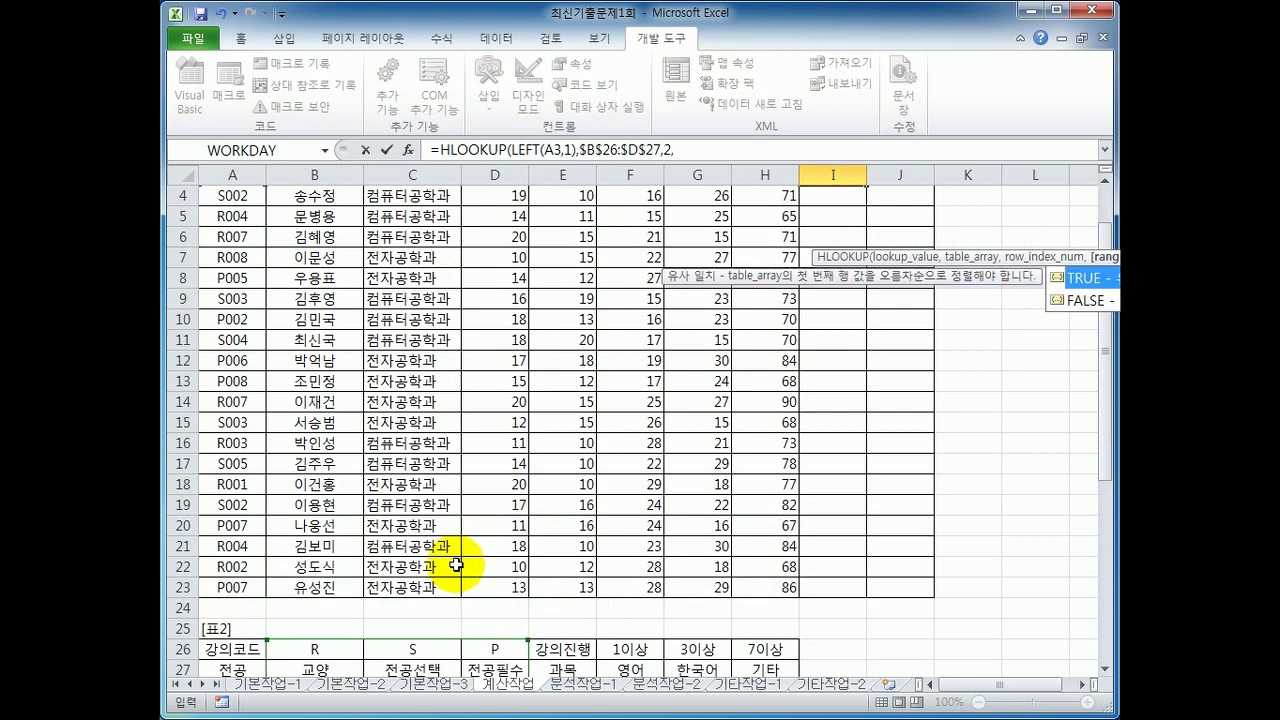
type("0)")
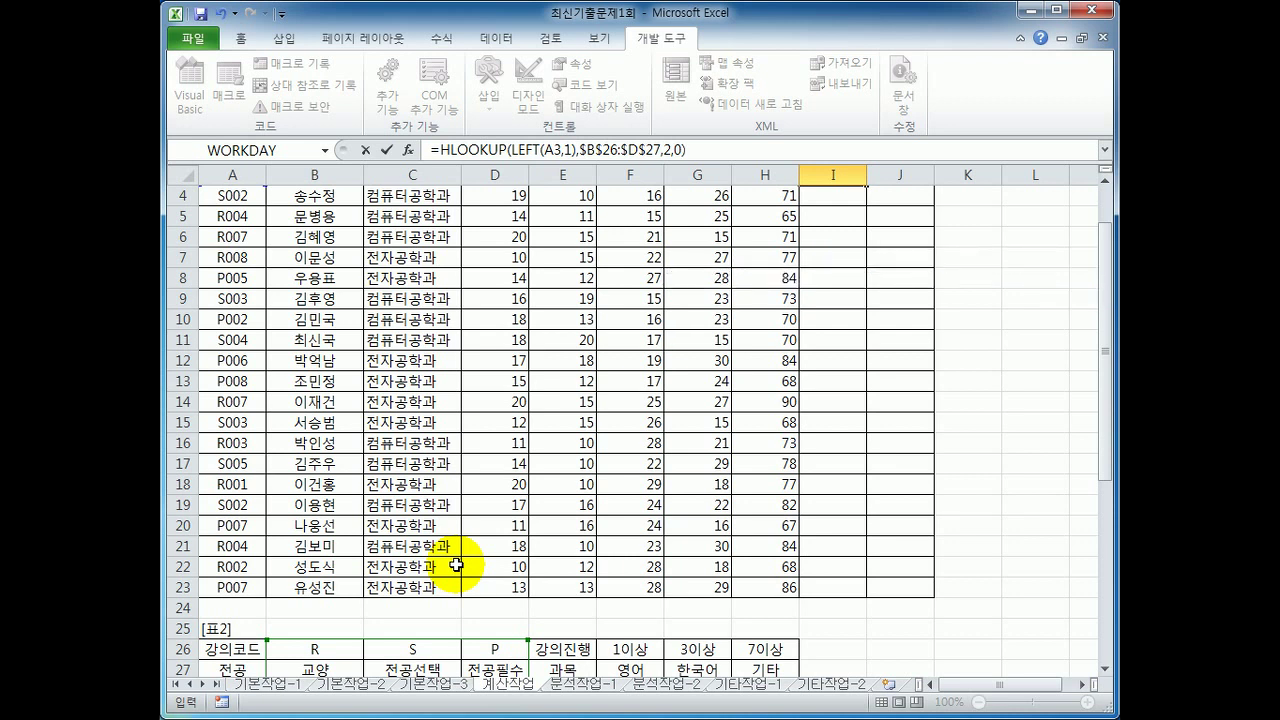
key("Return")
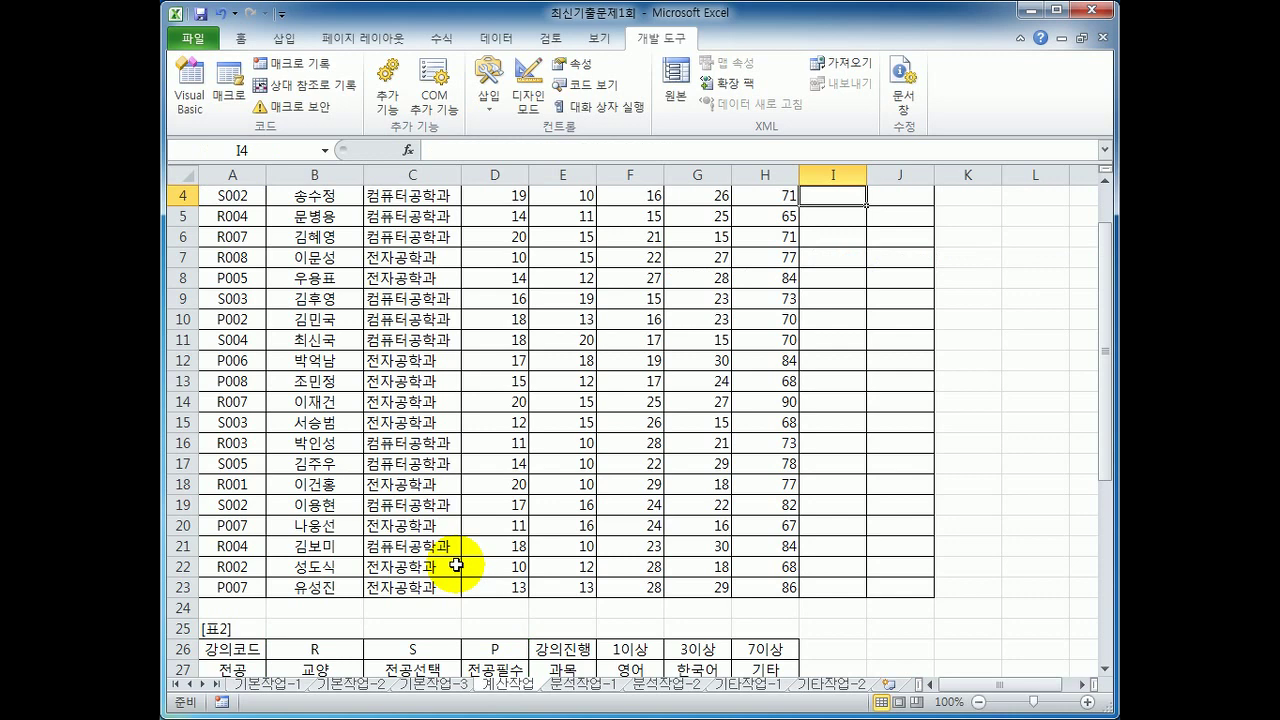
Append an opening parenthesis to the 전공여부 formula in I3 with &"(" and confirm it.
scroll(456, 565, "up", 1)
left_click(829, 237)
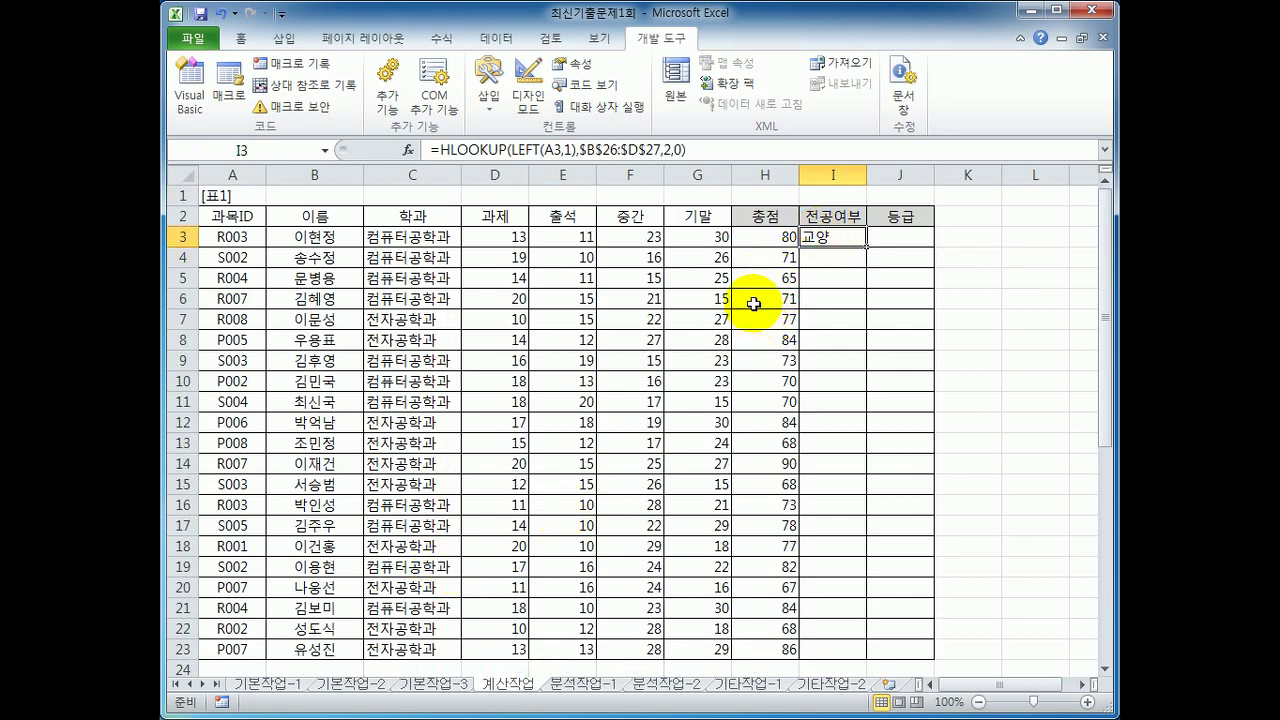
left_click(753, 158)
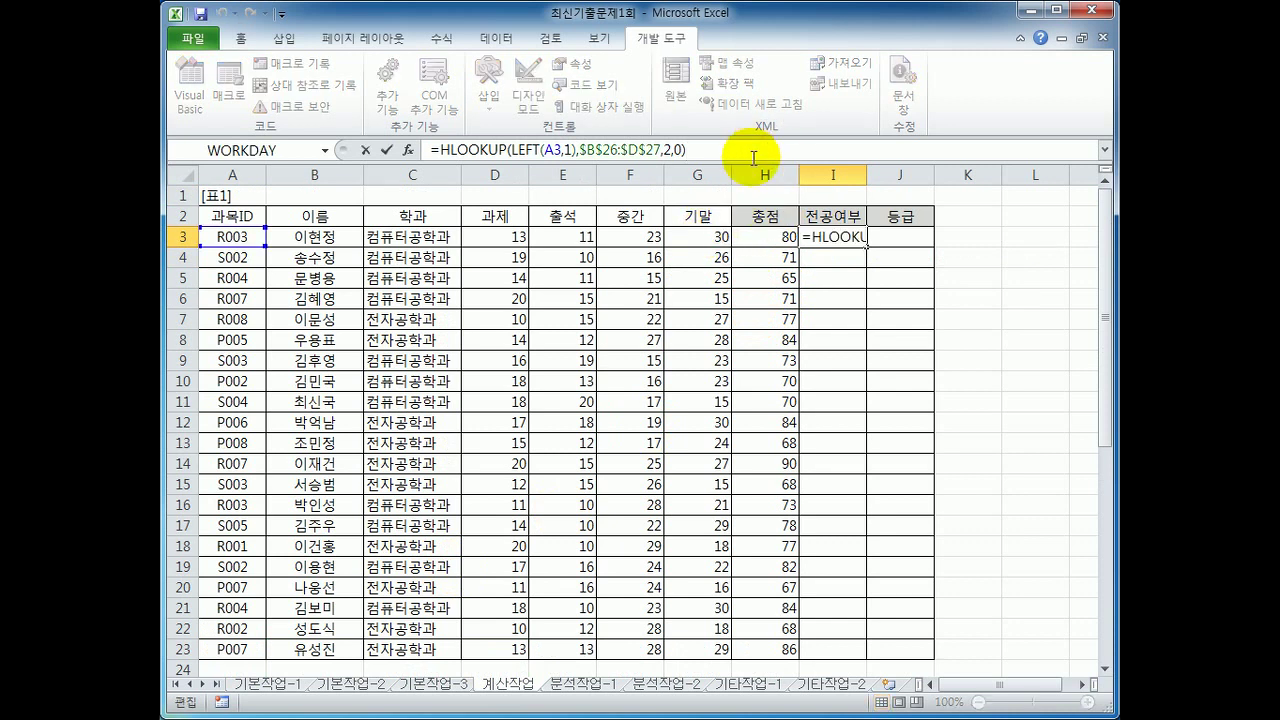
type("&\"(\"")
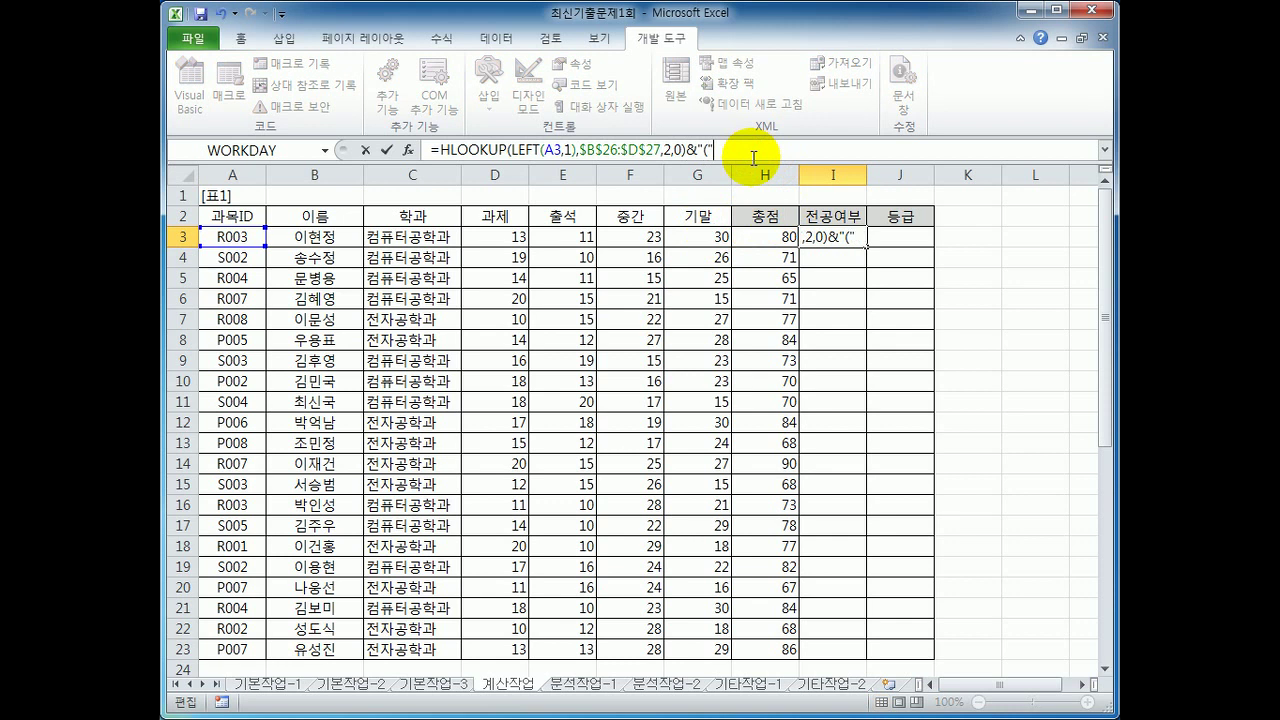
key("Return")
key("Up")
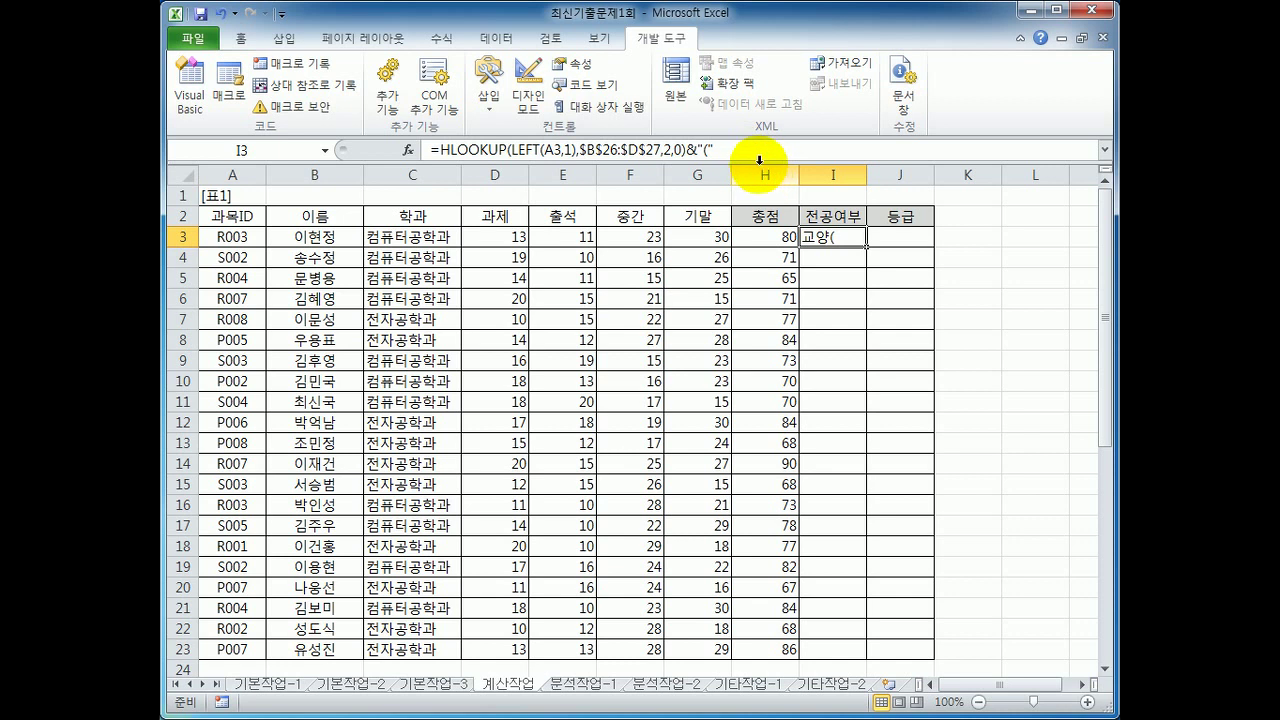
Extend the I3 formula with & and start a second HLOOKUP function after the opening parenthesis text.
left_click(757, 148)
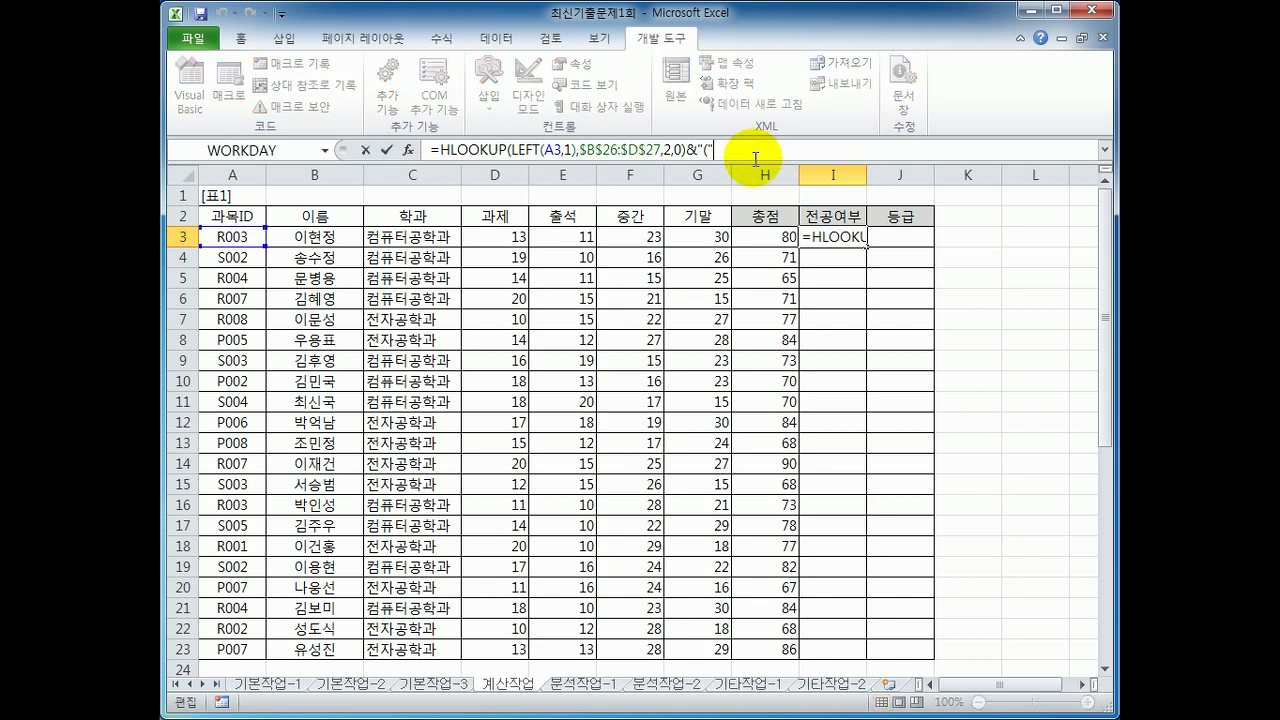
key("End")
type("&")
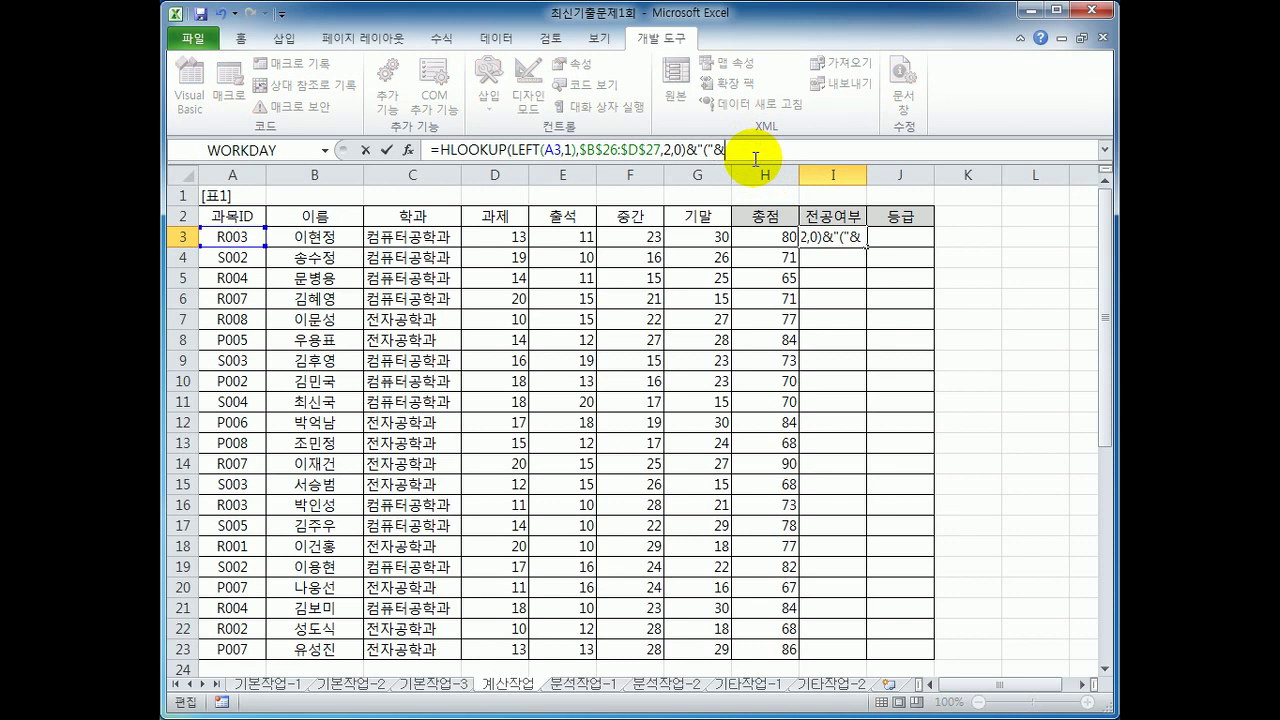
type("hl")
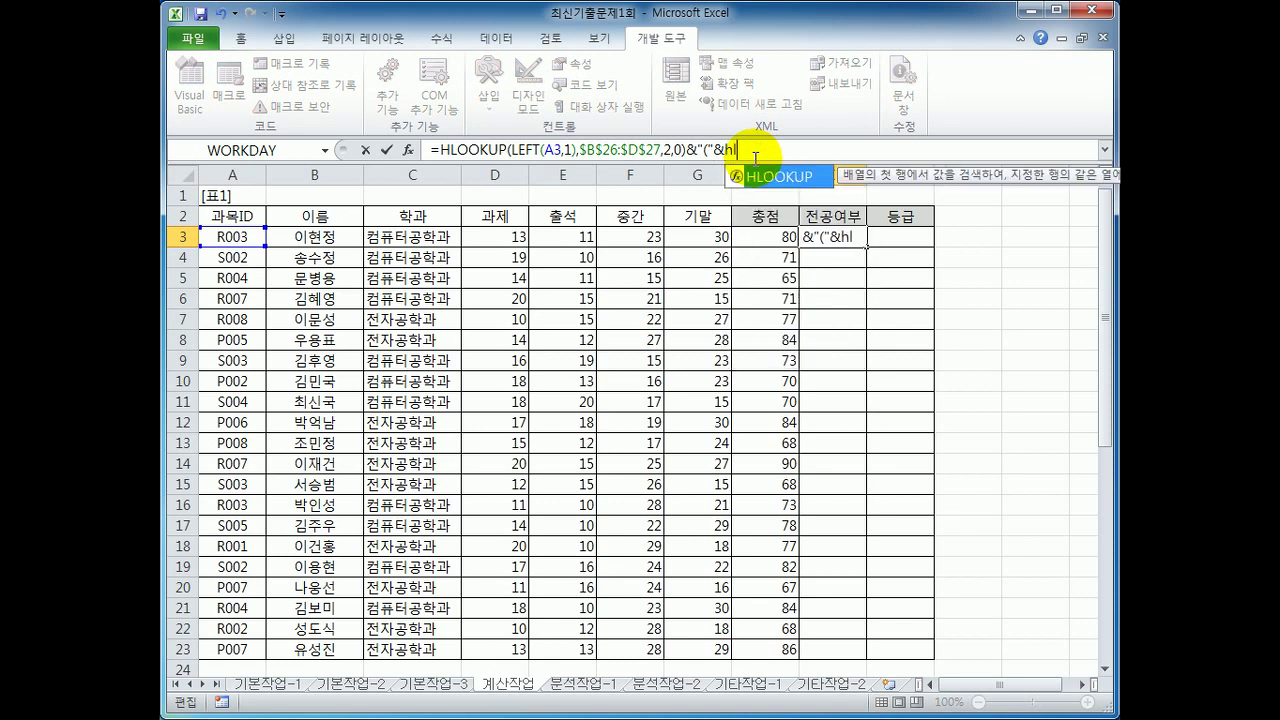
key("Tab")
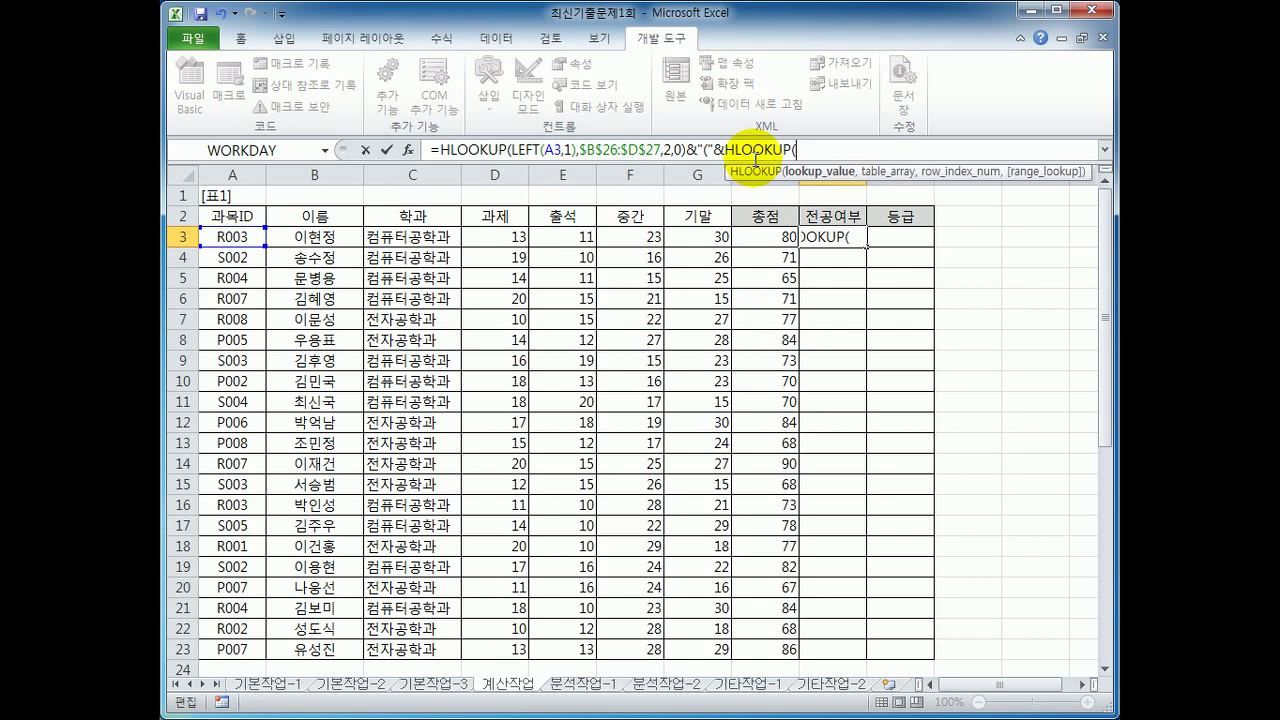
Set the second HLOOKUP's lookup value to VALUE(RIGHT(A3,1)), the last character of the 과목ID as a number.
type("v")
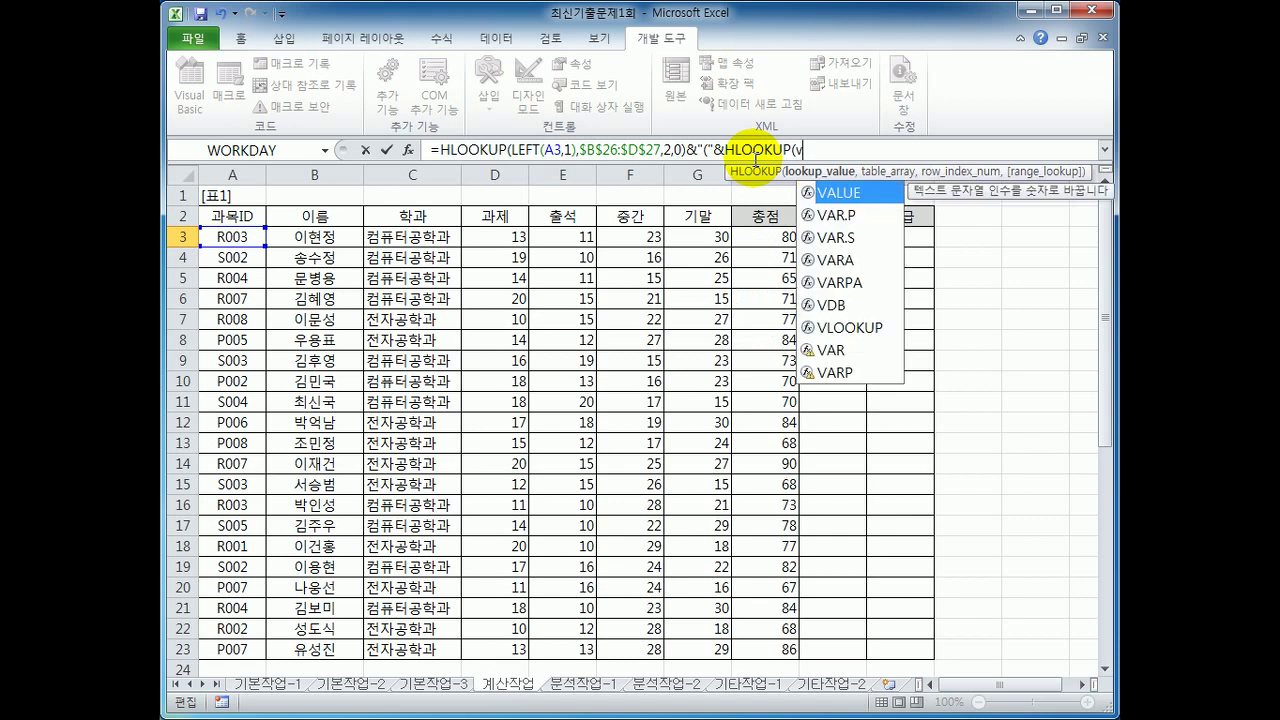
key("Tab")
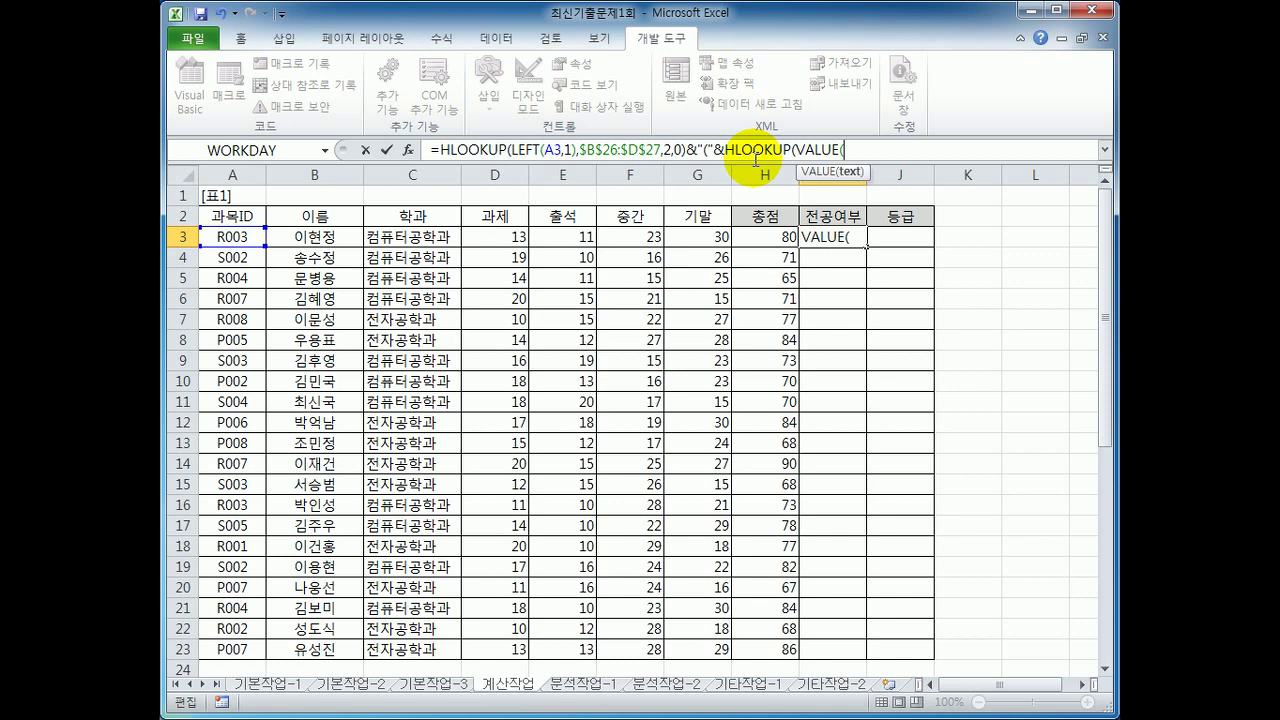
type("ri")
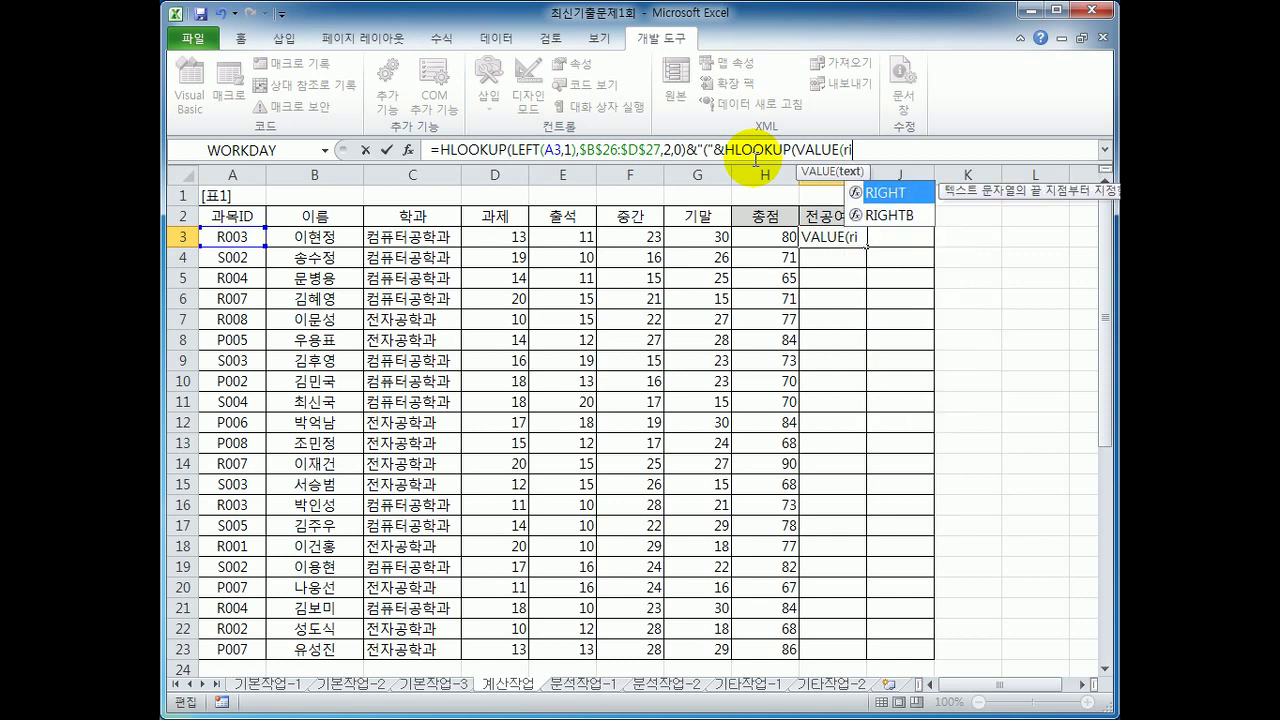
key("Tab")
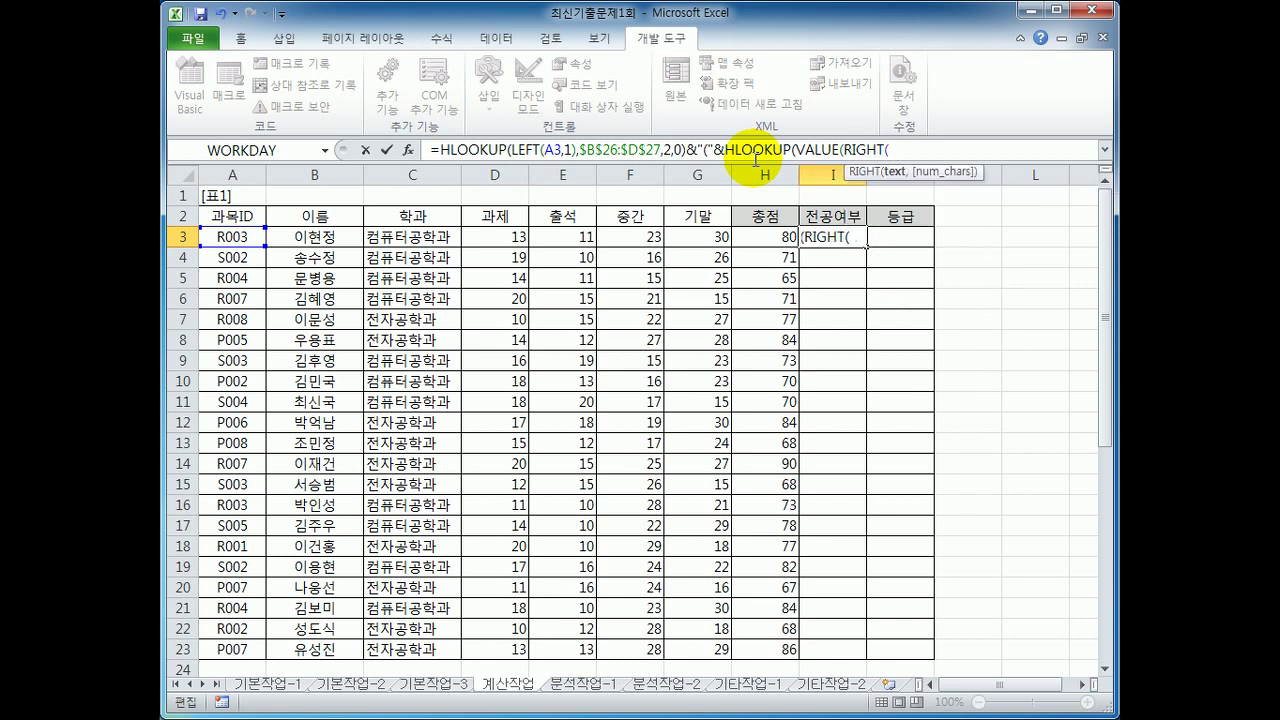
left_click(238, 237)
type(",1")
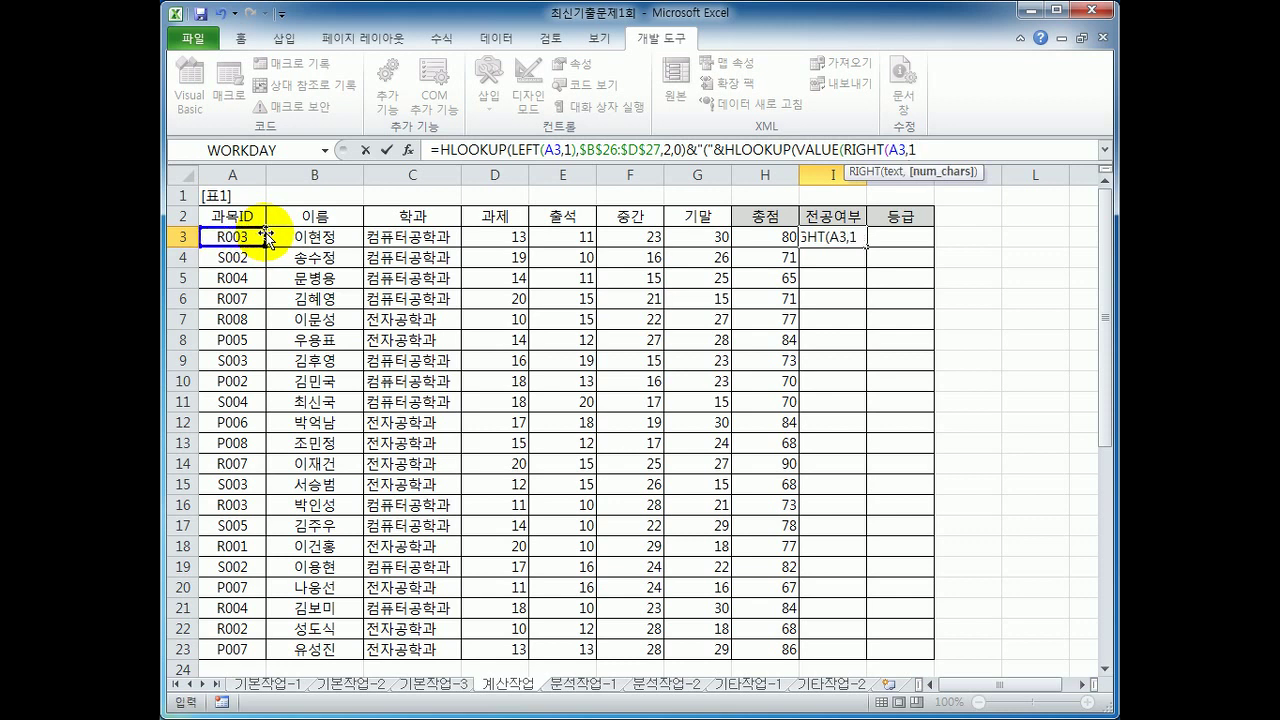
type(")")
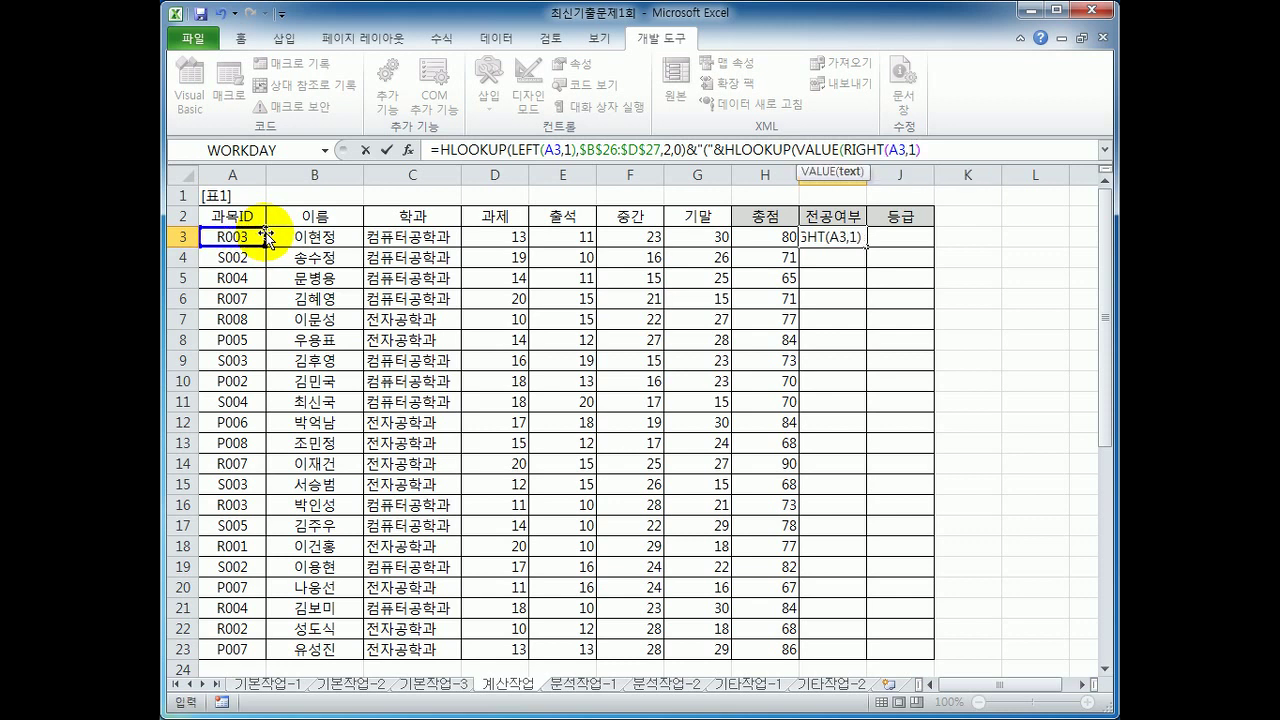
type("),")
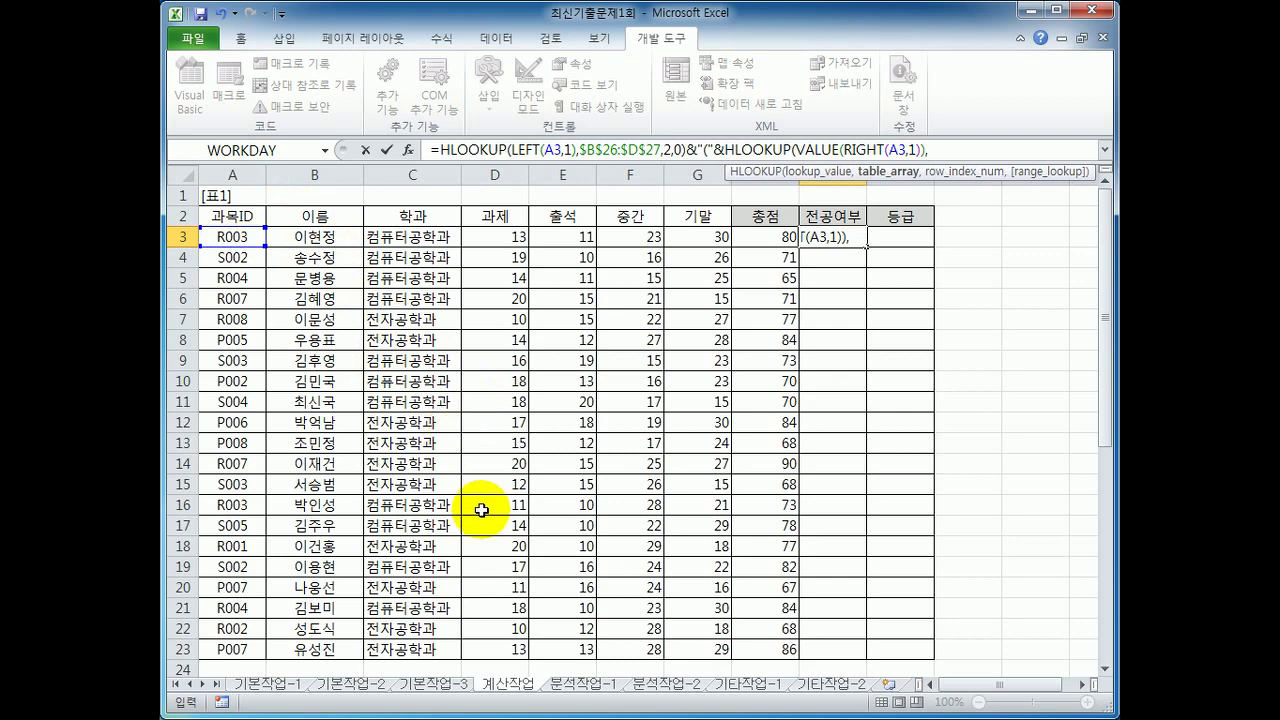
Set the second HLOOKUP's table array to the 강의진행 range in 표2 as the absolute reference $F$26:$H$27.
left_click_drag(1111, 341, 1108, 366)
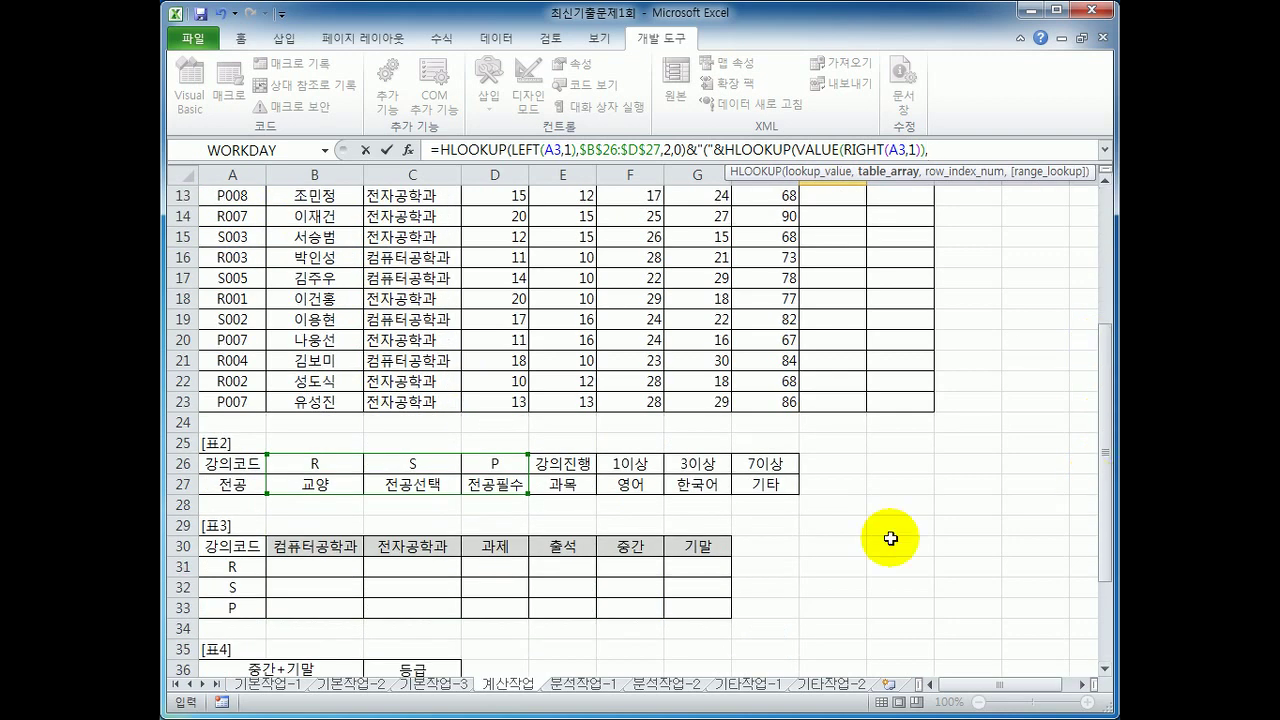
left_click_drag(630, 463, 753, 484)
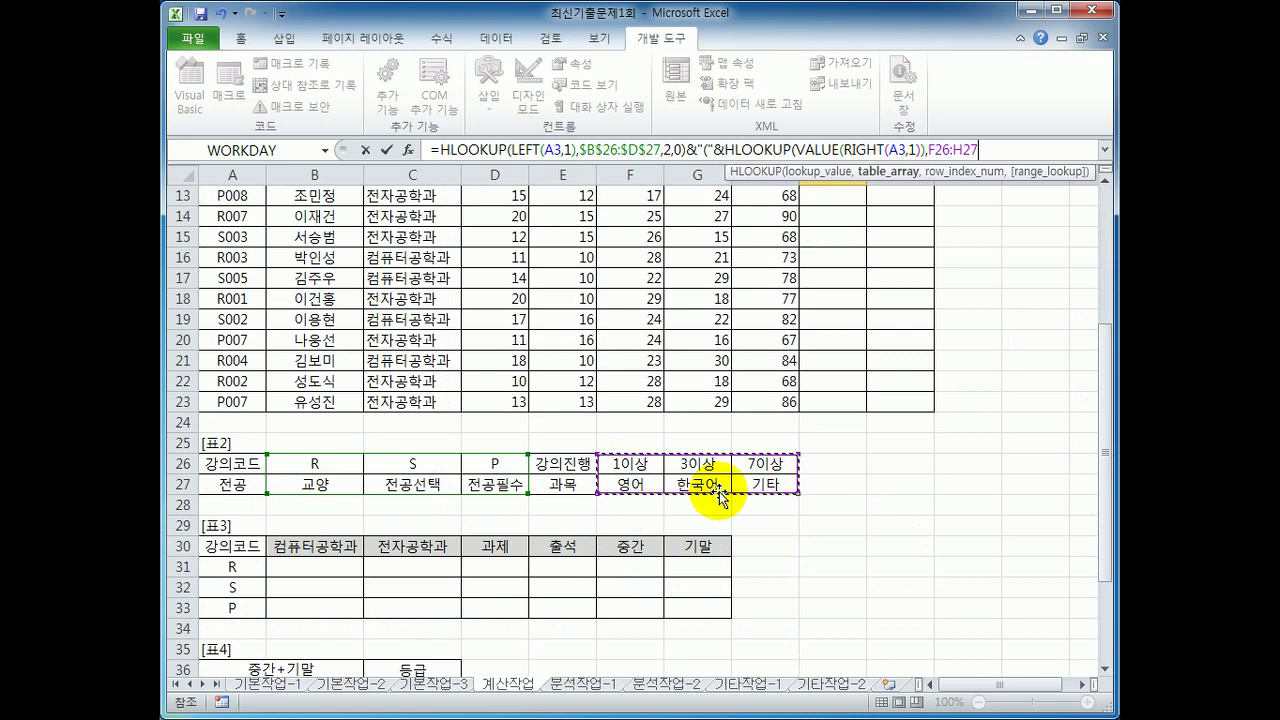
key("F4")
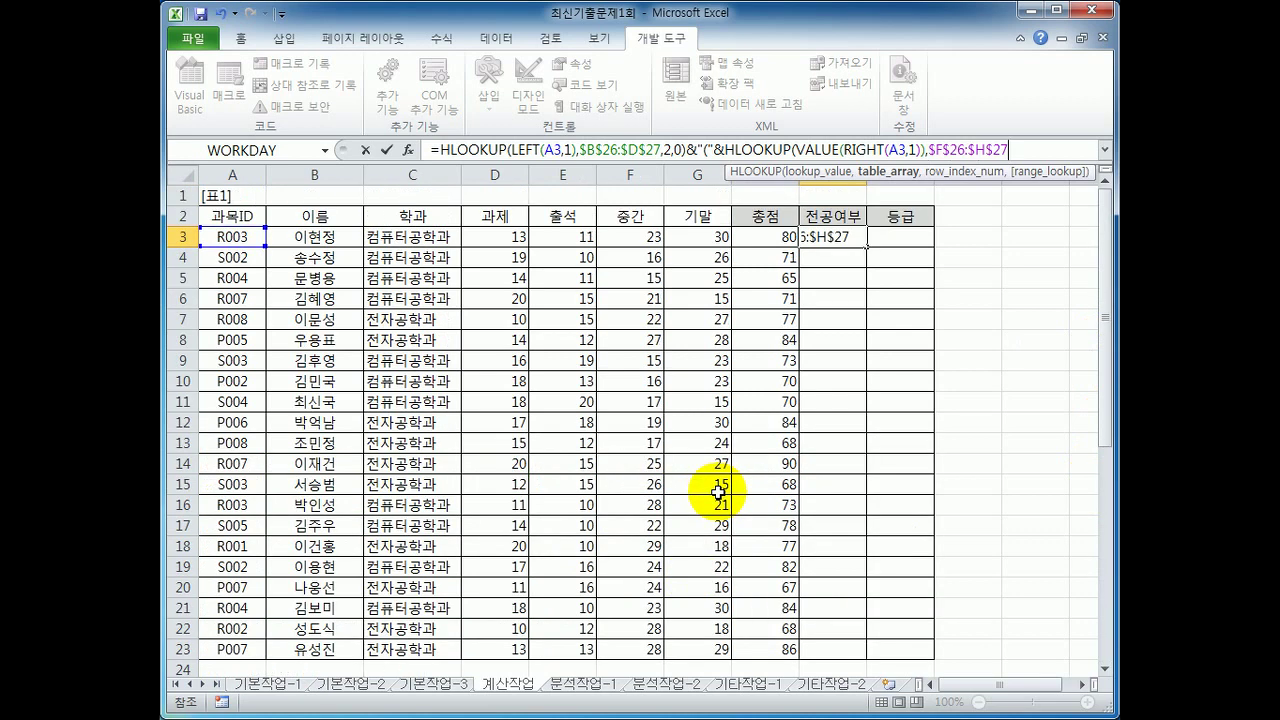
type(",")
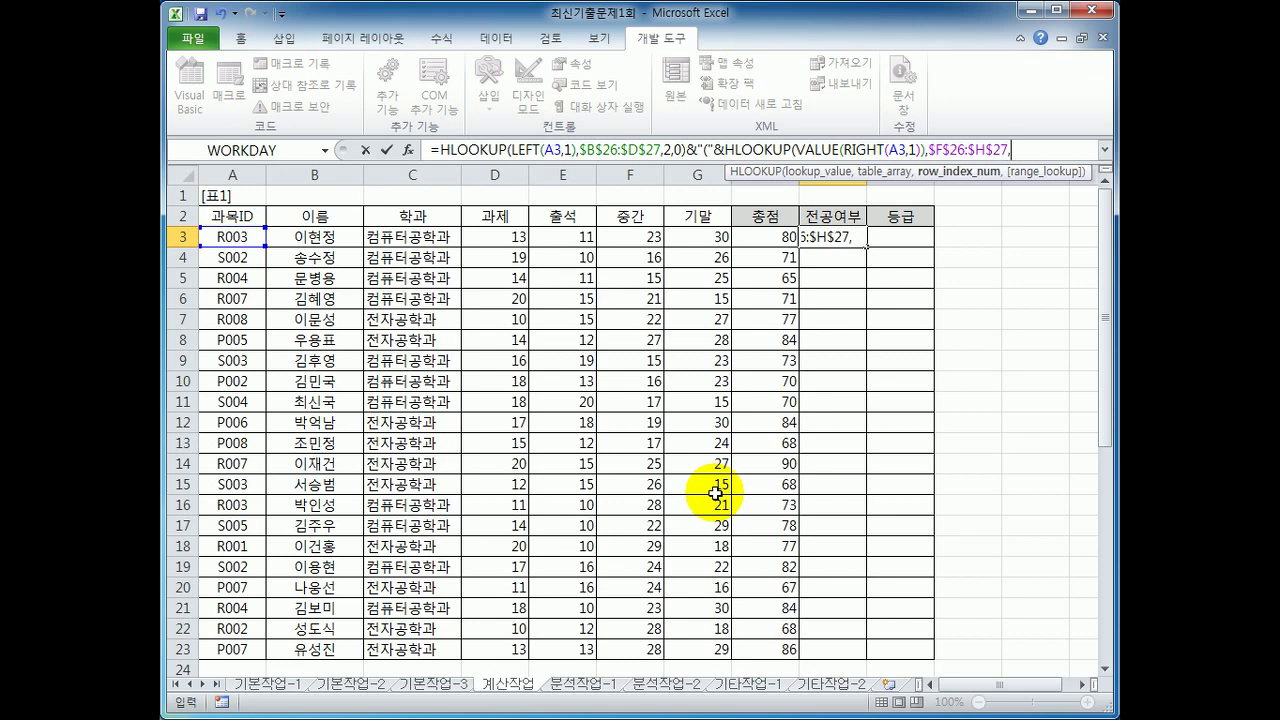
Complete the second HLOOKUP with row index 2, leaving out the range lookup argument, and confirm the formula.
type("2")
left_click_drag(1106, 302, 1107, 444)
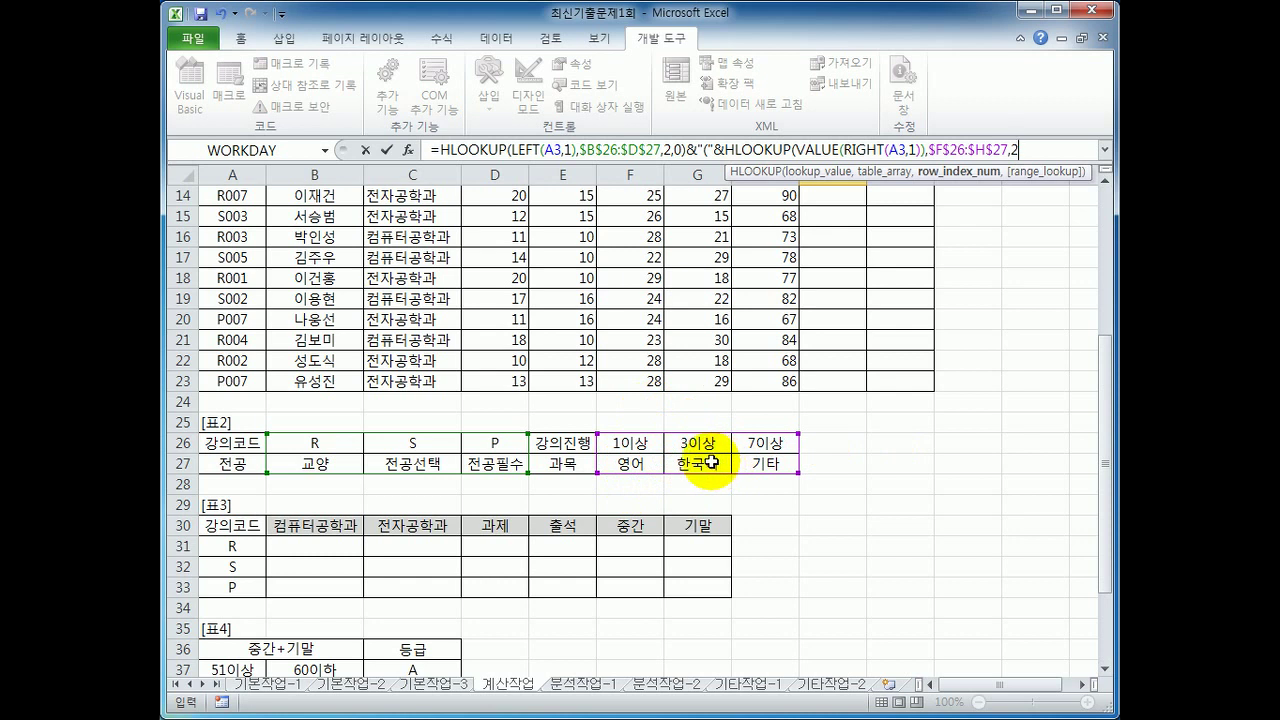
type(")")
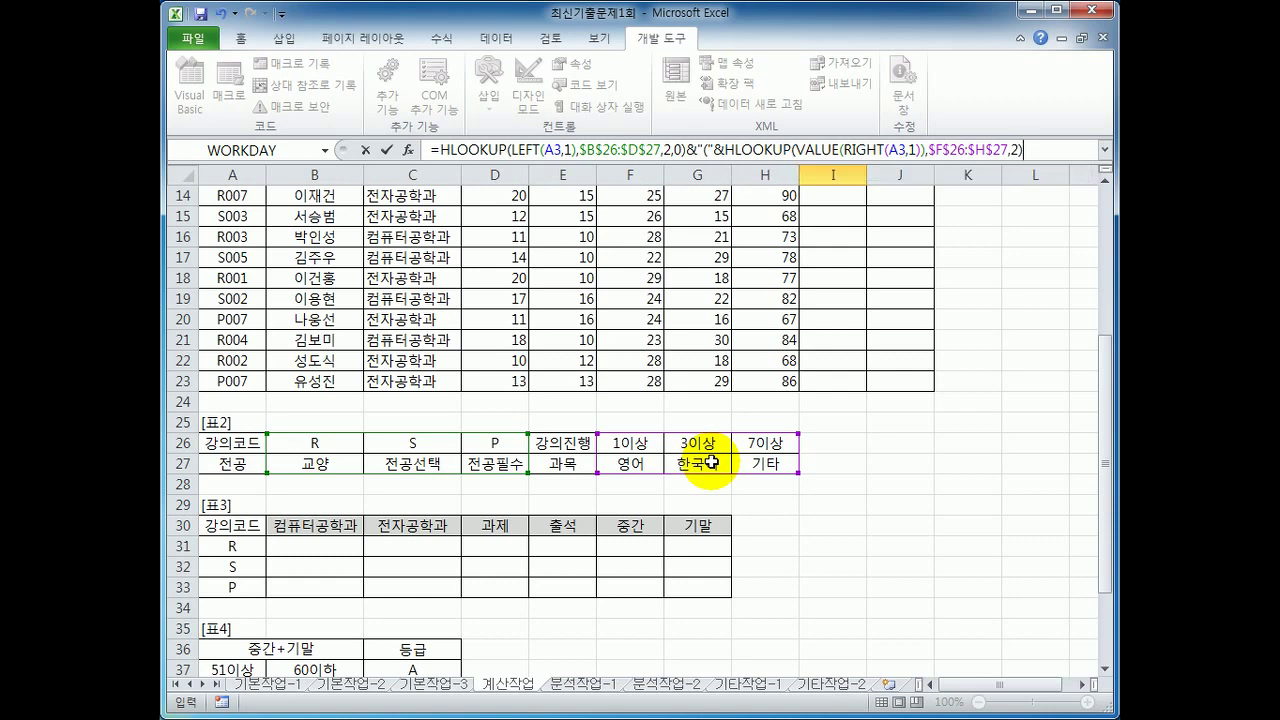
key("Return")
Append a closing parenthesis to the end of the I3 formula with &")" and confirm it.
scroll(712, 462, "up", 1)
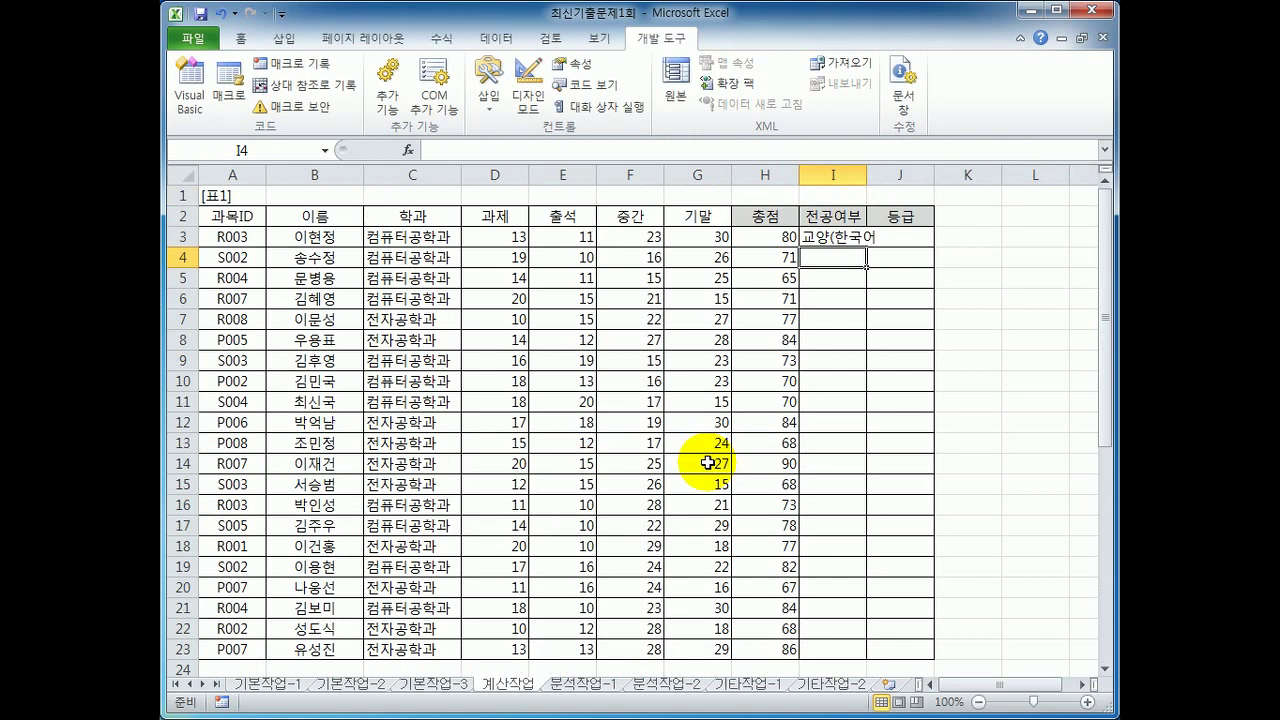
left_click(850, 237)
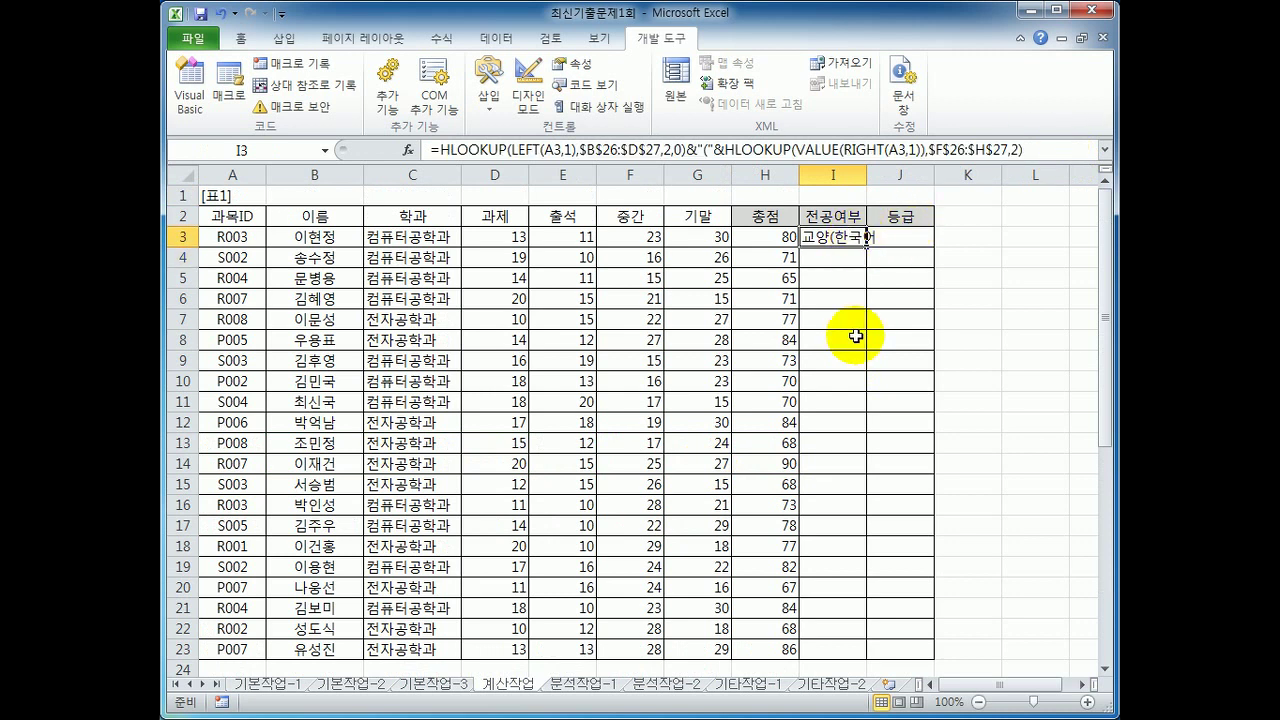
left_click(851, 260)
left_click(850, 237)
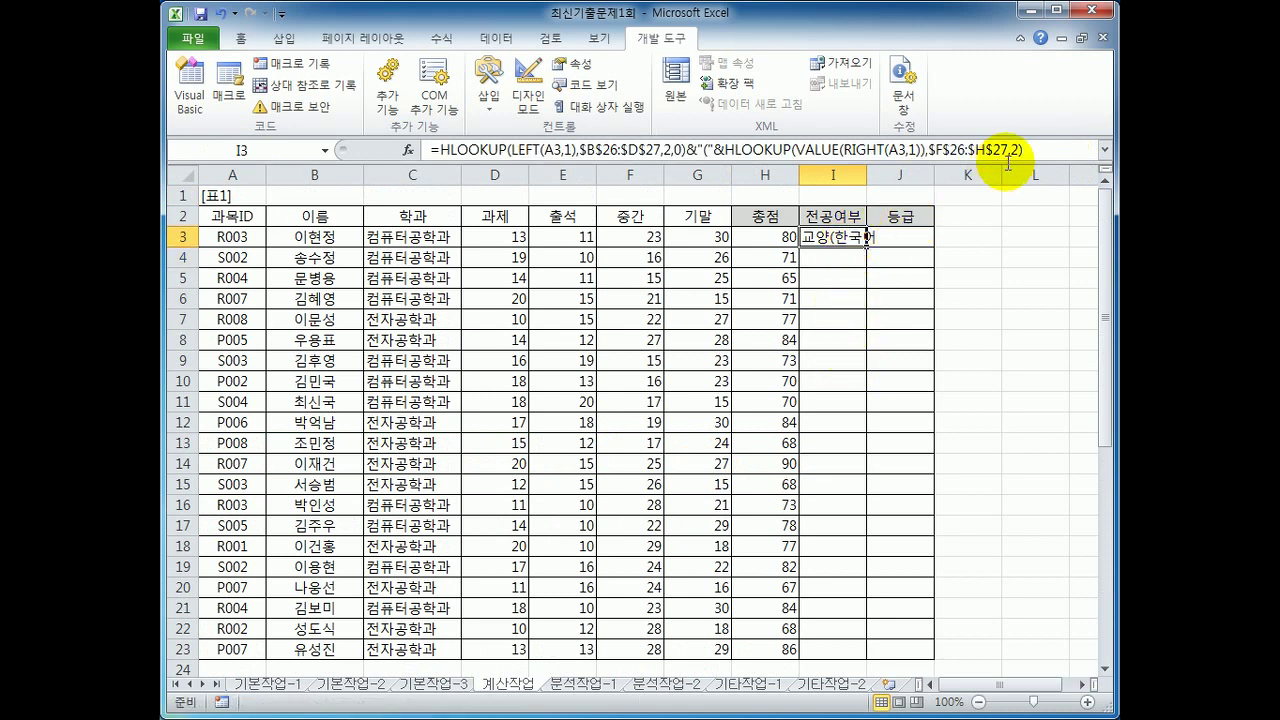
left_click(1025, 150)
key("BackSpace")
key("BackSpace")
key("BackSpace")
type("\")")
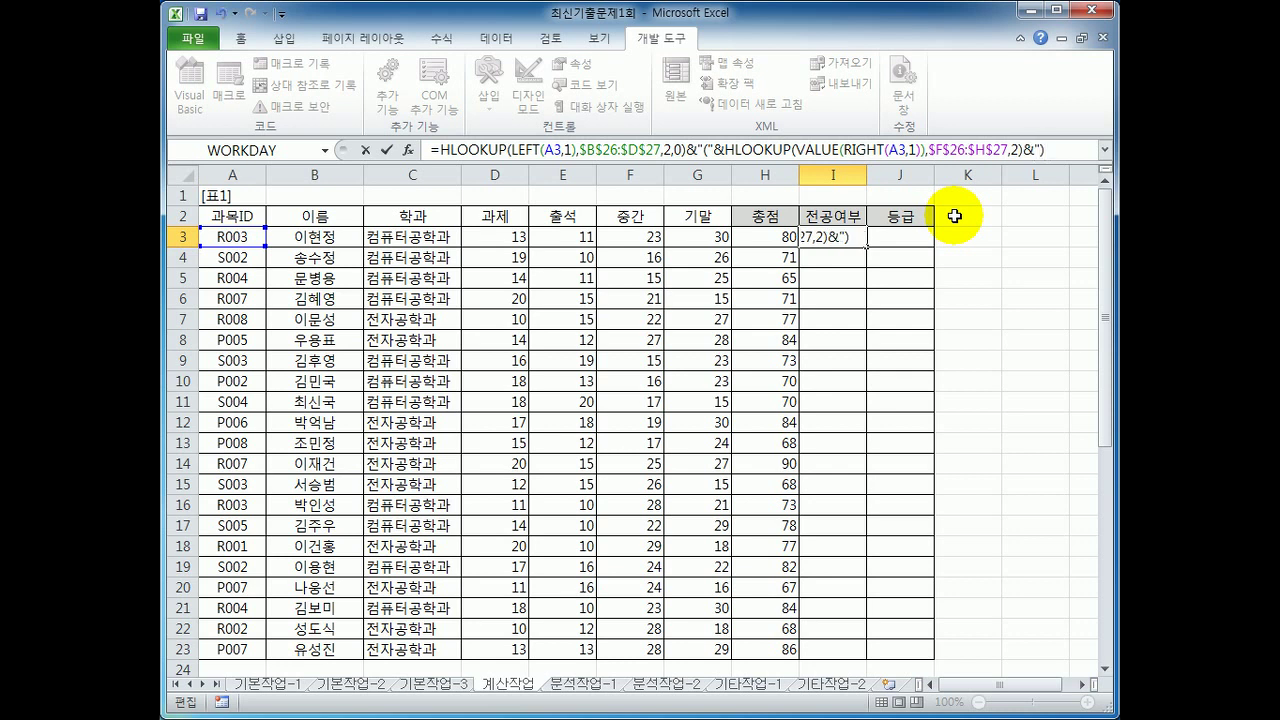
key("Return")
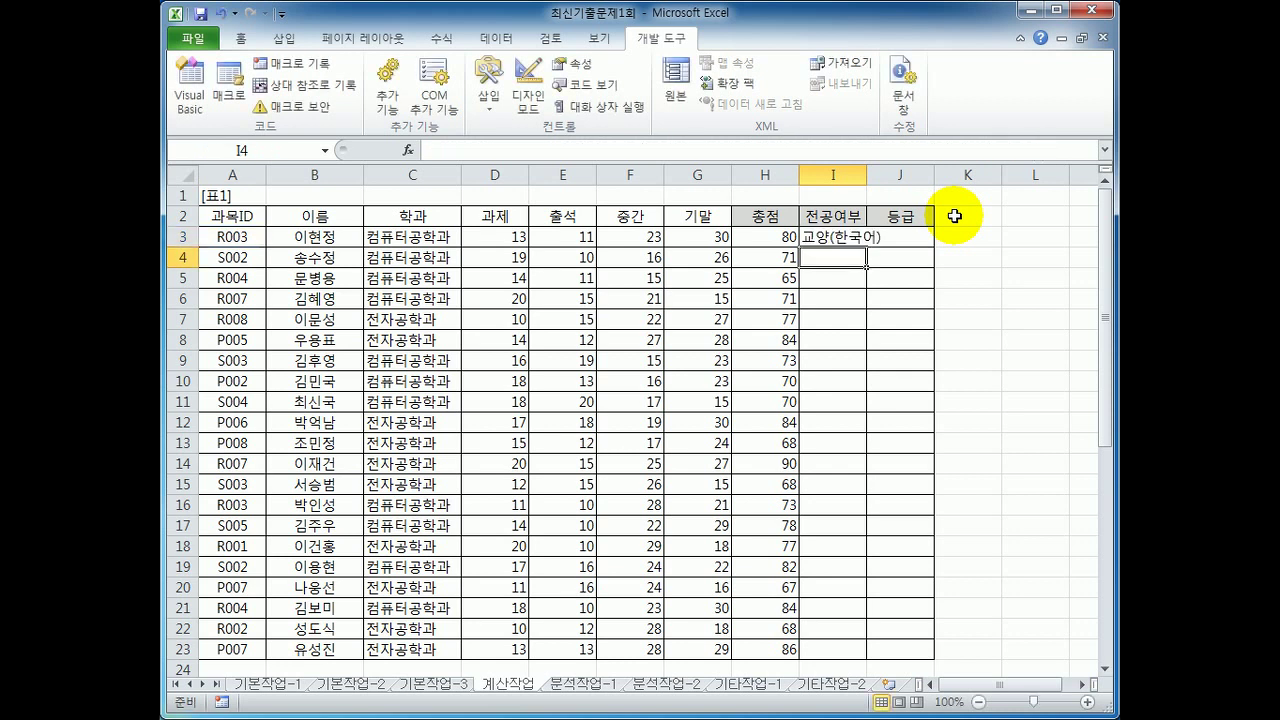
Fill the I3 formula down the 전공여부 column to I23 and auto-fit column I to its contents.
double_click(866, 175)
left_click(866, 237)
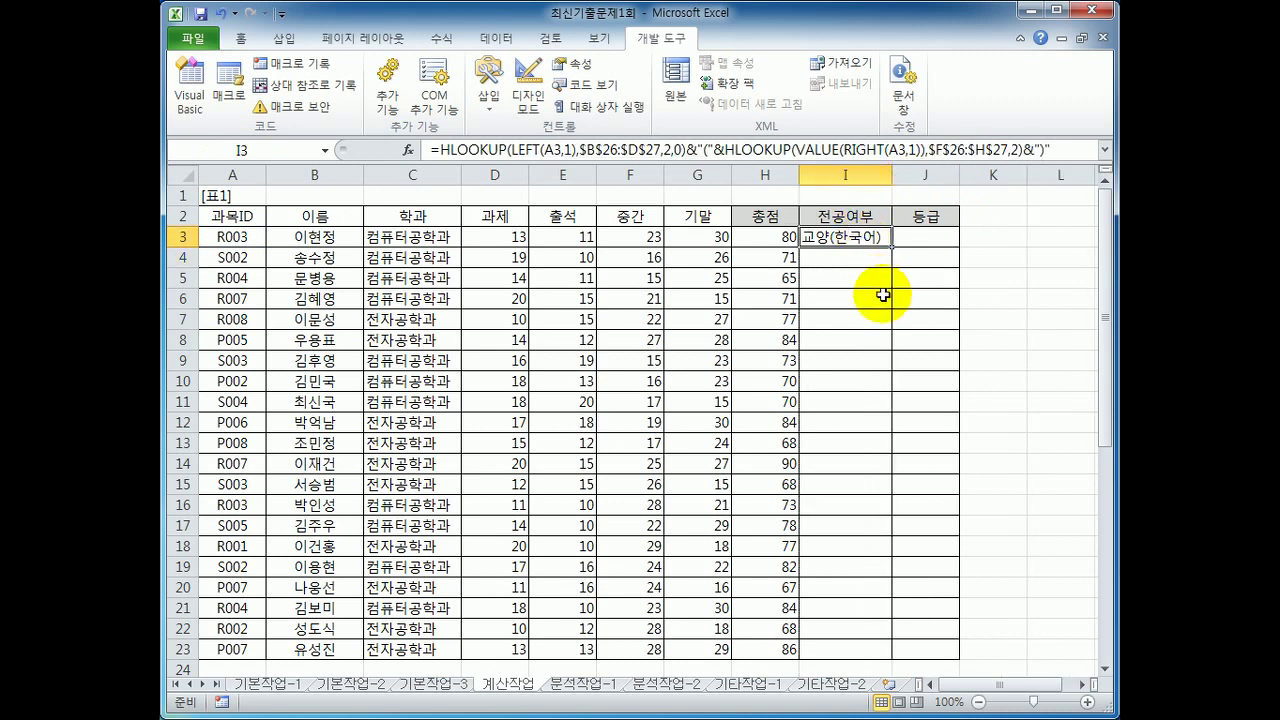
double_click(893, 245)
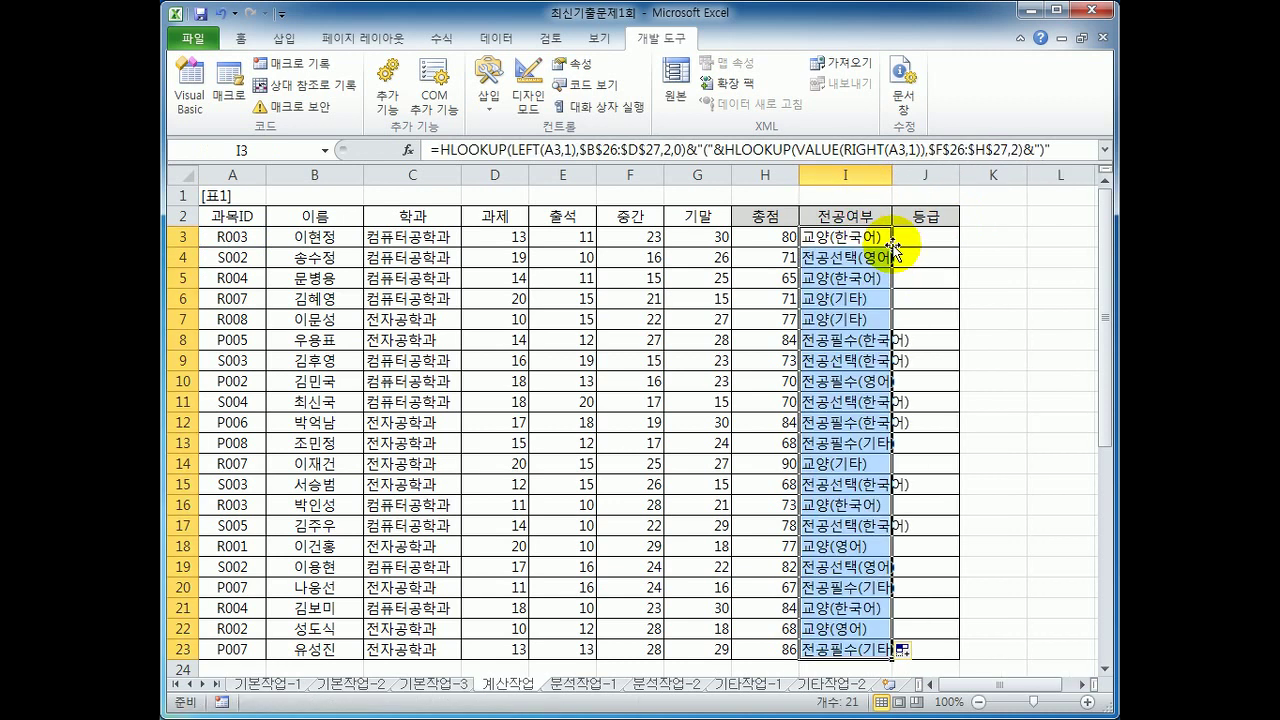
double_click(892, 175)
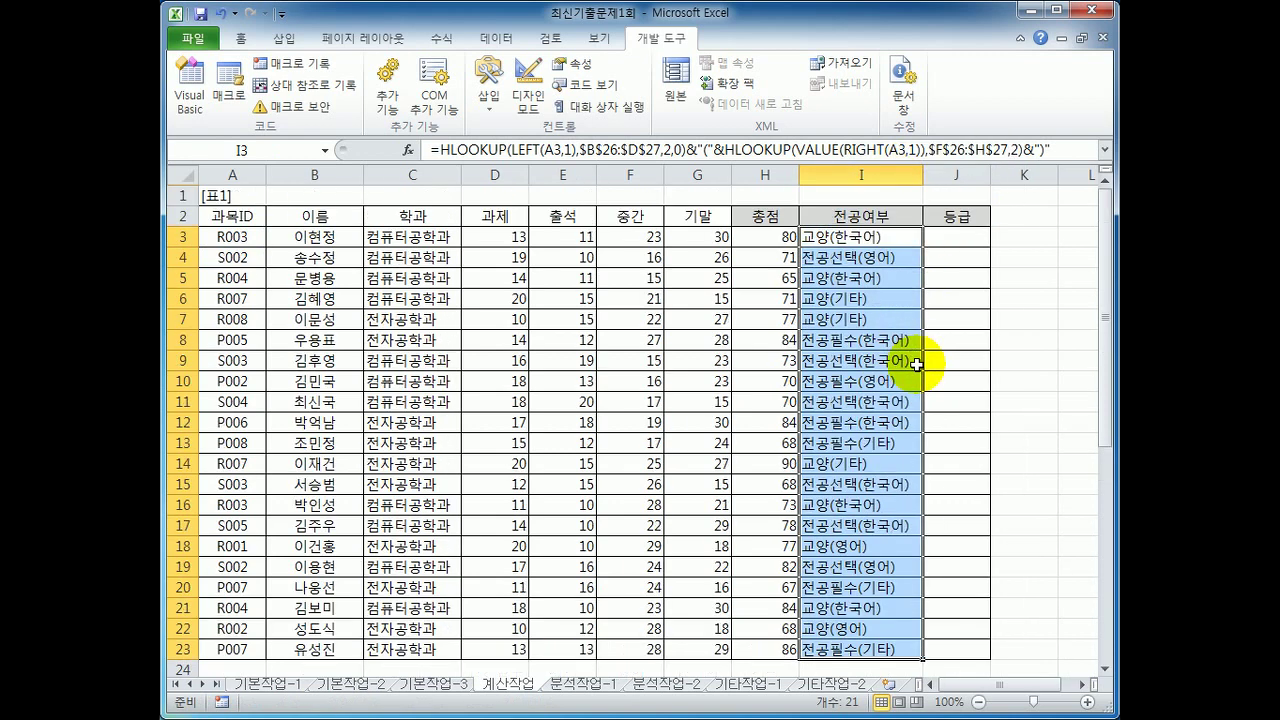
left_click(903, 242)
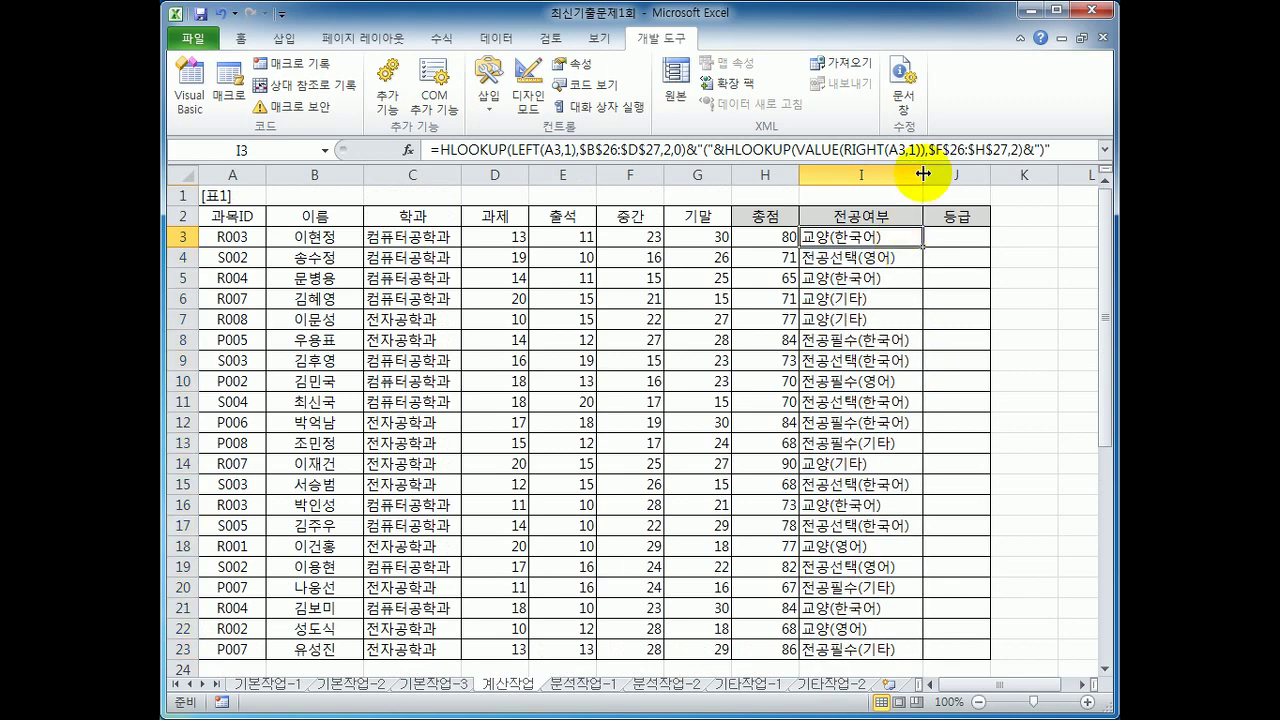
Start an INDEX formula in J3 with the 등급 range of 표4 as its array, using the absolute reference $C$37:$C$42.
left_click(966, 242)
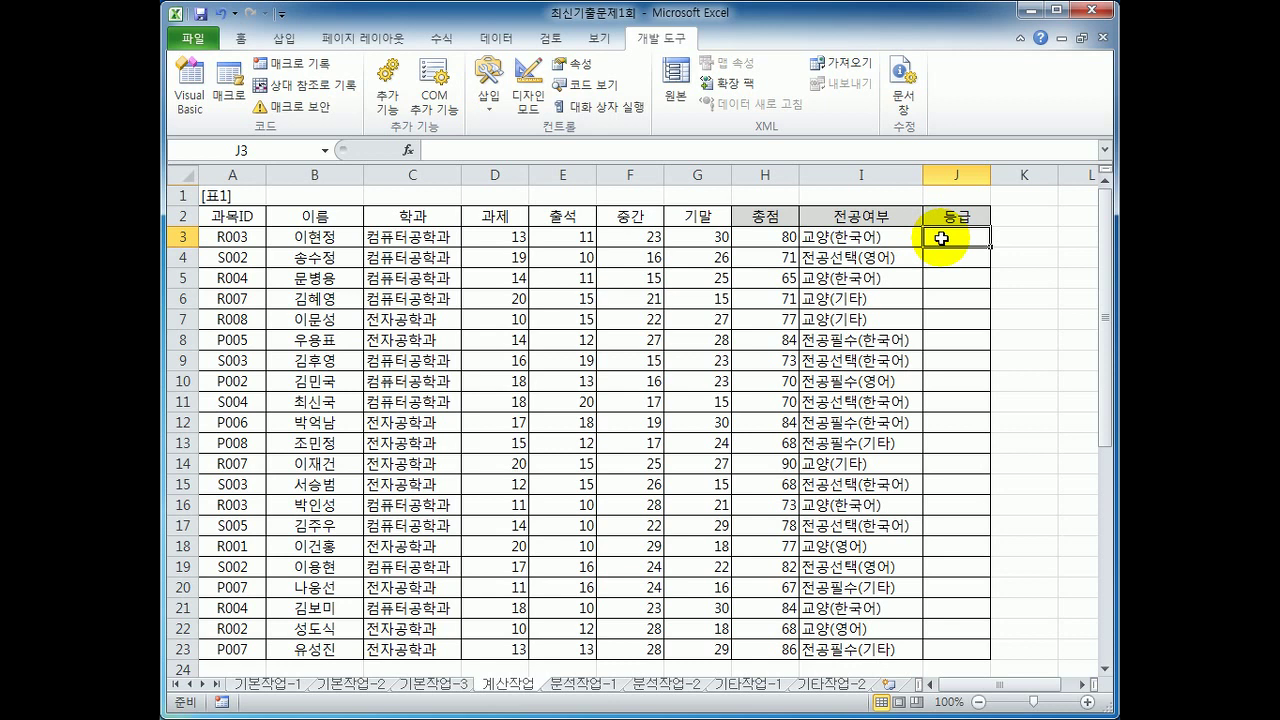
type("=in")
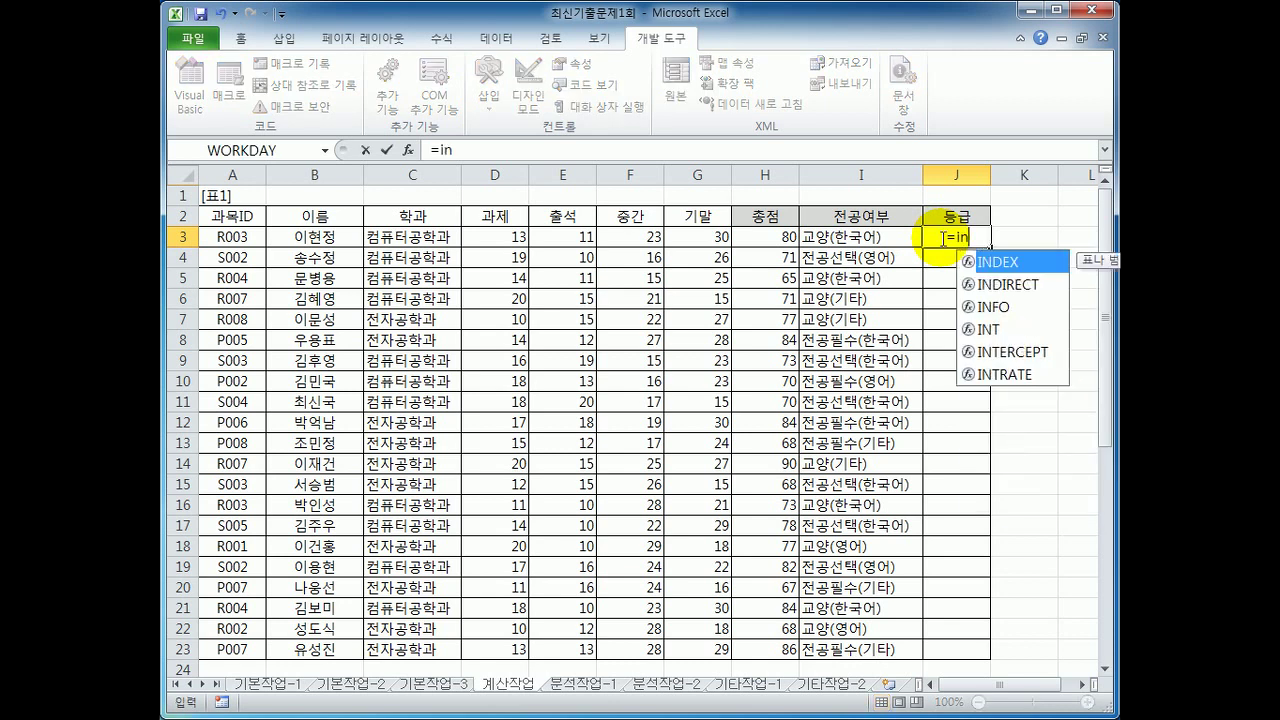
key("Tab")
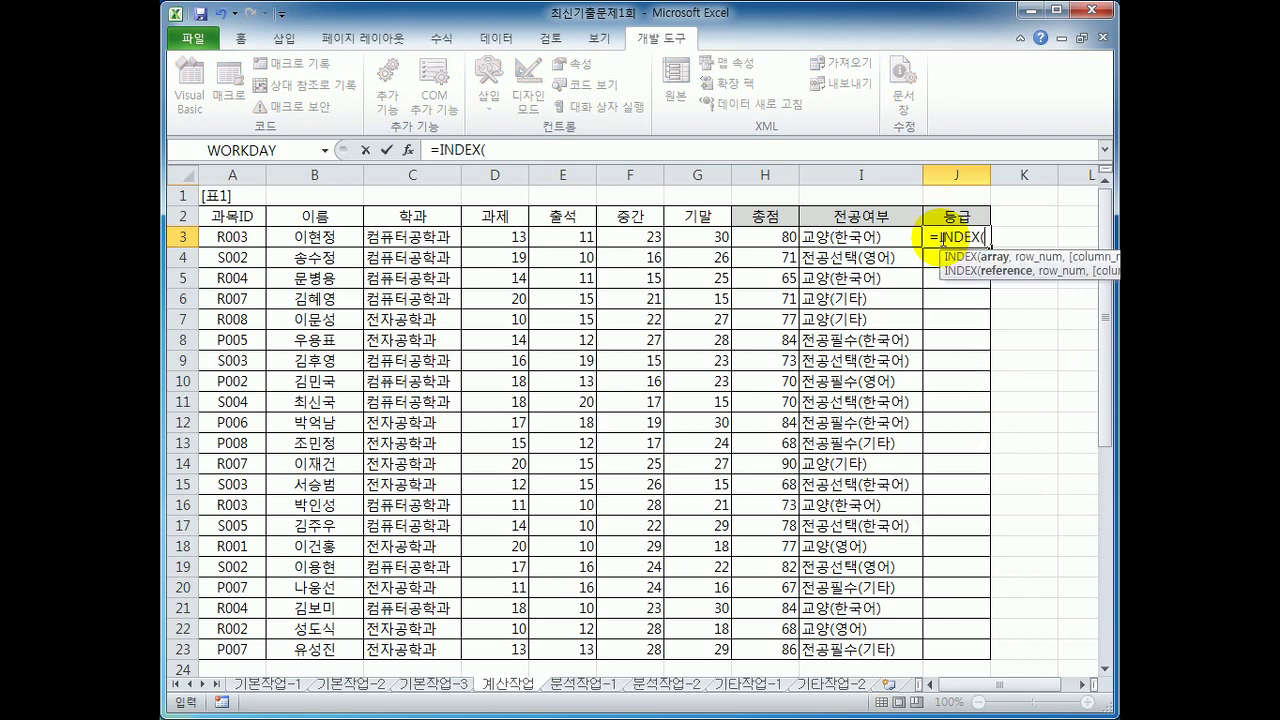
scroll(888, 440, "down", 6)
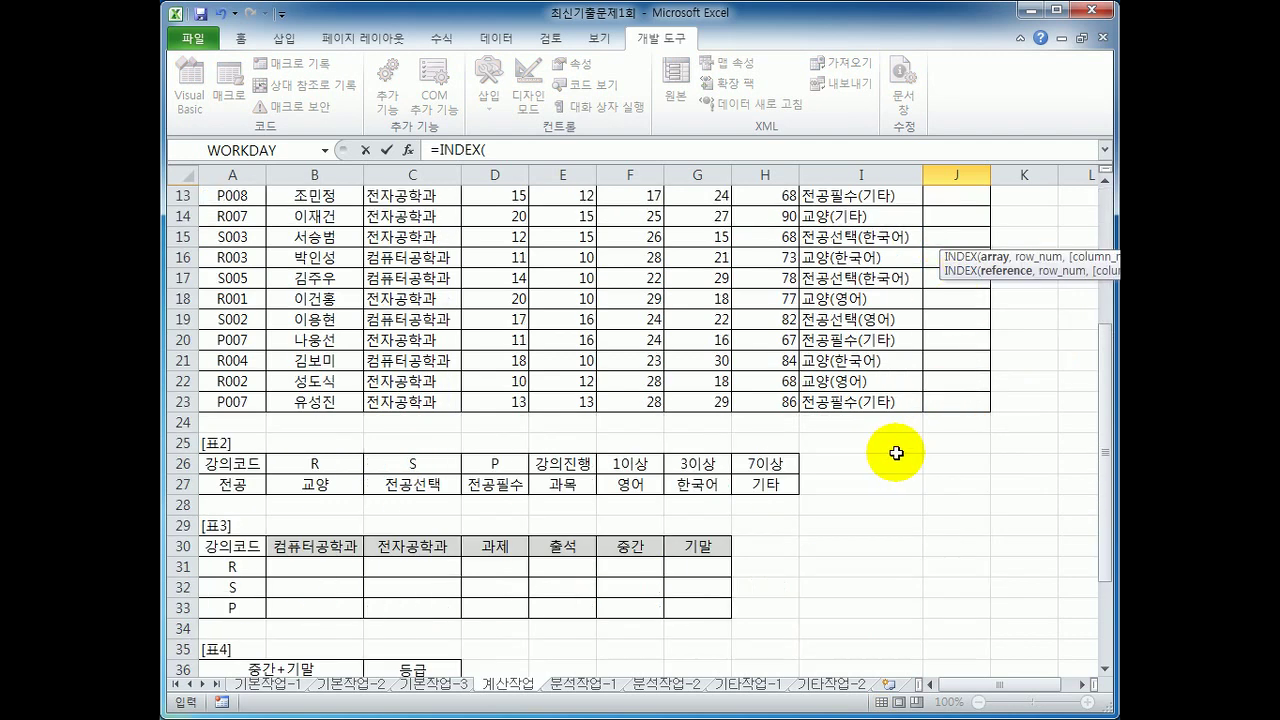
scroll(893, 456, "down", 2)
left_click_drag(430, 438, 437, 554)
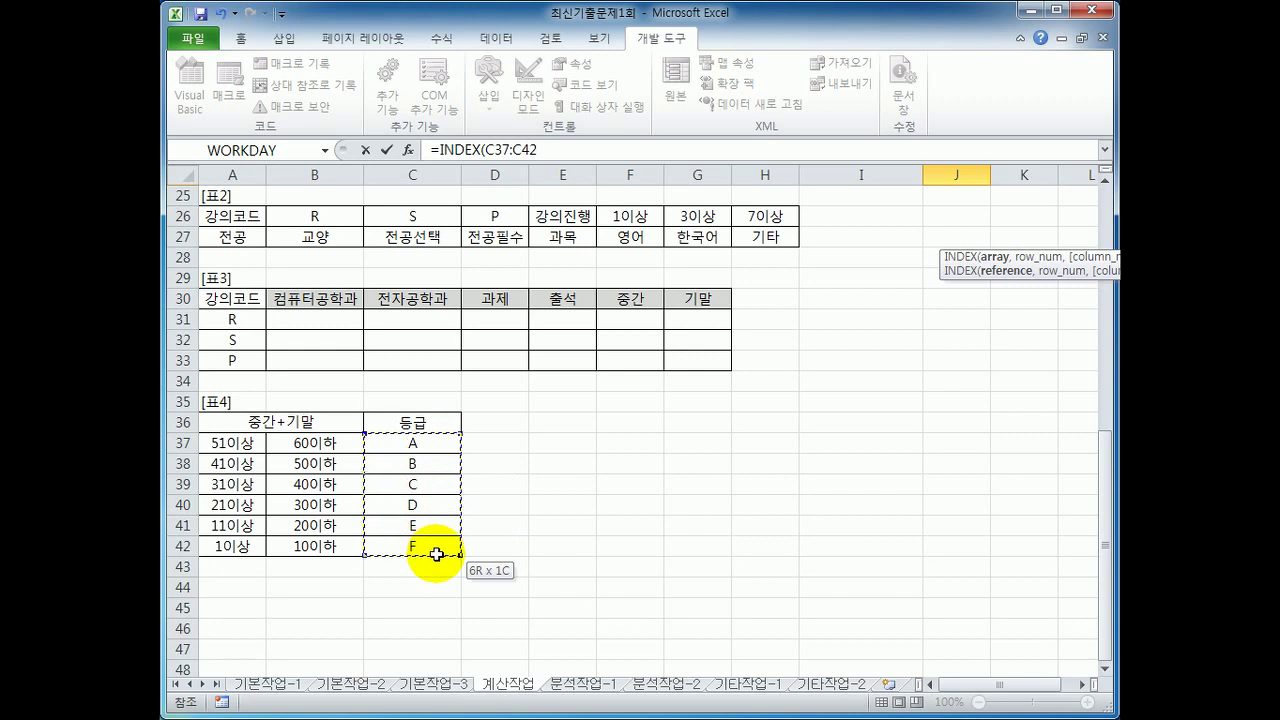
left_click_drag(437, 554, 437, 554)
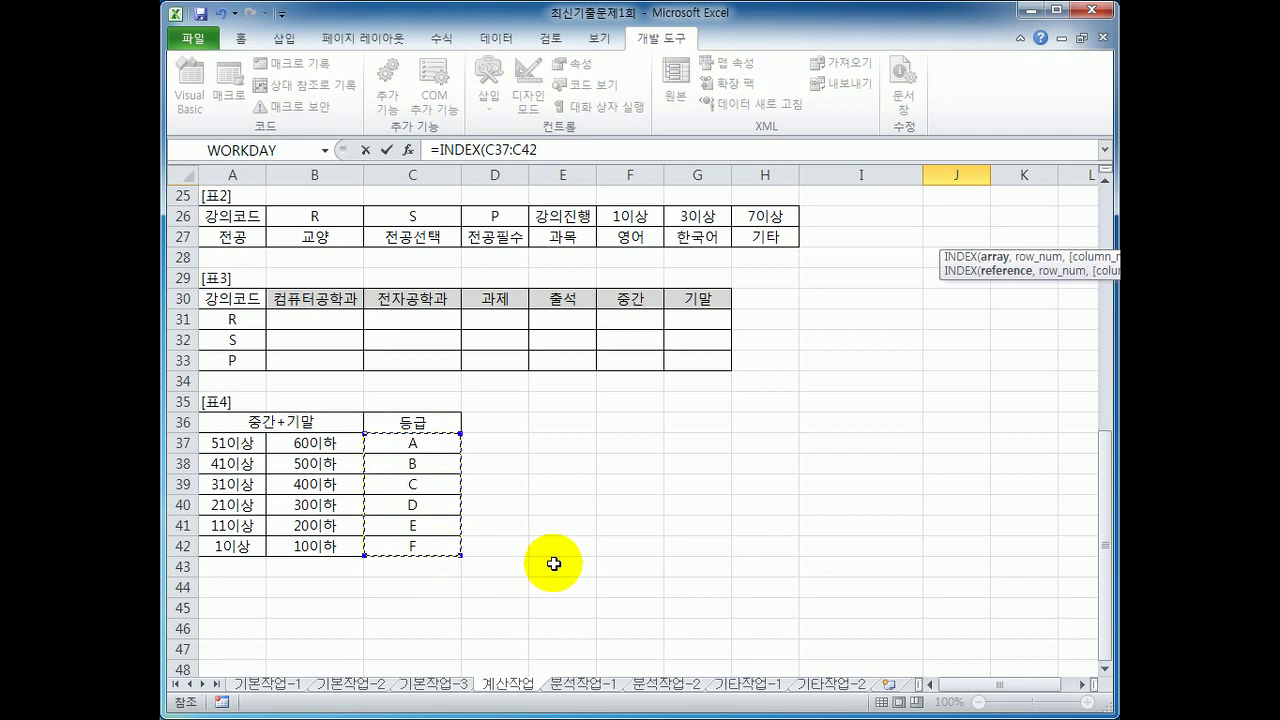
key("F4")
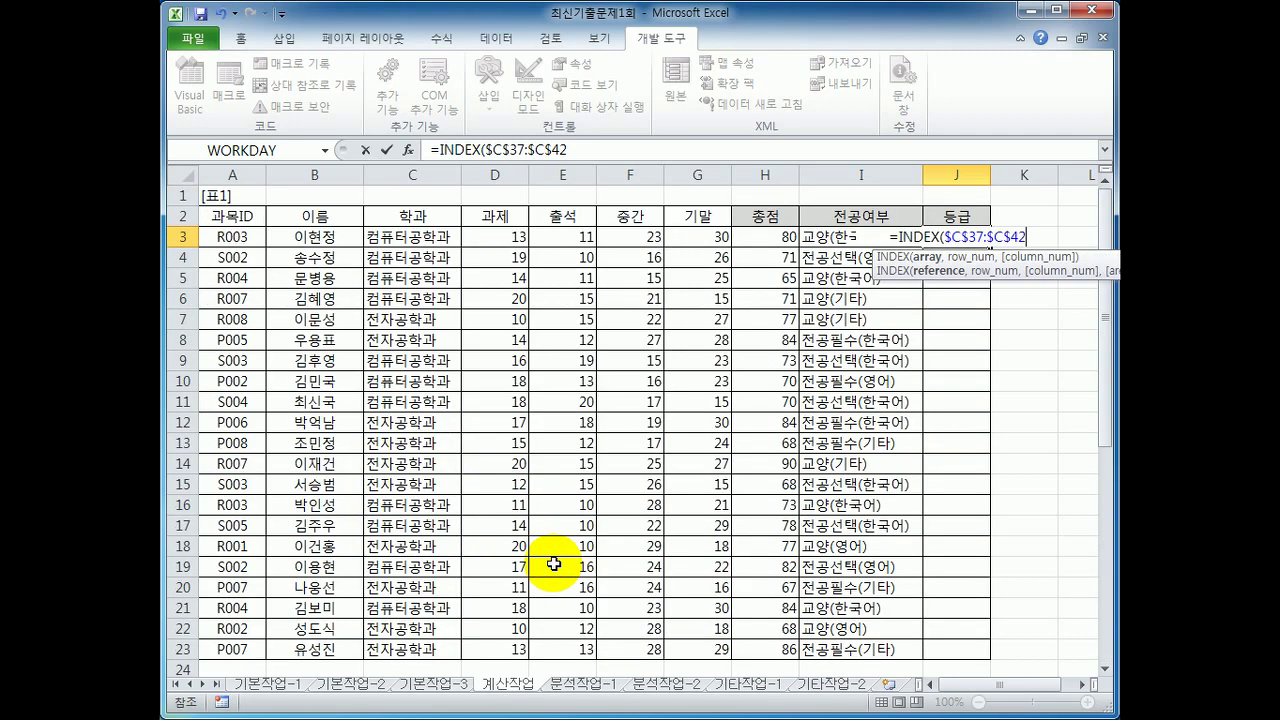
type(",")
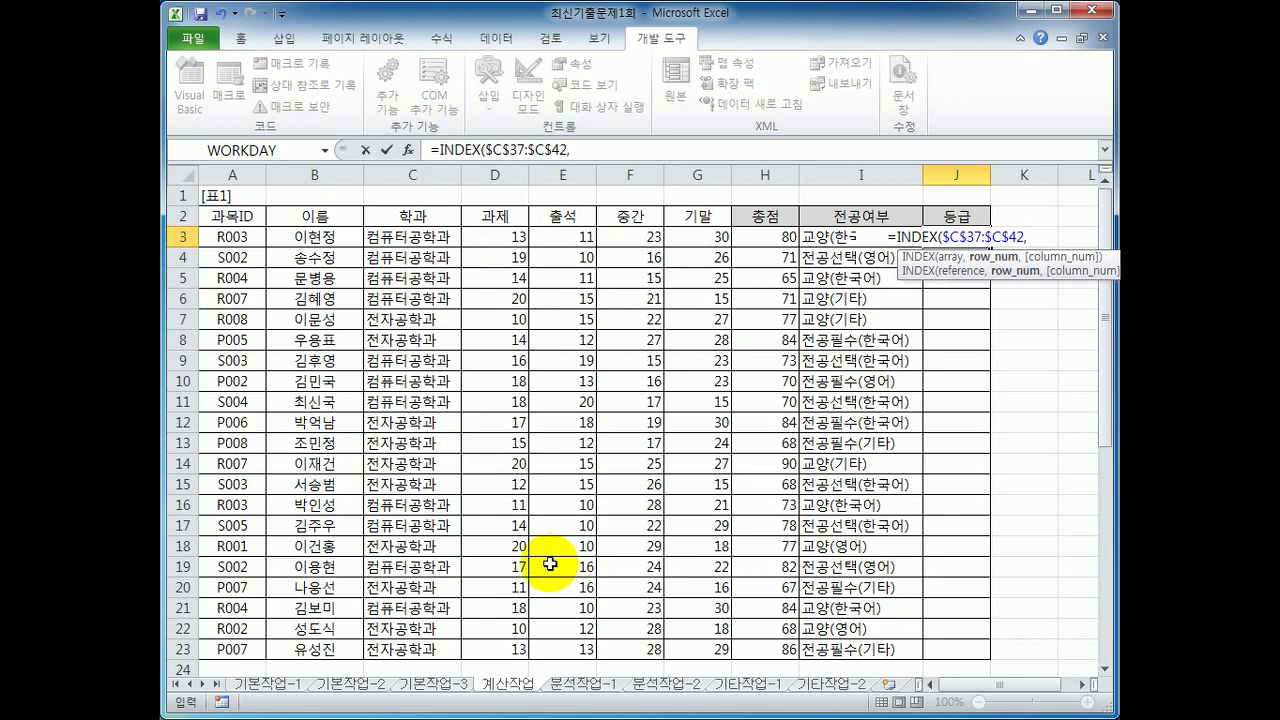
Nest a MATCH function as the INDEX row number, with the 중간 and 기말 sum F3+G3 as its lookup value.
scroll(553, 564, "down", 8)
scroll(570, 540, "up", 4)
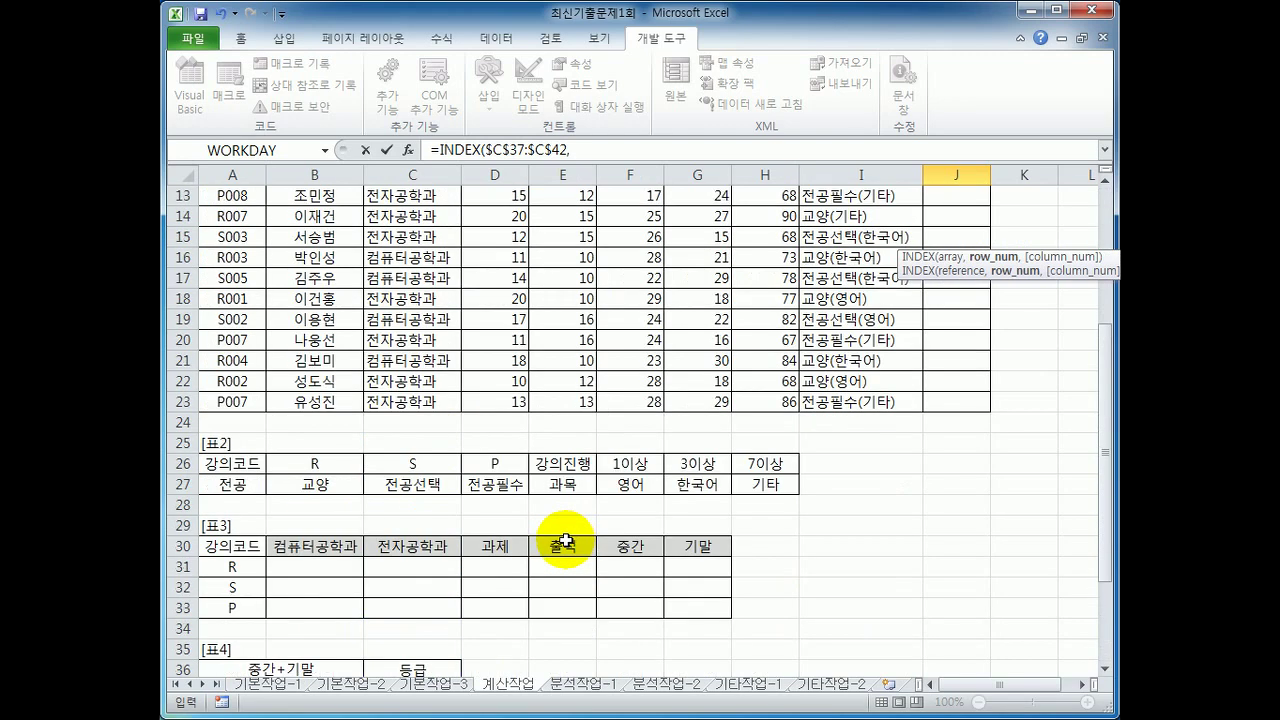
scroll(563, 543, "down", 2)
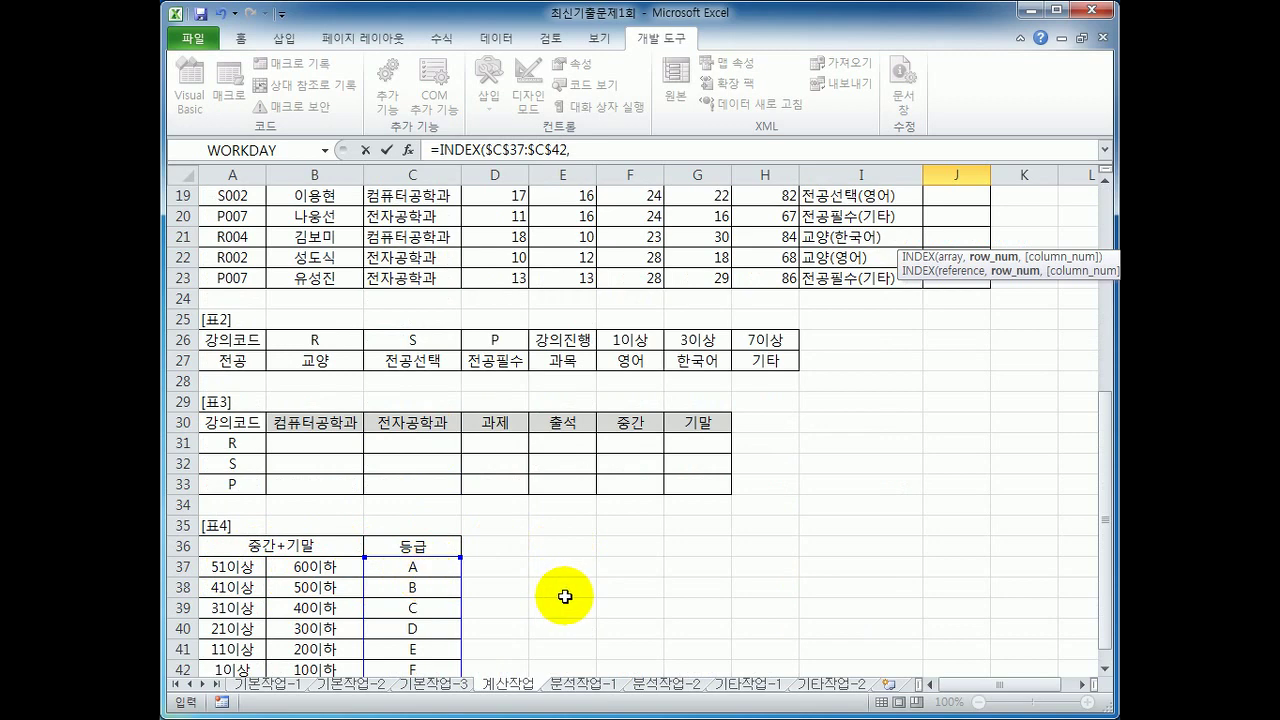
scroll(552, 593, "up", 6)
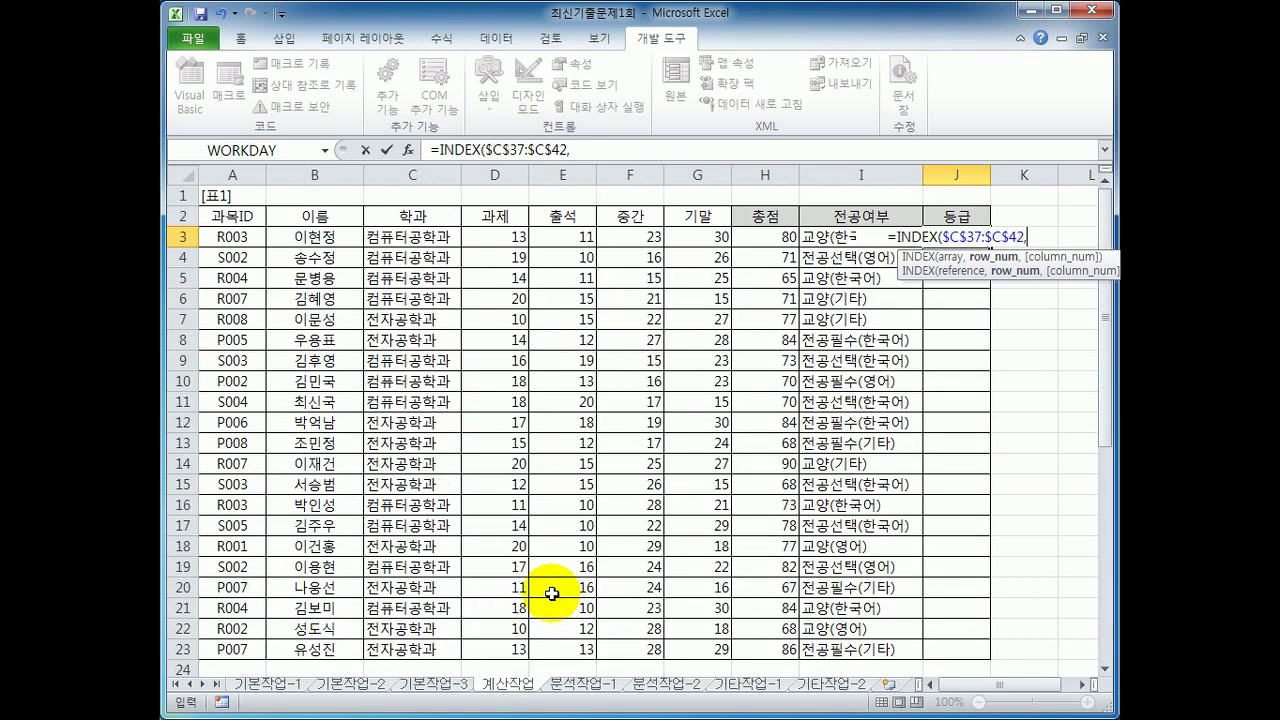
left_click(590, 153)
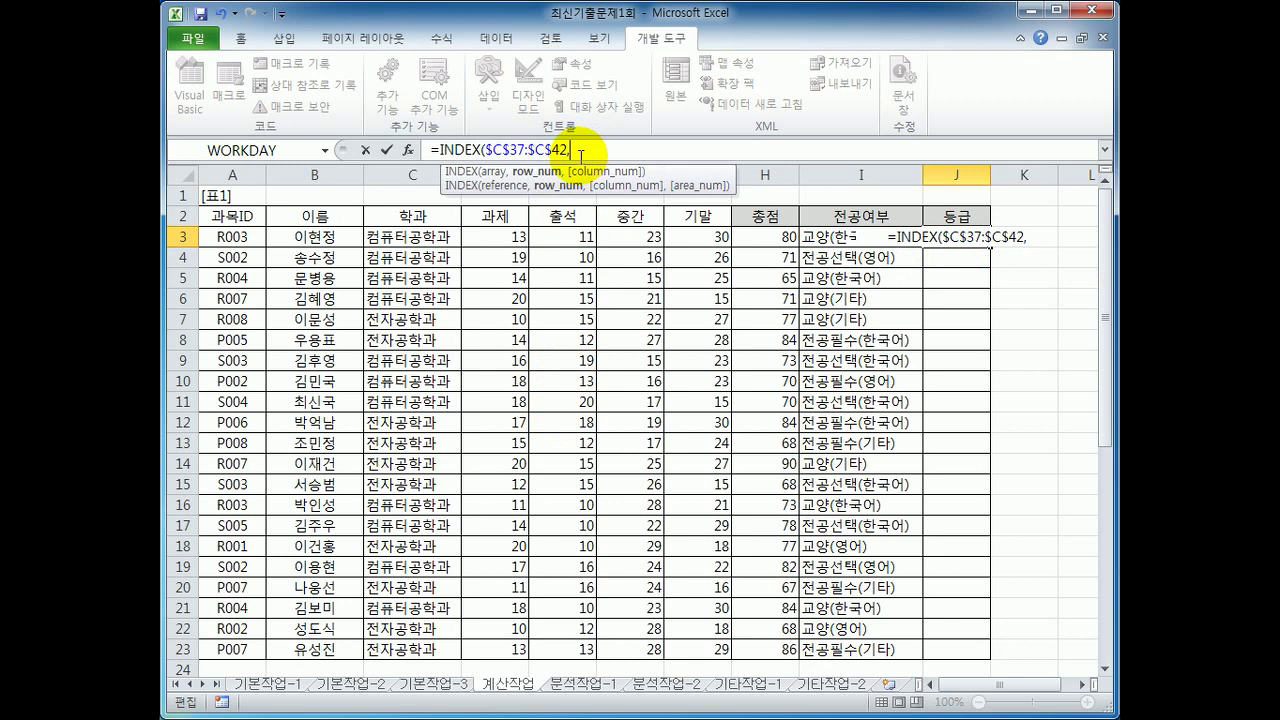
type("ma")
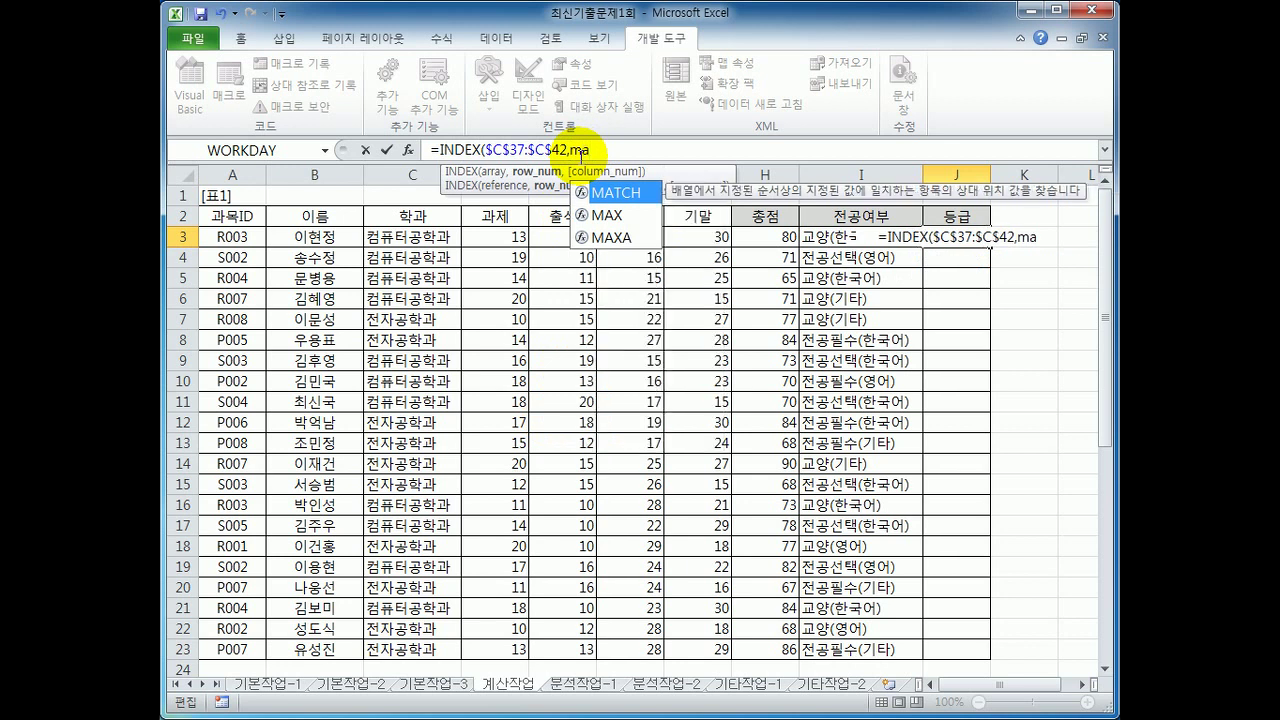
key("Tab")
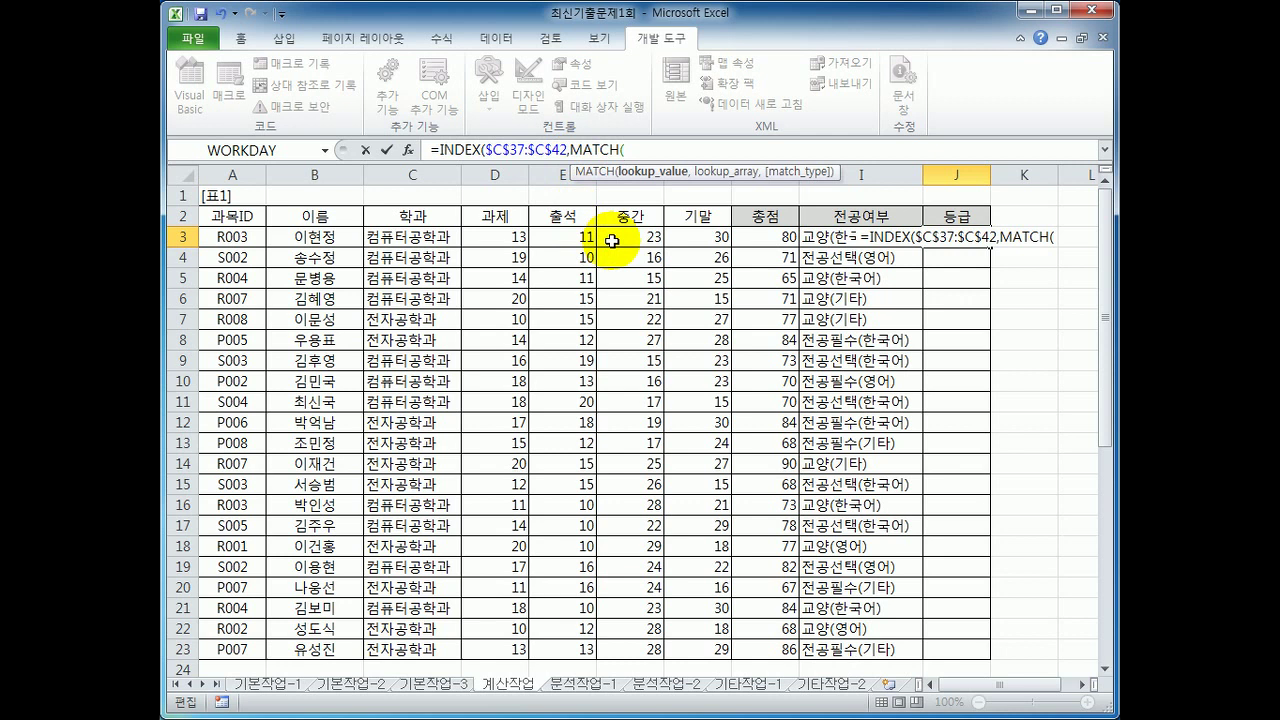
left_click(618, 238)
type("+")
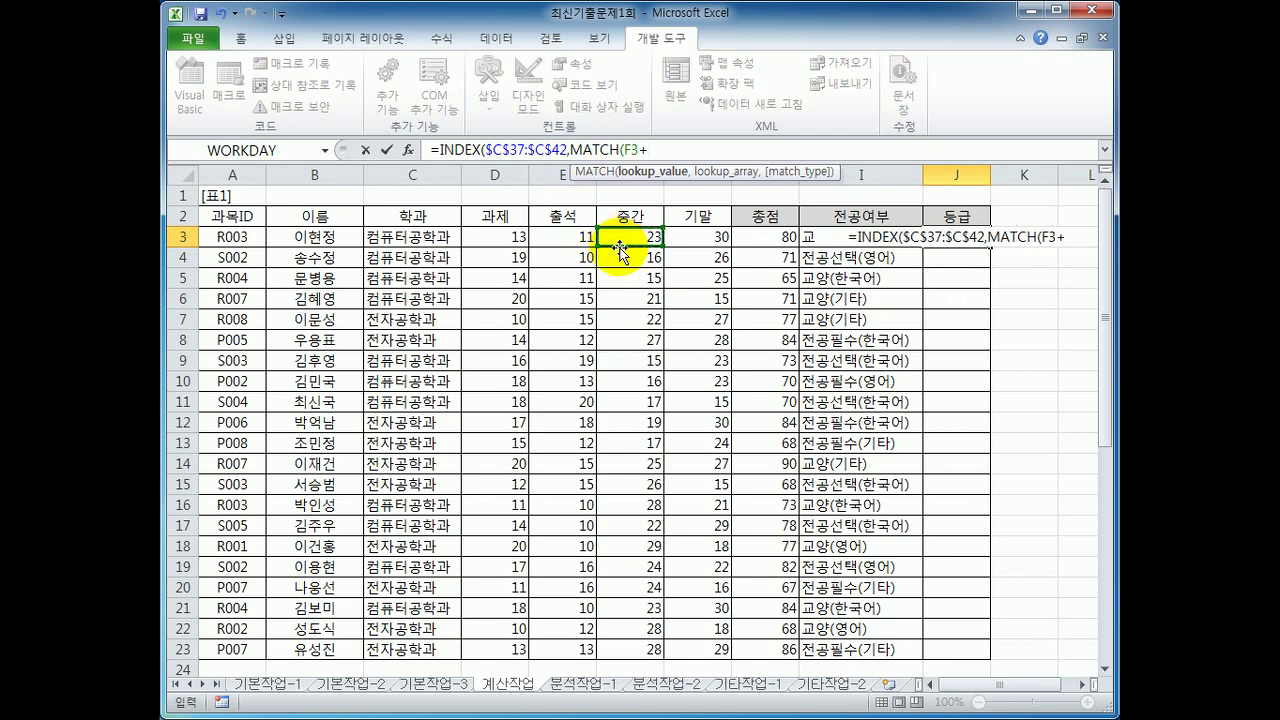
left_click(687, 239)
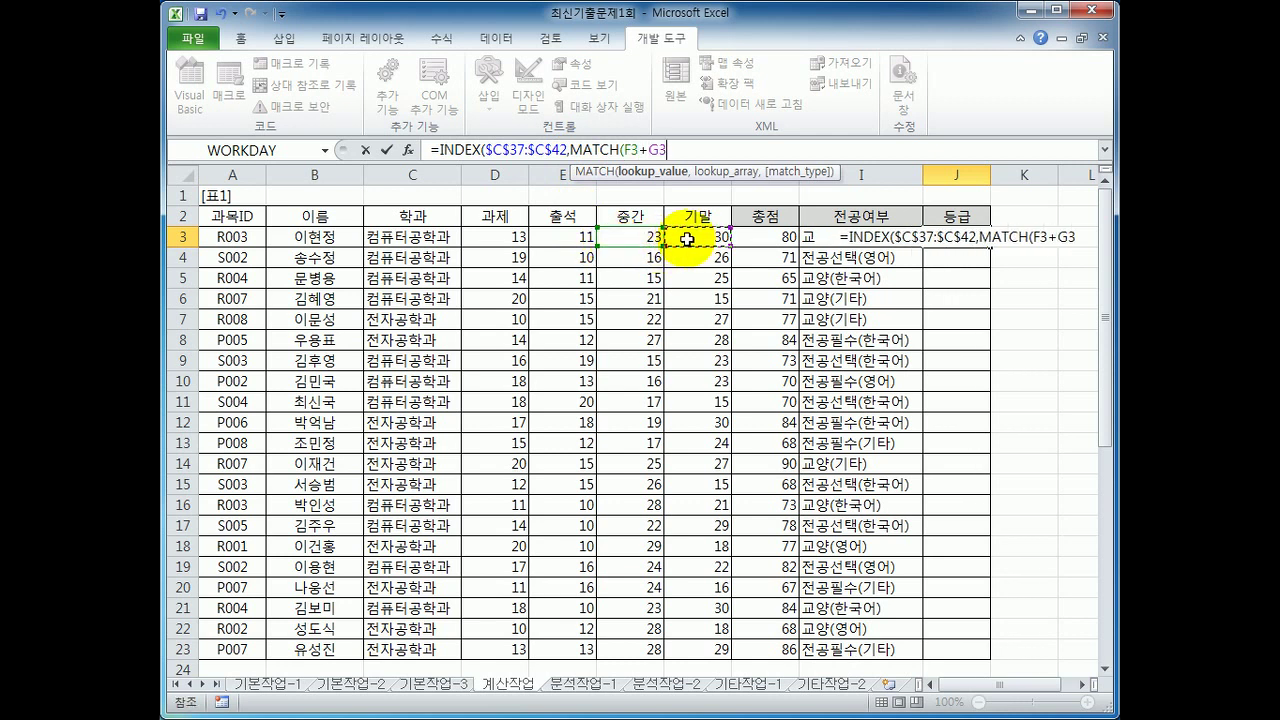
type(",")
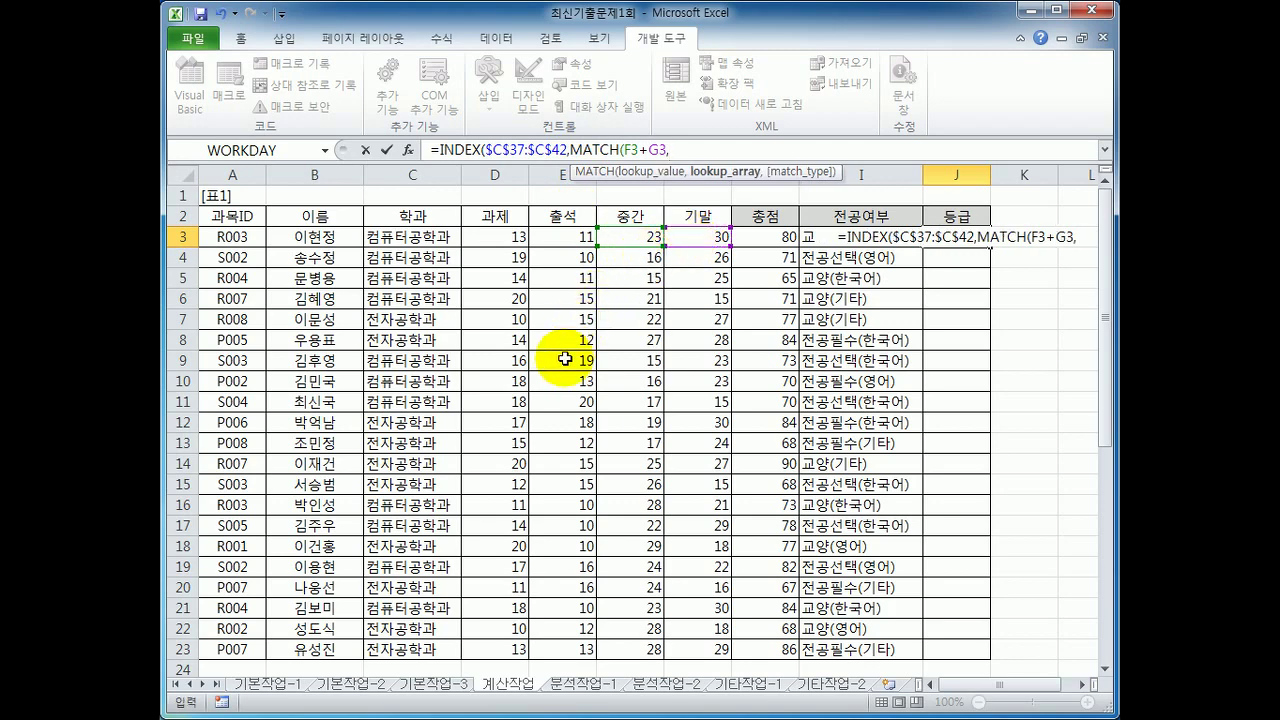
Set the MATCH lookup array to the upper-limit (이하) range of 표4 as the absolute reference $B$37:$B$42.
left_click_drag(1102, 305, 1103, 533)
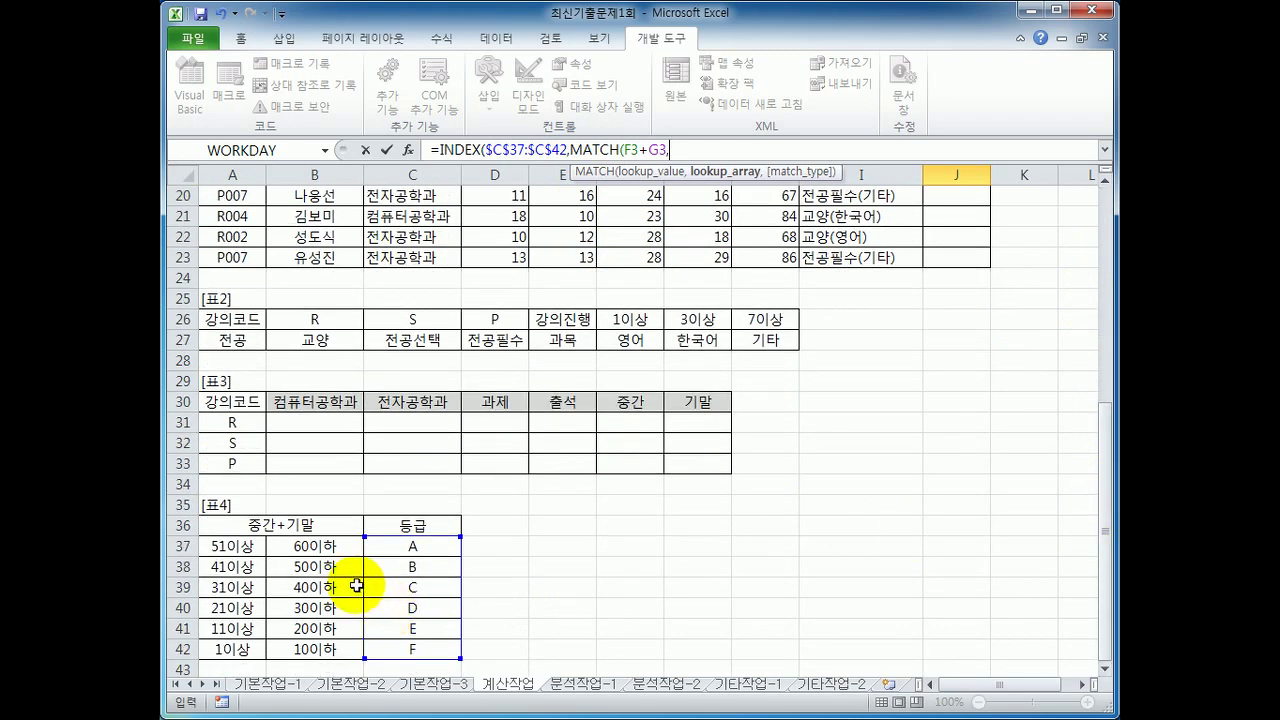
left_click_drag(326, 546, 322, 646)
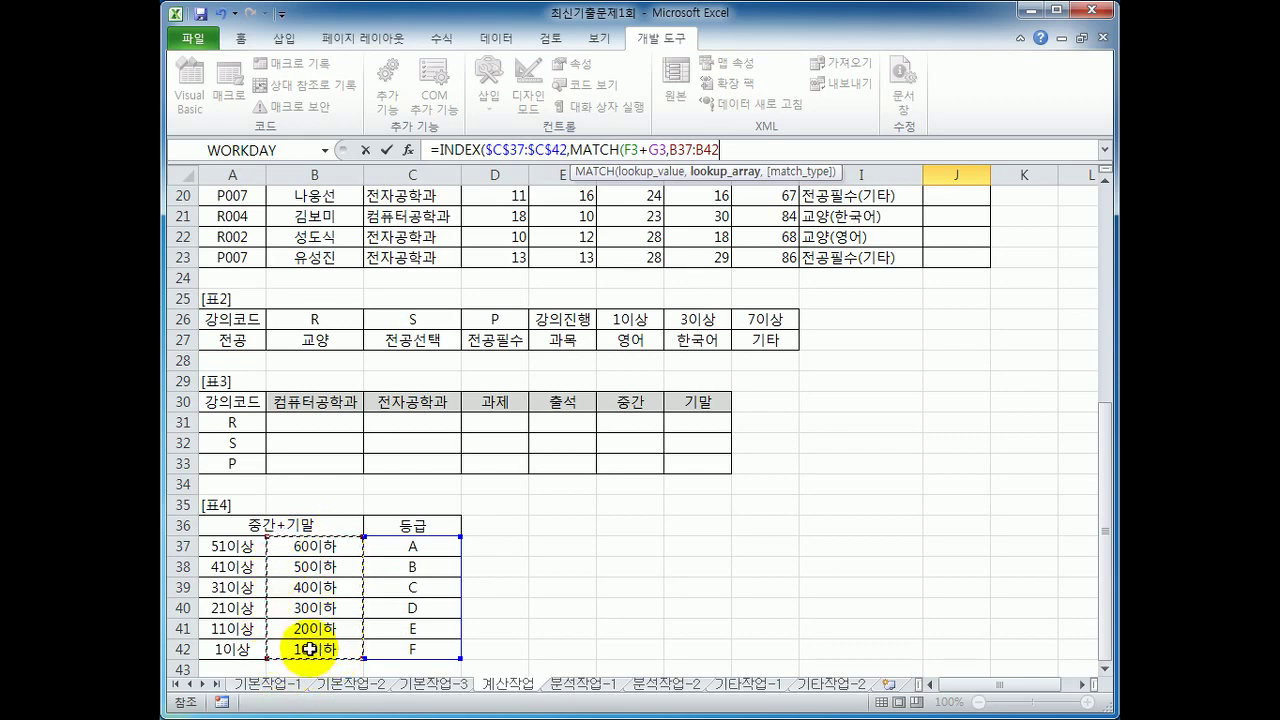
key("F4")
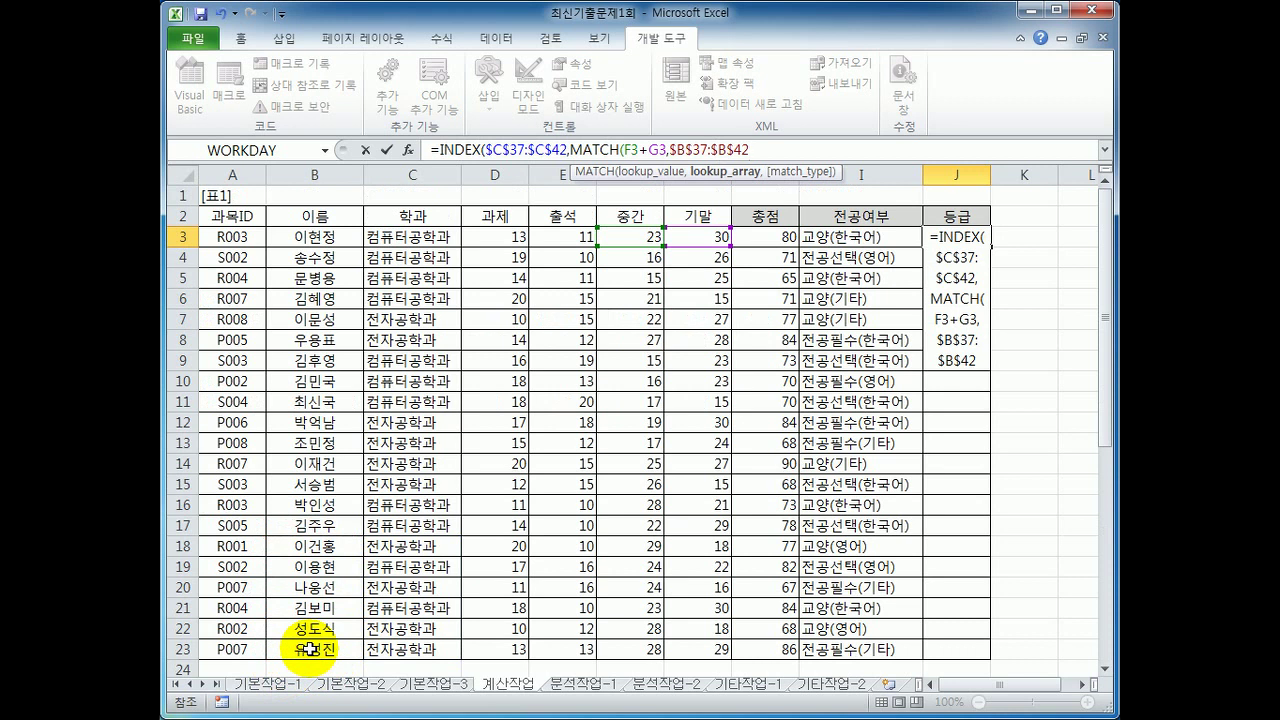
Complete the grade formula in J3 by giving MATCH the match type -1 and closing both MATCH and INDEX.
type(",")
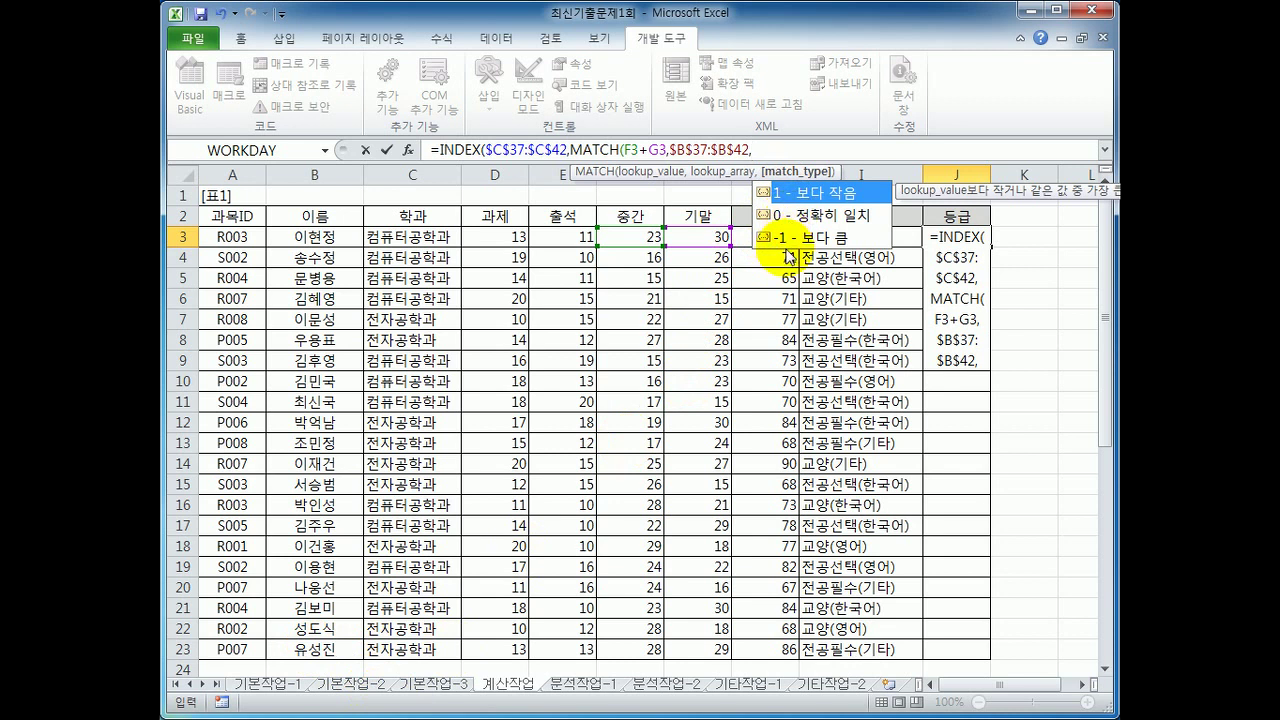
type("-")
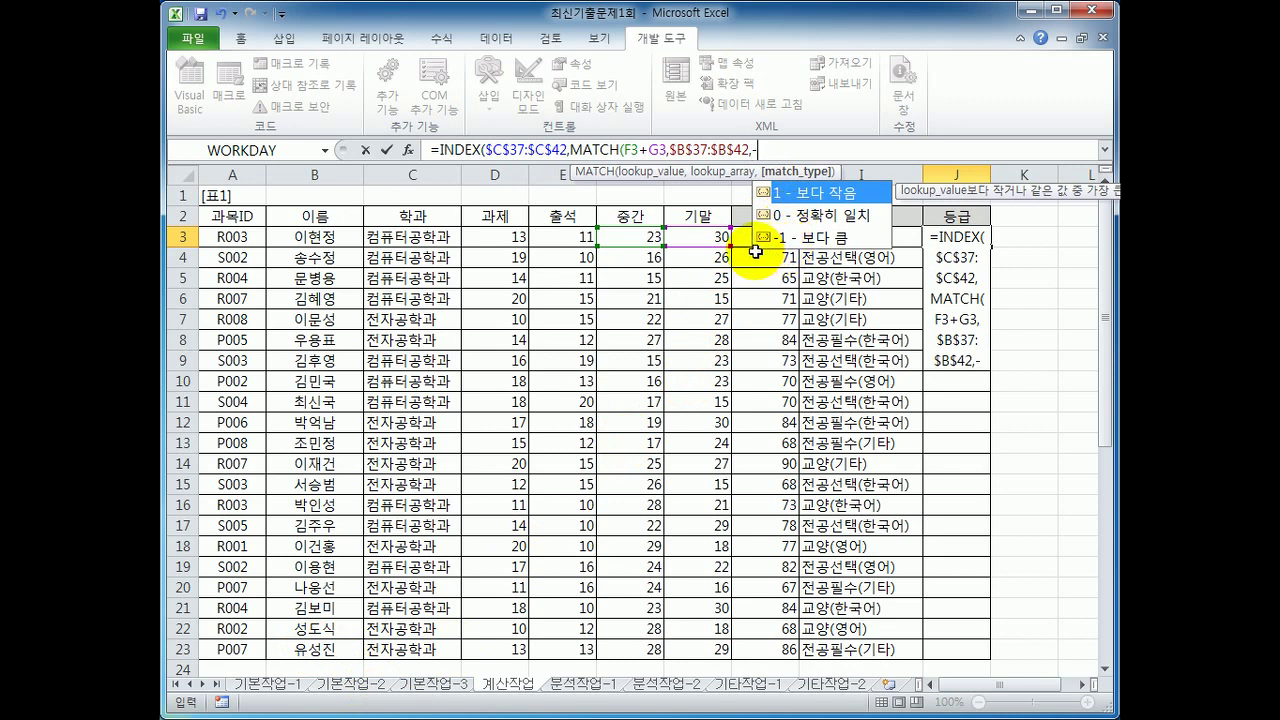
type("1")
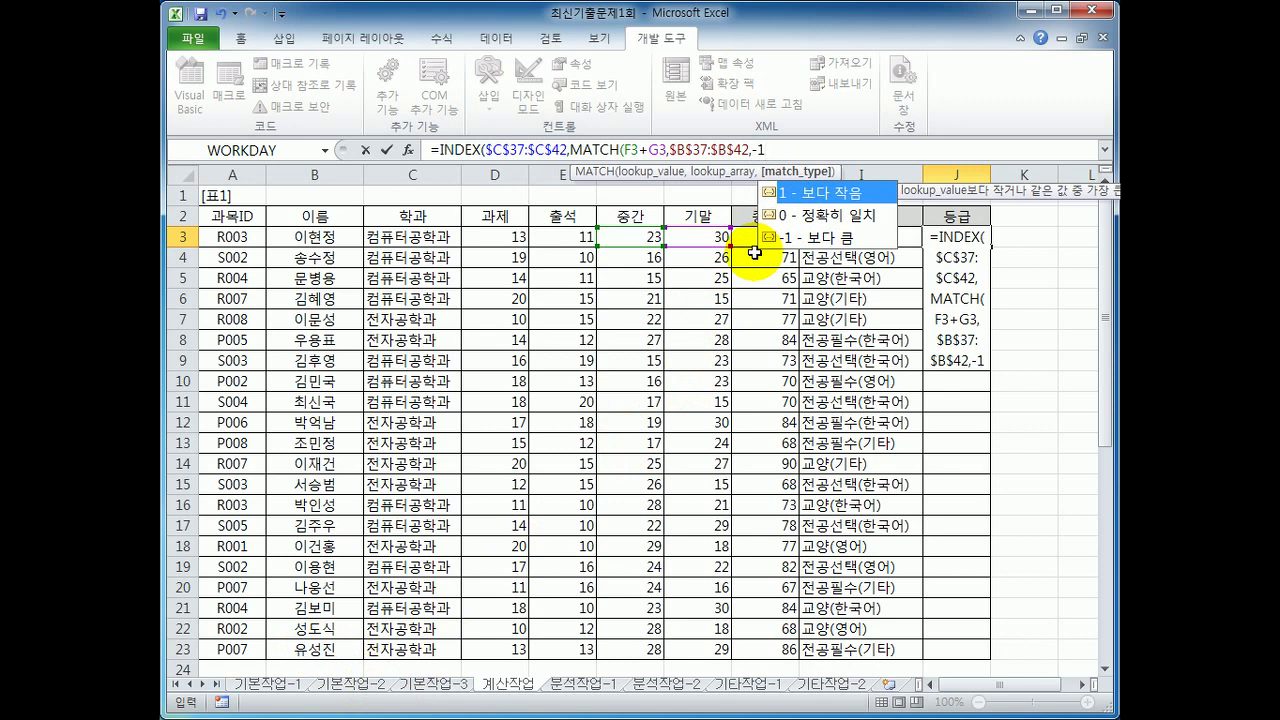
type(")")
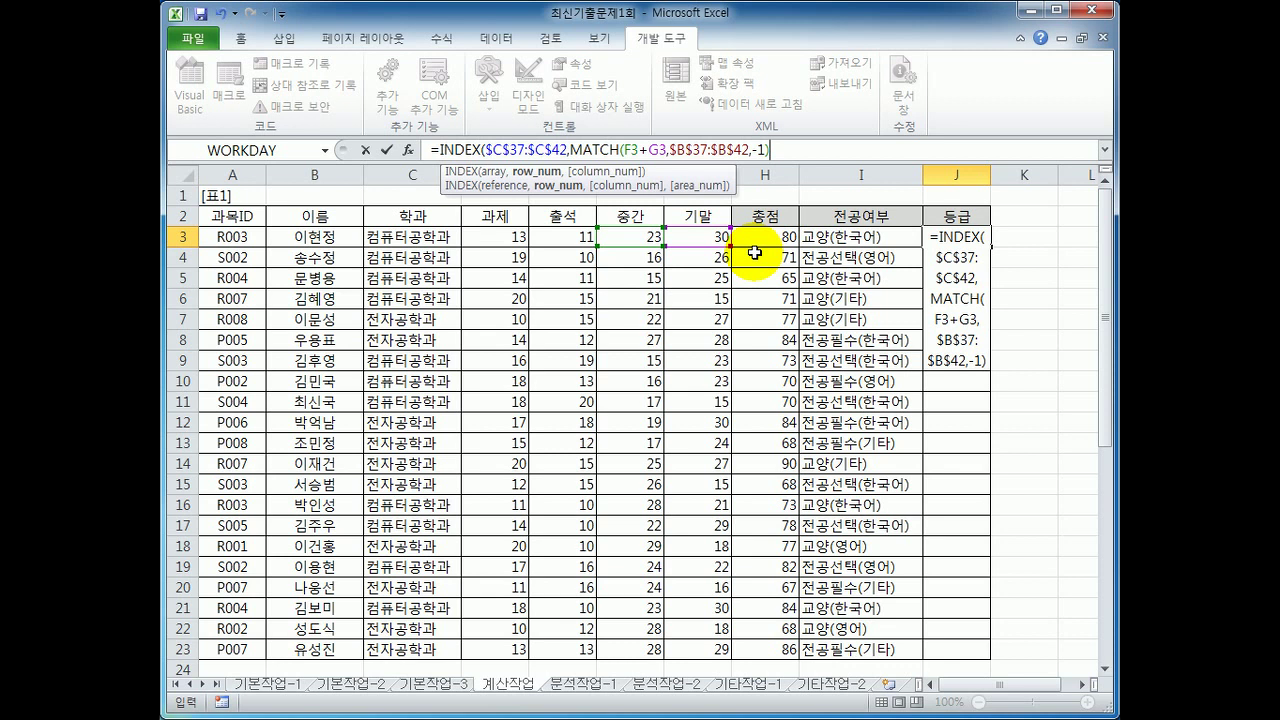
type(")")
key("Return")
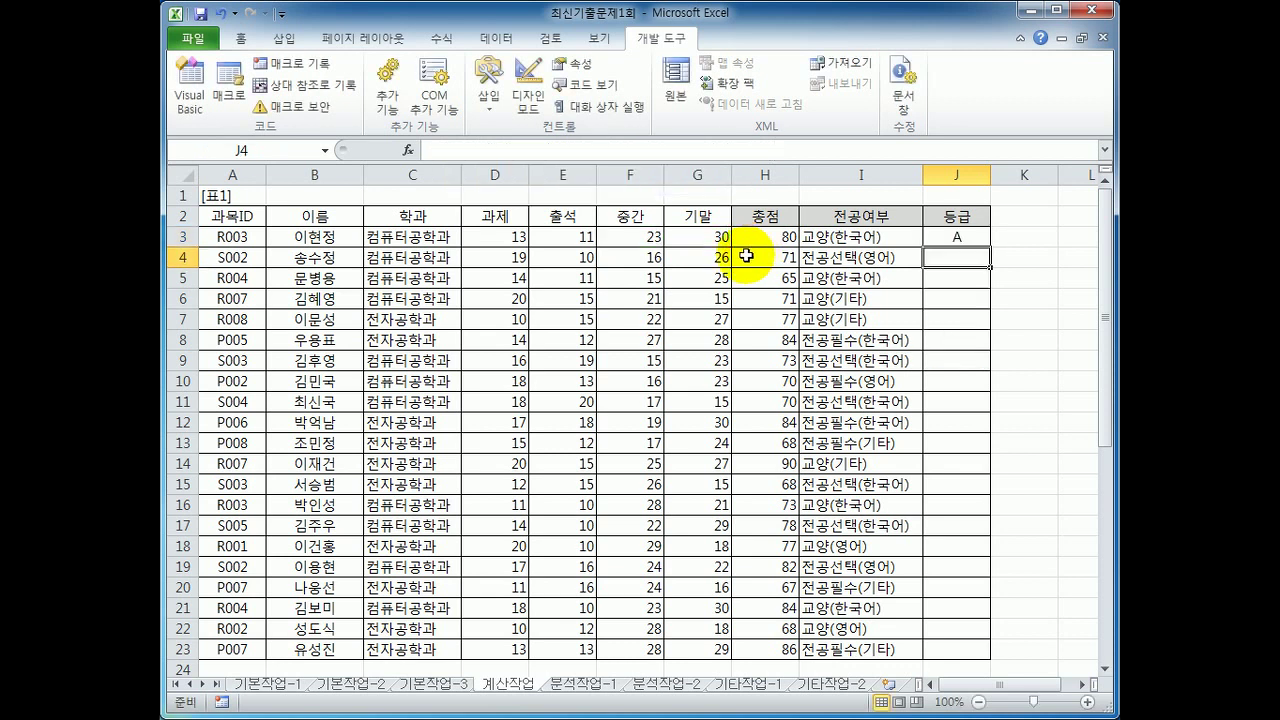
Fill the J3 grade formula down through J23 and check it against the 표4 grade table.
left_click(956, 236)
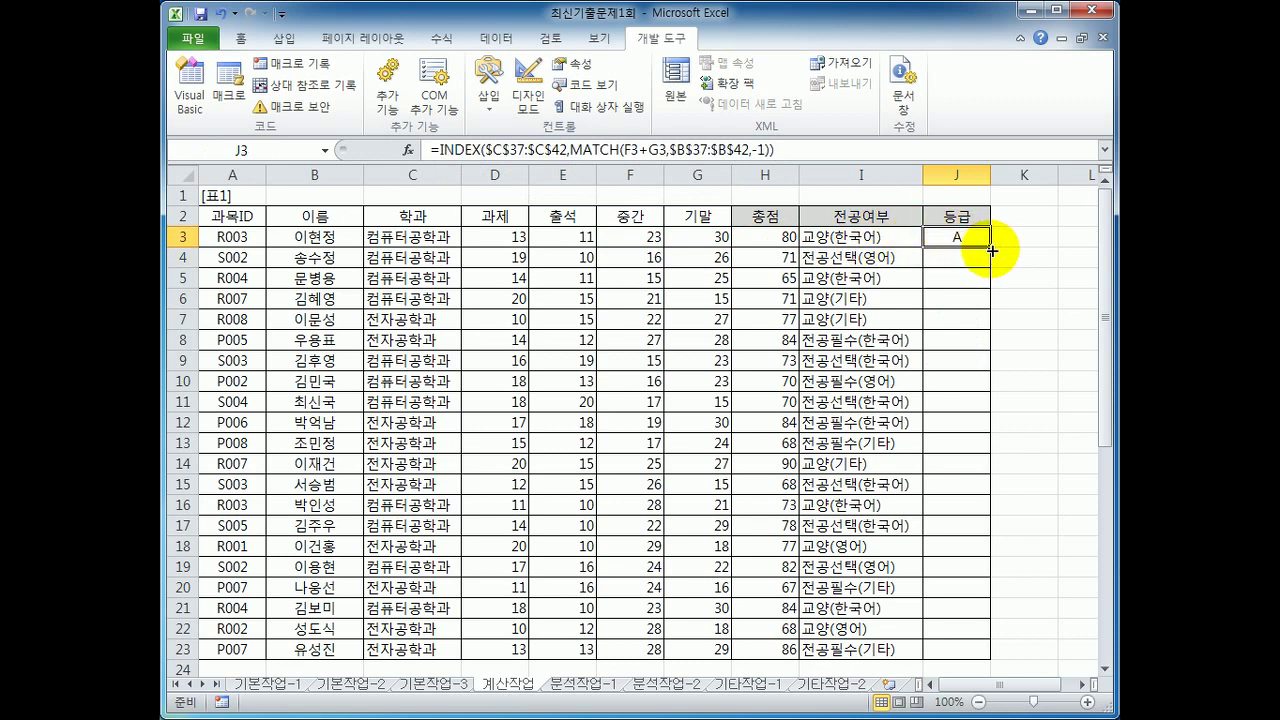
double_click(992, 250)
scroll(894, 371, "down", 5)
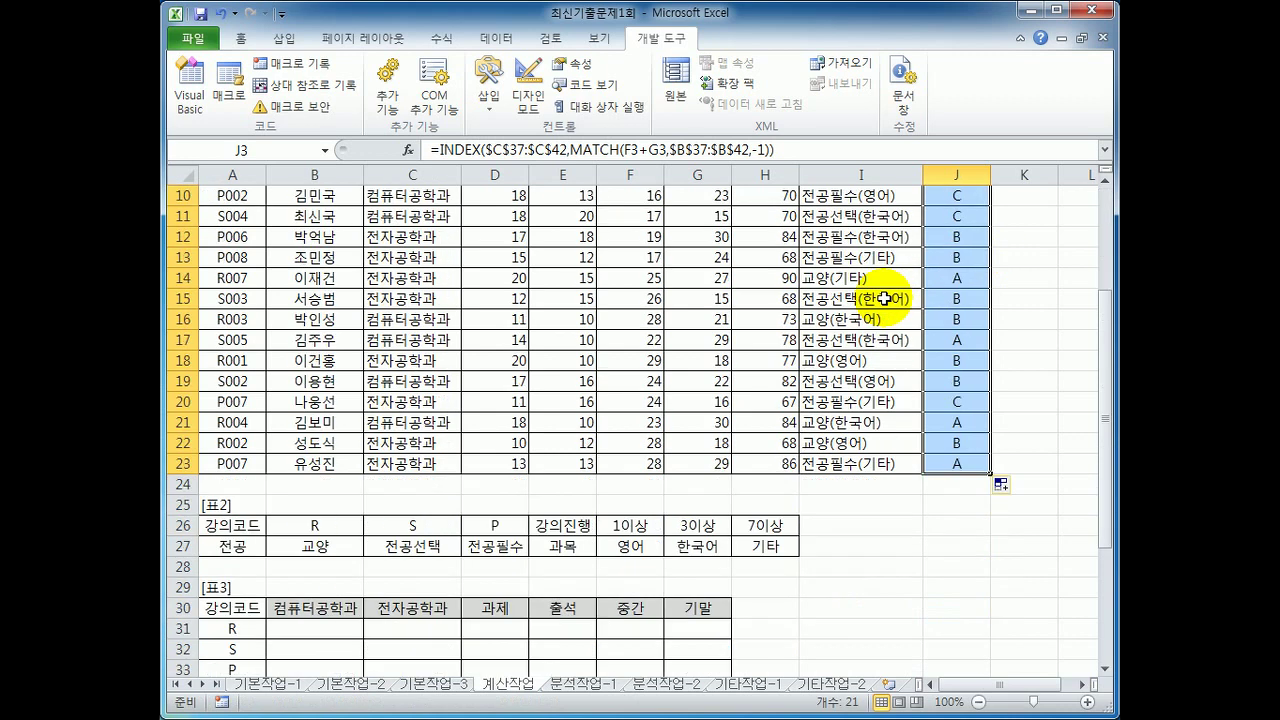
left_click(236, 629)
left_click(322, 629)
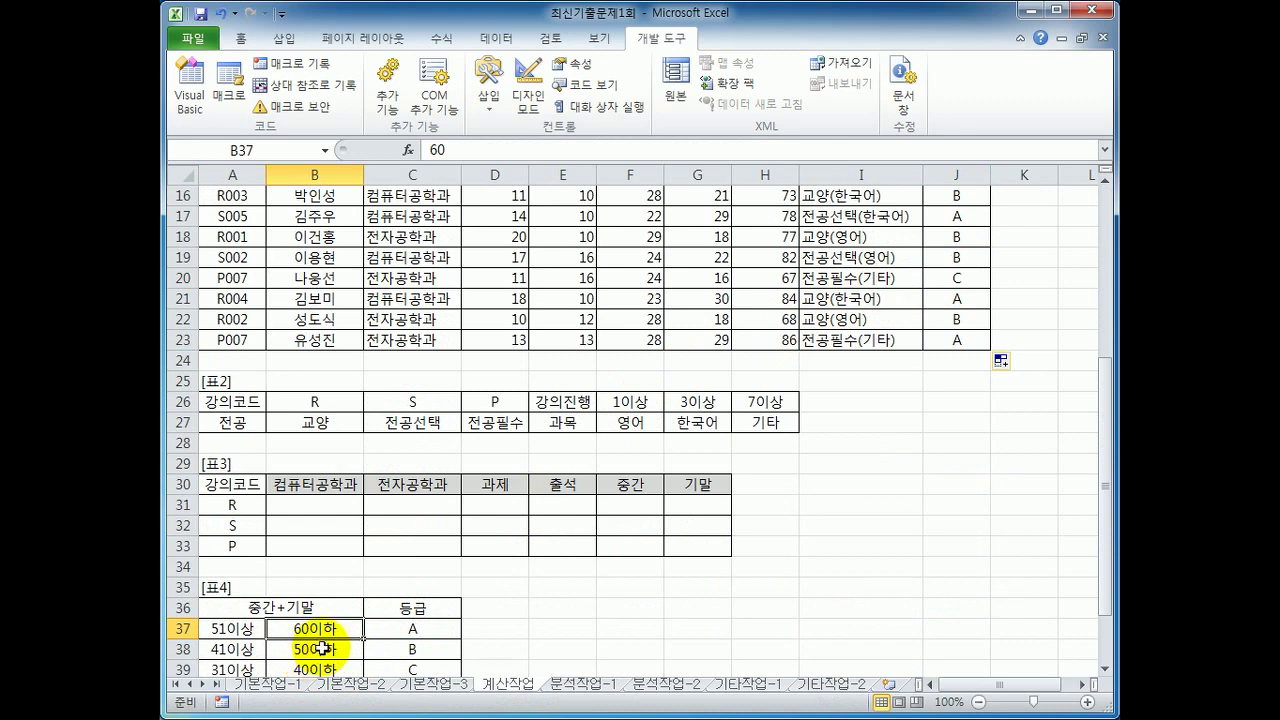
left_click(416, 629)
scroll(650, 566, "up", 5)
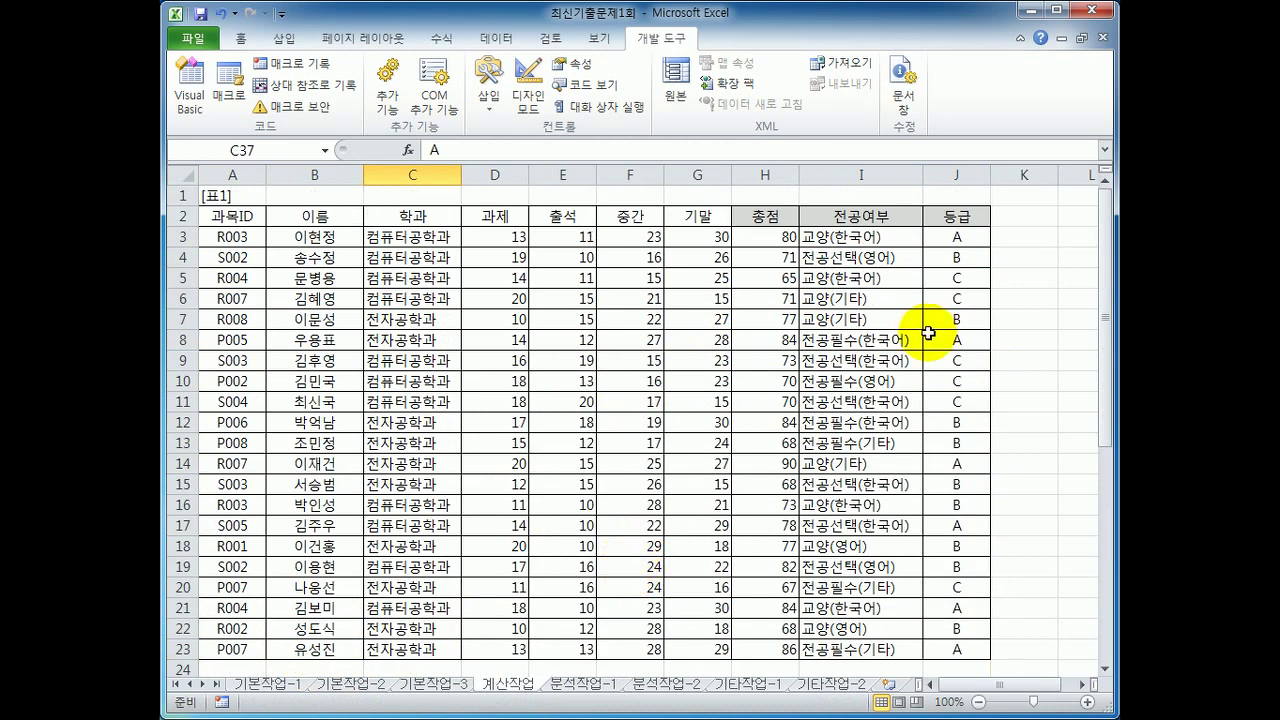
left_click(965, 238)
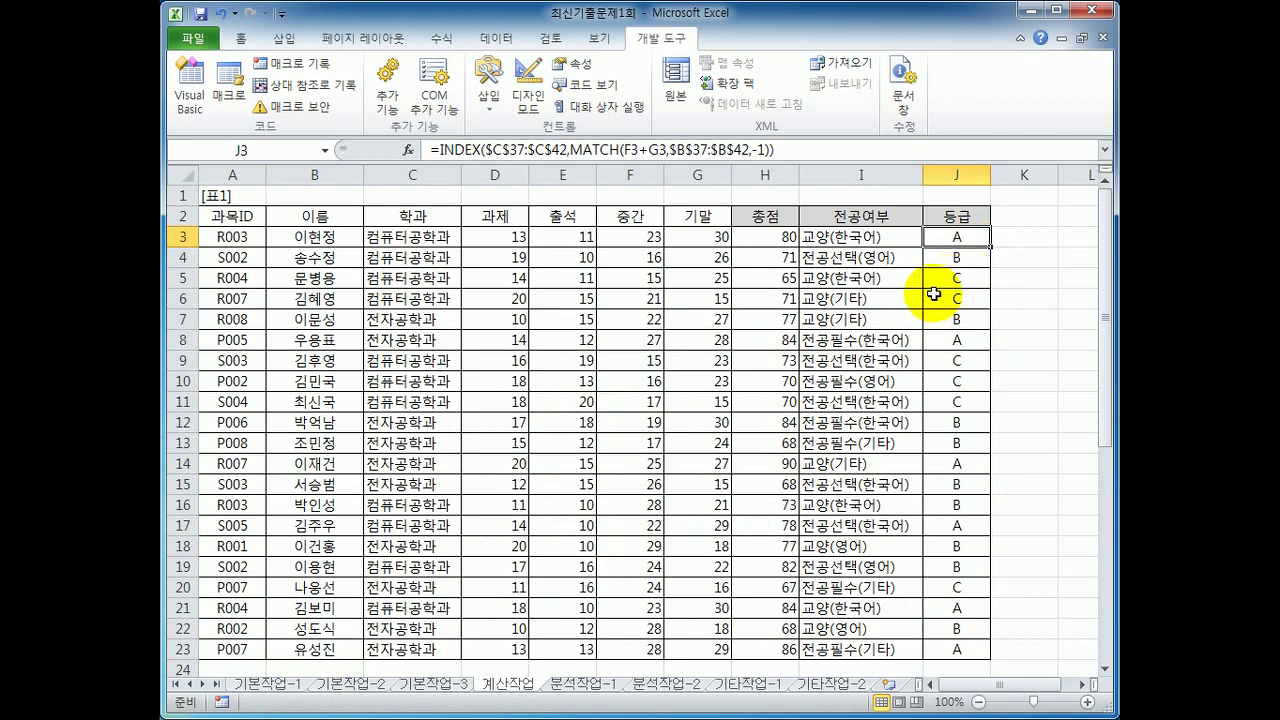
Start a COUNT formula in B31 of 표3 with nested IF and LEFT functions.
scroll(933, 292, "down", 2)
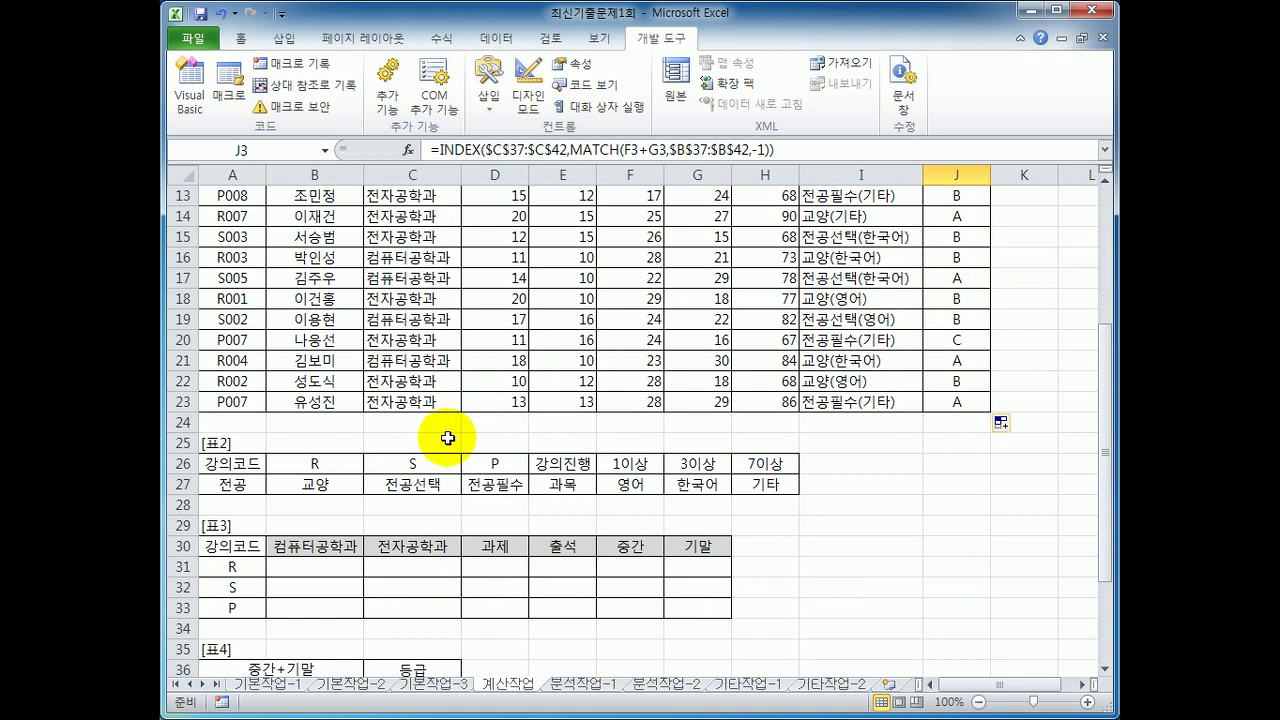
left_click(295, 567)
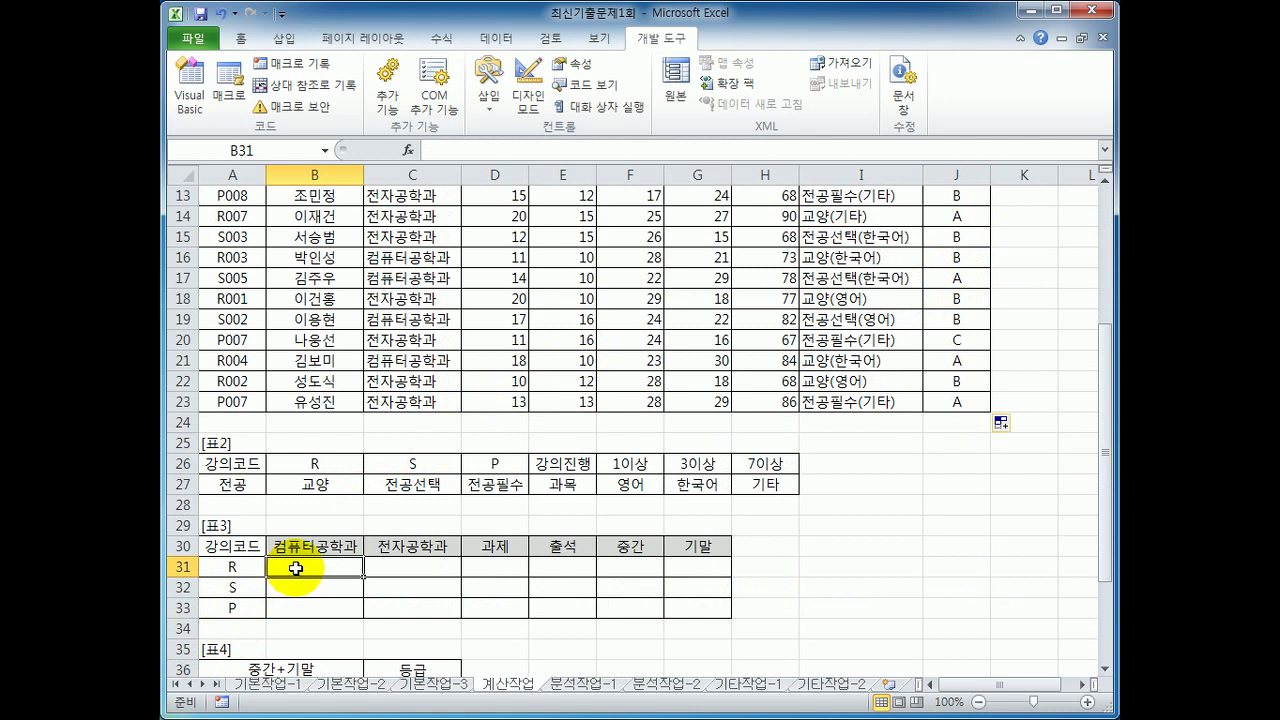
left_click_drag(298, 567, 425, 599)
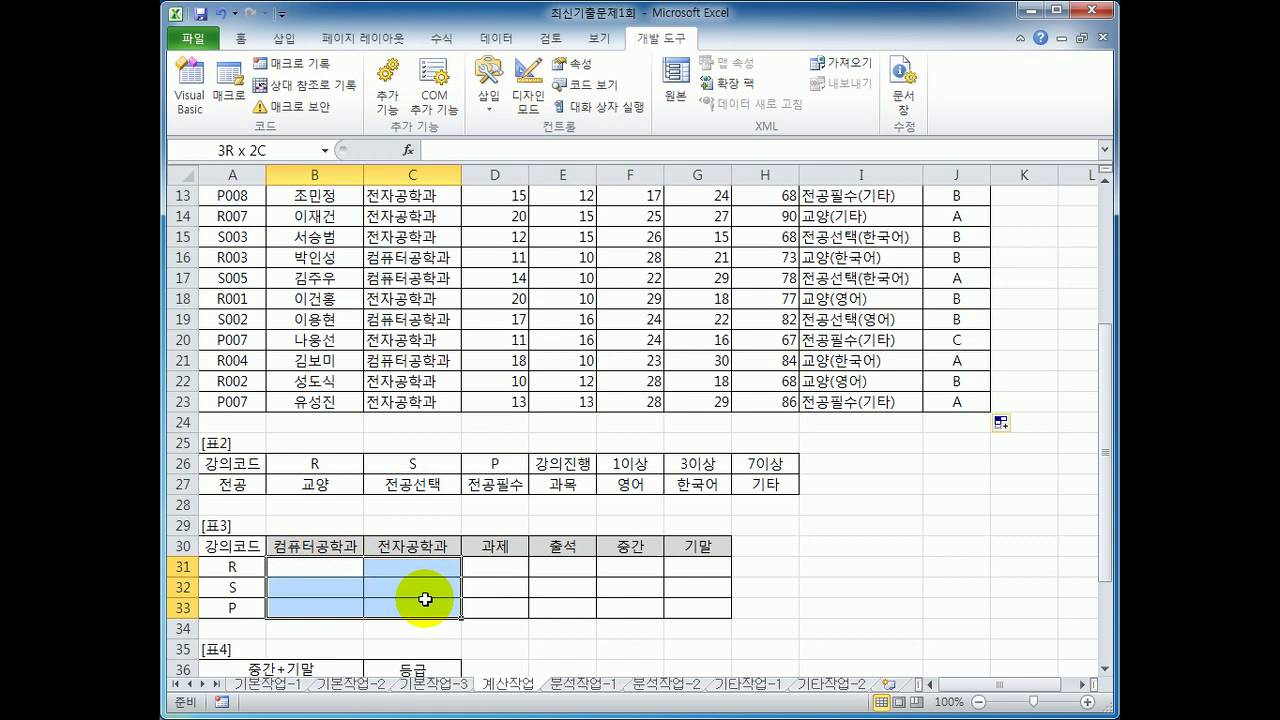
left_click_drag(425, 599, 424, 598)
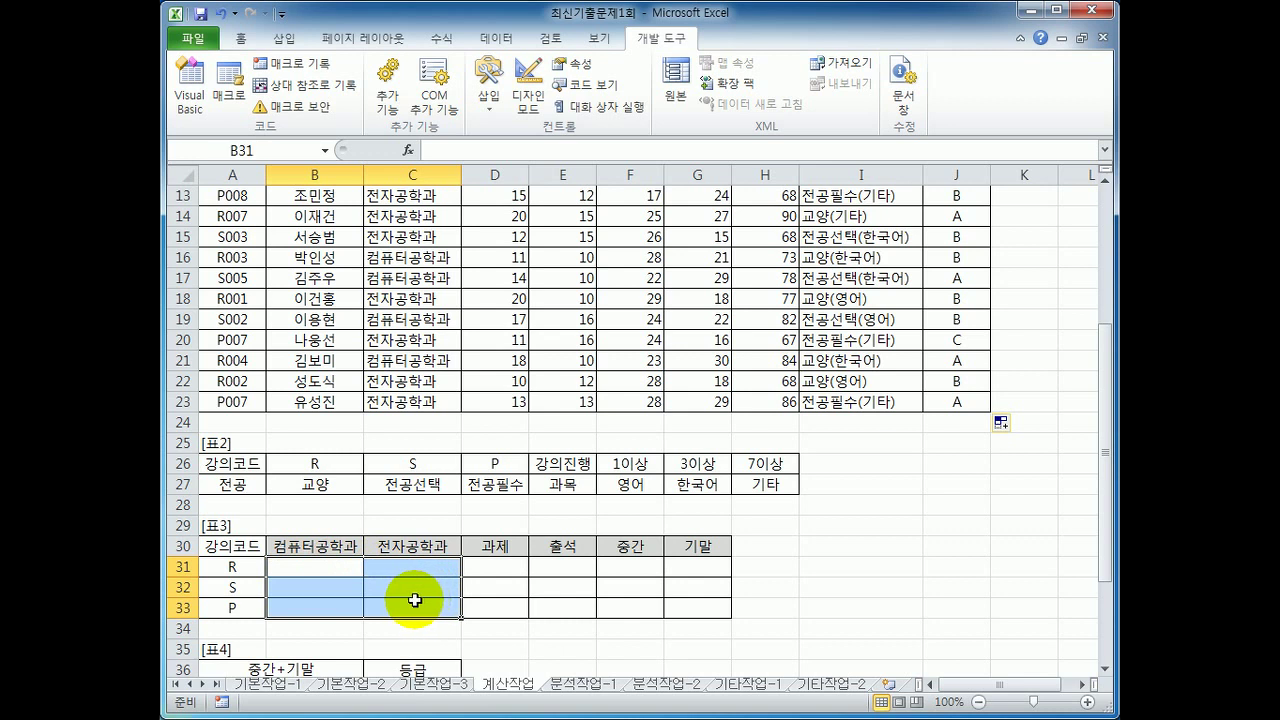
left_click(344, 570)
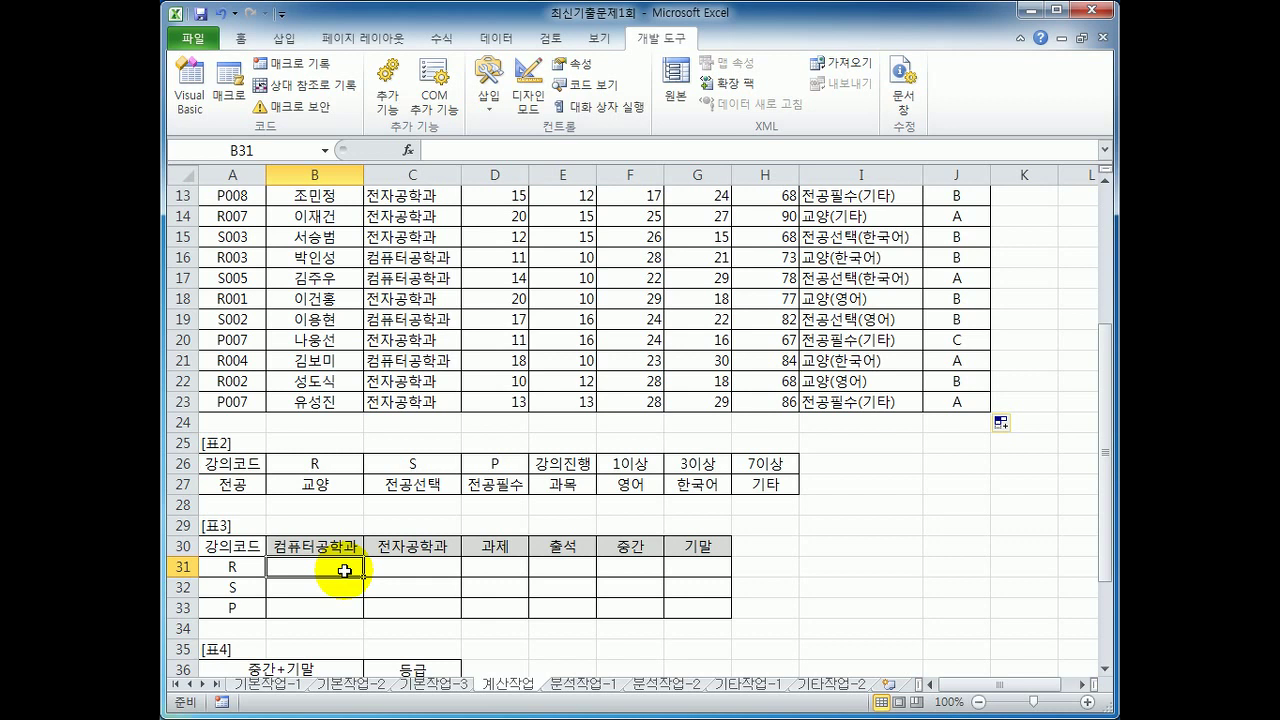
type("=coun")
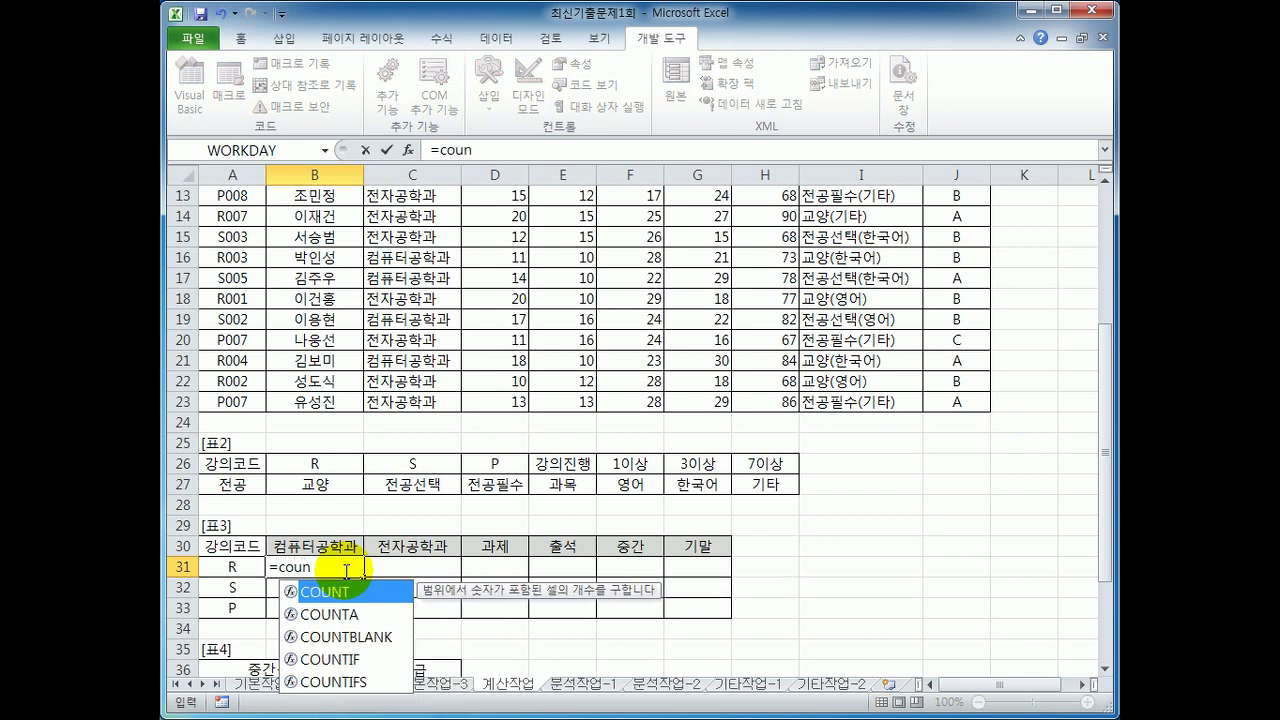
key("Tab")
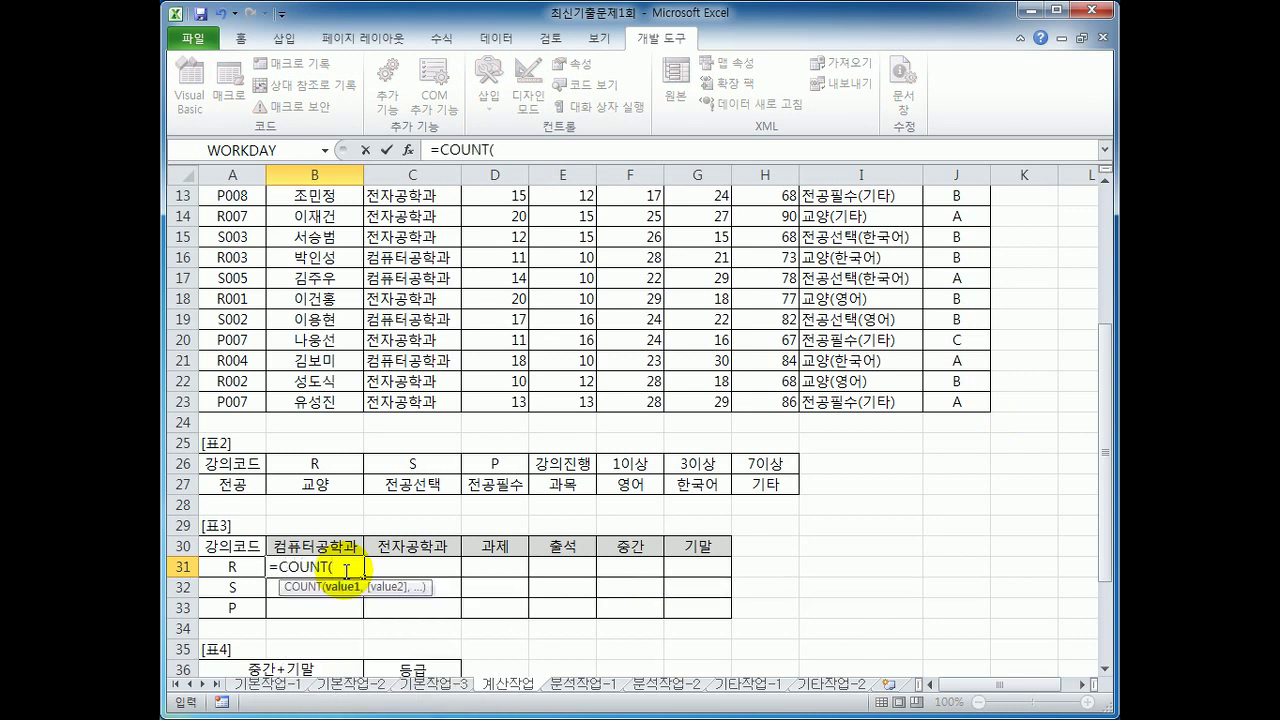
type("i")
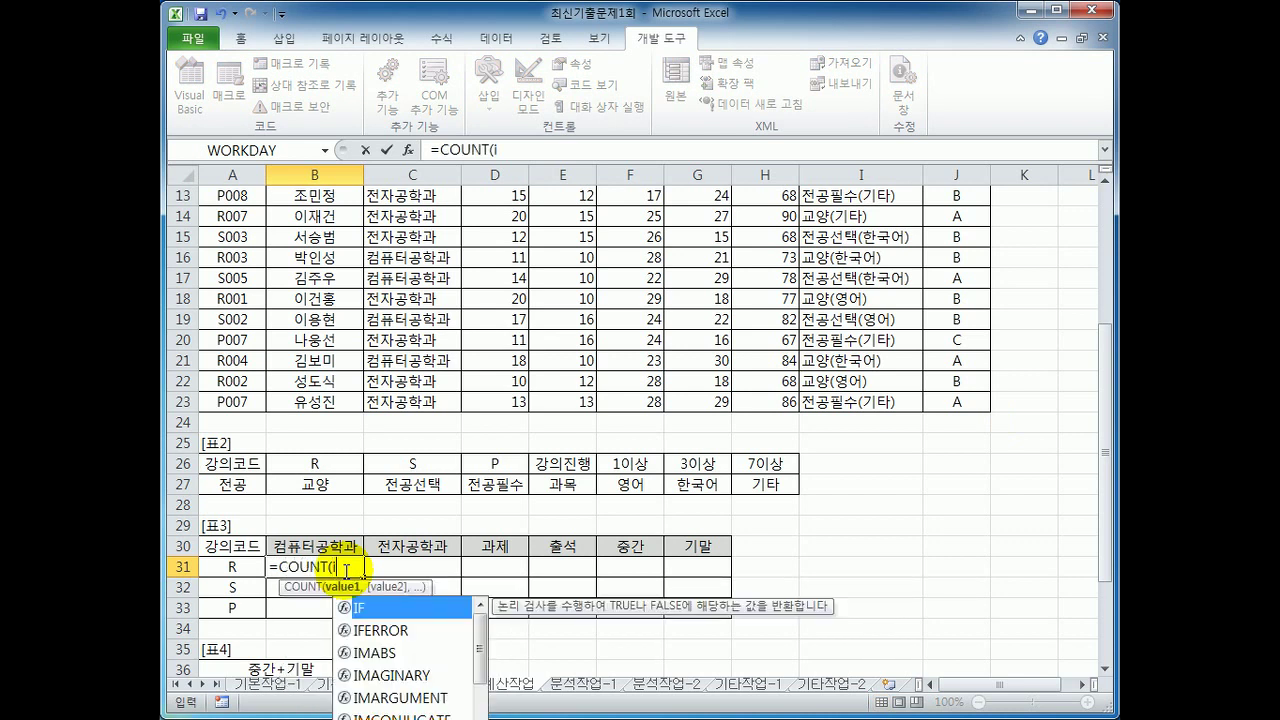
type("f(left(")
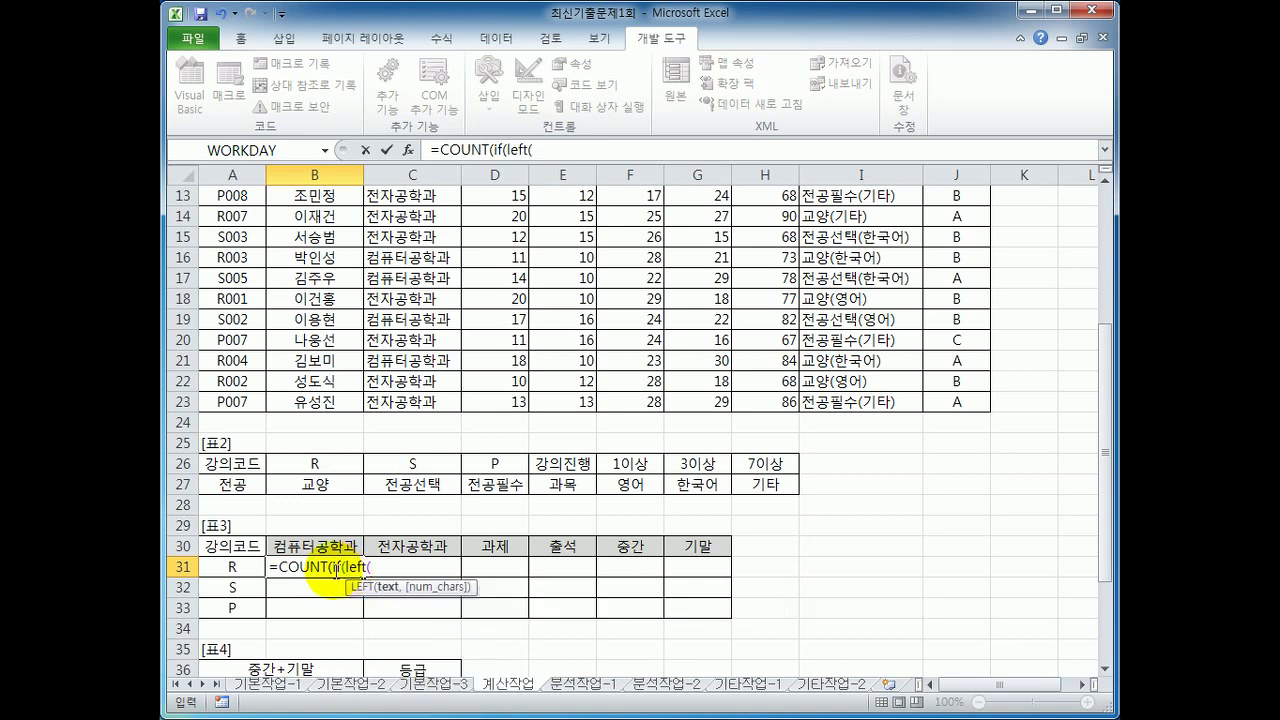
Build the course-code condition as left($A$3:$A$23,1)=$A31, locking only the column of the A31 reference.
scroll(346, 573, "up", 4)
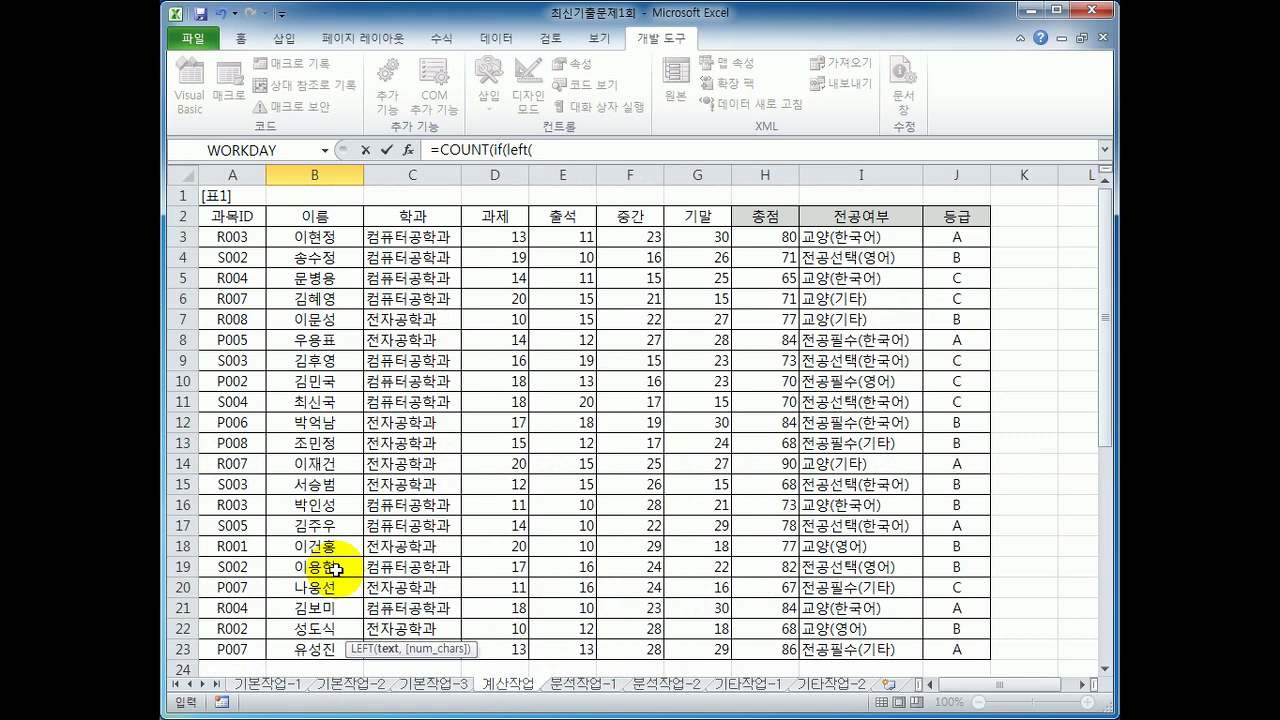
left_click_drag(232, 234, 236, 598)
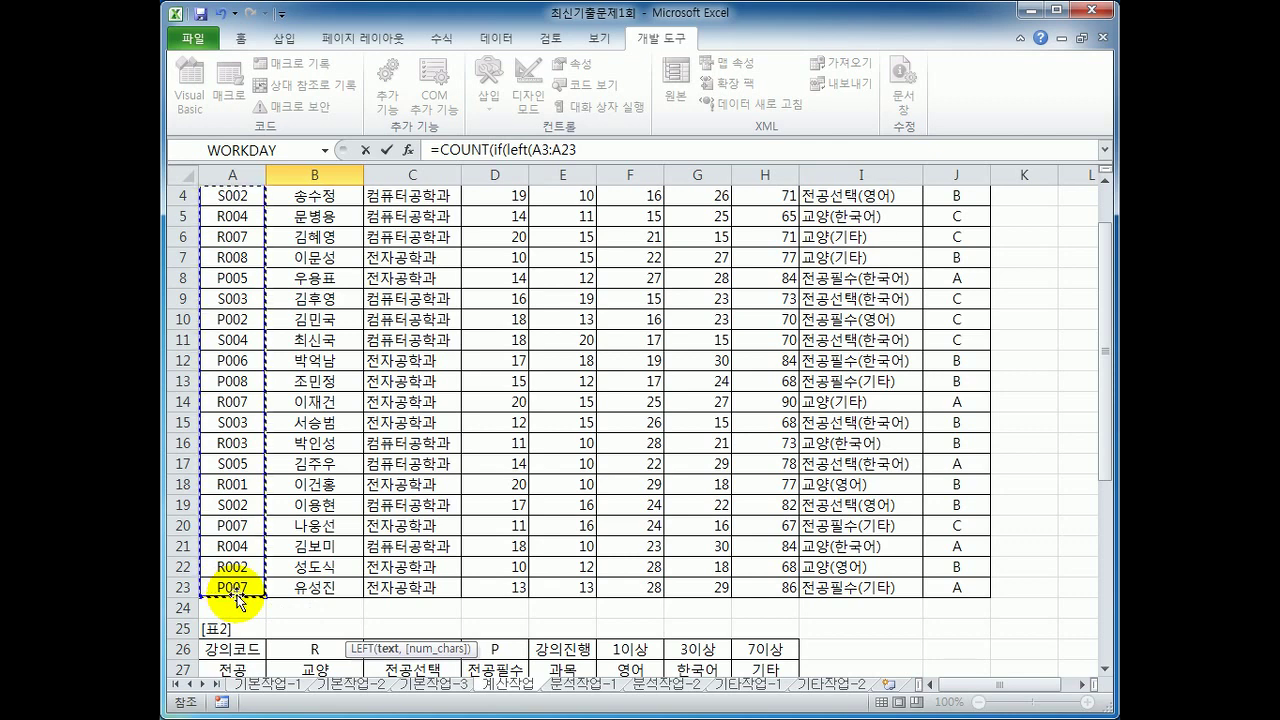
key("F4")
type(",1)")
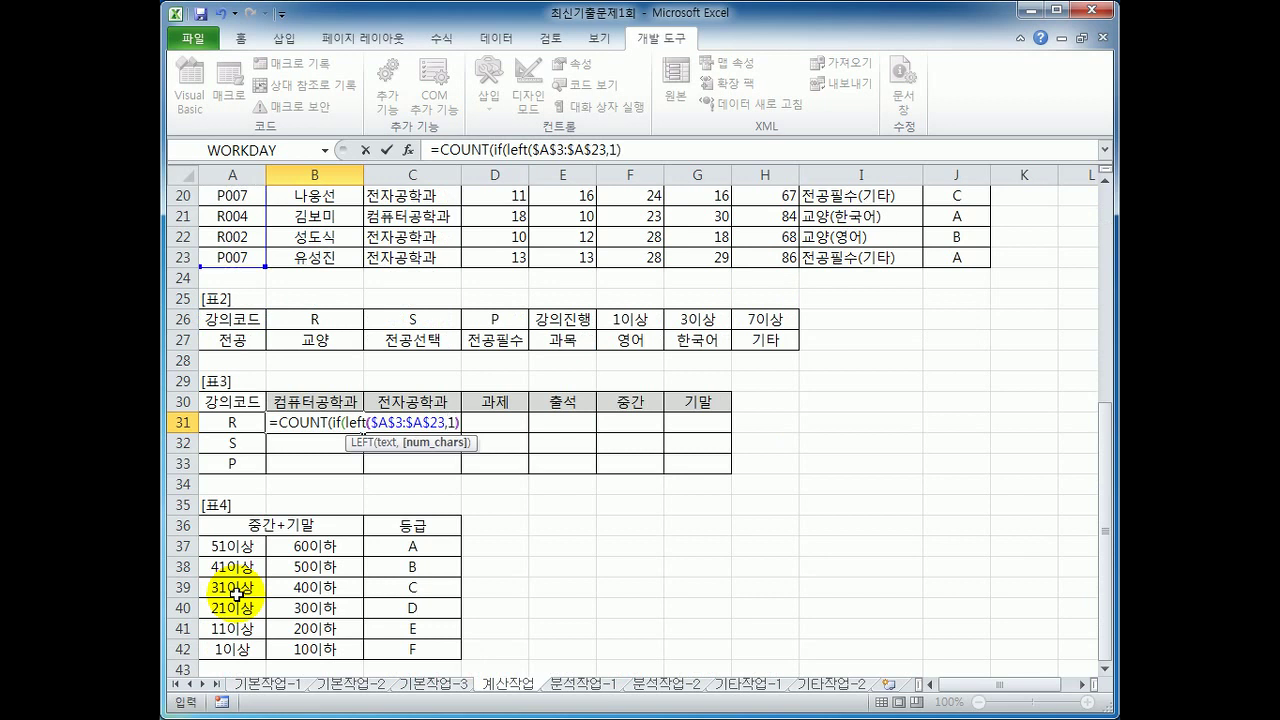
type("=")
key("Left")
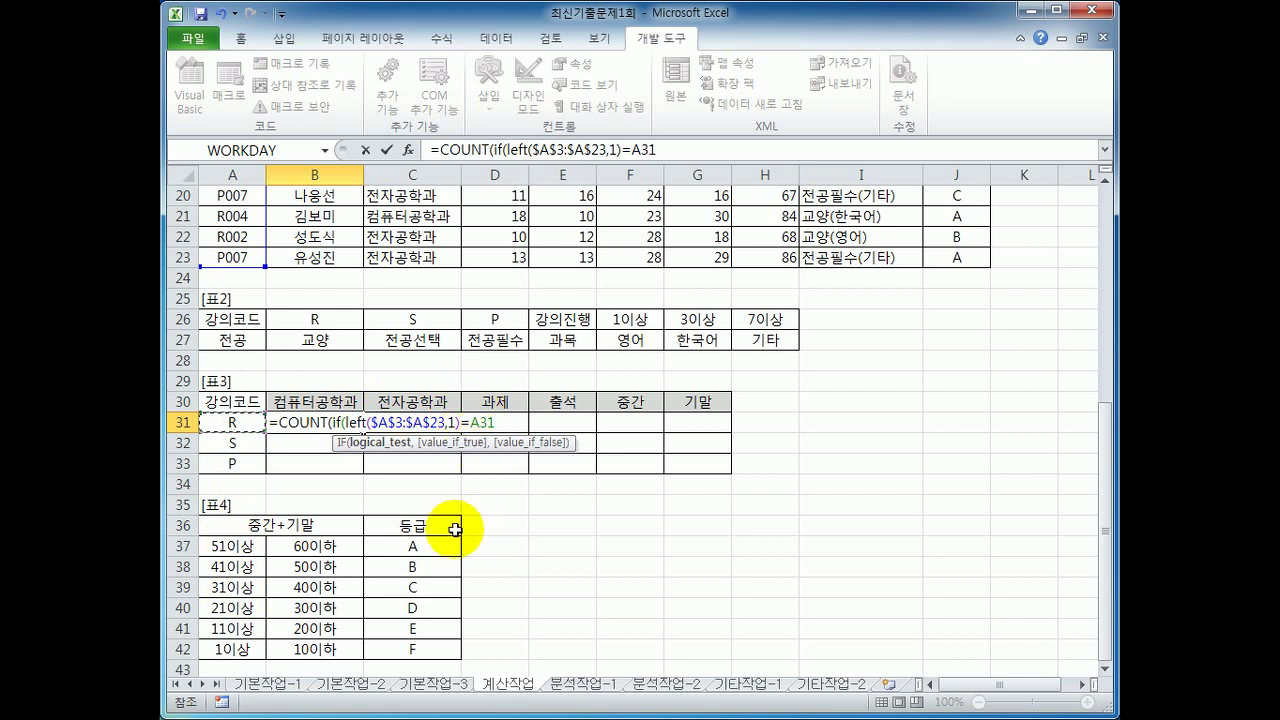
key("F4")
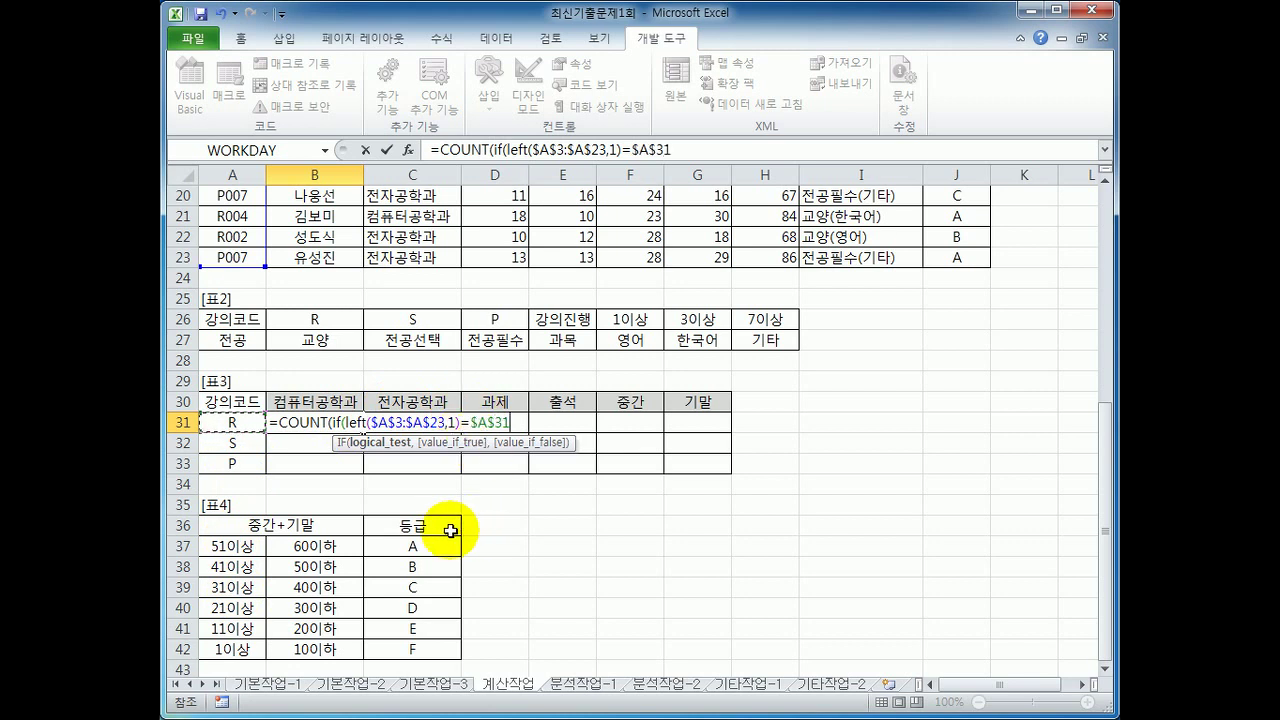
key("F4")
key("F4")
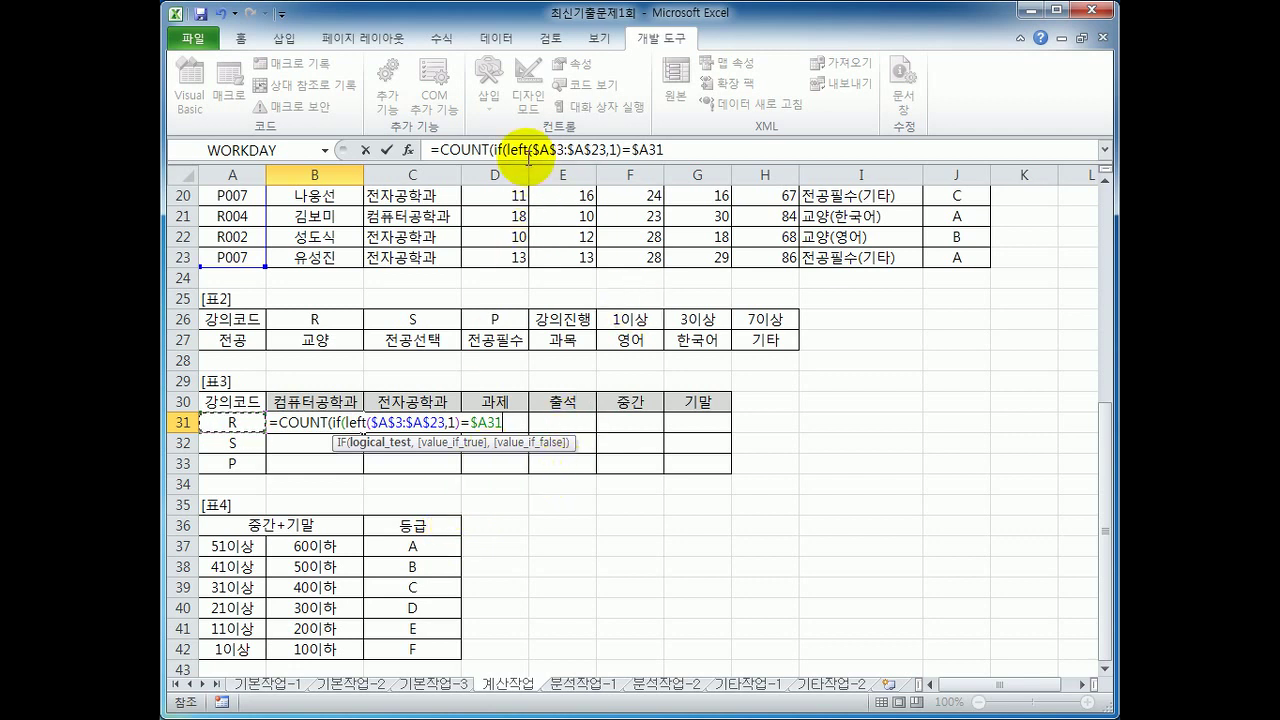
Enclose the course-code condition in parentheses and add a multiplication operator after it.
left_click_drag(506, 150, 662, 150)
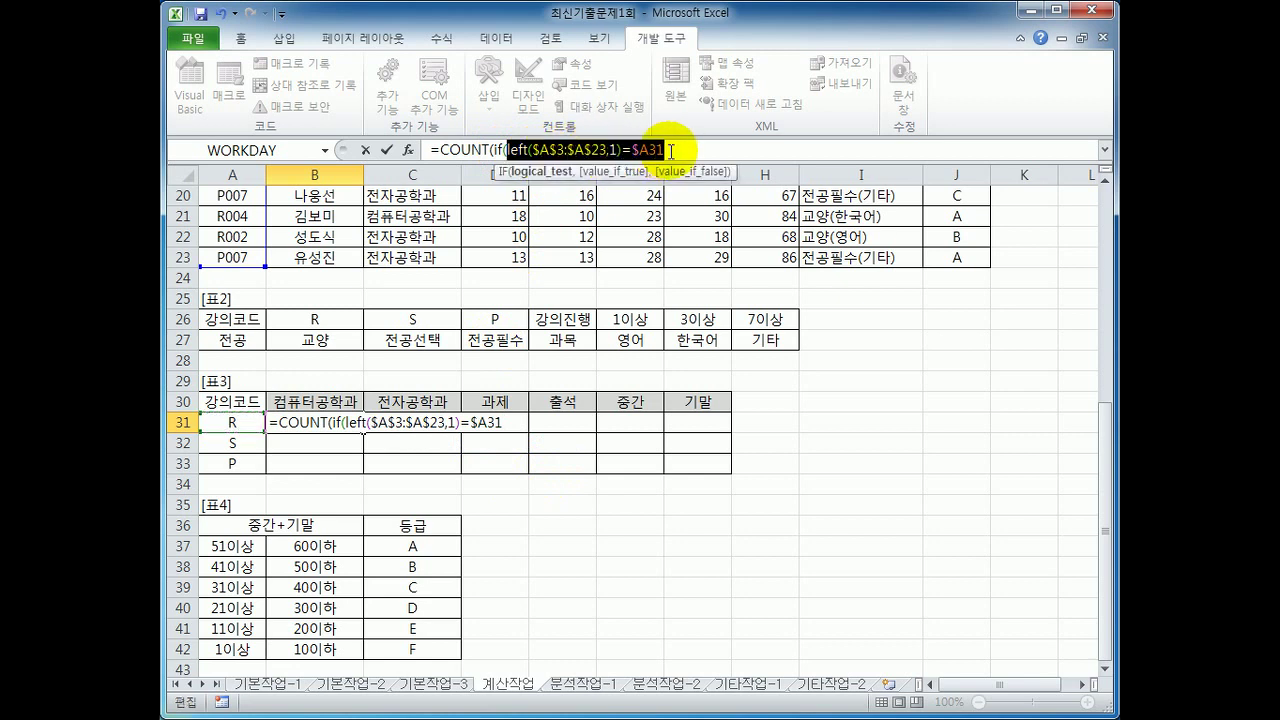
left_click(507, 150)
type("(")
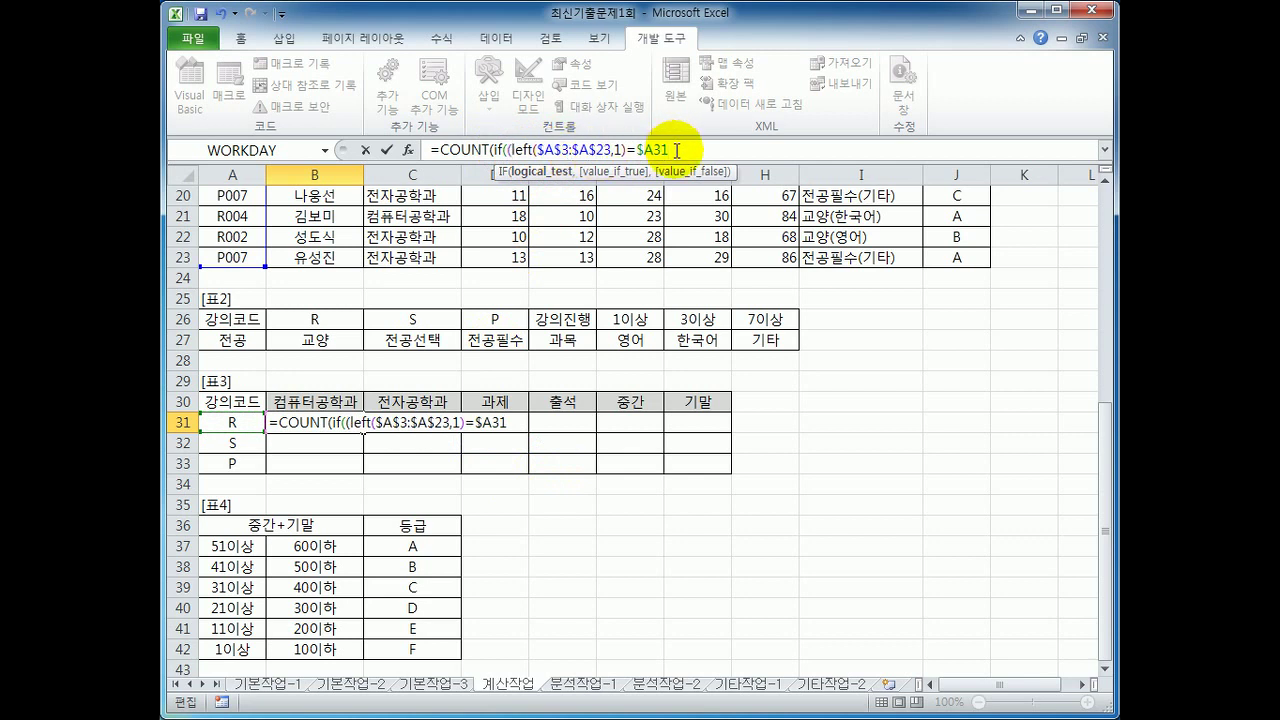
left_click(677, 150)
type(")*")
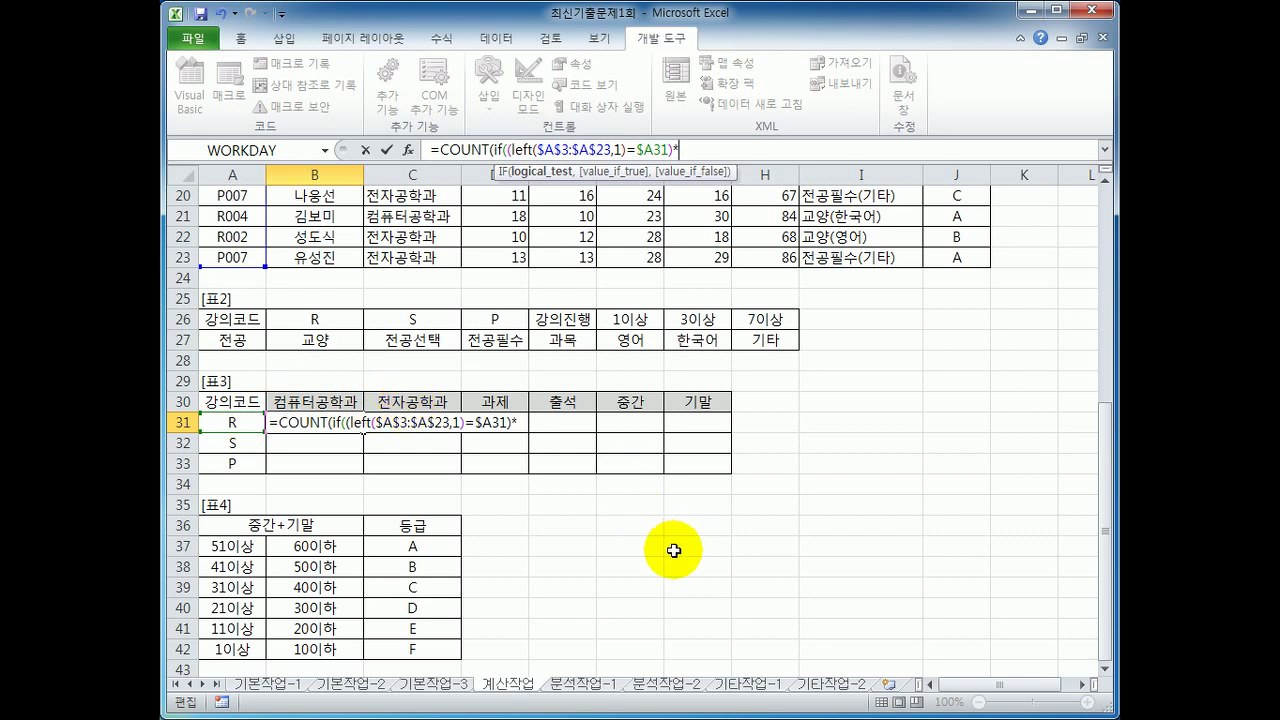
Add the department condition ($C$3:$C$23=B$30), locking only the row of the B30 reference.
type("(")
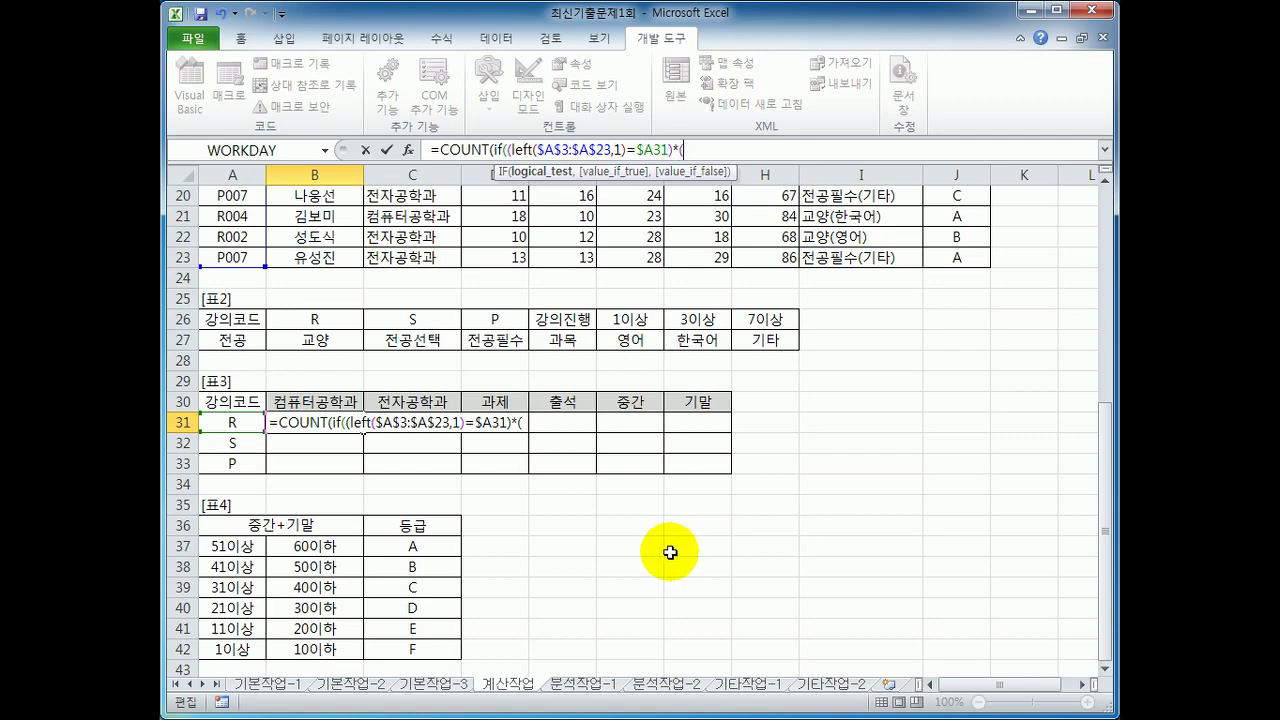
left_click_drag(1105, 515, 1112, 240)
left_click_drag(413, 237, 417, 590)
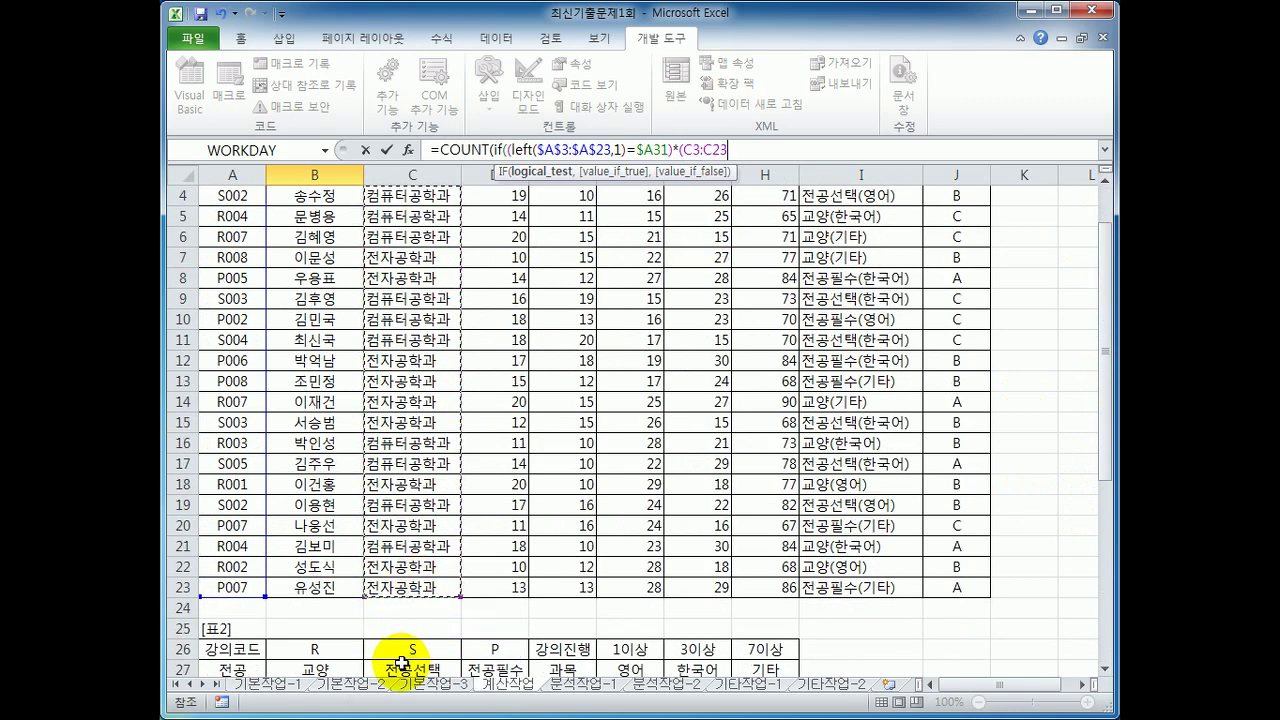
key("F4")
scroll(400, 663, "down", 5)
type("=")
left_click(325, 403)
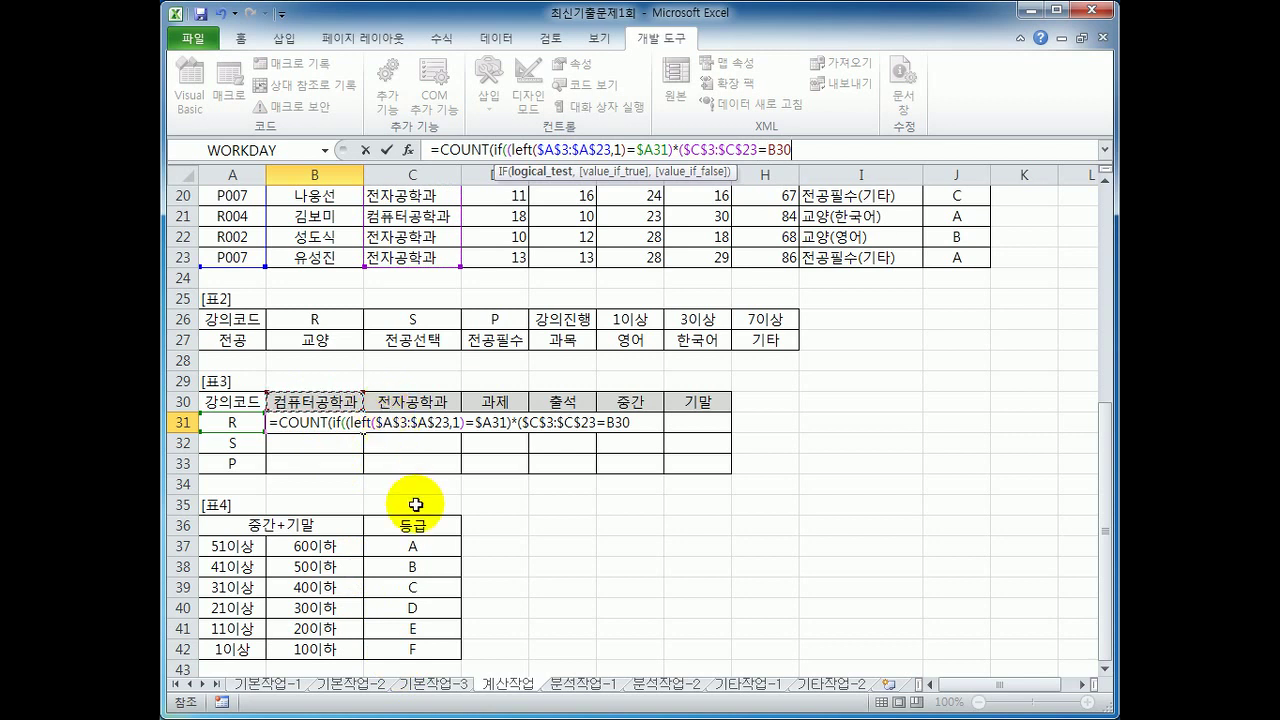
key("F4")
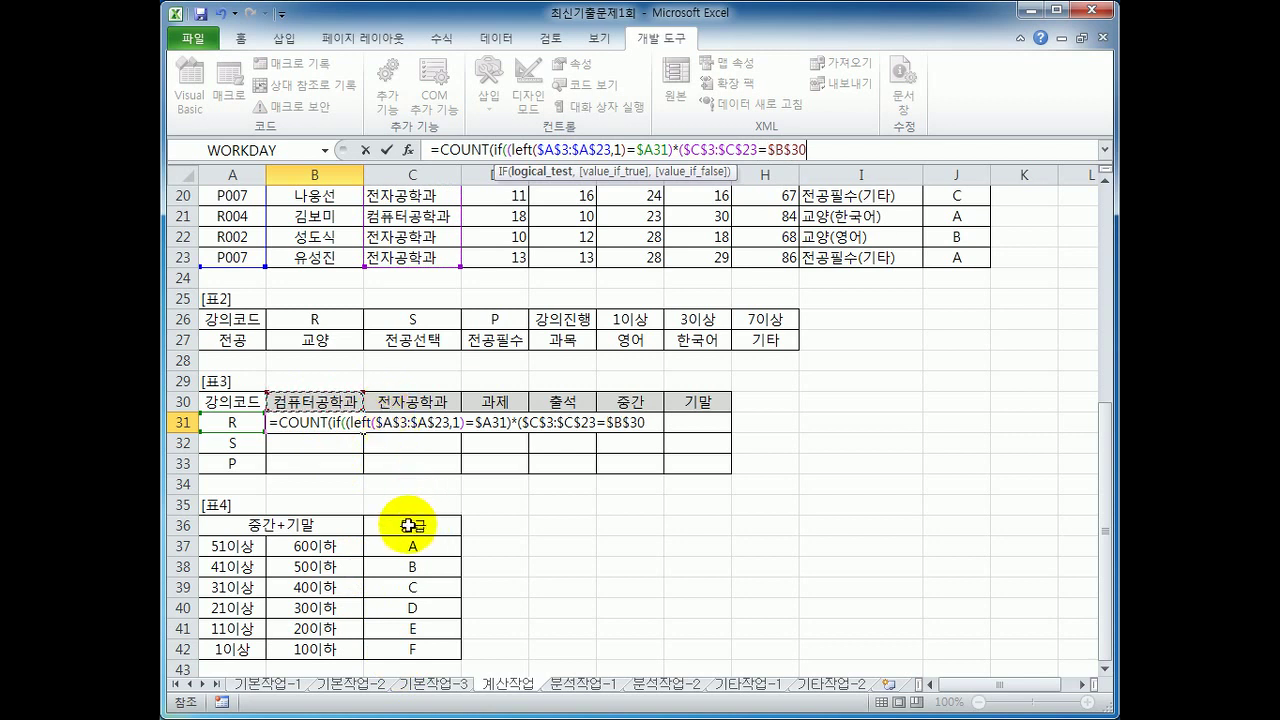
key("F4")
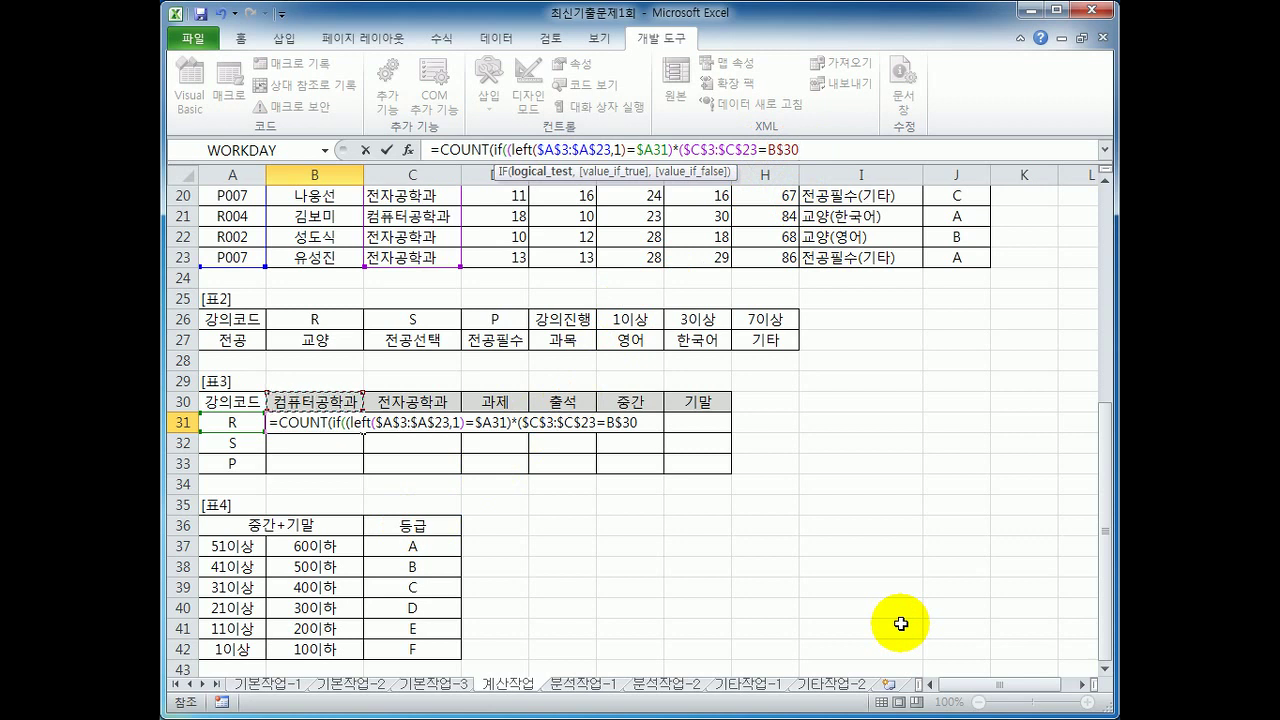
type(")")
Finish the B31 COUNT formula with 1 as the value if true, enter it as an array formula and fill it through C33.
type(",")
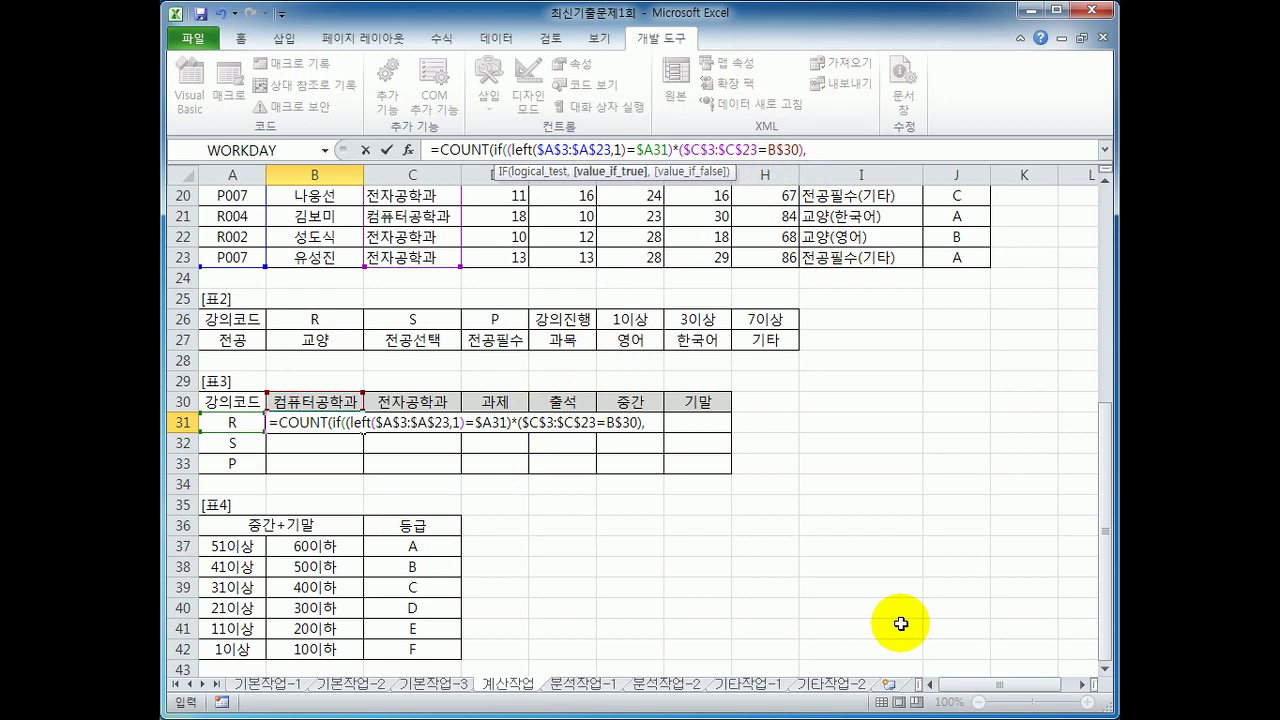
type("1")
type("))")
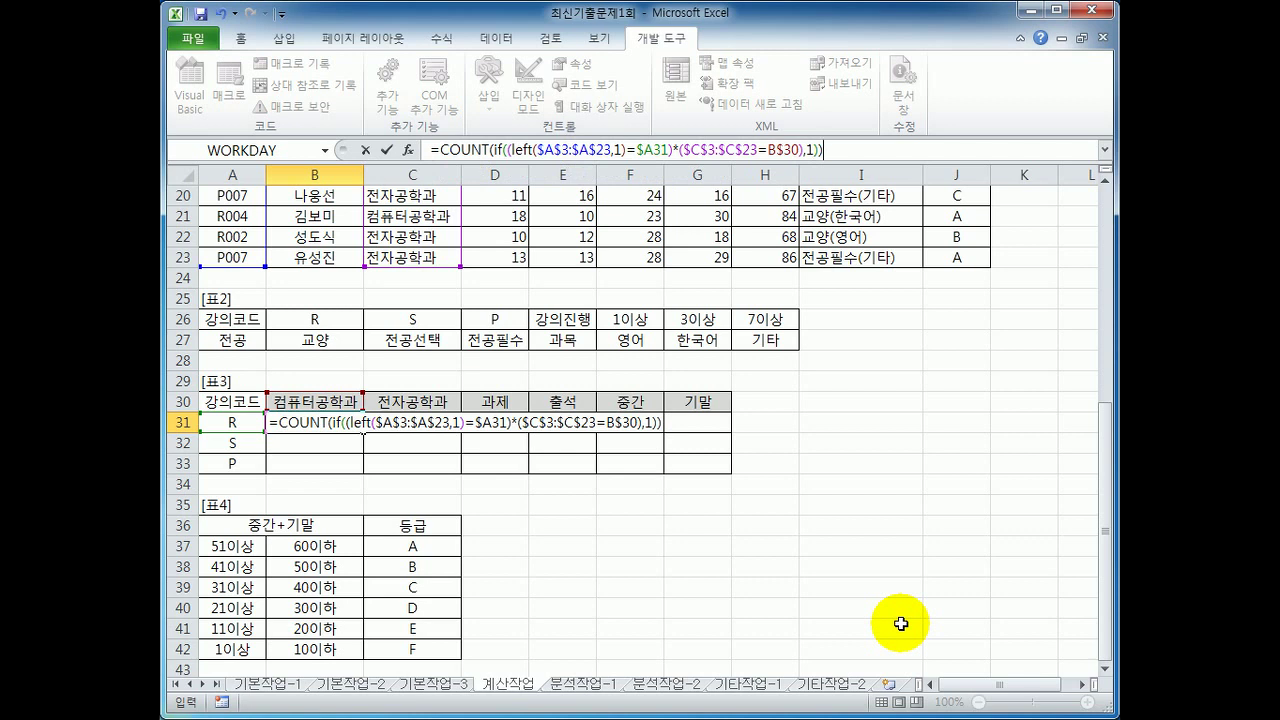
key("ctrl+shift+Return")
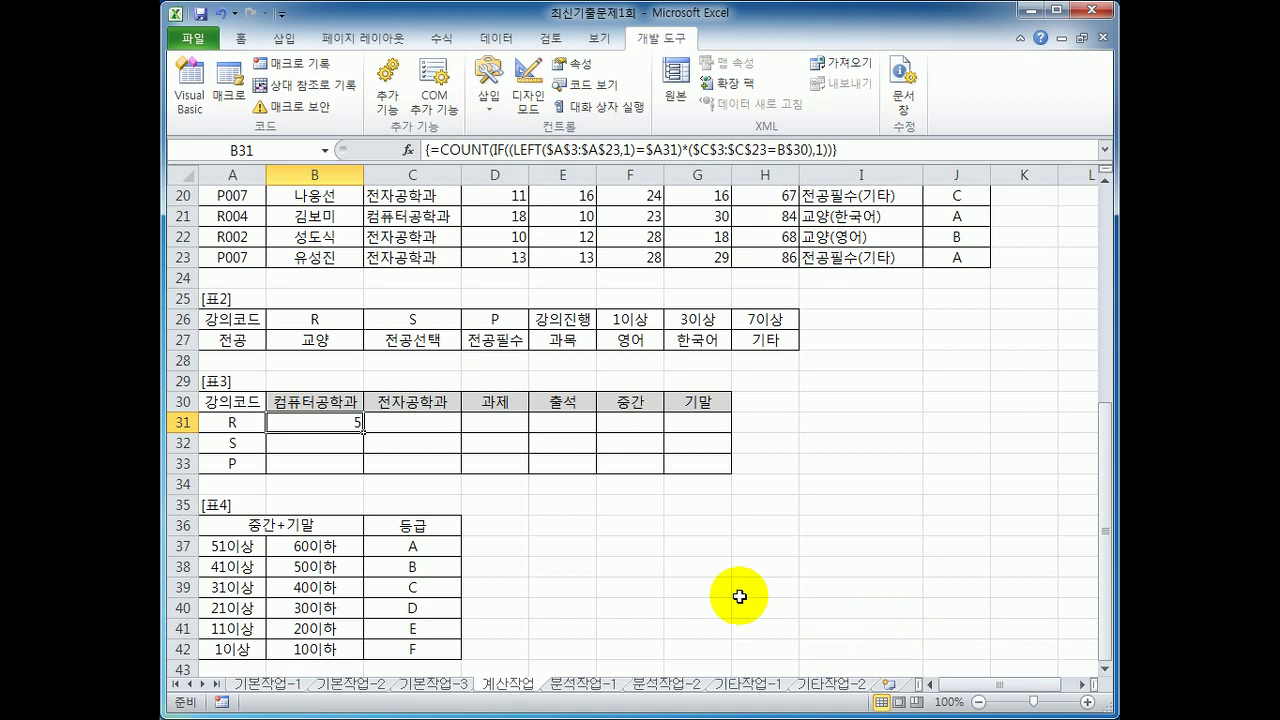
left_click_drag(366, 435, 445, 469)
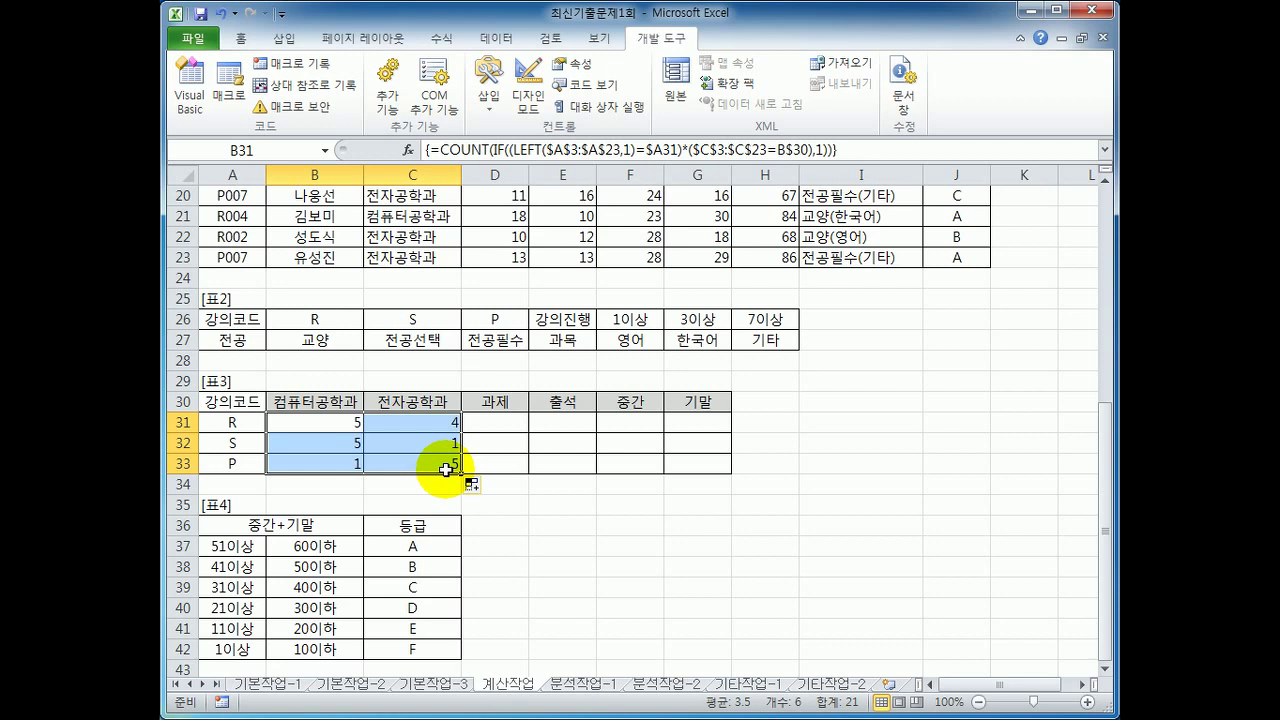
Start a MAX formula in D31 of 표3 with nested IF and LEFT functions.
left_click(510, 425)
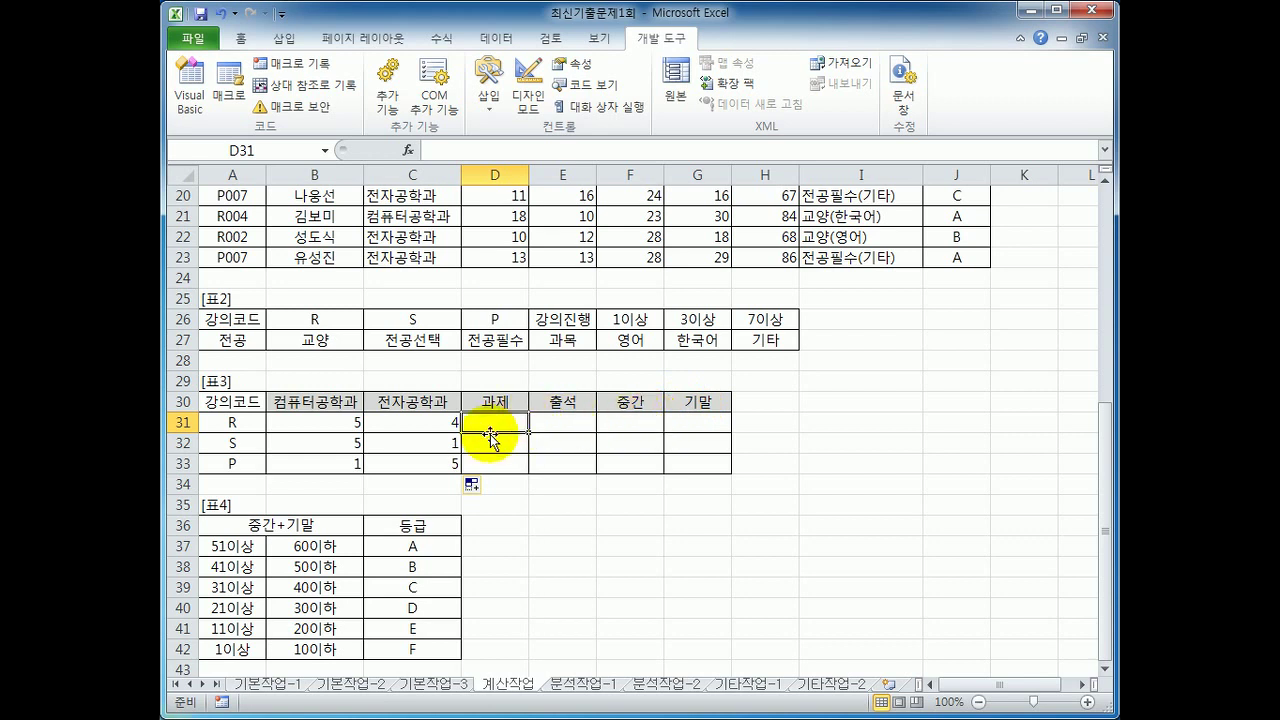
type("=ma")
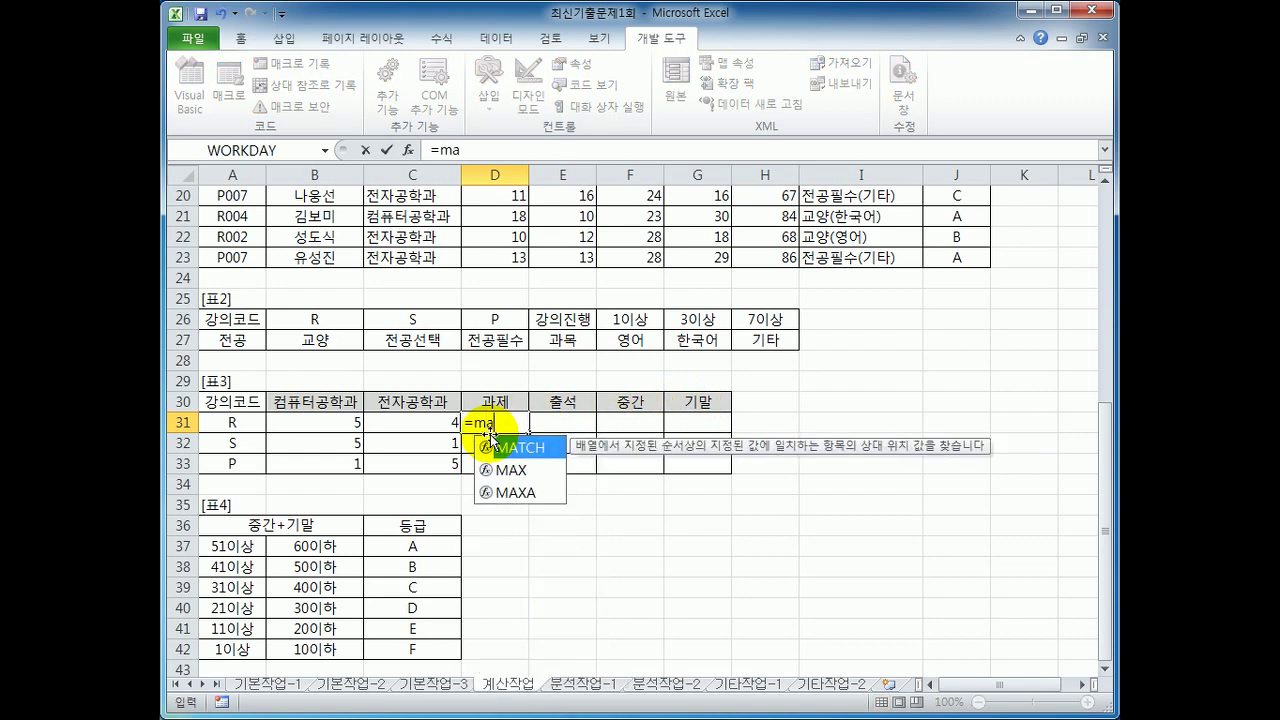
type("x")
key("Tab")
type("if(l")
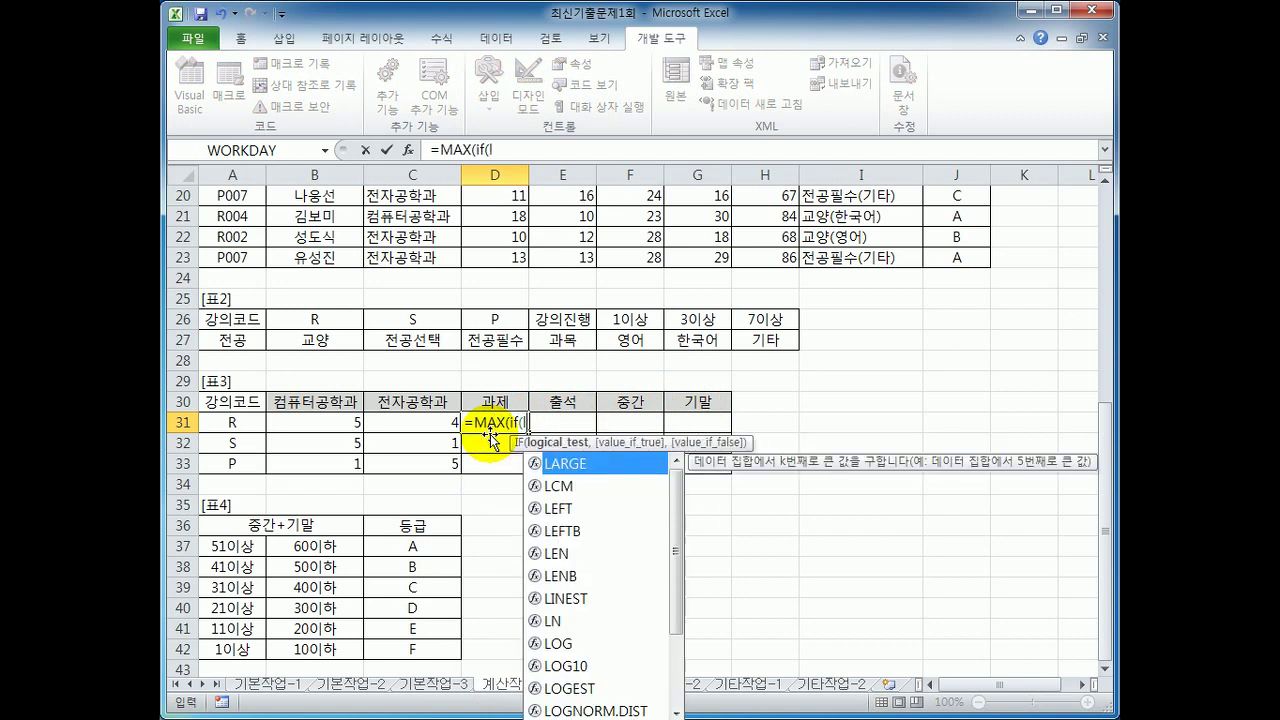
type("eft(")
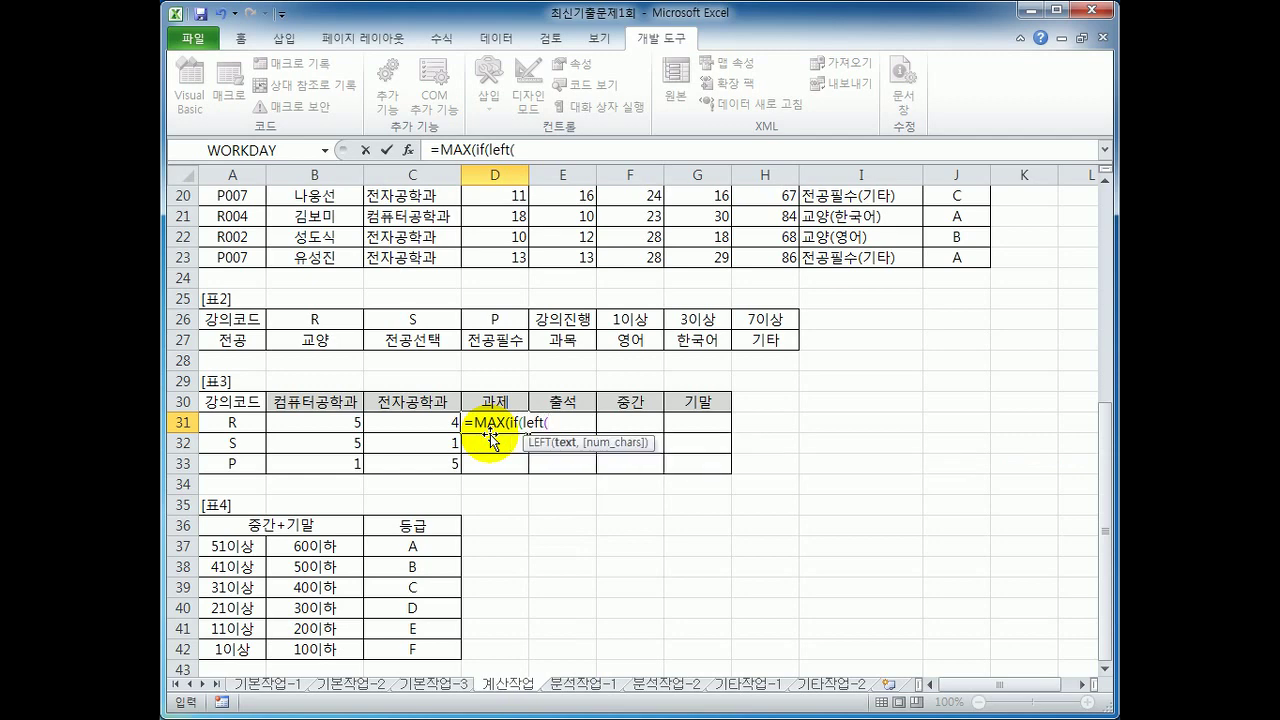
Build the MAX formula's course-code condition as left($A$3:$A$23,1)=$A31, locking only the column of the A31 reference.
scroll(425, 474, "up", 4)
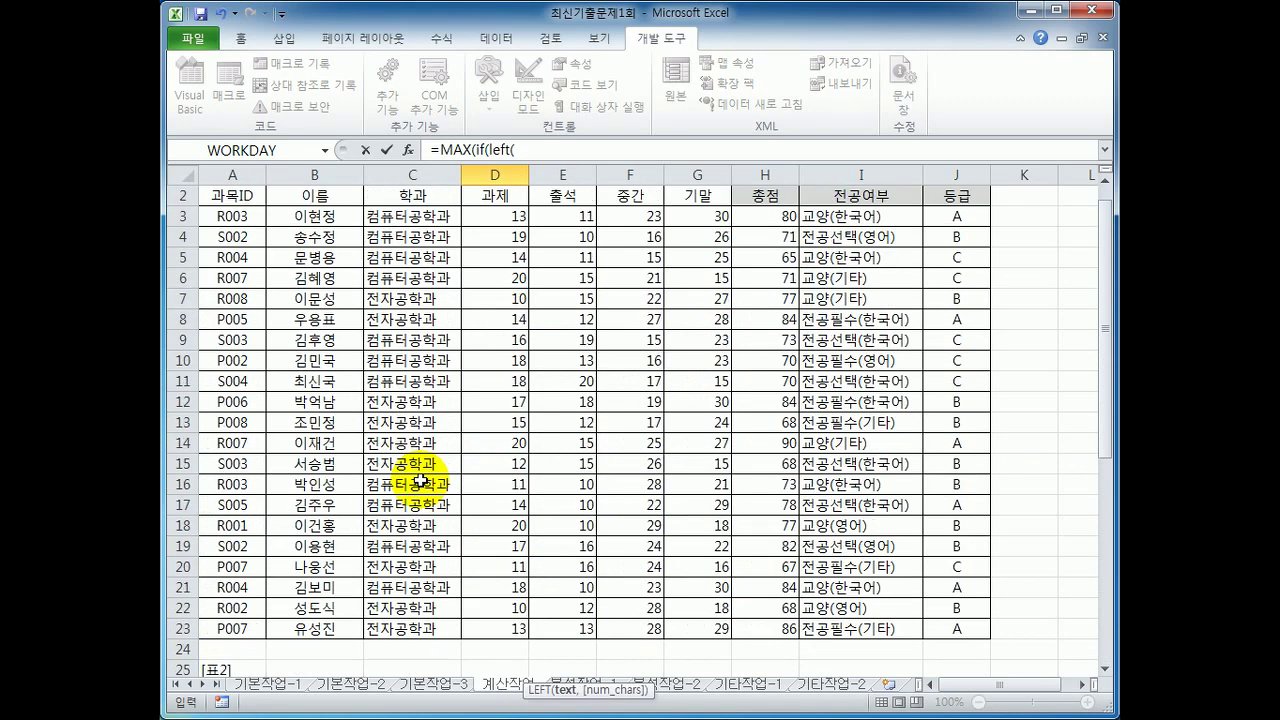
left_click_drag(244, 214, 226, 625)
key("F4")
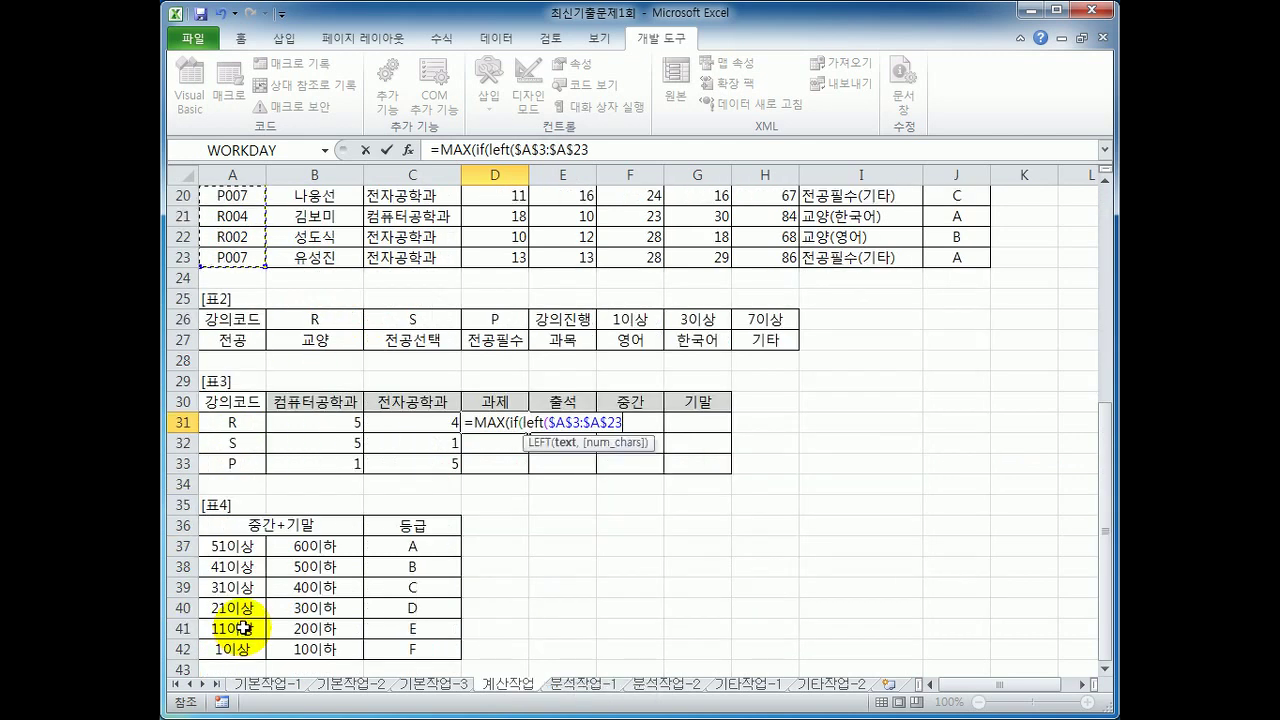
type(",1")
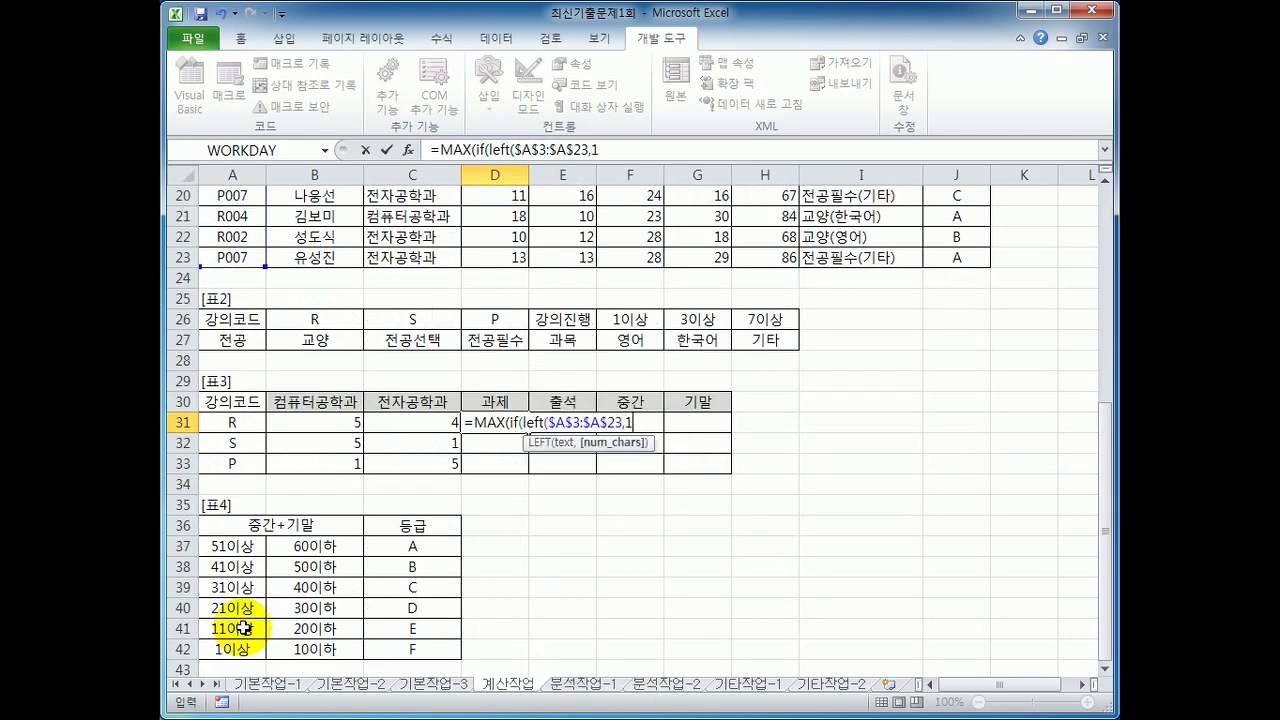
type(")=")
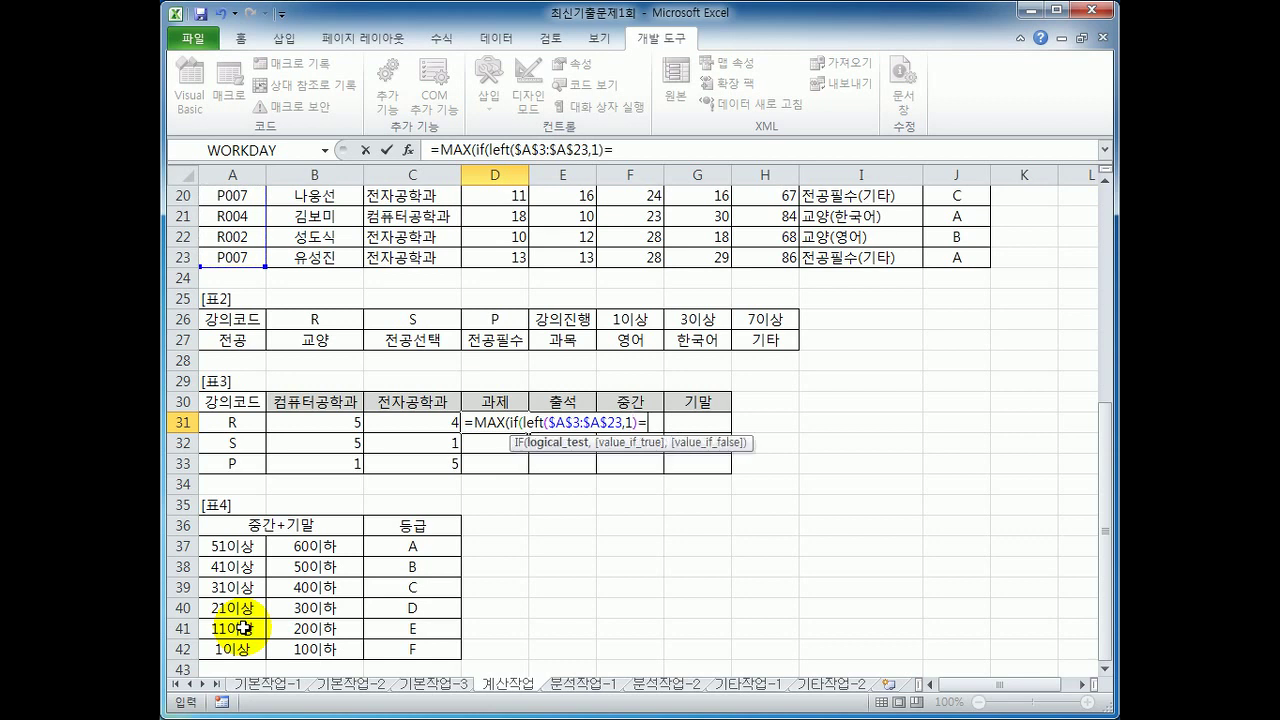
left_click(238, 423)
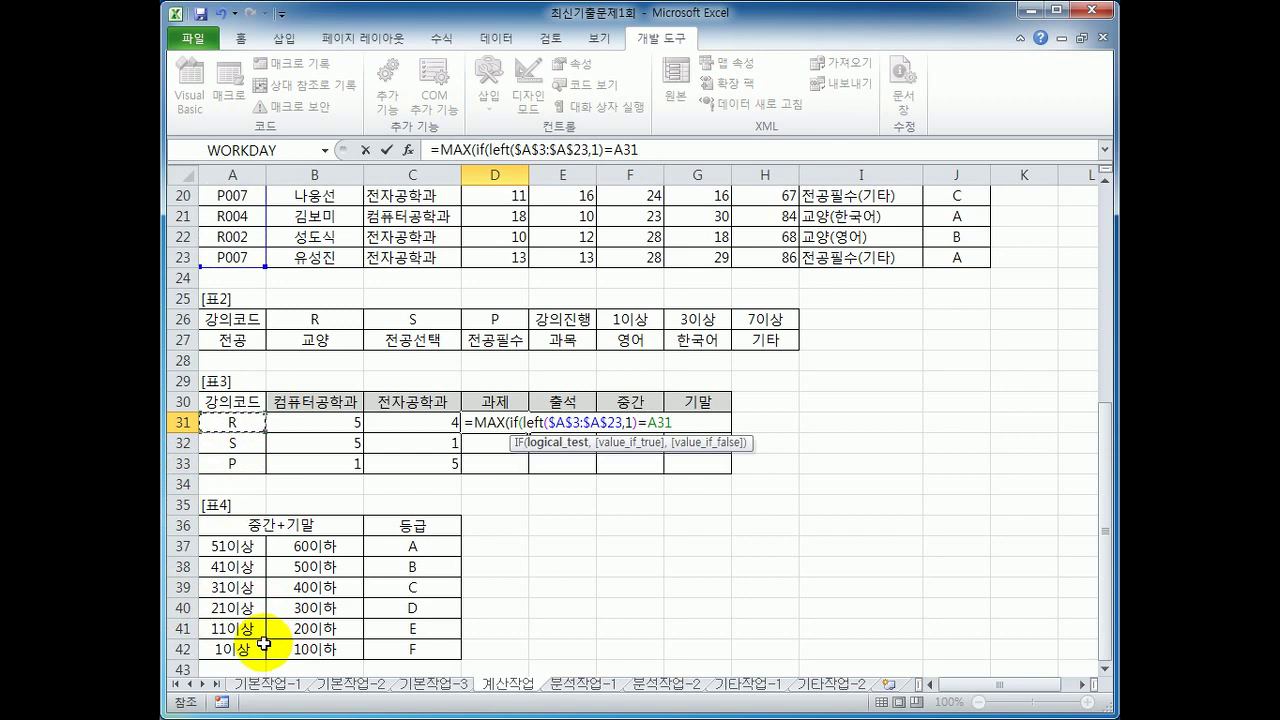
key("F4")
key("F4")
key("F4")
type(",")
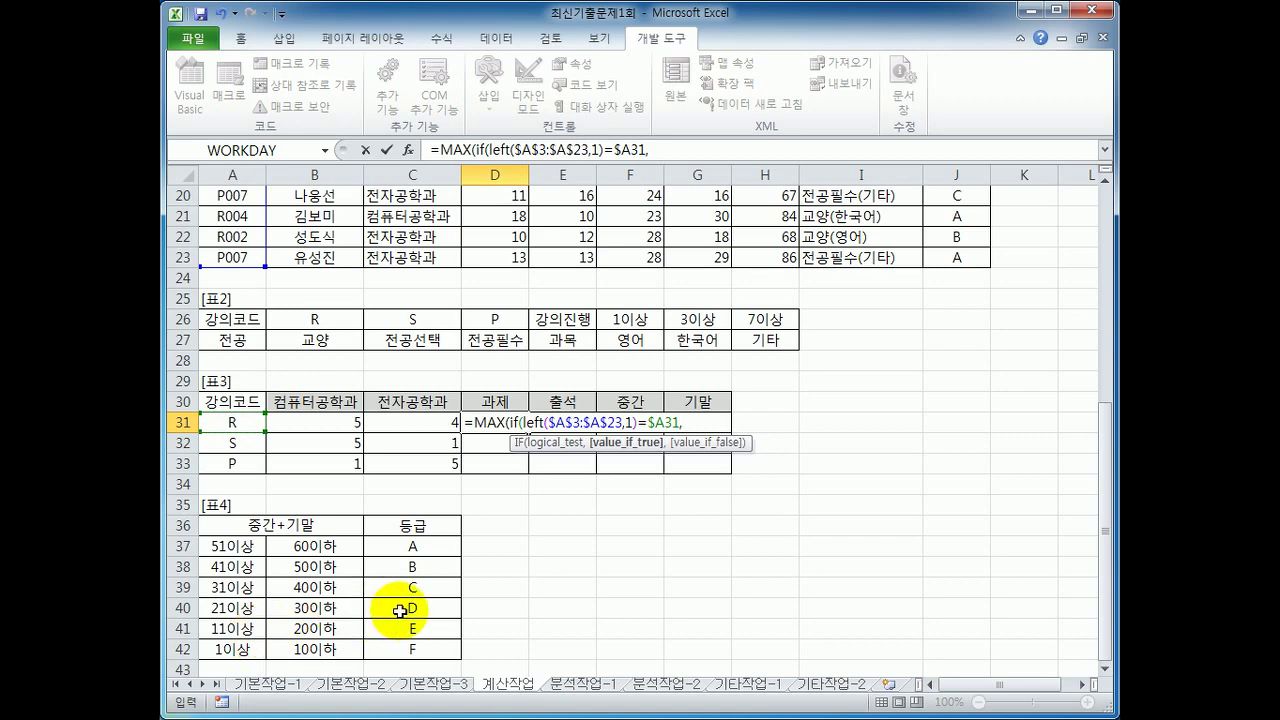
Add the 과제 scores D$3:D$23 from 표1 as the value if true, locking only the rows.
scroll(514, 580, "up", 7)
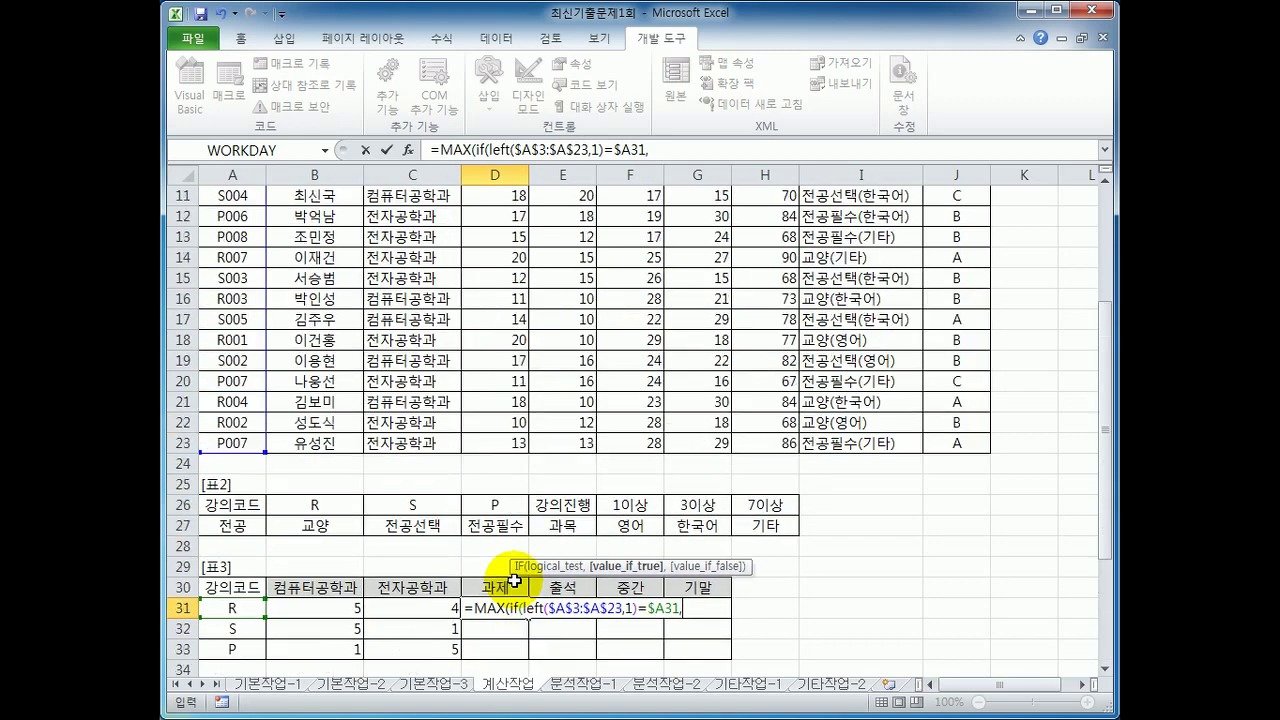
left_click_drag(508, 238, 498, 646)
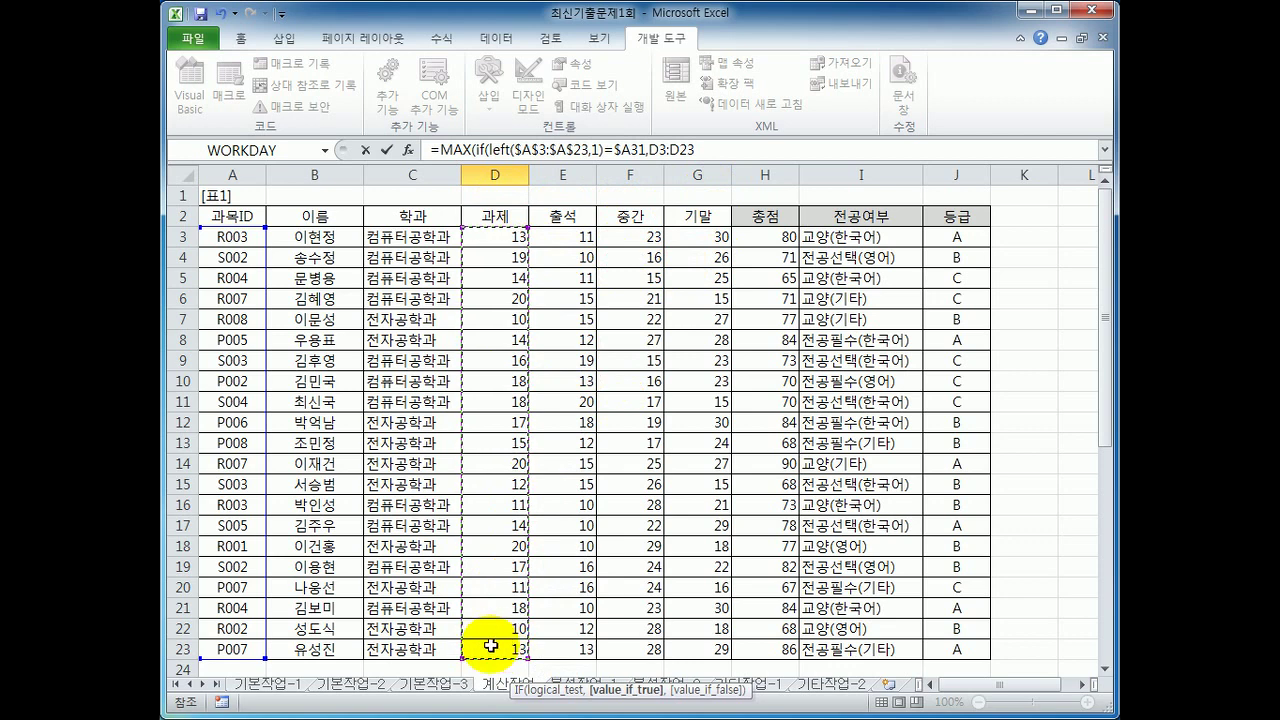
key("F4")
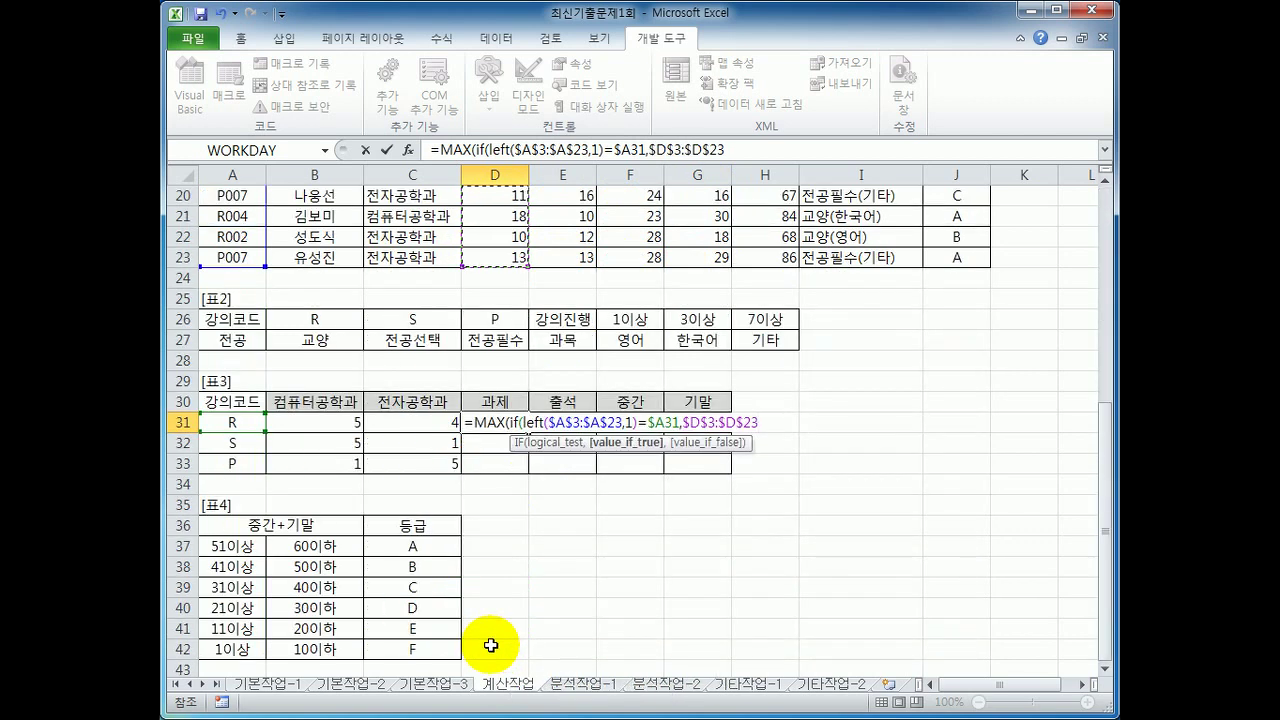
key("F4")
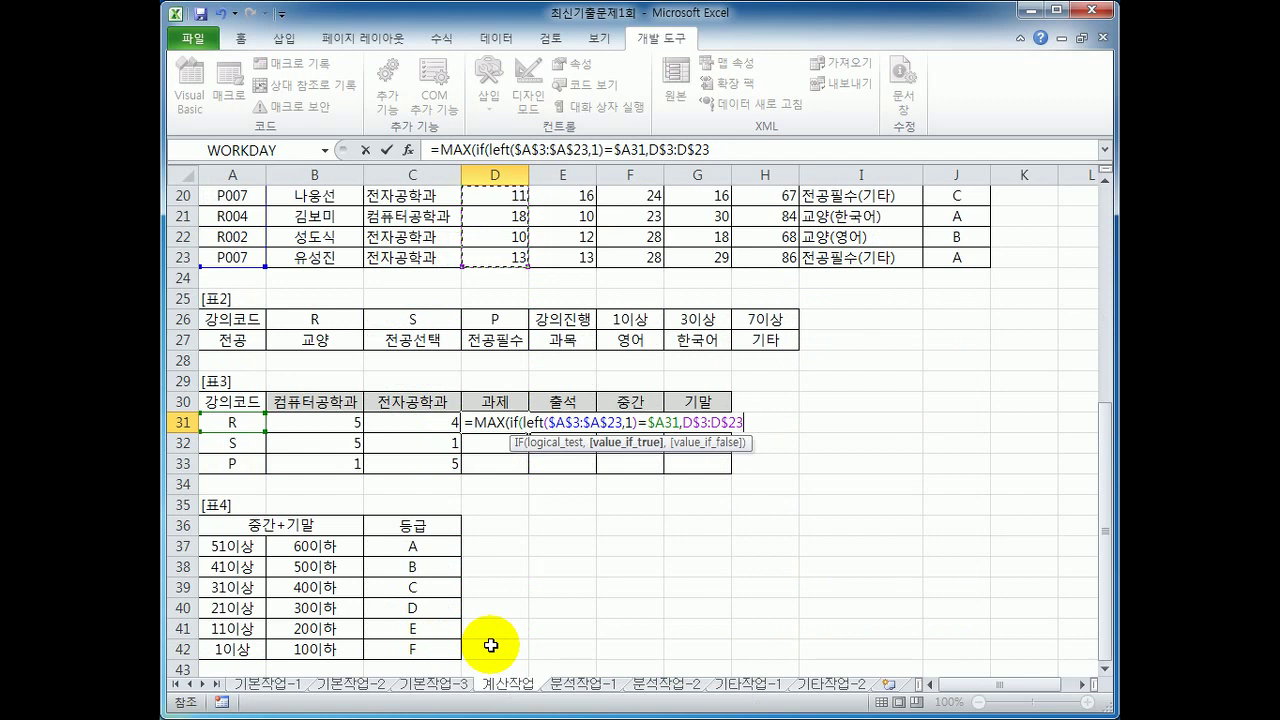
Close the IF and MAX functions, enter D31 as an array formula and fill it across and down through G33.
type(")")
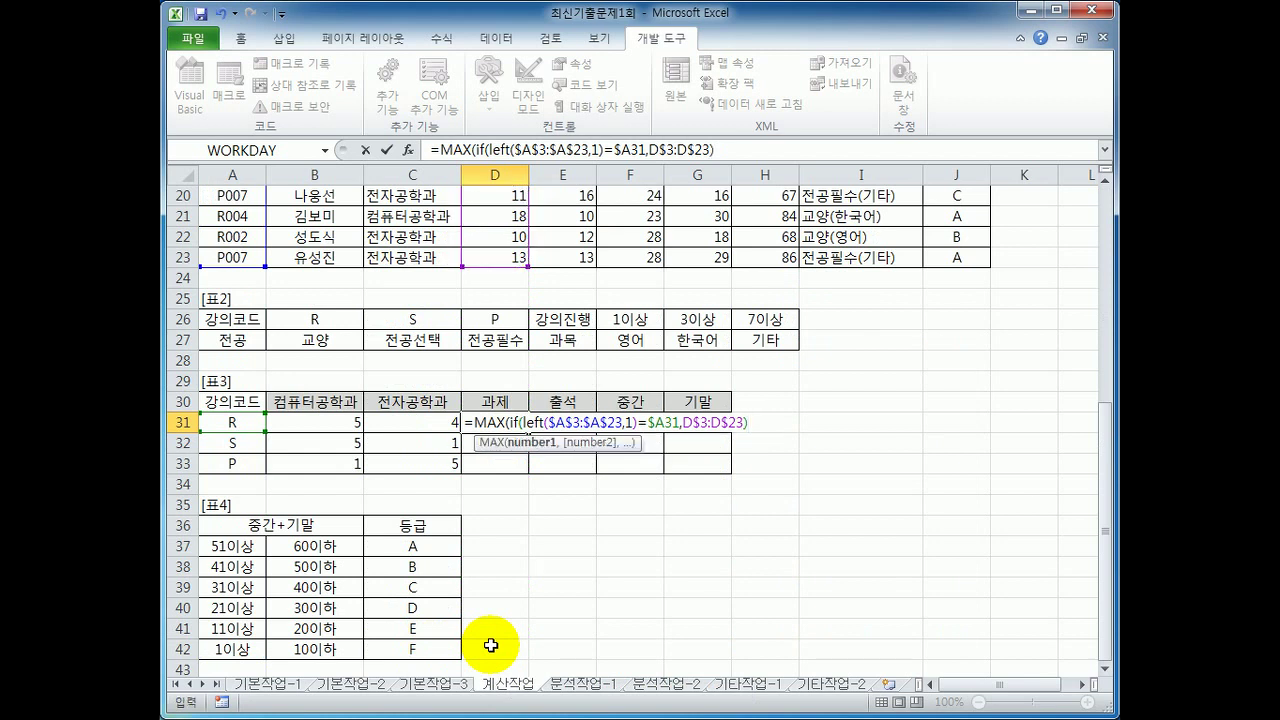
type(")")
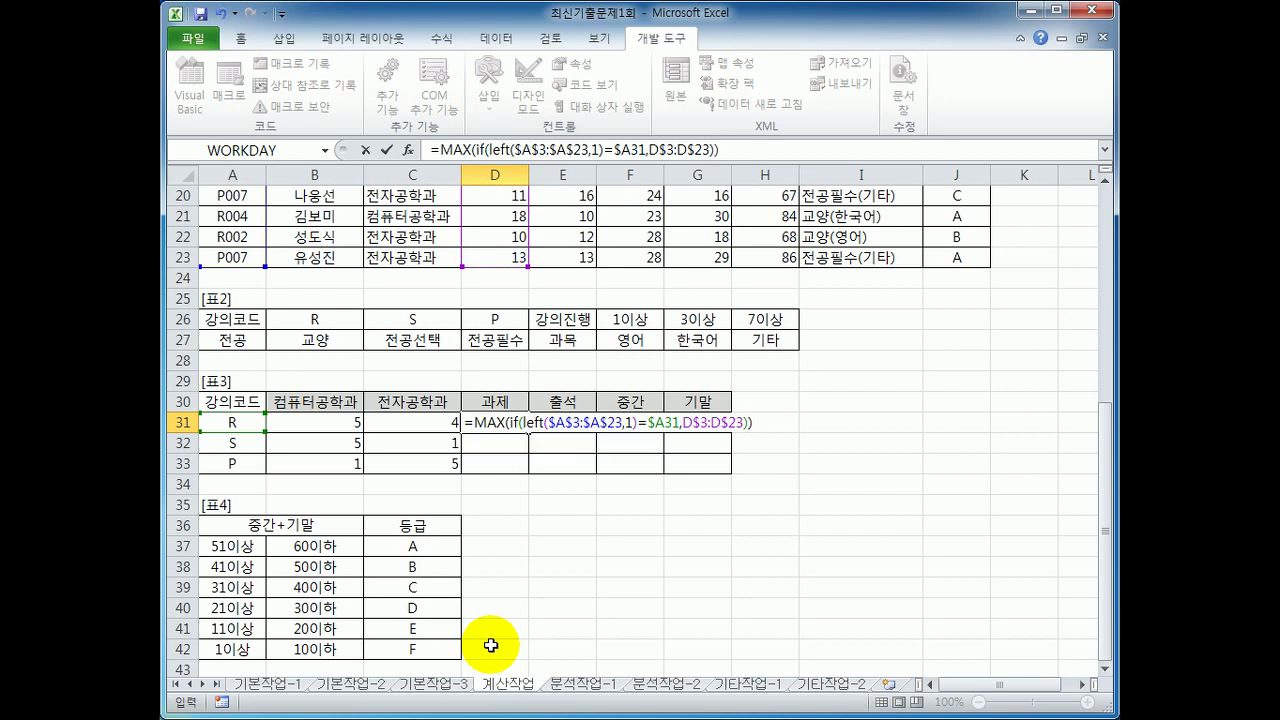
key("ctrl+shift+Return")
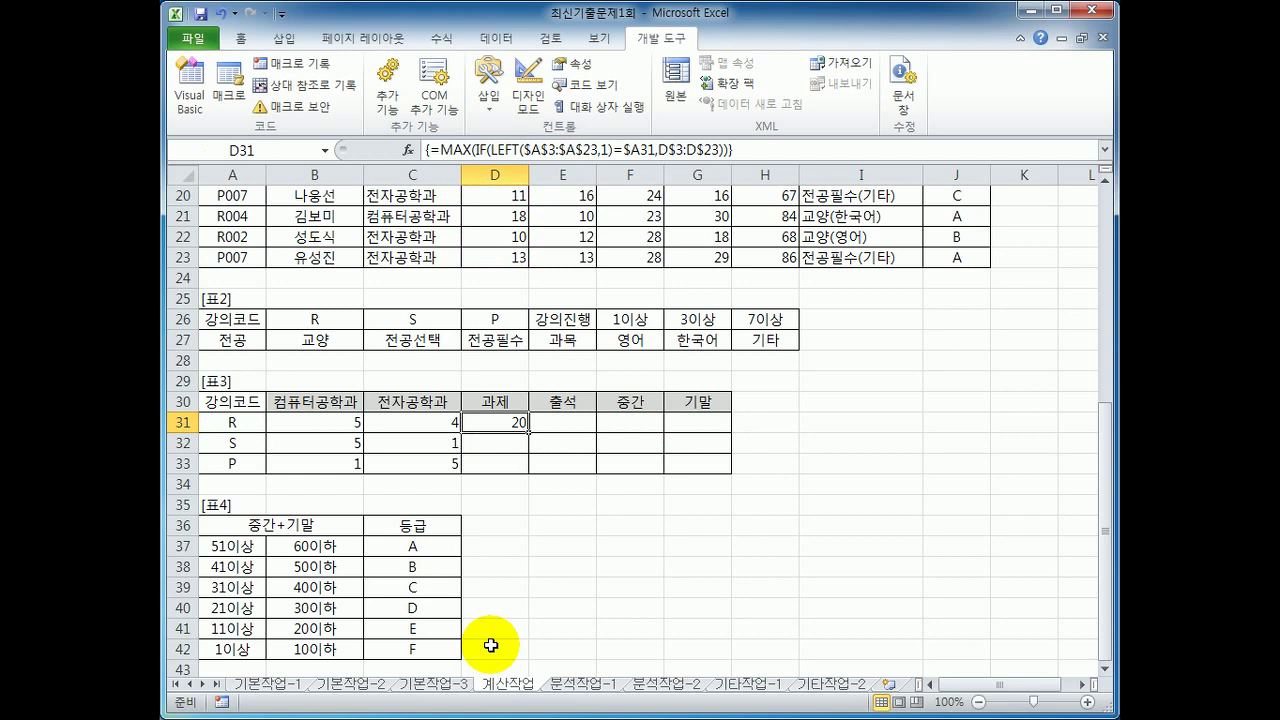
left_click_drag(529, 432, 708, 467)
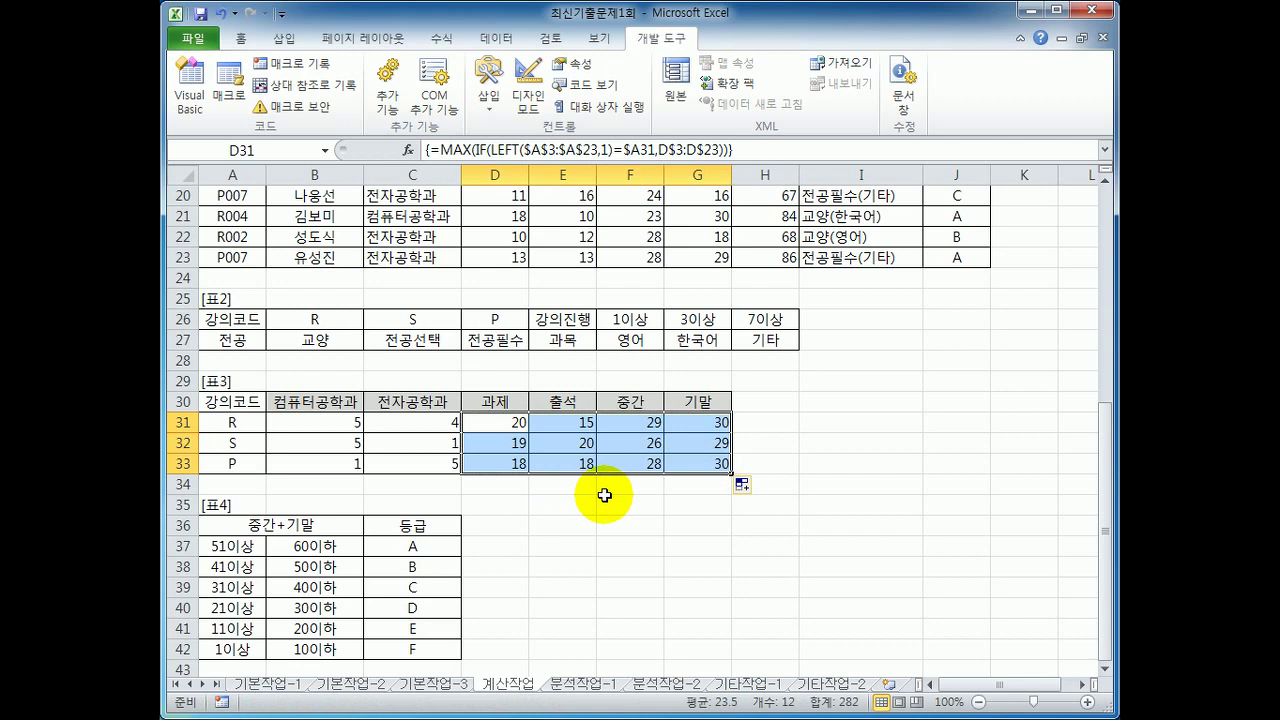
left_click(695, 462)
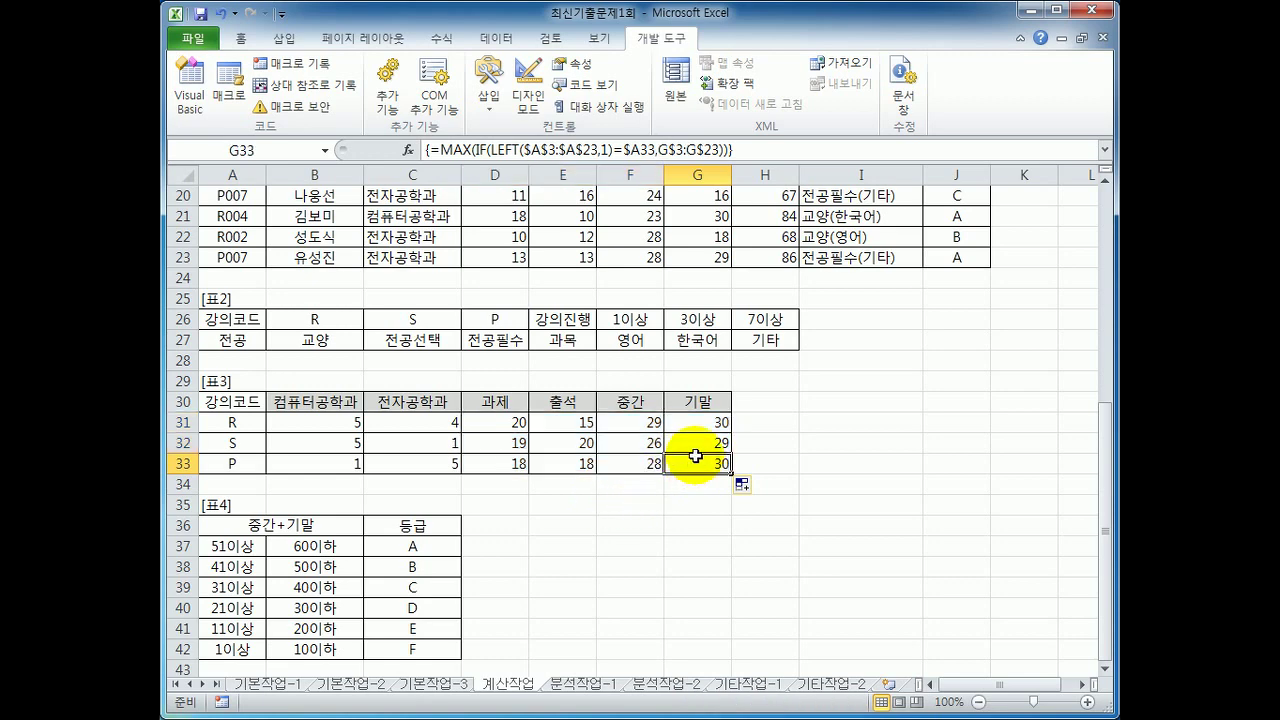
scroll(695, 456, "up", 6)
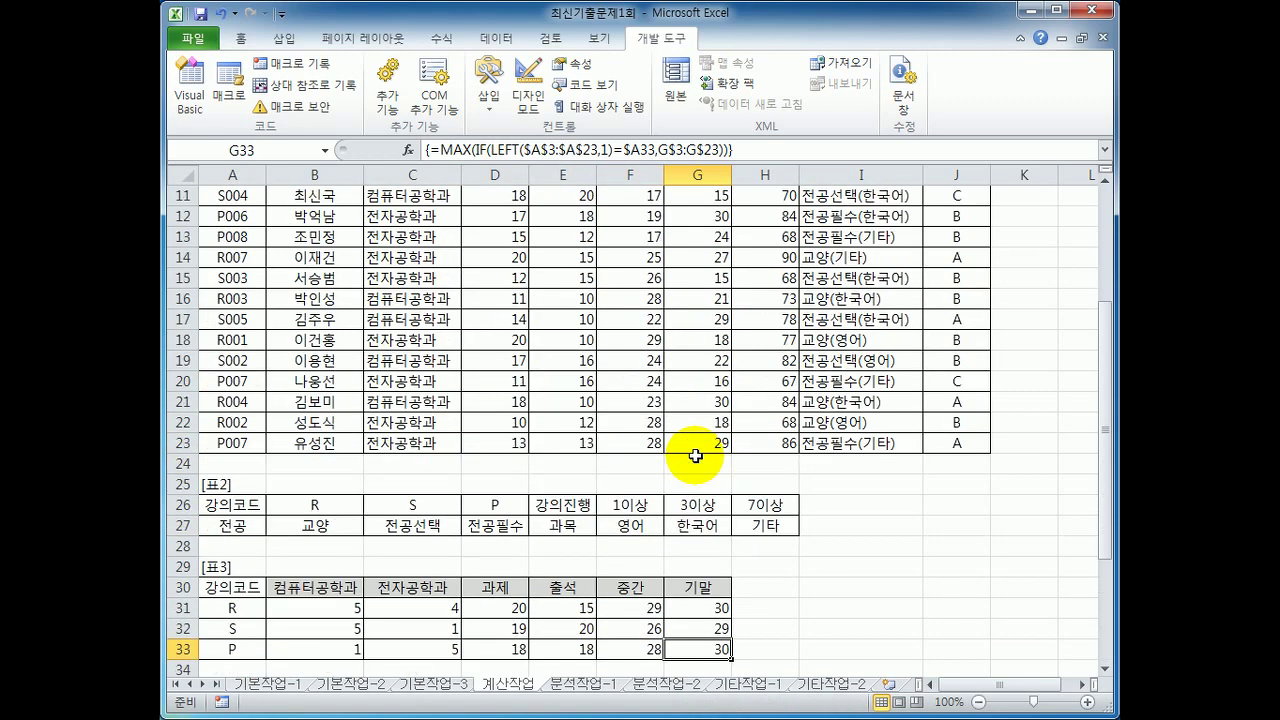
left_click(774, 238)
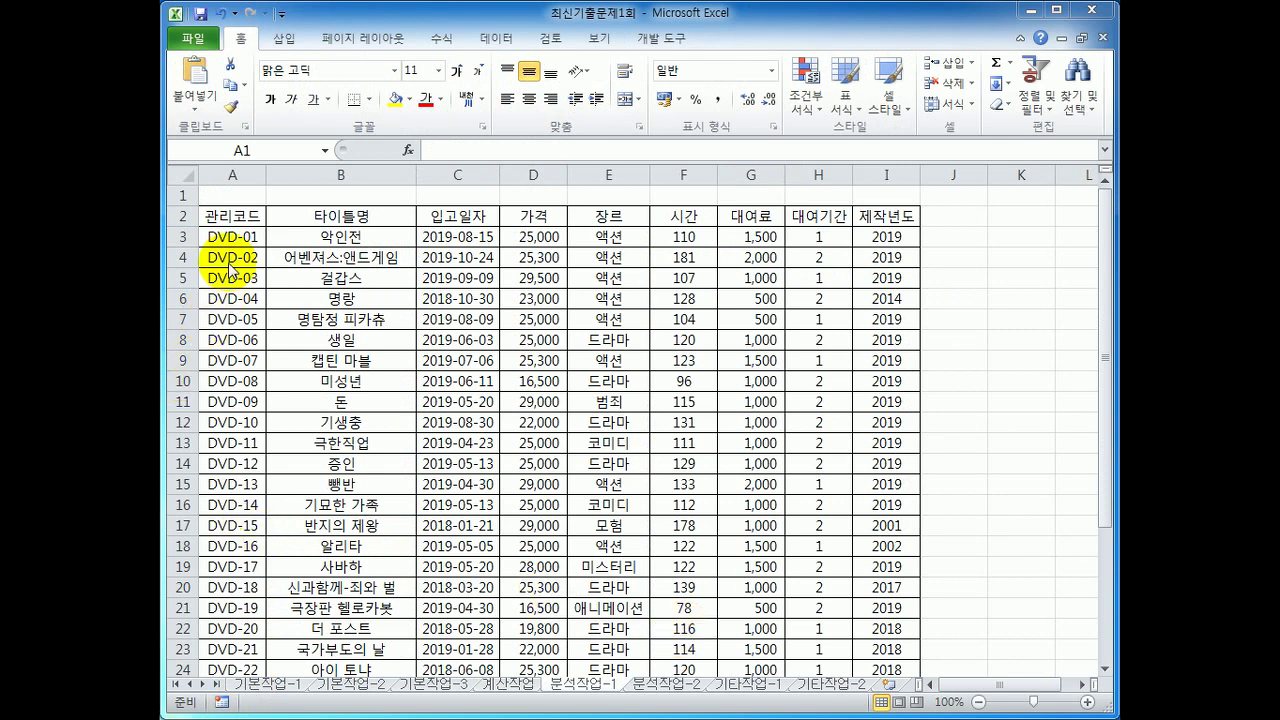
Start a pivot table from the DVD list in $A$2:$I$32 on the 분석작업-1 sheet.
left_click(240, 215)
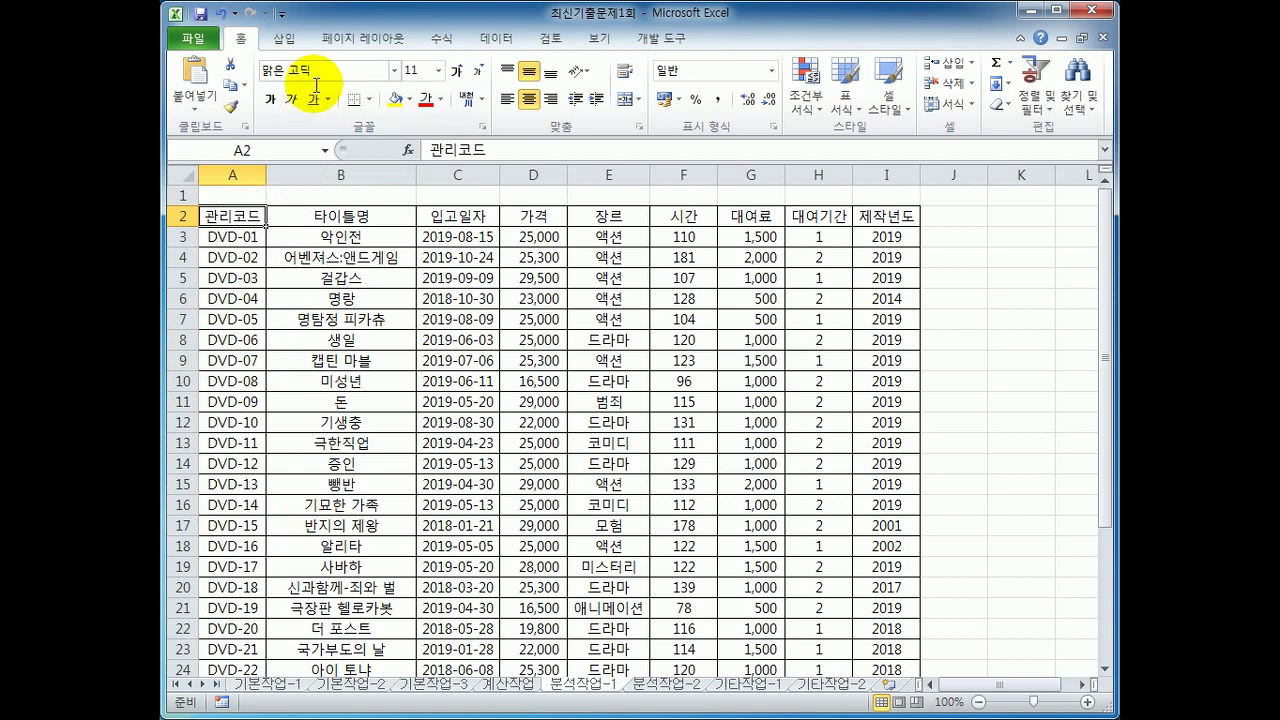
left_click(285, 38)
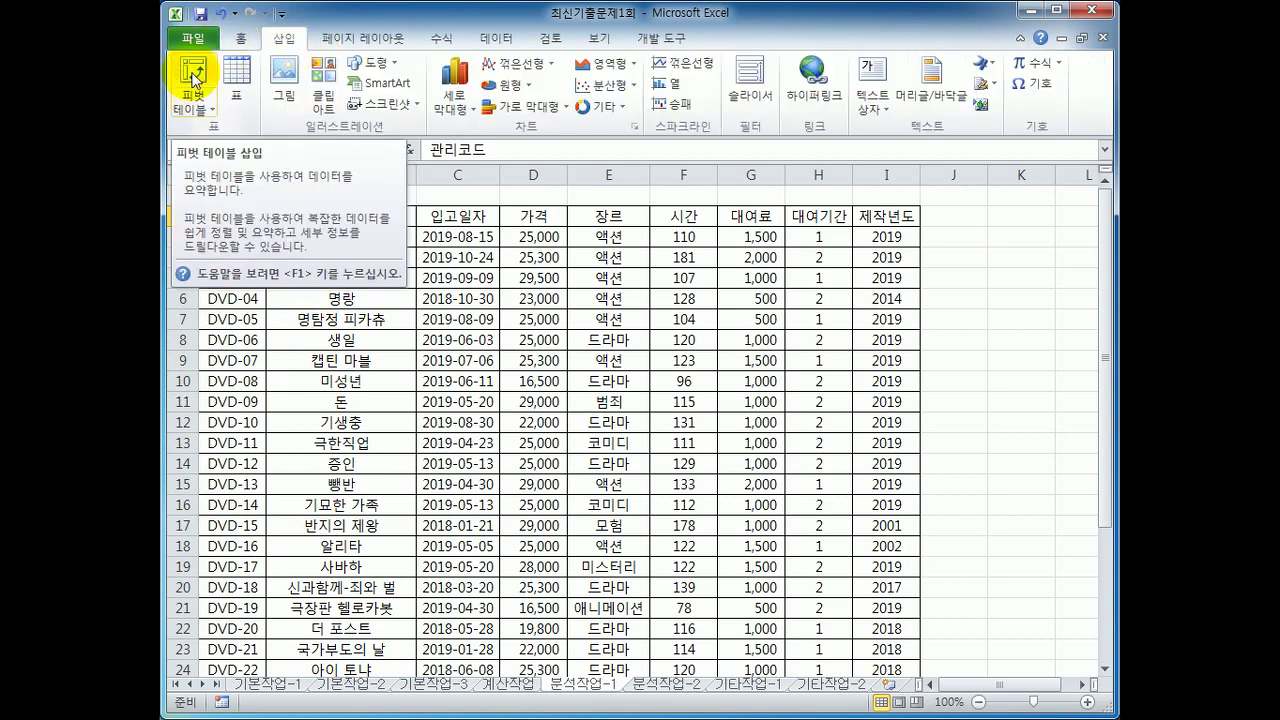
left_click(195, 80)
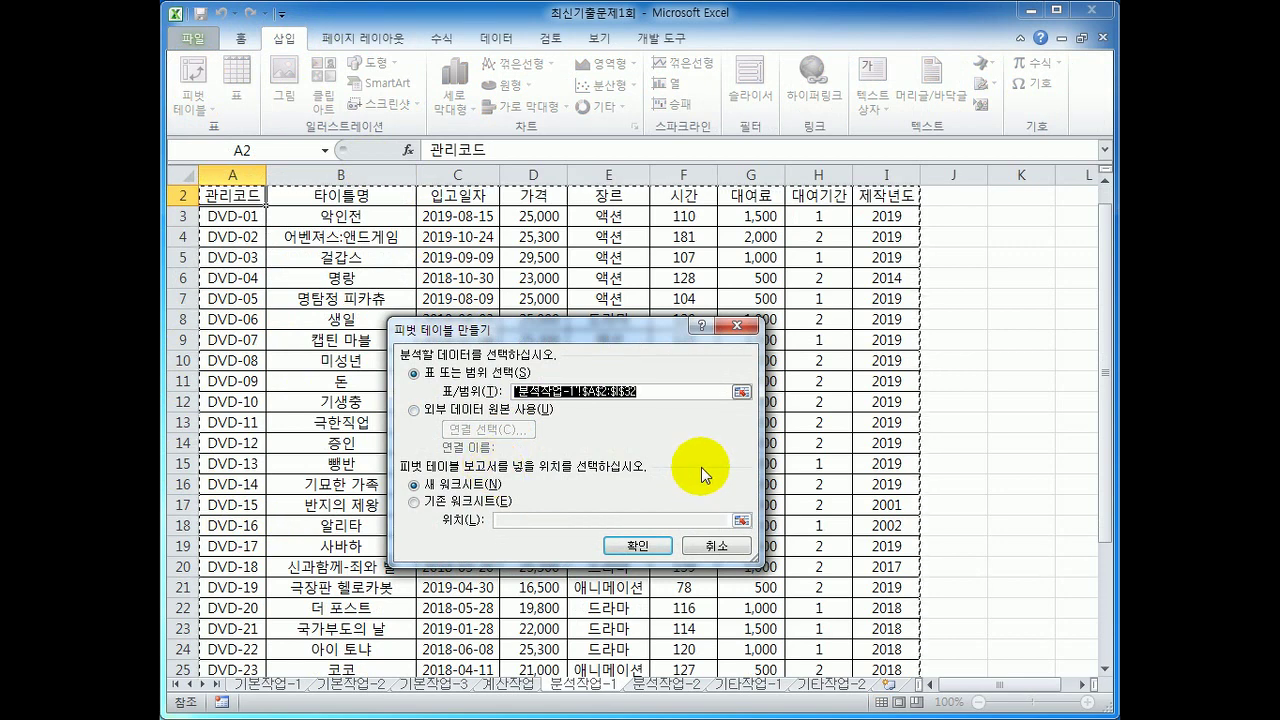
scroll(701, 467, "down", 1)
scroll(701, 467, "down", 3)
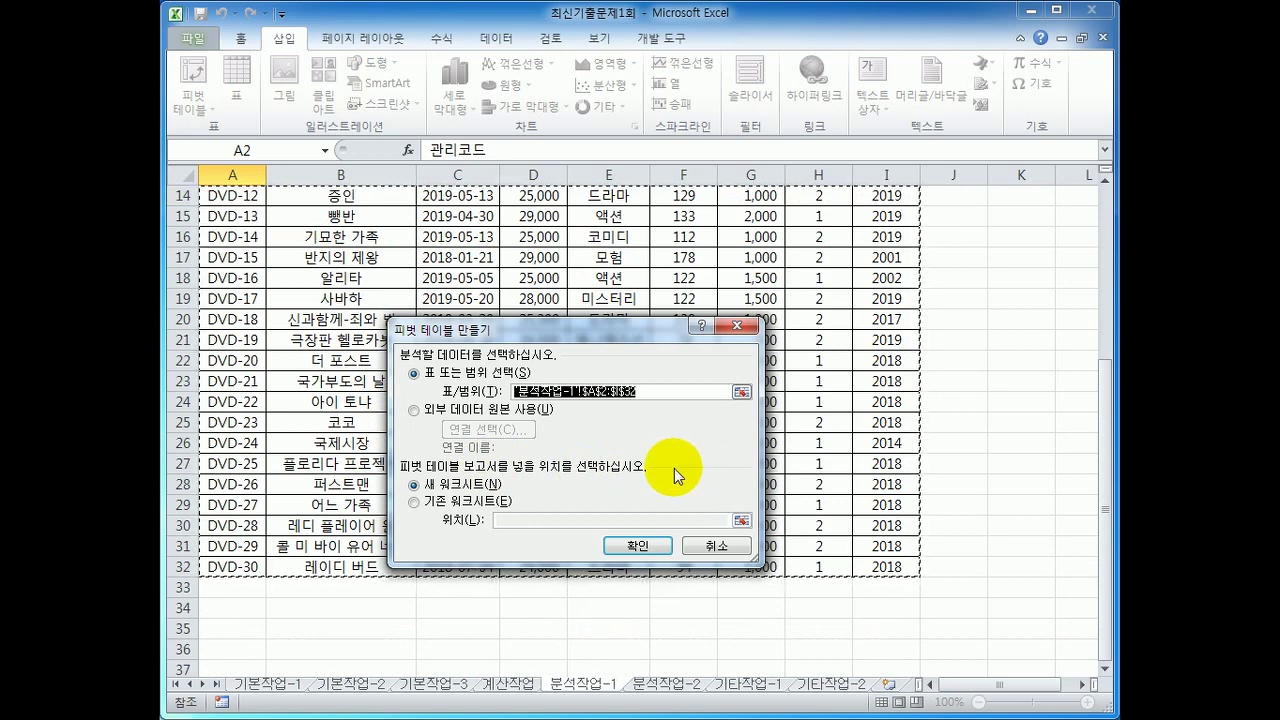
Place the pivot table report on the existing 분석작업-1 worksheet at cell K4 and create it.
left_click(480, 504)
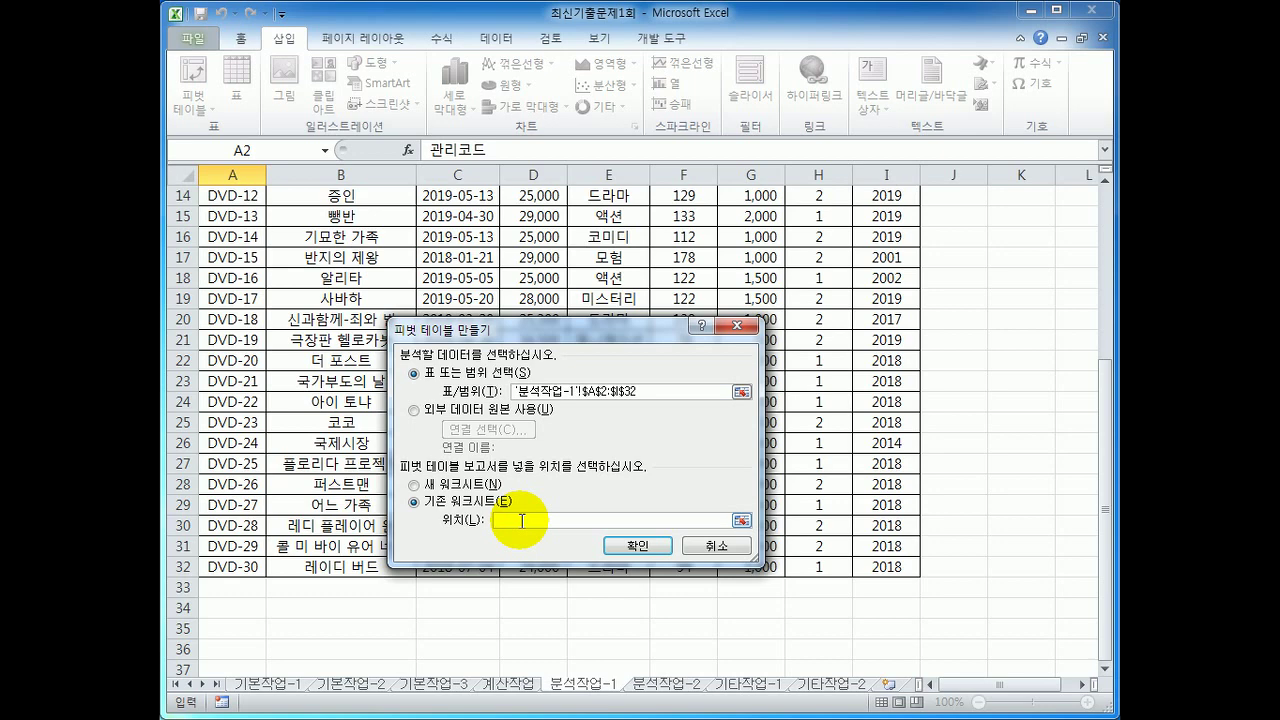
left_click(1082, 685)
left_click(1082, 685)
left_click(1082, 685)
scroll(908, 514, "up", 5)
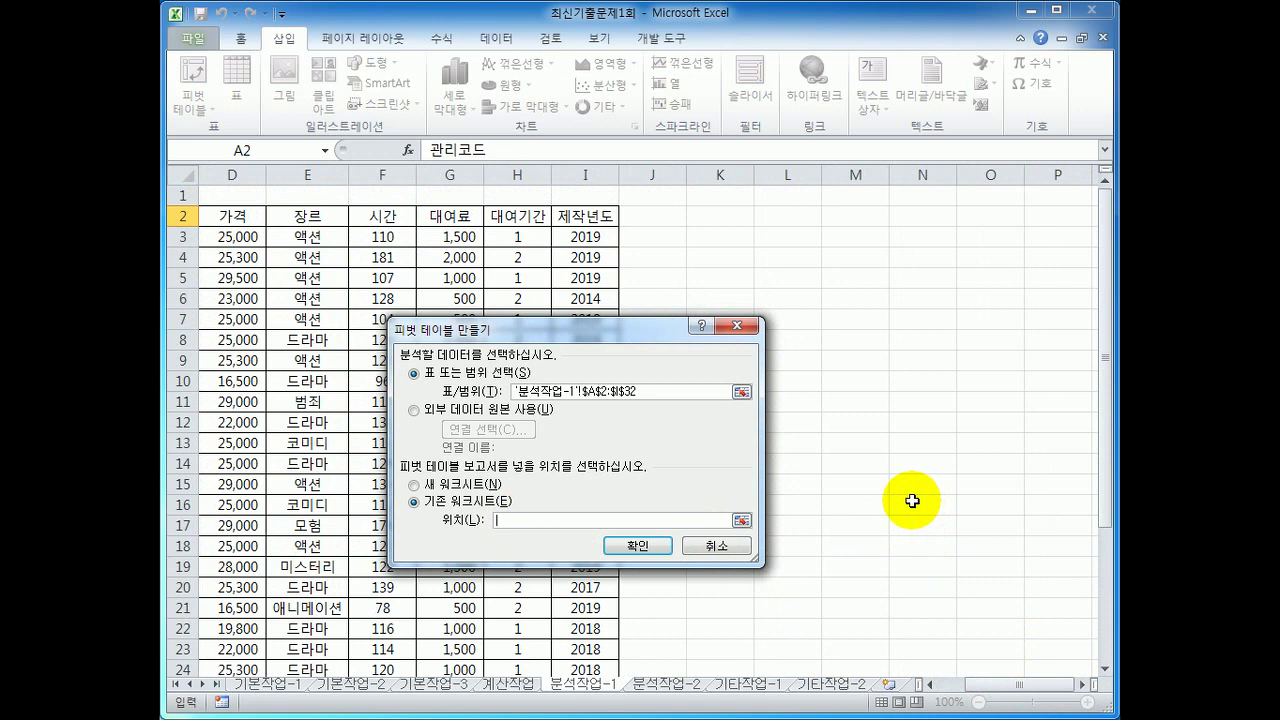
left_click(727, 259)
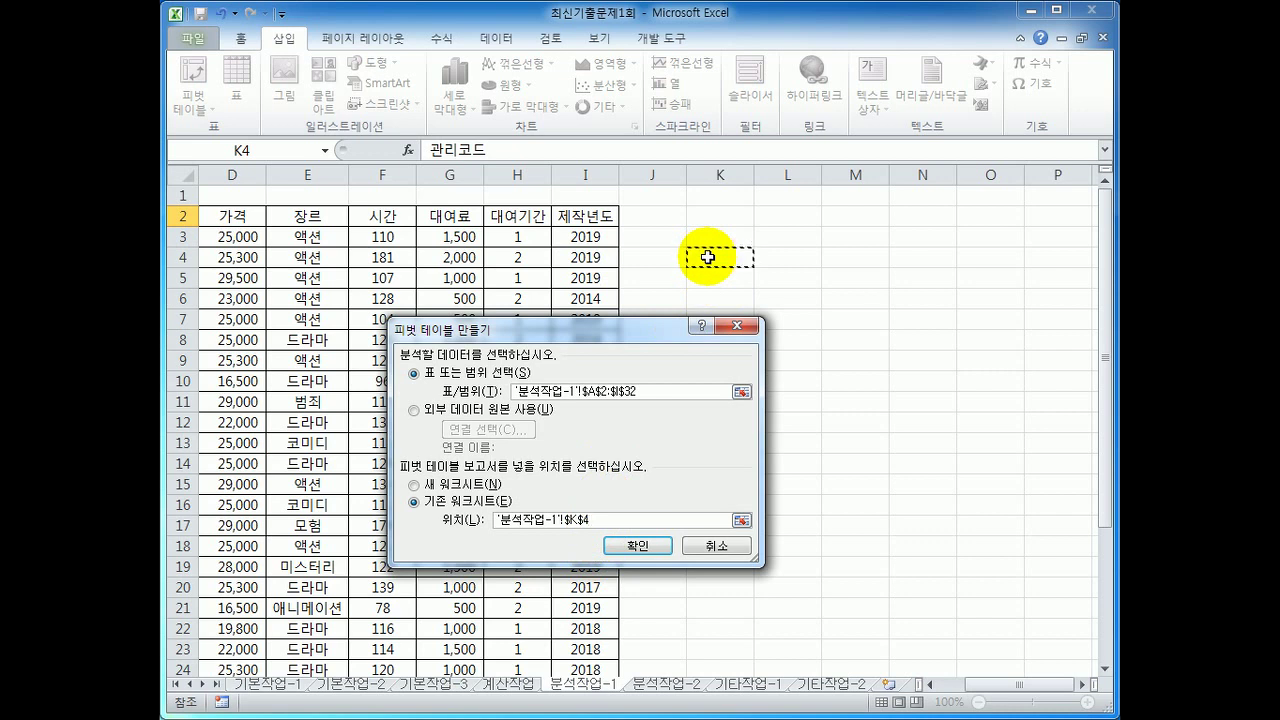
left_click(655, 550)
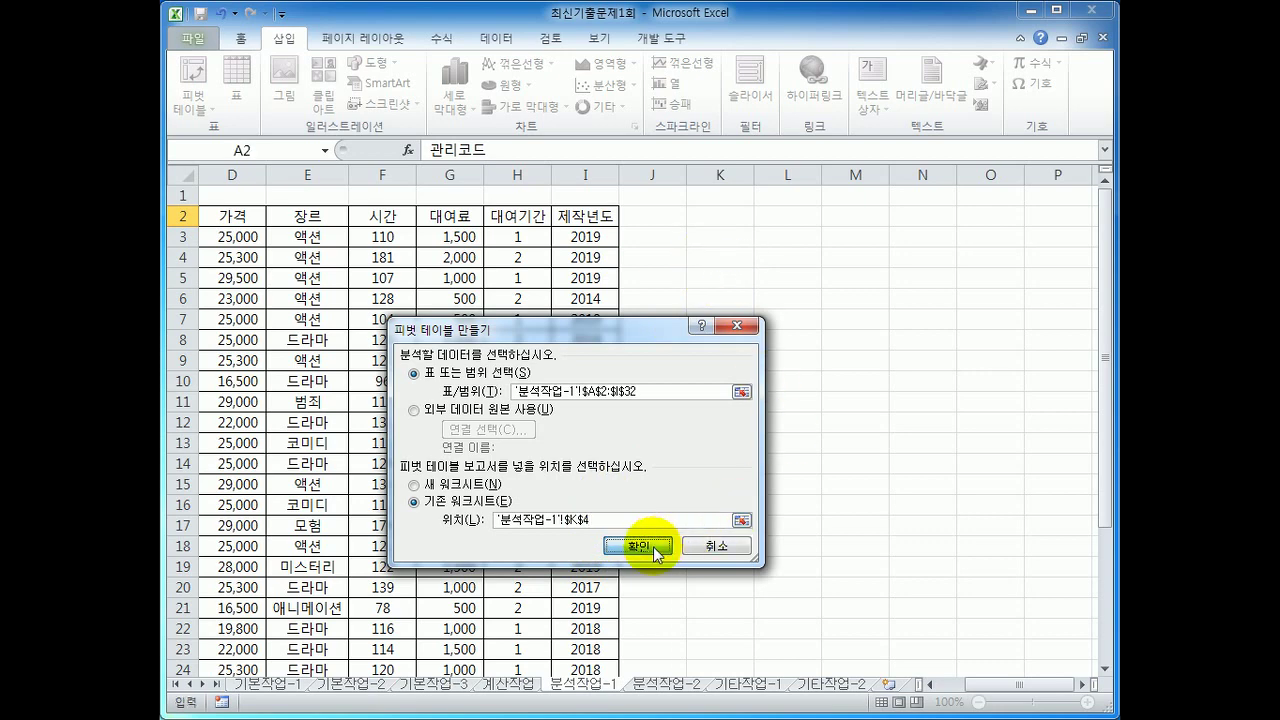
left_click(853, 686)
left_click(853, 686)
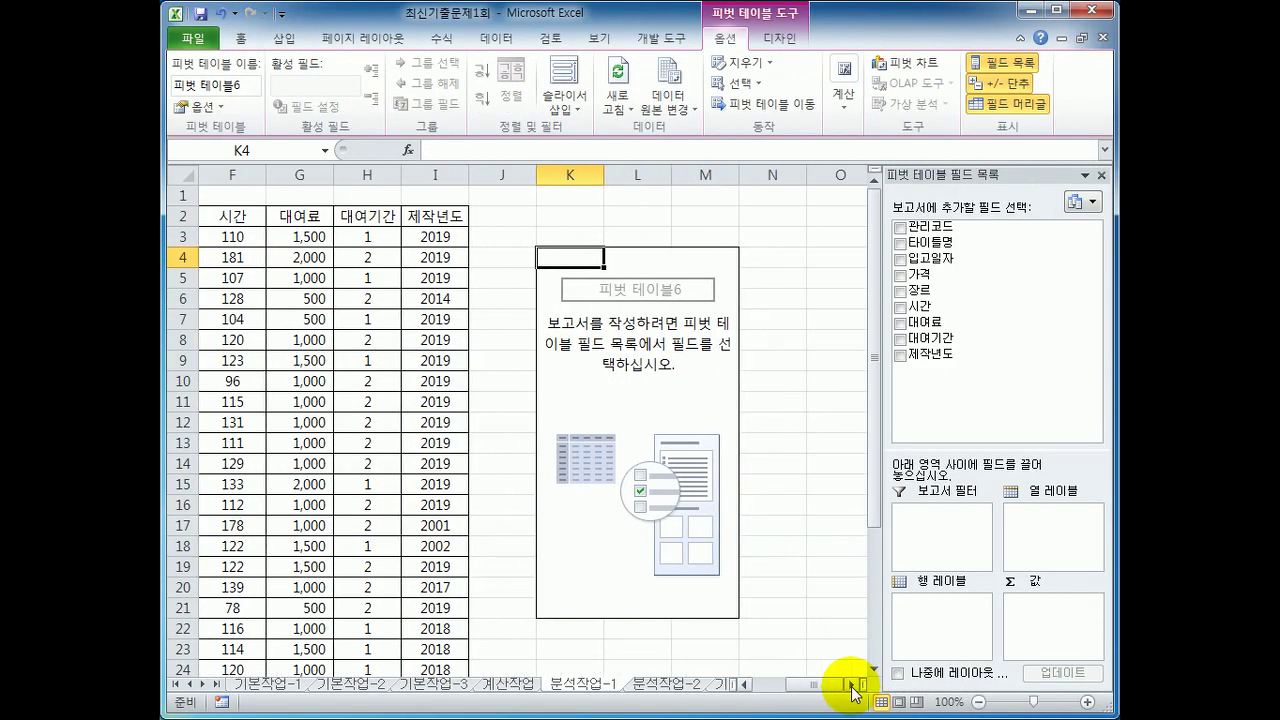
left_click(853, 686)
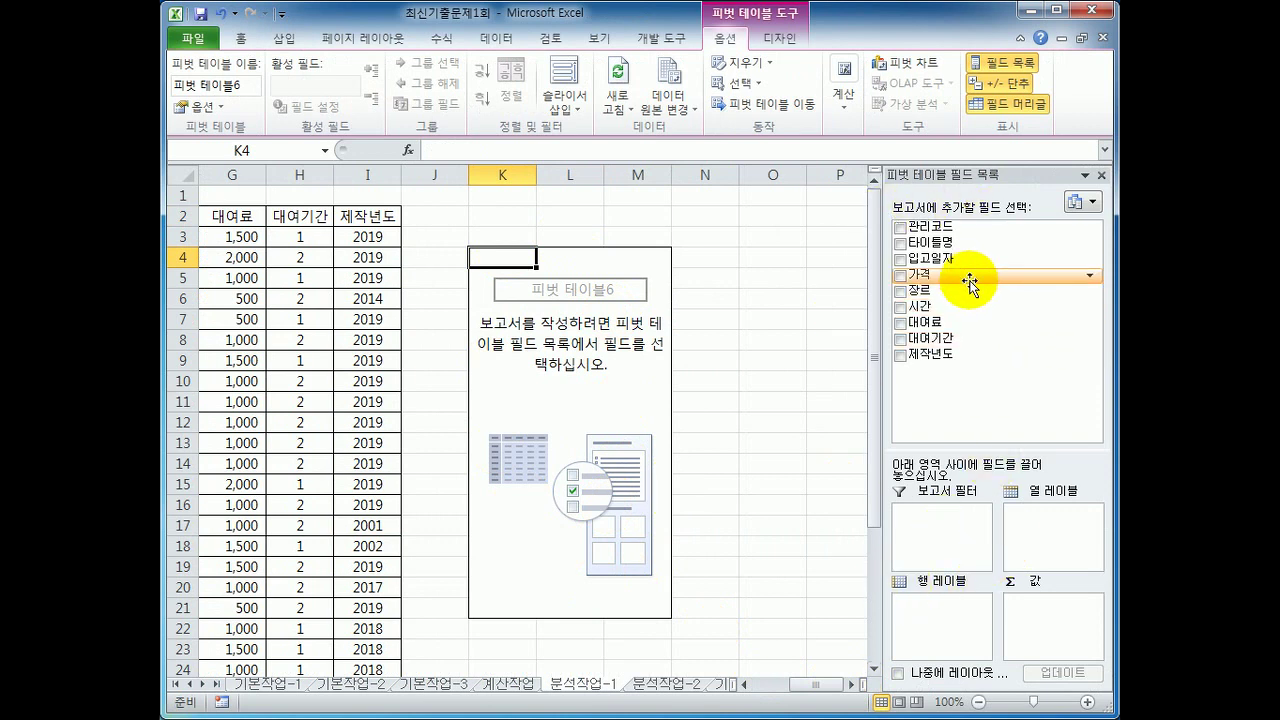
Lay out the pivot table with 제작년도 as report filter, 장르 in rows, 입고일자 in columns, and 타이틀명 and 시간 as values.
left_click_drag(945, 352, 952, 528)
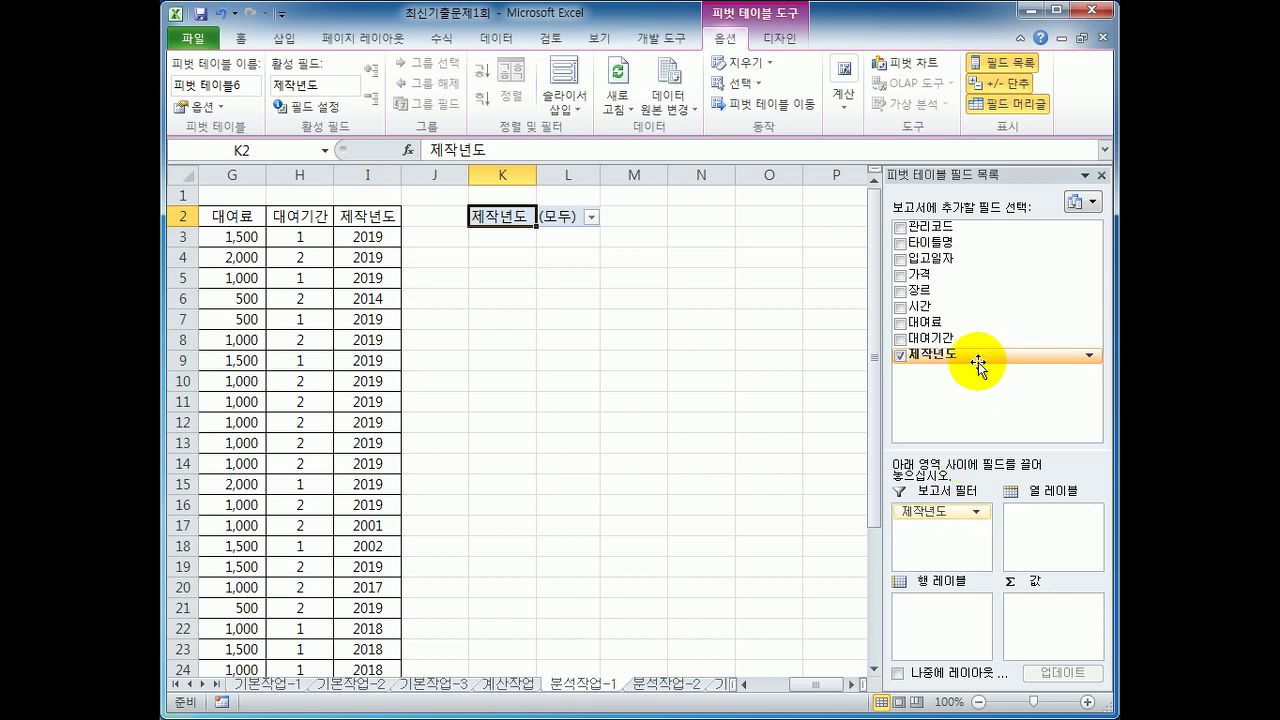
left_click_drag(964, 289, 937, 630)
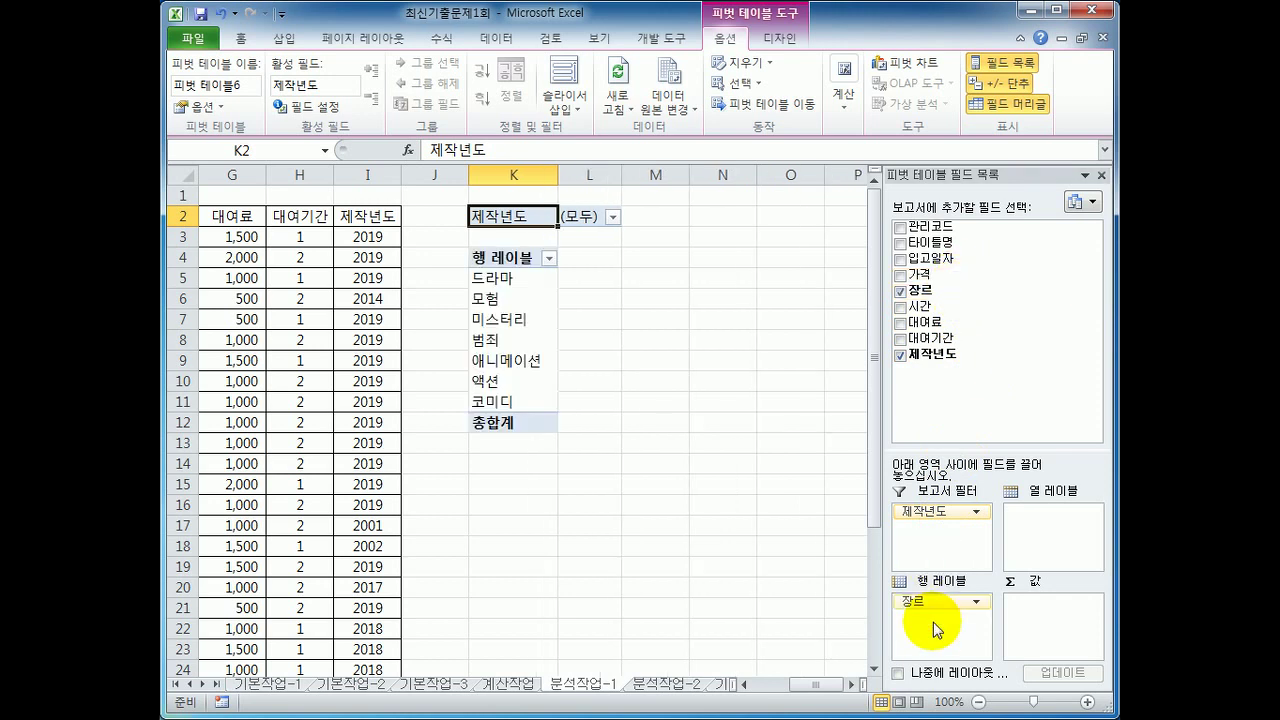
left_click_drag(962, 258, 1035, 552)
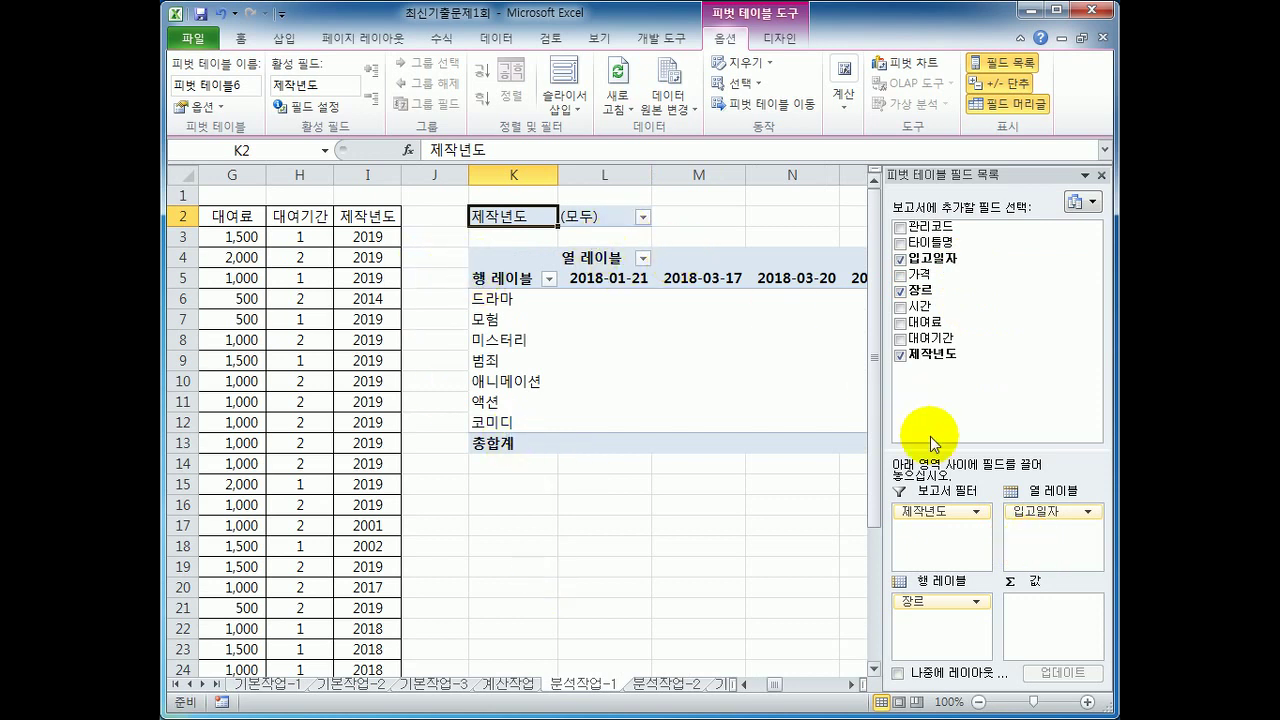
left_click_drag(951, 243, 1040, 622)
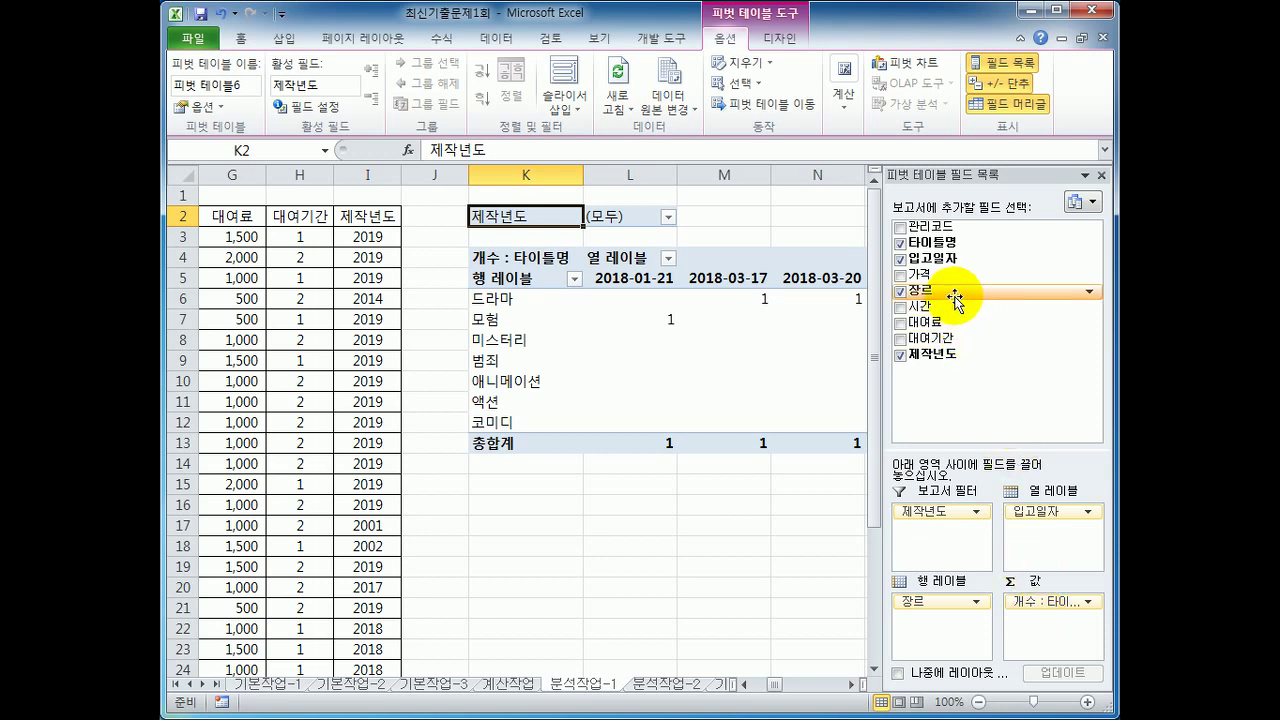
left_click_drag(953, 308, 1040, 646)
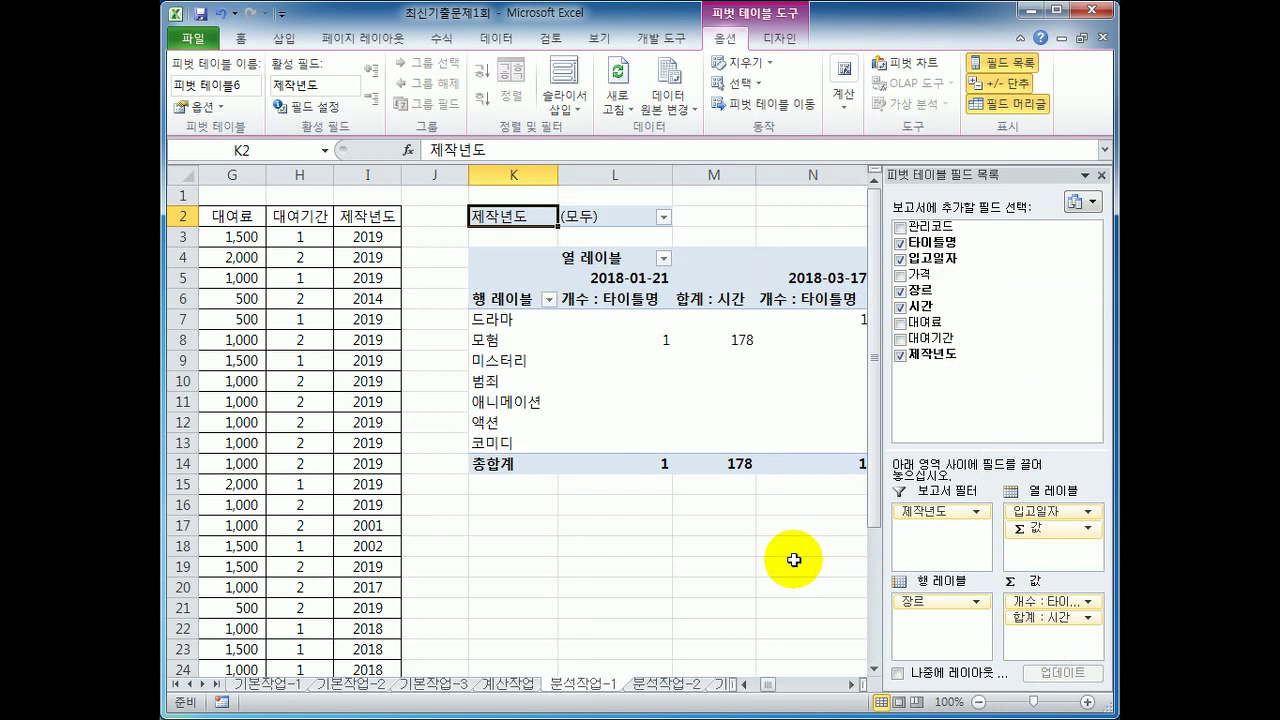
Summarize the 시간 value field by average (평균) instead of sum.
left_click(710, 302)
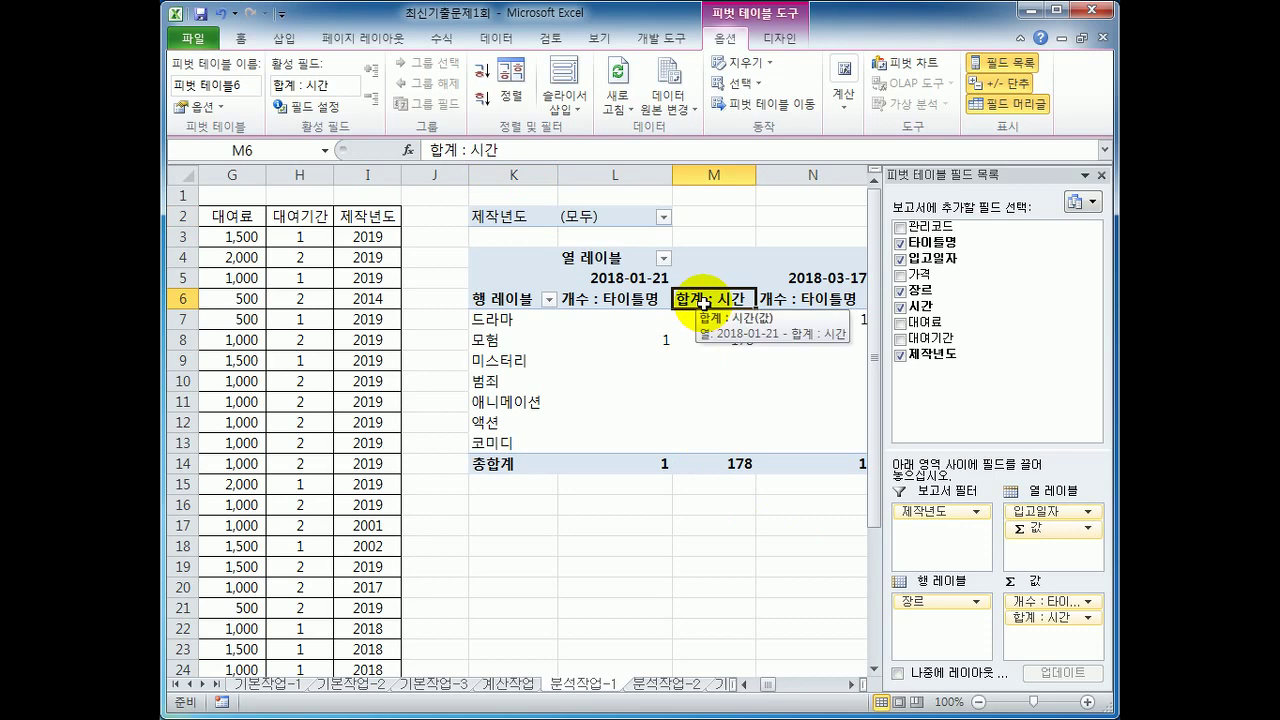
right_click(709, 312)
mouse_move(750, 461)
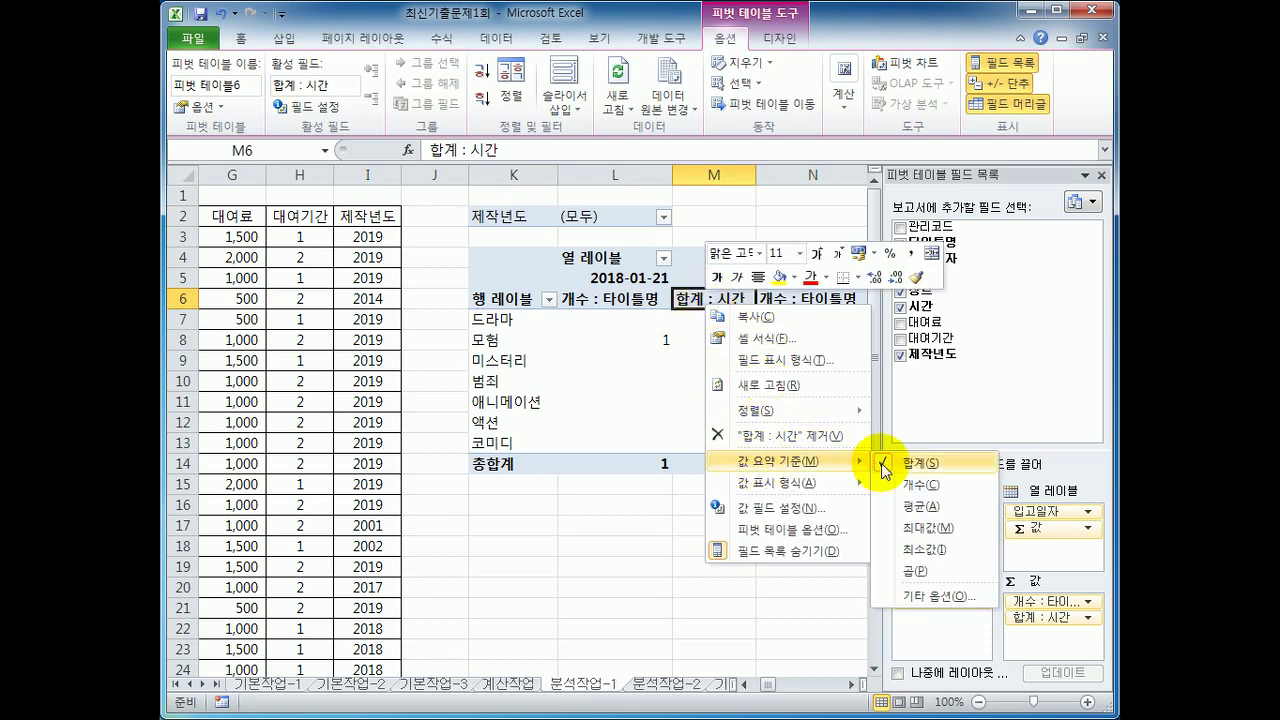
left_click(918, 508)
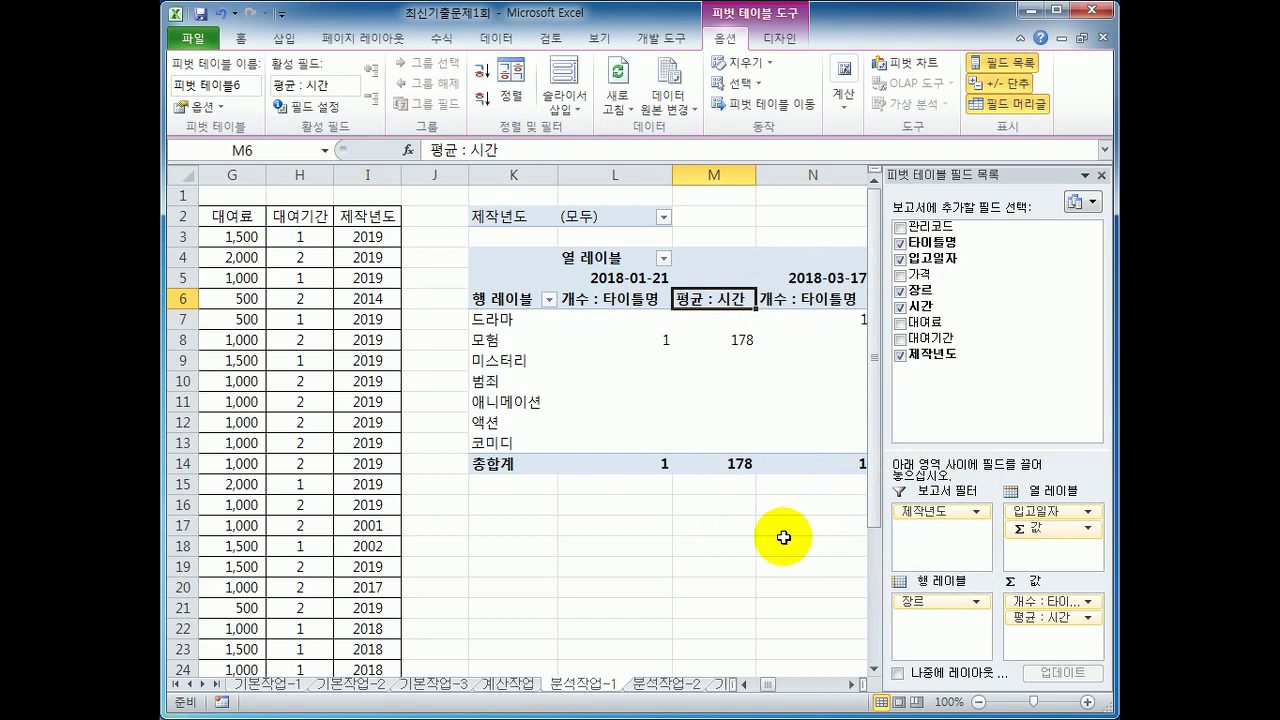
Change the pivot table's report layout to outline form (개요 형식으로 표시).
left_click(616, 256)
left_click(523, 298)
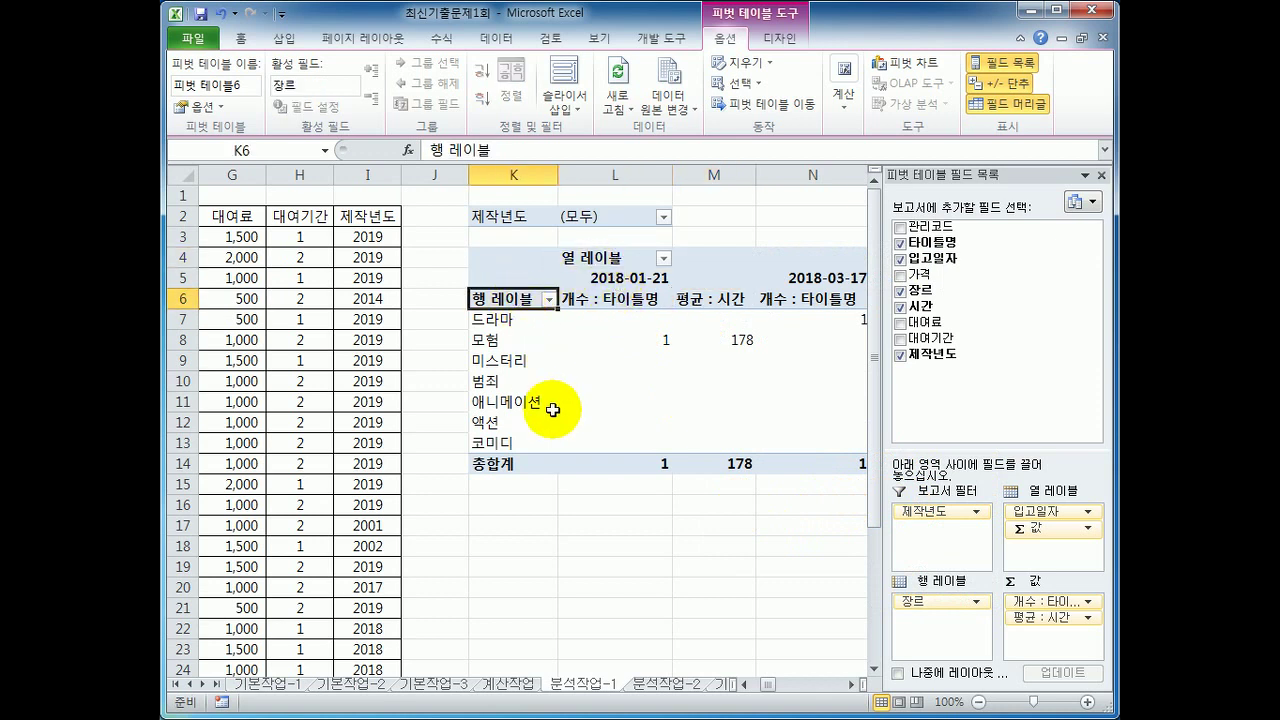
left_click(604, 256)
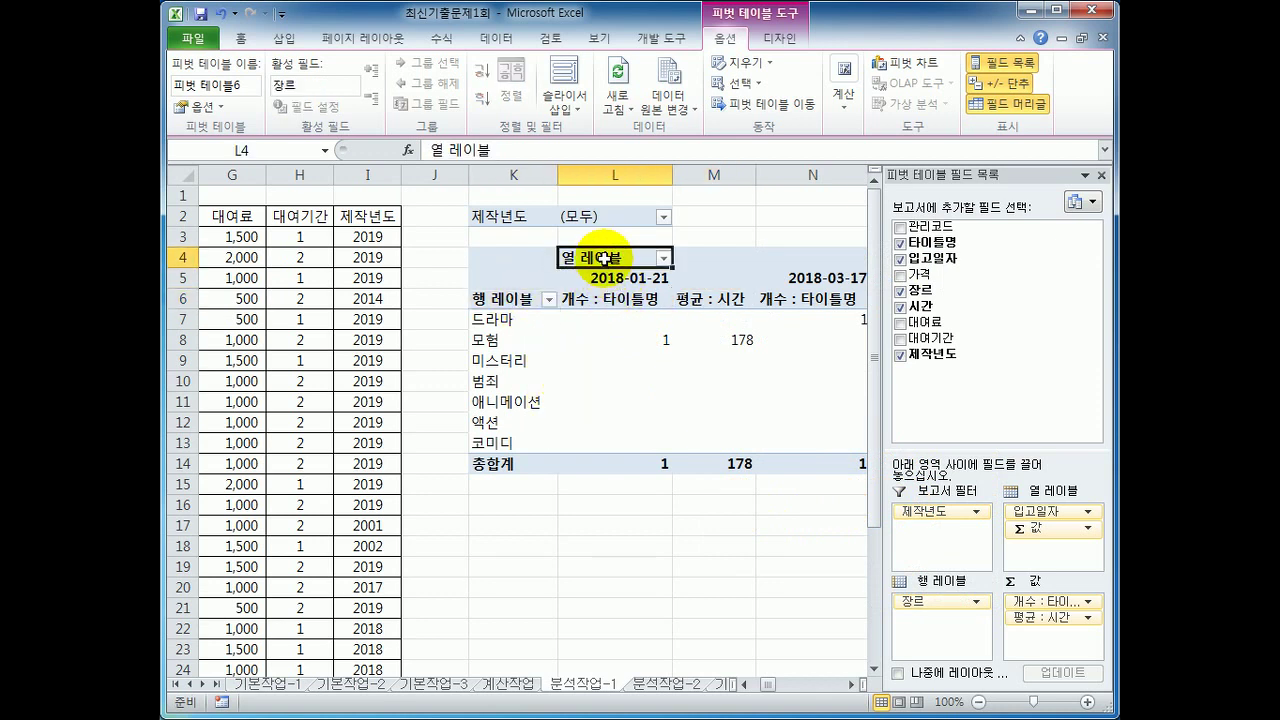
left_click(523, 298)
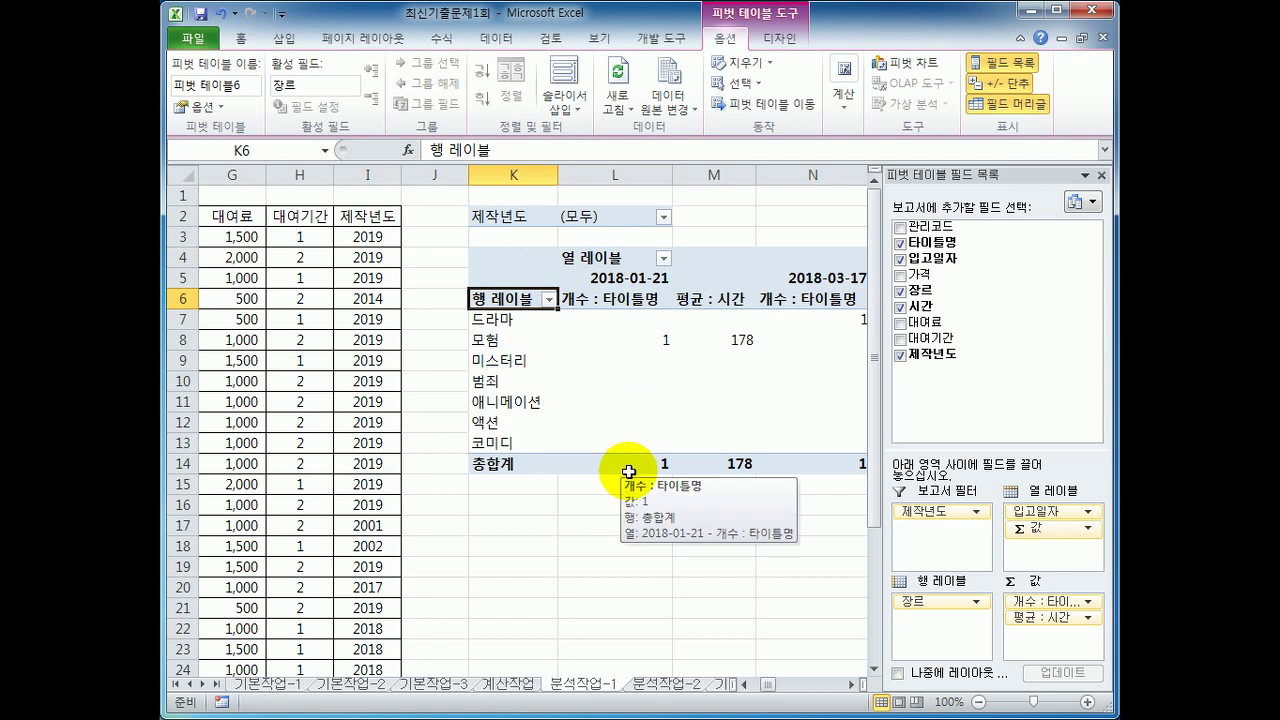
left_click(772, 36)
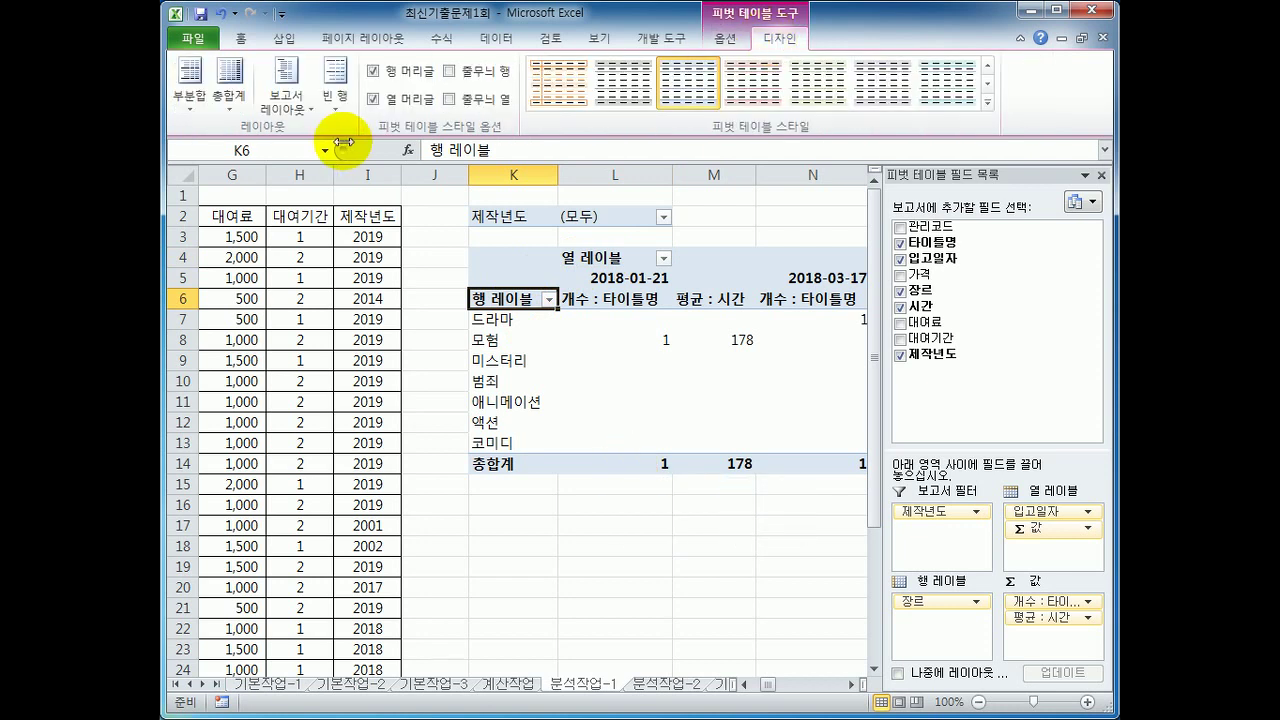
left_click(286, 90)
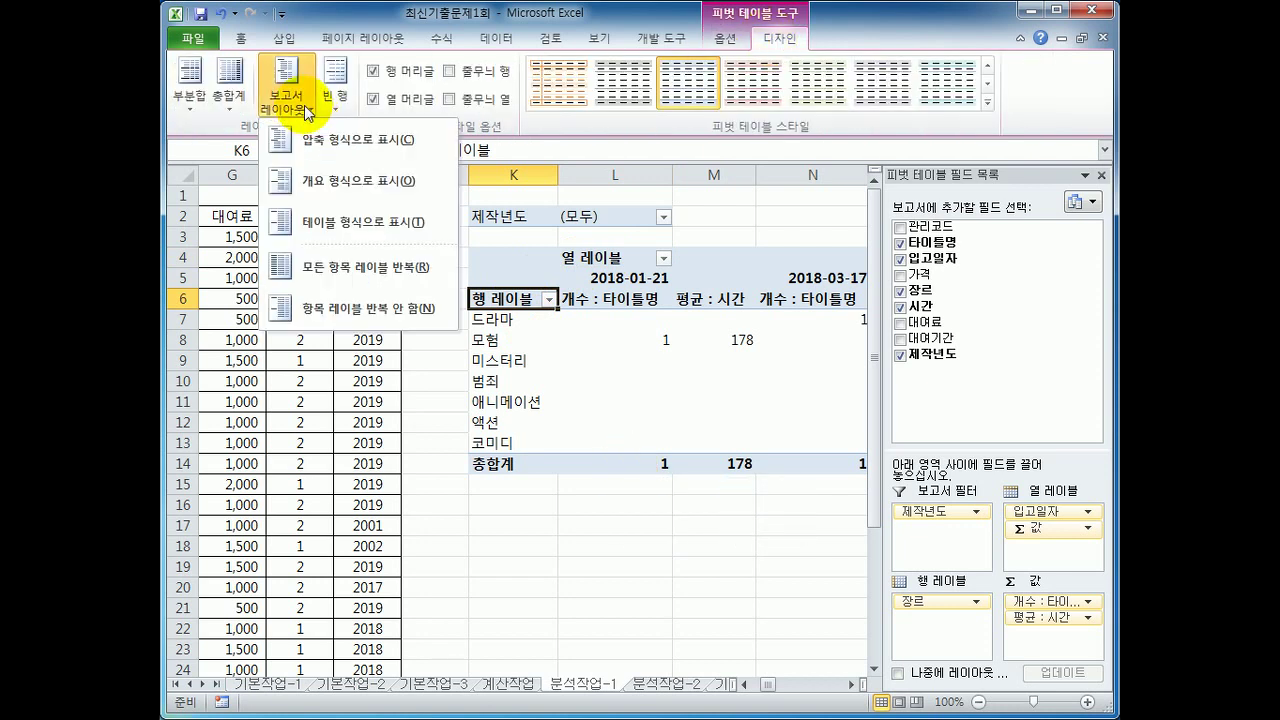
left_click(373, 183)
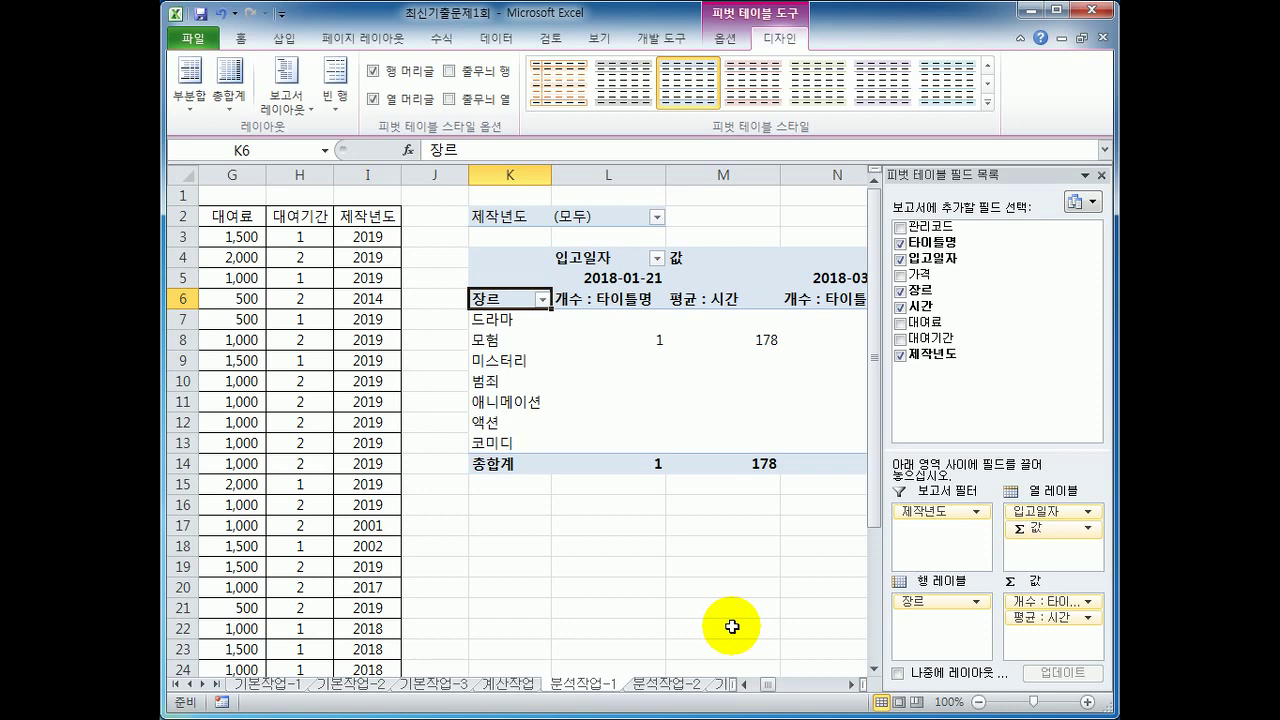
Group the 입고일자 column field by year (연) only, with the month (월) unit deselected.
left_click(602, 278)
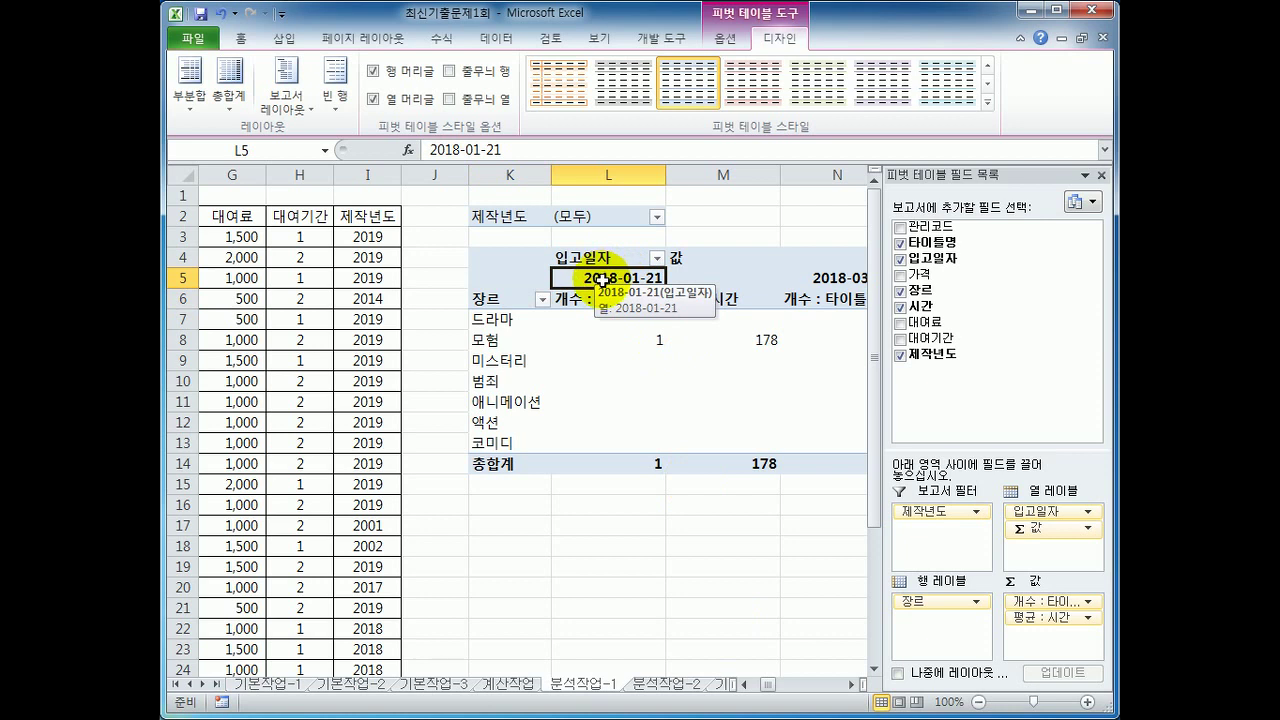
left_click(593, 258)
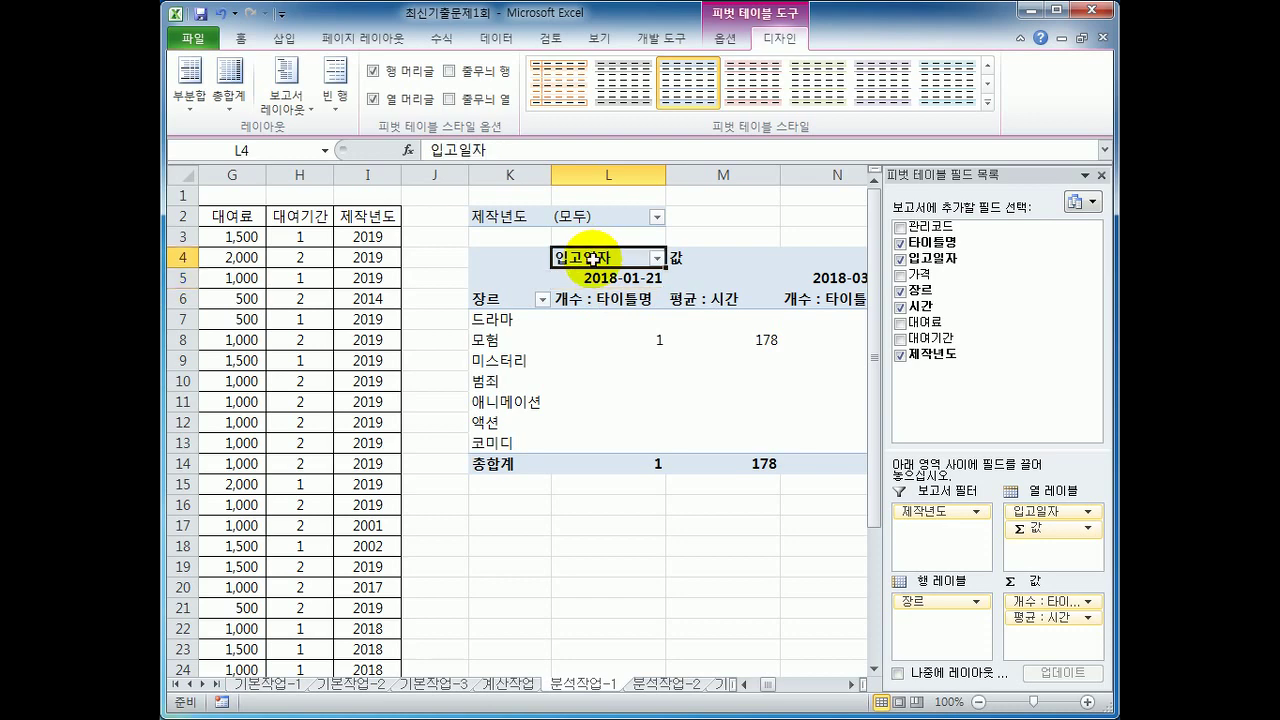
right_click(593, 258)
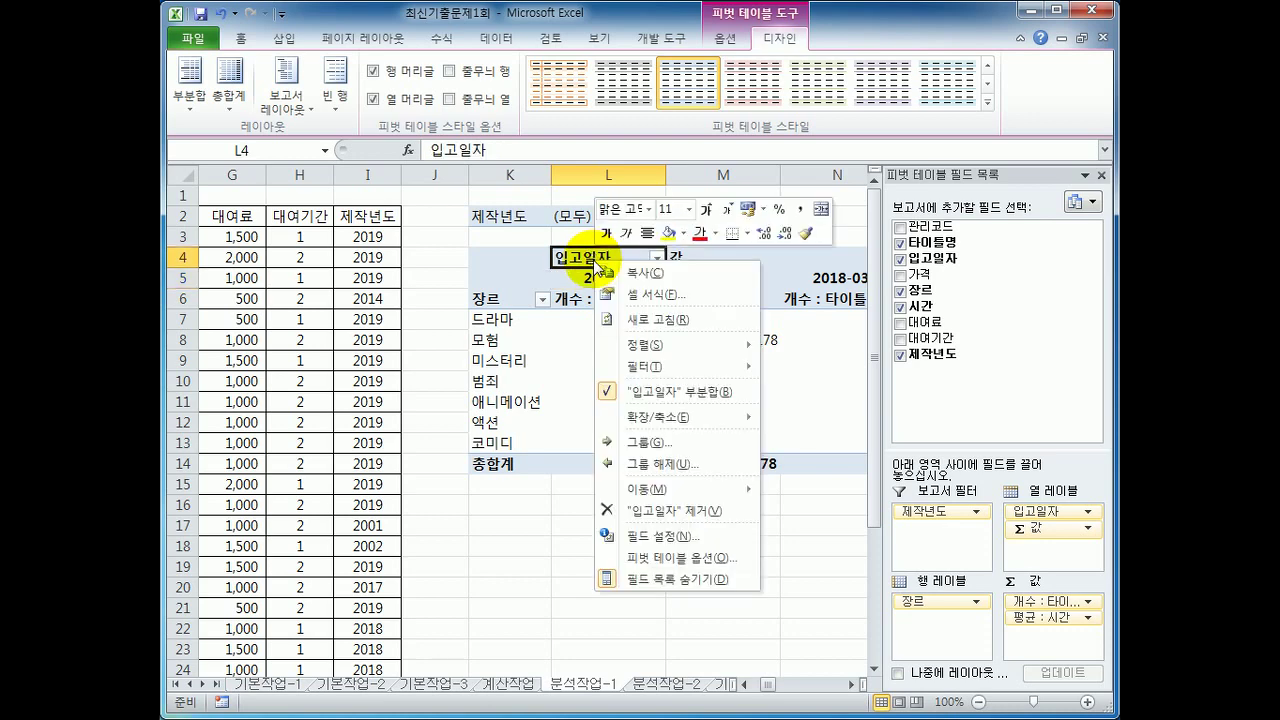
left_click(684, 441)
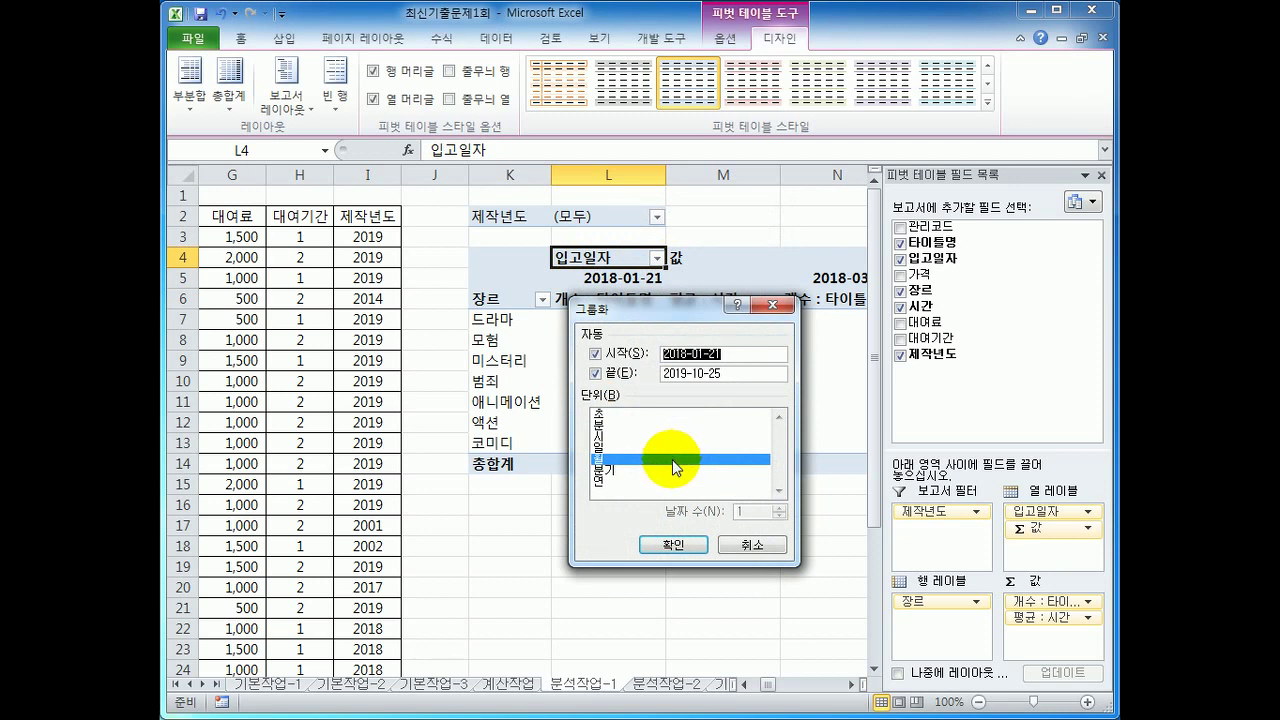
left_click(673, 459)
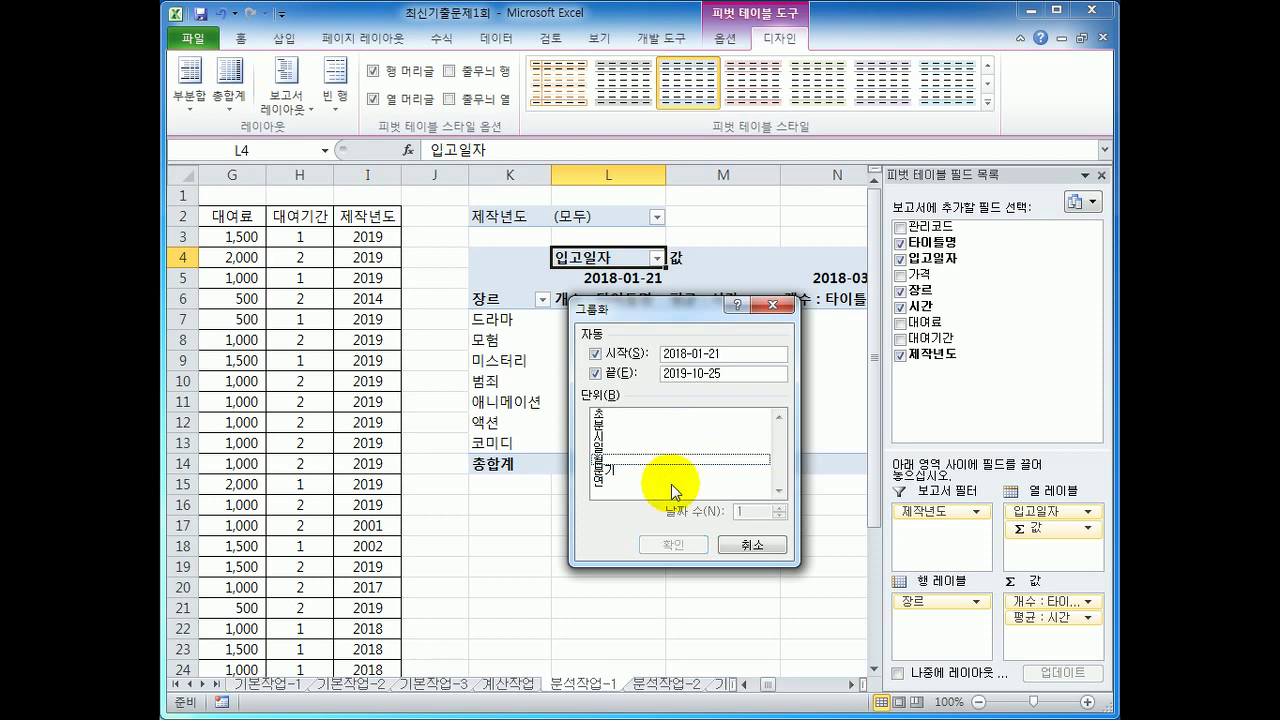
left_click(671, 483)
left_click(673, 545)
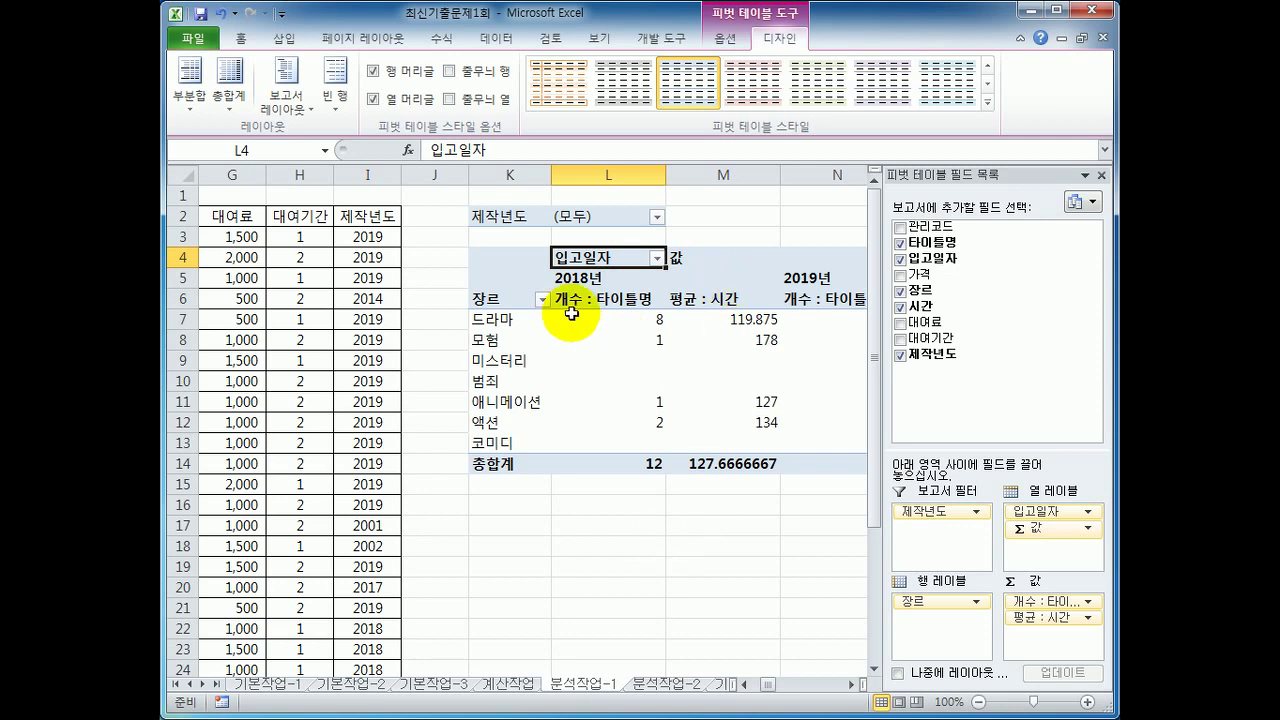
Sort the 장르 row field in ascending text order.
left_click(511, 298)
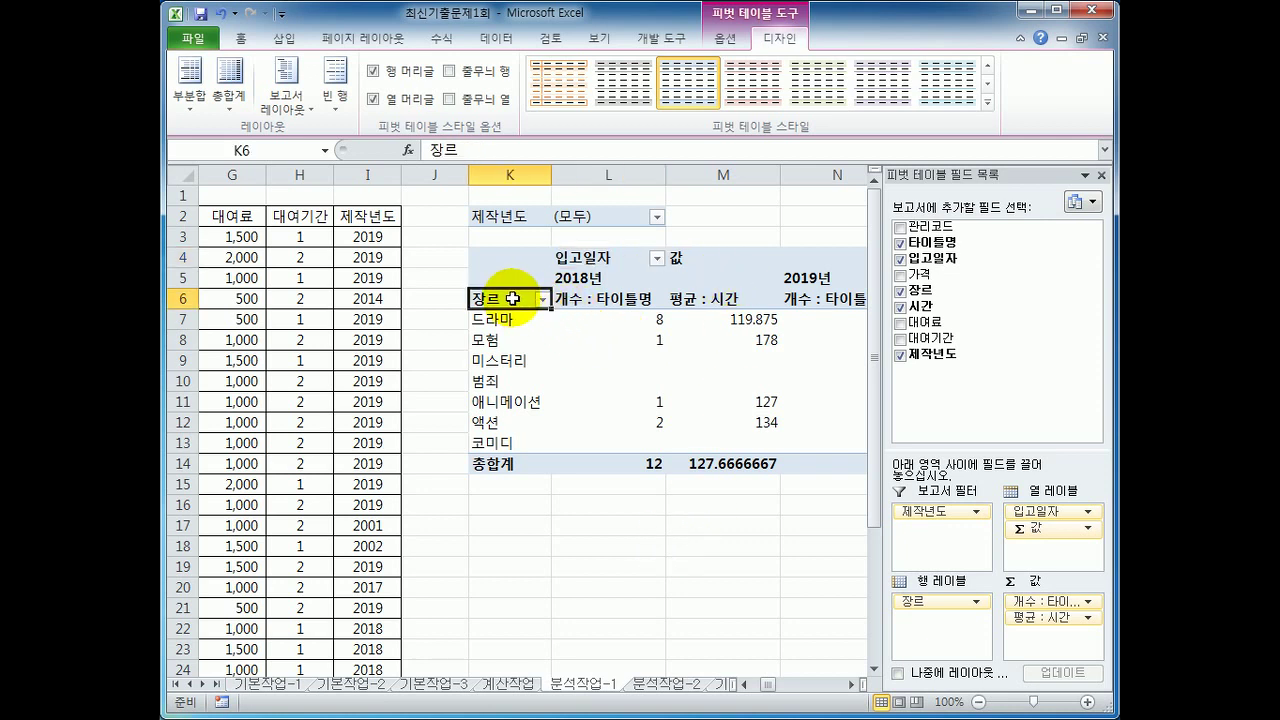
left_click(542, 299)
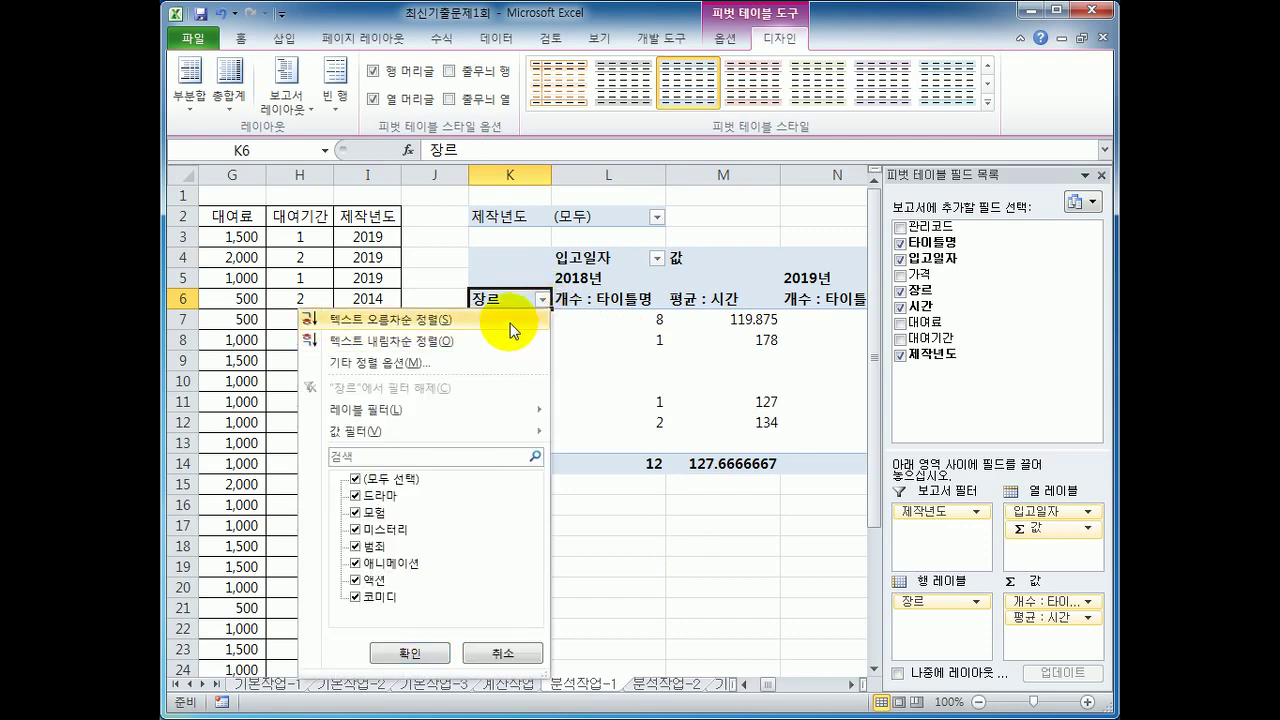
left_click(512, 320)
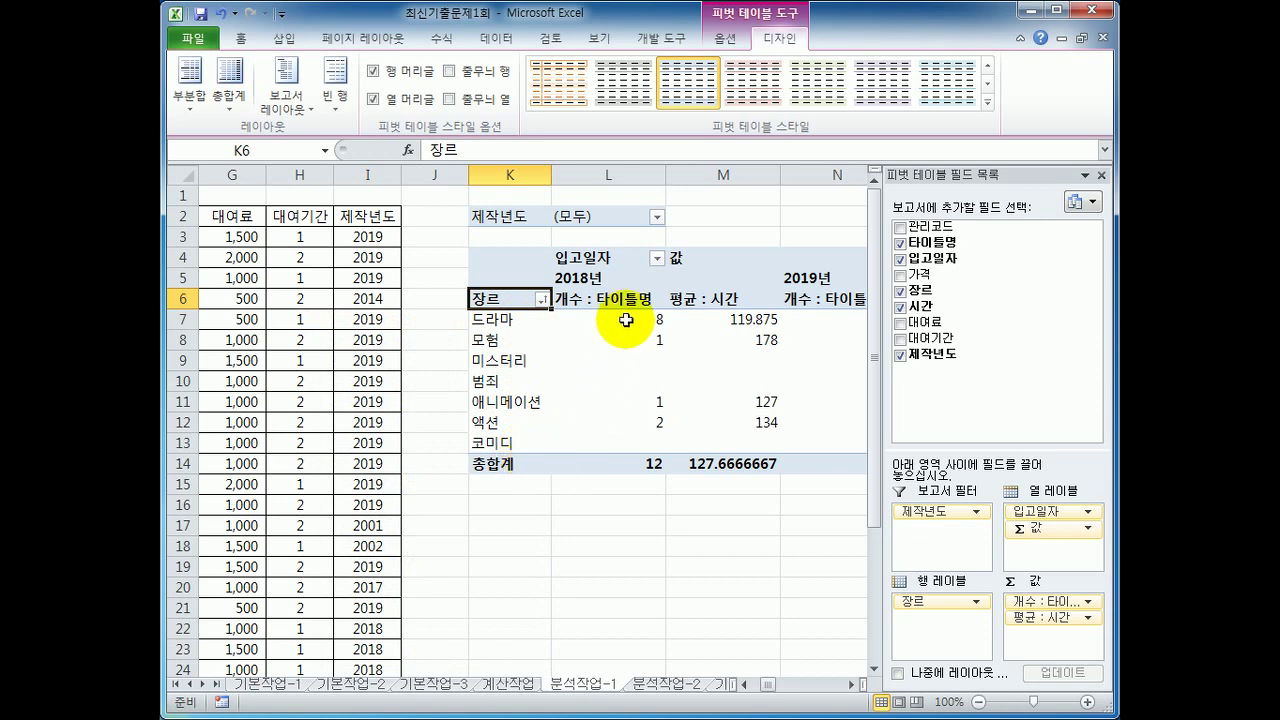
Turn off the row grand totals (행 총합계 표시) in the pivot table options.
left_click_drag(623, 322, 623, 443)
left_click(727, 317)
left_click_drag(727, 317, 723, 471)
left_click(855, 690)
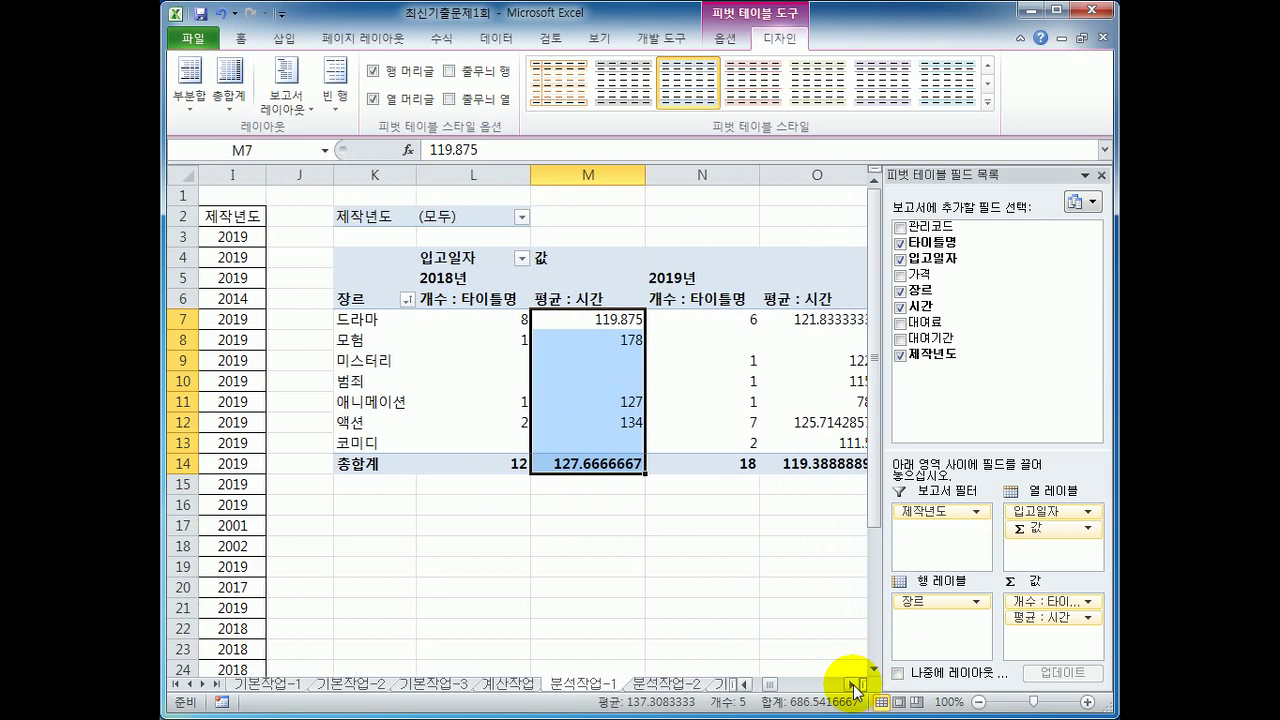
left_click(814, 326)
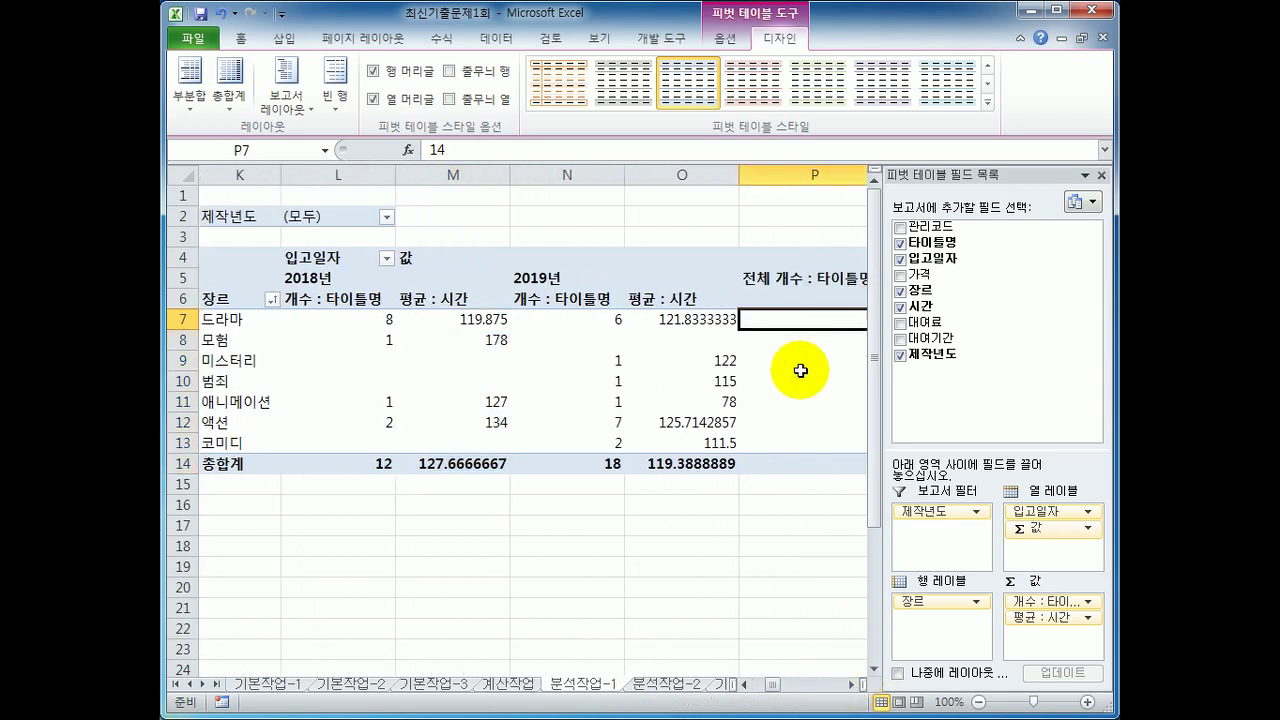
left_click(456, 316)
right_click(456, 316)
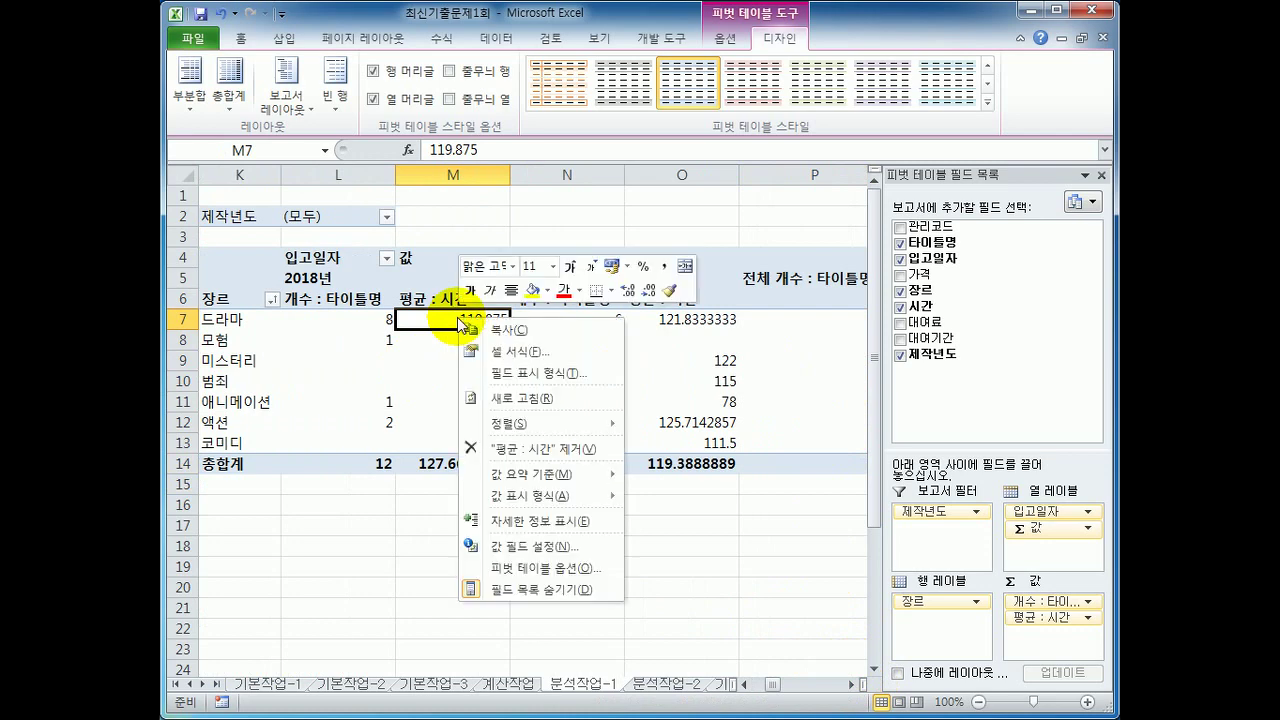
left_click(585, 568)
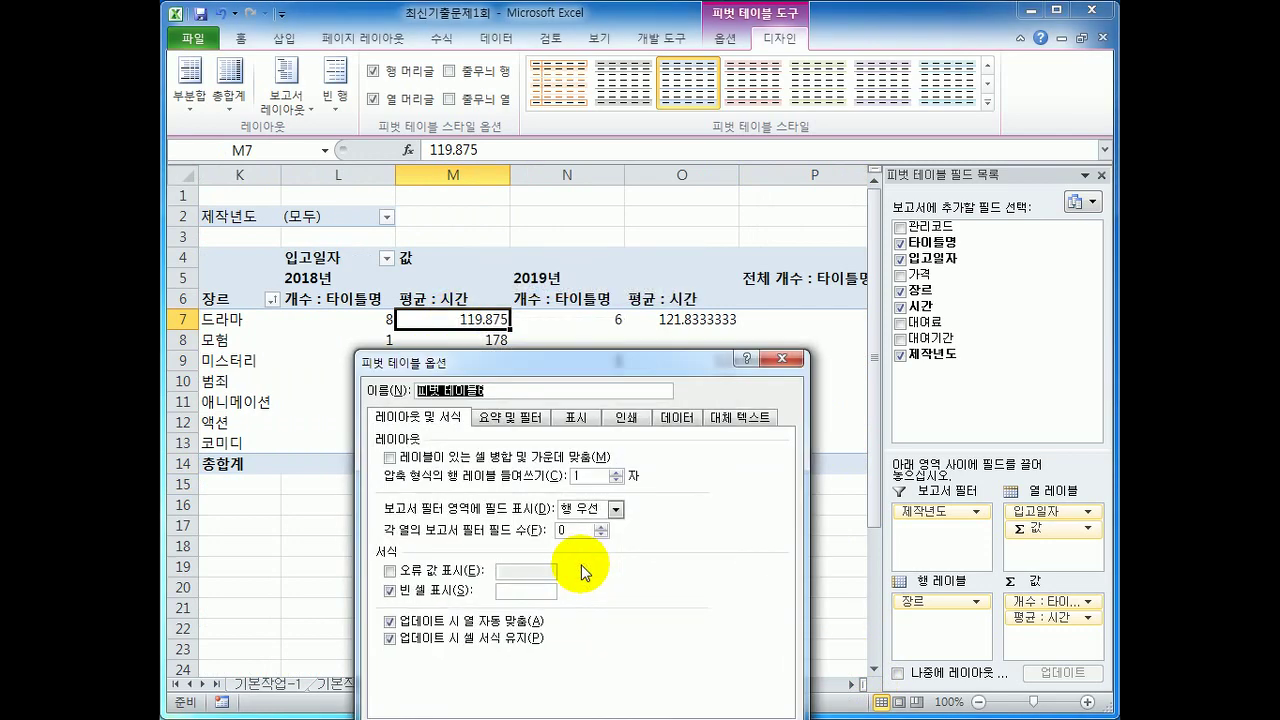
left_click_drag(530, 365, 762, 164)
left_click(726, 216)
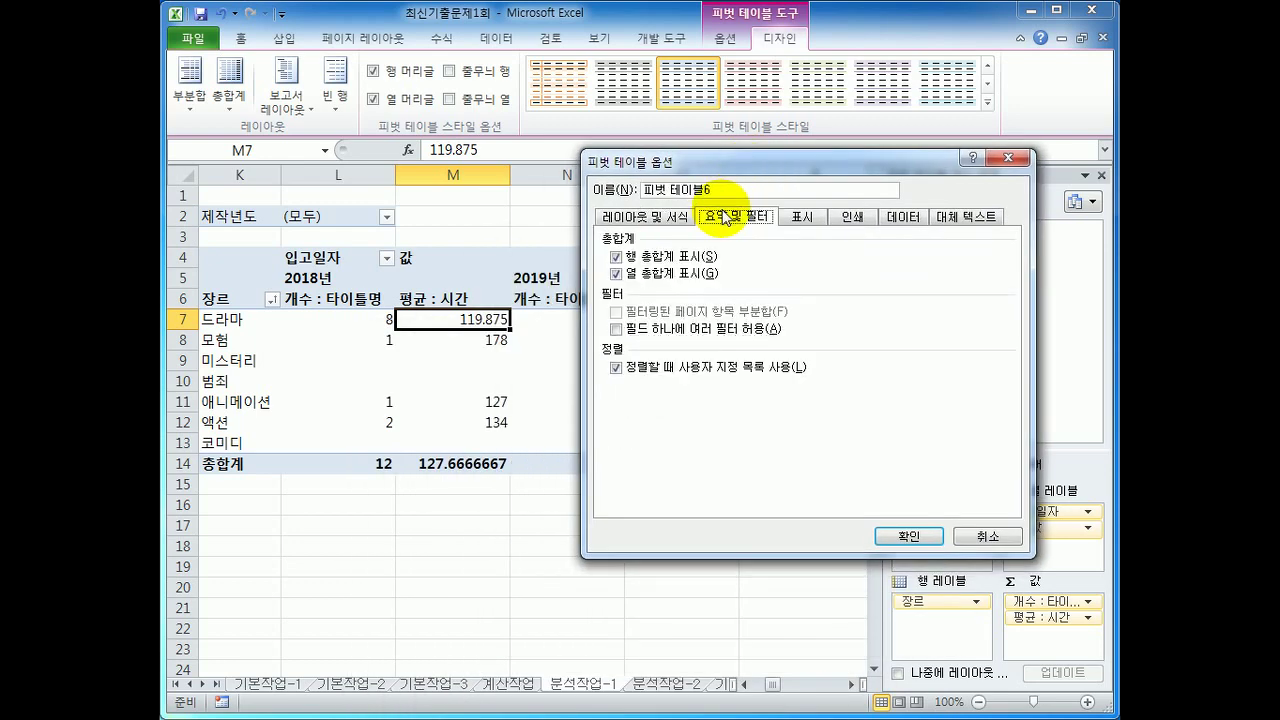
left_click(668, 258)
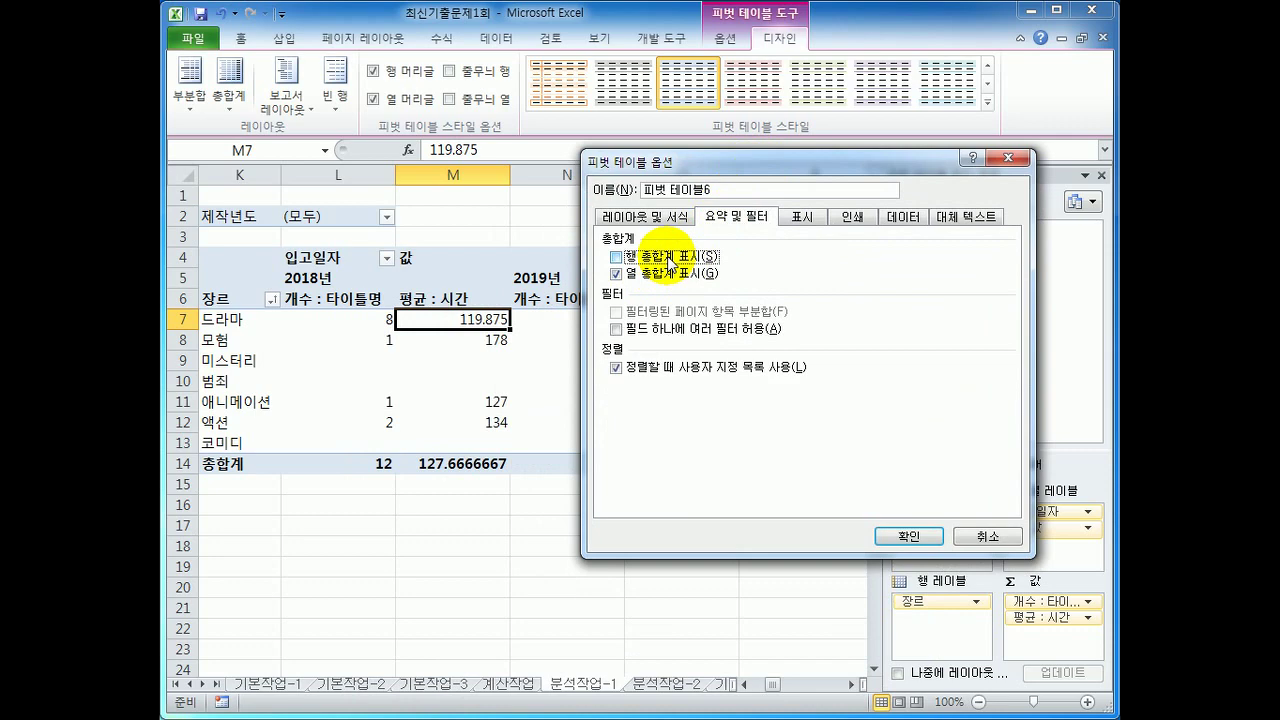
left_click(905, 535)
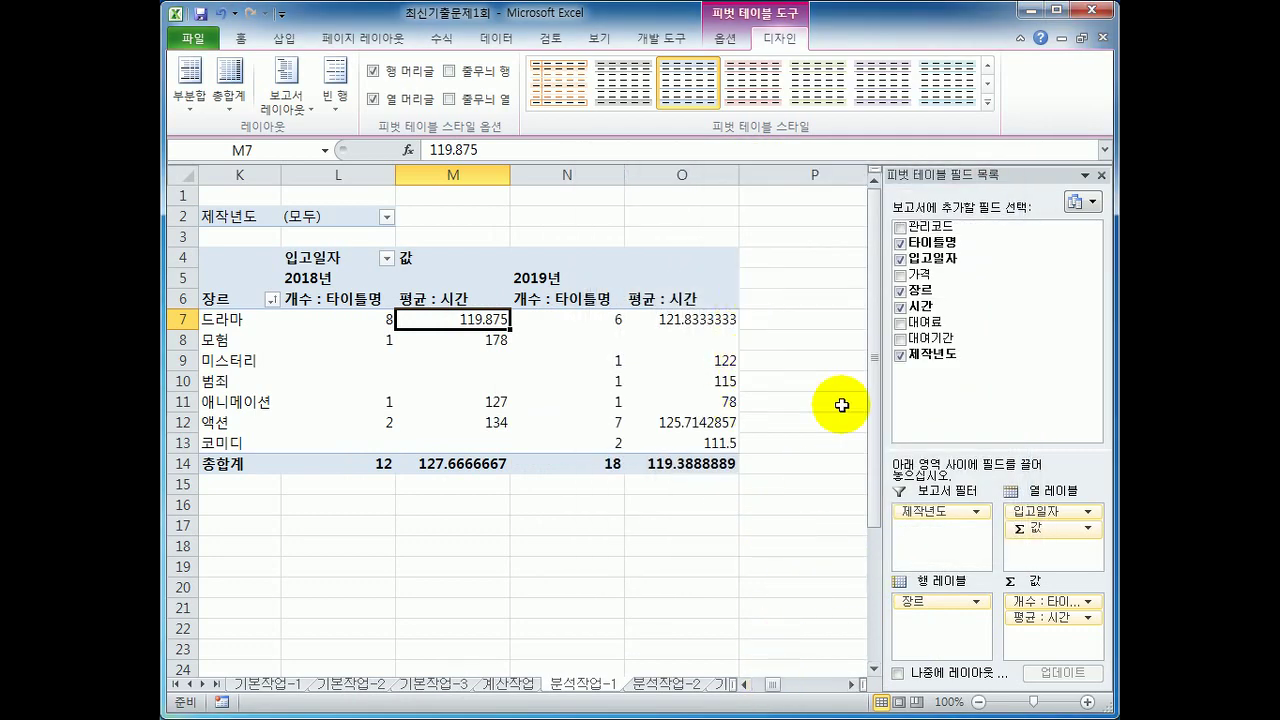
Format the 평균 : 시간 value field through its value field settings as 숫자 with 1 decimal place.
left_click_drag(770, 684, 766, 686)
left_click(850, 685)
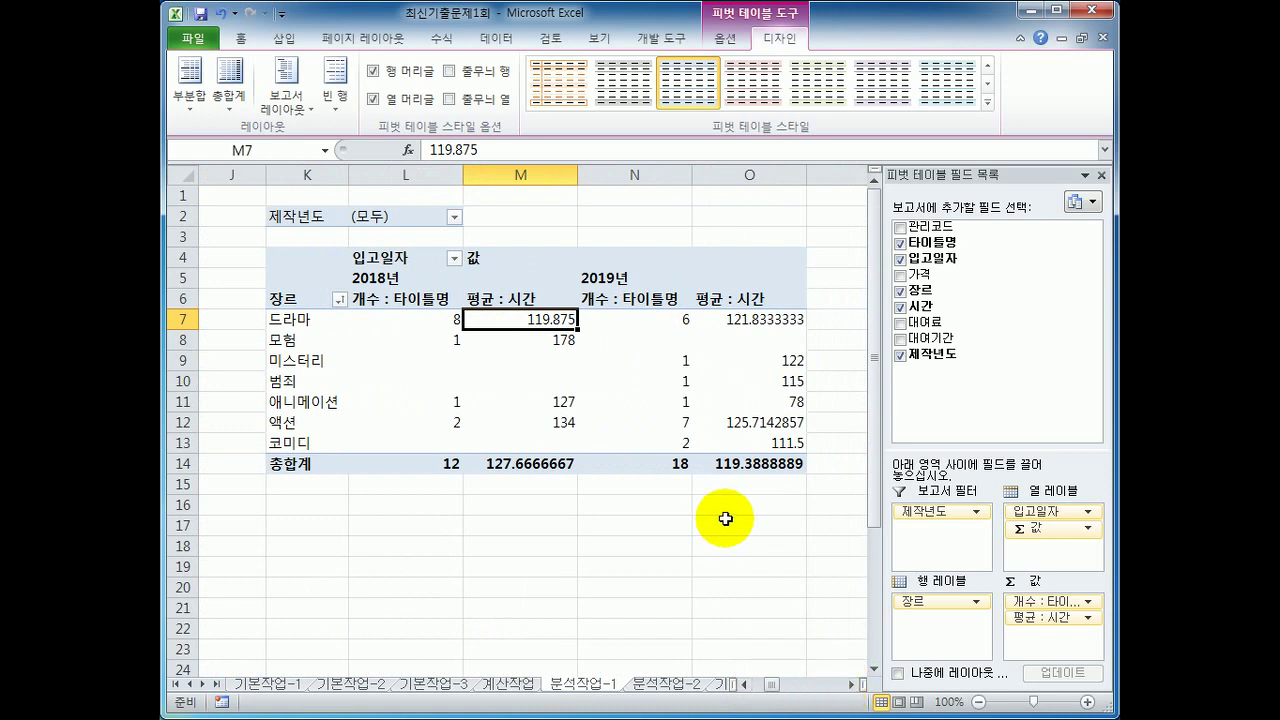
left_click(519, 298)
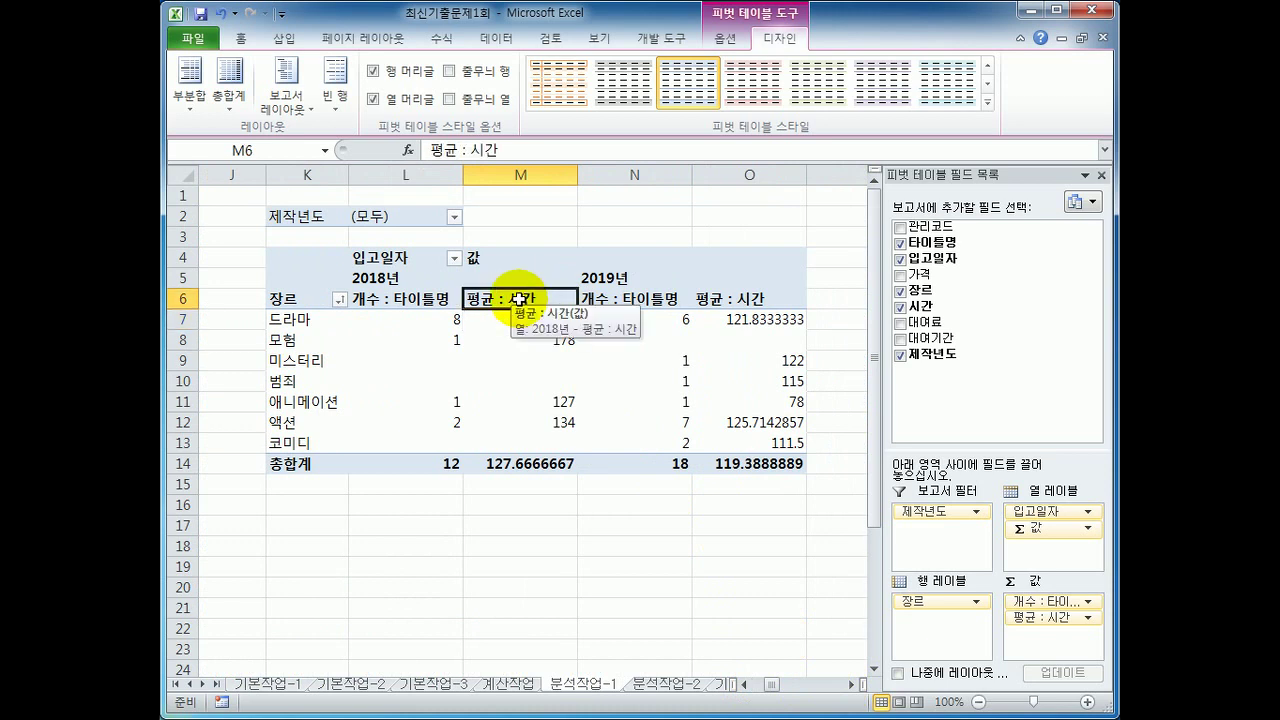
right_click(519, 298)
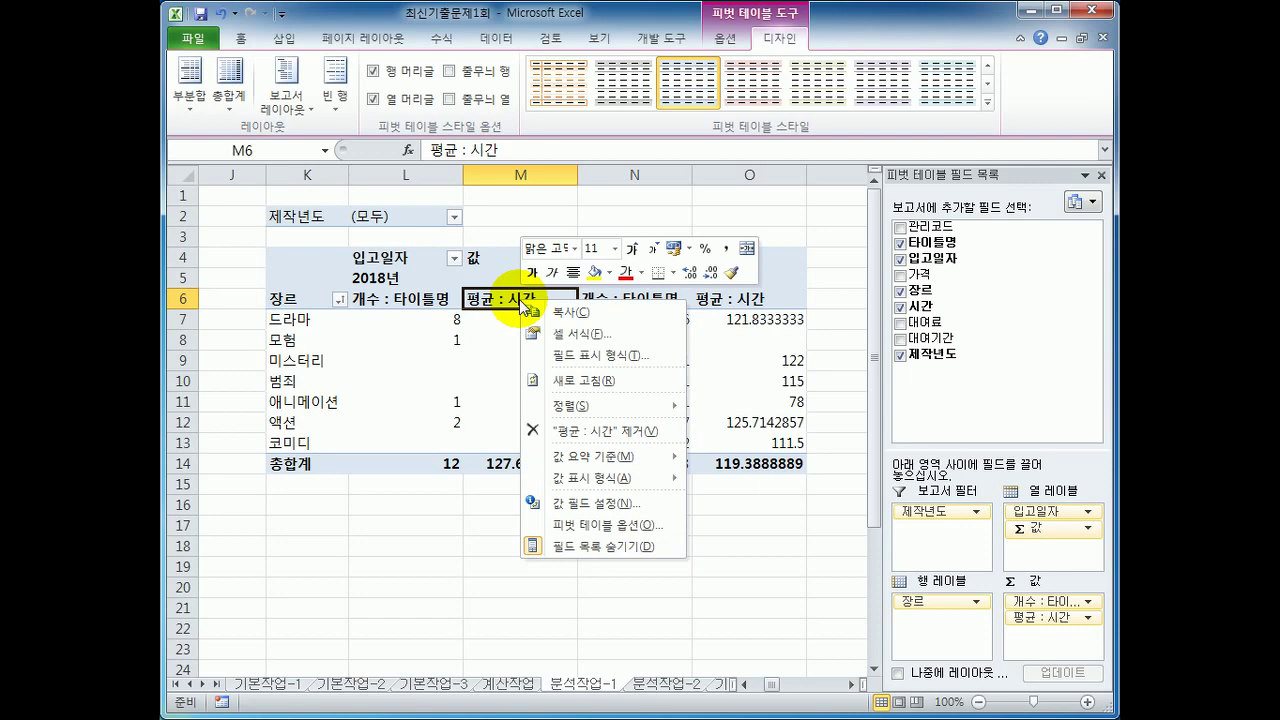
left_click(591, 505)
left_click(474, 616)
left_click_drag(640, 306, 815, 172)
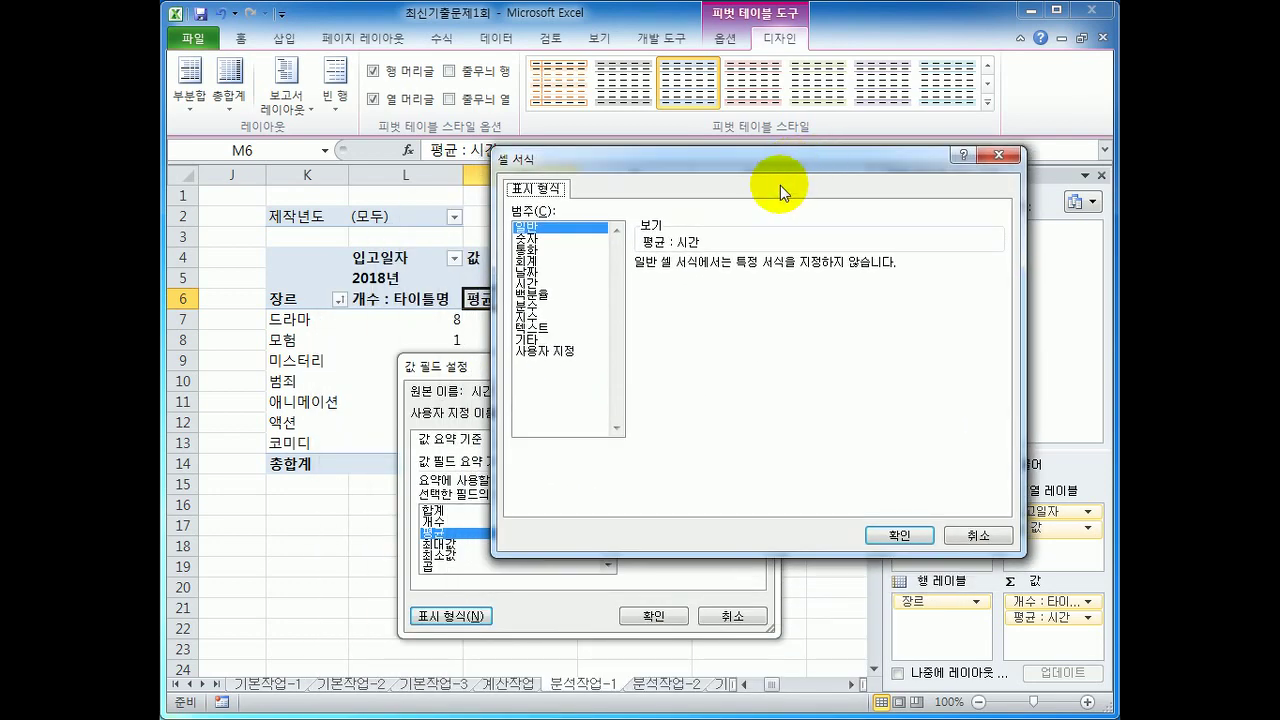
left_click(574, 241)
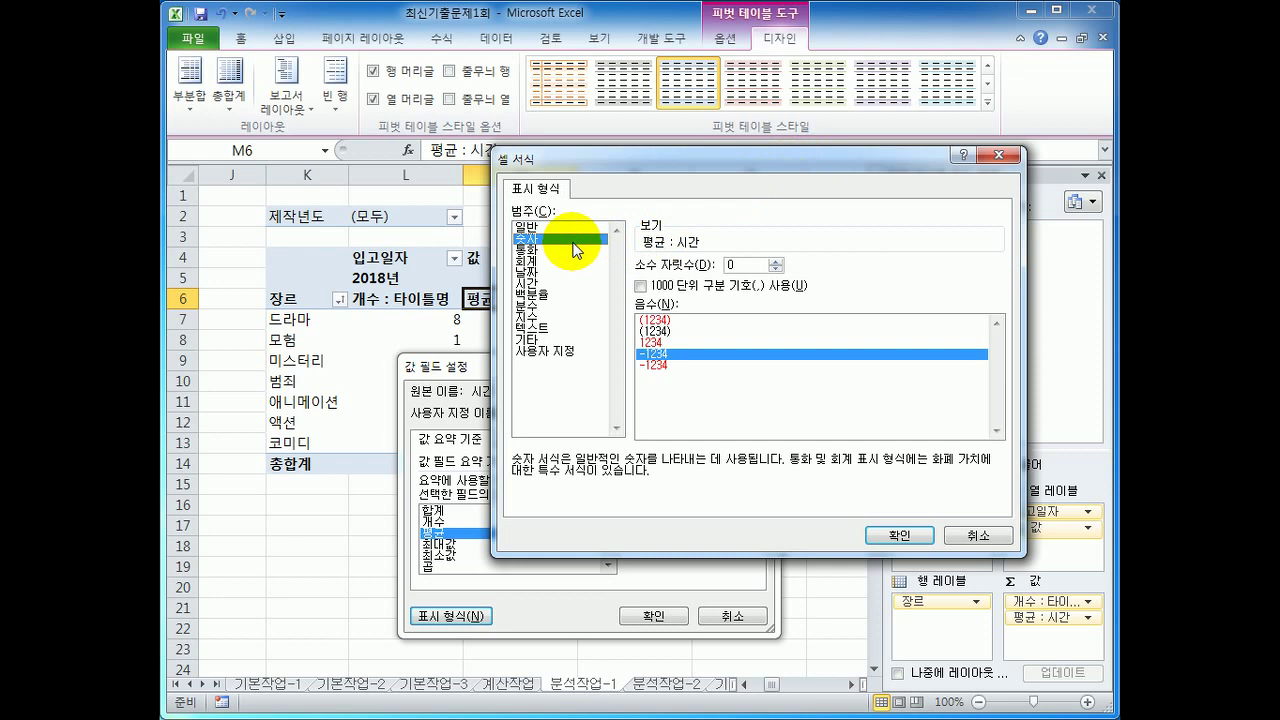
left_click(776, 262)
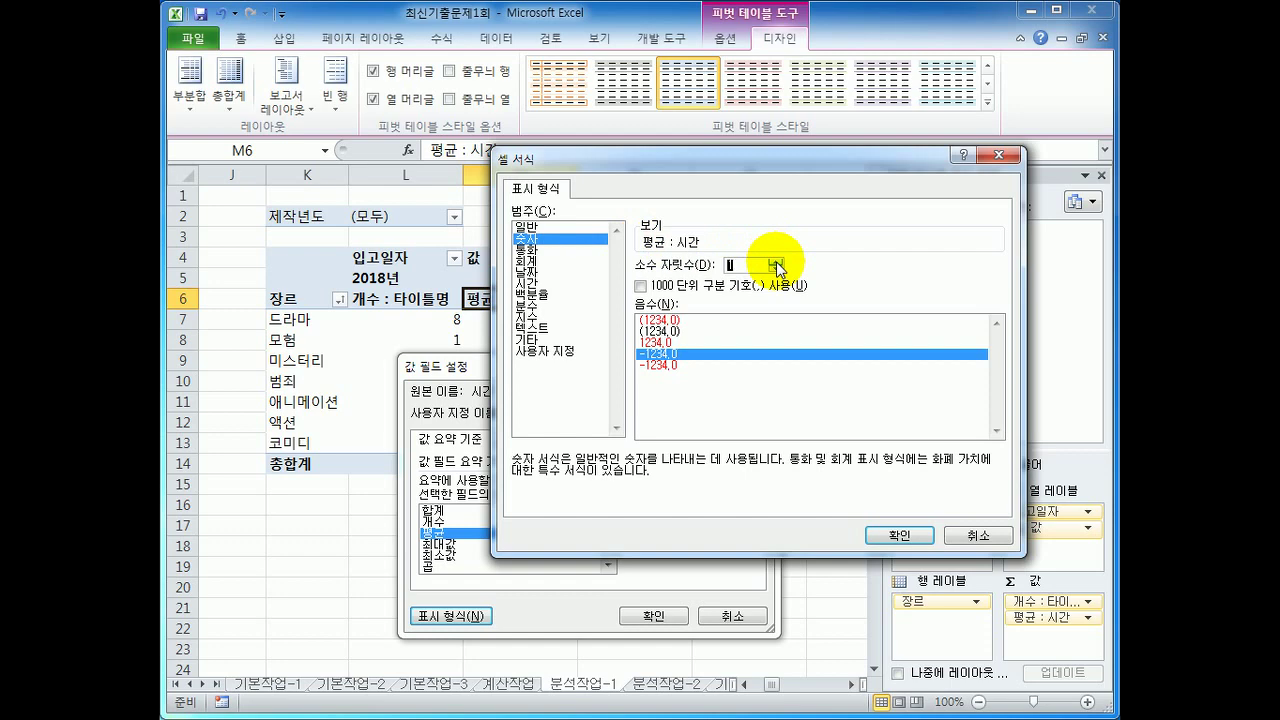
left_click(887, 541)
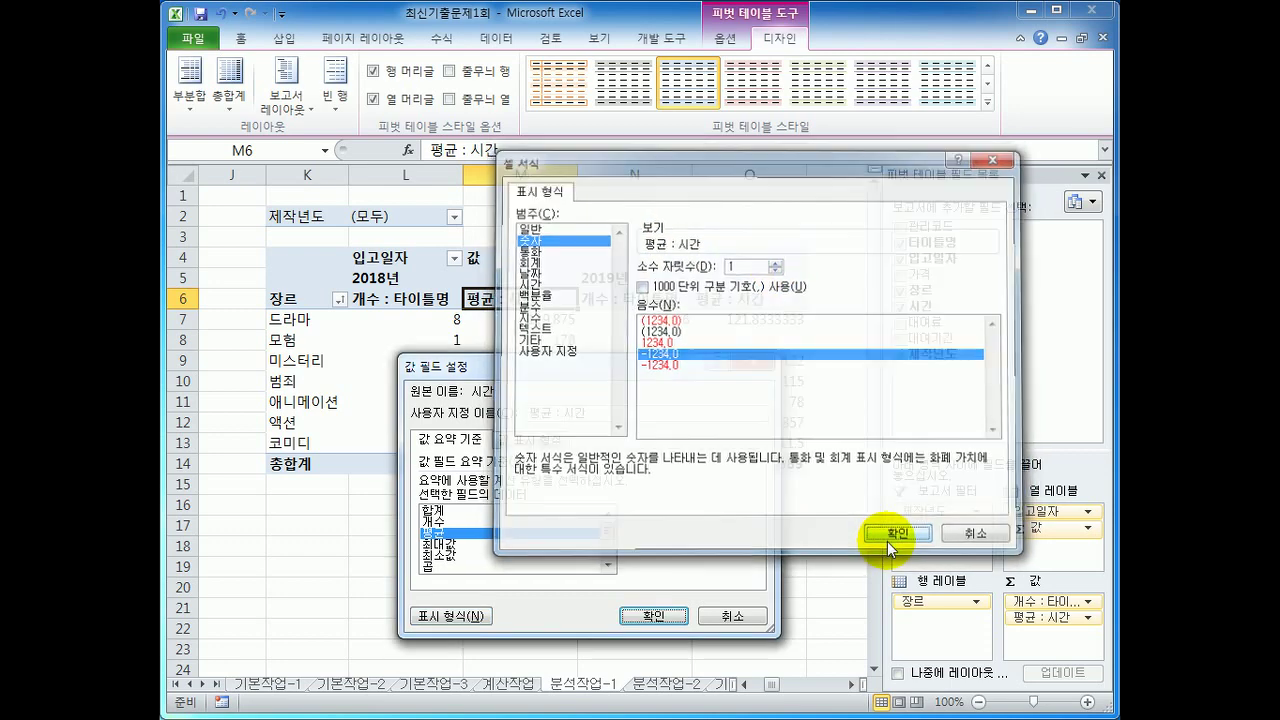
left_click(660, 615)
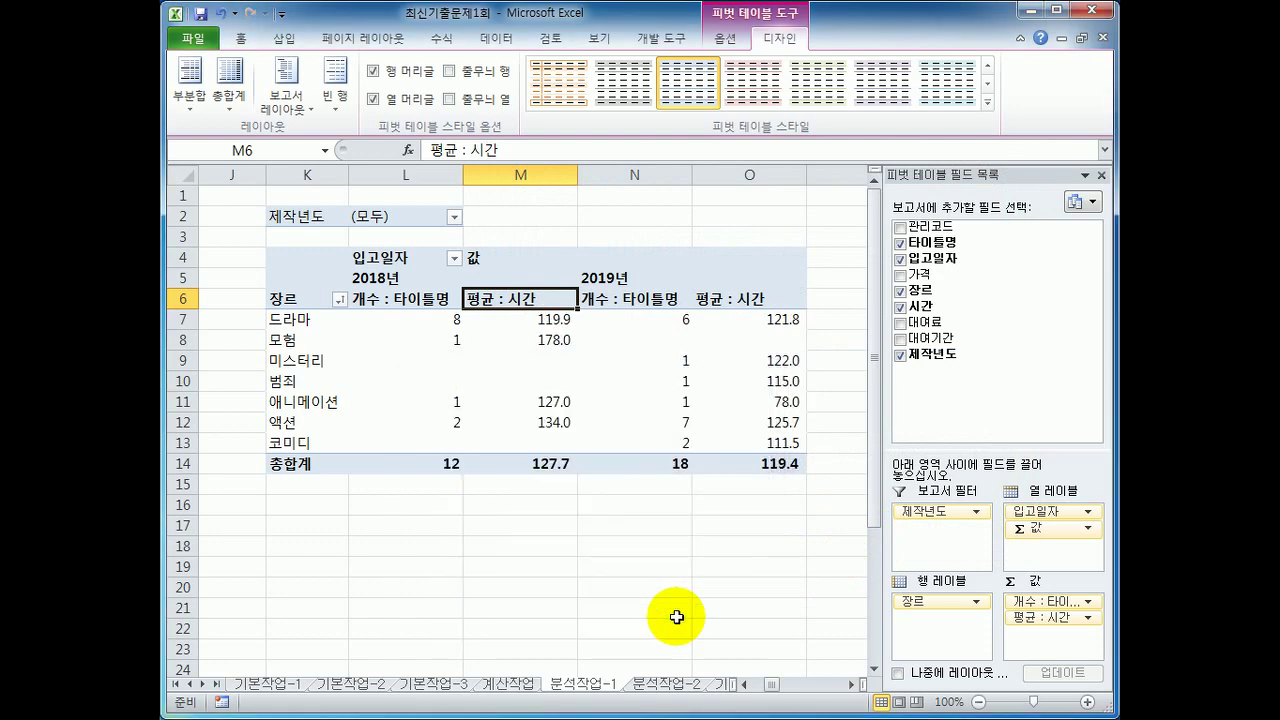
left_click(742, 566)
left_click(790, 463)
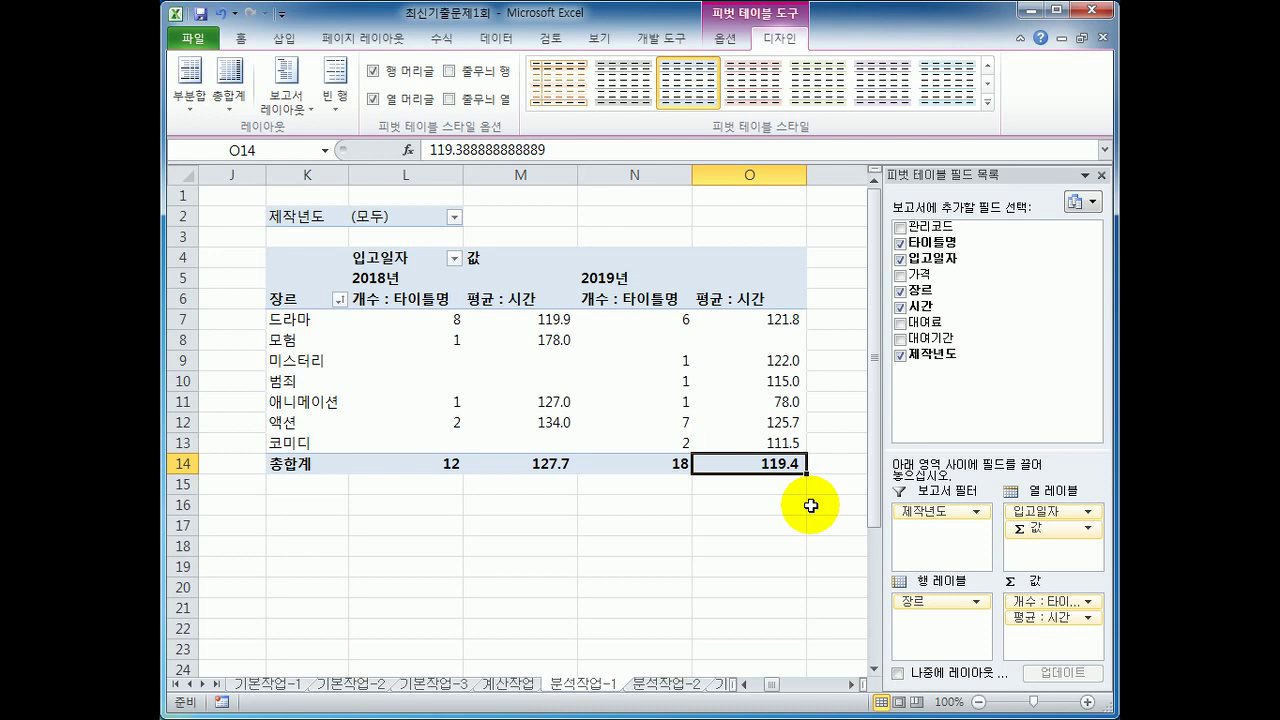
left_click(790, 570)
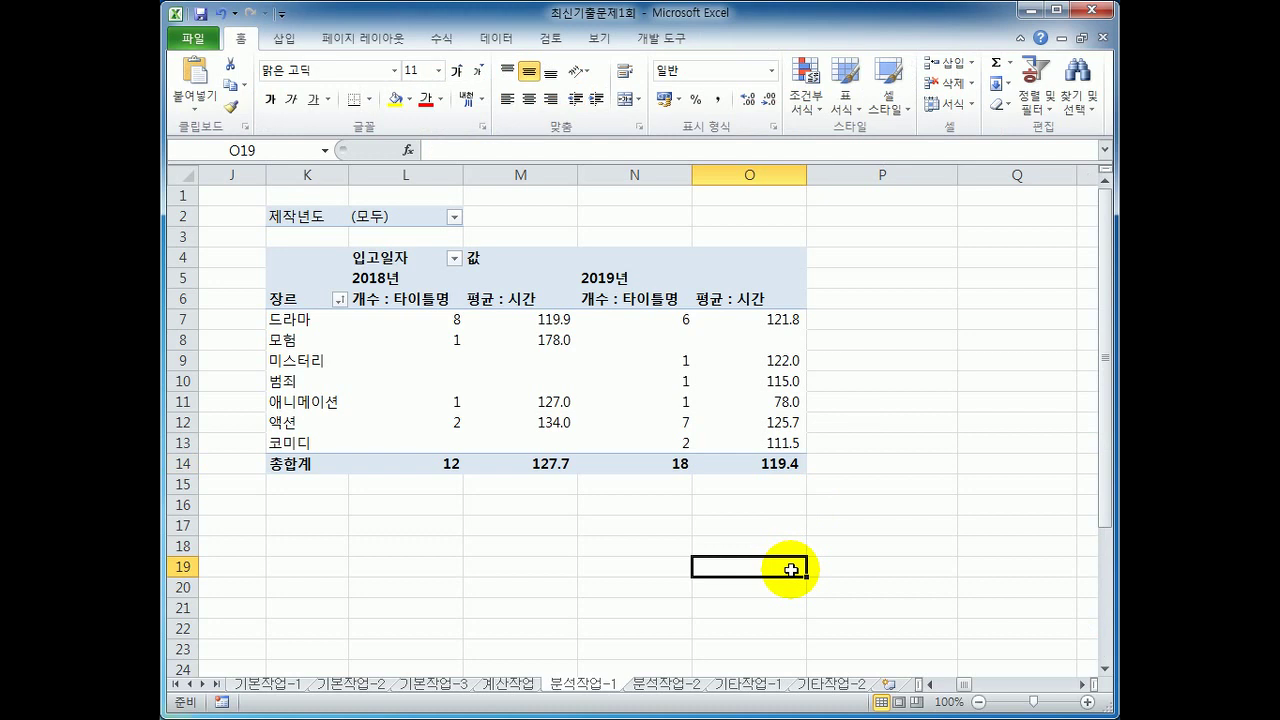
On the 분석작업-2 sheet, start recording a macro named 평점4, stored in the current workbook.
left_click(662, 686)
left_click(705, 358)
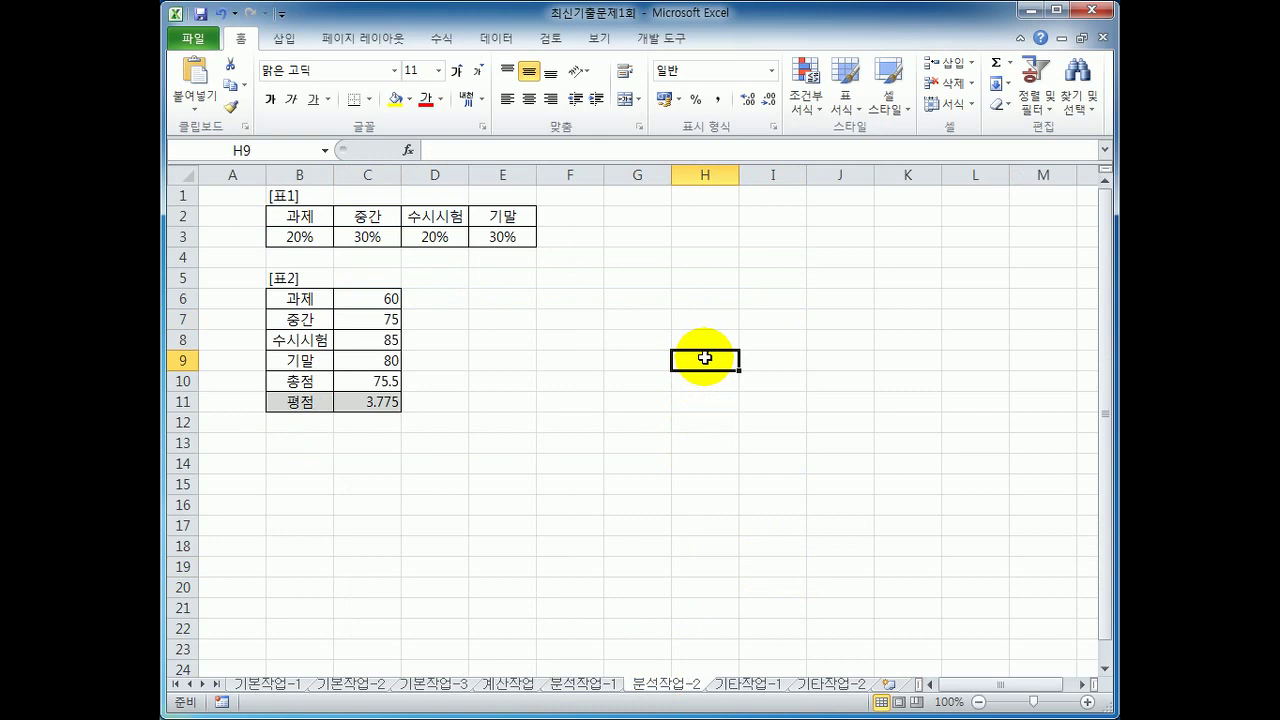
left_click(662, 38)
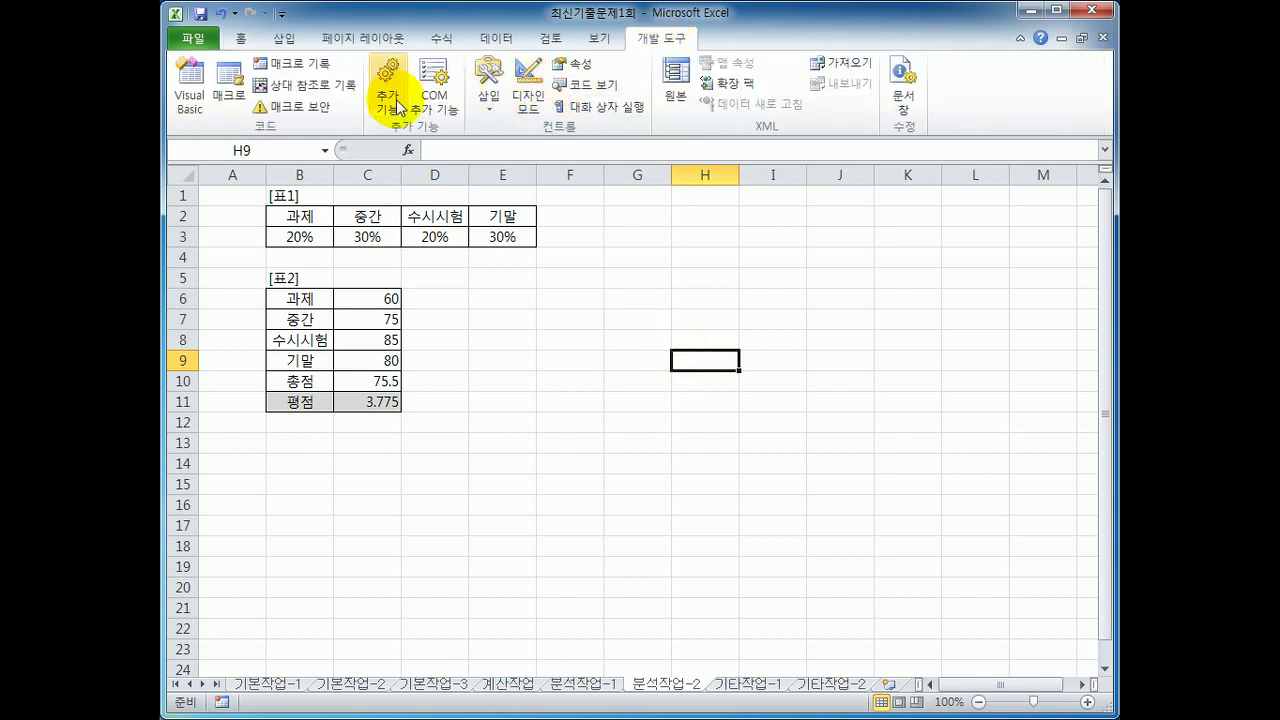
left_click(300, 63)
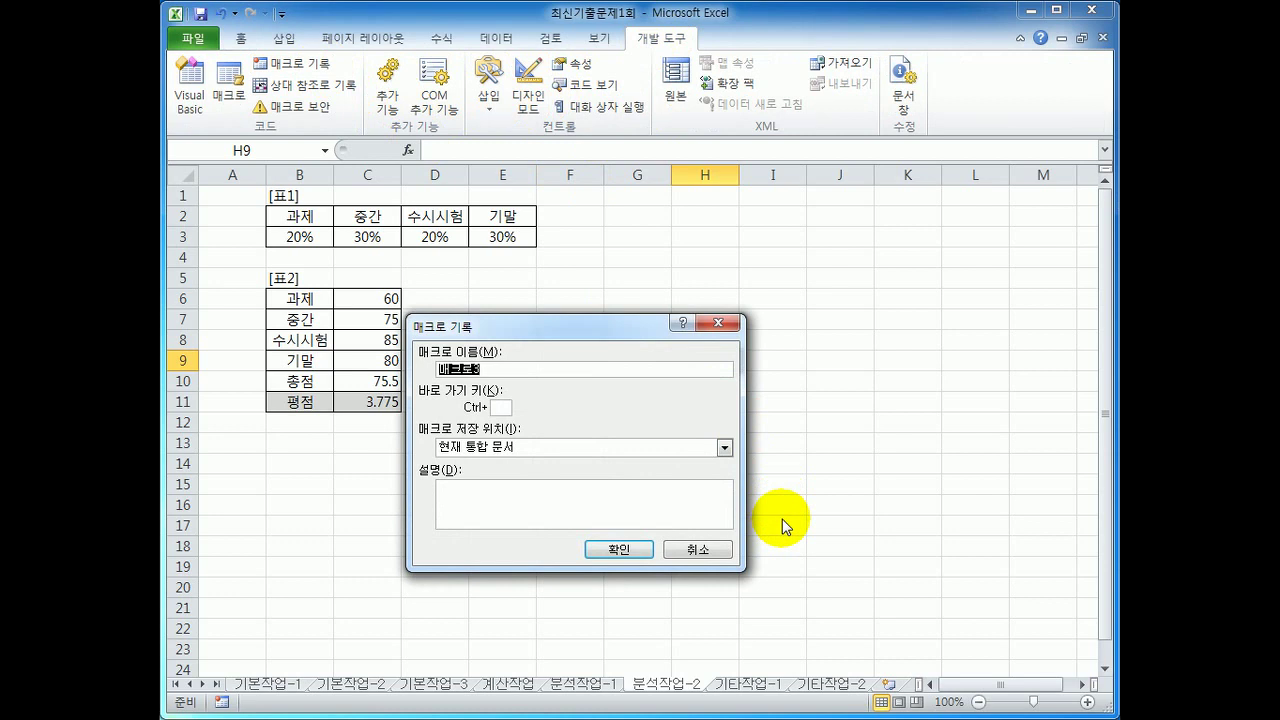
type("vu")
key("BackSpace")
key("BackSpace")
type("평점4")
left_click(614, 548)
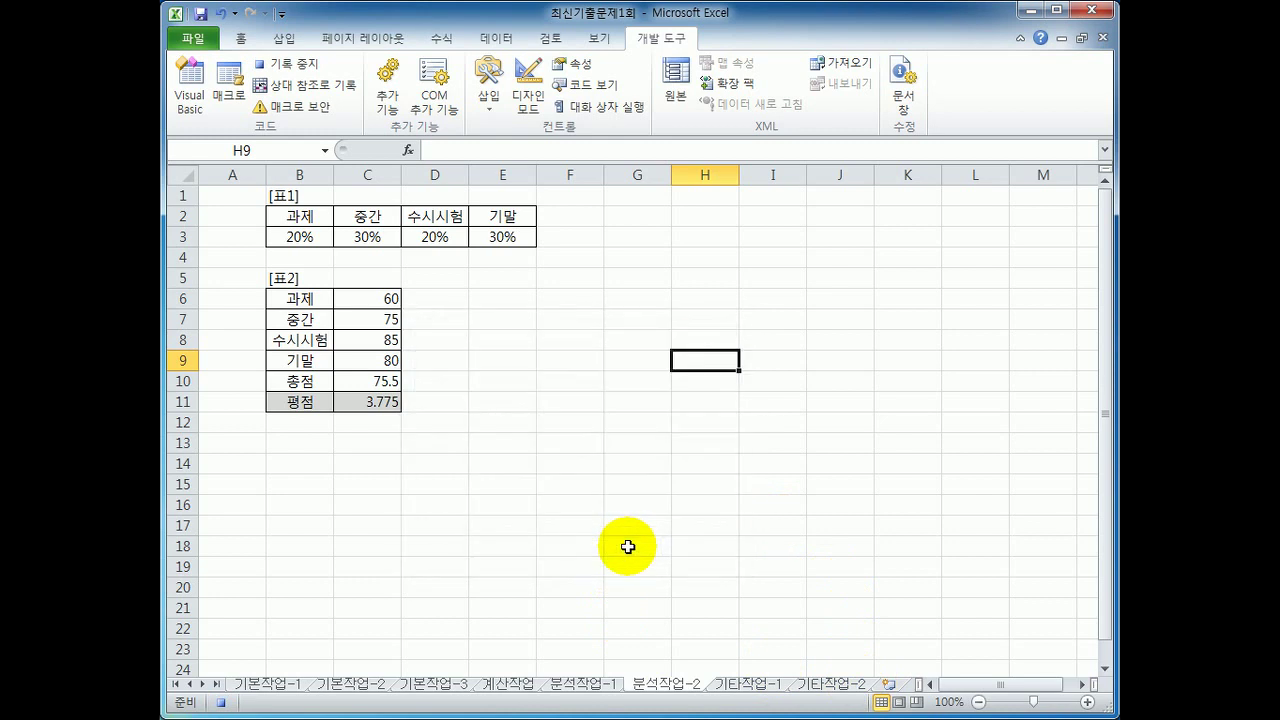
Run Goal Seek (목표값 찾기) so the 평점 formula in C11 reaches 4 by changing the 기말 score in C9.
left_click(388, 404)
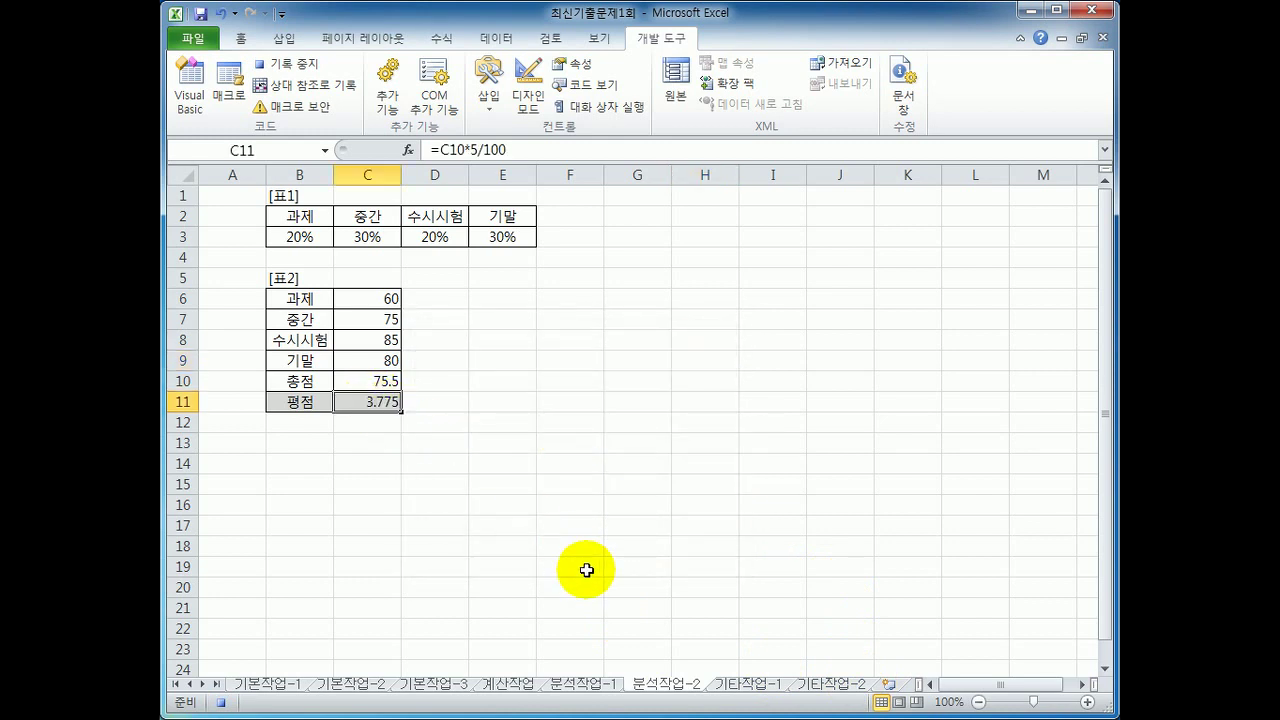
left_click(512, 44)
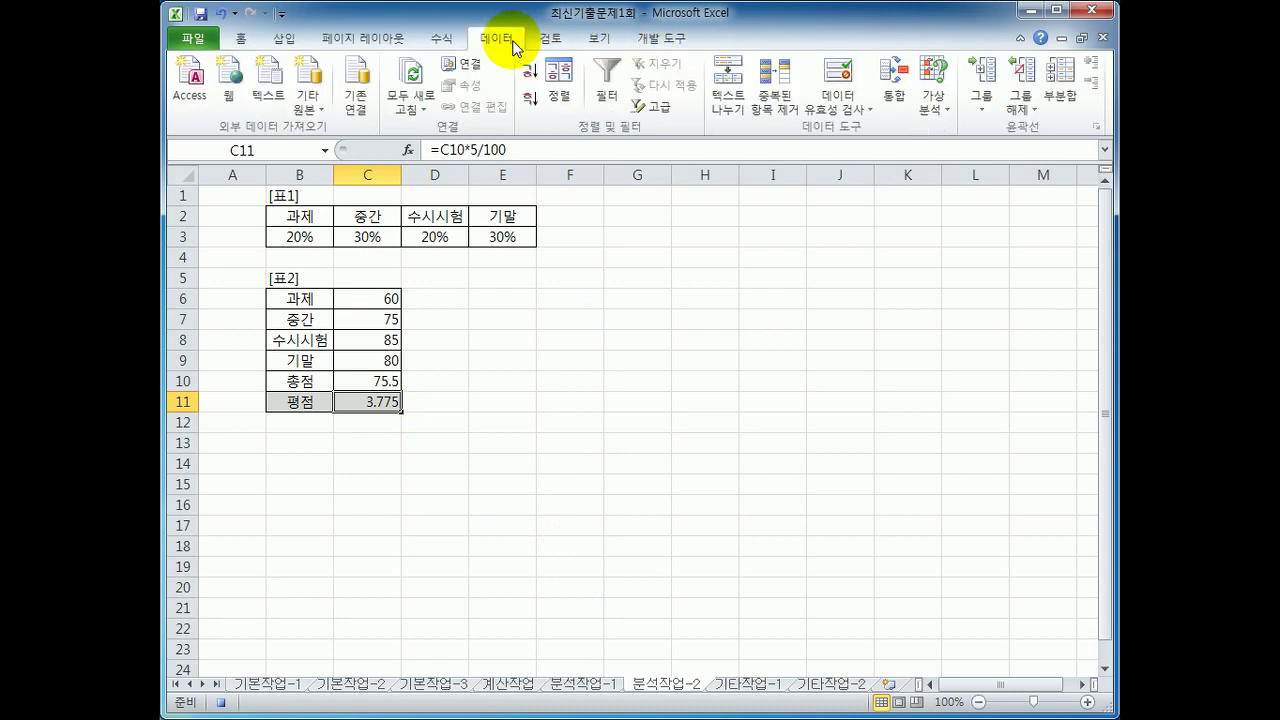
left_click(931, 111)
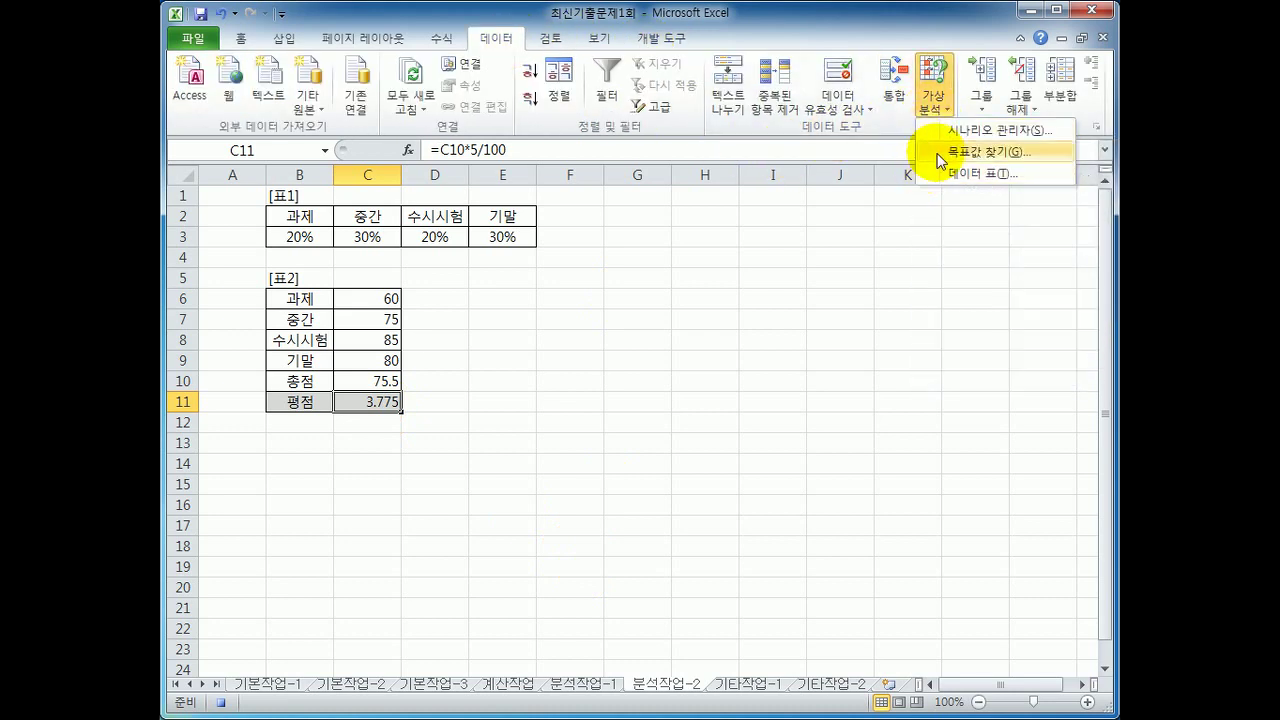
left_click(940, 154)
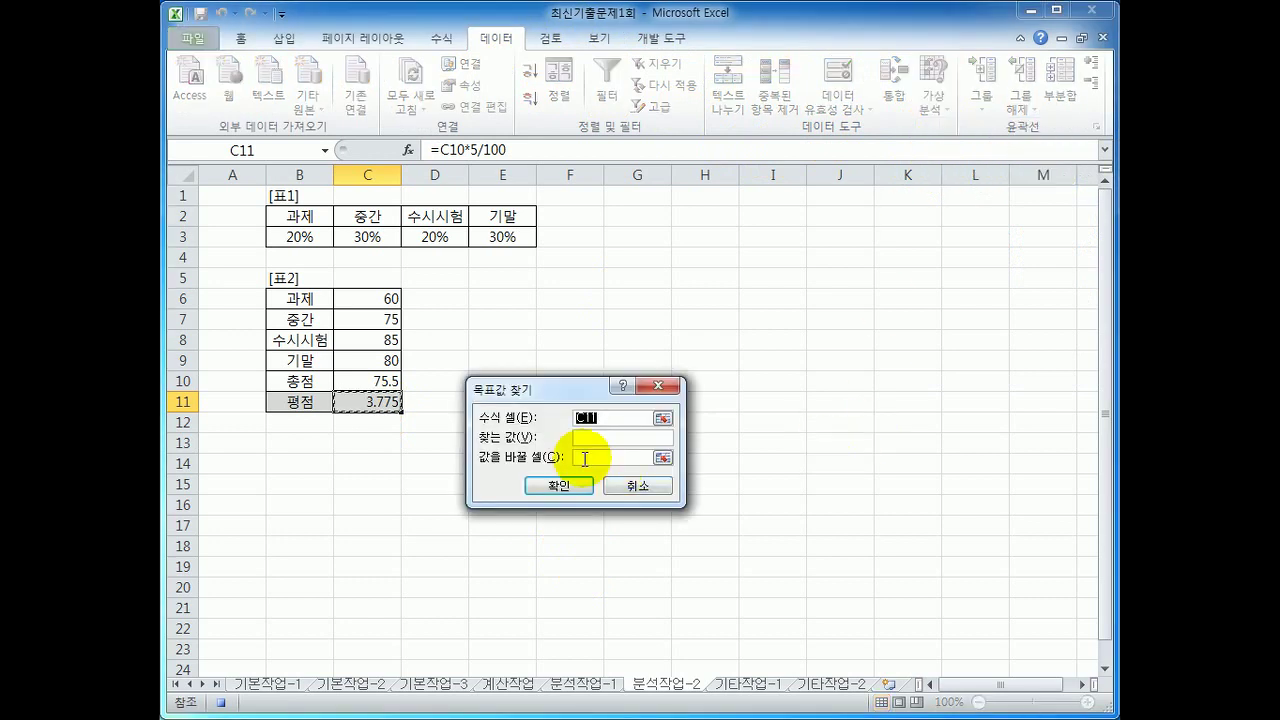
left_click(637, 437)
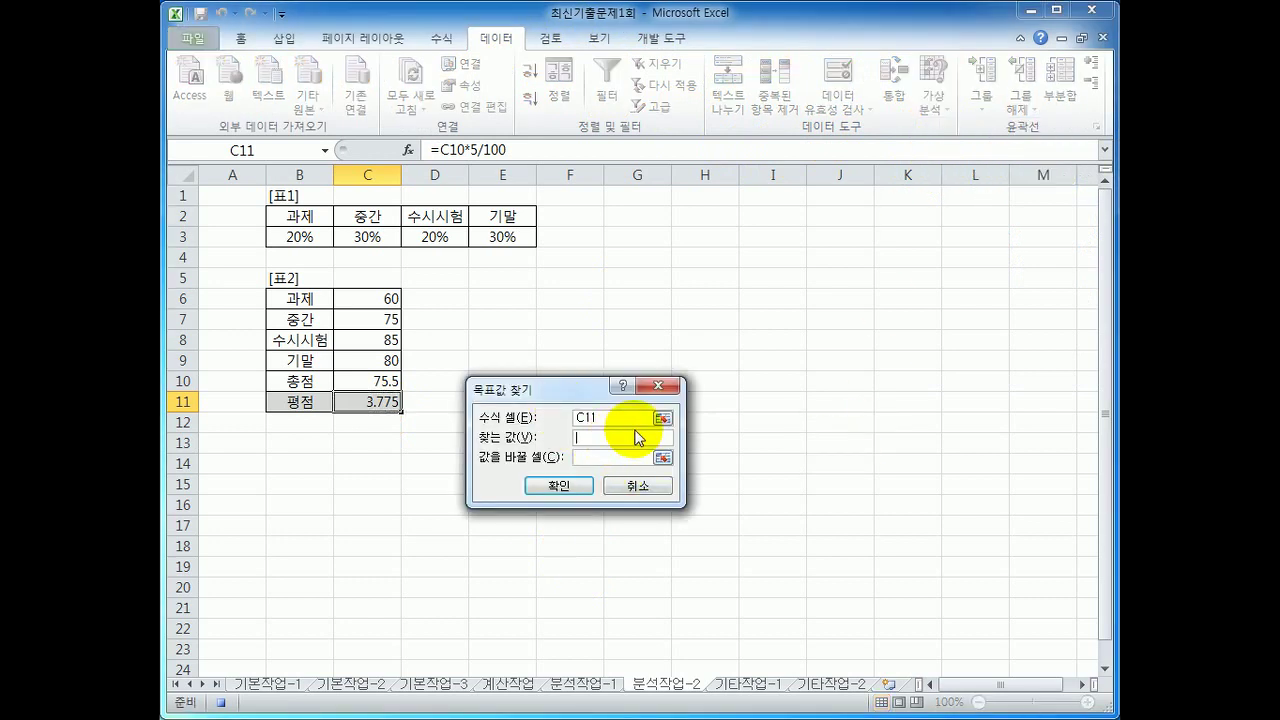
type("4")
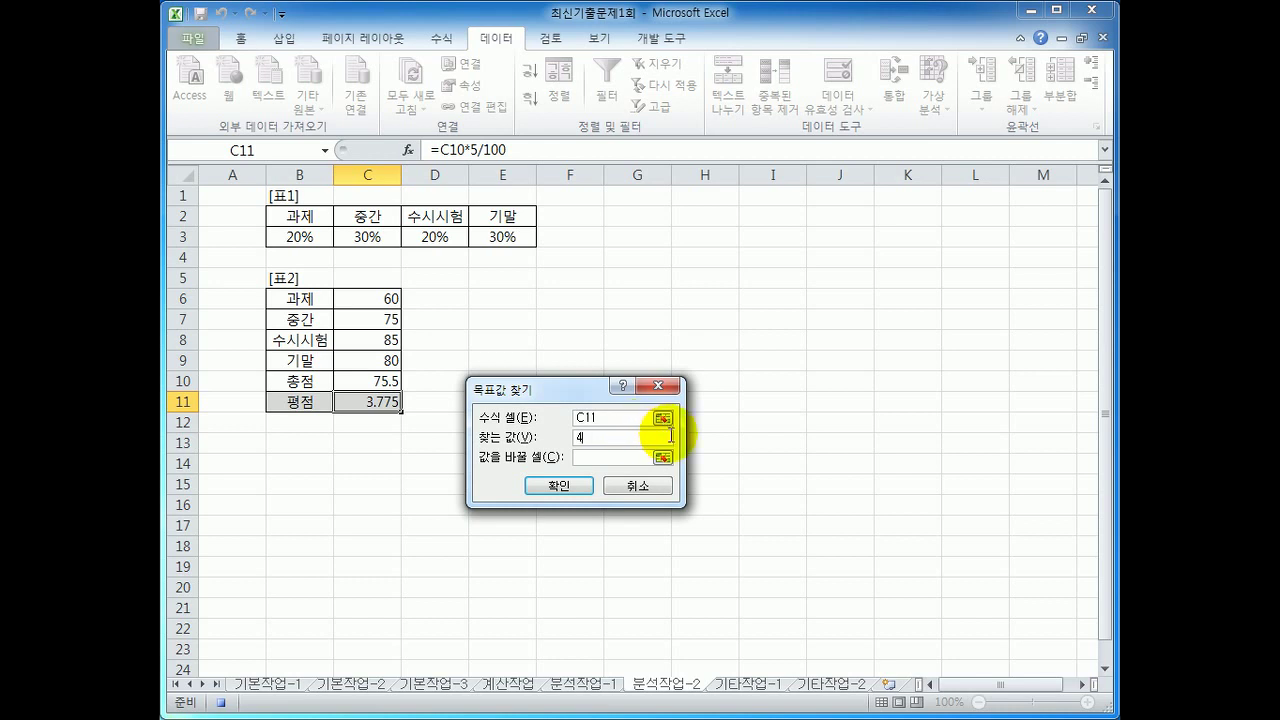
left_click(624, 458)
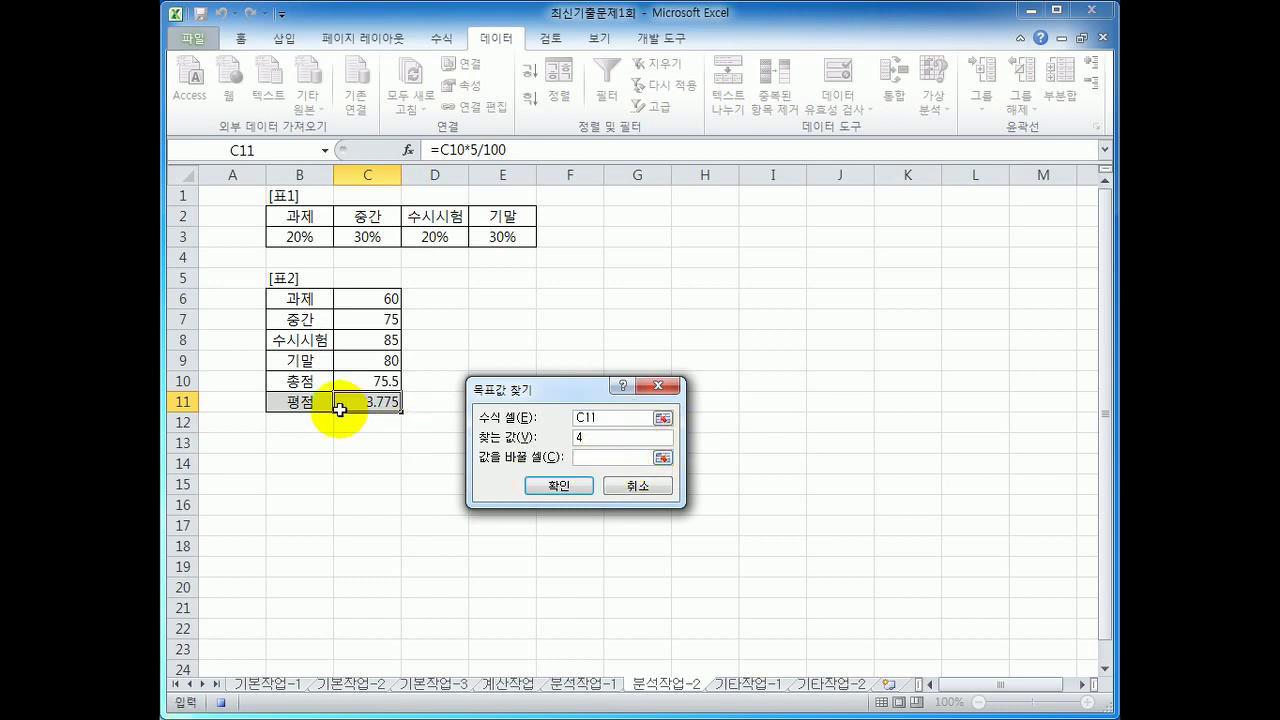
left_click(345, 361)
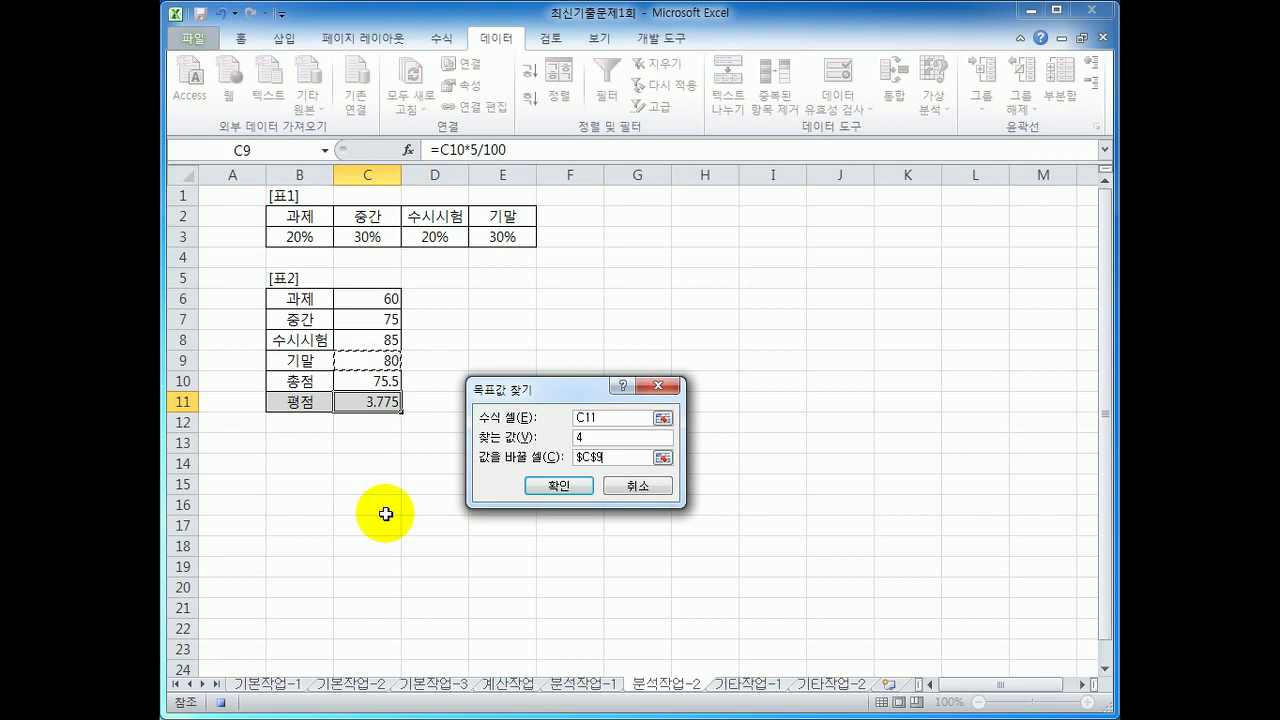
left_click(550, 485)
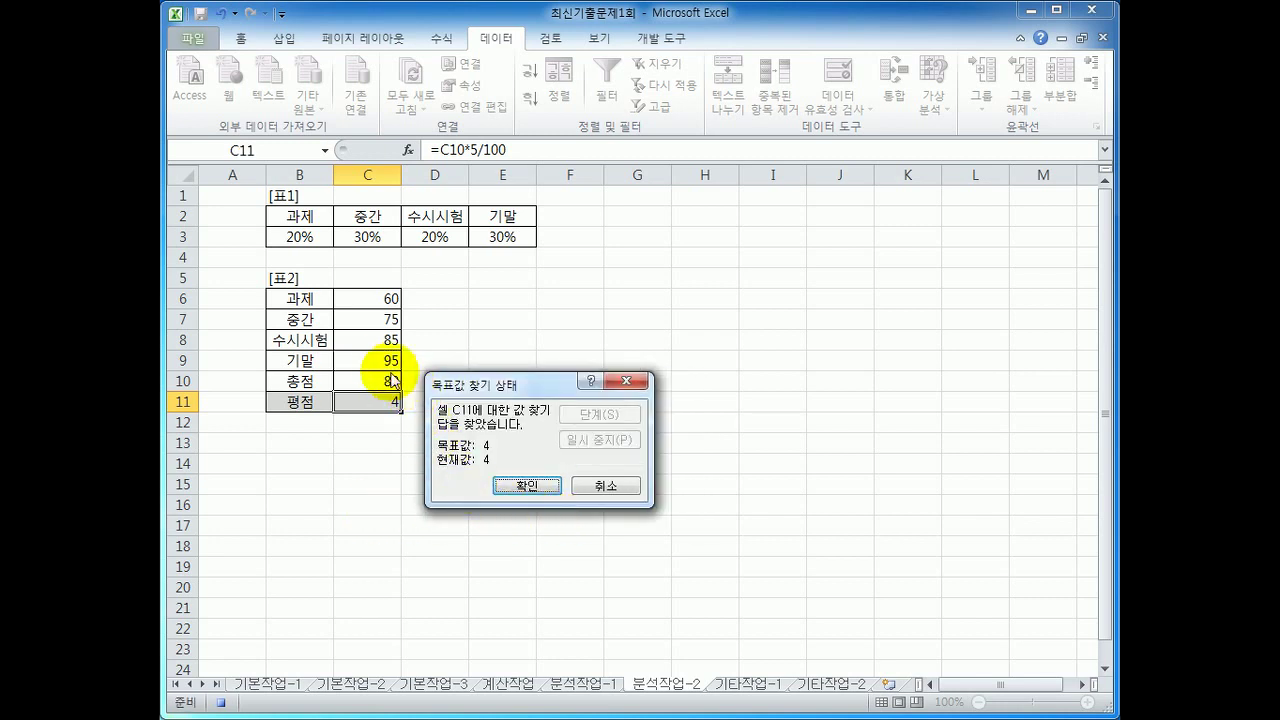
left_click(513, 487)
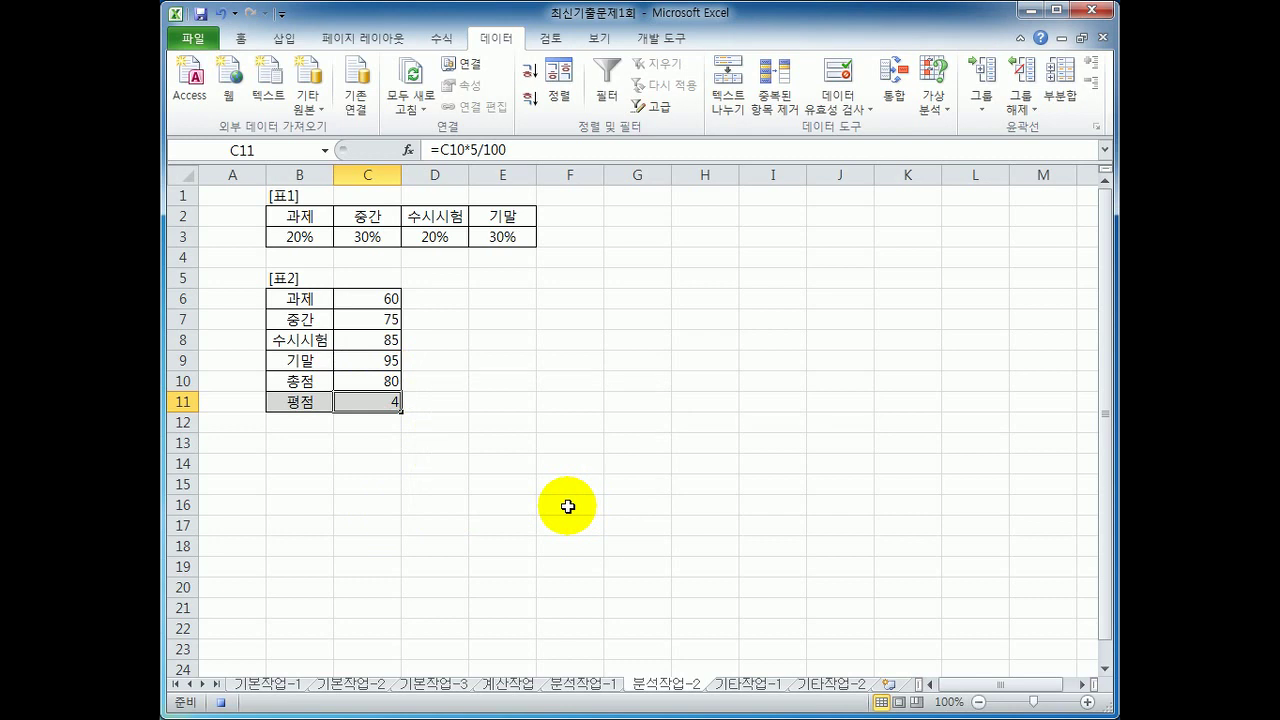
Stop recording the macro and deselect the 평점 cell.
left_click(660, 42)
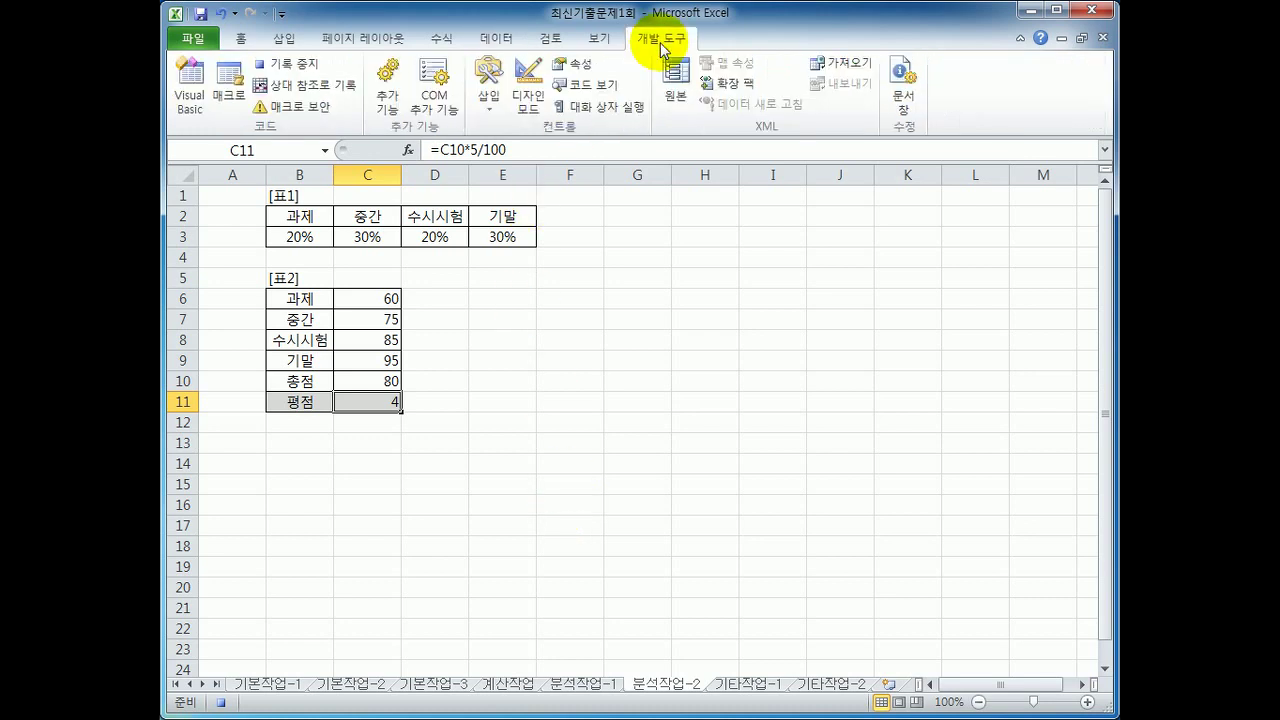
left_click(288, 63)
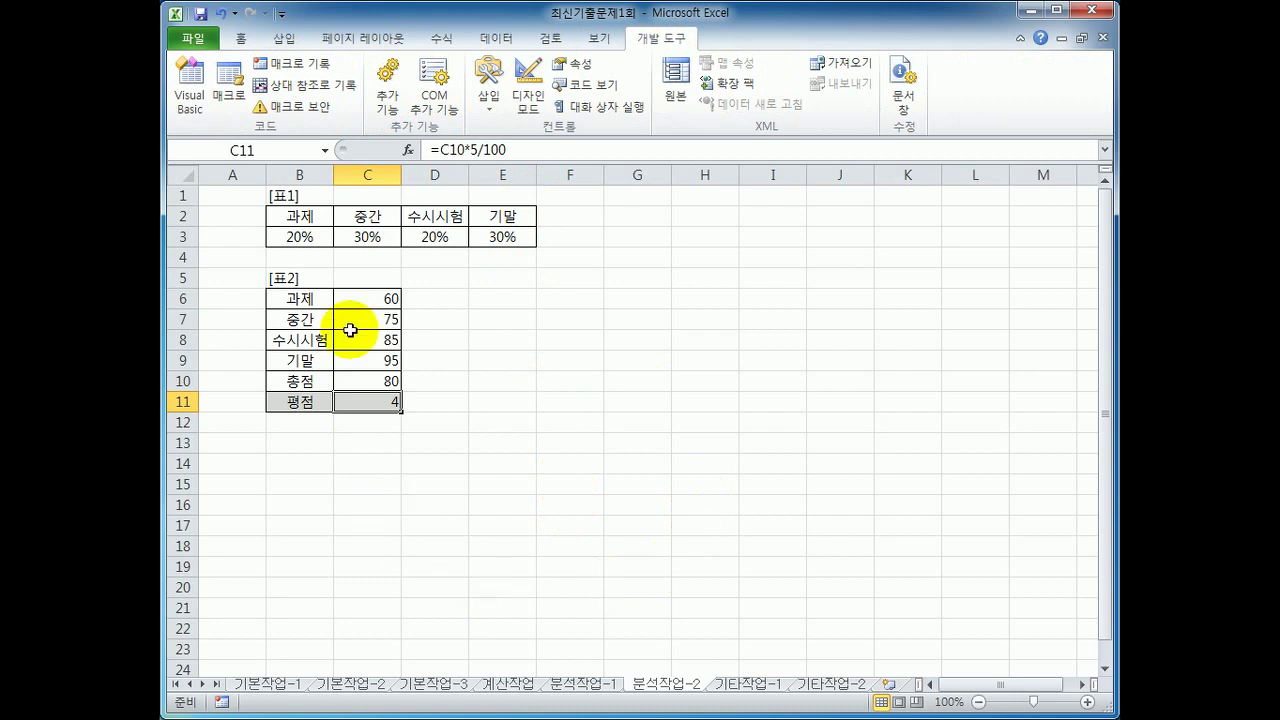
left_click(627, 510)
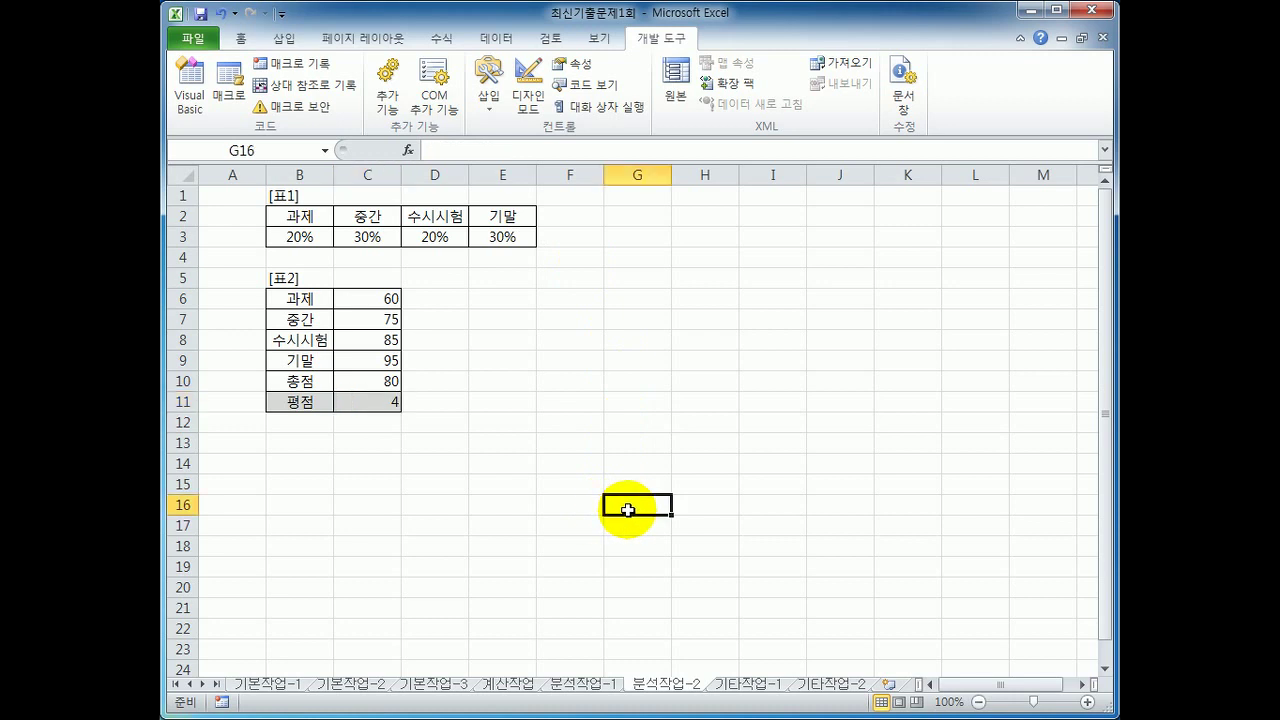
Insert a bevel shape (빗면) covering cells E6:E7 and label it 평점4.
left_click(294, 42)
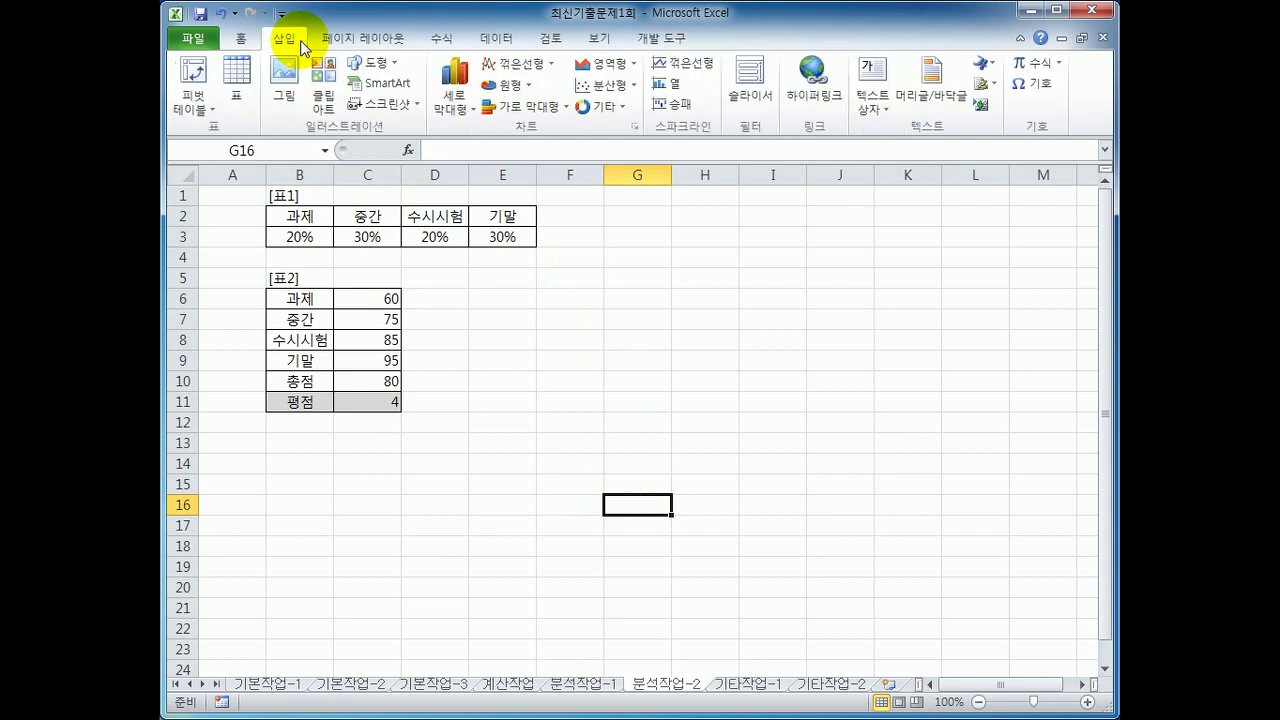
left_click(376, 63)
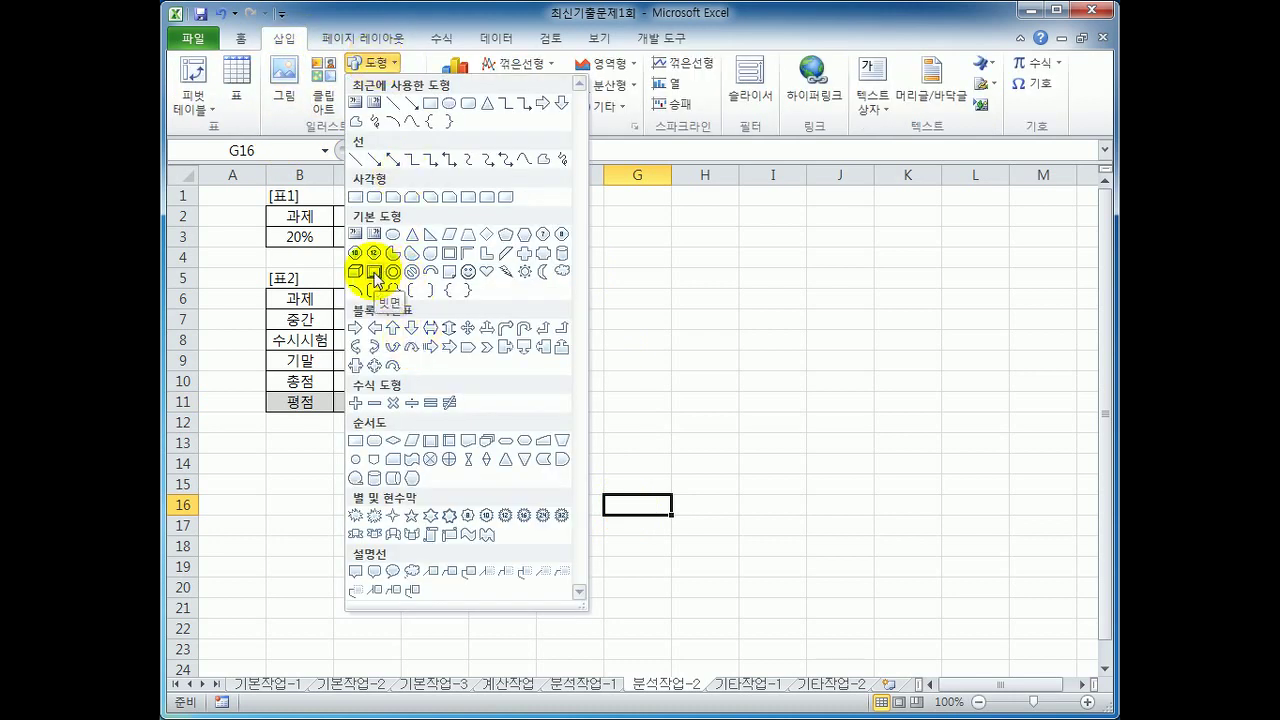
left_click(377, 279)
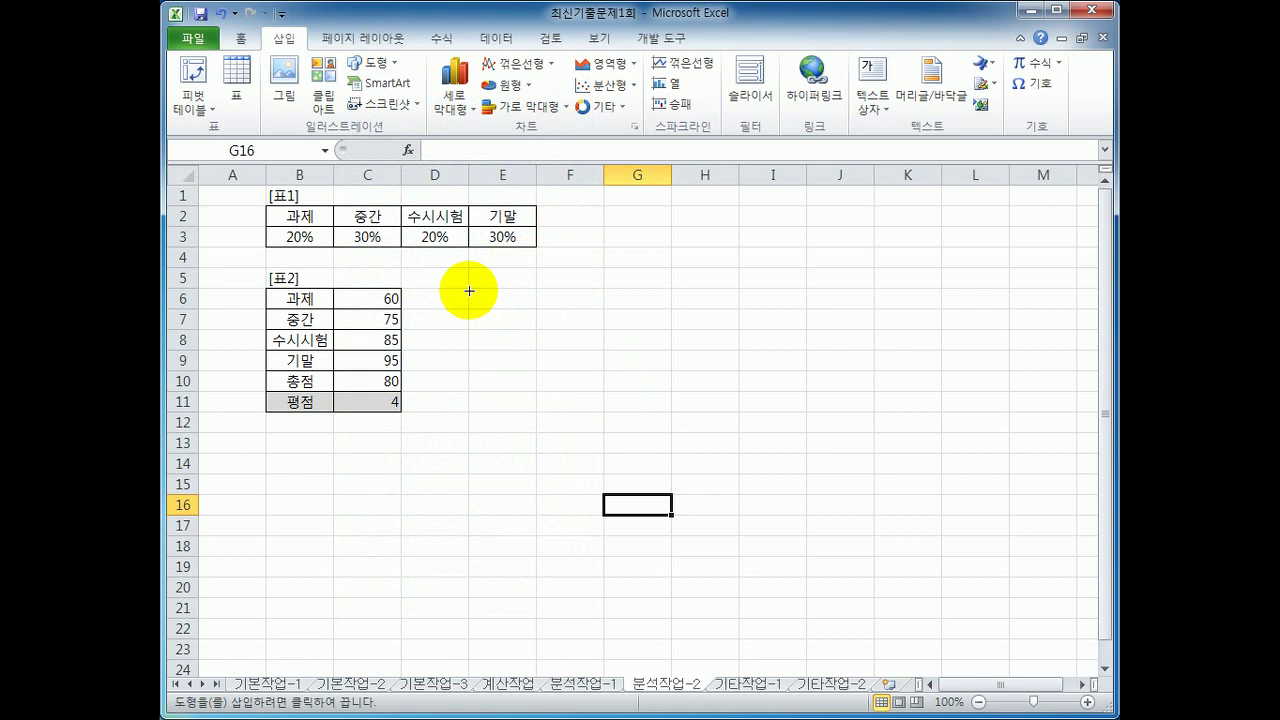
mouse_move(468, 288)
left_mouse_down()
mouse_move(514, 294)
mouse_move(519, 330)
left_mouse_up()
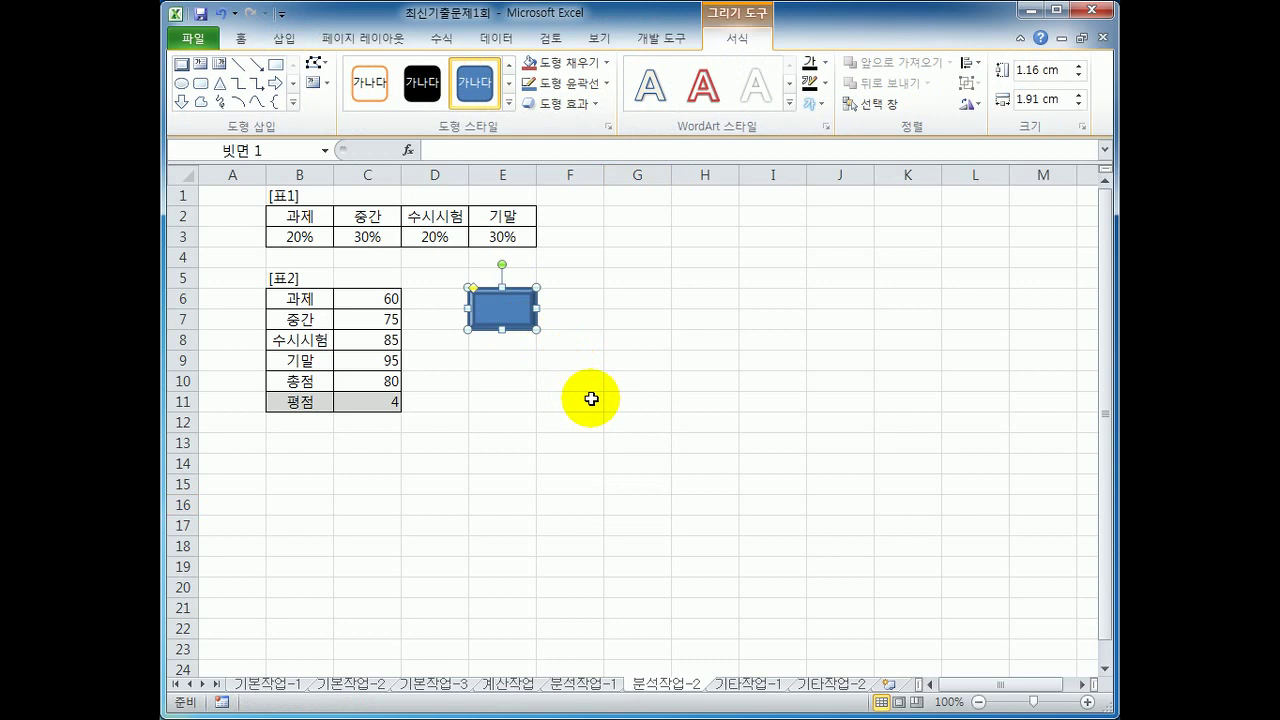
type("평점4")
Assign the 평점4 macro to the bevel shape and deselect it.
right_click(530, 297)
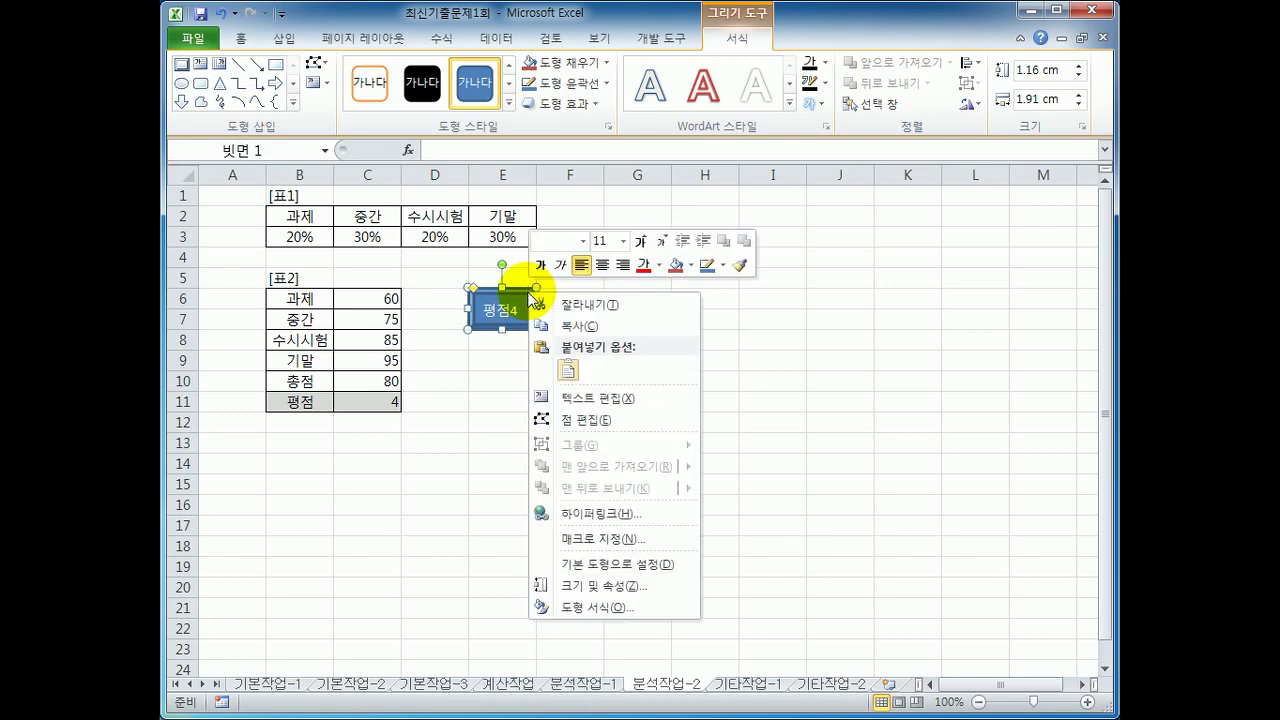
left_click(640, 540)
left_click(505, 445)
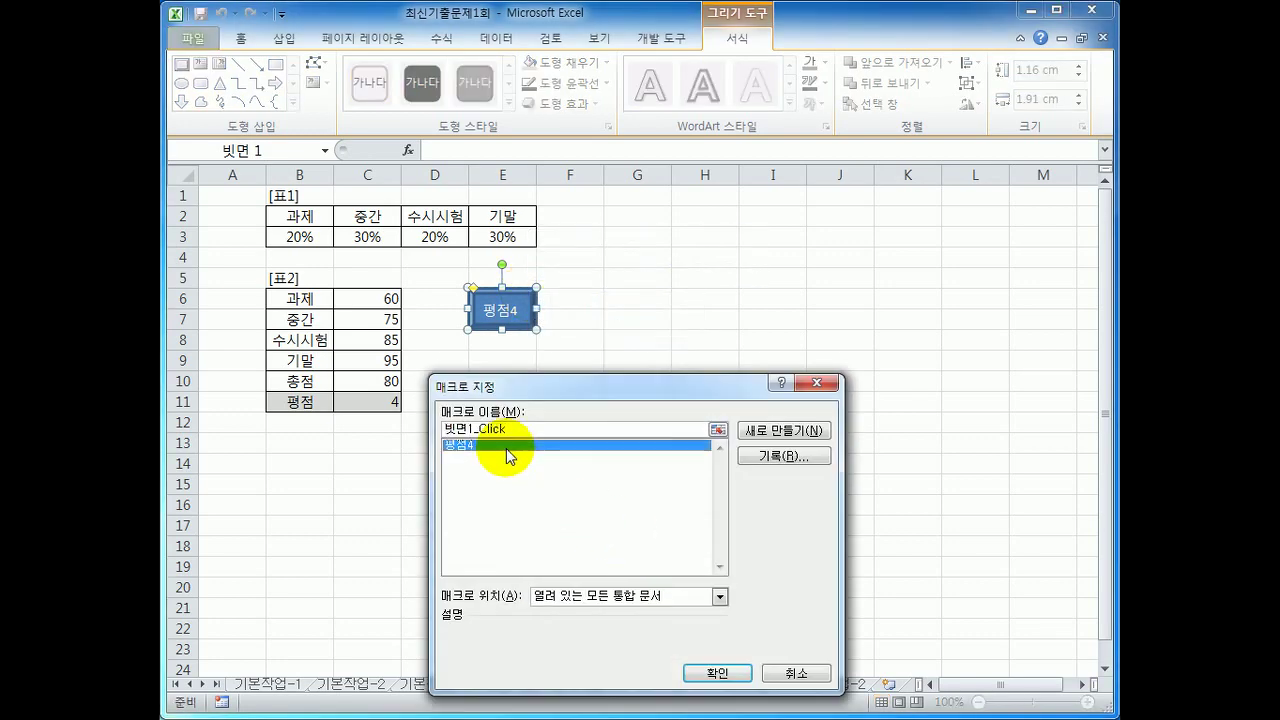
left_click_drag(553, 386, 730, 229)
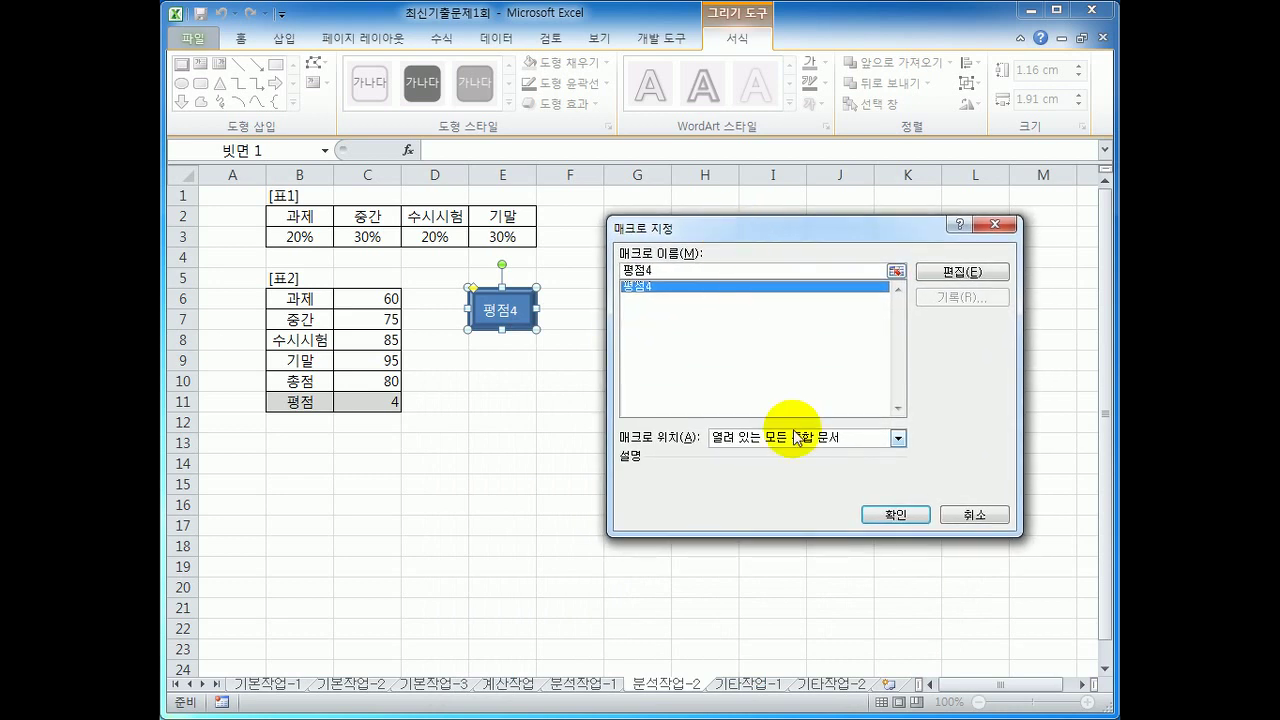
left_click(886, 515)
left_click(866, 525)
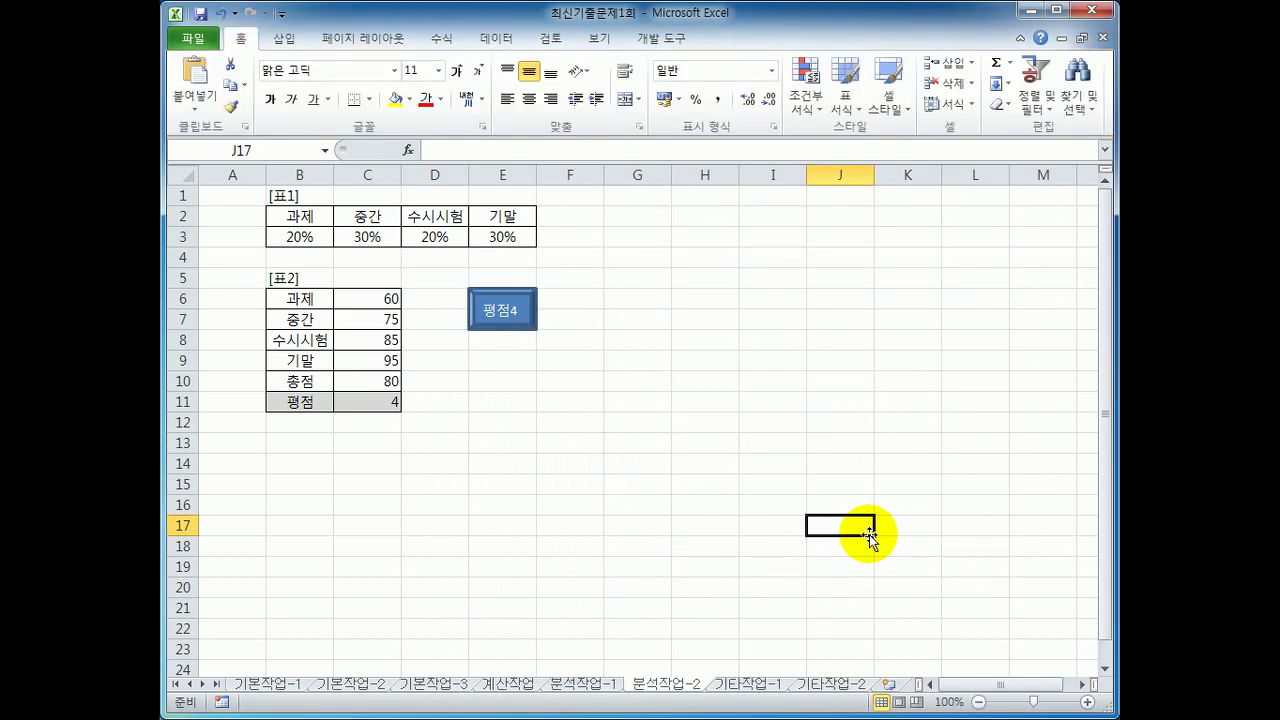
Set the 기말 score in C9 to 80 and test the macro by running the 평점4 shape.
left_click(391, 366)
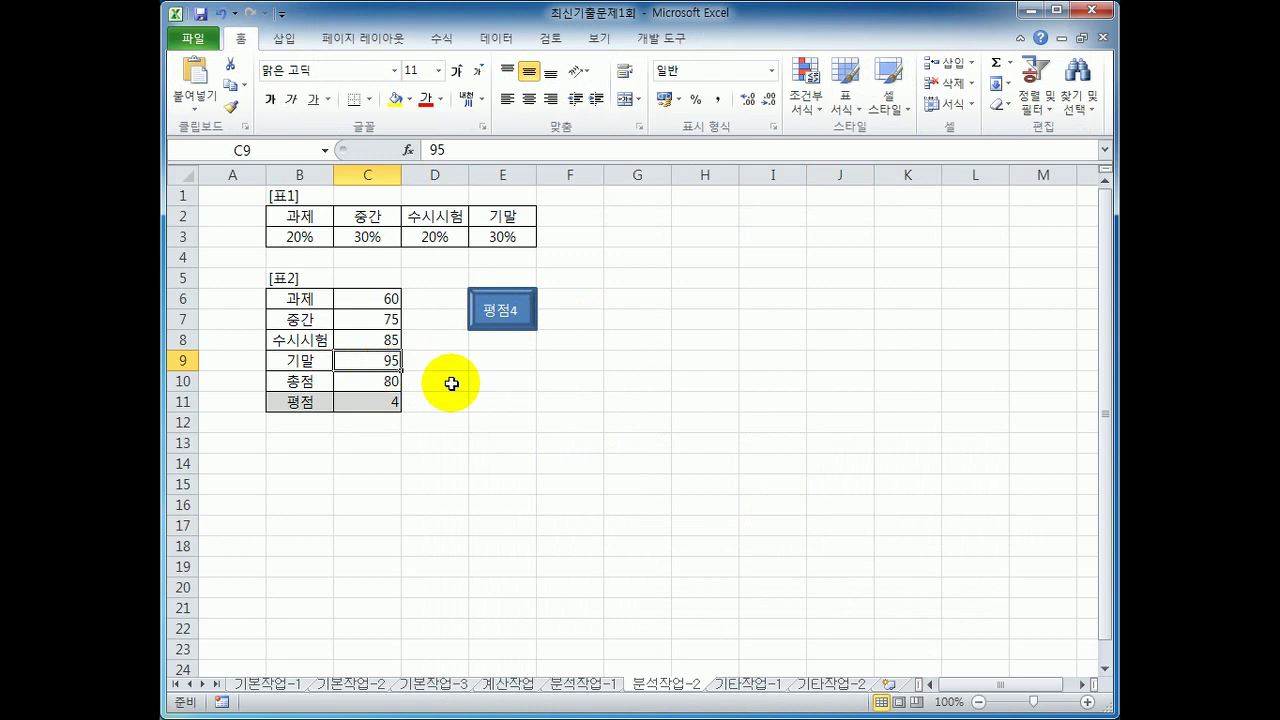
type("80")
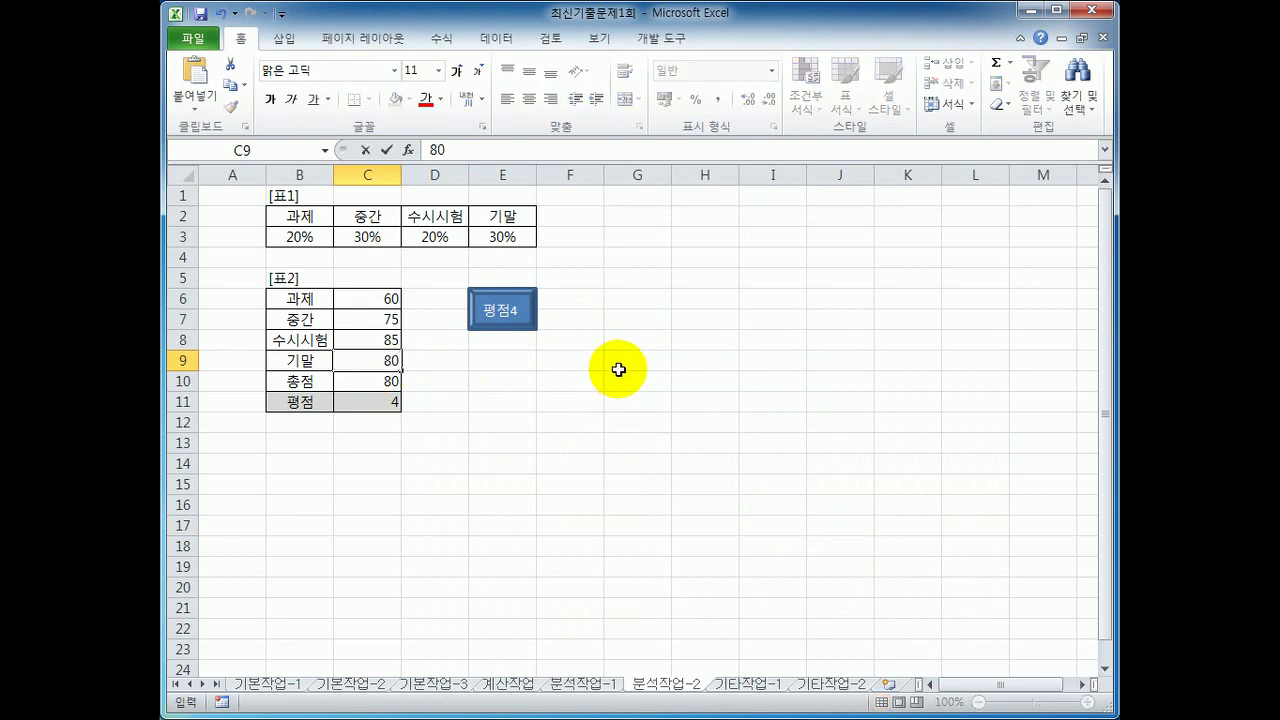
left_click(658, 381)
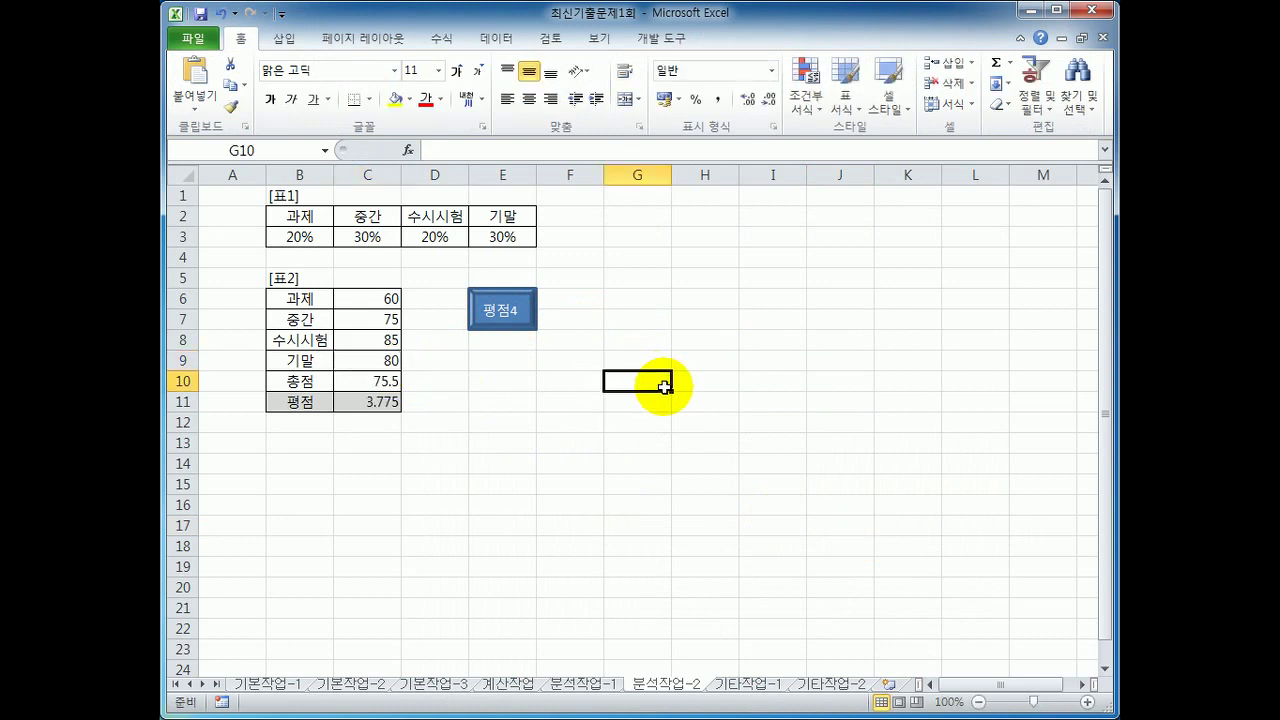
left_click(522, 313)
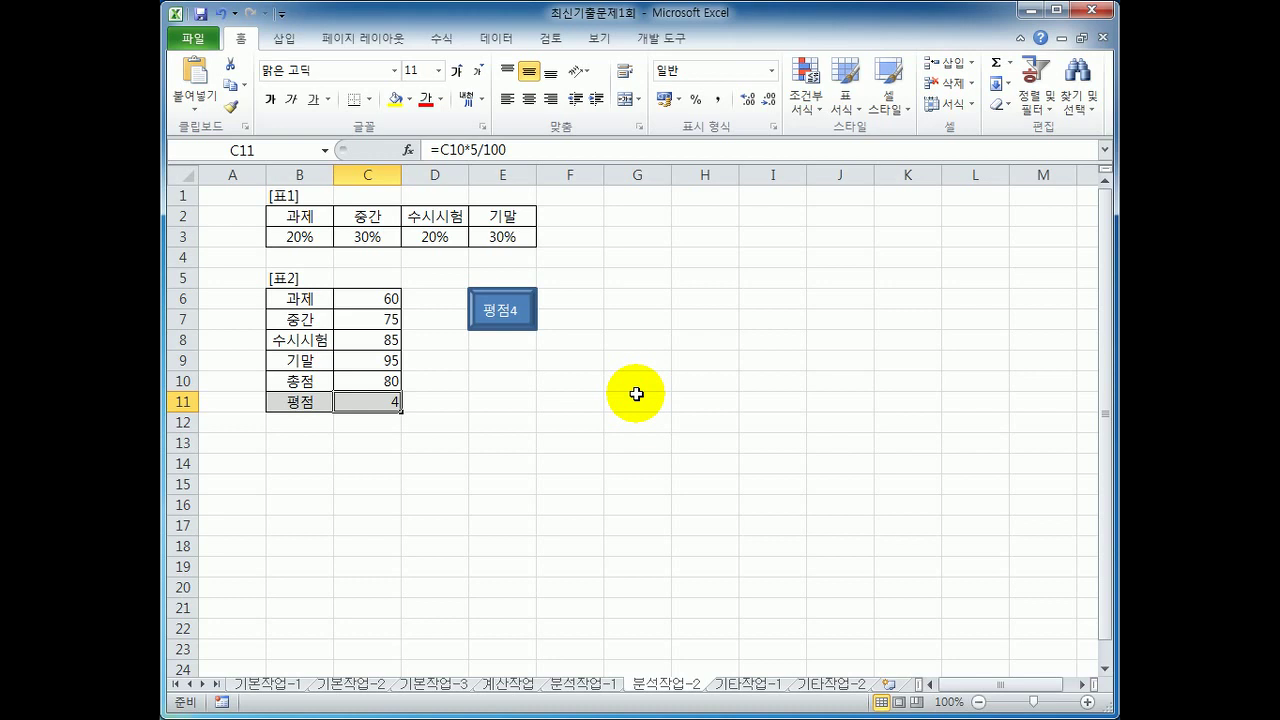
On the 기타작업-1 sheet, extend the chart's data range to A3:C8 so it includes the 세탁기 row.
left_click(734, 687)
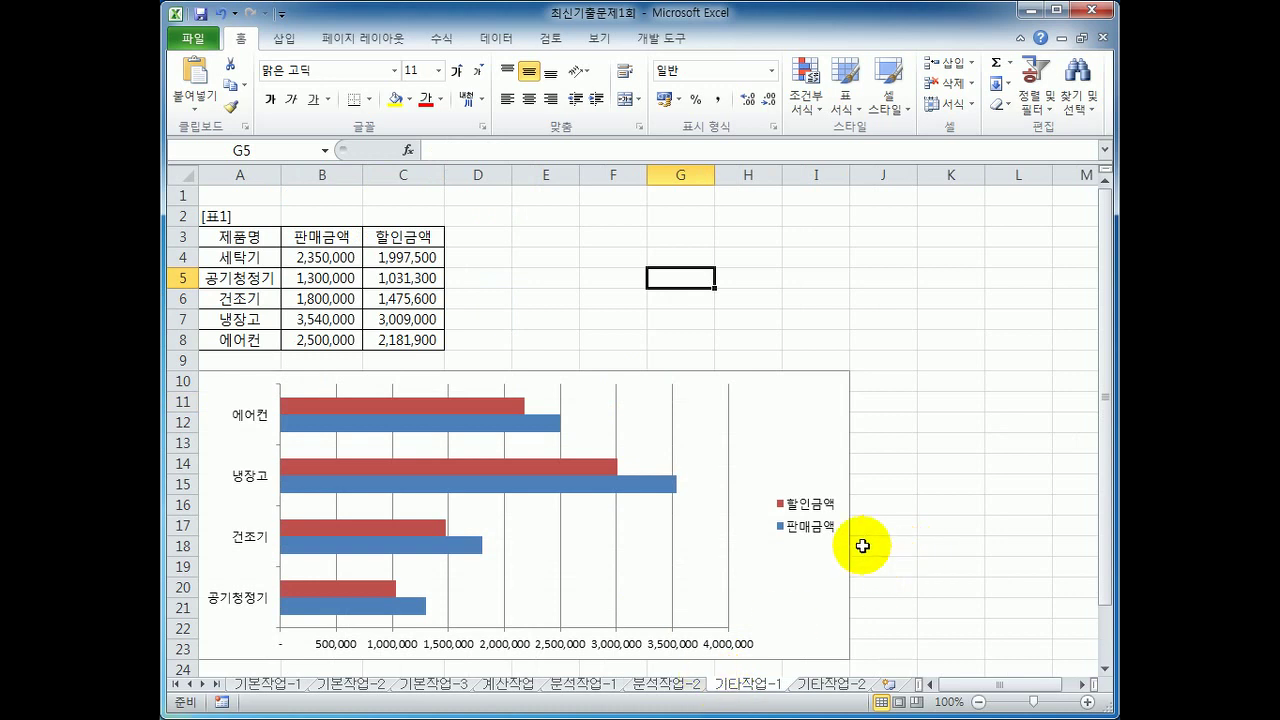
left_click(786, 437)
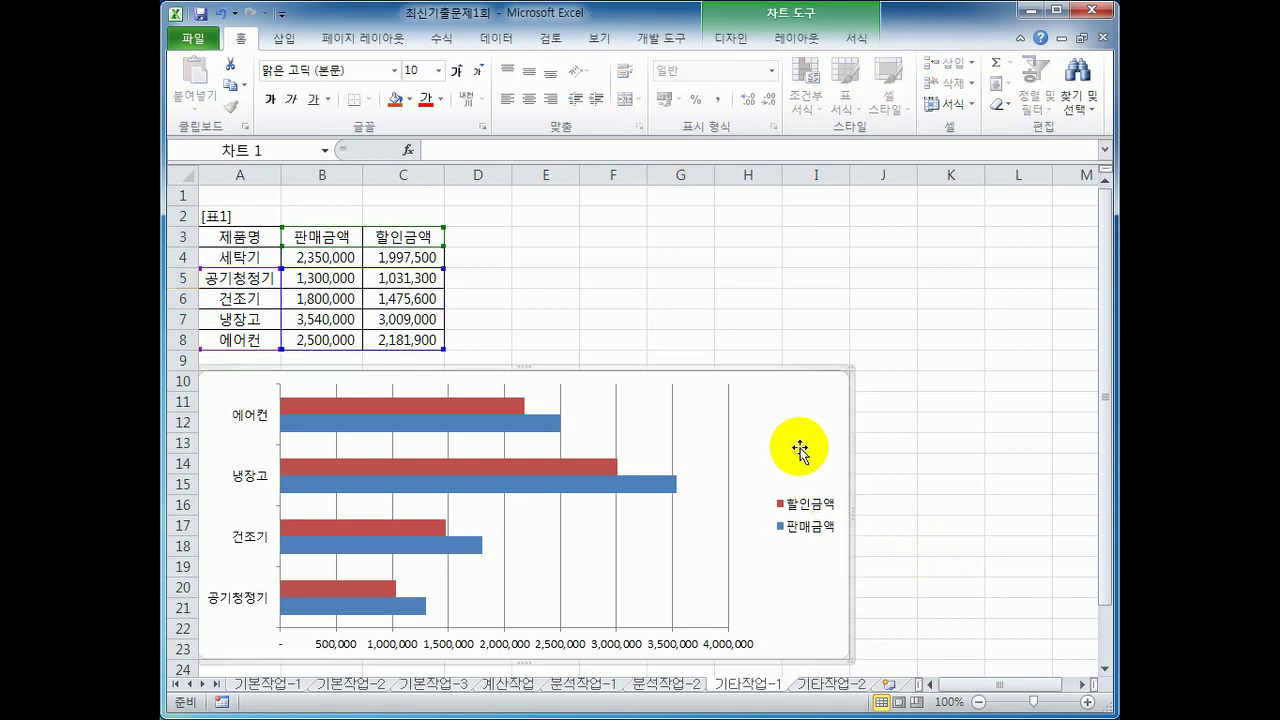
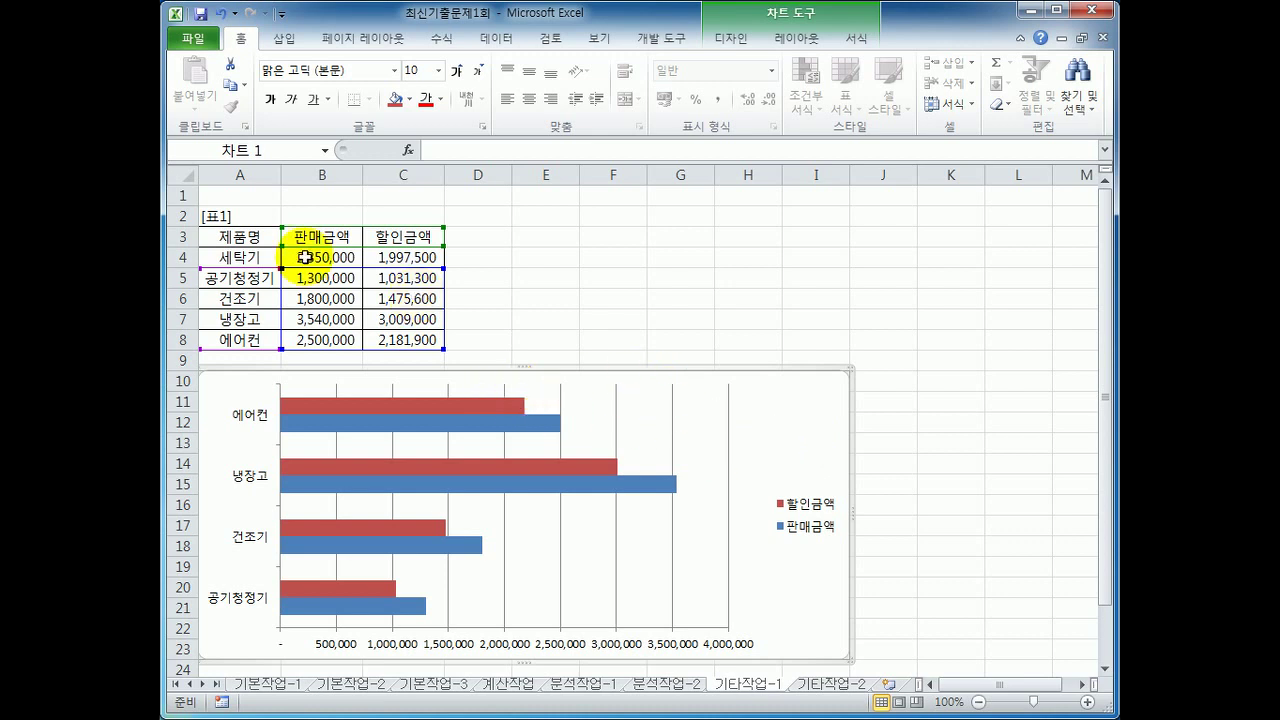
left_click_drag(267, 257, 400, 256)
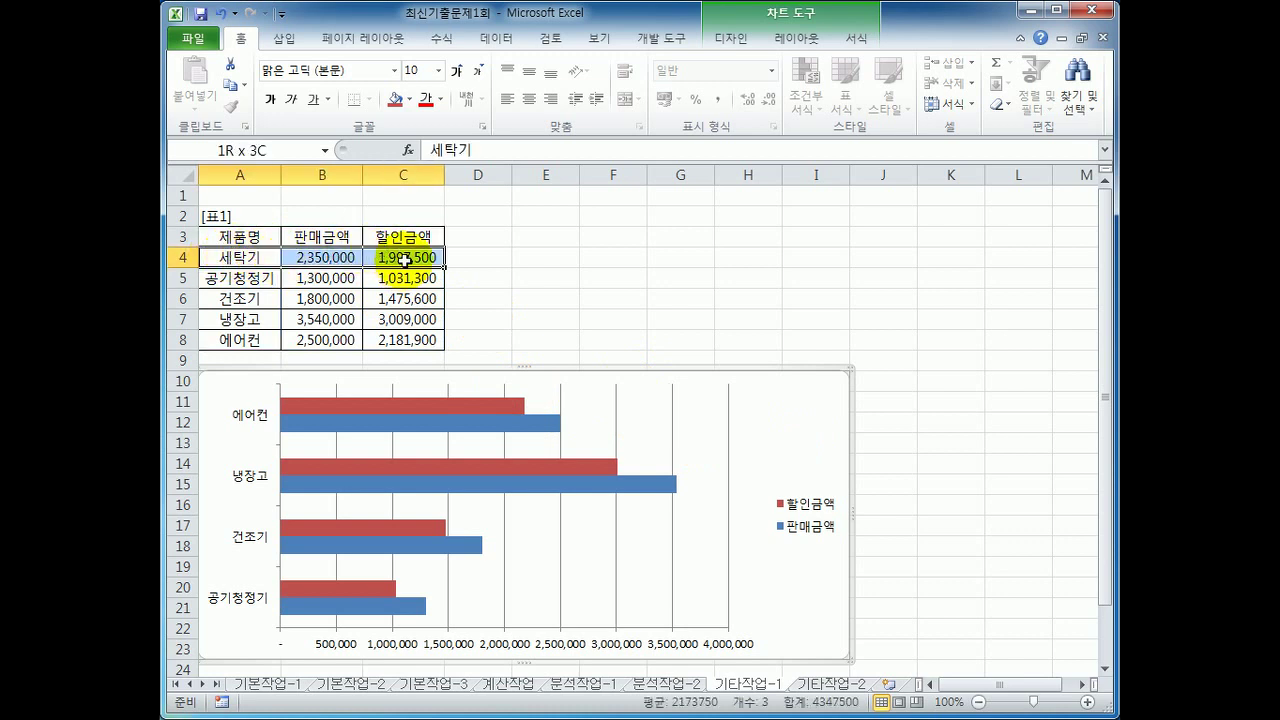
left_click(761, 421)
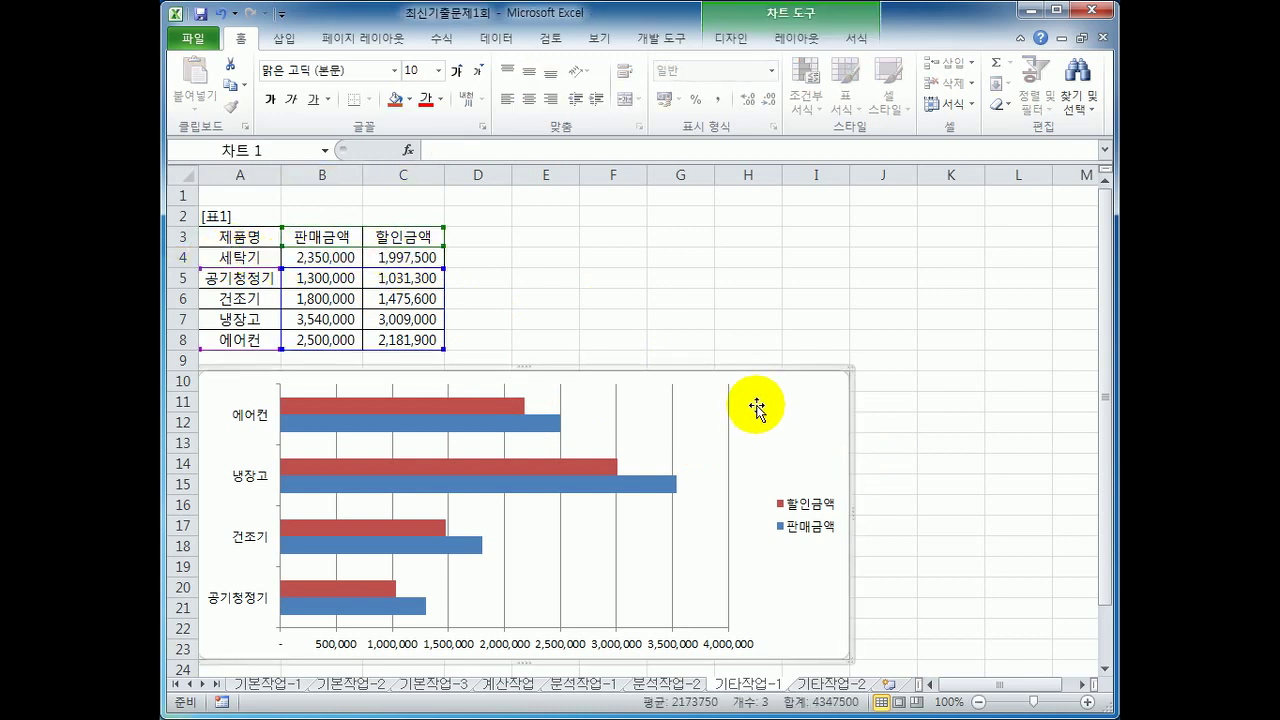
right_click(757, 405)
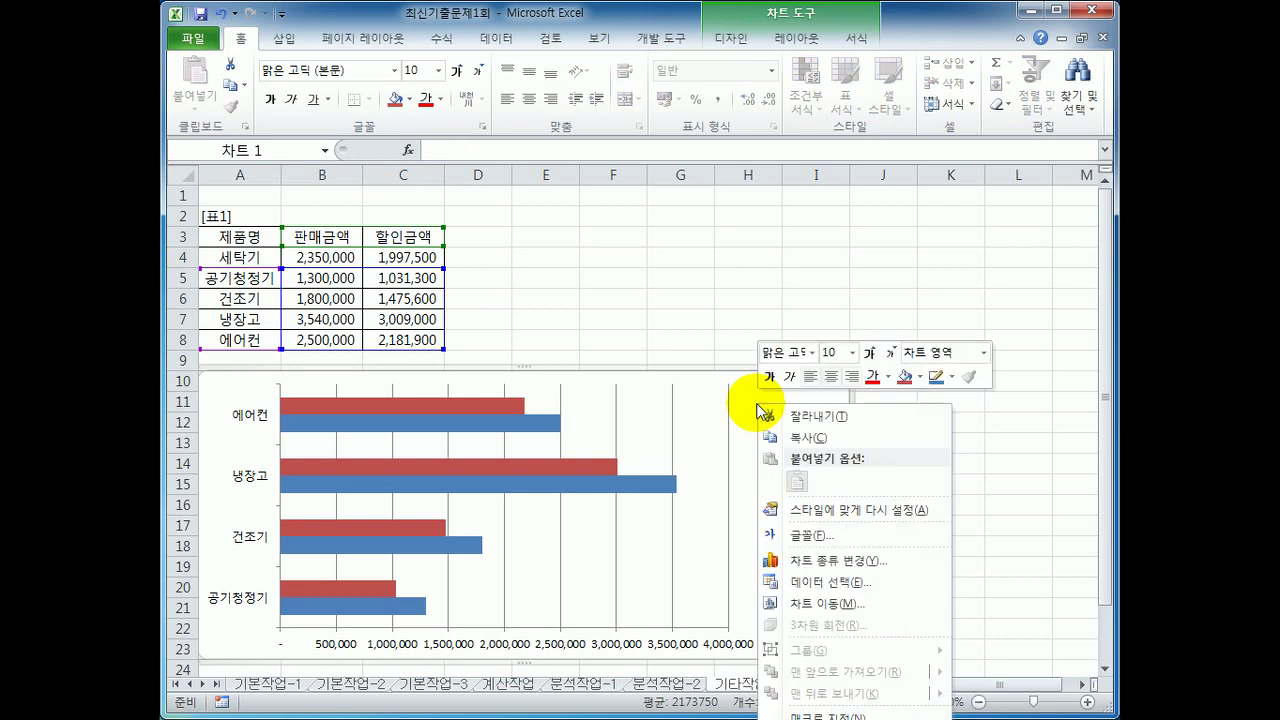
left_click(875, 584)
left_click_drag(595, 314, 815, 152)
left_click_drag(240, 237, 423, 342)
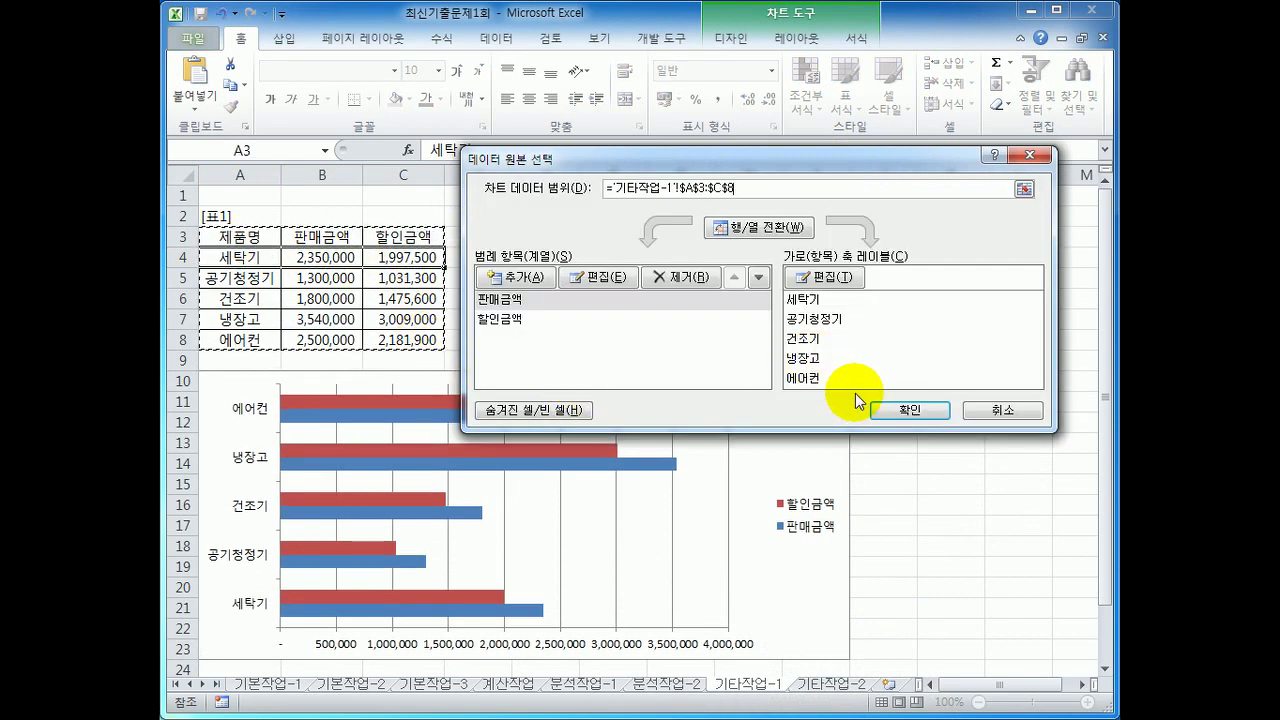
left_click(895, 409)
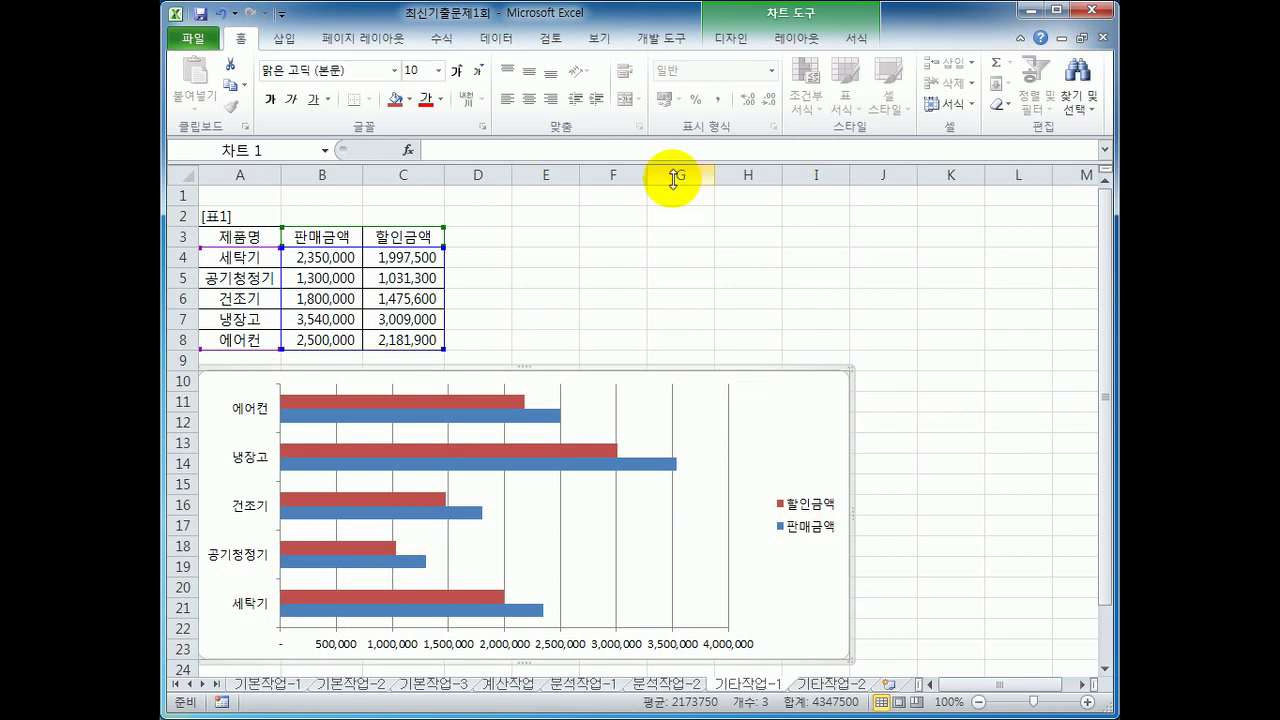
Add a title above the chart reading 가전제품 판매 현황.
left_click(796, 40)
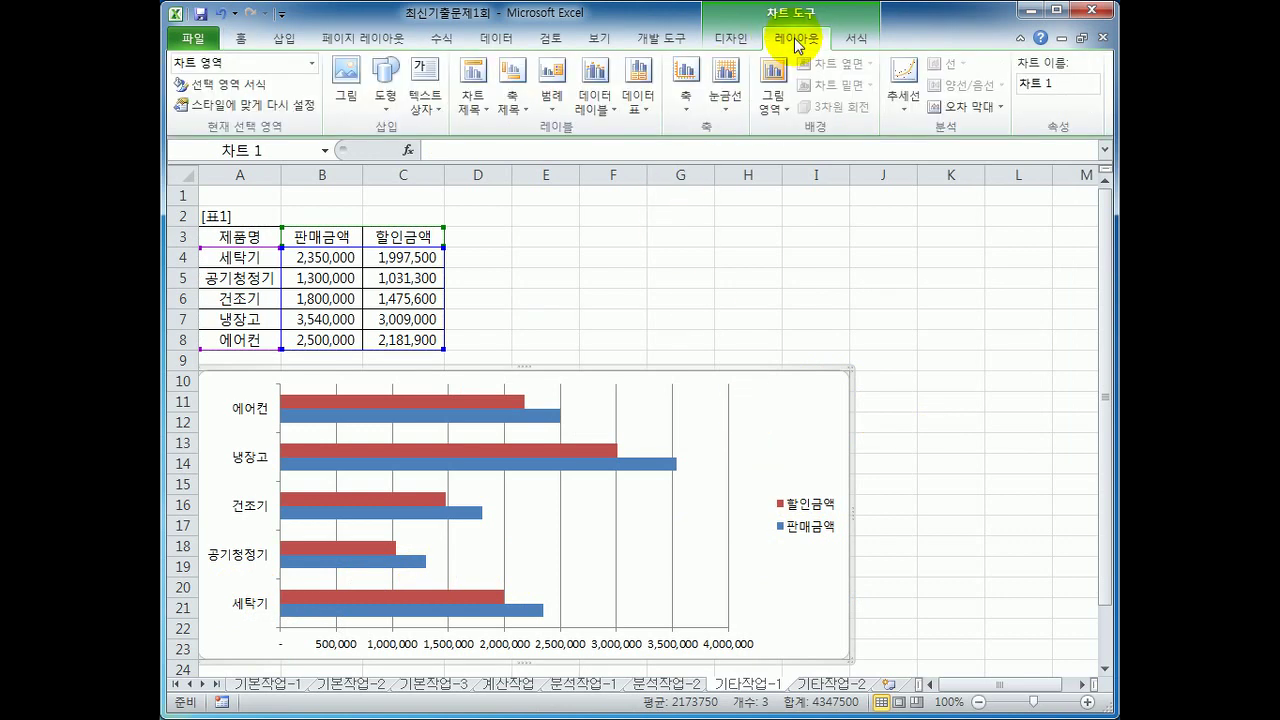
left_click(472, 92)
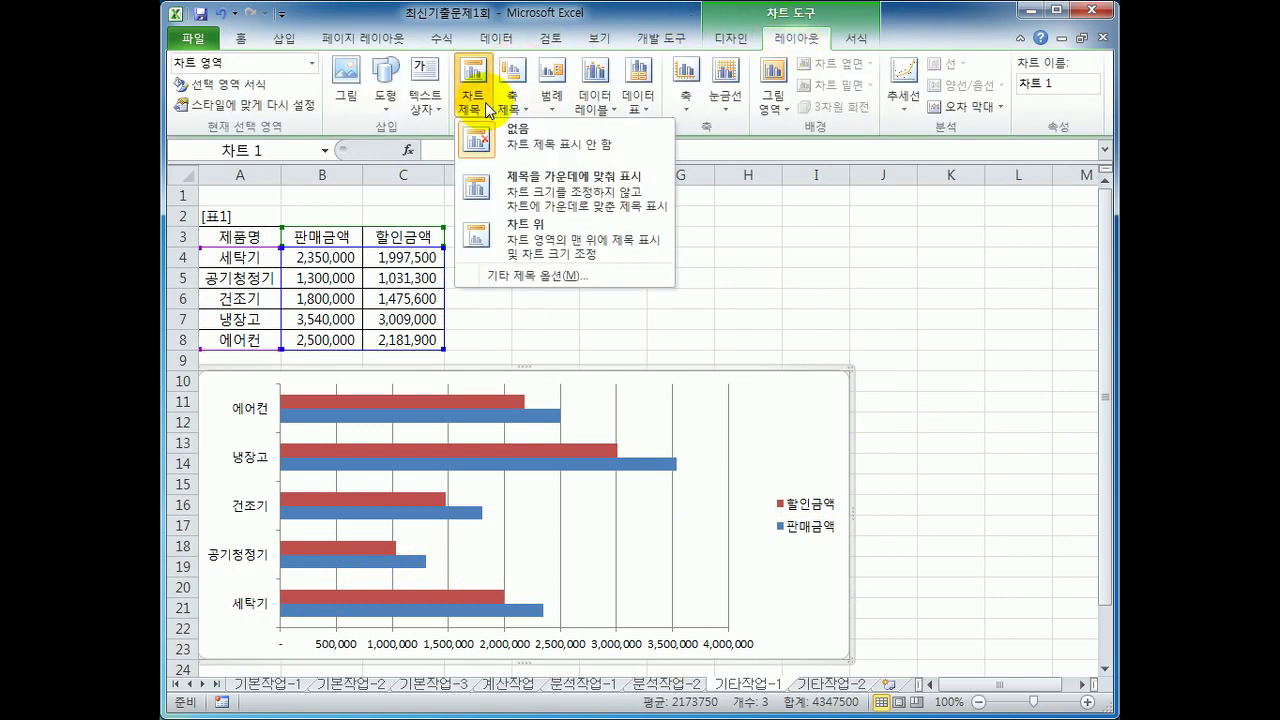
left_click(555, 252)
left_click_drag(471, 402, 591, 396)
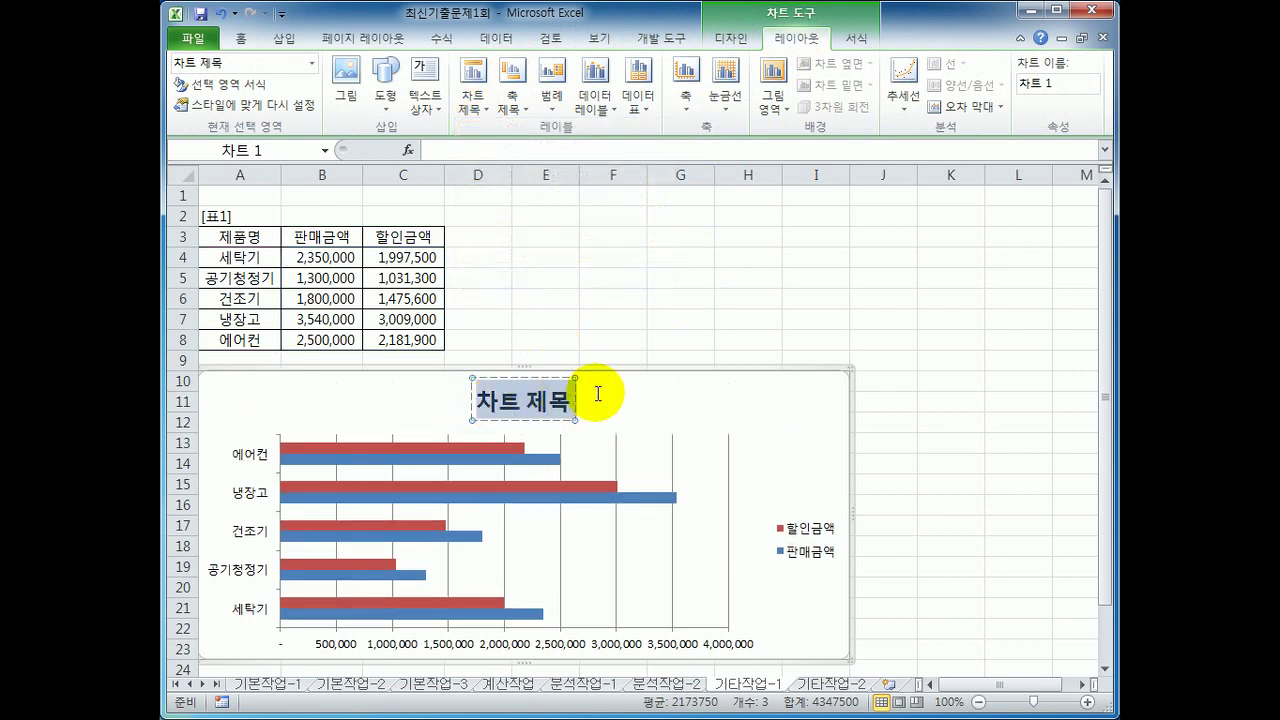
type("가전제품")
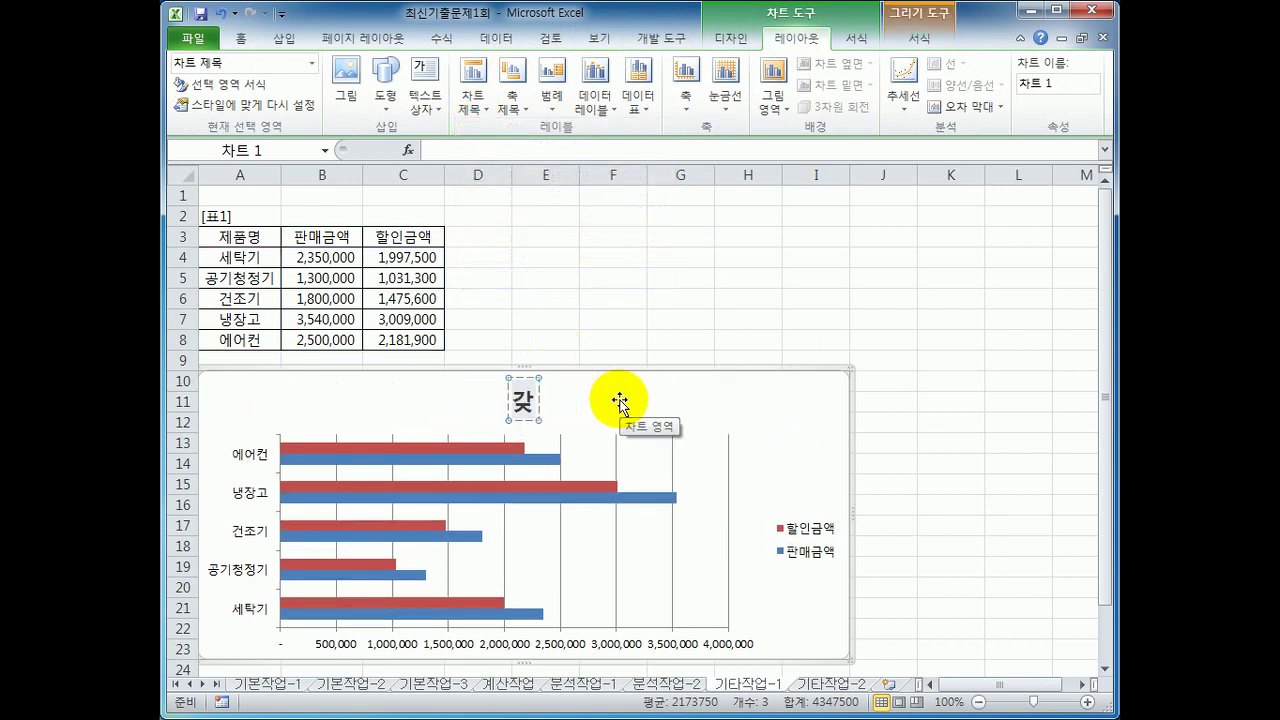
type(" 판")
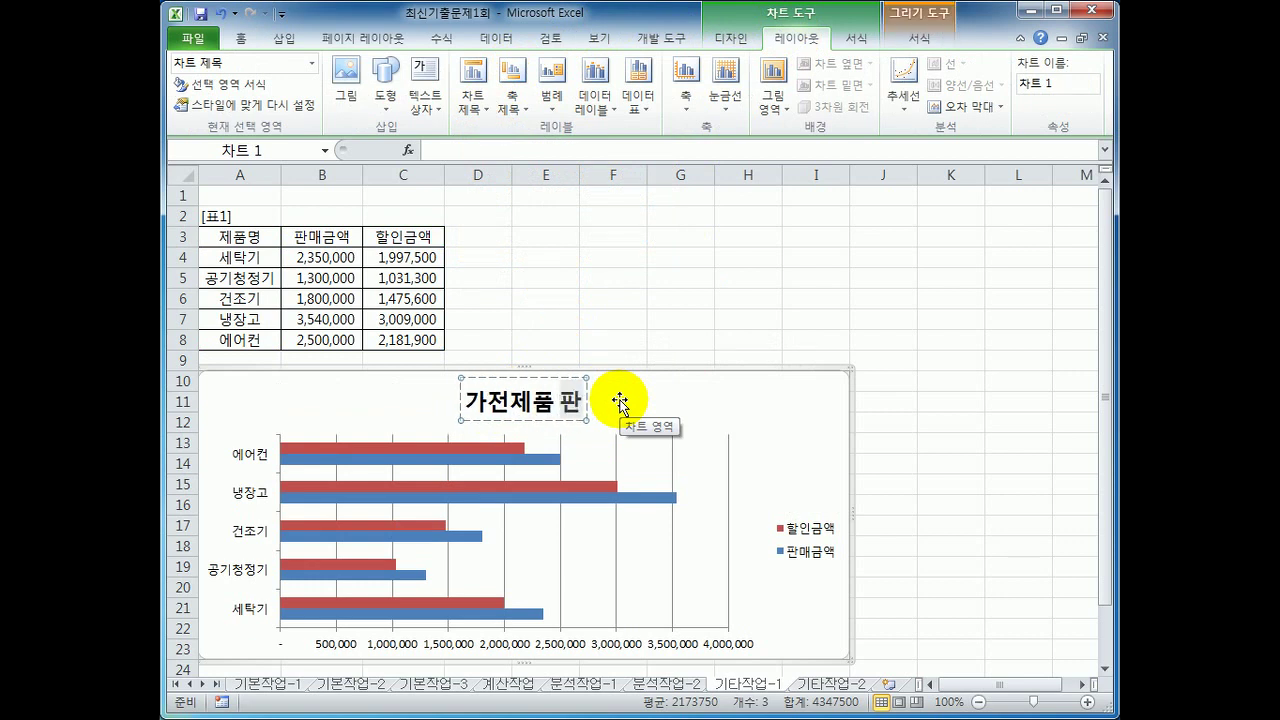
type("매 현화ㅇ")
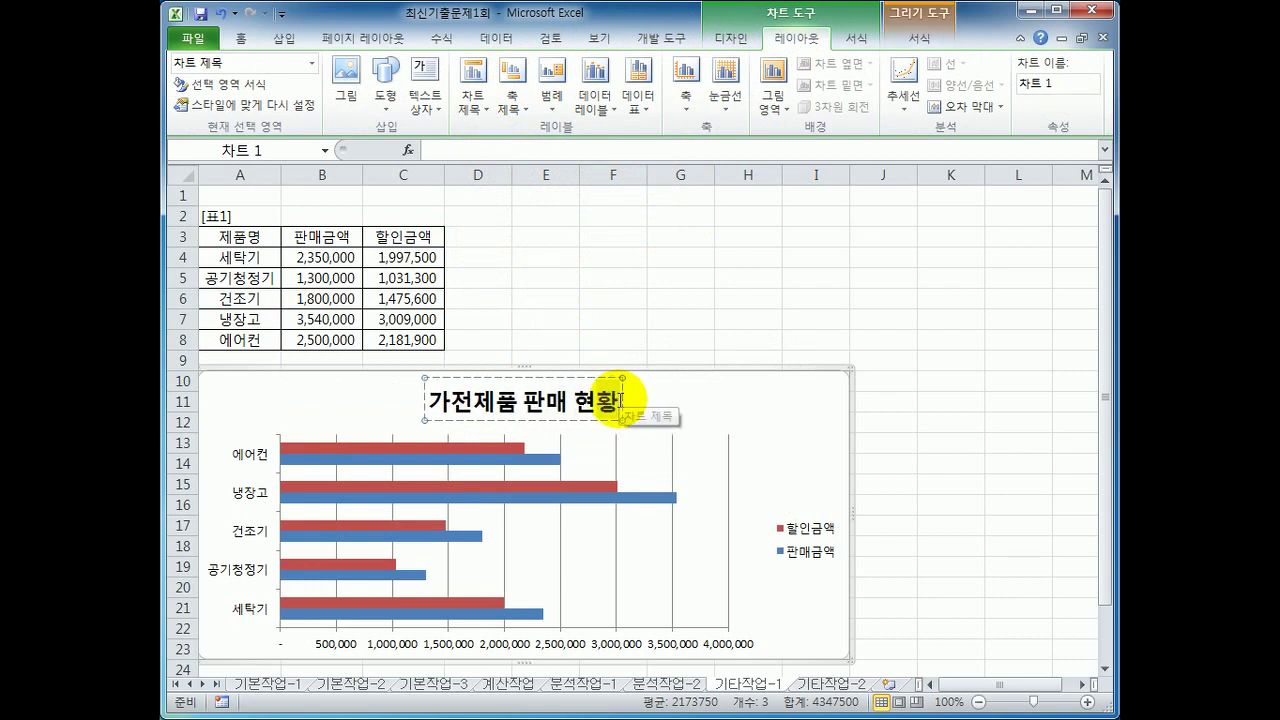
left_click(803, 434)
Add a horizontal axis title below the axis reading 금액.
left_click(511, 100)
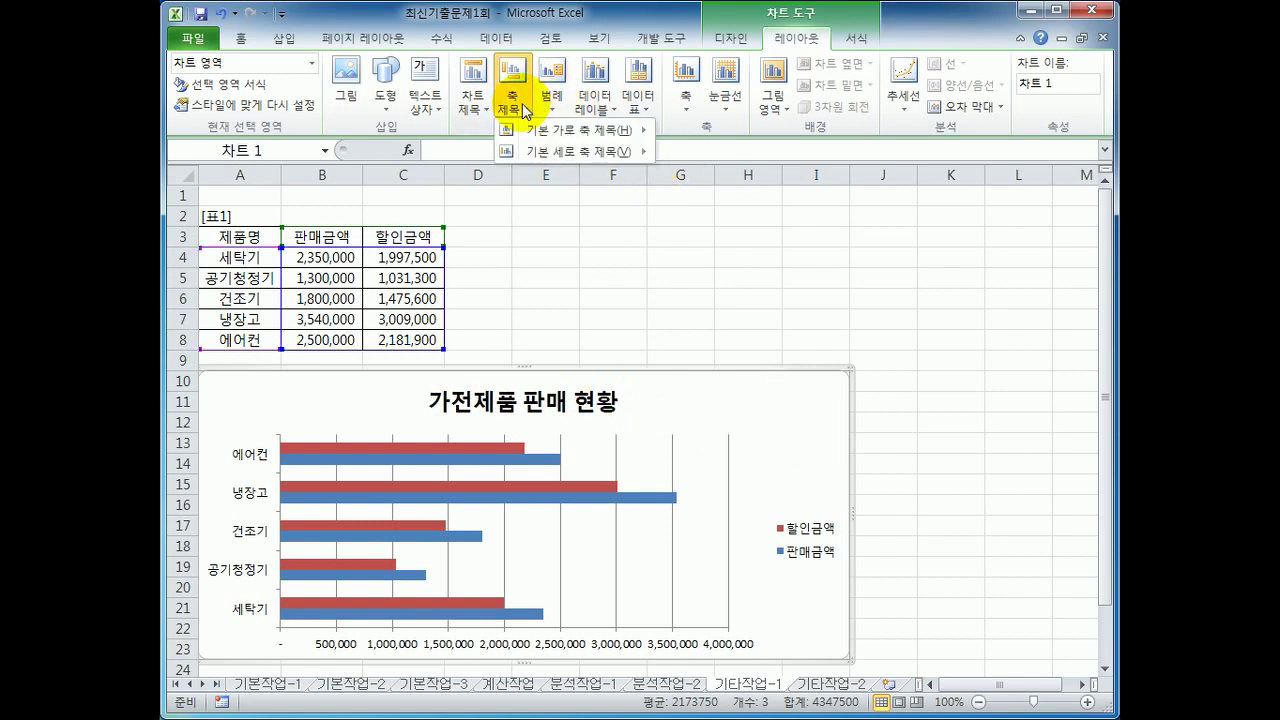
mouse_move(545, 140)
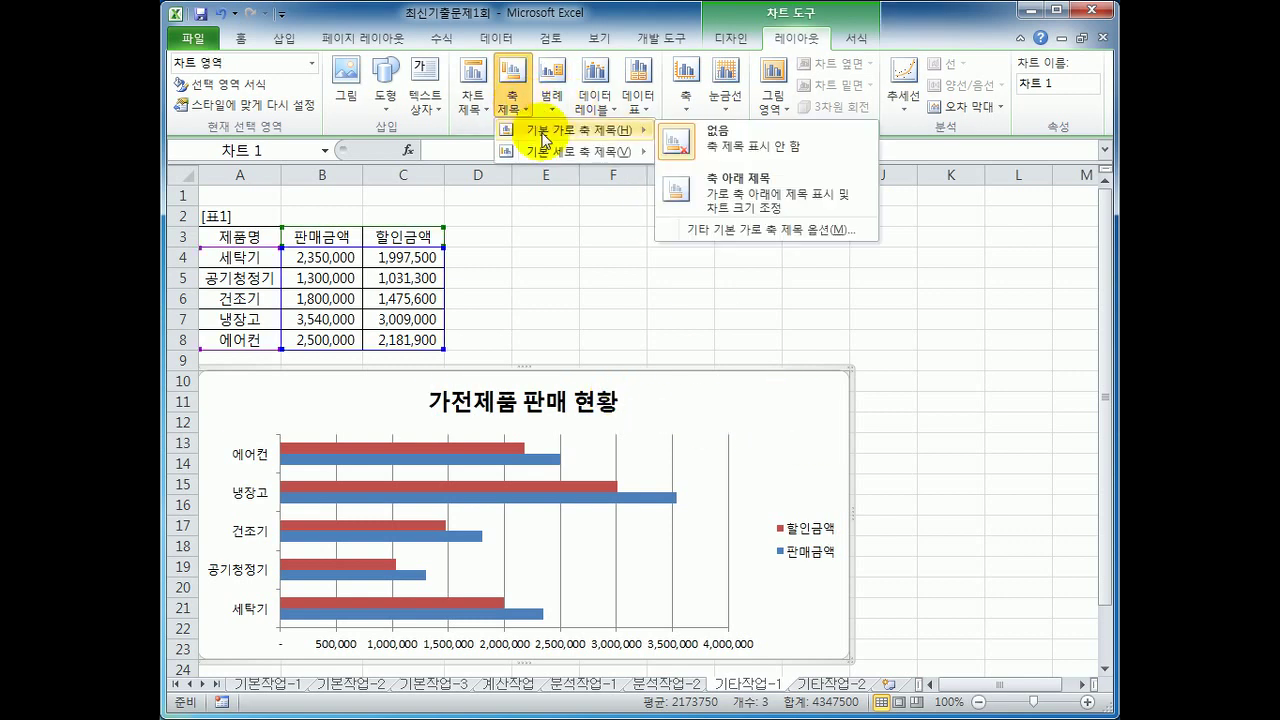
left_click(773, 197)
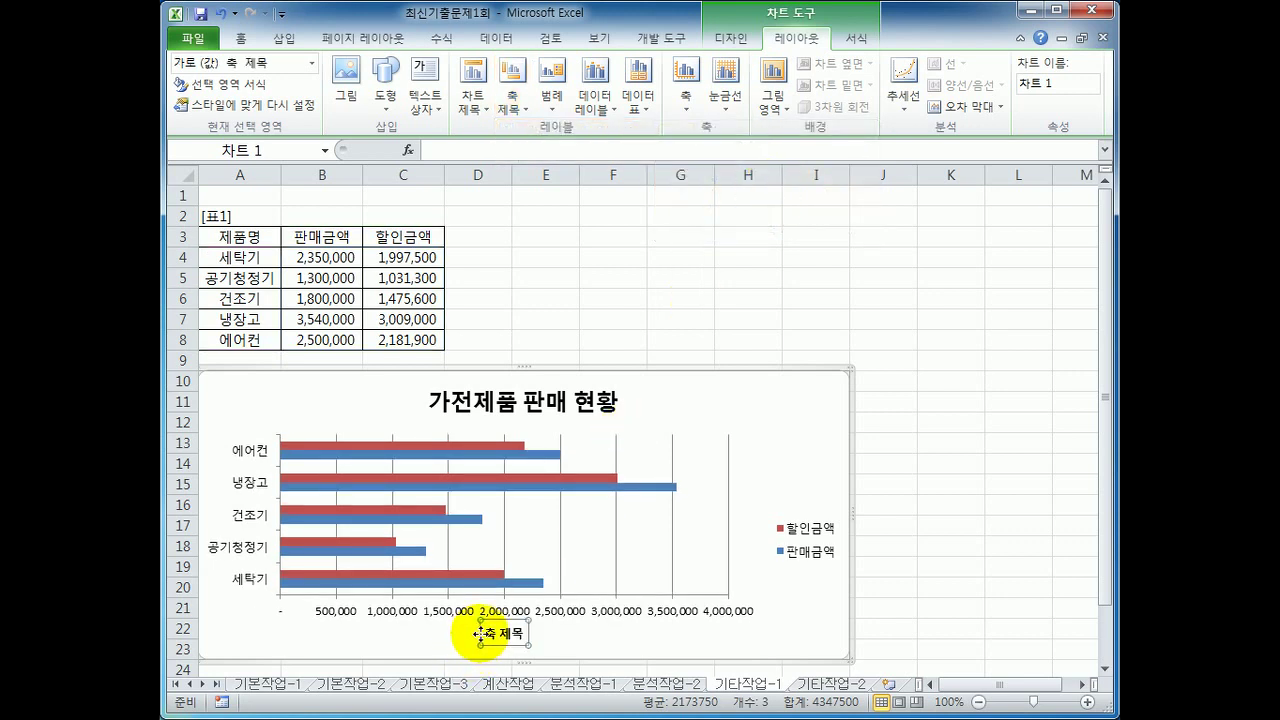
left_click_drag(490, 633, 522, 634)
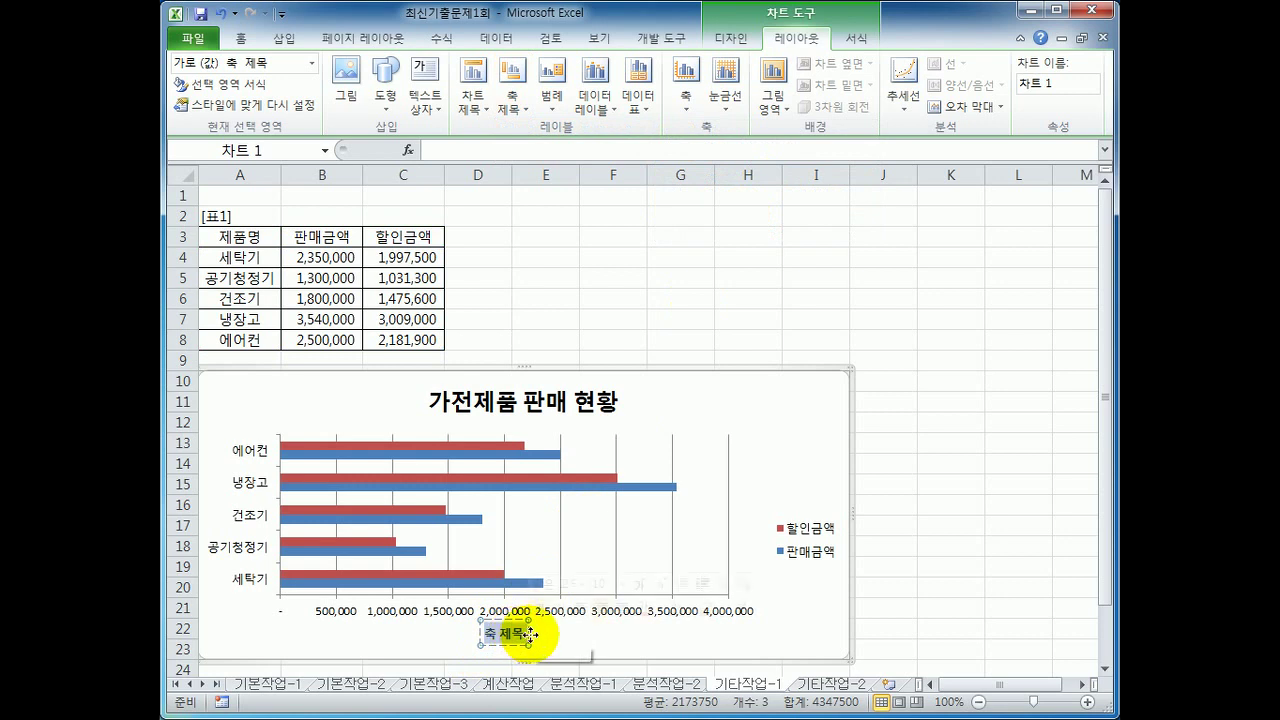
type("금액")
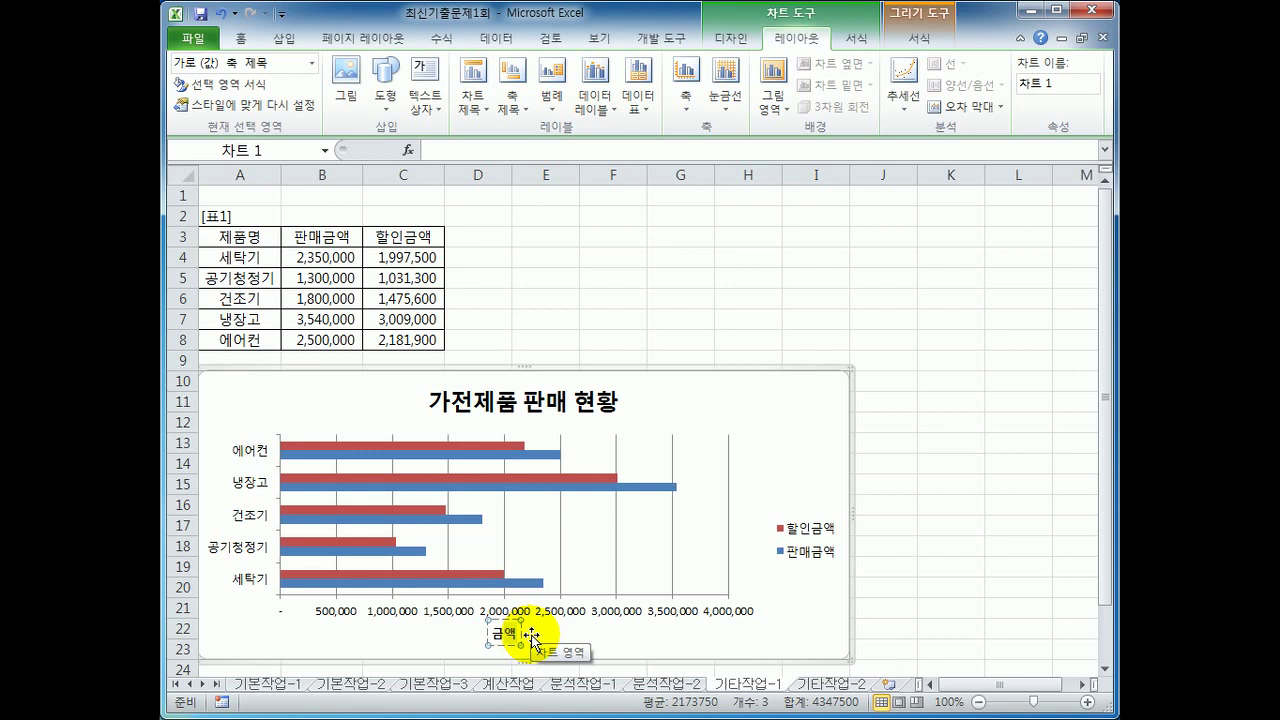
Add a vertical axis title with stacked vertical text (세로 제목) reading 제품명.
left_click(511, 108)
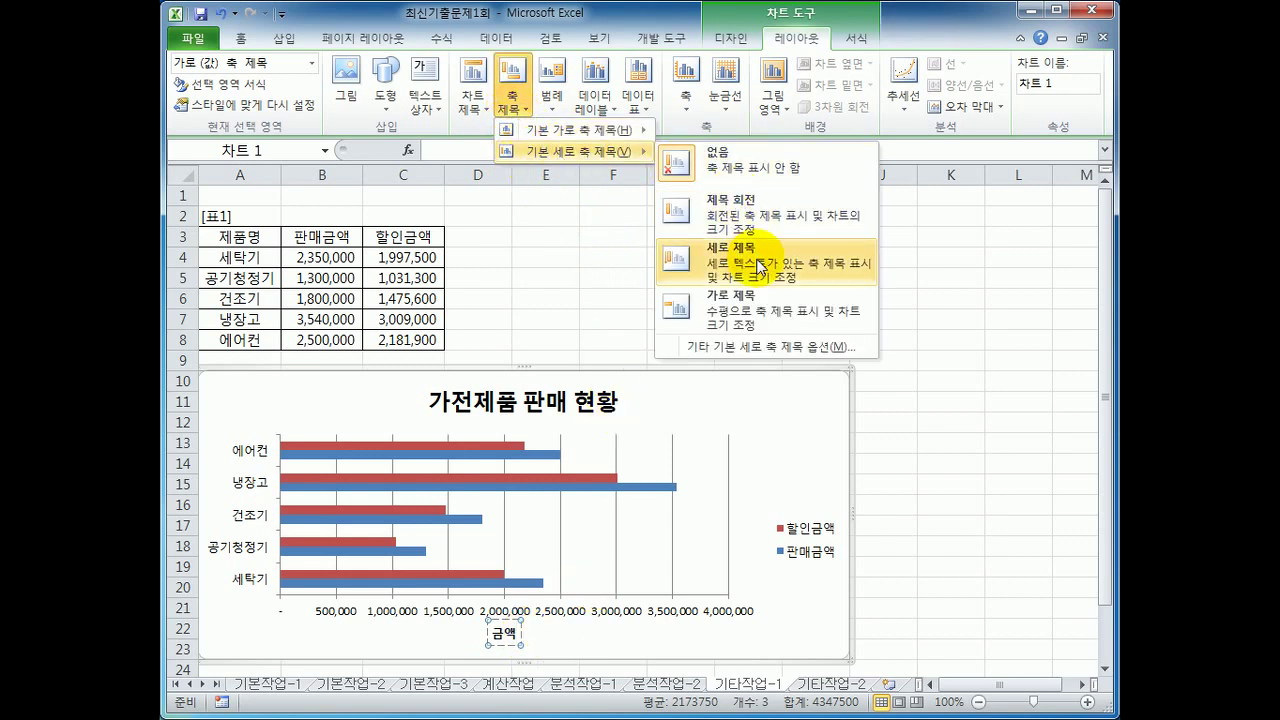
left_click(760, 266)
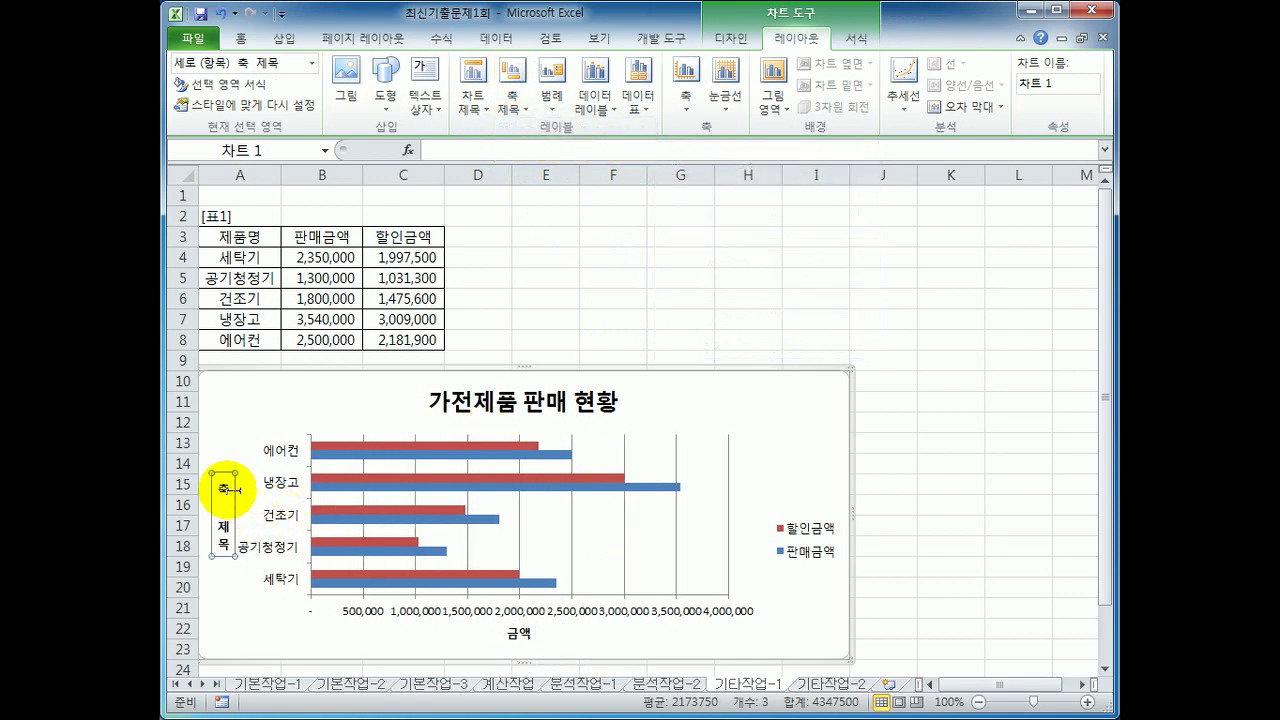
left_click_drag(230, 488, 222, 548)
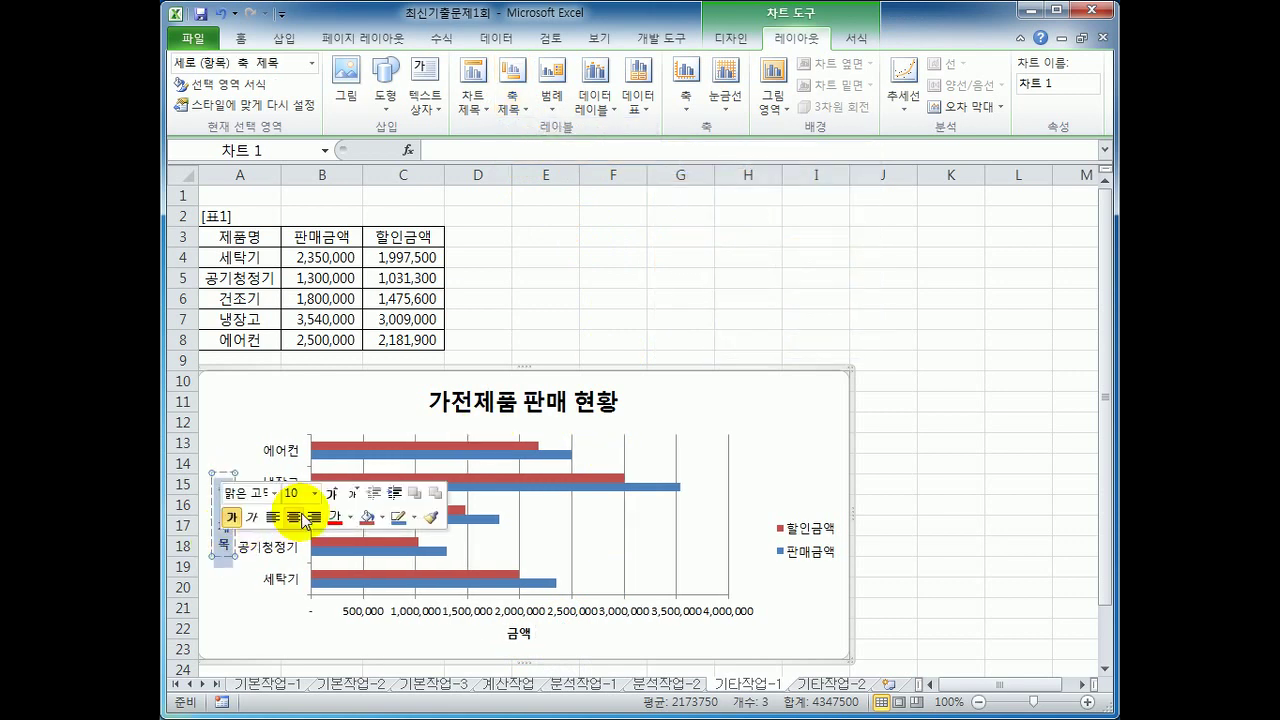
type("제품명")
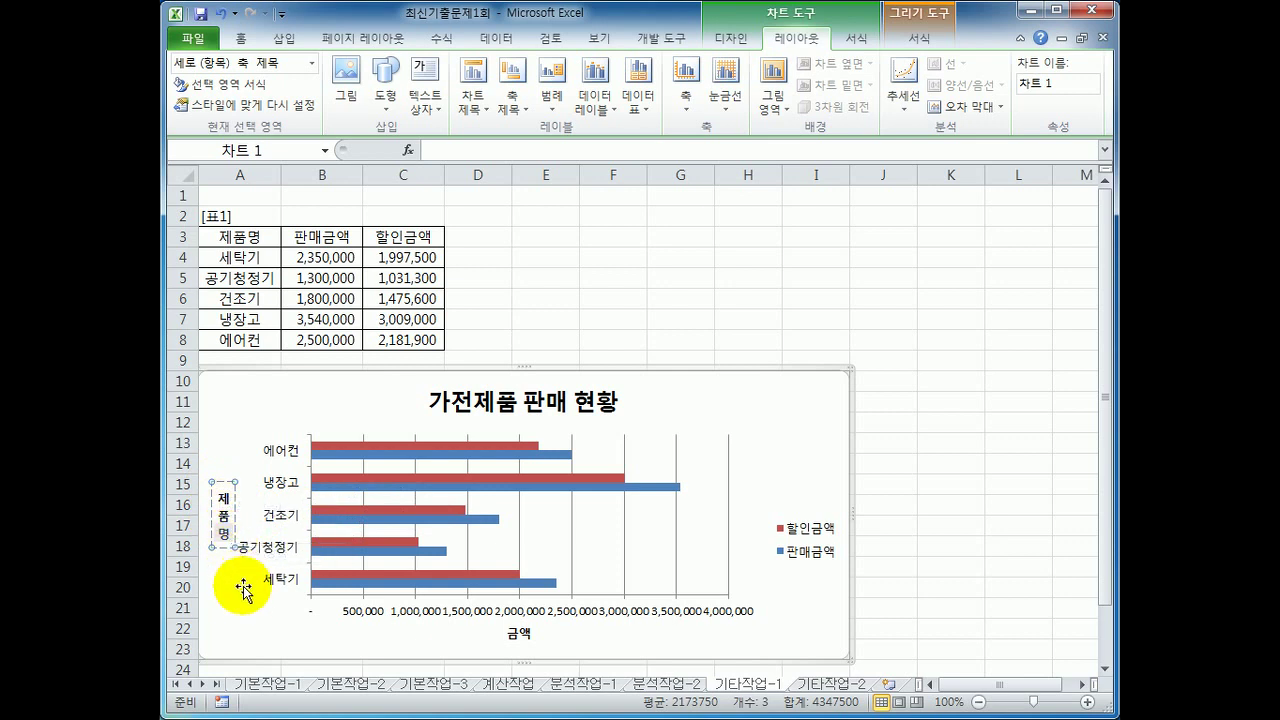
Place the legend below the chart's plot and apply the blue intense shape style from the last gallery row to it.
left_click(810, 551)
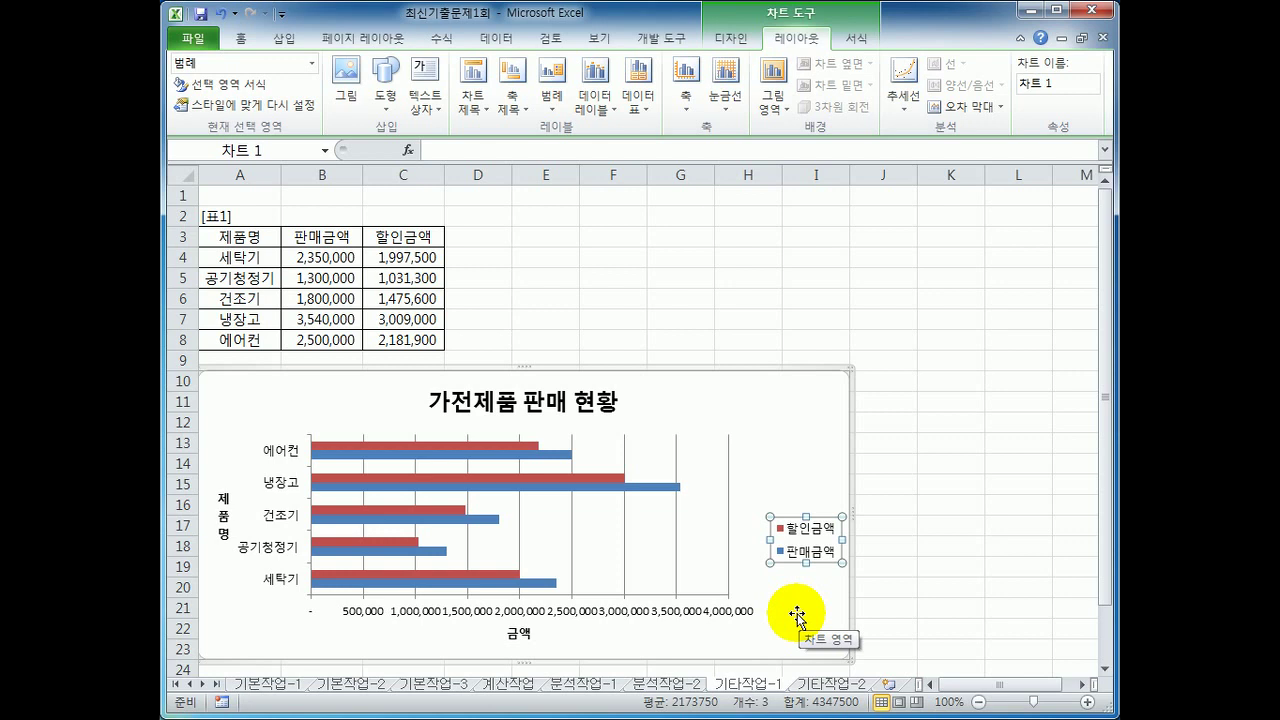
left_click(552, 108)
left_click(625, 330)
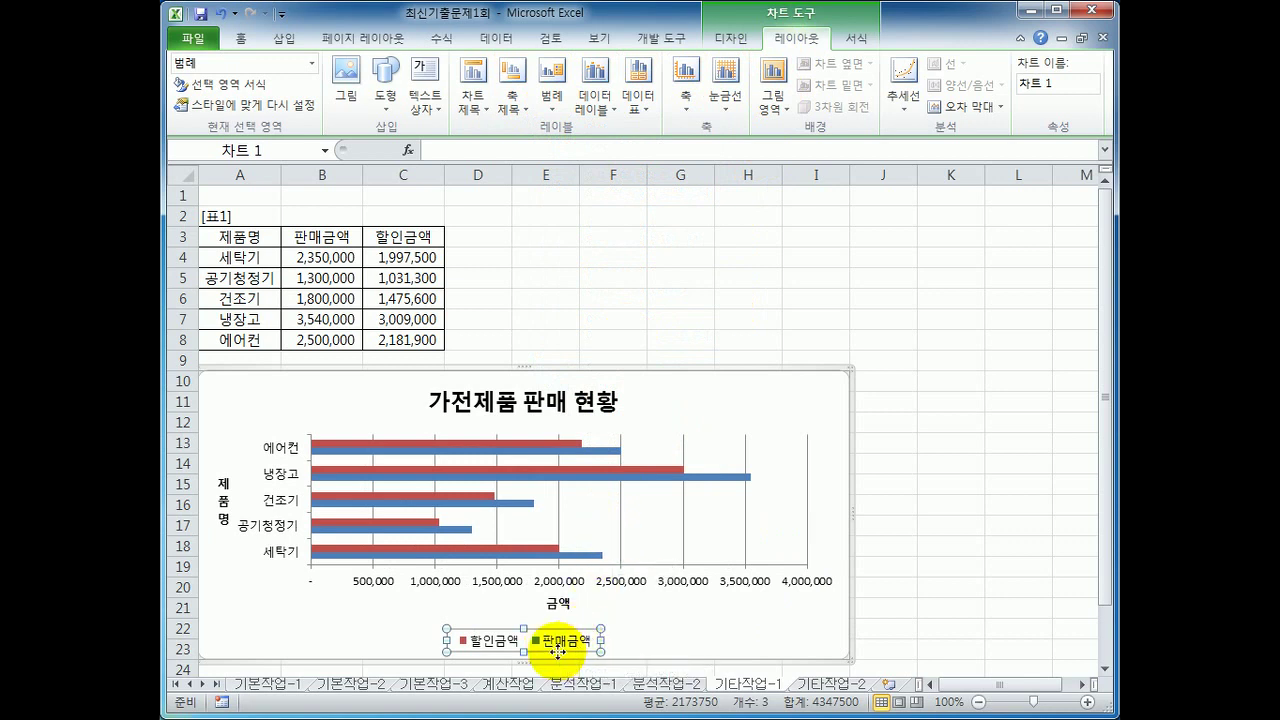
left_click(744, 46)
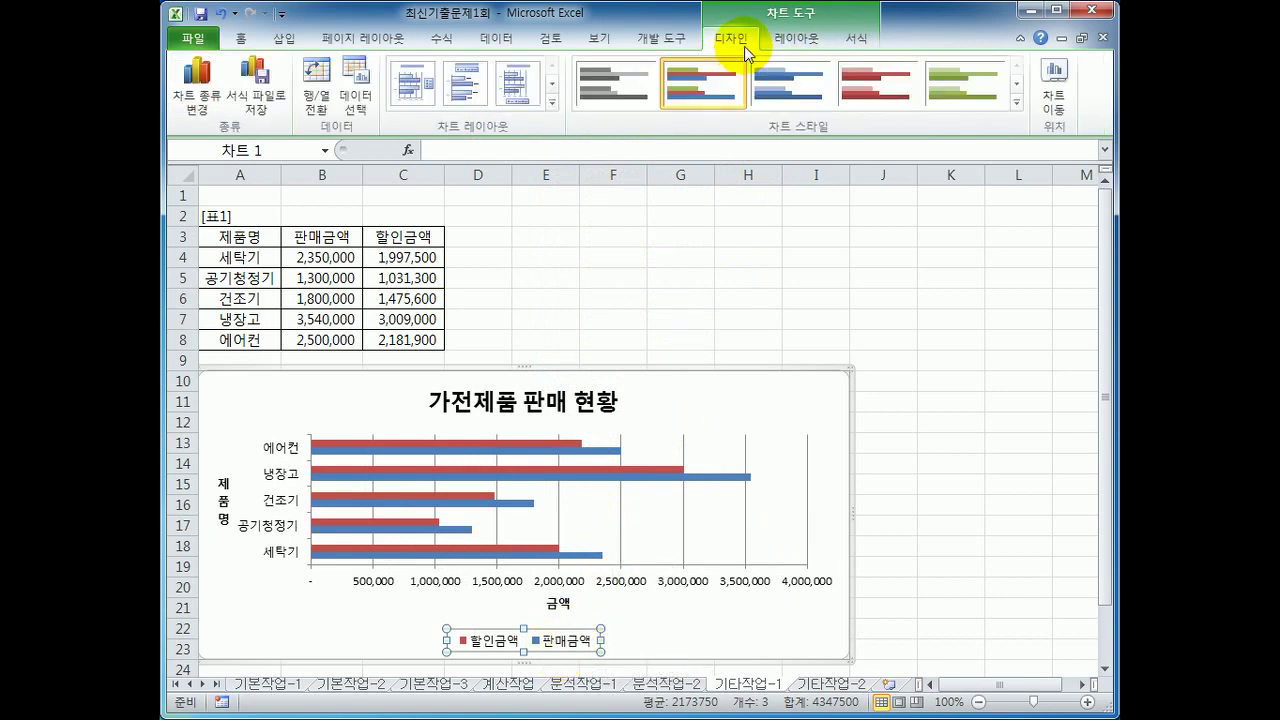
left_click(856, 40)
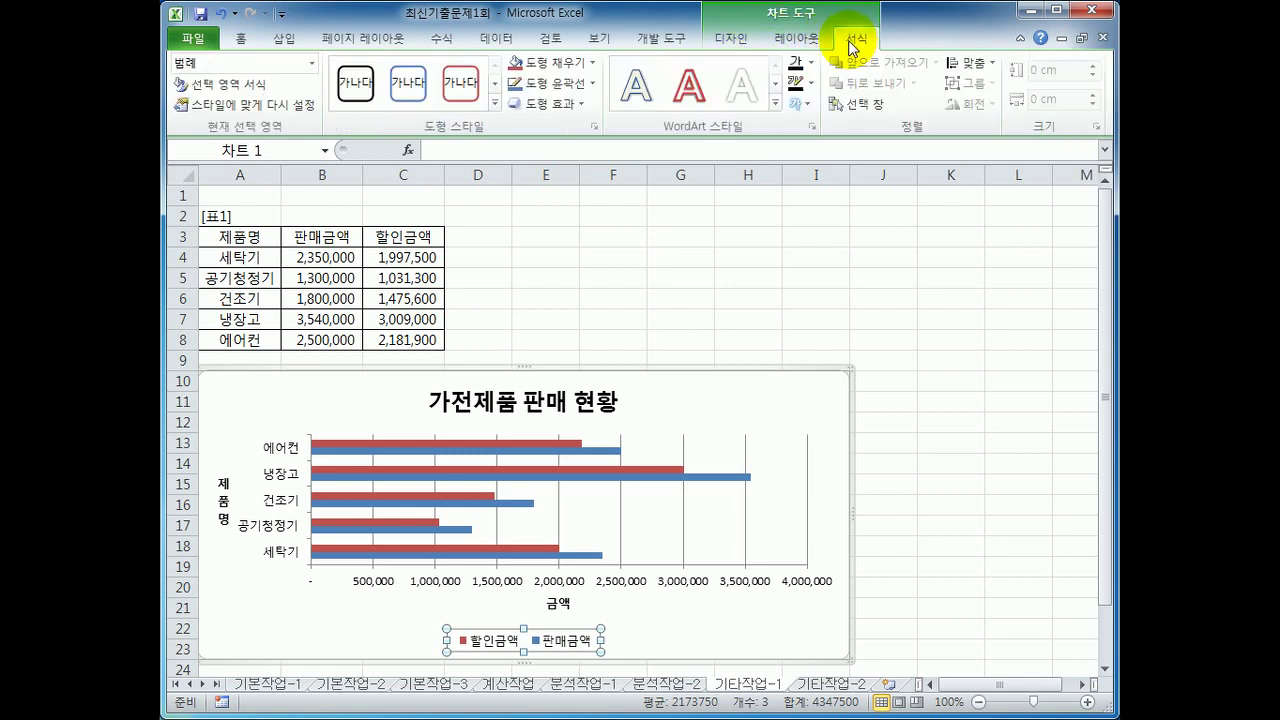
left_click(494, 103)
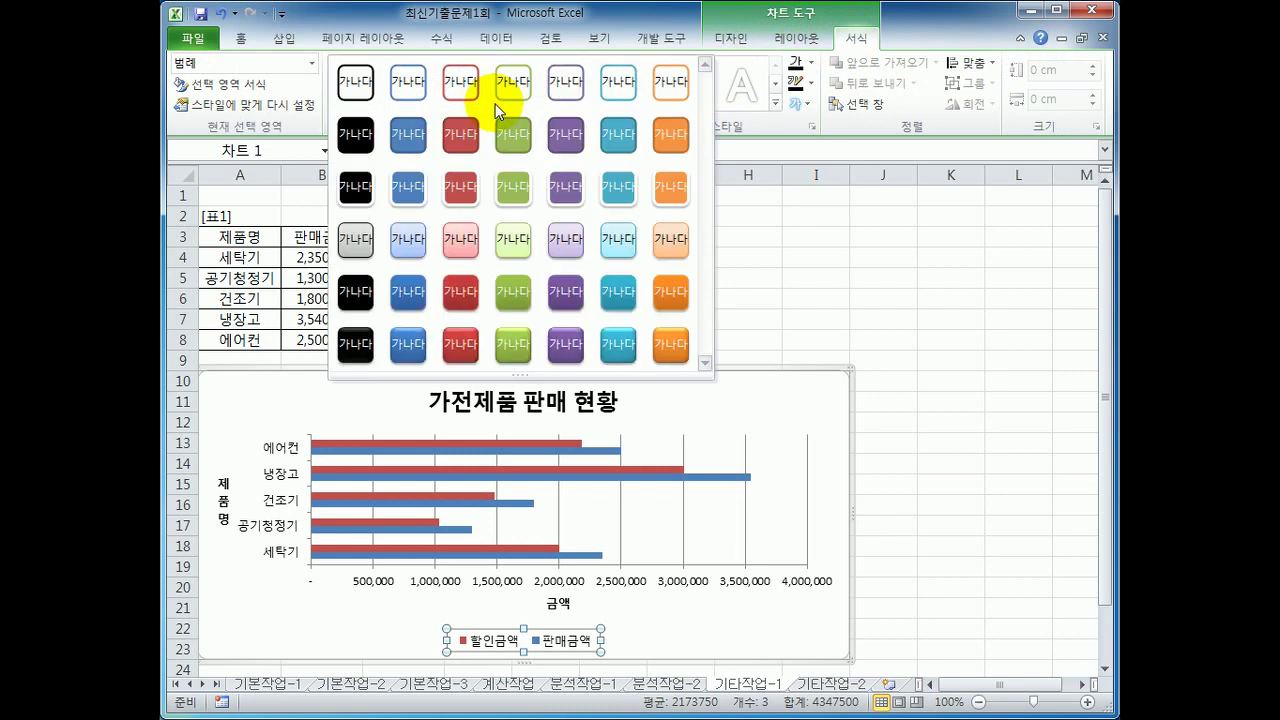
left_click(417, 345)
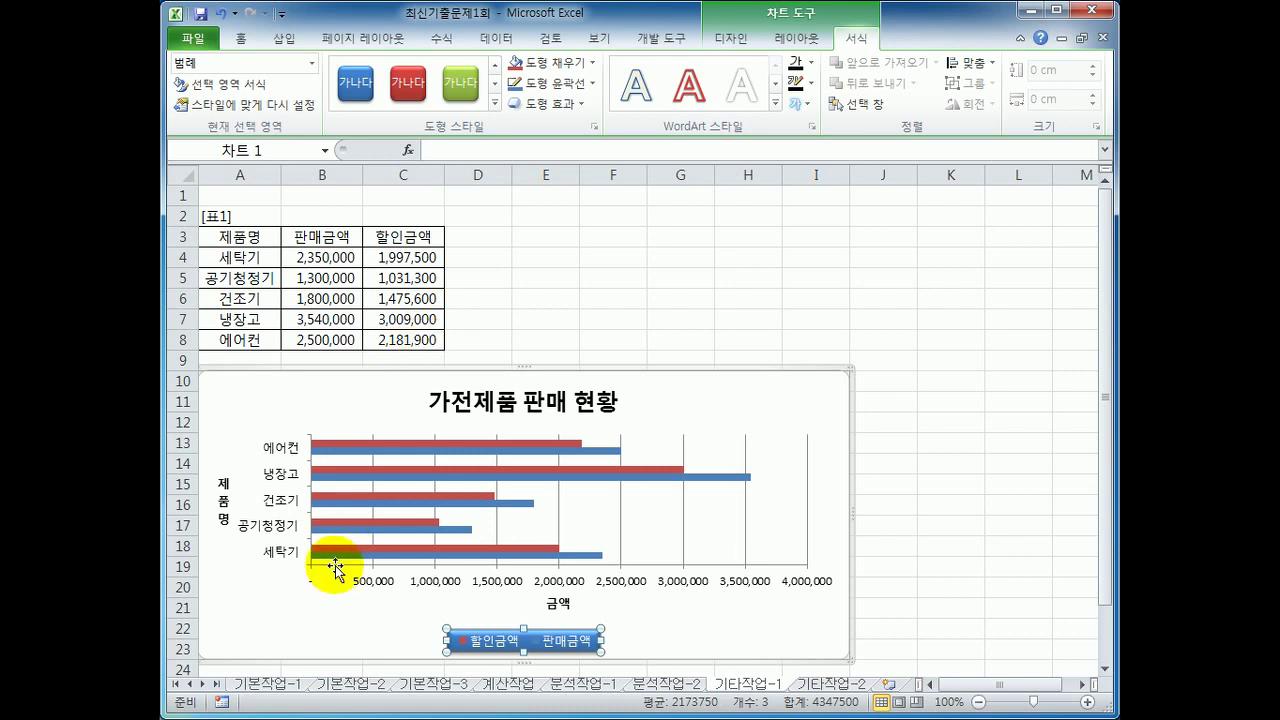
Fix the maximum of the chart's horizontal value axis at 4000000.
left_click(366, 589)
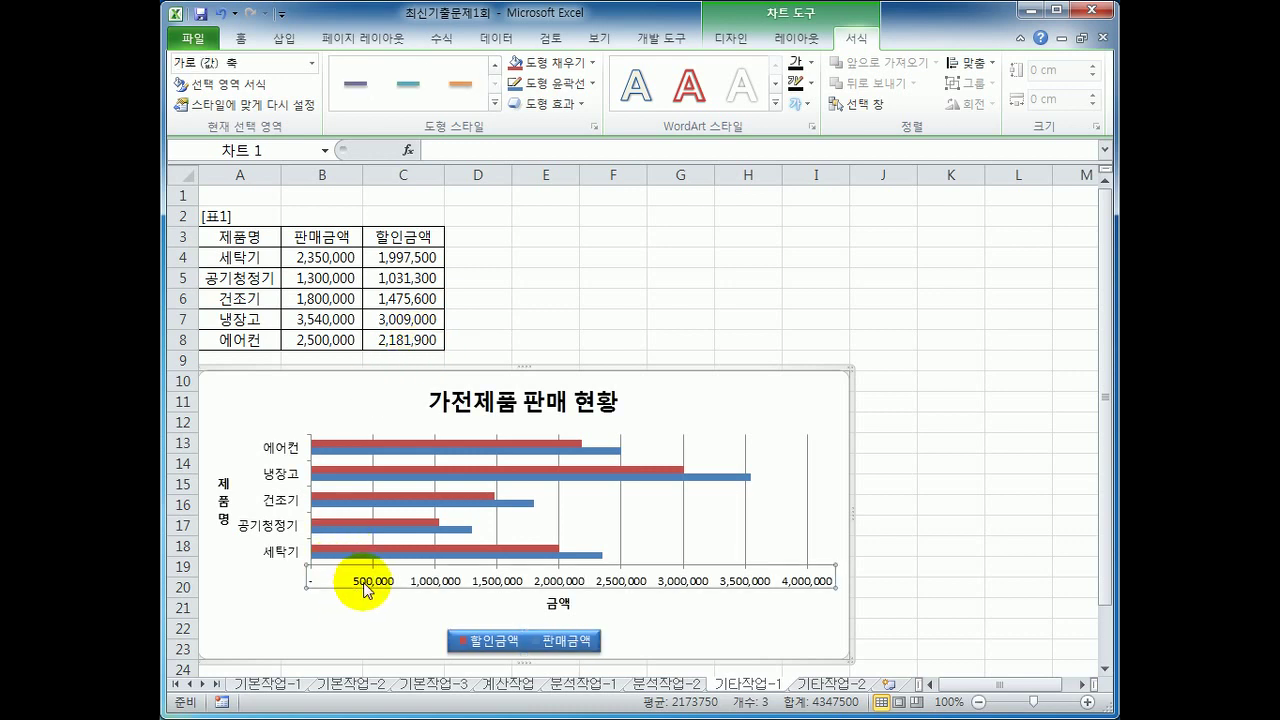
right_click(366, 588)
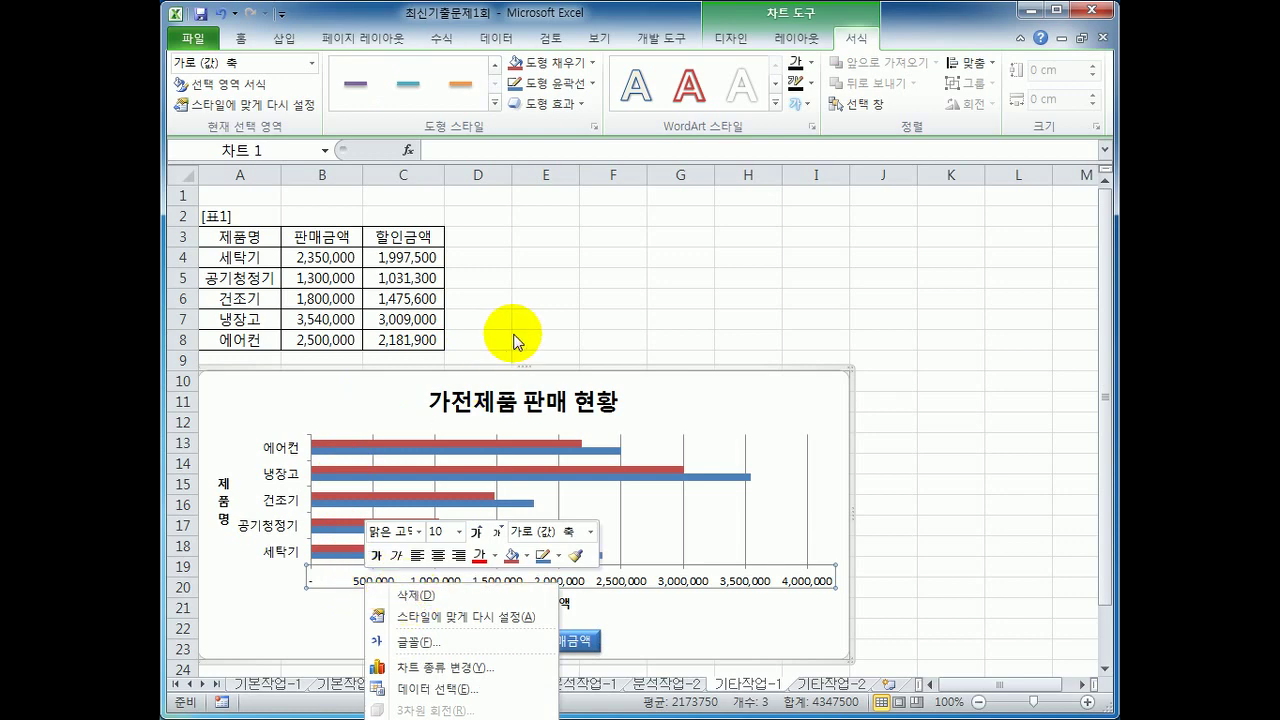
key("Escape")
scroll(537, 305, "down", 3)
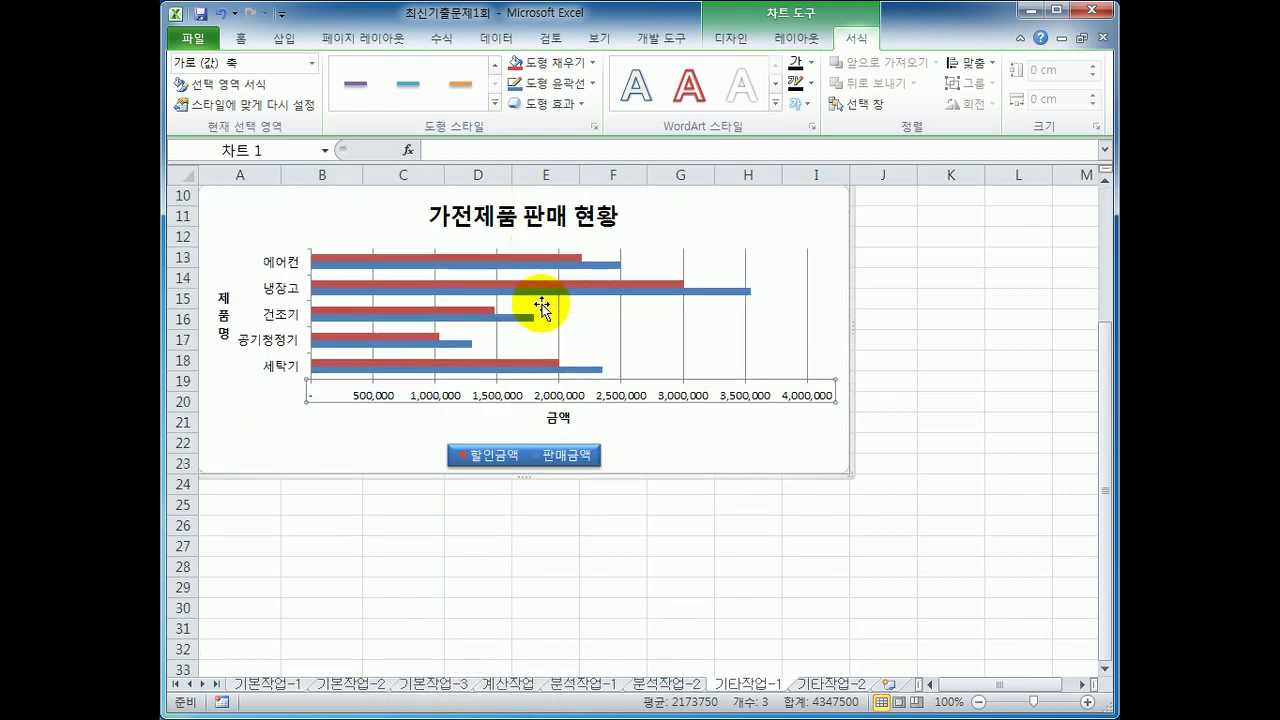
right_click(360, 405)
left_click(413, 590)
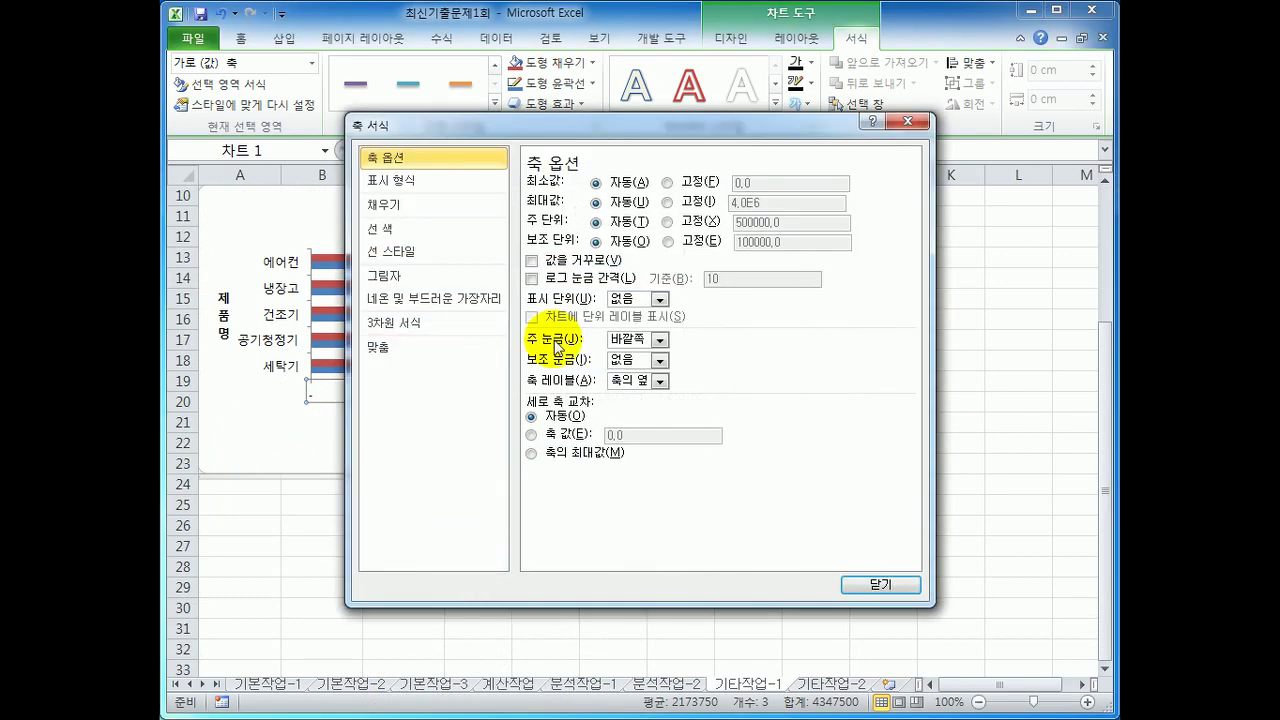
left_click(697, 201)
left_click(792, 204)
left_click(675, 201)
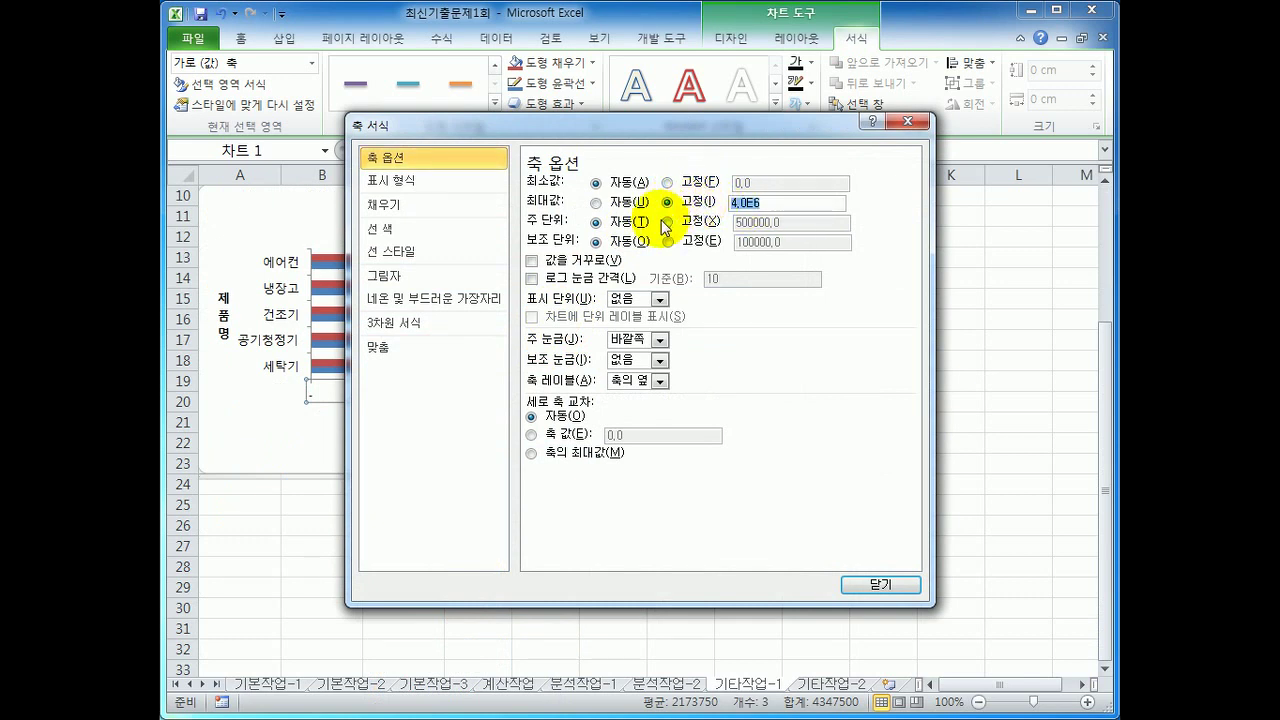
type("4000000")
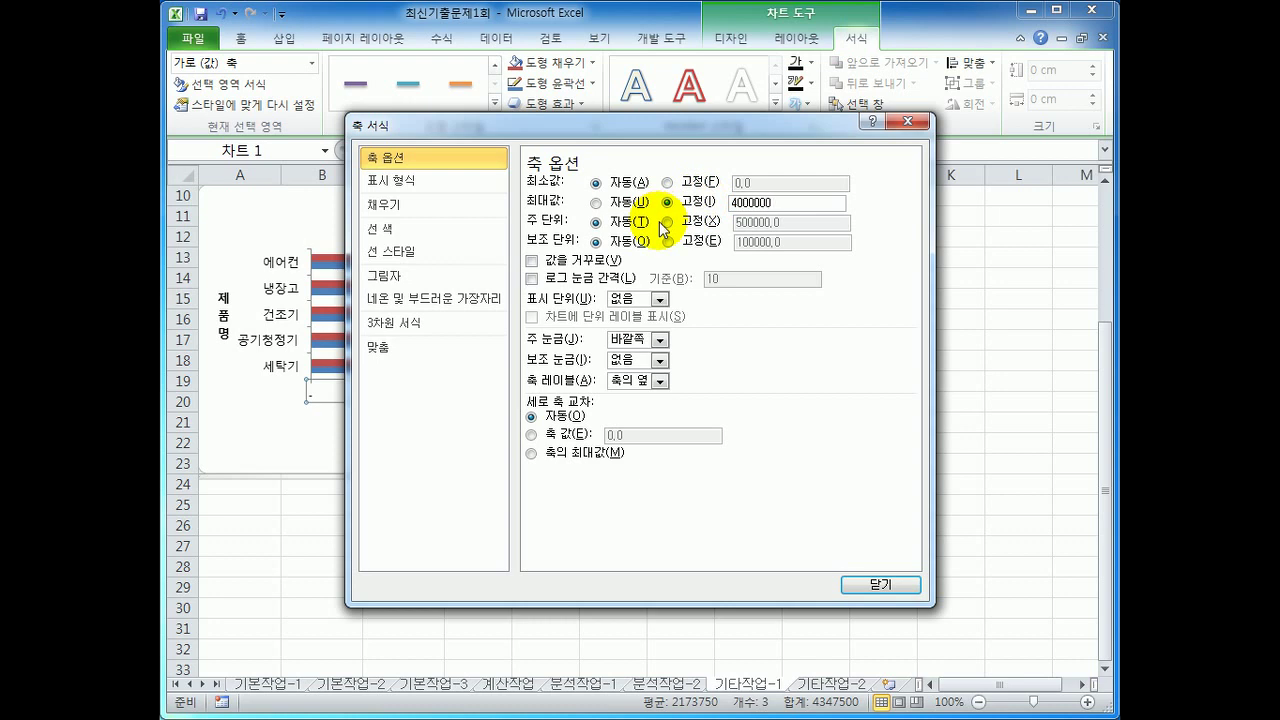
Fix the major unit of the horizontal value axis at 1000000.
left_click(667, 221)
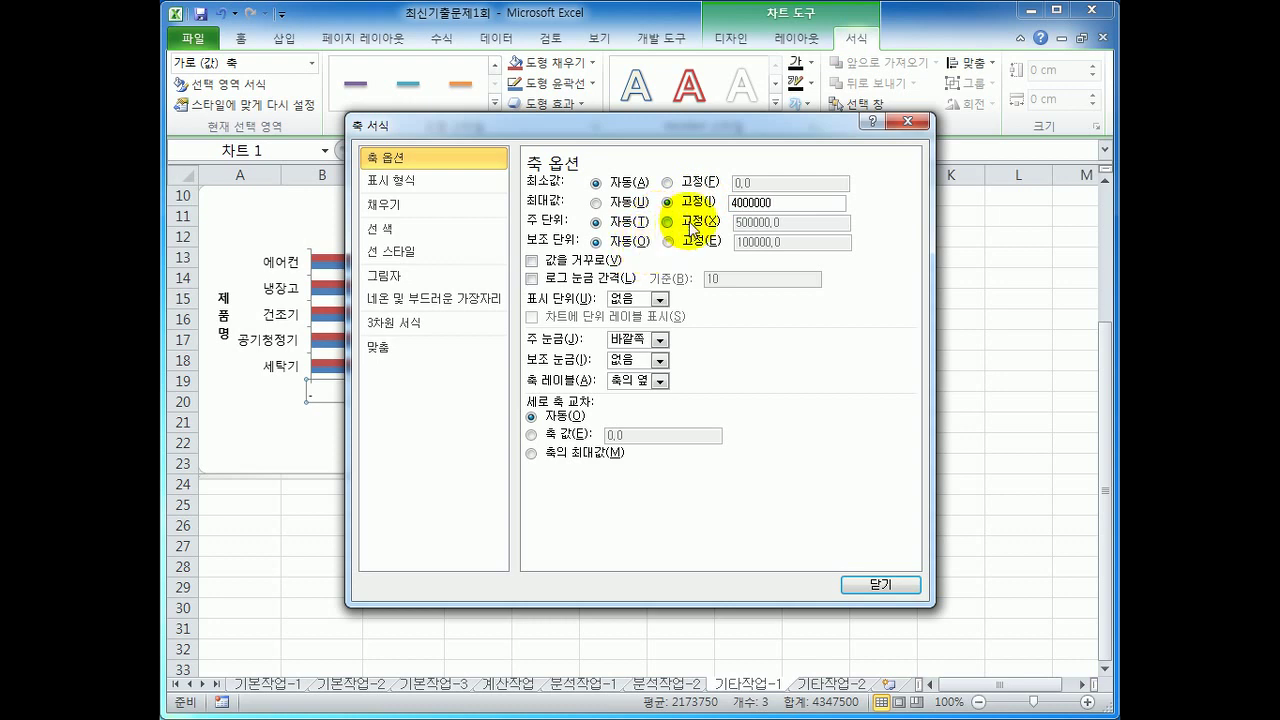
left_click(757, 201)
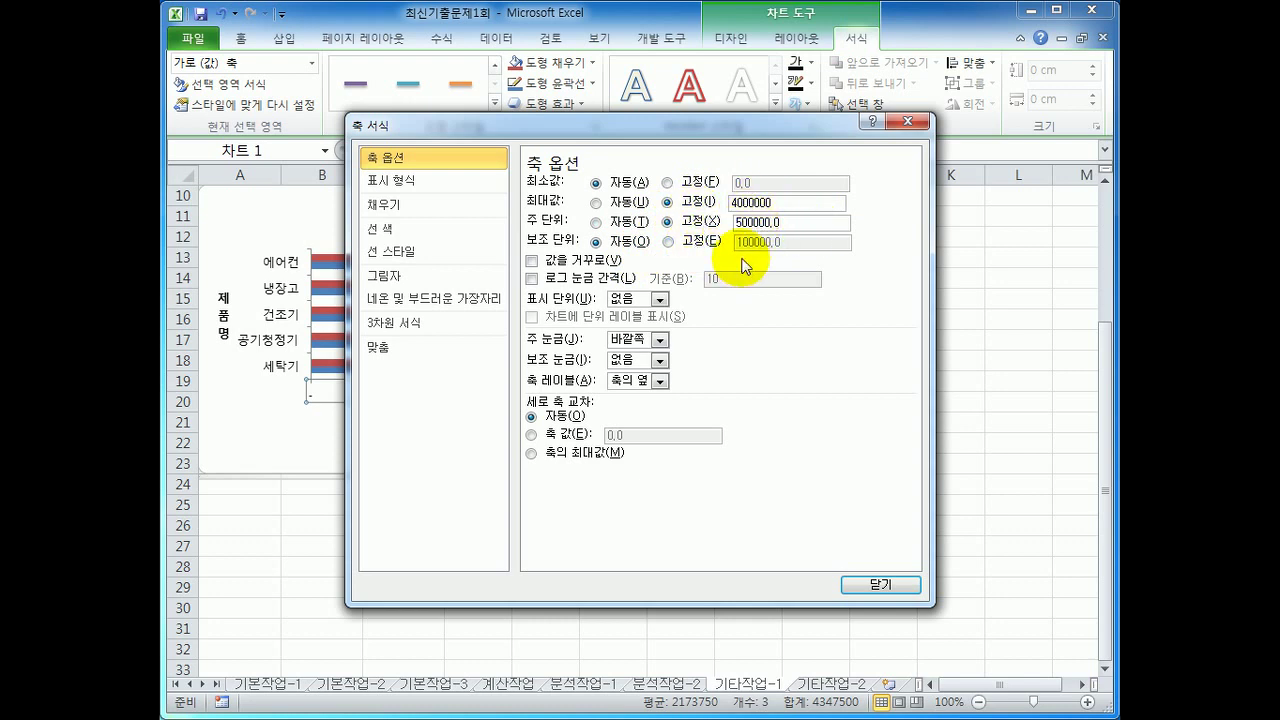
left_click(683, 229)
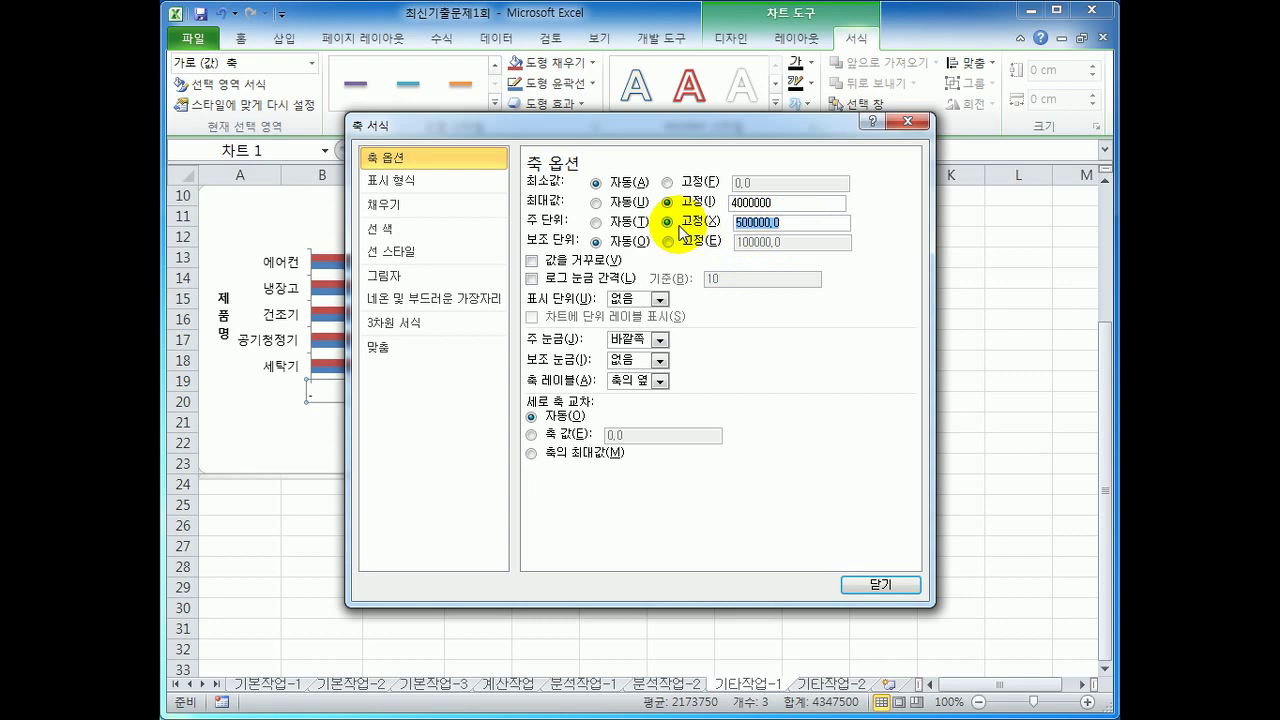
type("1")
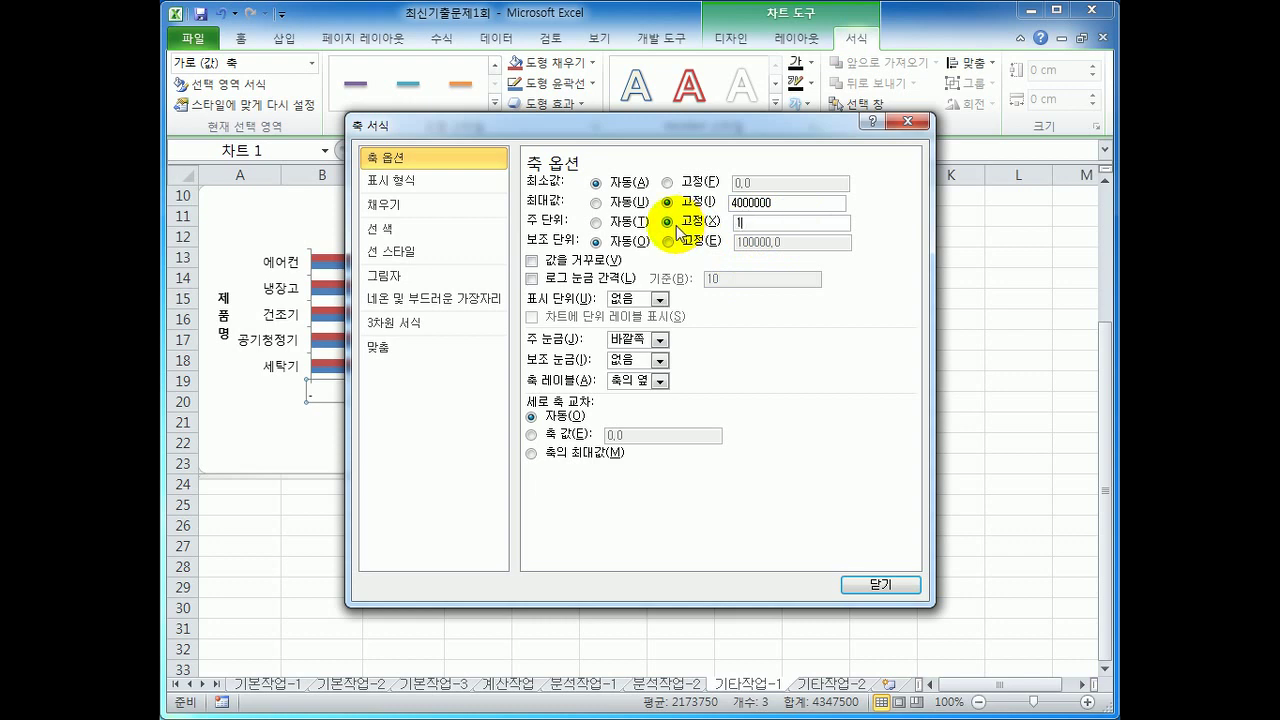
type("000000")
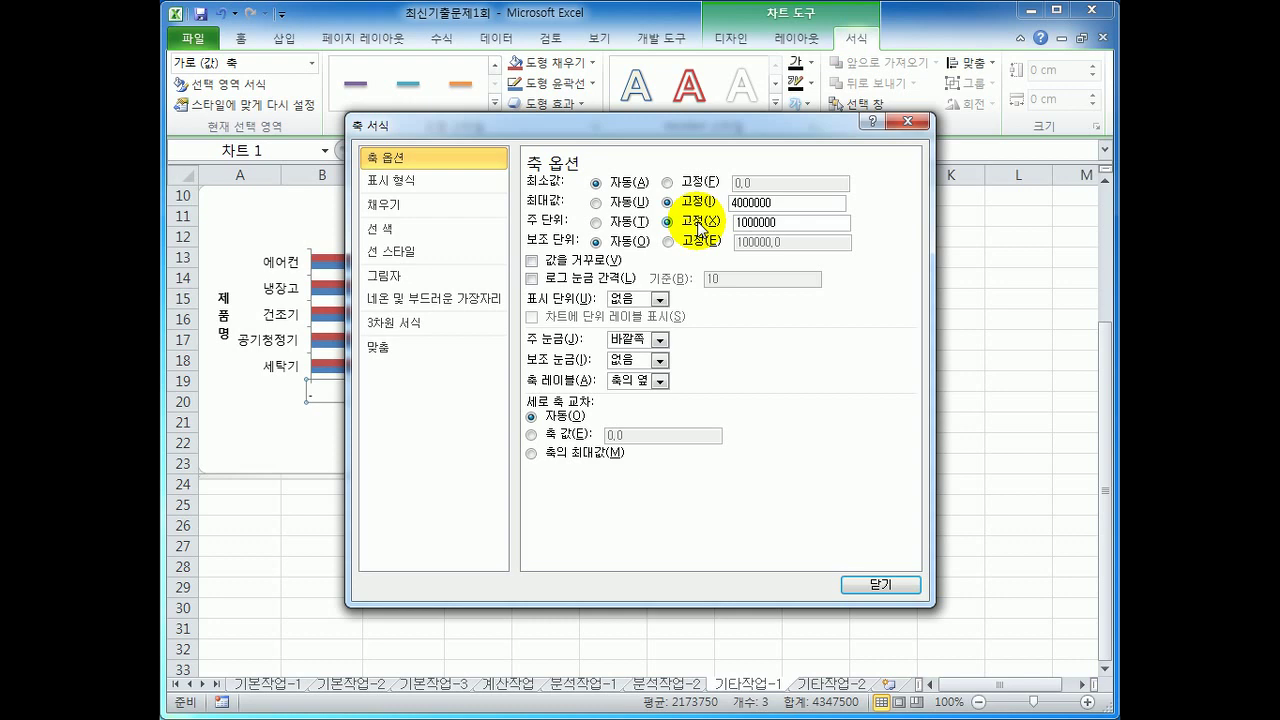
Reverse the value order (값을 거꾸로) of the horizontal value axis and finish the axis formatting.
left_click(608, 264)
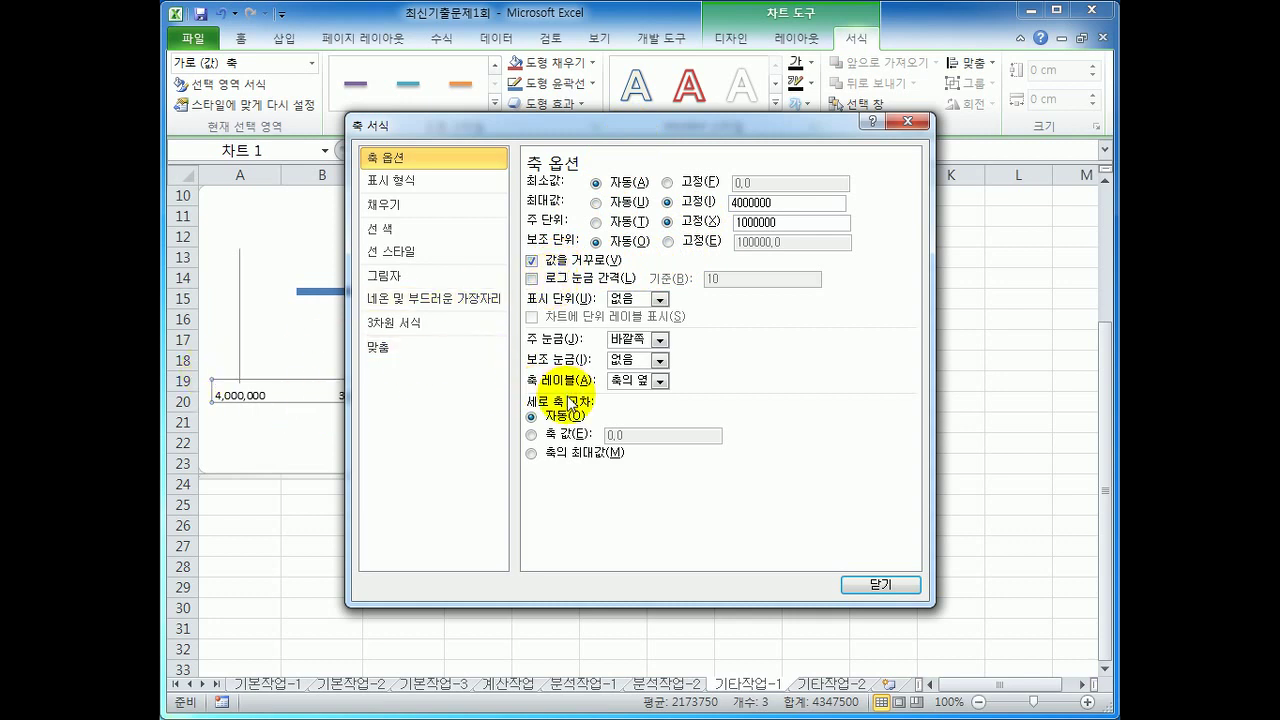
left_click(861, 586)
left_click(905, 580)
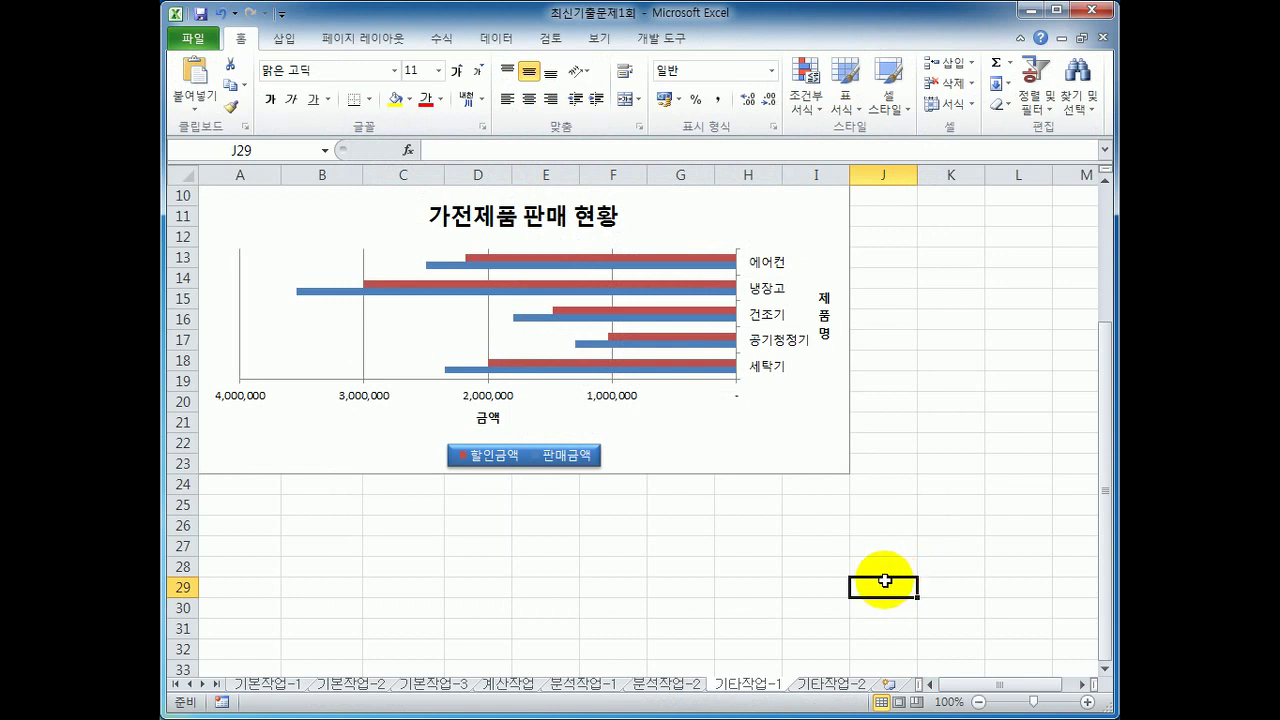
Add data labels at the outside end (바깥쪽 끝에) of the 판매금액 series bars.
left_click(471, 266)
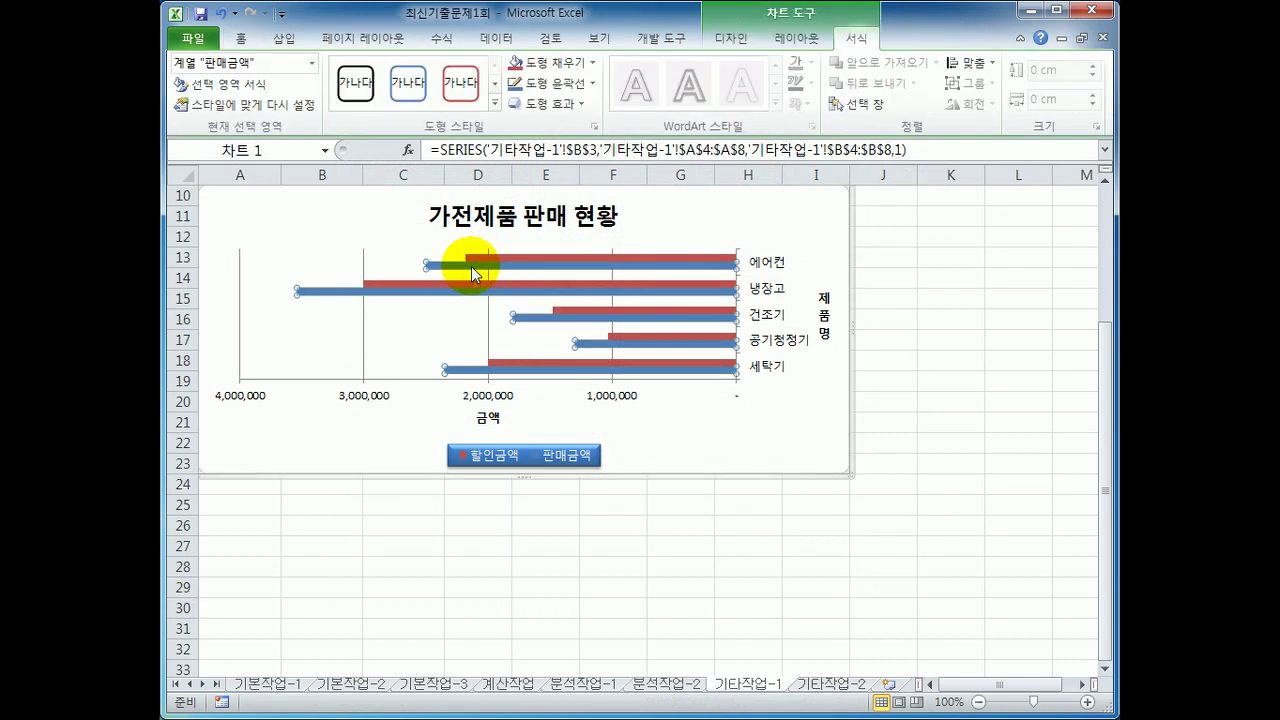
left_click(788, 42)
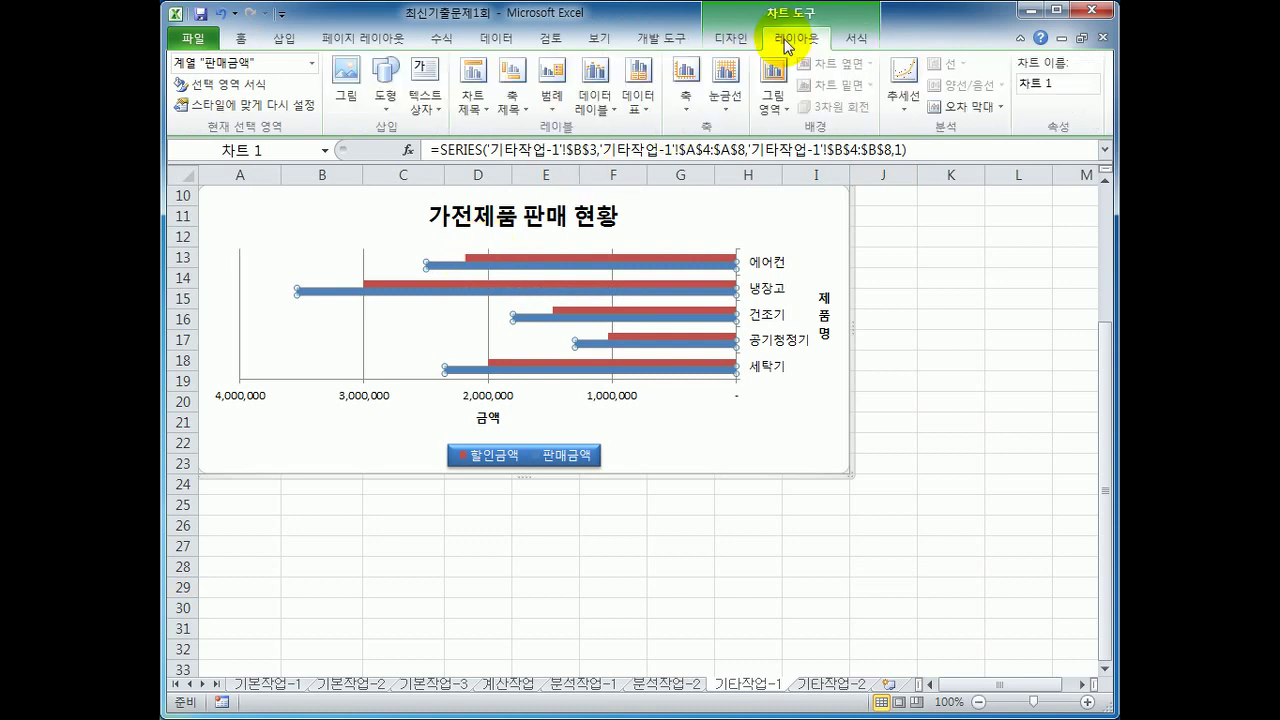
left_click(587, 108)
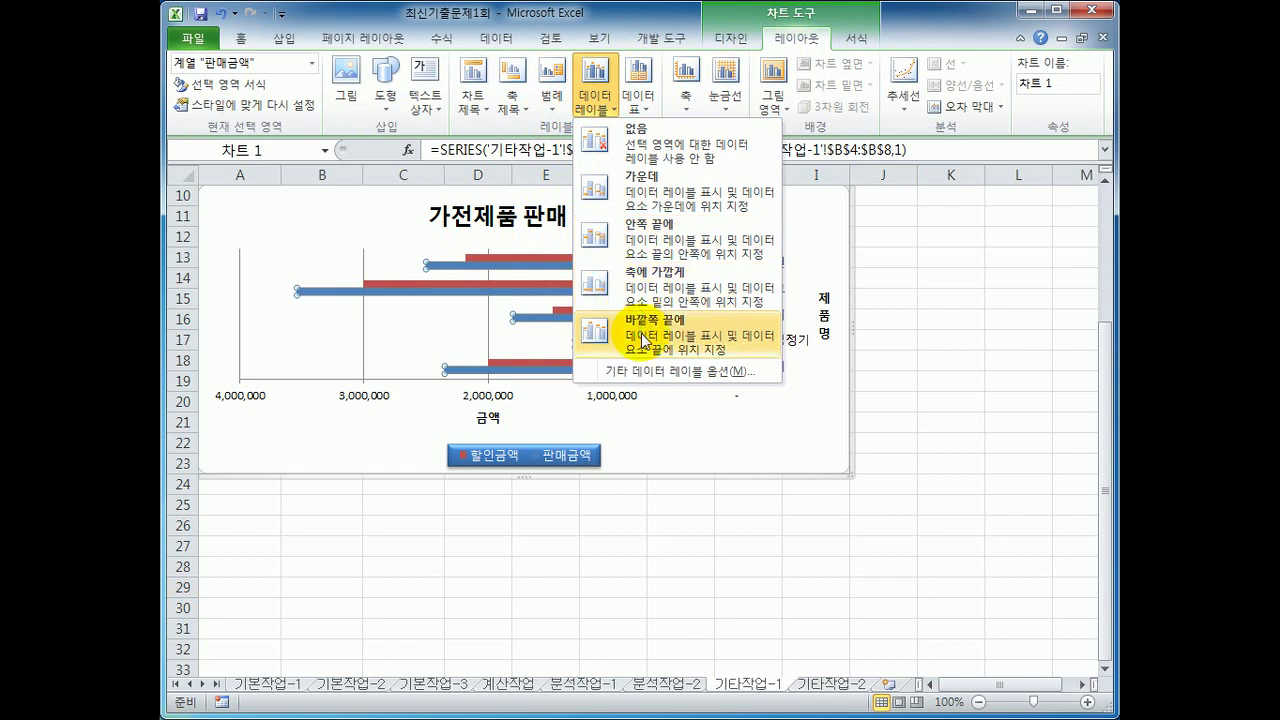
left_click(641, 338)
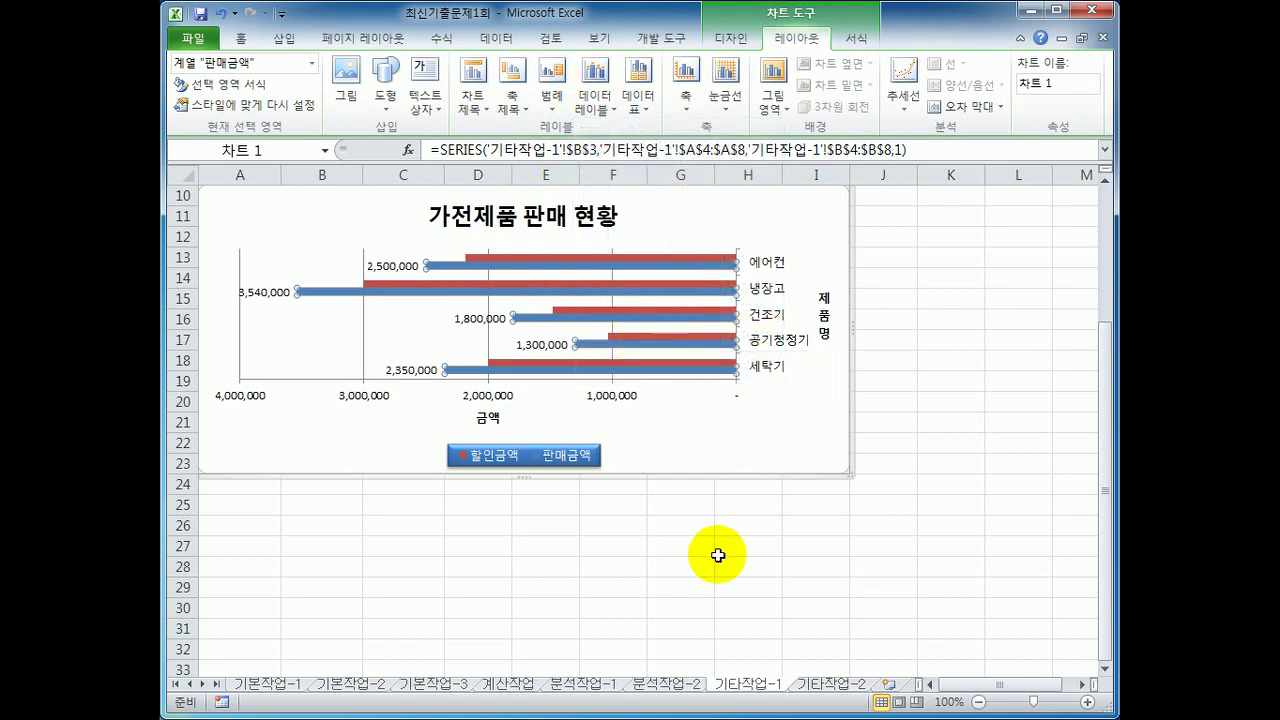
left_click(712, 586)
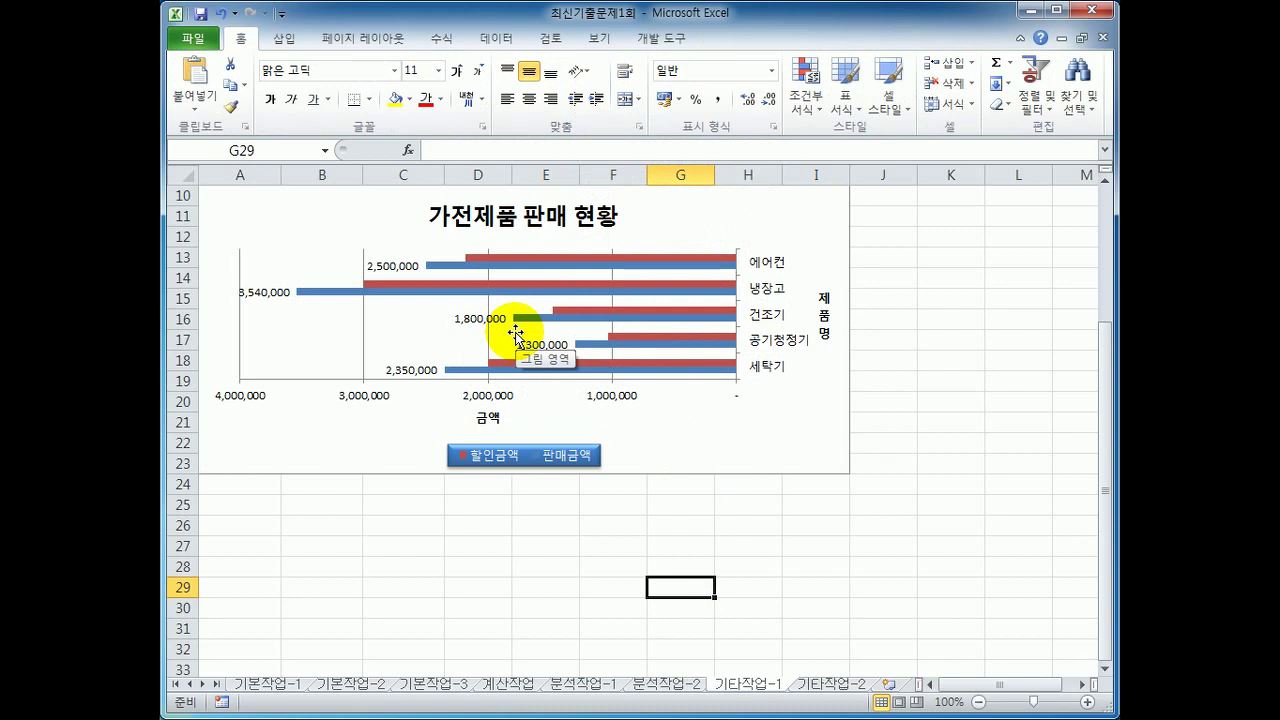
Switch to the 기타작업-2 sheet and test the 판매내역입력 button.
left_click(826, 684)
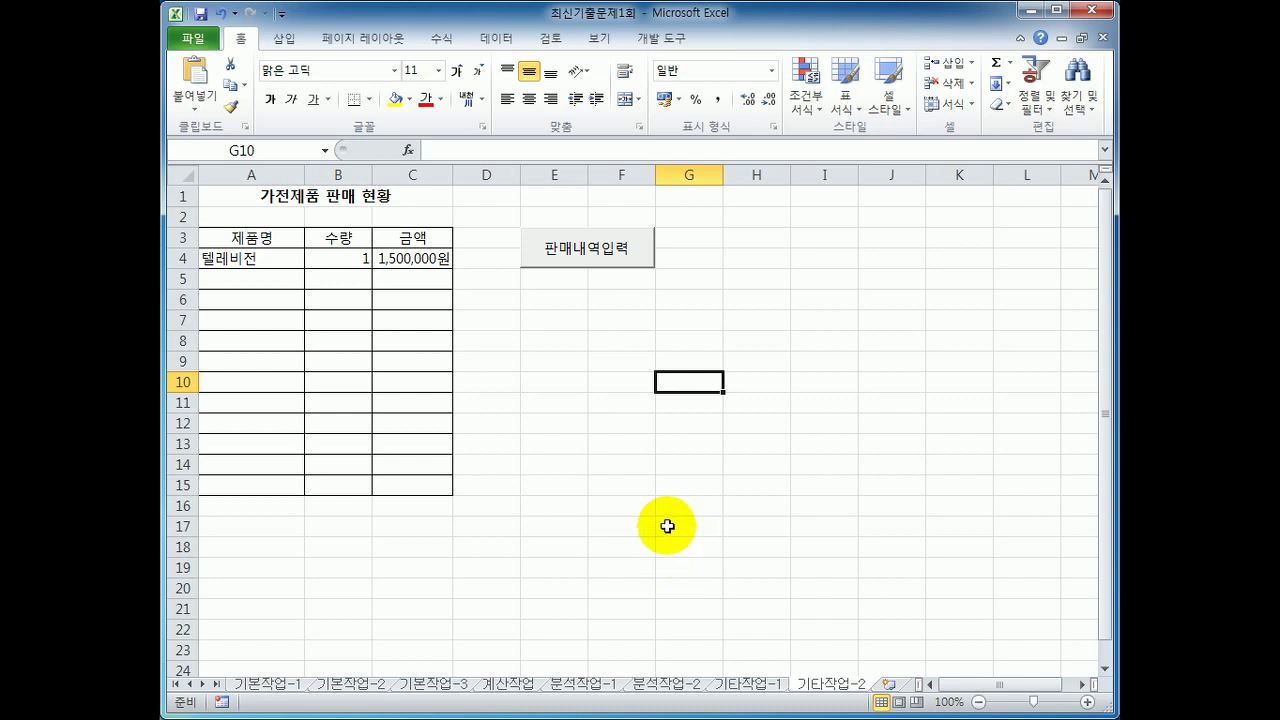
left_click(670, 485)
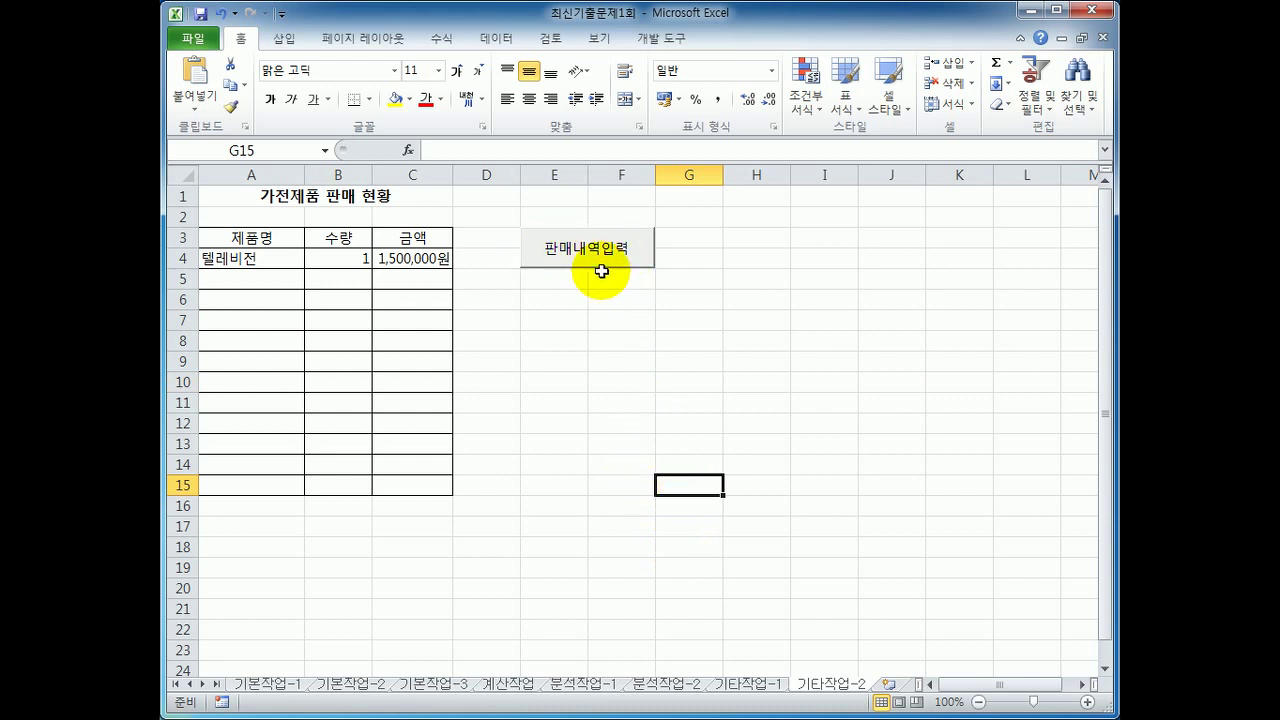
left_click(597, 321)
left_click(578, 255)
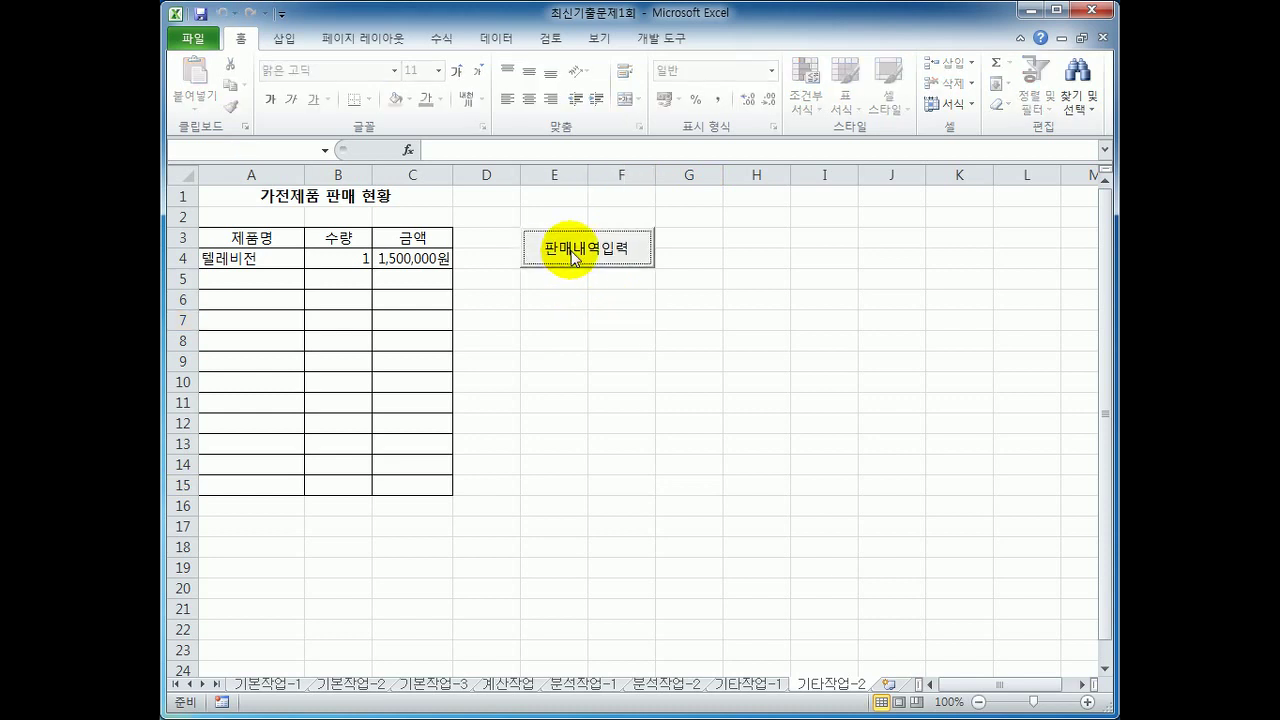
left_click(586, 300)
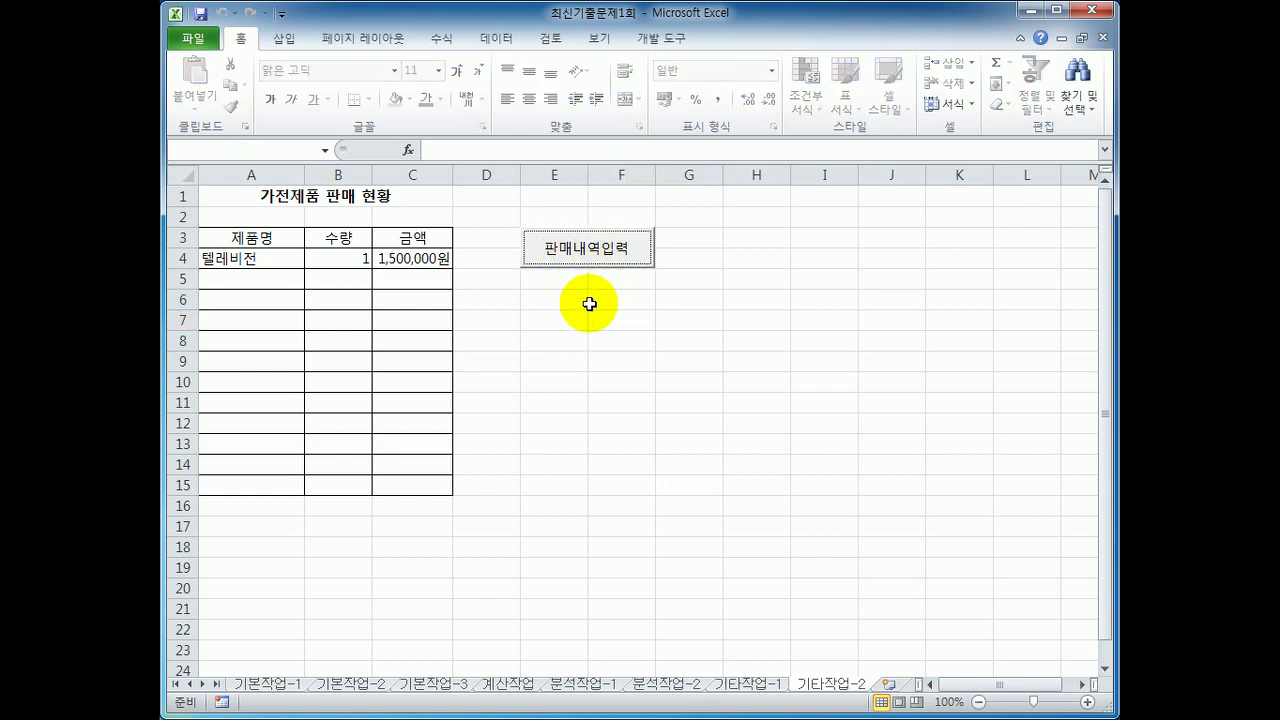
left_click(594, 320)
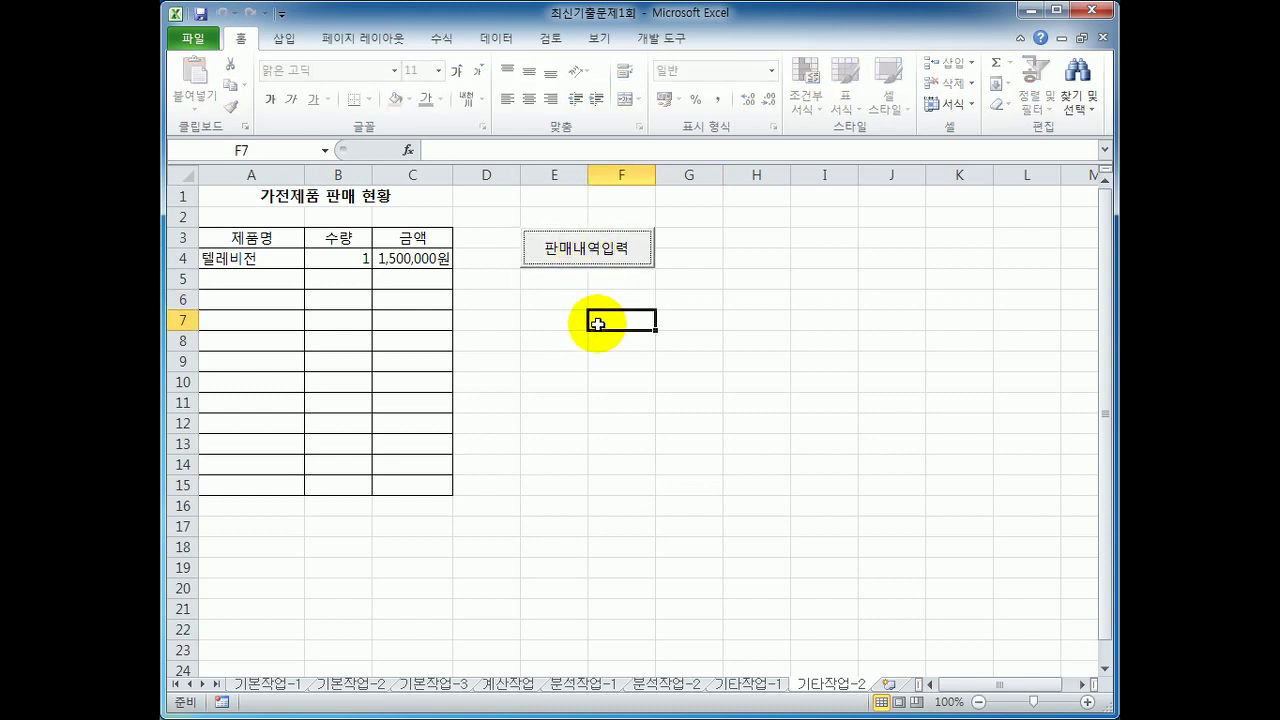
Program the 판매내역입력 button's click event in design mode with 판매내역입력.Show, and leave design mode.
left_click(663, 45)
left_click(527, 100)
left_click(621, 256)
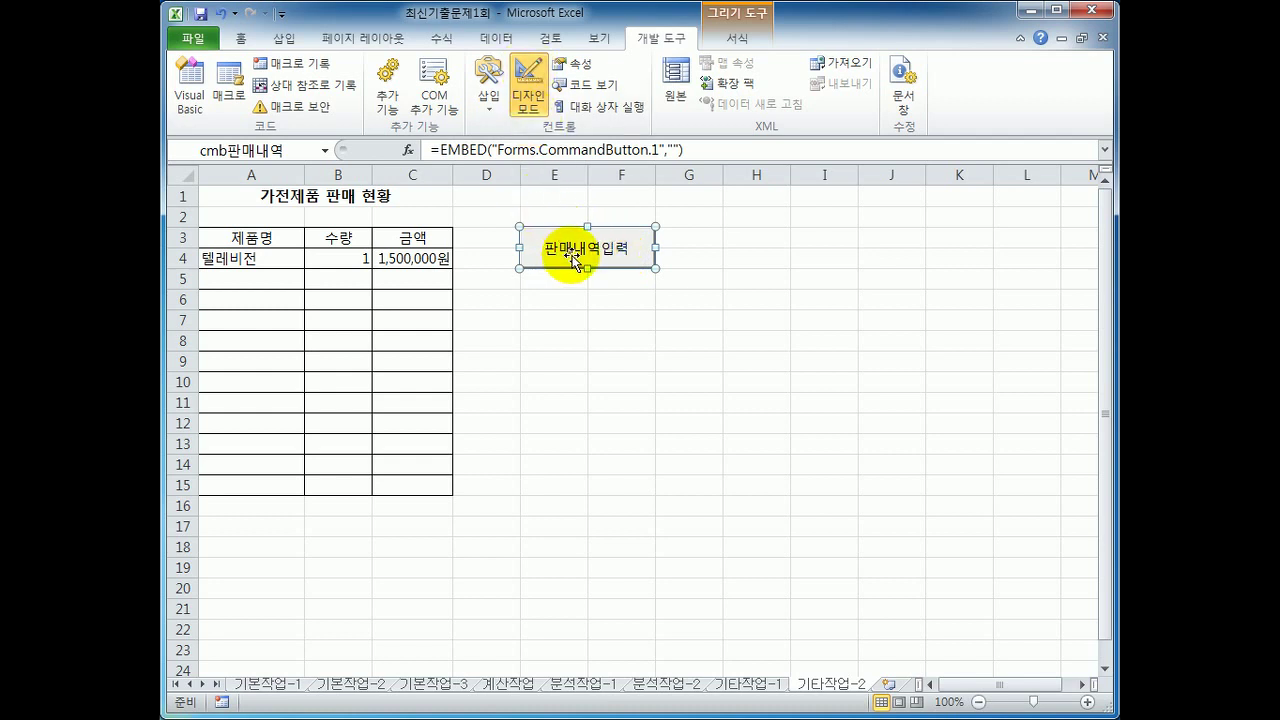
double_click(576, 258)
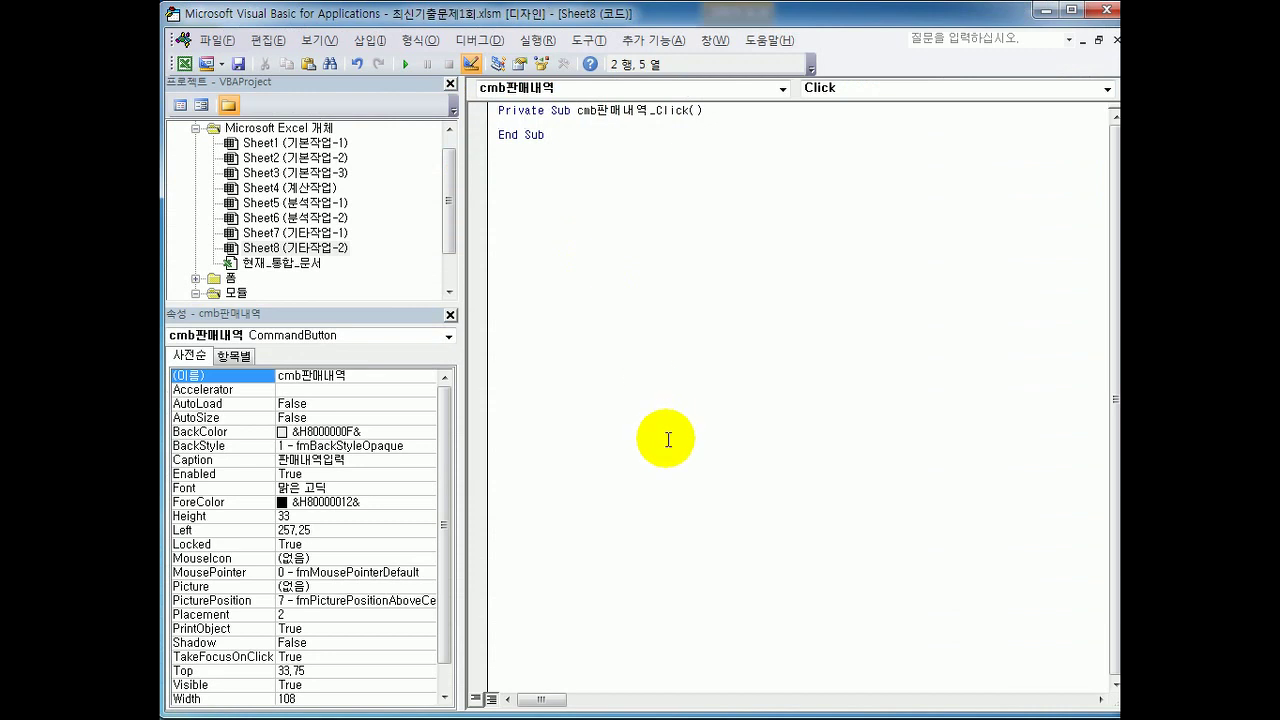
type("판매내역입력.Show")
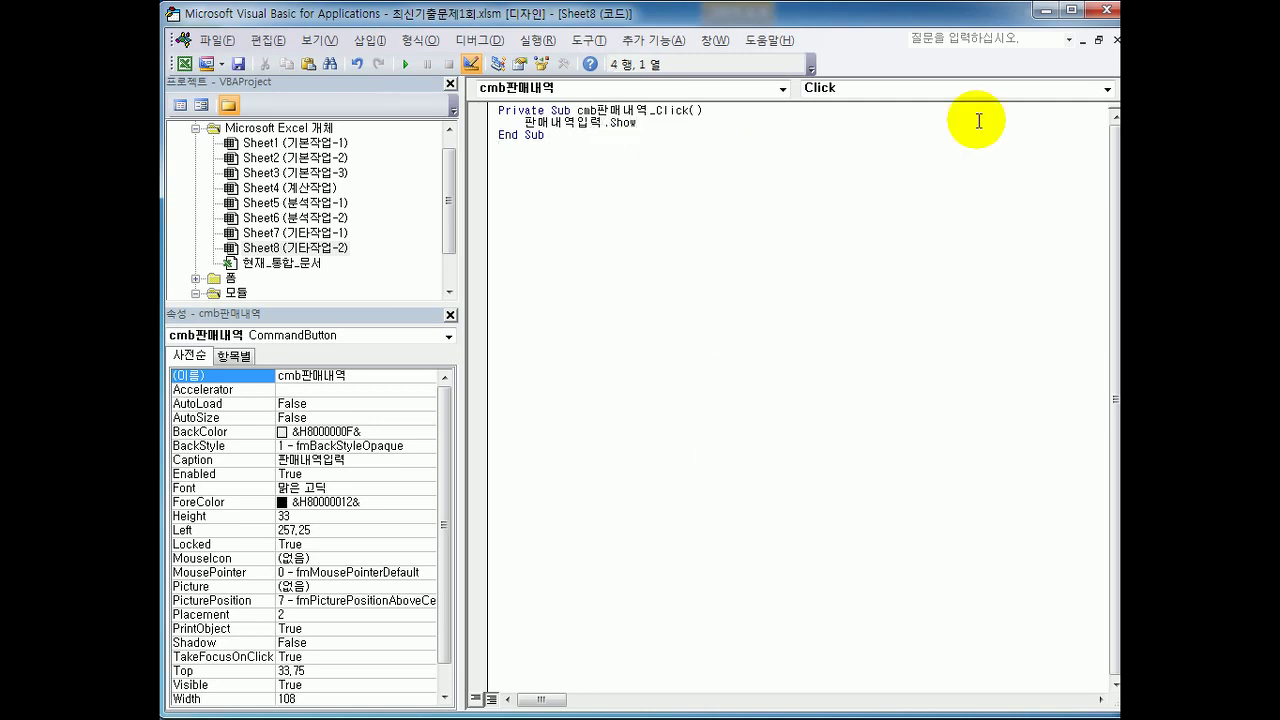
left_click(1105, 10)
left_click(528, 88)
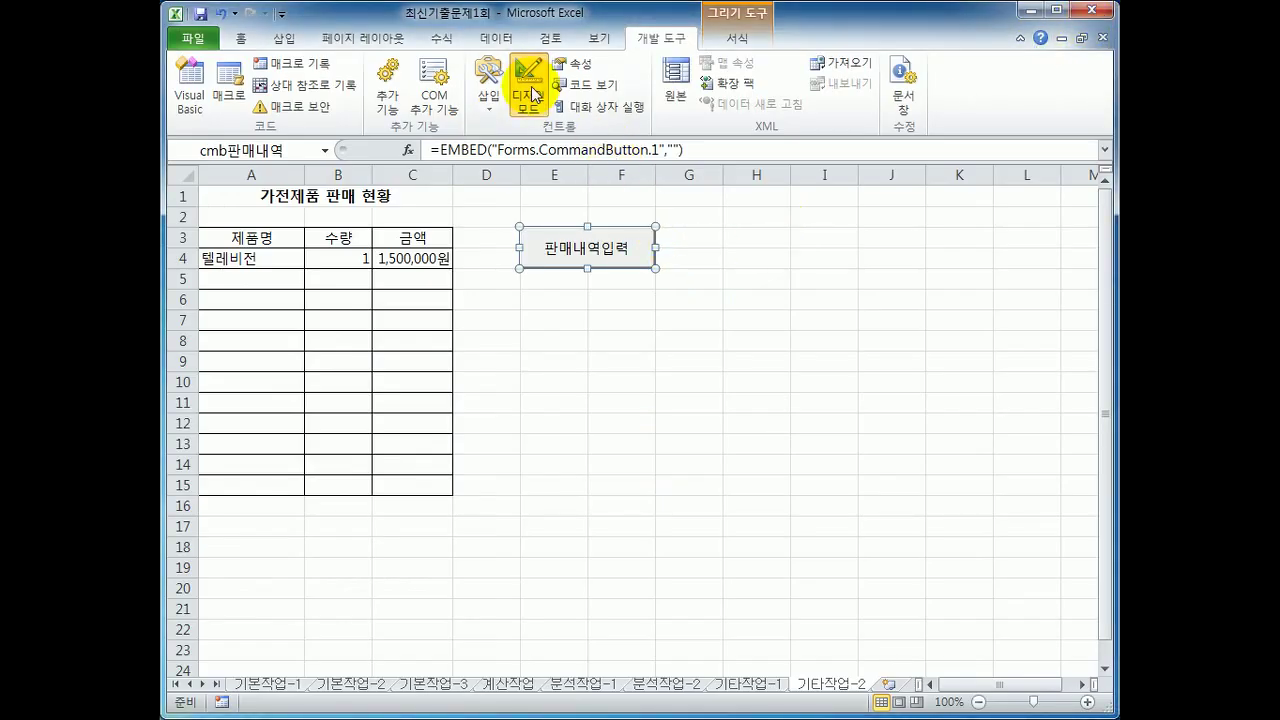
Test the 판매내역입력 button, check the form's 제품명 list, and close the form.
left_click(557, 249)
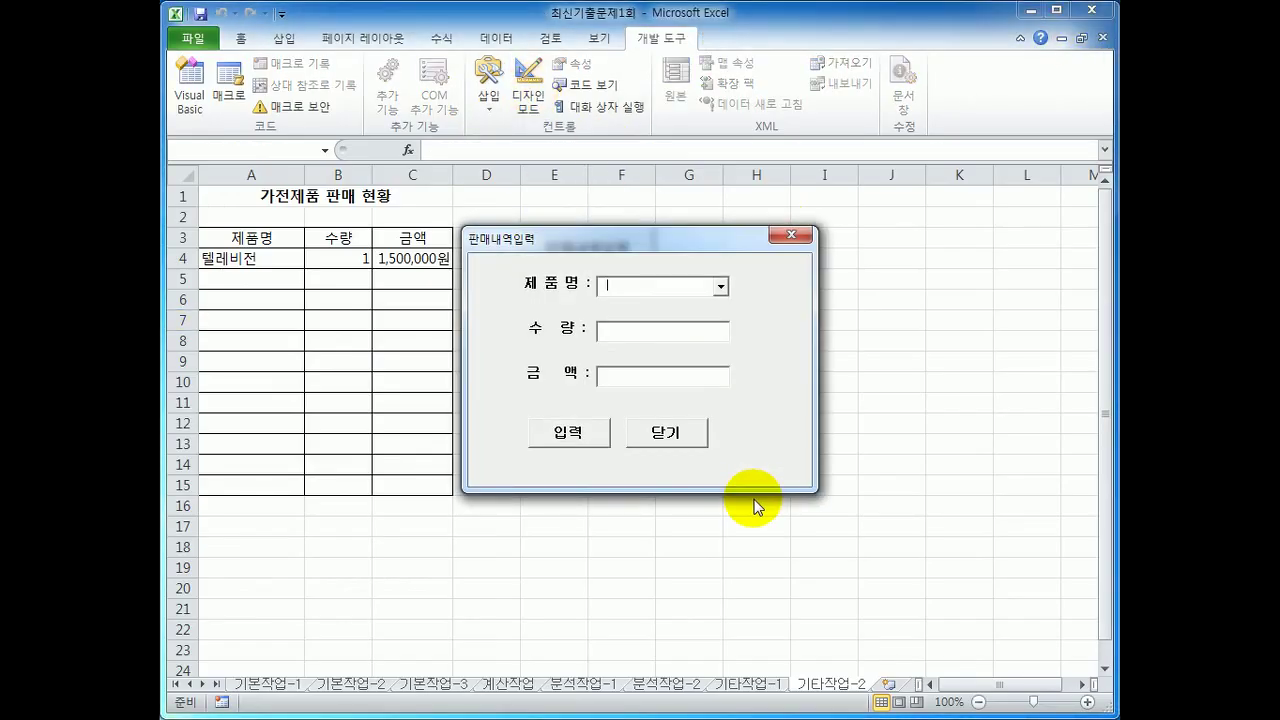
left_click(720, 287)
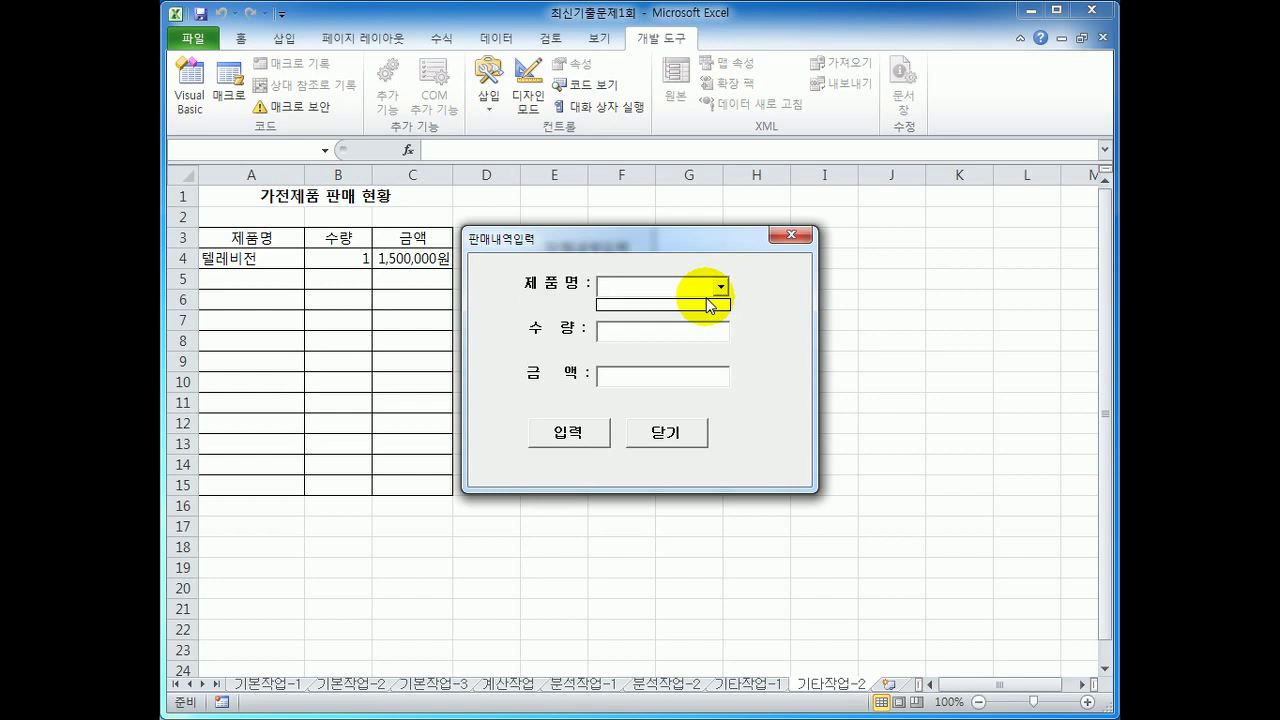
left_click(788, 236)
left_click(840, 300)
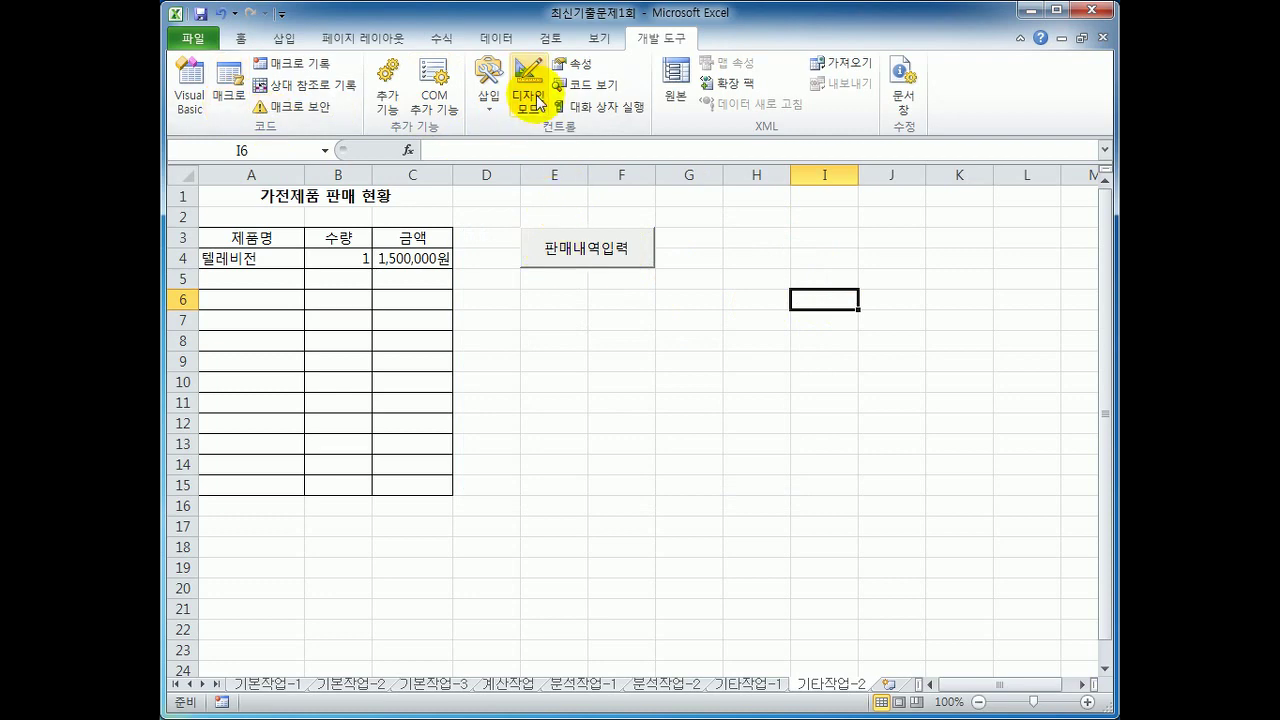
Open the code of the 판매내역입력 form in the Visual Basic editor.
left_click(190, 90)
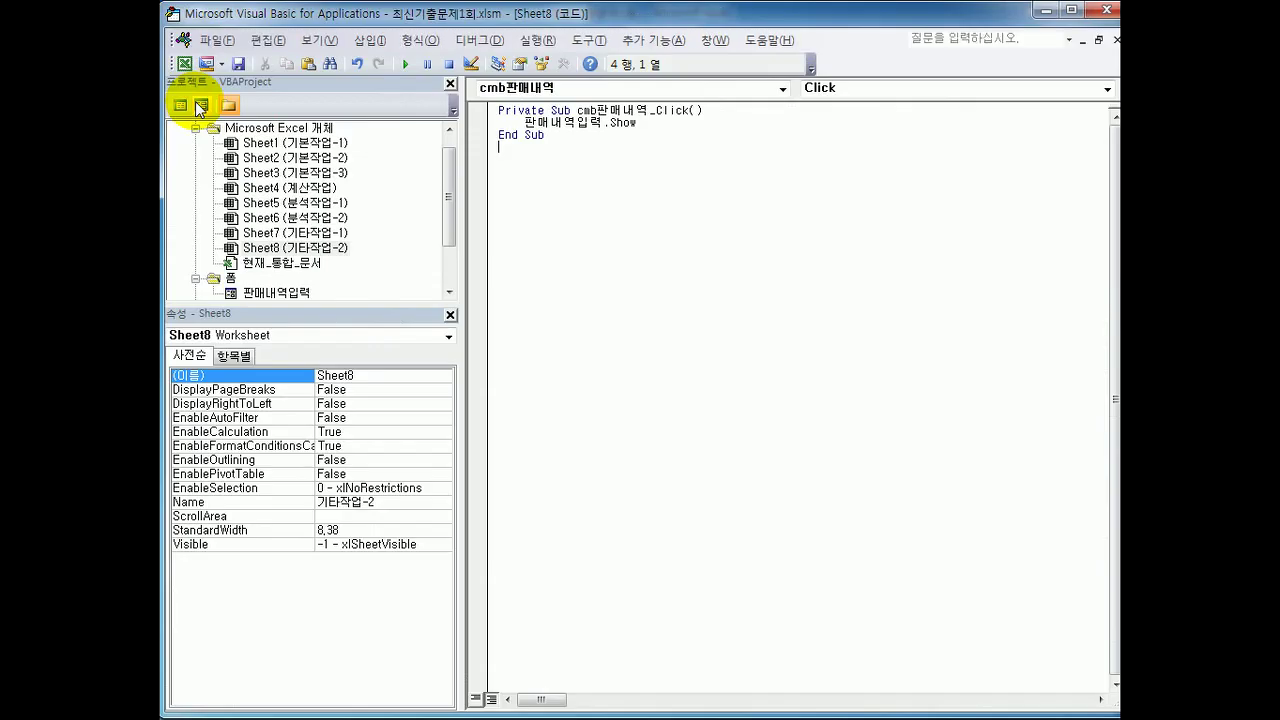
left_click_drag(445, 210, 444, 242)
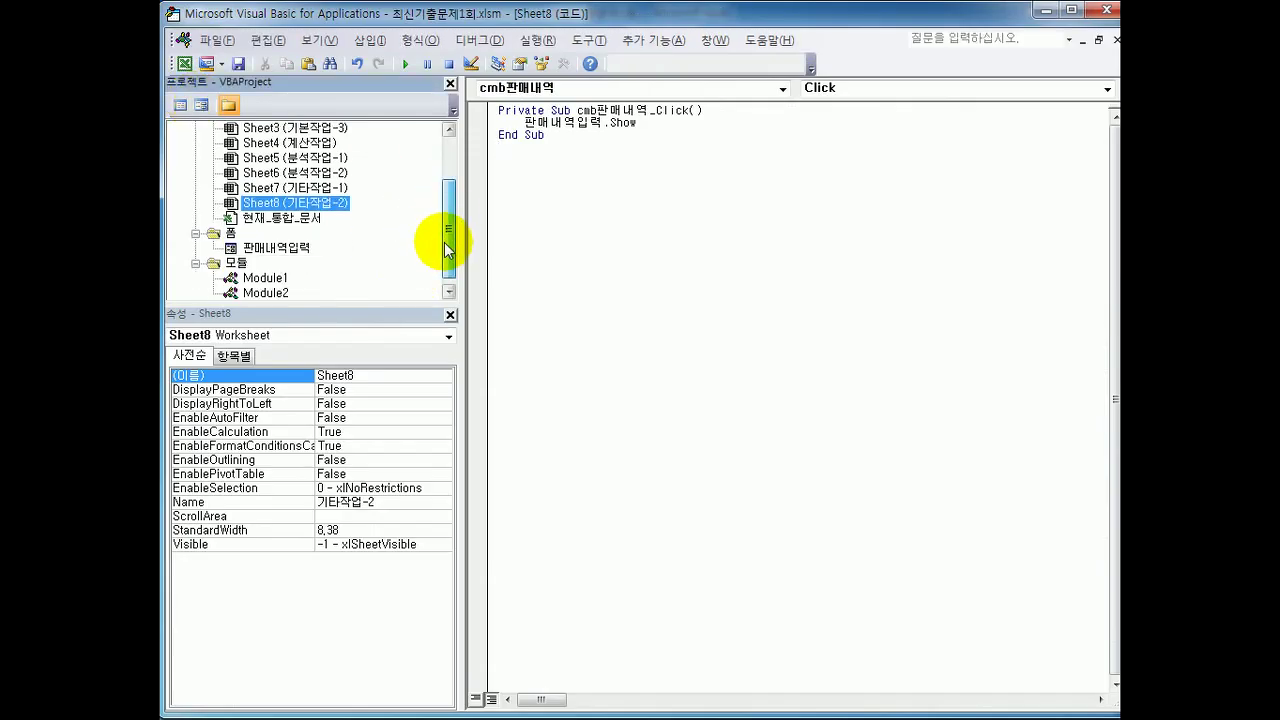
left_click(288, 234)
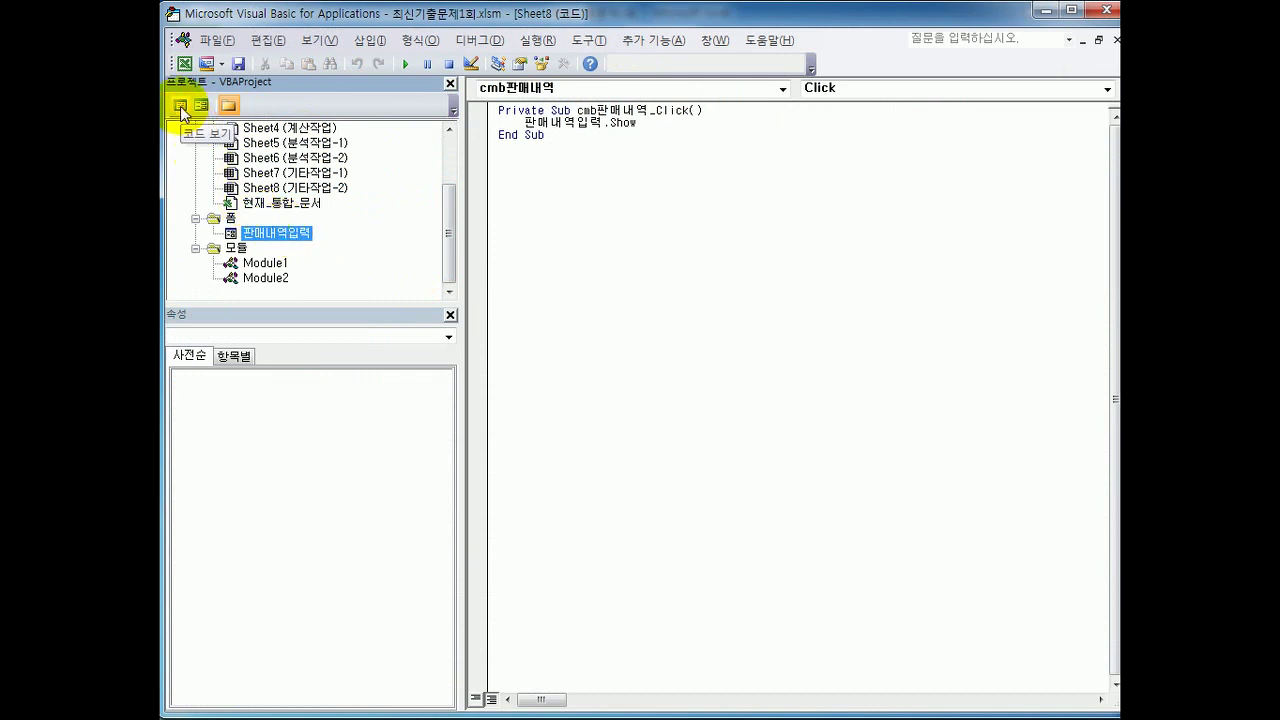
left_click(180, 106)
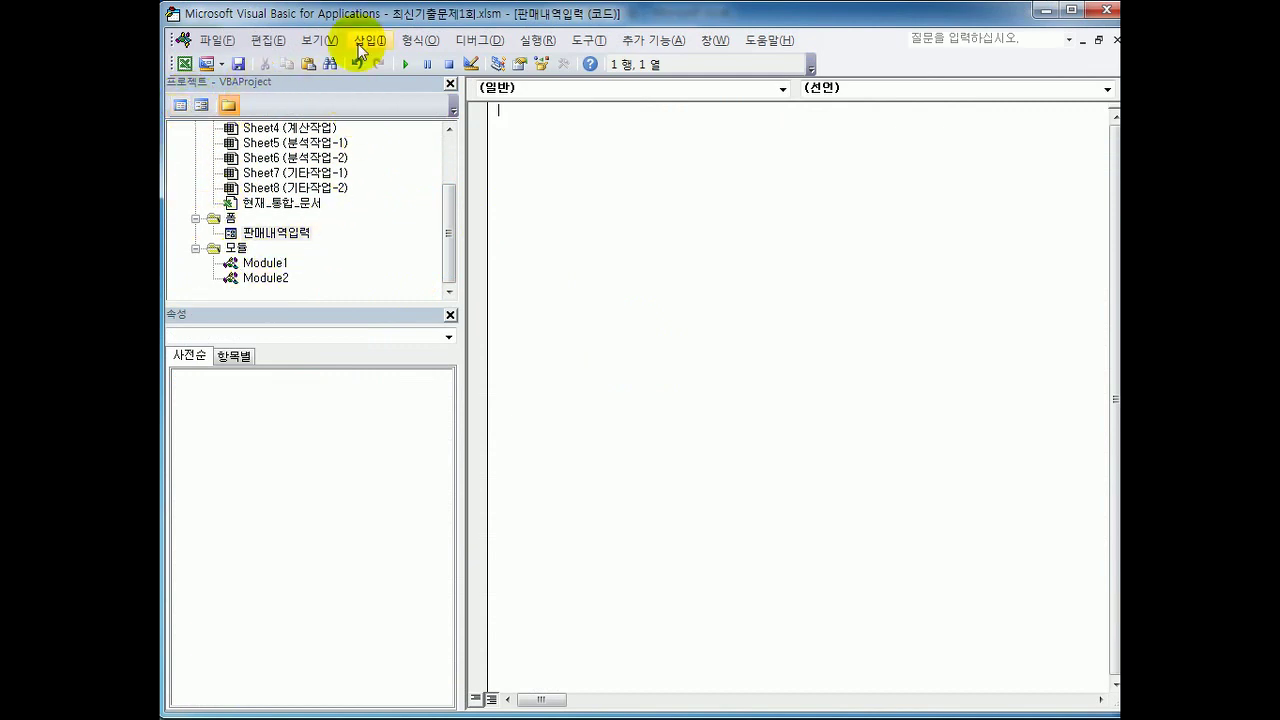
left_click(325, 38)
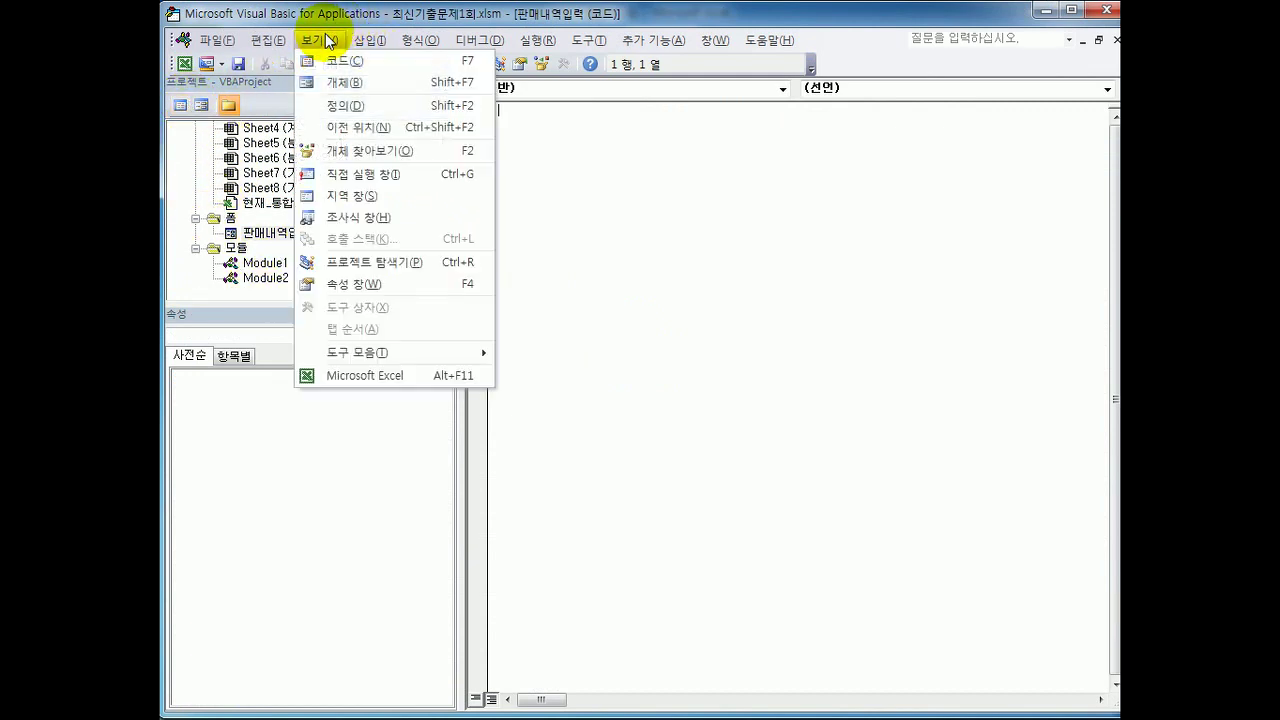
left_click(366, 260)
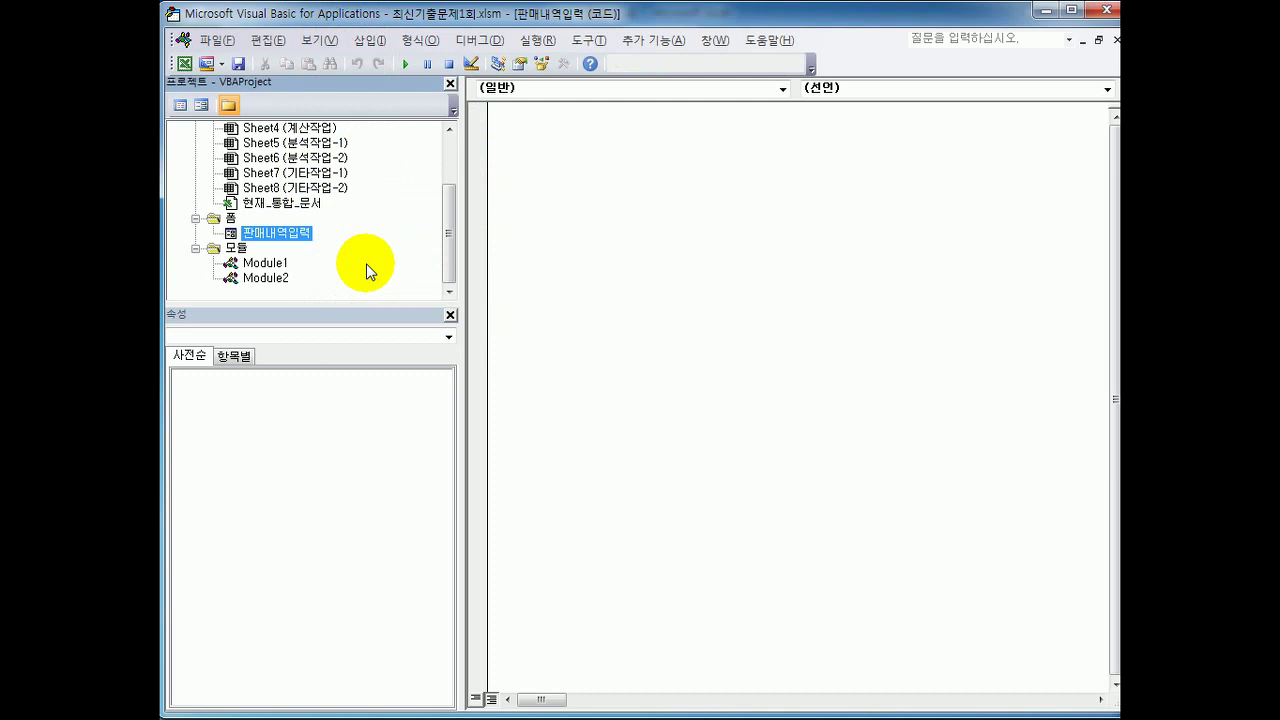
left_click(572, 205)
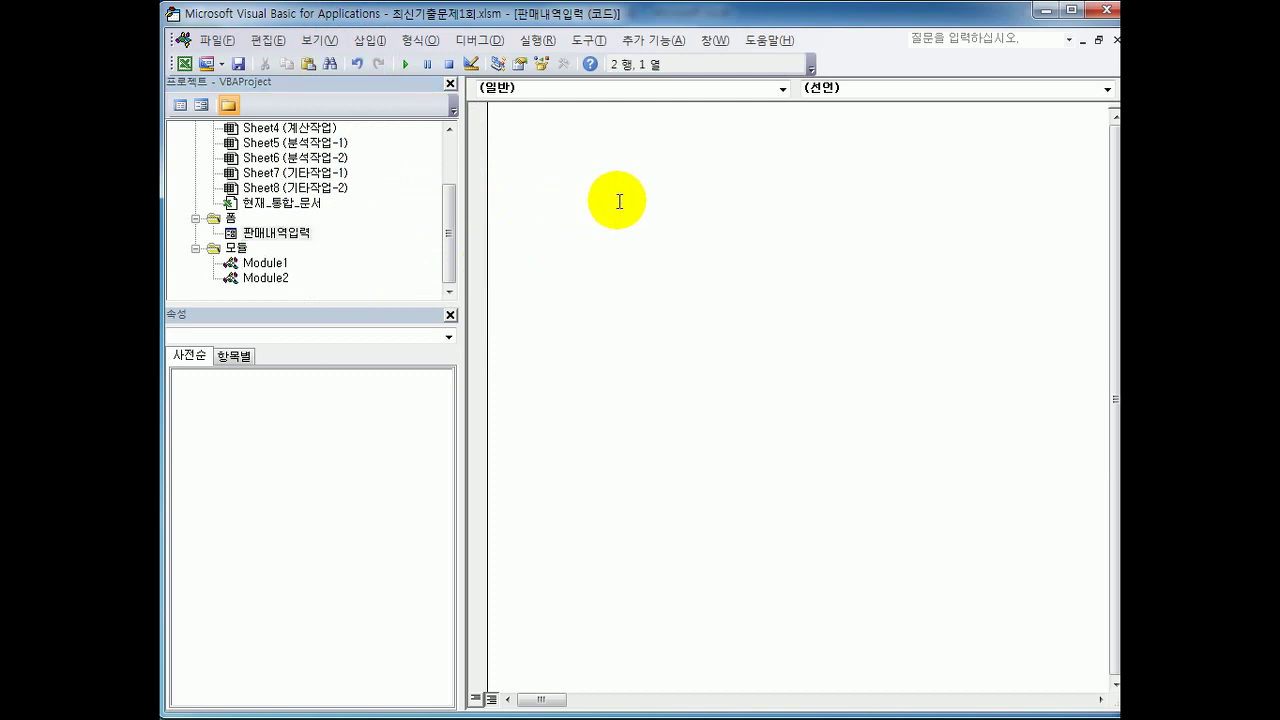
Create the UserForm's Initialize event procedure in the form's code.
left_click(611, 91)
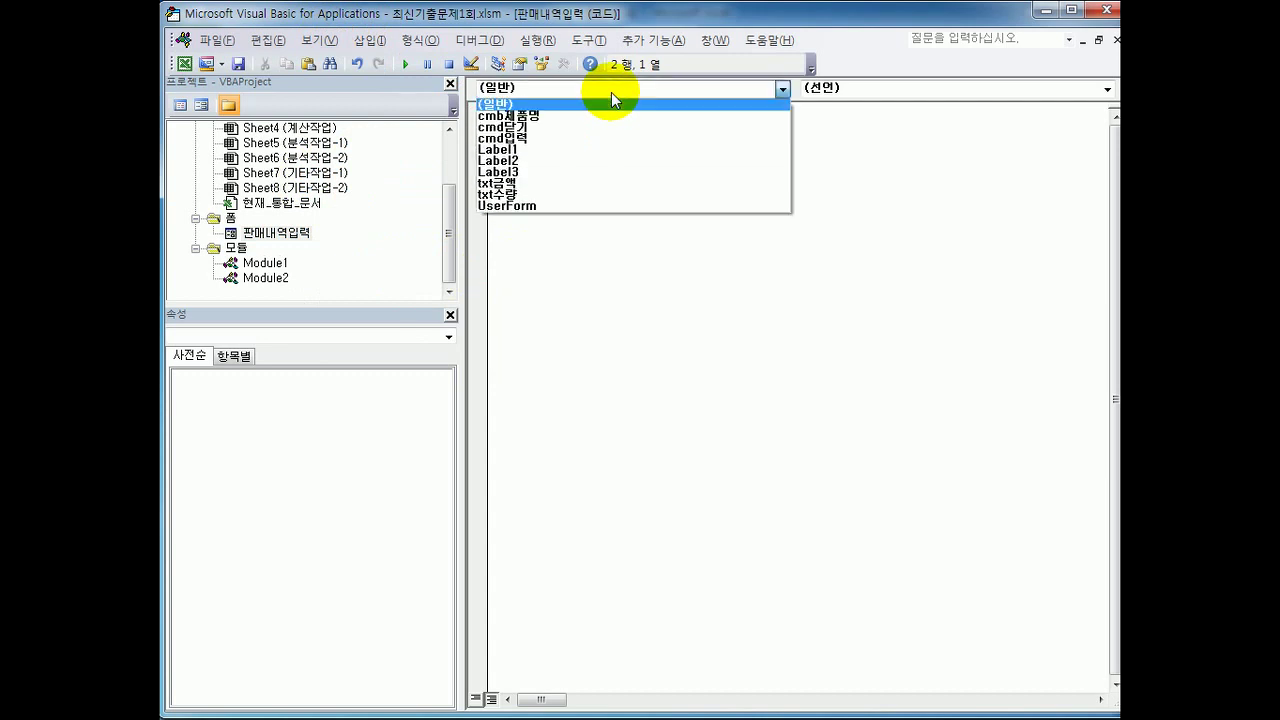
left_click(593, 205)
left_click(869, 92)
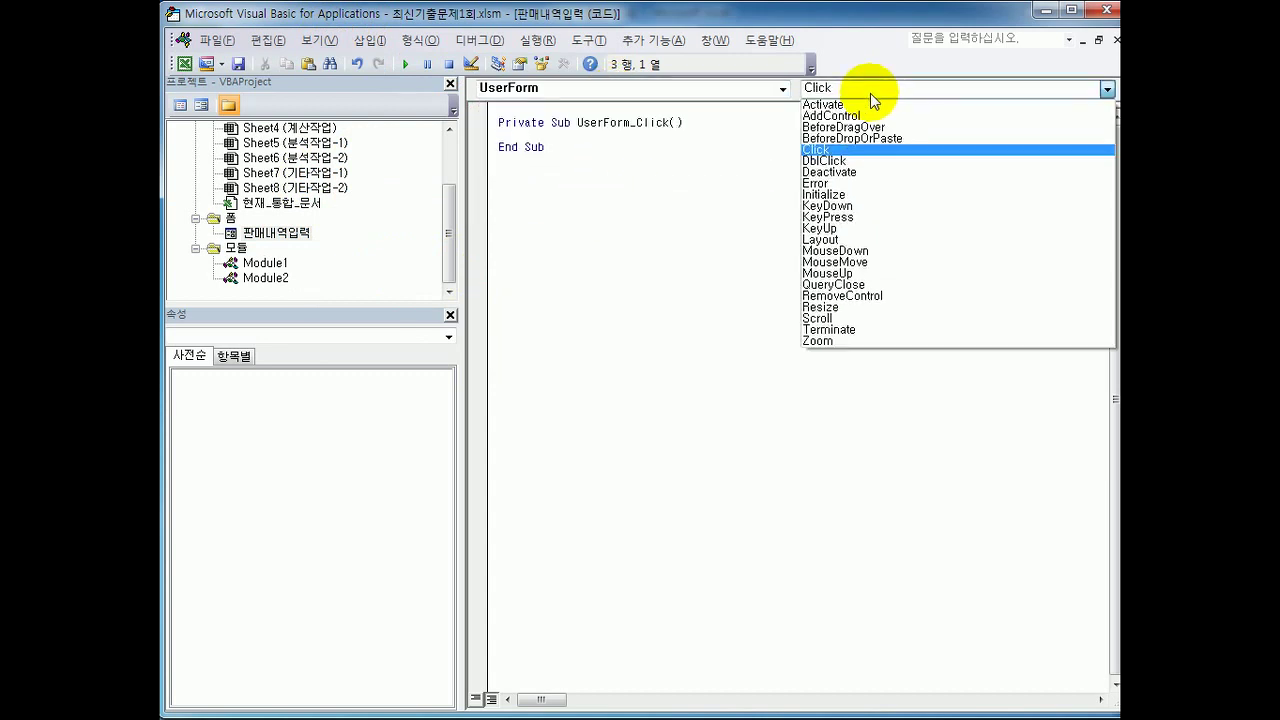
left_click(855, 194)
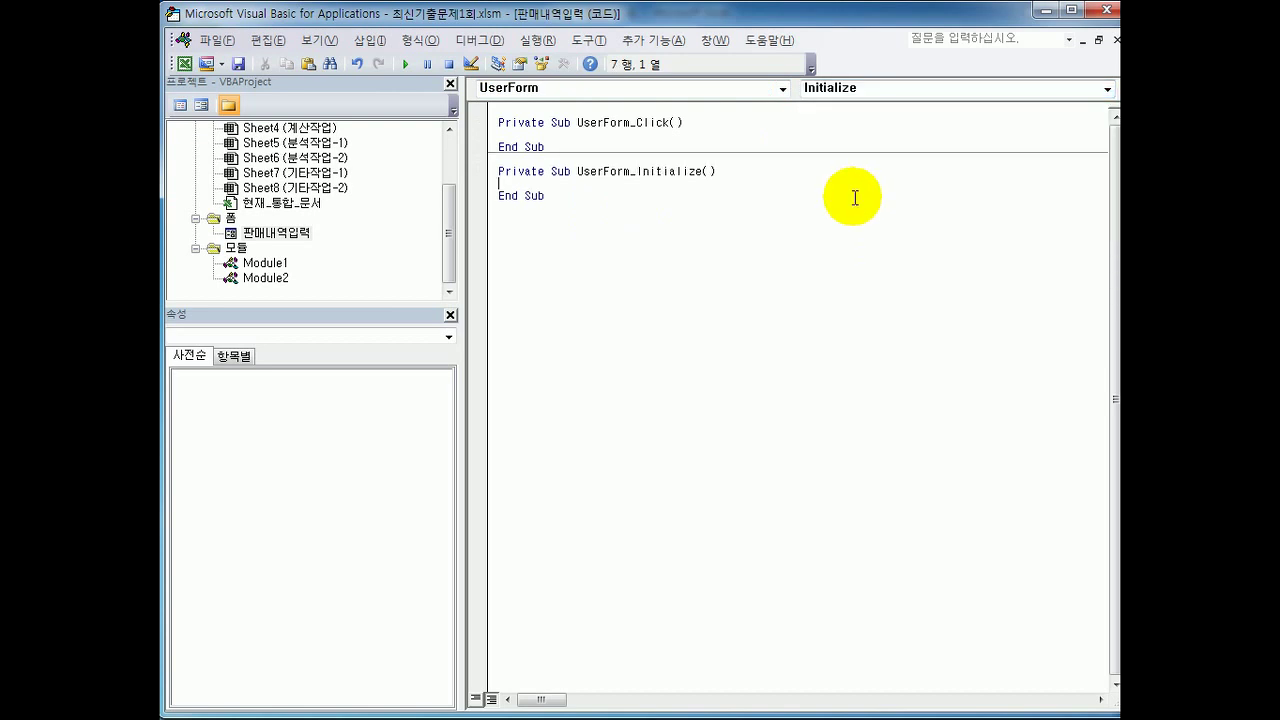
key("Tab")
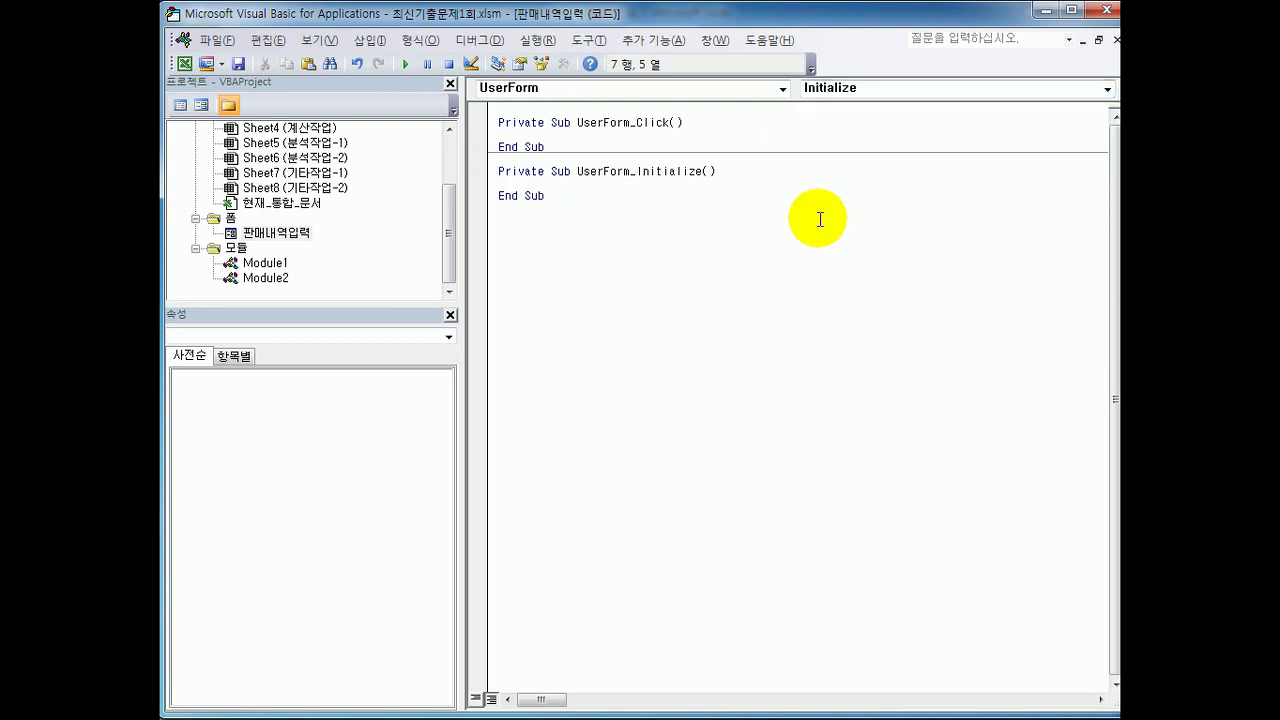
Write cmb제품명.AddItem "세탁기" as the first line of the Initialize procedure.
type("cmb제품명.")
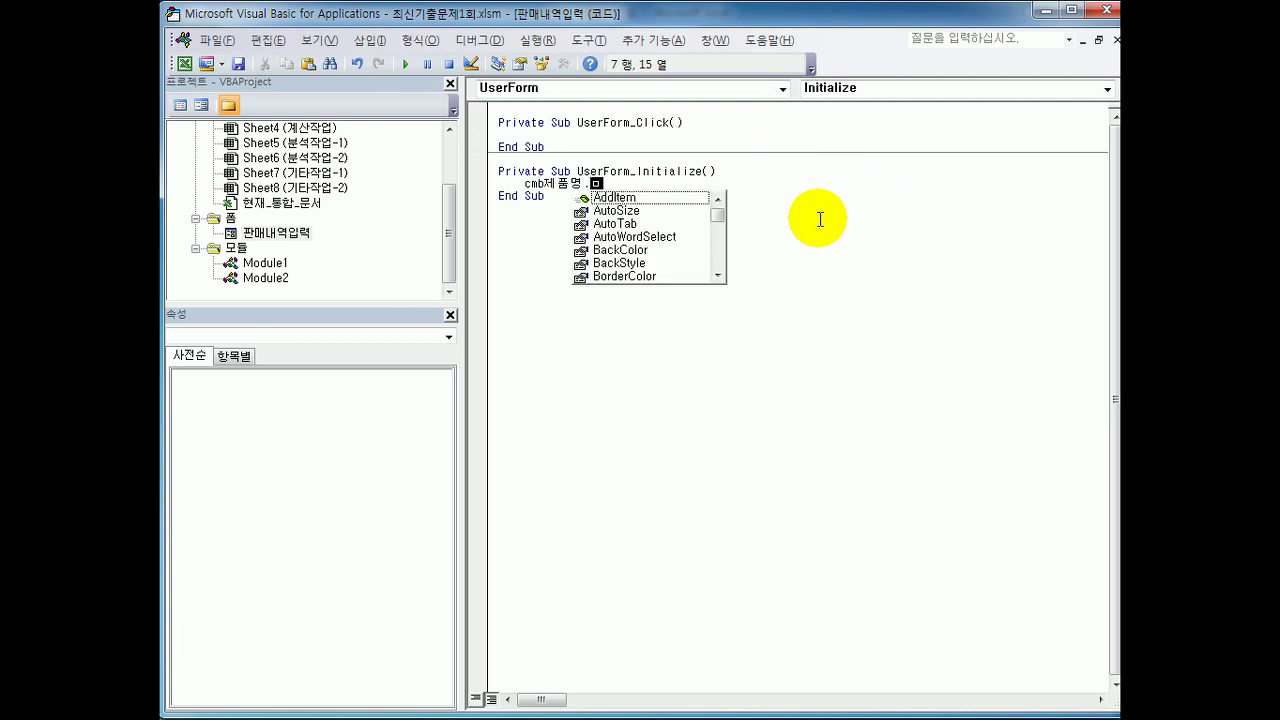
type("a")
key("Tab")
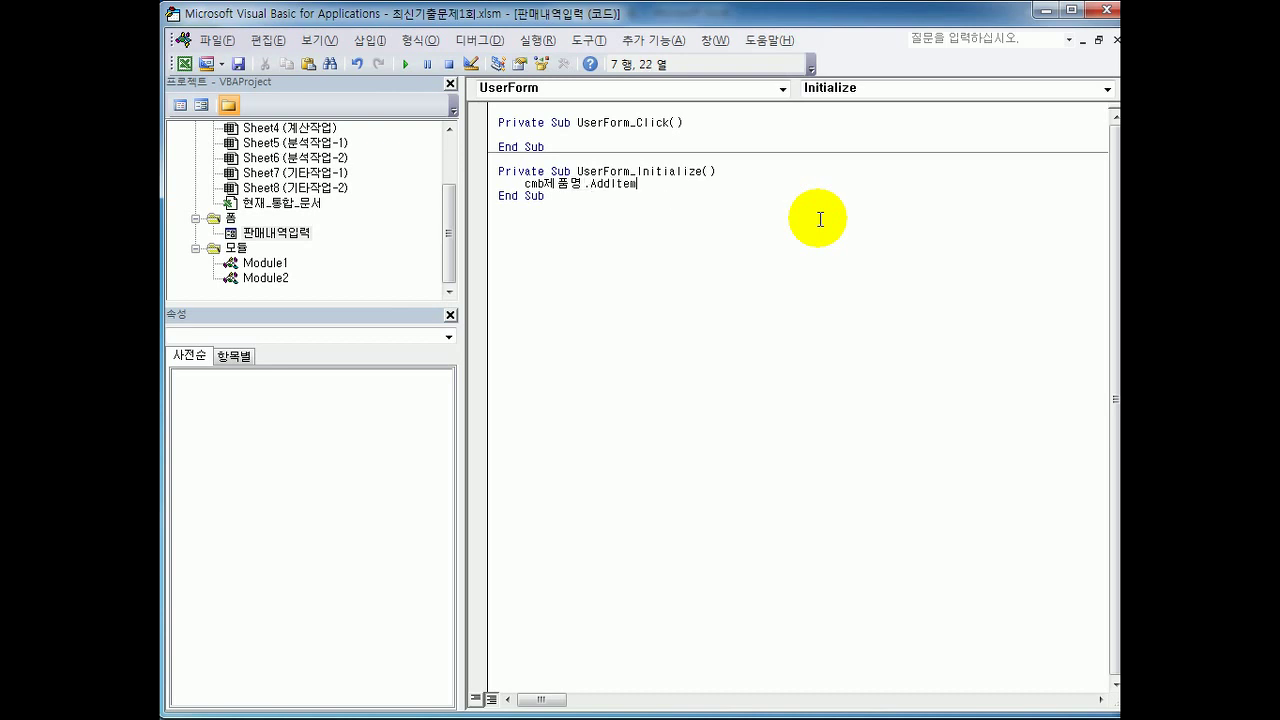
type("\"tpx")
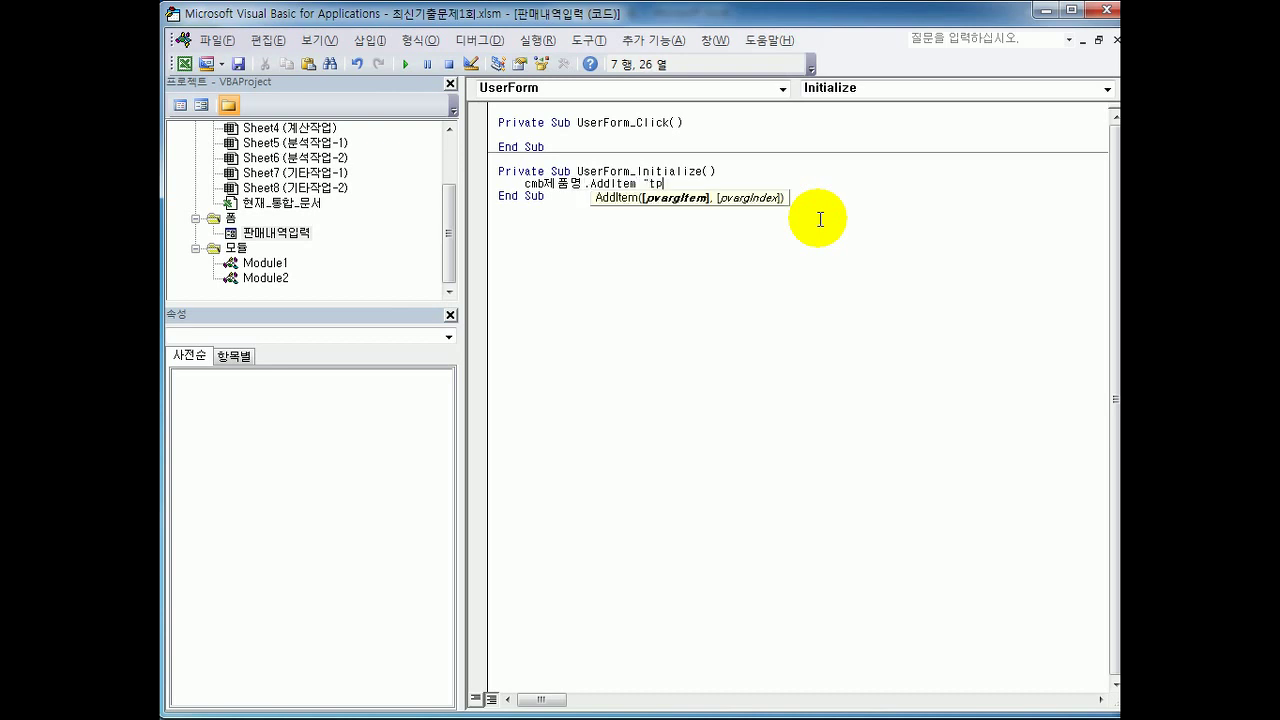
key("BackSpace")
key("BackSpace")
key("BackSpace")
key("Hangul")
type("세탁기\"")
key("Return")
Duplicate the 세탁기 AddItem line below itself and change the copy's item to "공기청정기".
key("Up")
key("shift+End")
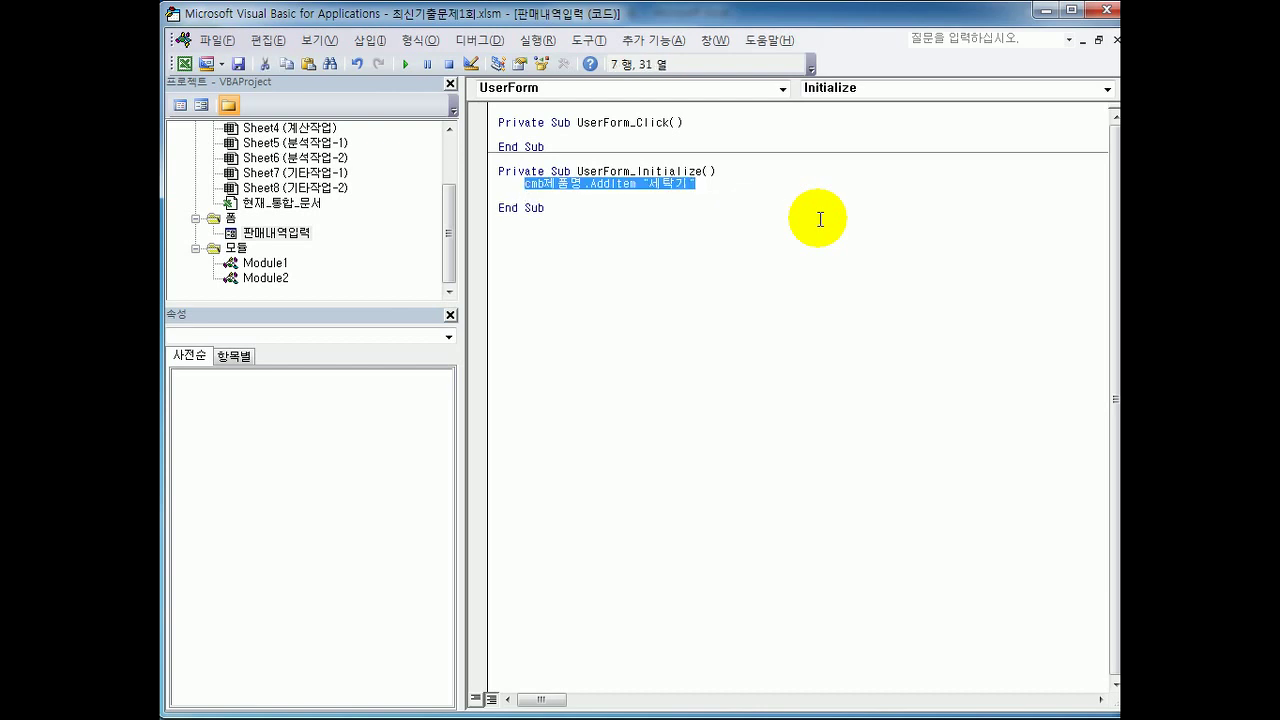
key("ctrl+c")
key("Down")
key("ctrl+v")
key("Left")
key("Left")
key("Left")
key("Left")
key("shift+Right")
key("shift+Right")
key("shift+Right")
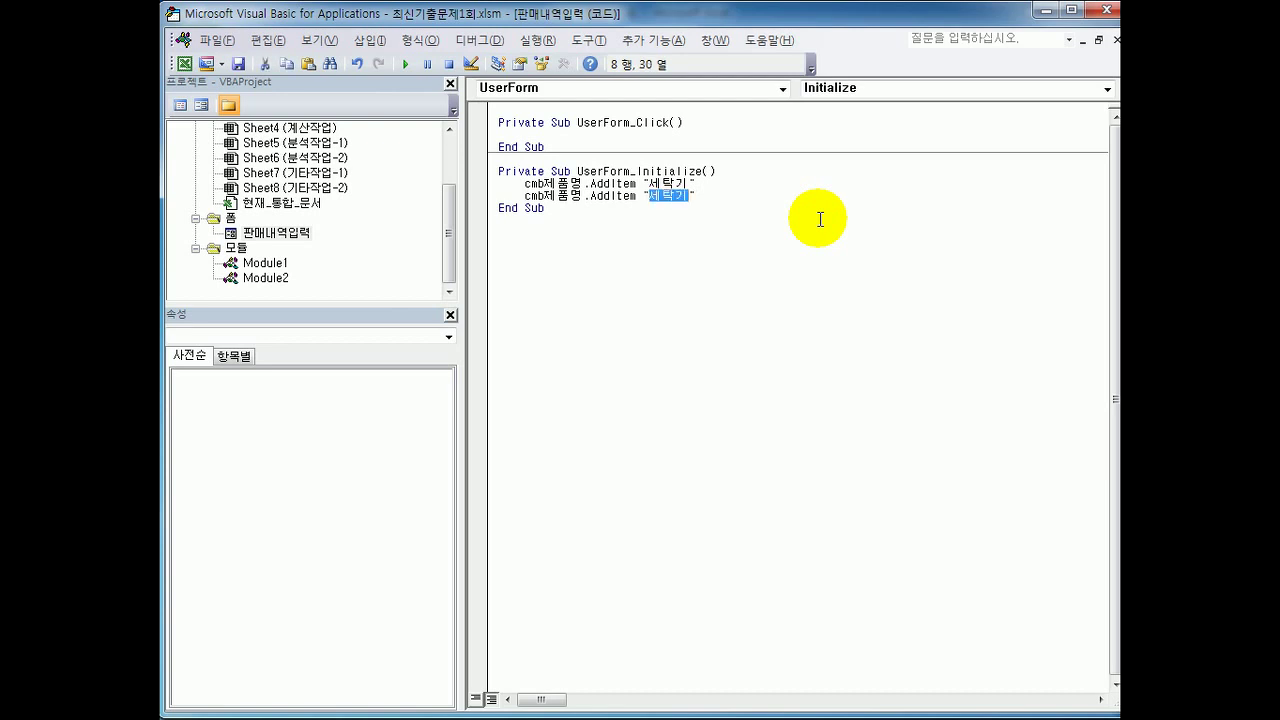
type("공기청정기")
key("Right")
key("Right")
Add a third copy of the AddItem line with the item "건조기".
key("Return")
key("ctrl+v")
key("Left")
key("Left")
key("Left")
key("Left")
key("shift+Right")
key("shift+Right")
key("shift+Right")
type("건조기")
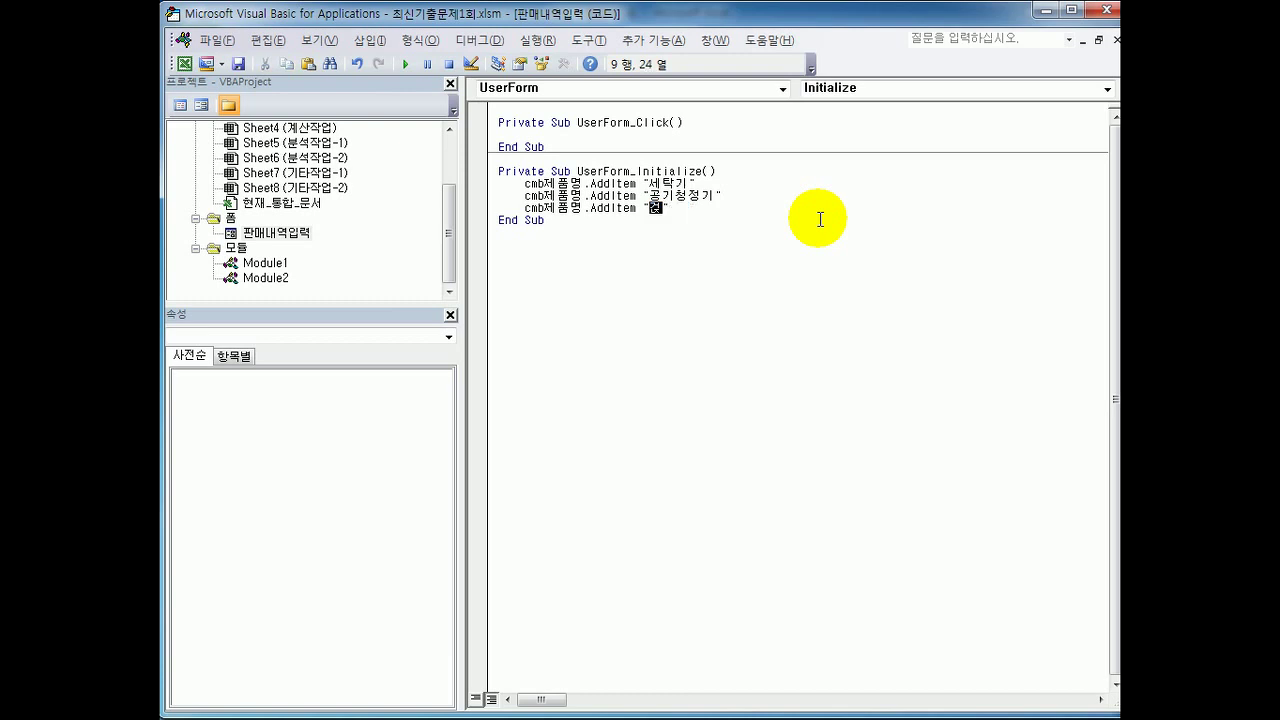
key("Right")
key("Right")
Add a fourth copy of the AddItem line with the item "냉장고".
key("Return")
key("ctrl+v")
key("Left")
key("Left")
key("shift+Right")
key("shift+Right")
key("shift+Right")
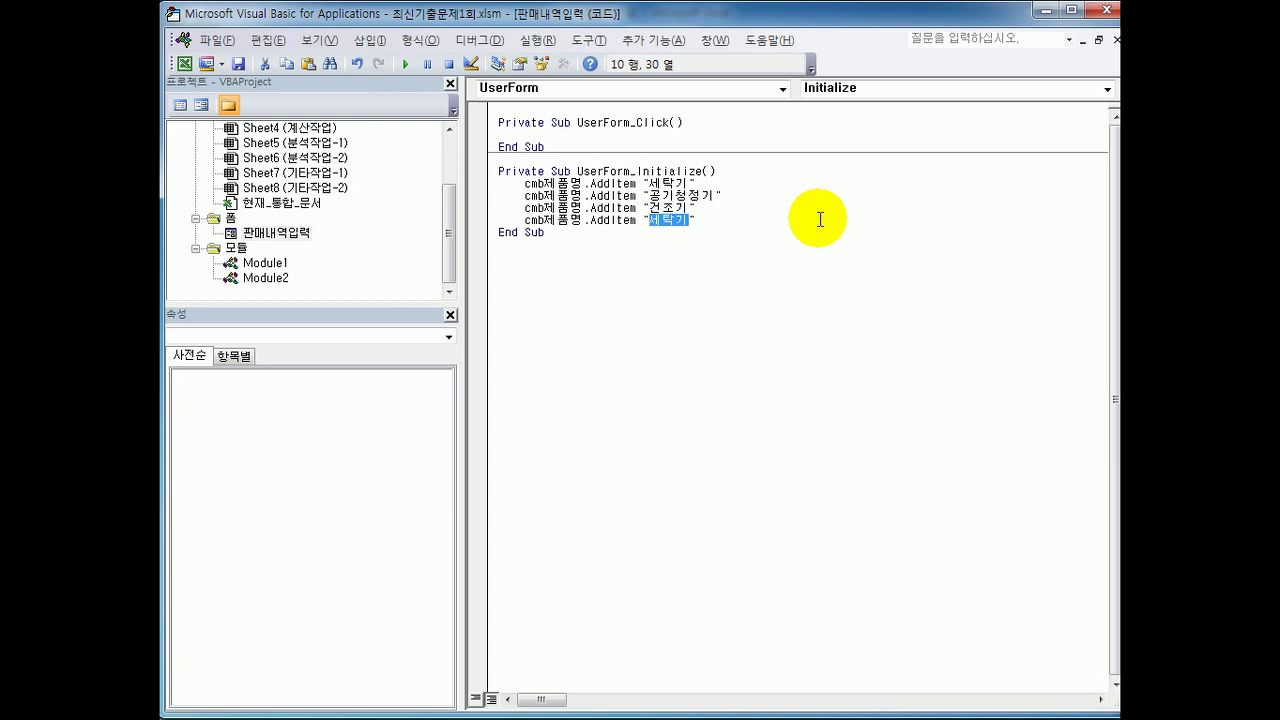
type("냉장고")
key("End")
Add a fifth copy of the AddItem line with the item "에어컨".
key("Return")
key("ctrl+v")
key("Left")
key("Left")
key("Left")
key("Left")
key("shift+Right")
key("shift+Right")
key("shift+Right")
type("에어컨")
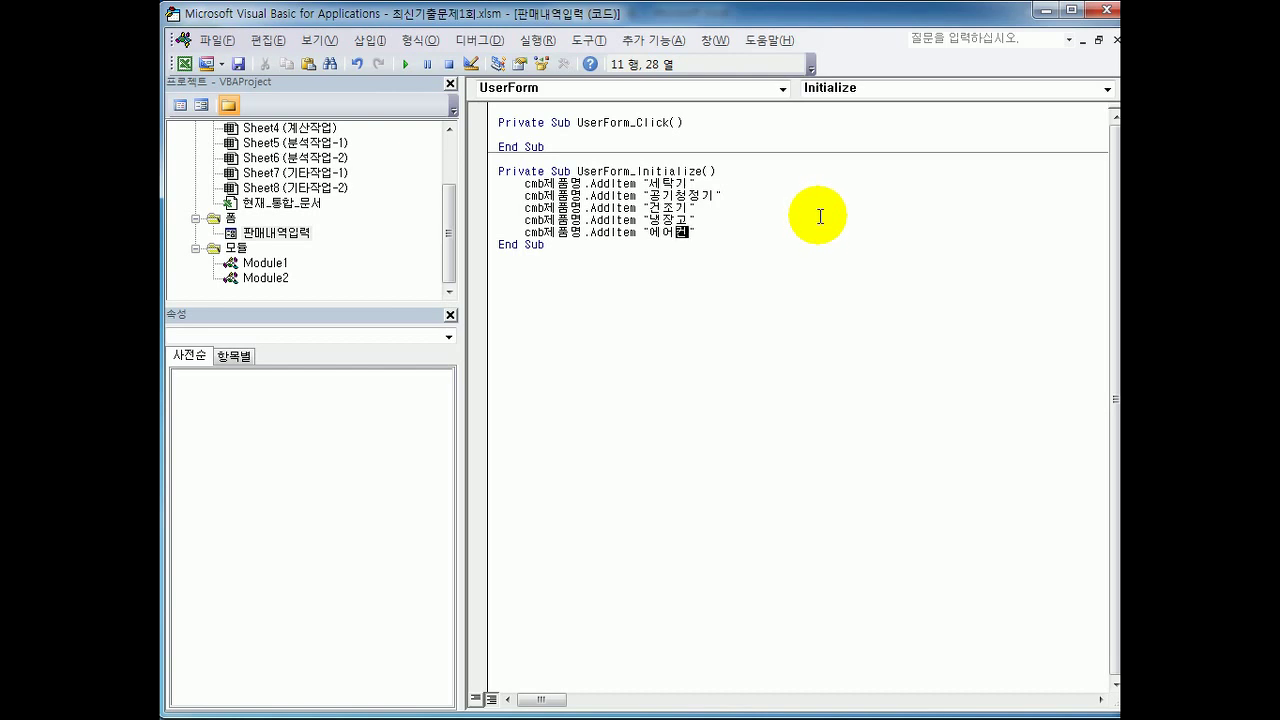
left_click(781, 279)
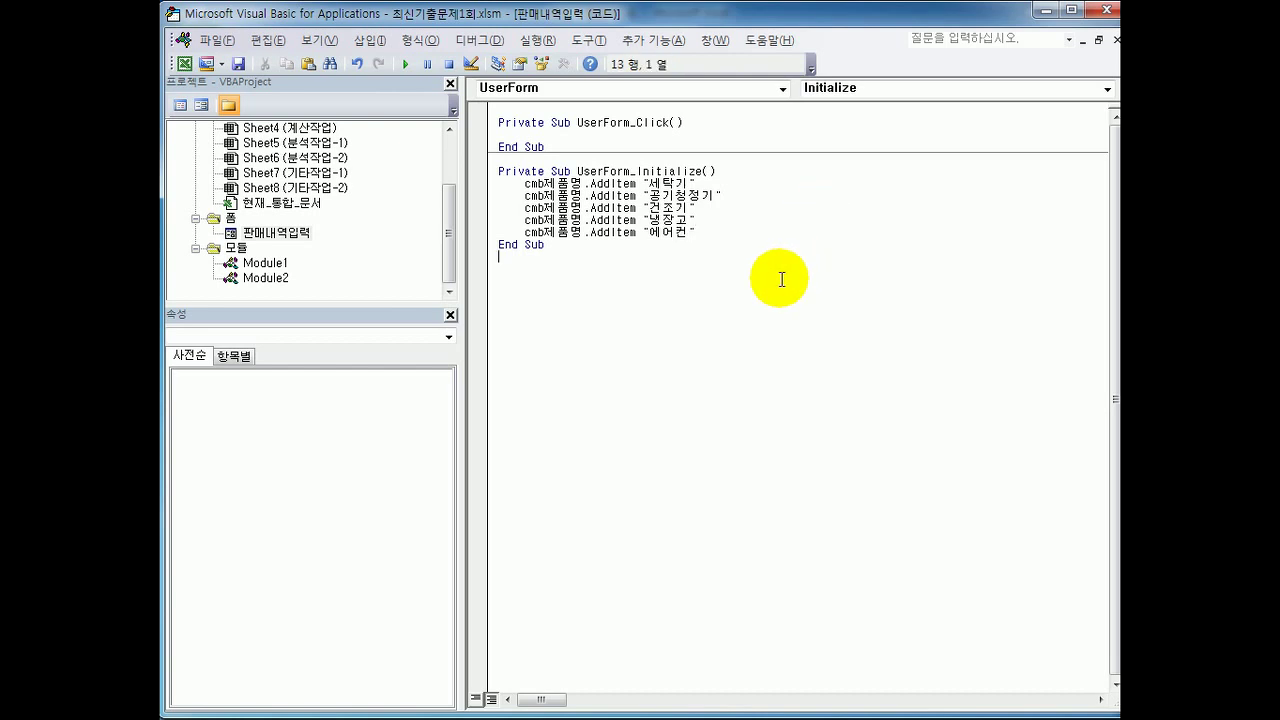
Return to the worksheet, run the 판매내역입력 button to check the form's 제품명 list, and close the form.
left_click(1105, 9)
left_click(572, 260)
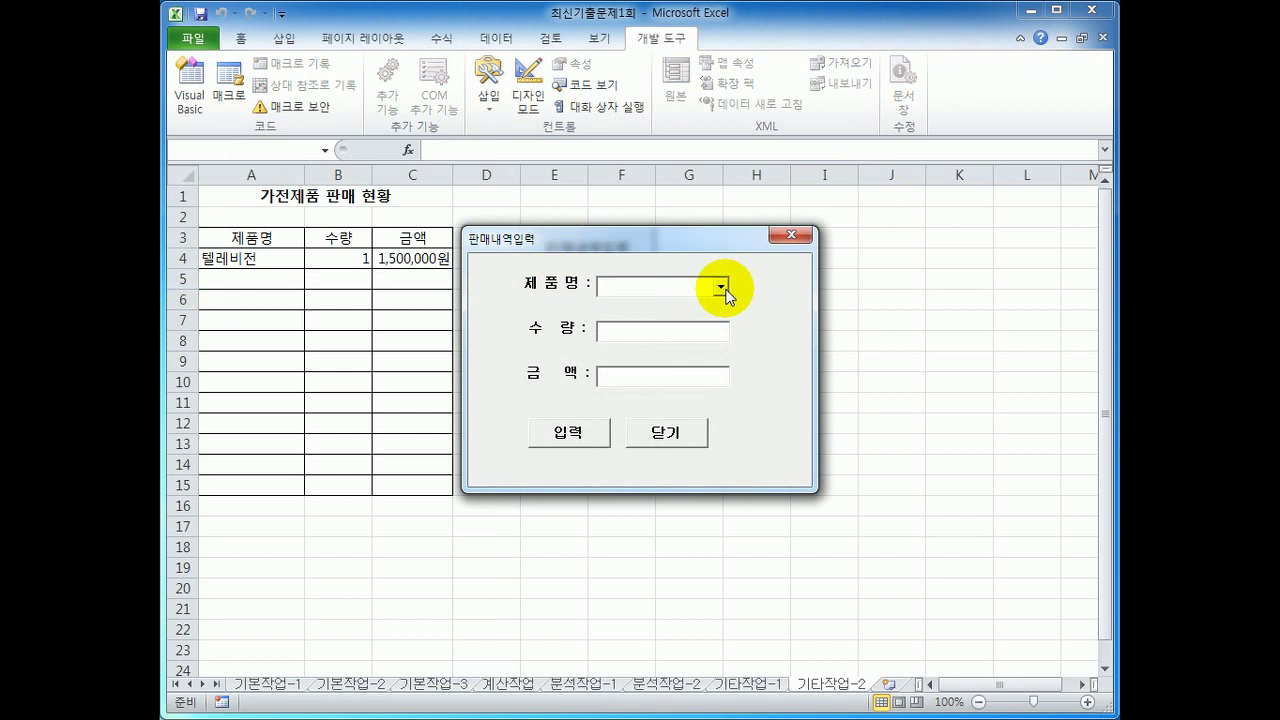
left_click(720, 286)
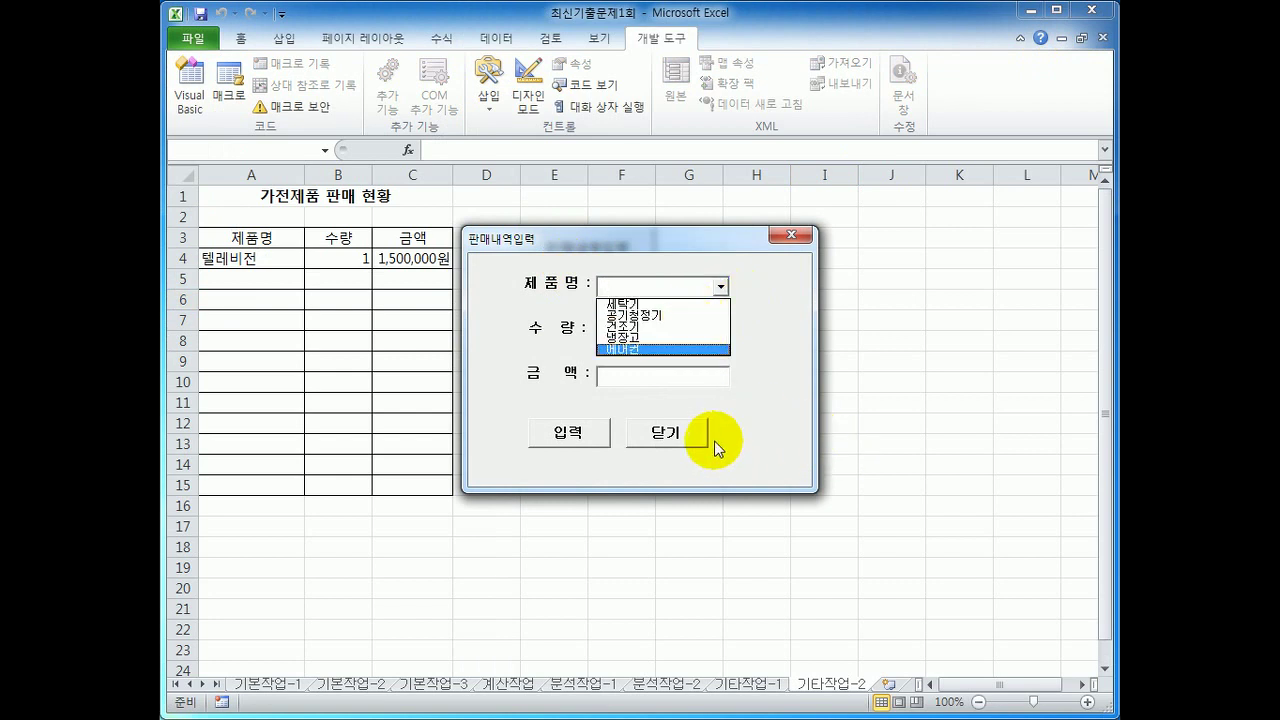
left_click(784, 240)
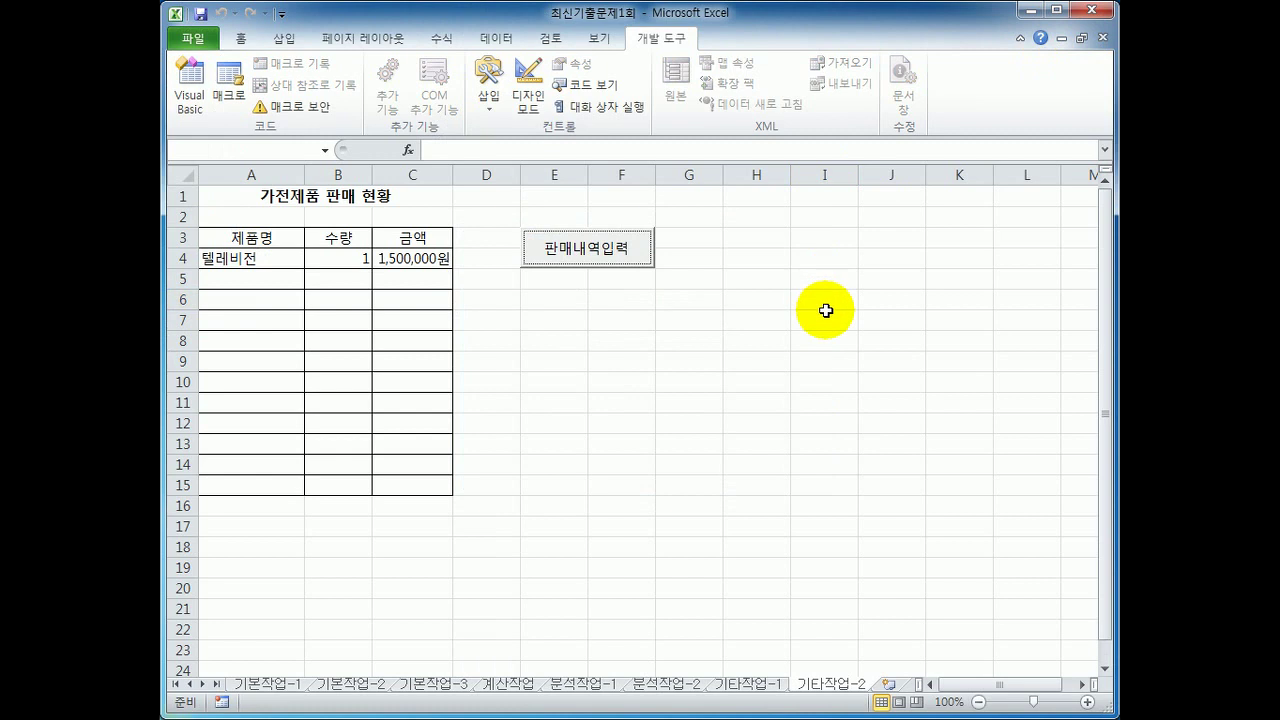
left_click(825, 316)
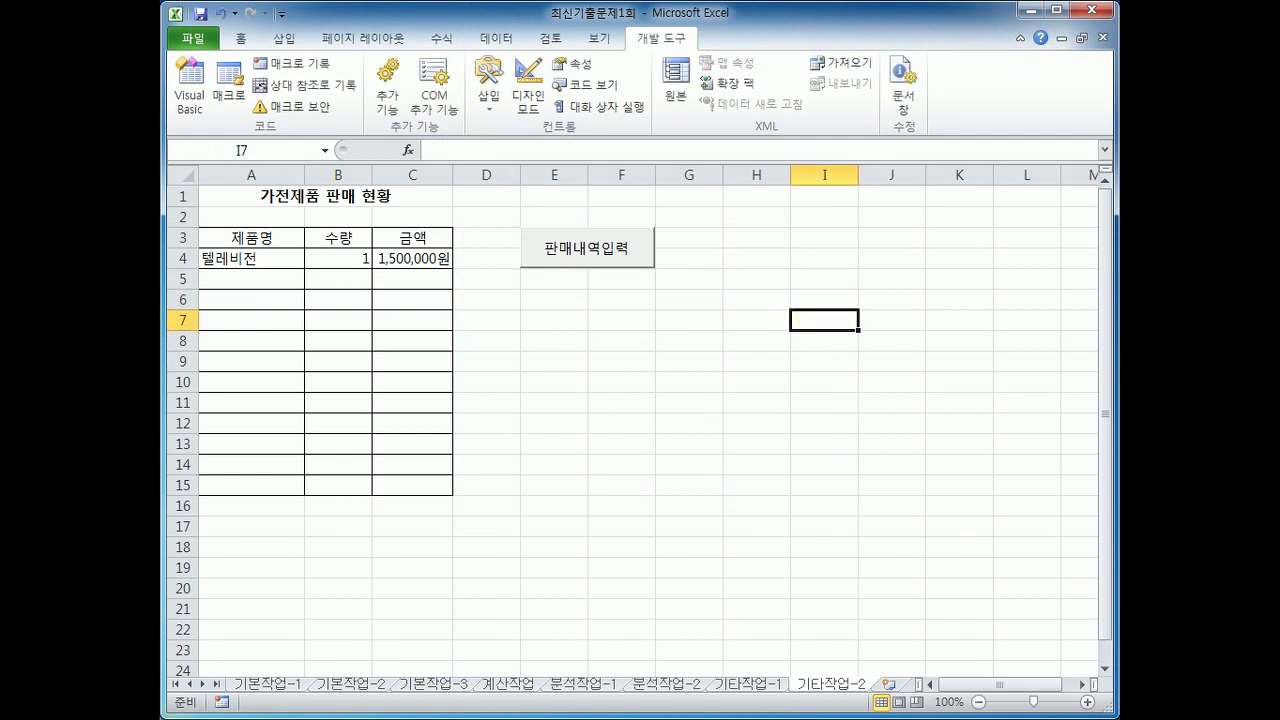
Program the click event of the form's 닫기 button (cmd닫기) with Unload Me.
left_click(189, 88)
double_click(265, 264)
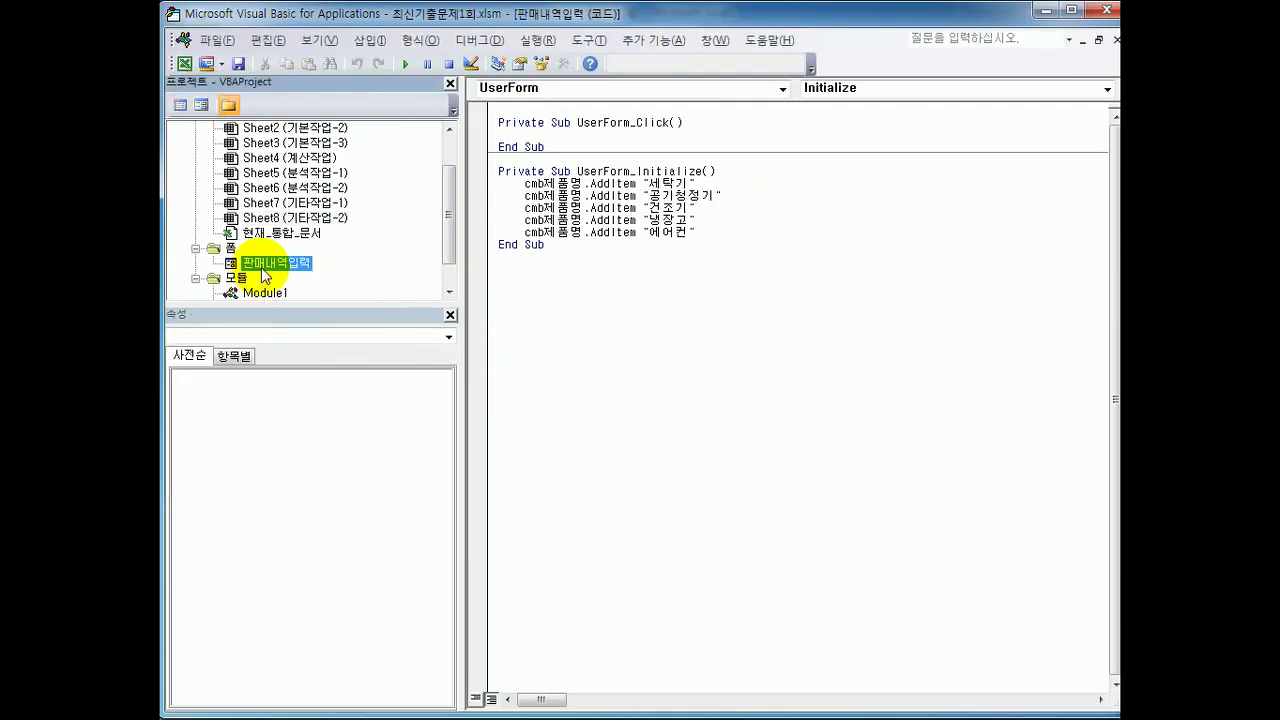
double_click(660, 300)
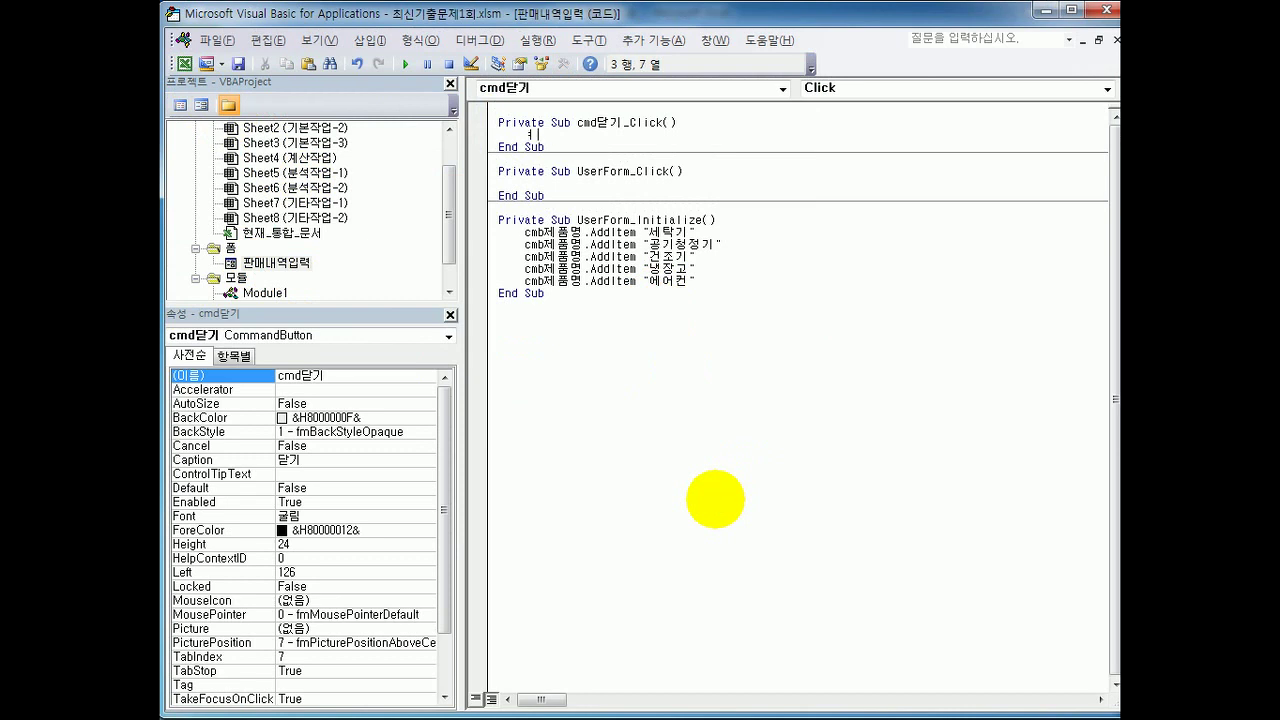
type("unload me")
key("Return")
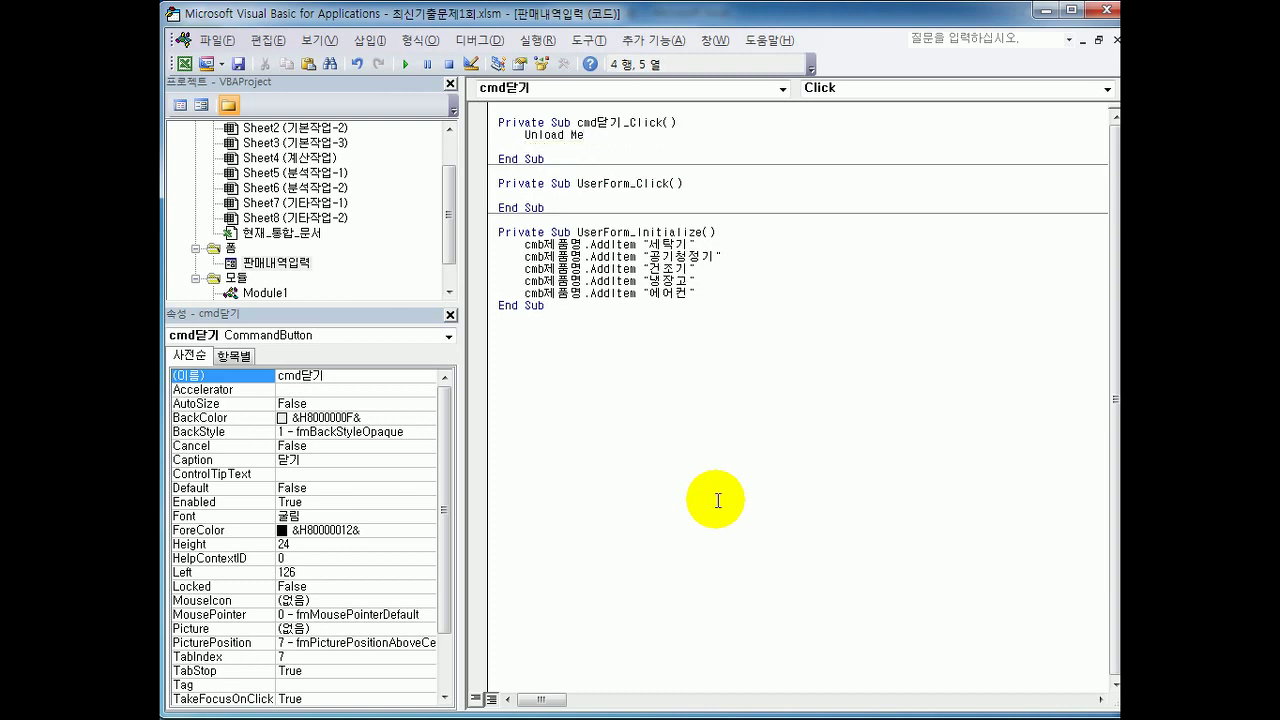
Add the line [a1].Font.Name = "굴림체" below Unload Me in the cmd닫기 click procedure.
type("[")
type("a1")
type("].")
type("font.")
type("name")
type(" = ")
type("\"")
type("굴ㄹ")
type("림체\"")
key("Down")
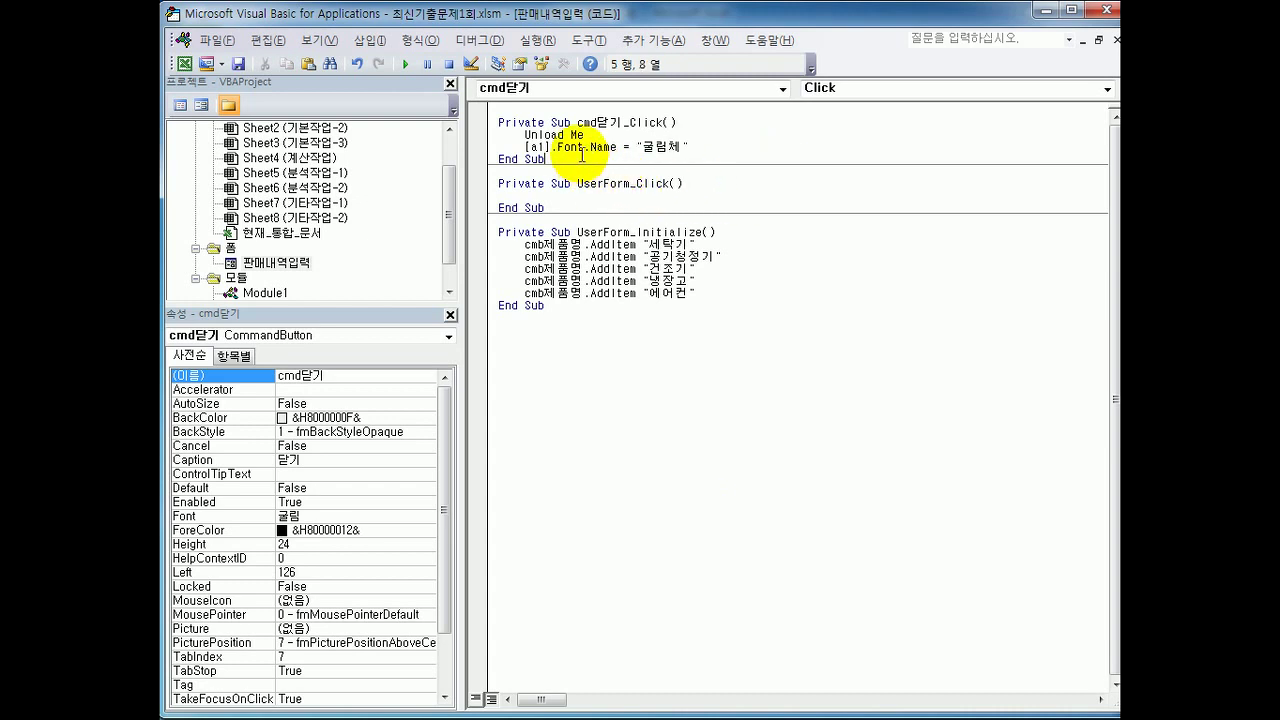
left_click(617, 147)
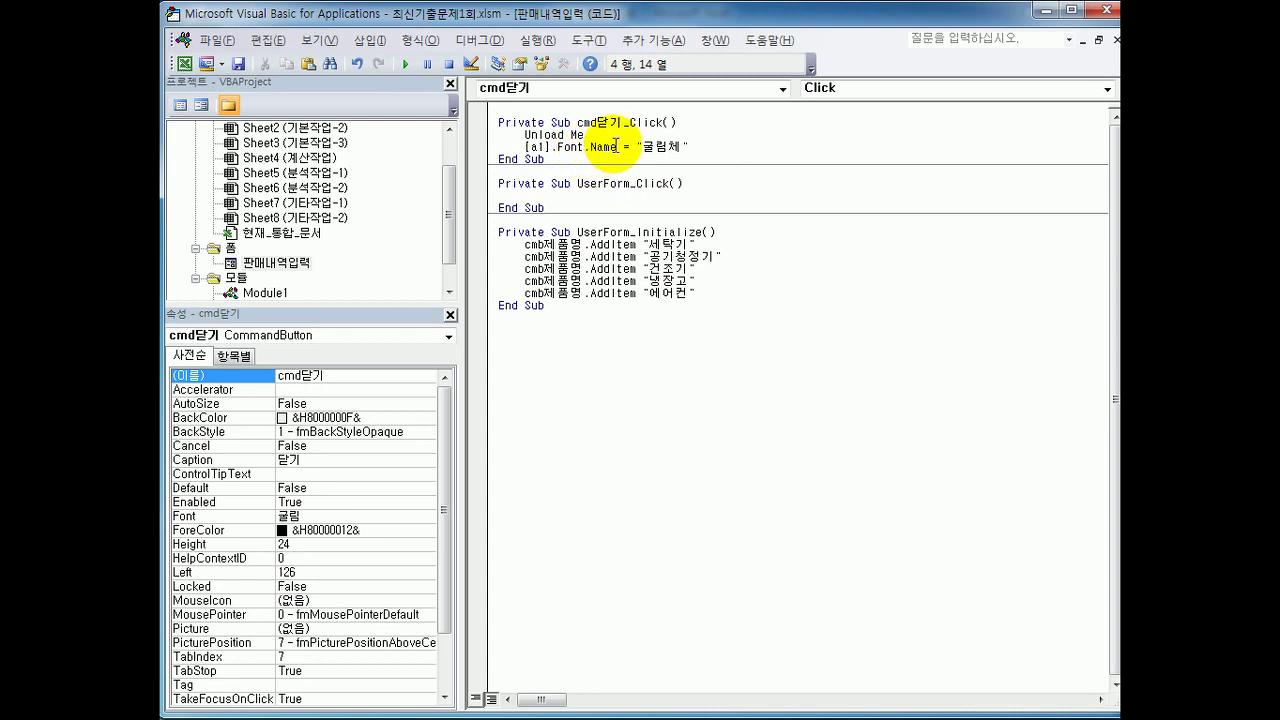
left_click(733, 331)
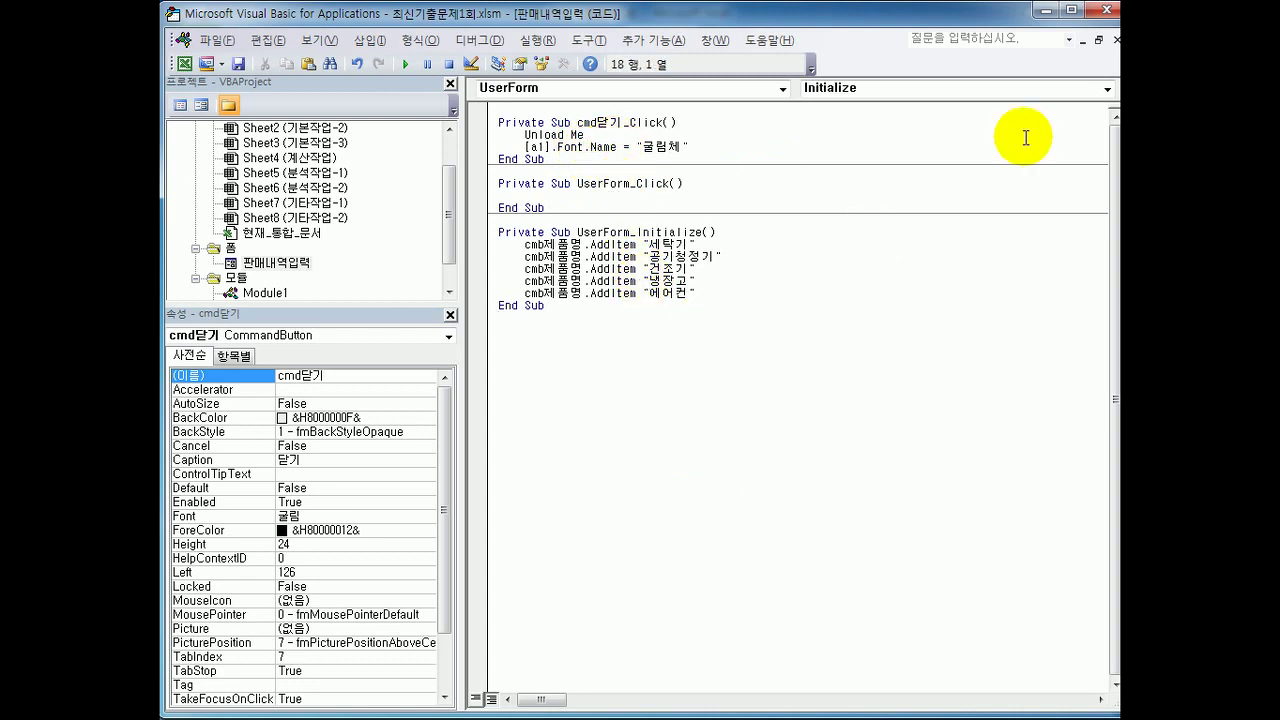
Return to the worksheet, test the form's 닫기 button, and check the title font in cell A1.
left_click(1104, 11)
left_click(594, 249)
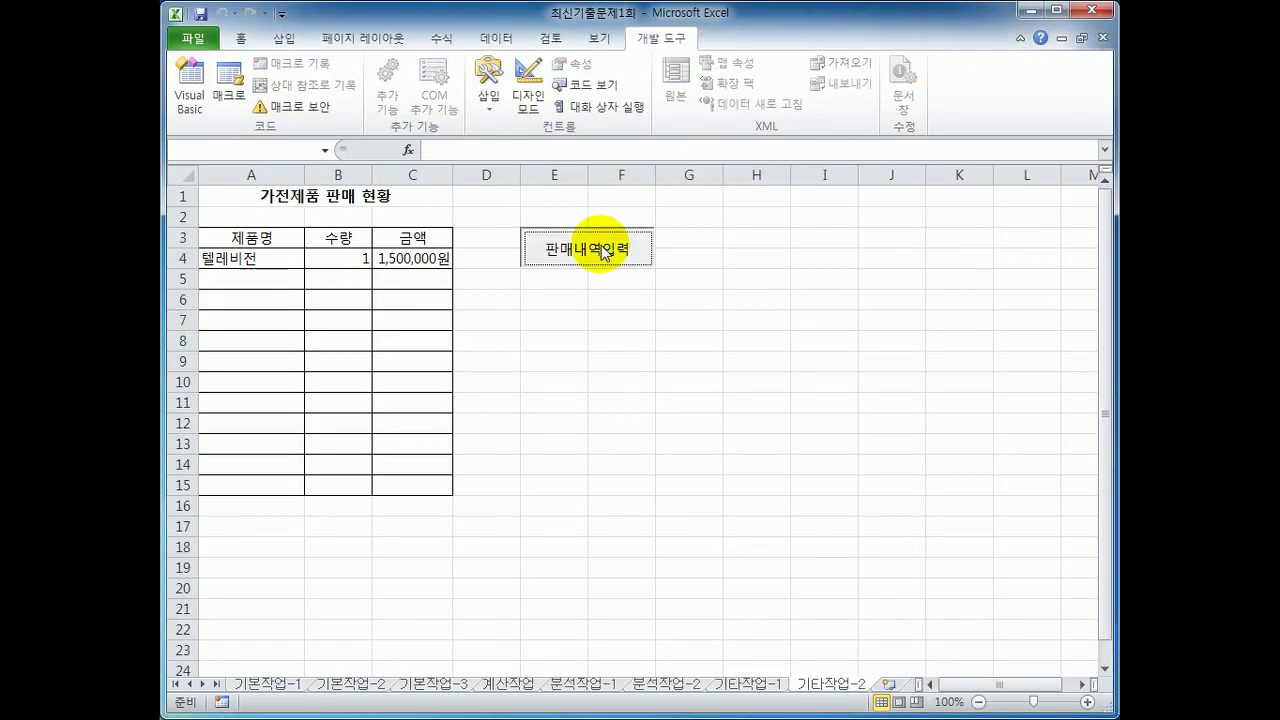
left_click(700, 434)
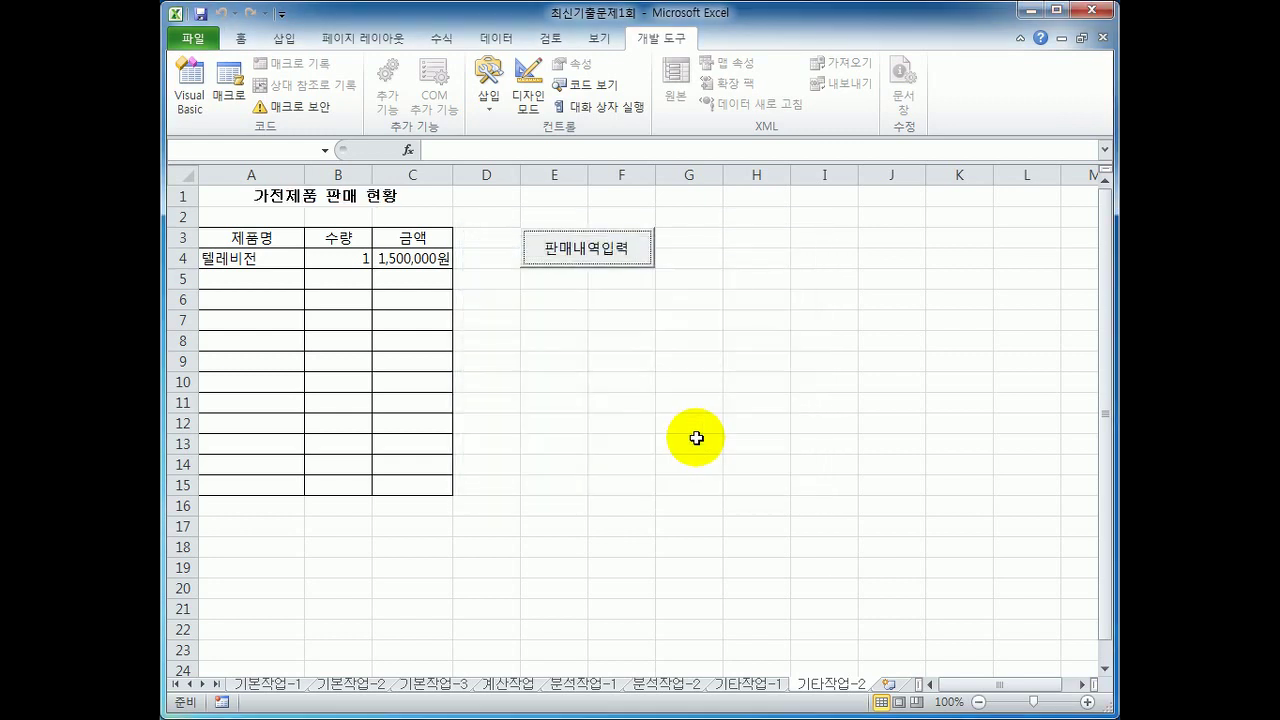
left_click(298, 198)
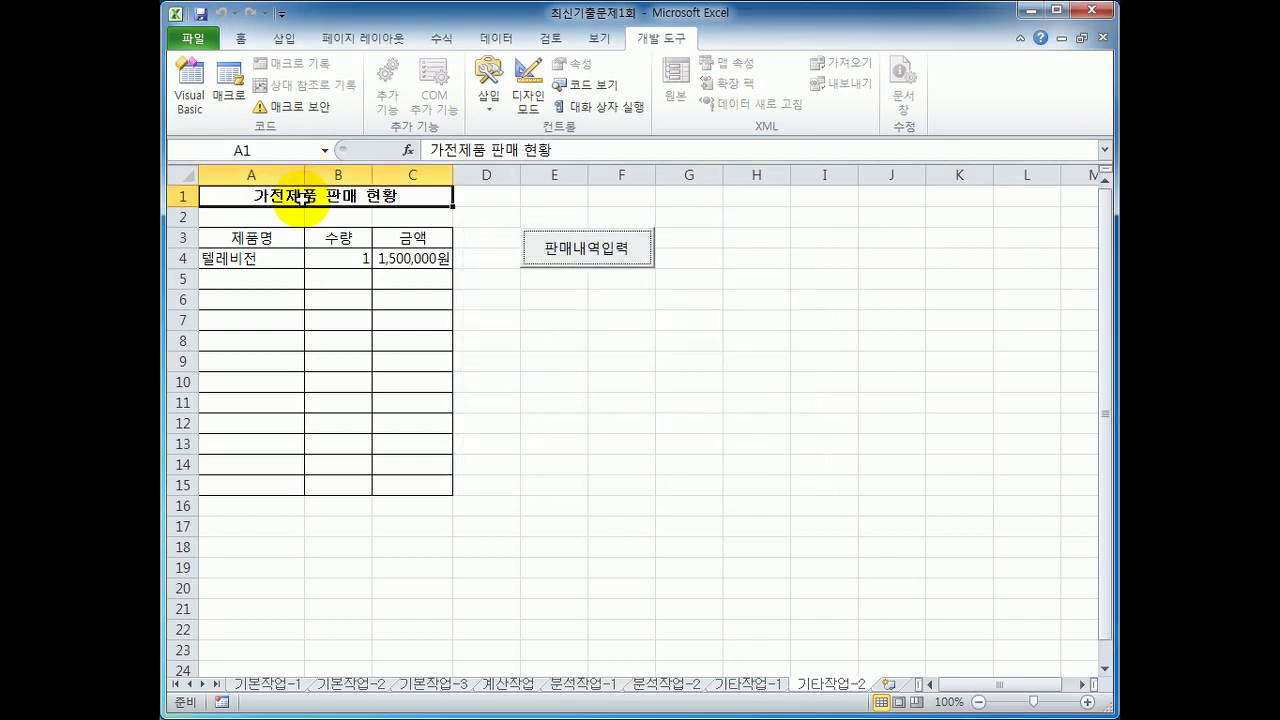
left_click(729, 420)
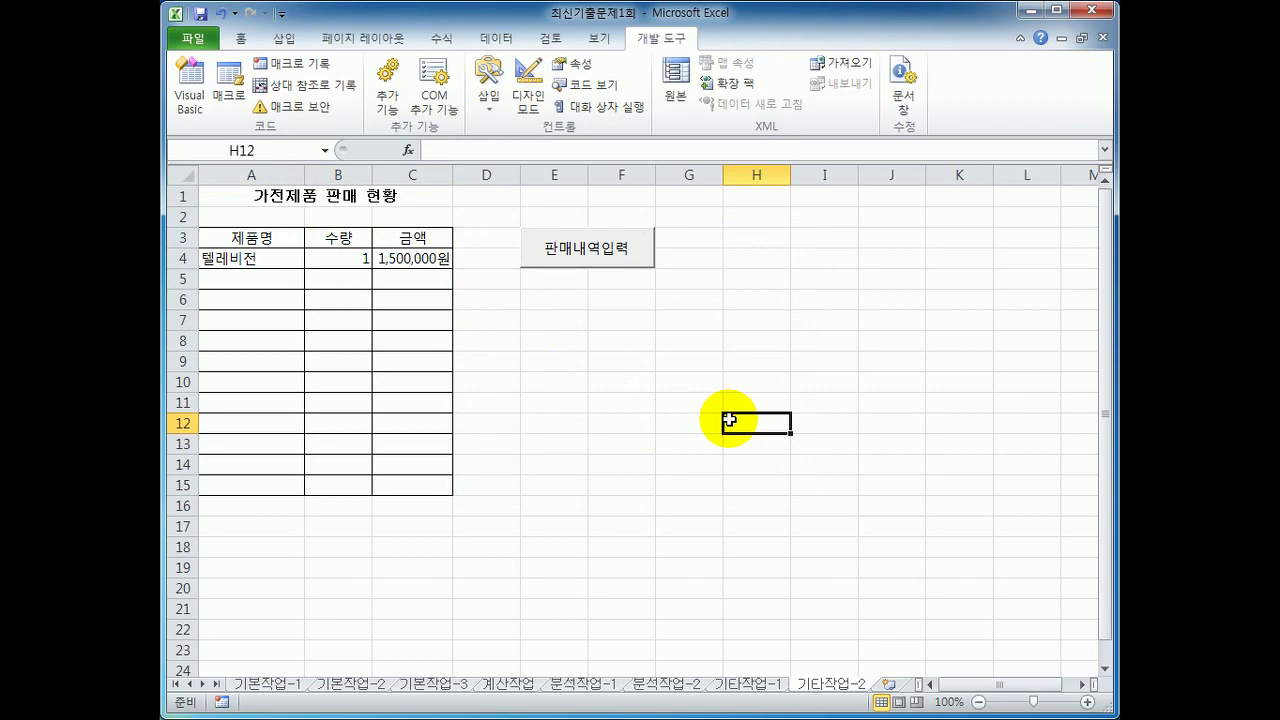
Create an empty click event procedure for the 판매내역입력 form's cmd입력 button in the Visual Basic editor.
left_click(190, 90)
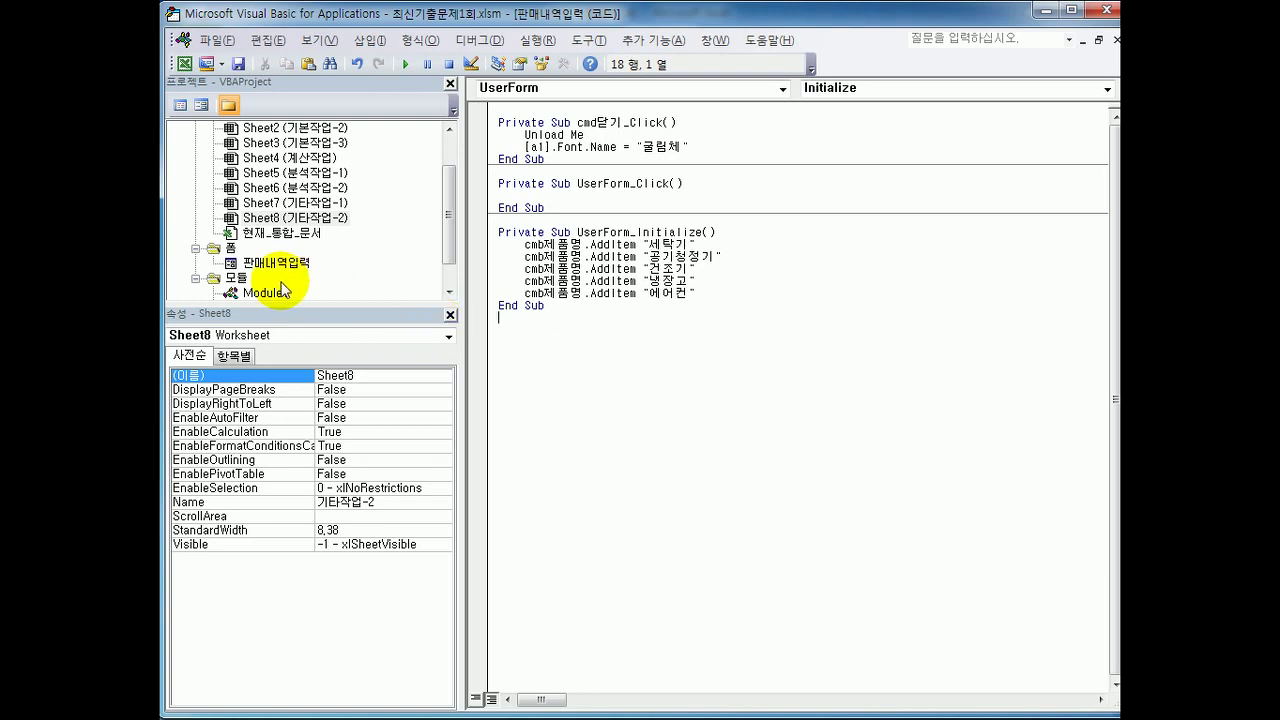
left_click(642, 91)
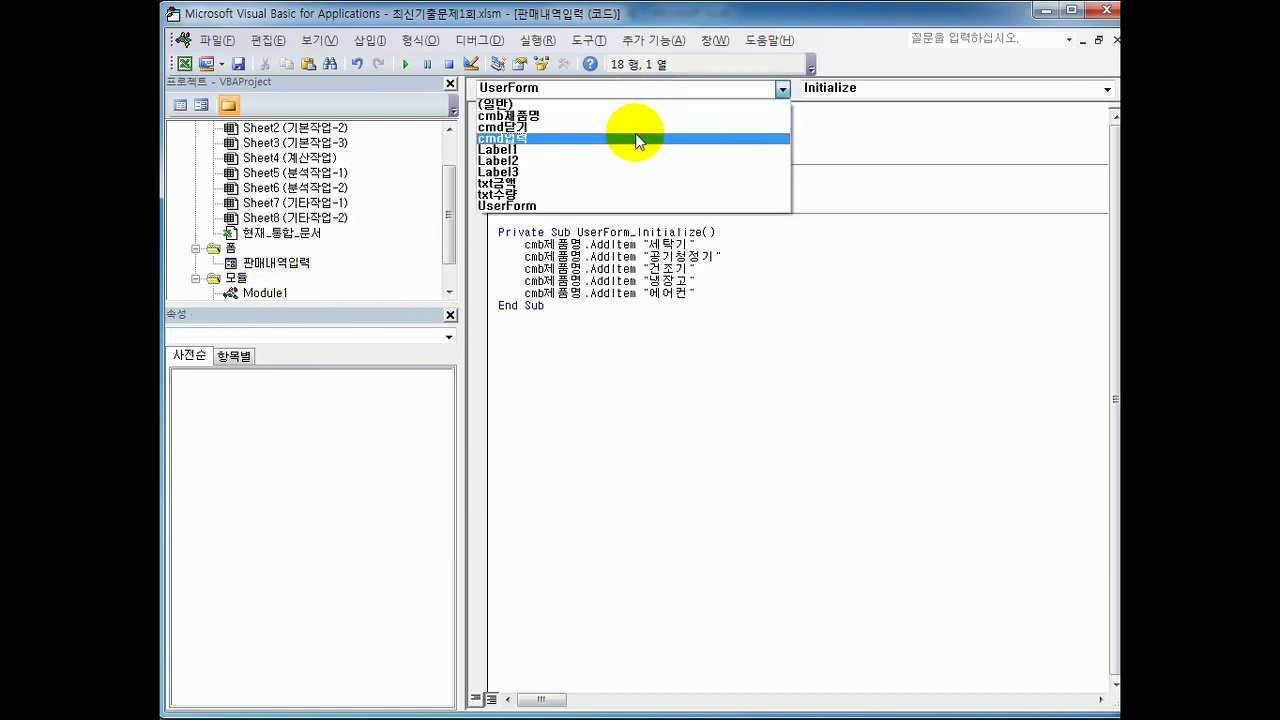
left_click(643, 137)
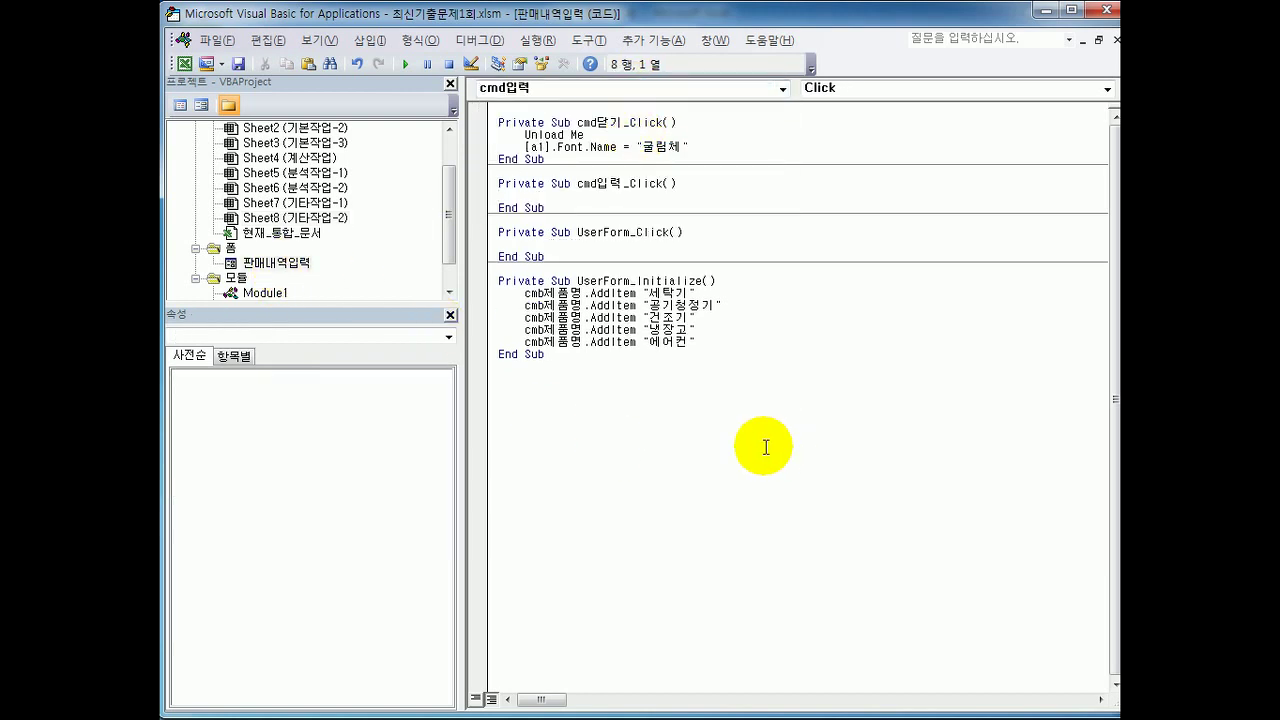
Return to the worksheet and examine the sales table's layout from header cell A3 and its first record row.
left_click(1104, 10)
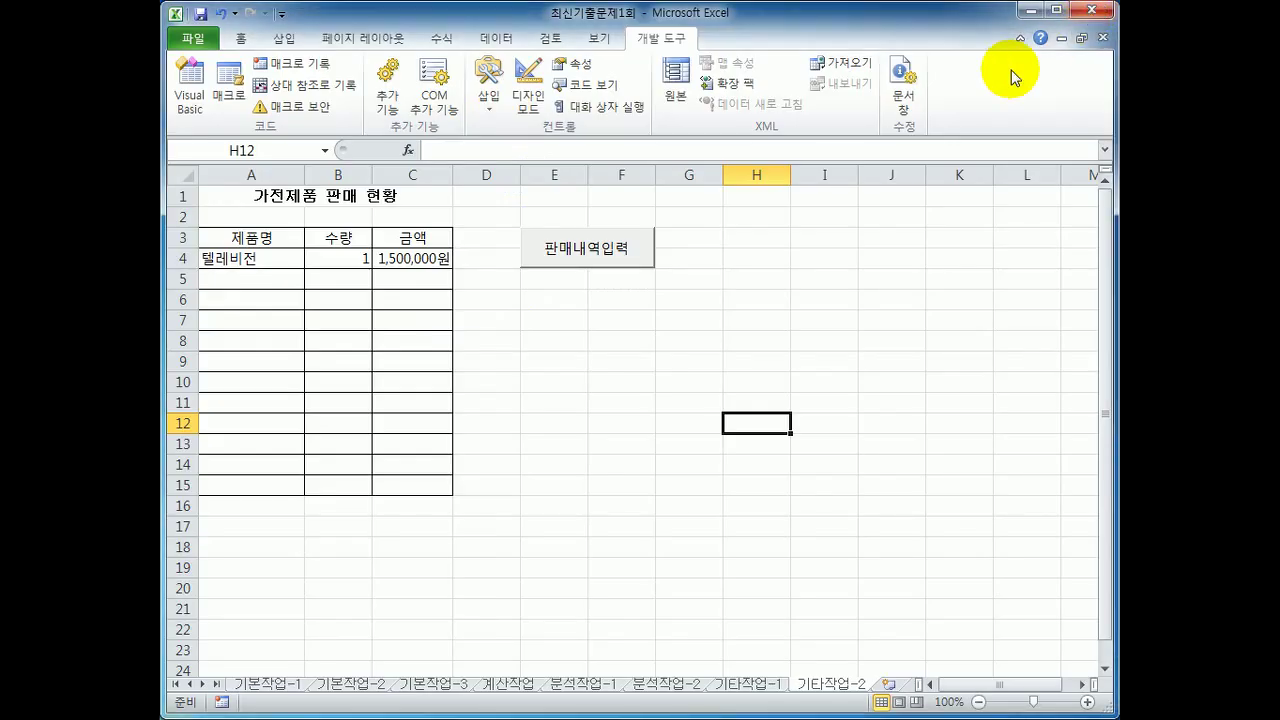
left_click(251, 239)
left_click_drag(251, 239, 394, 480)
left_click(272, 238)
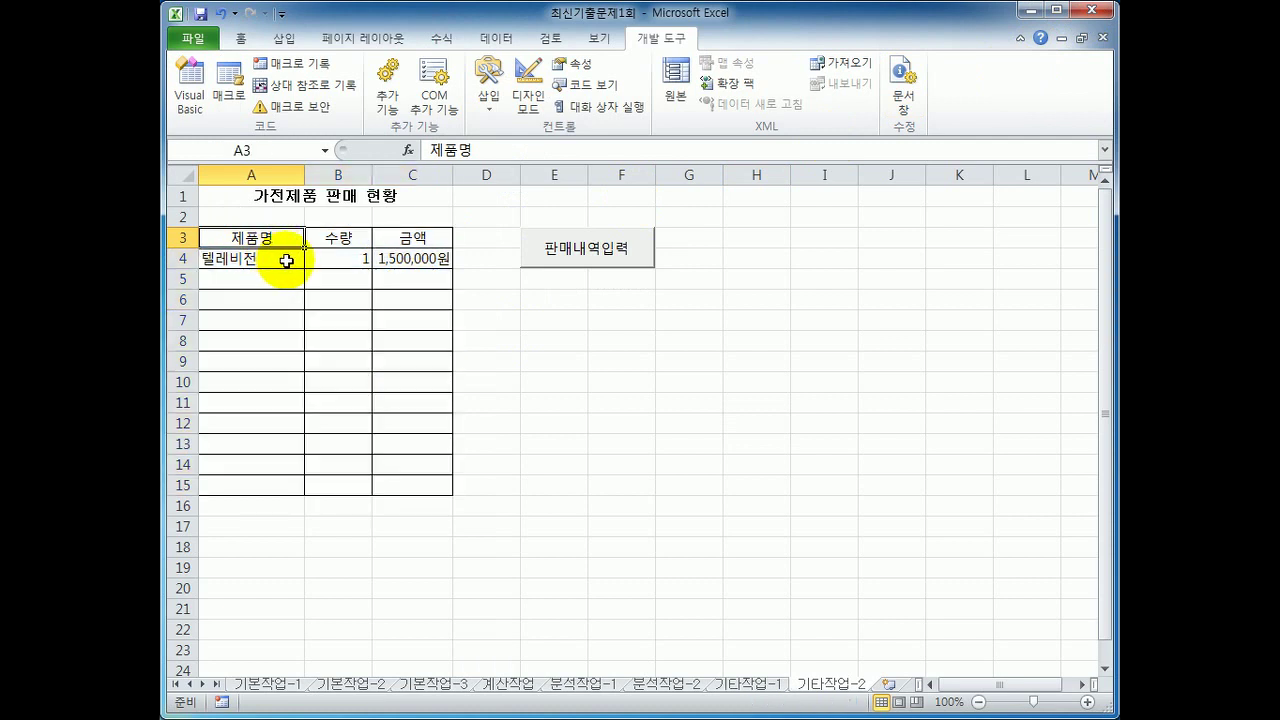
left_click_drag(226, 197, 224, 214)
left_click(227, 259)
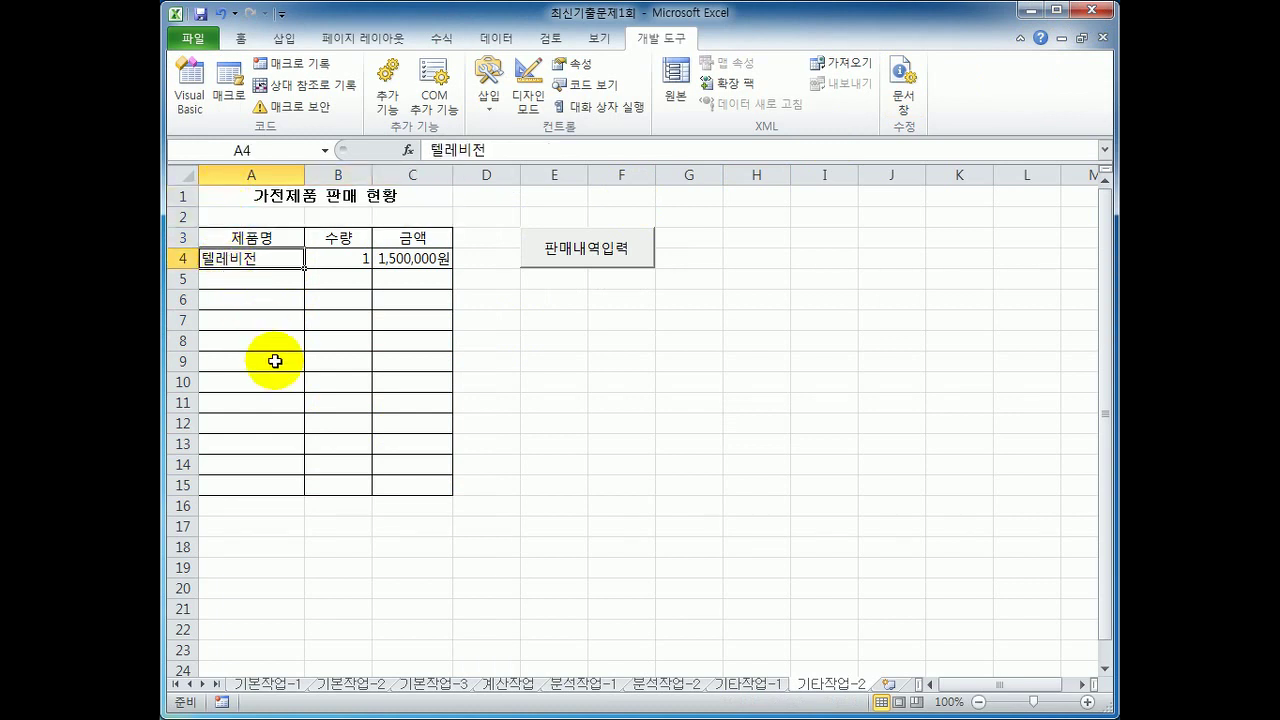
left_click(232, 237)
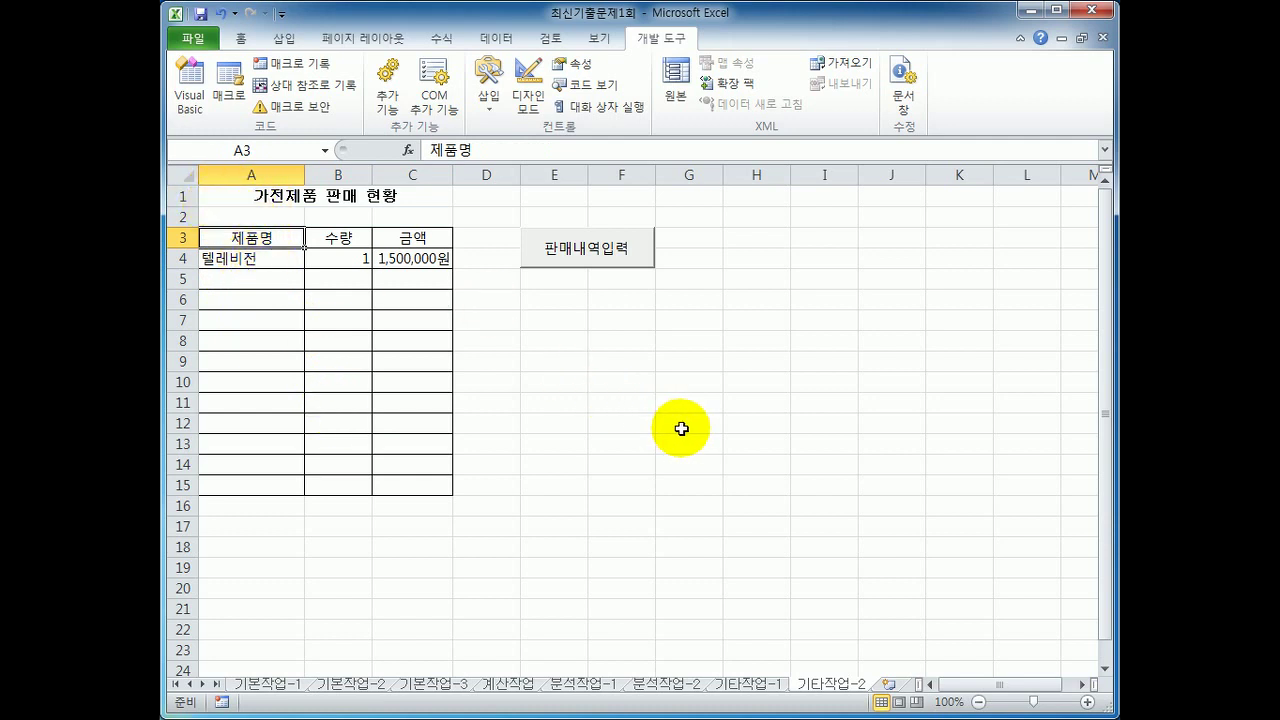
In the cmd입력 click procedure, enter i = Range("a3").CurrentRegion.Rows.Count.
left_click(206, 108)
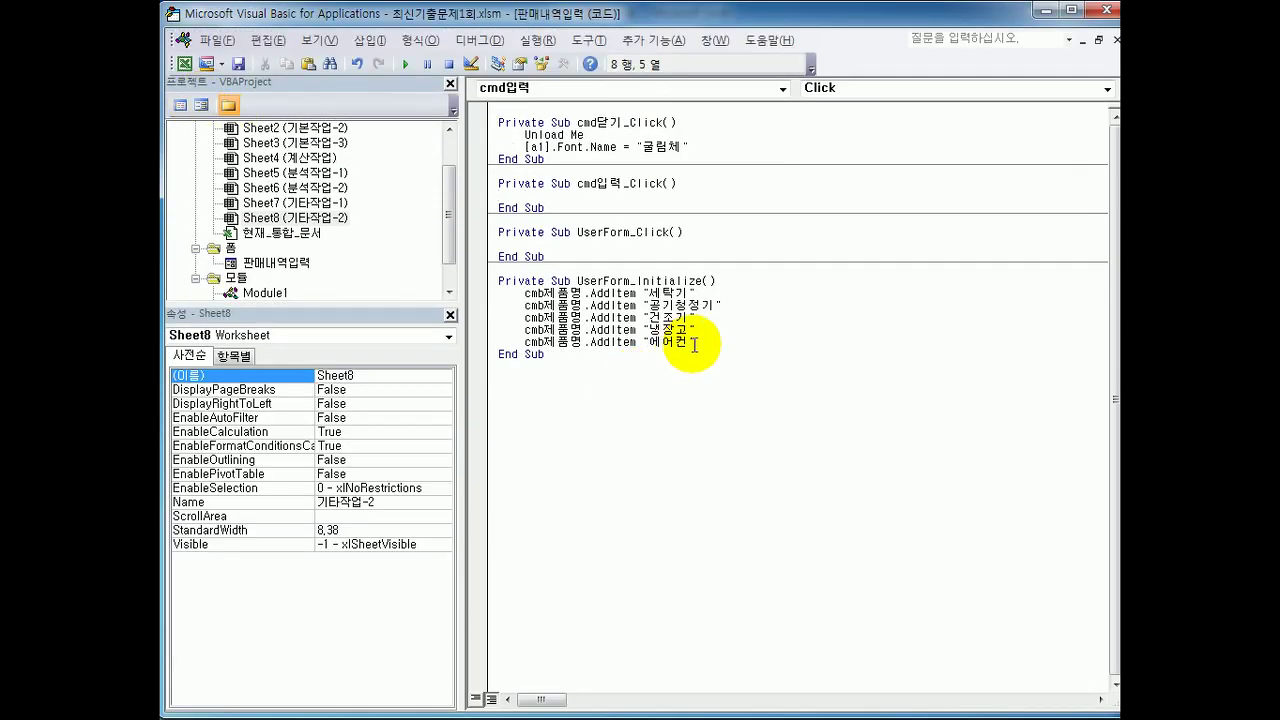
type("i = t")
key("BackSpace")
type("range(\"")
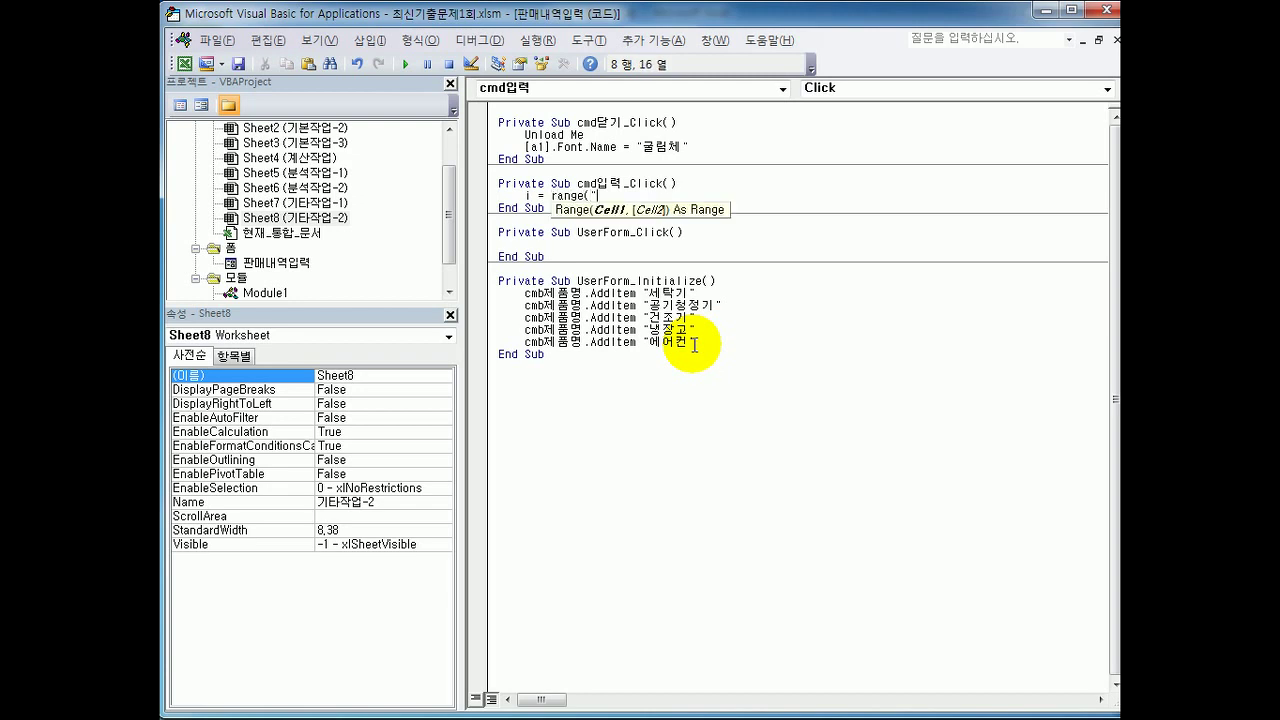
type("a3\").cu")
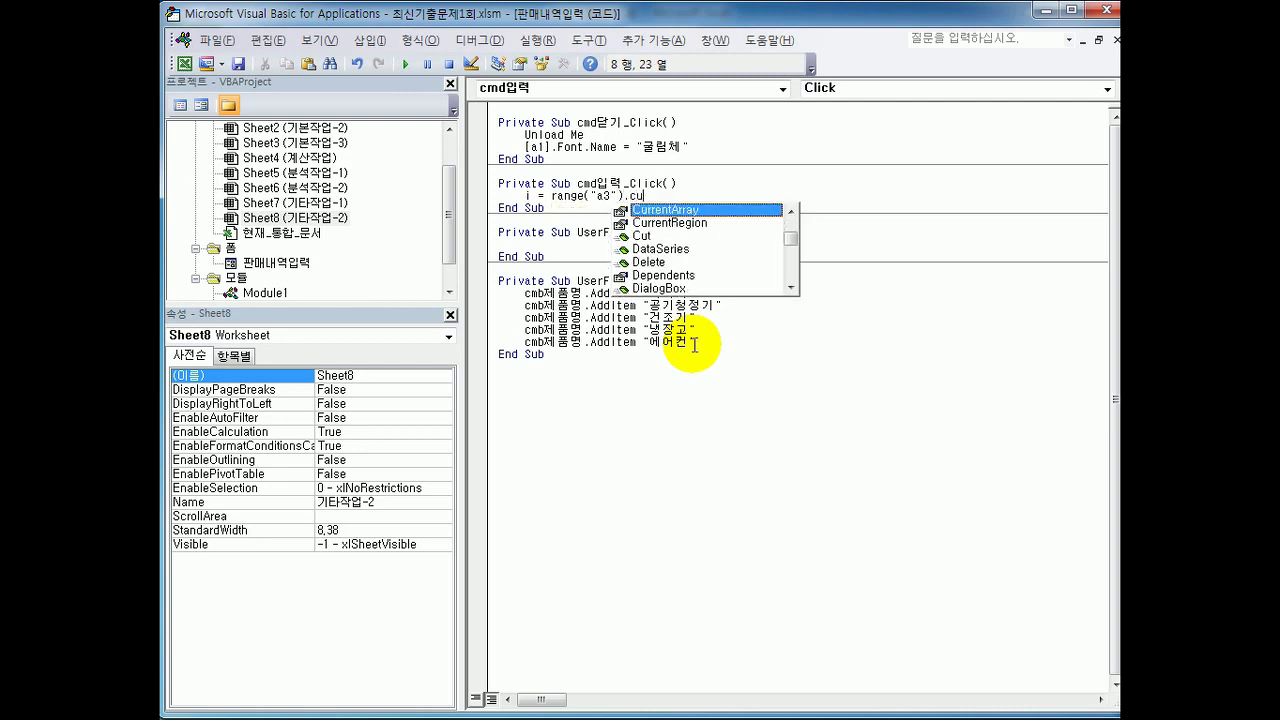
key("Tab")
type(".")
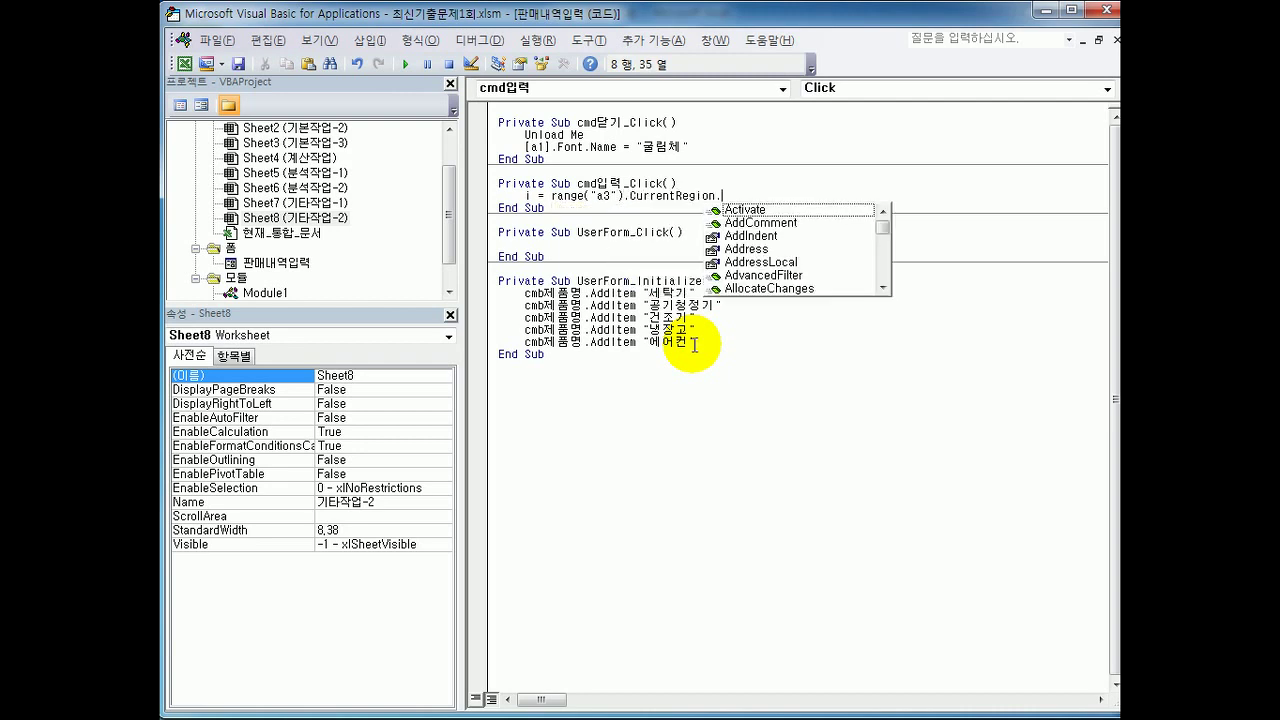
type("Rows.co")
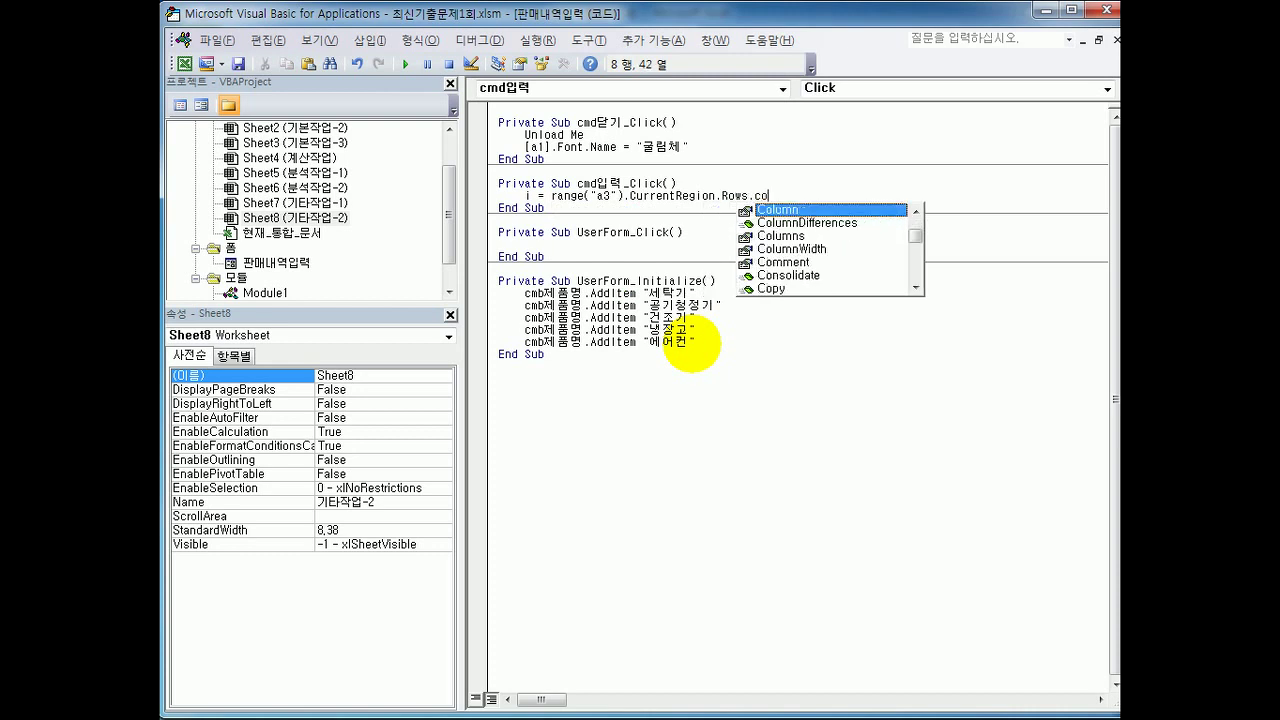
type("unt +")
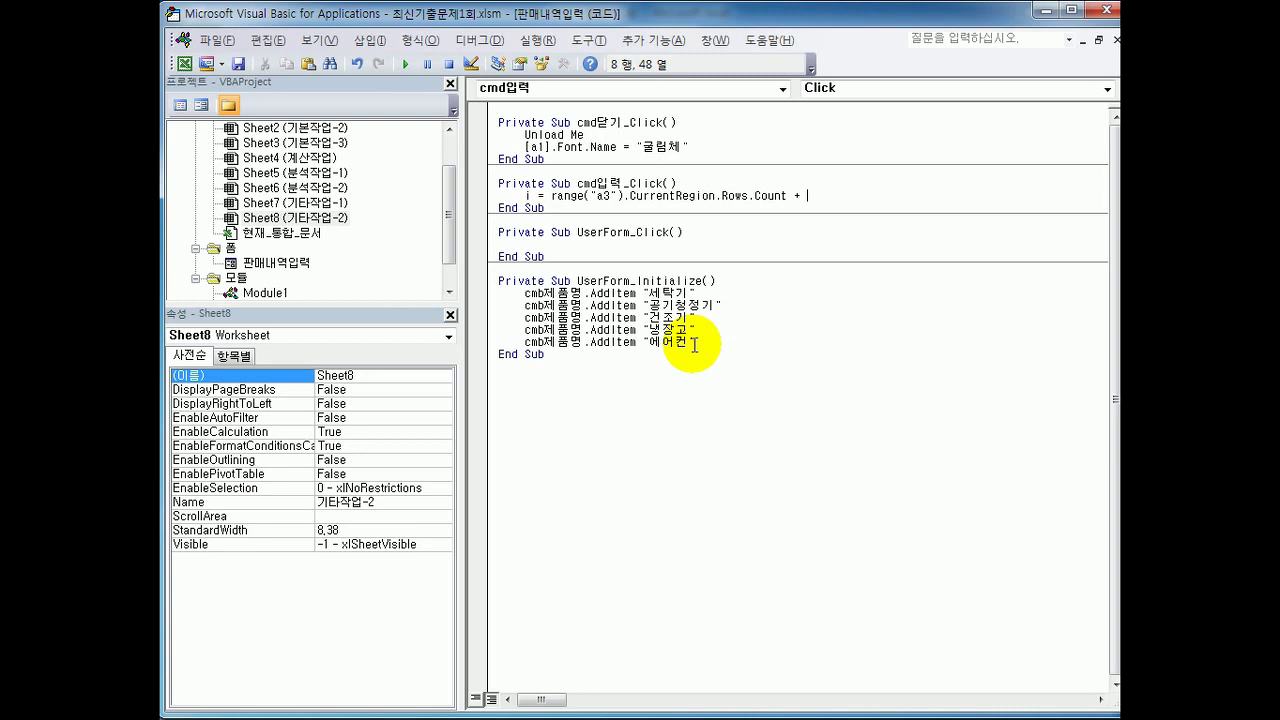
key("BackSpace")
key("BackSpace")
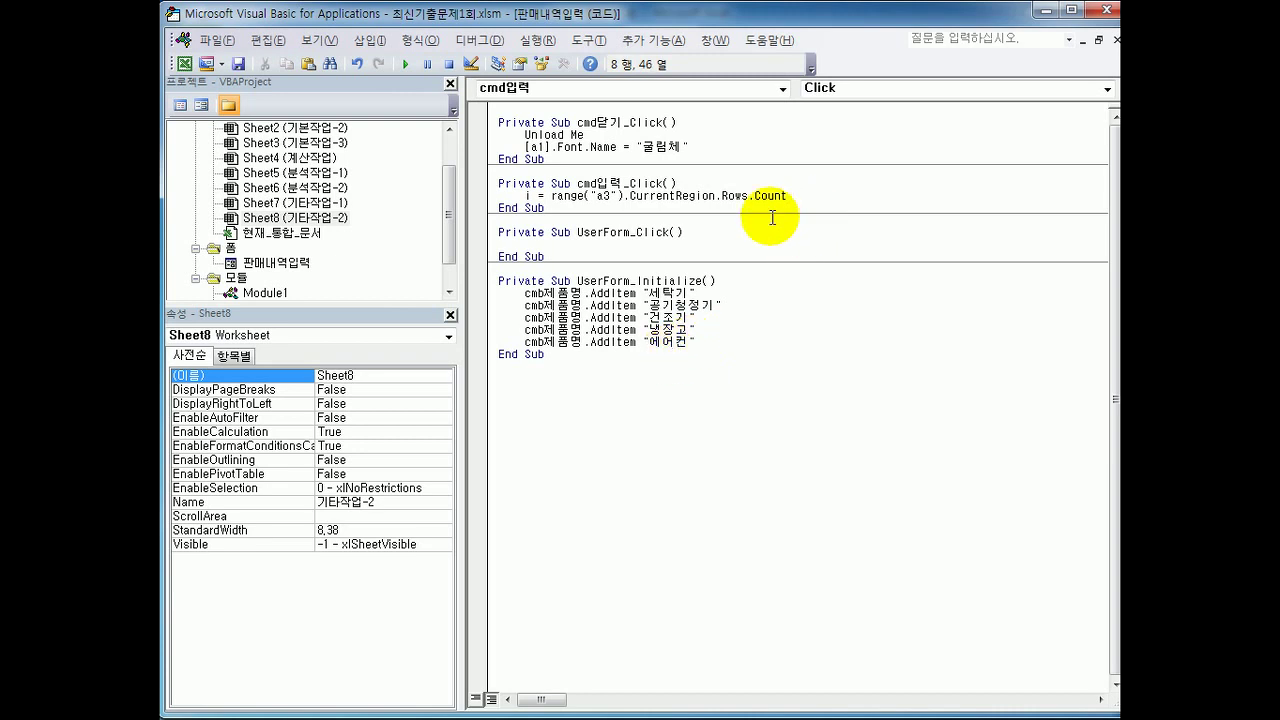
left_click(737, 309)
Return to the worksheet and compare the table's filled rows from A3 with the rows above to determine the next input row.
left_click(1105, 10)
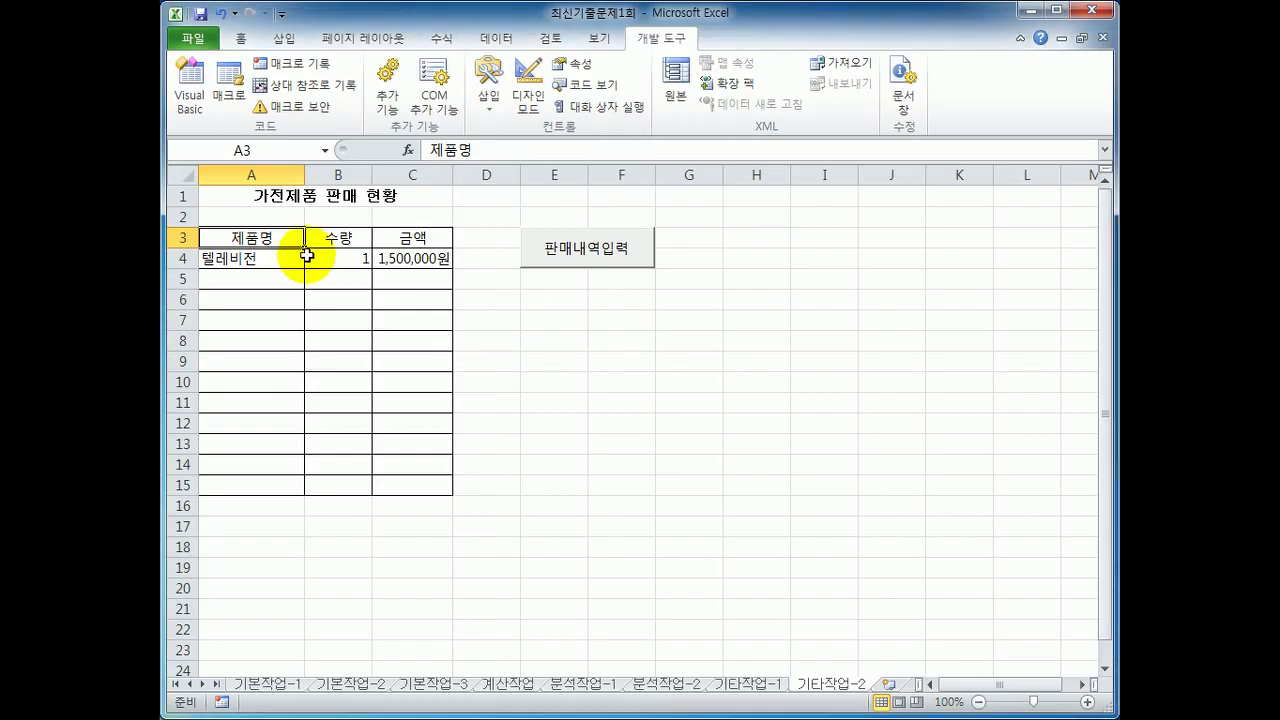
left_click_drag(237, 240, 410, 262)
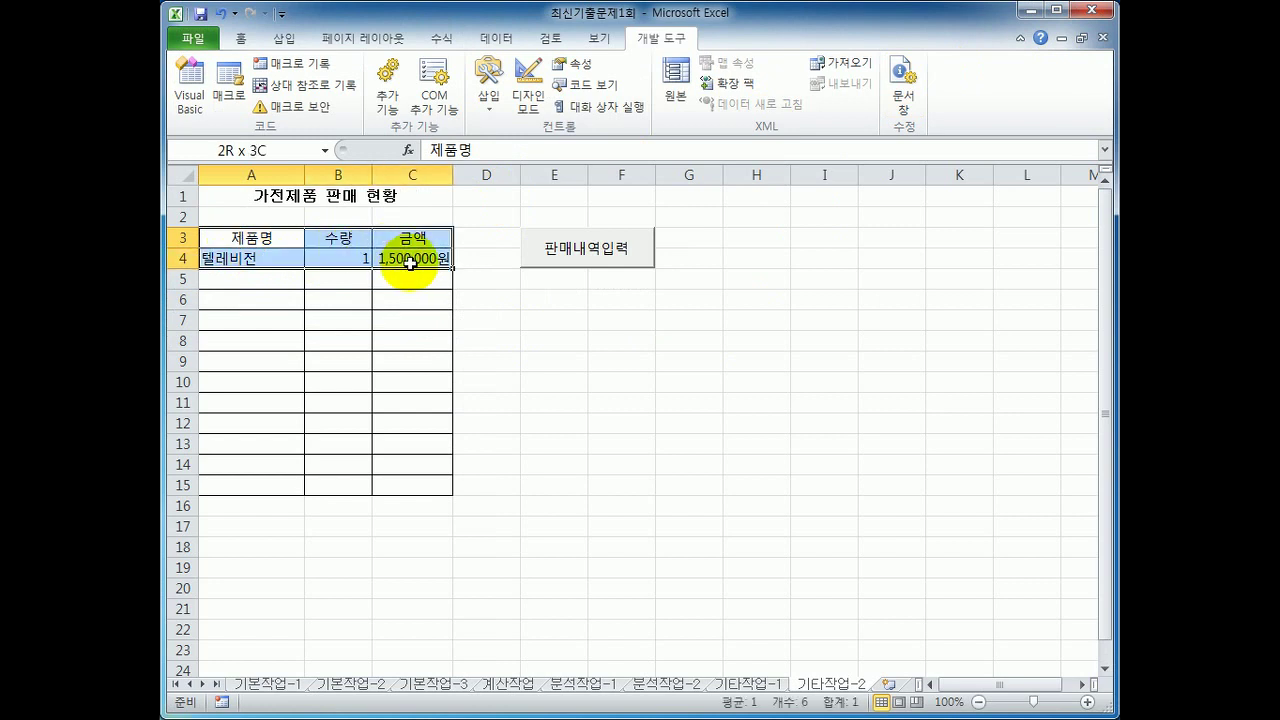
left_click(508, 398)
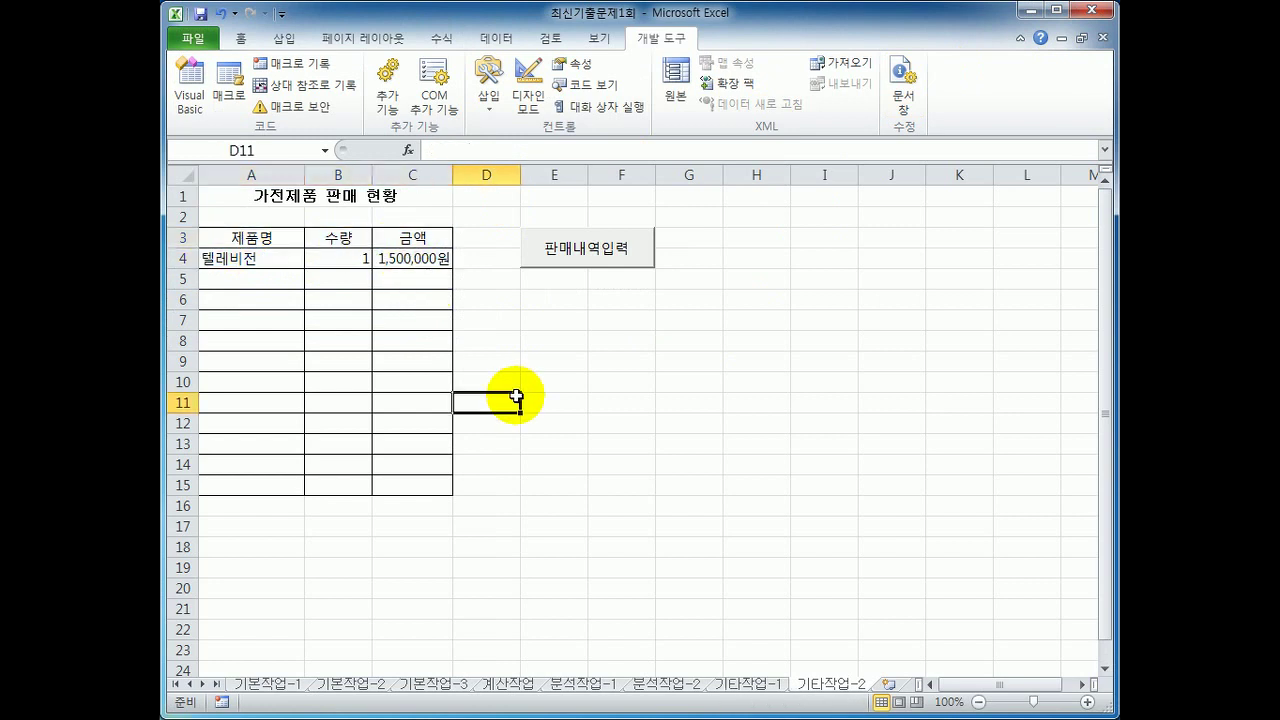
left_click(266, 283)
left_click_drag(284, 242, 400, 258)
left_click(246, 278)
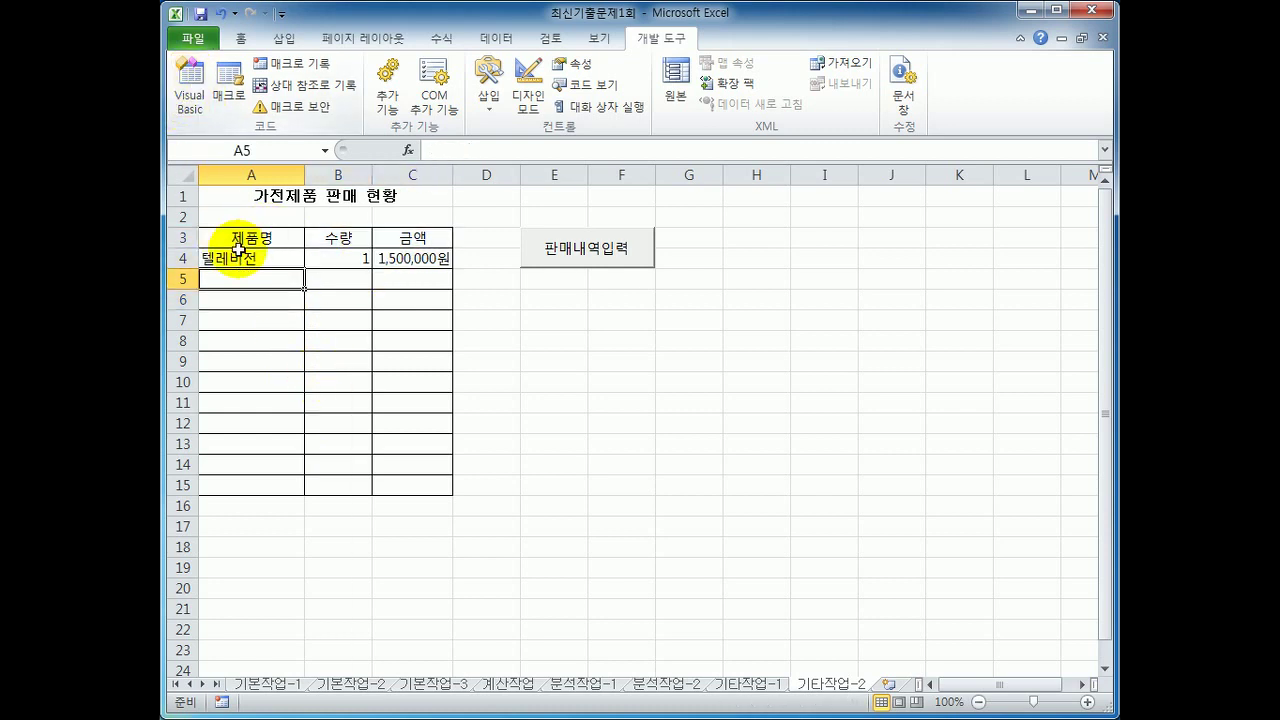
left_click_drag(240, 196, 246, 211)
left_click(242, 284)
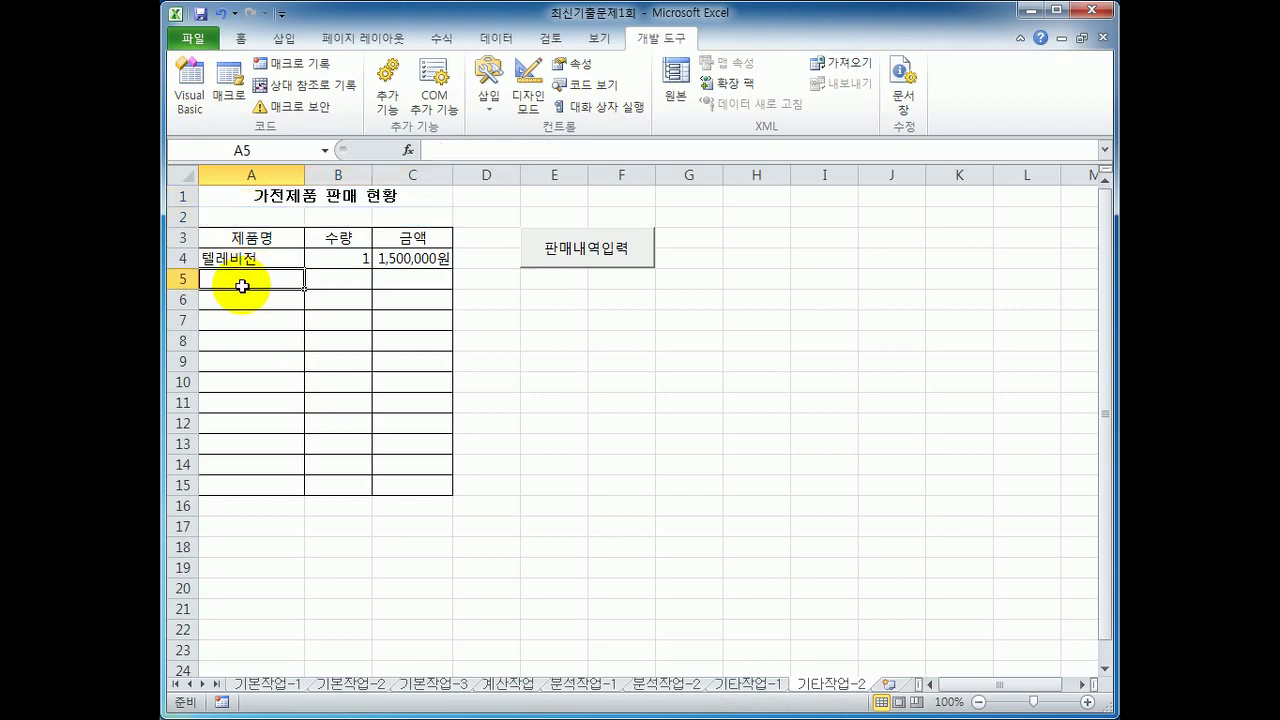
Append + 3 to the Rows.Count expression in the cmd입력 procedure and leave a blank line below it.
left_click(189, 86)
left_click(800, 196)
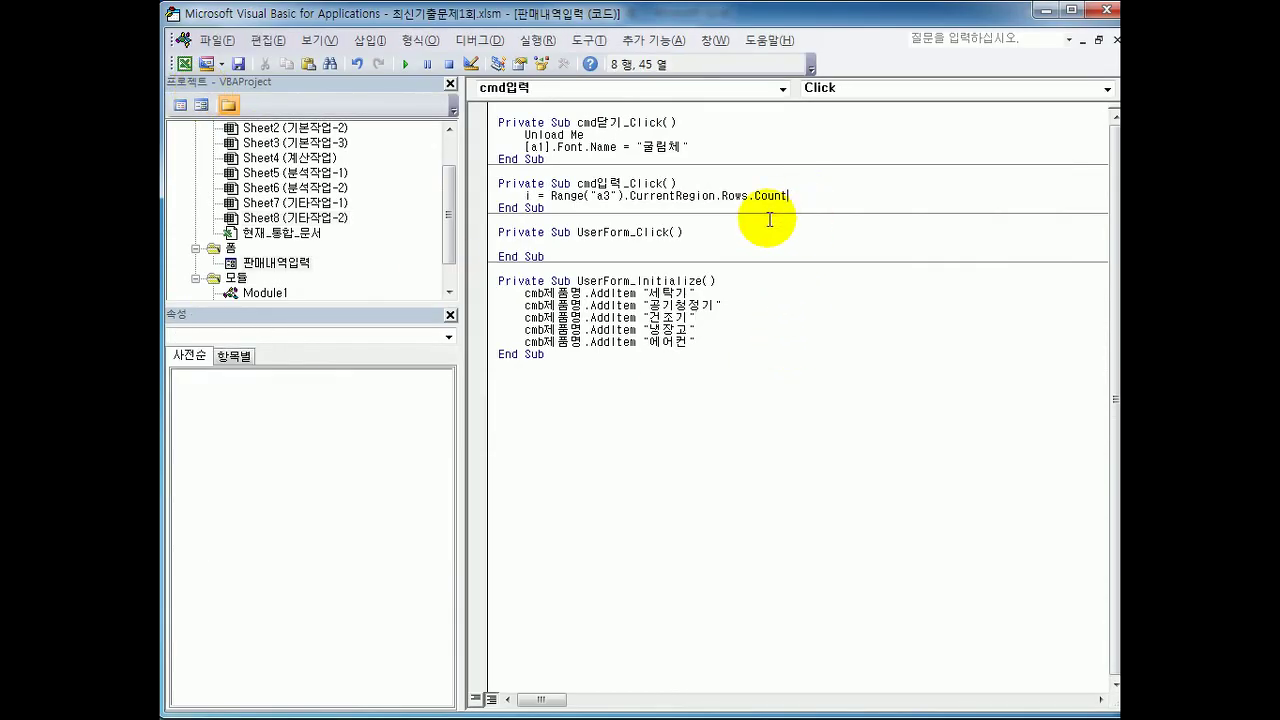
type("+3")
key("Return")
key("Return")
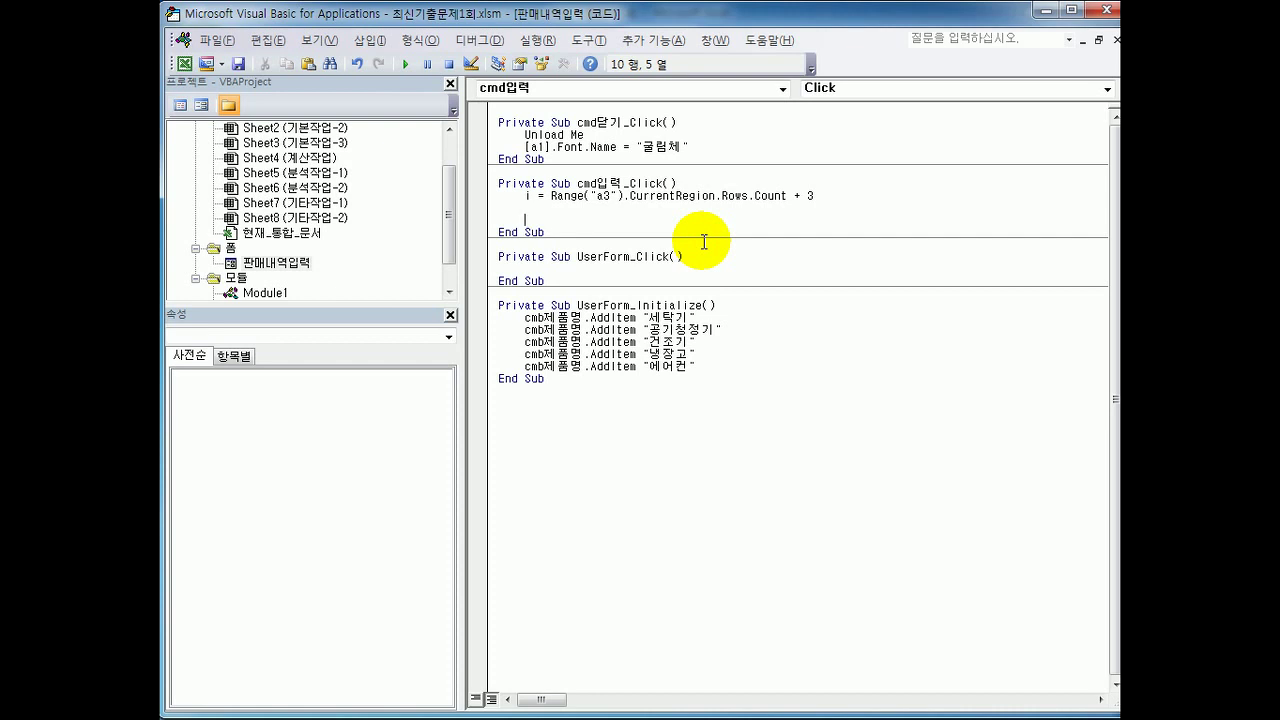
Add the line Cells(i, 1) = cmb제품명 to the cmd입력 click procedure.
type("cells(i,")
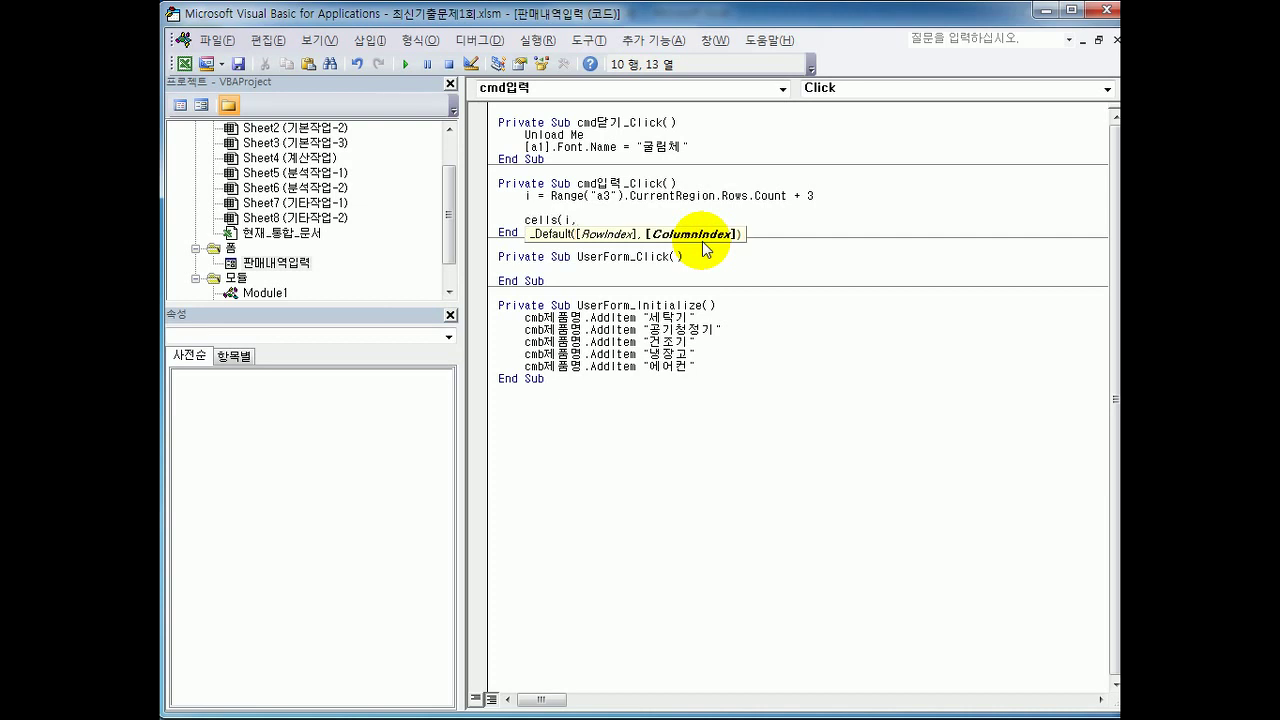
type("1) = ")
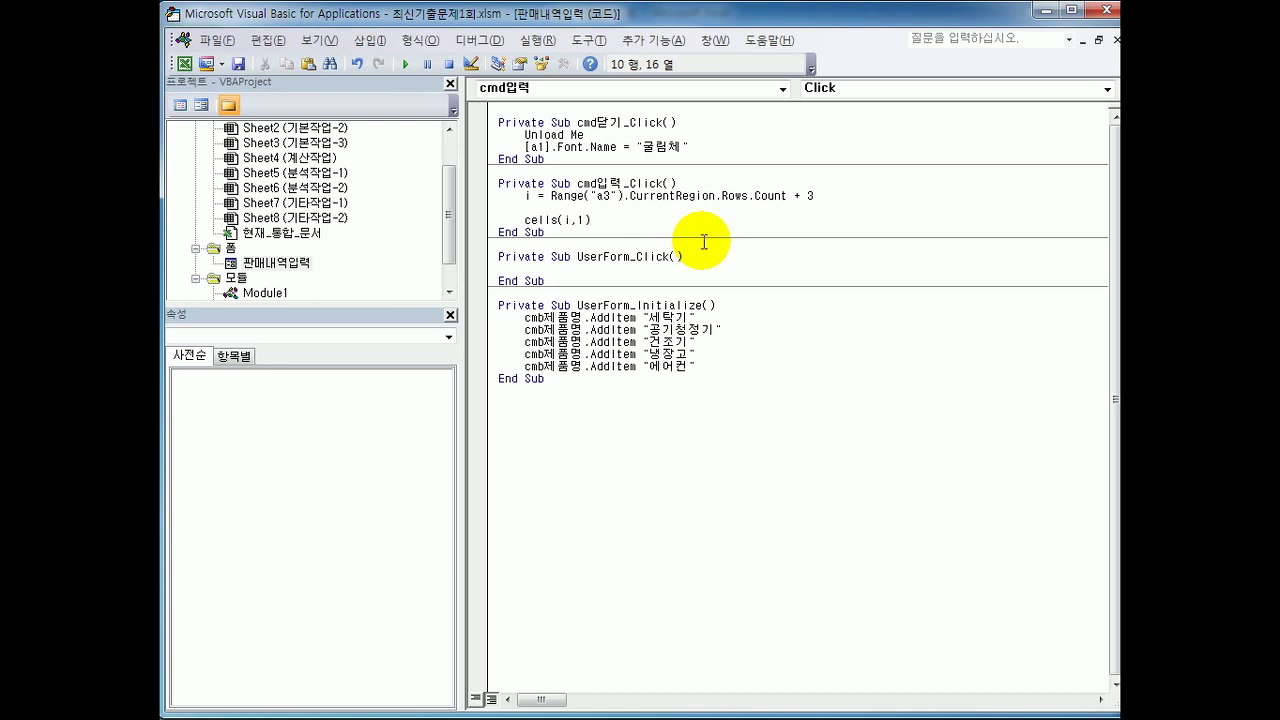
type("cmb제품명")
key("Return")
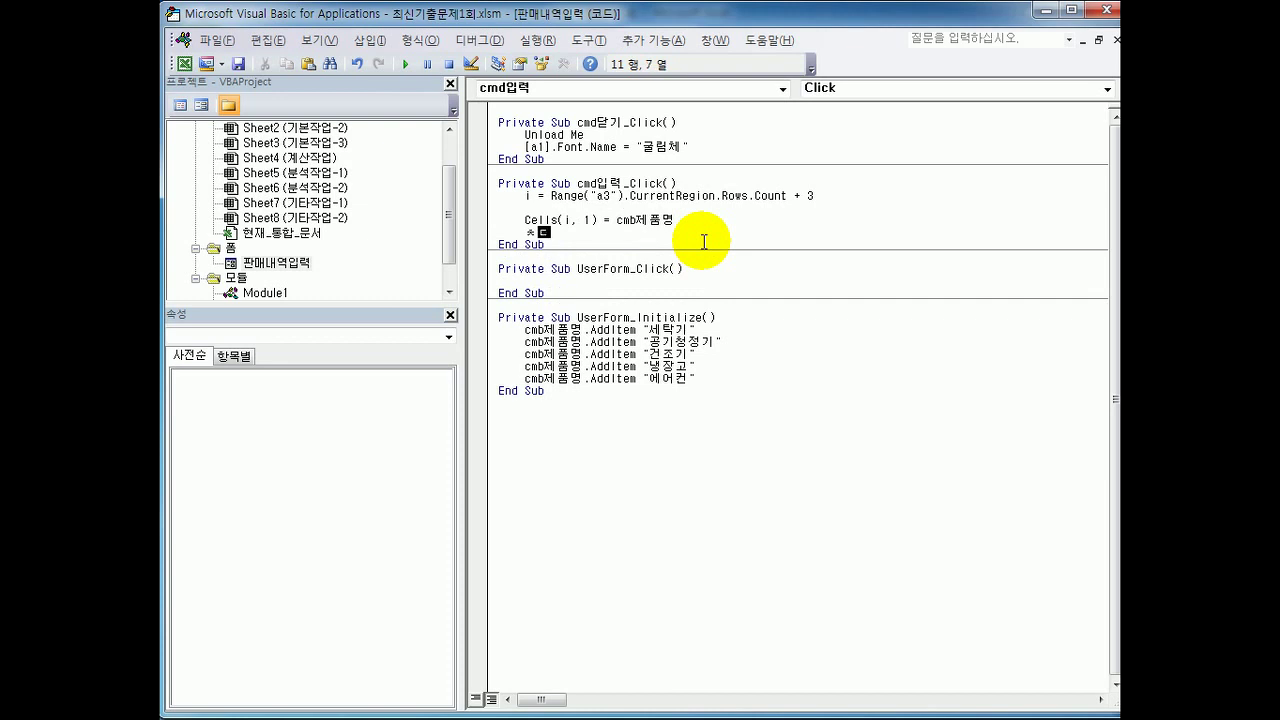
Duplicate the Cells(i, 1) = cmb제품명 line below itself and change the copy's column index to 2.
key("Up")
key("shift+End")
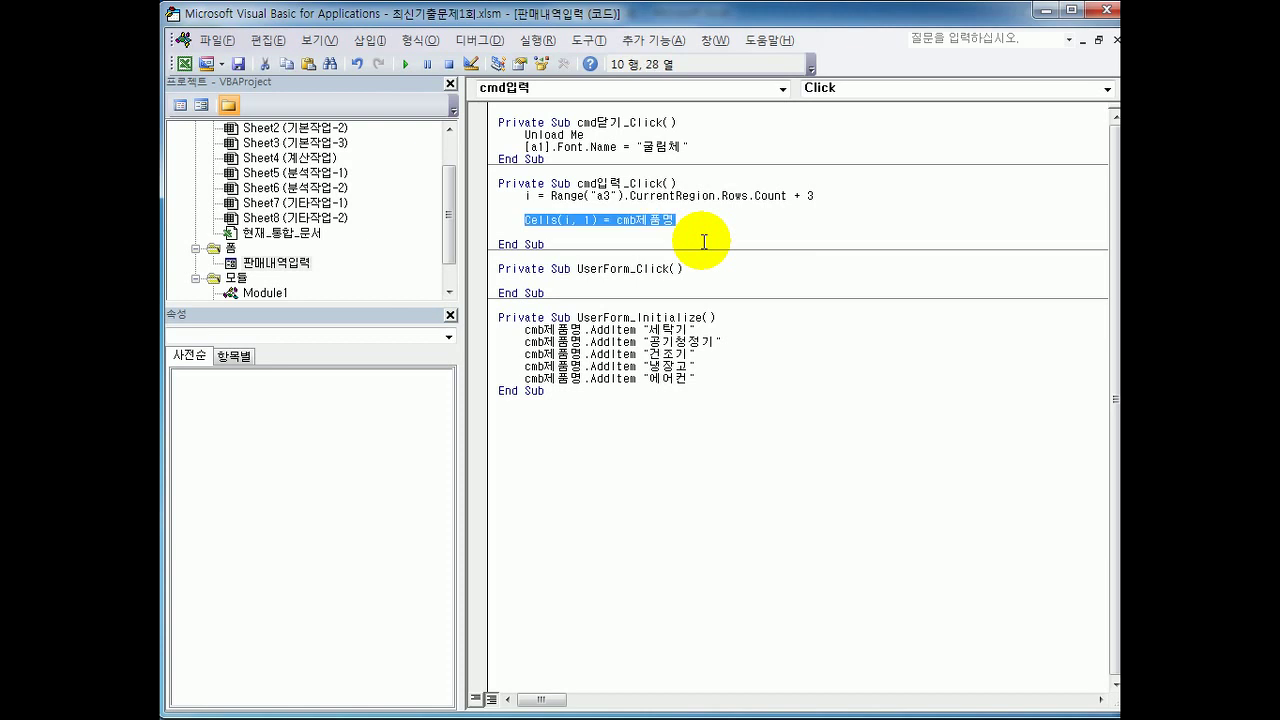
key("ctrl+c")
key("Down")
key("ctrl+v")
key("Left")
key("Left")
key("Left")
key("Left")
key("Left")
key("Left")
key("Left")
key("Left")
key("Left")
key("shift+Left")
type("2")
Replace cmb제품명 in the Cells(i, 2) line with Val(txt수량).
key("End")
key("shift+Left")
key("shift+Left")
key("shift+Left")
key("shift+Left")
key("shift+Left")
key("shift+Left")
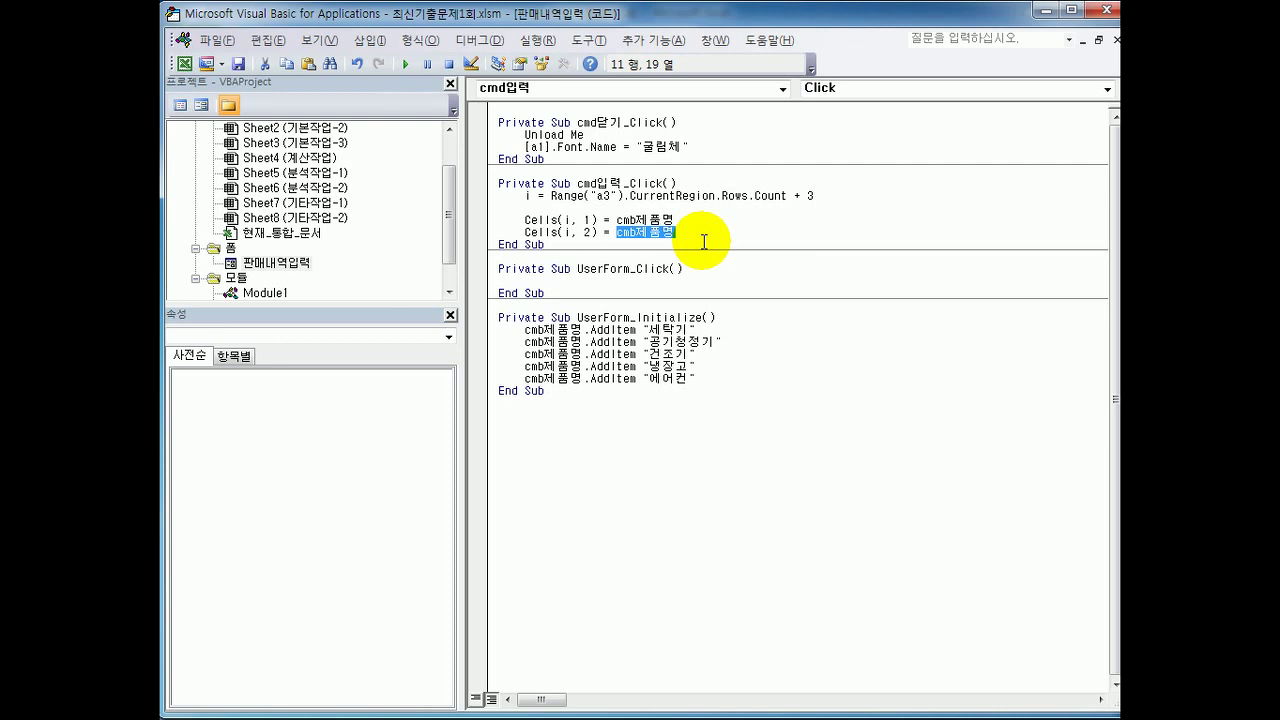
type("ㅍ")
key("BackSpace")
type("va")
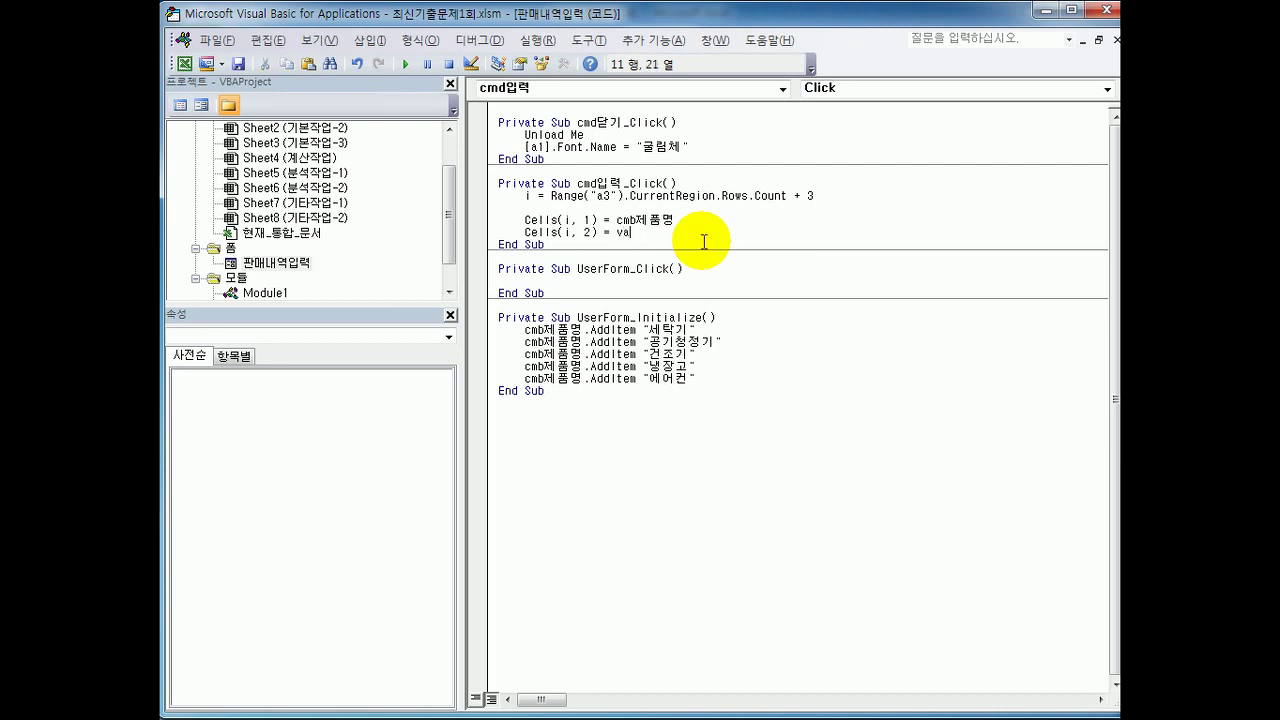
type("l(txt수량")
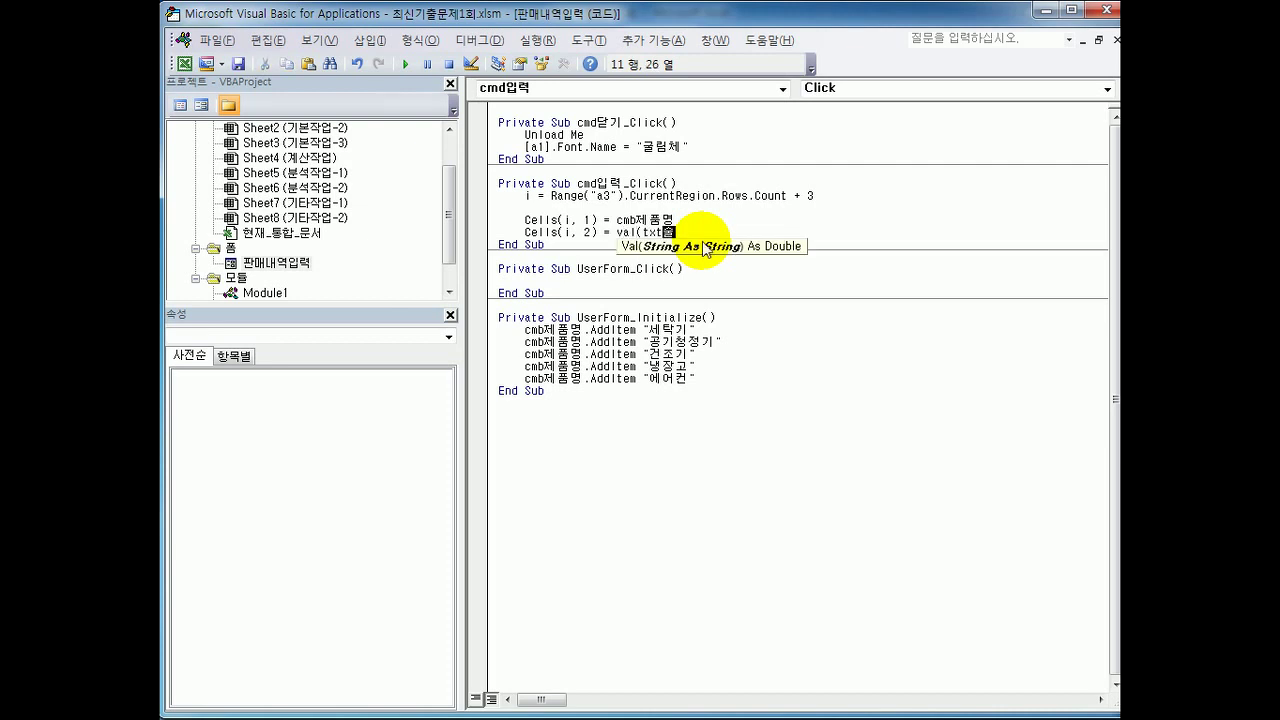
type(")")
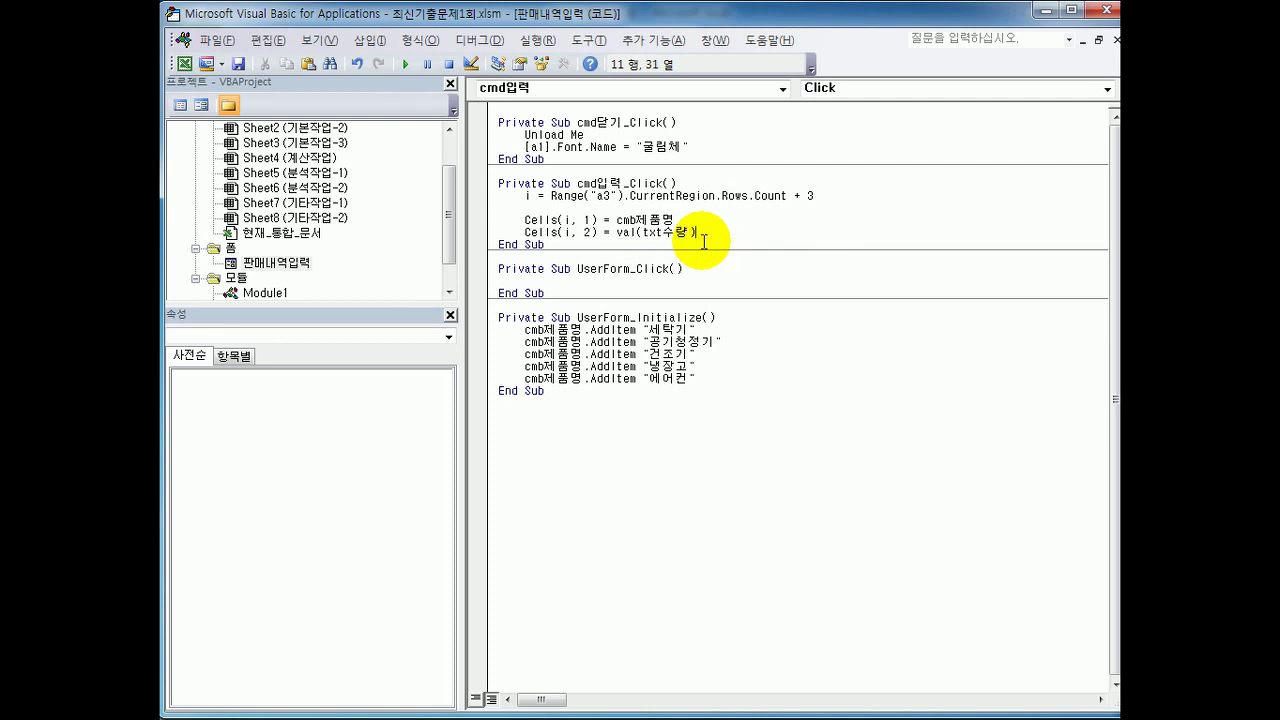
key("Return")
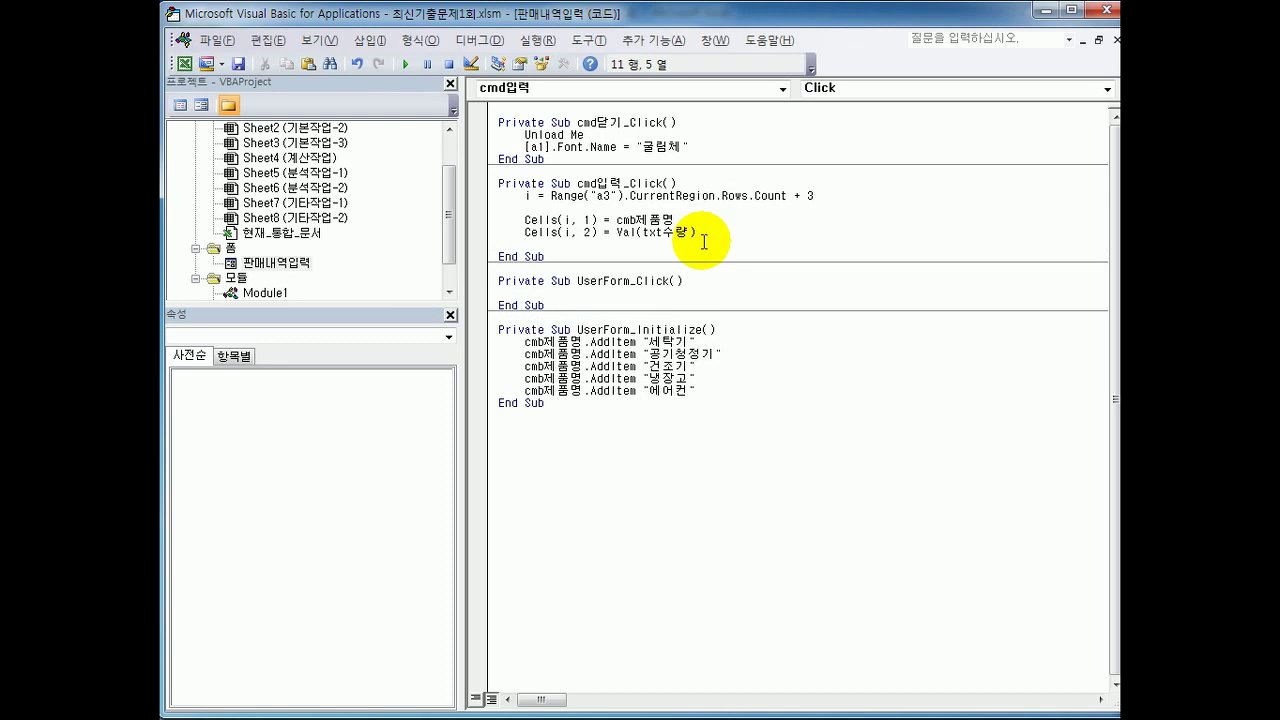
Open the 판매내역입력 form design and check the name of the 수량 text box in its properties.
key("Down")
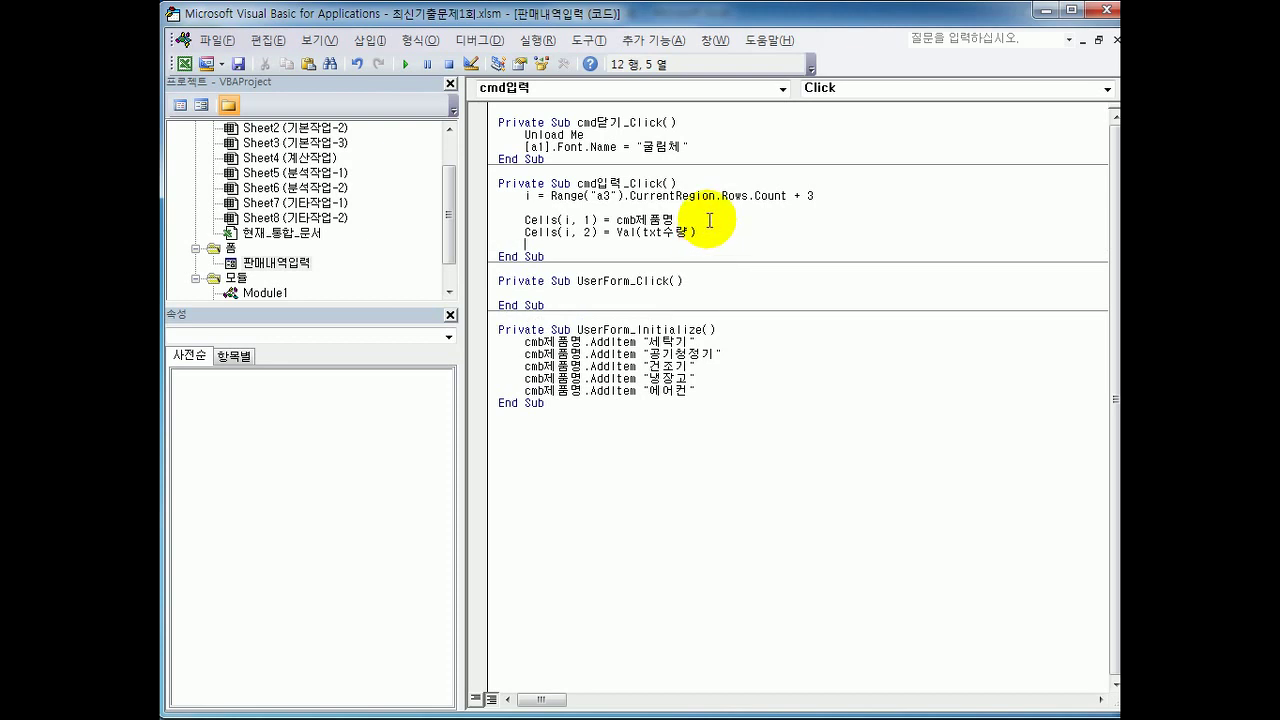
double_click(290, 263)
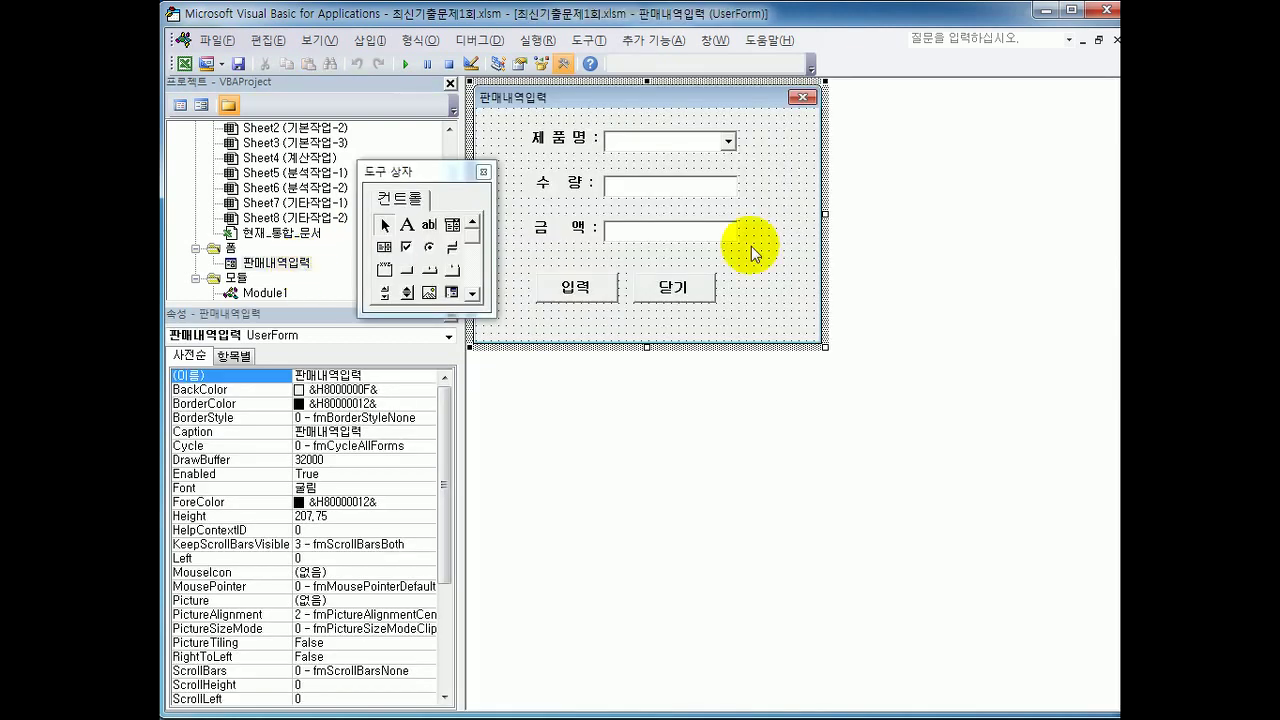
left_click(689, 192)
left_click(300, 375)
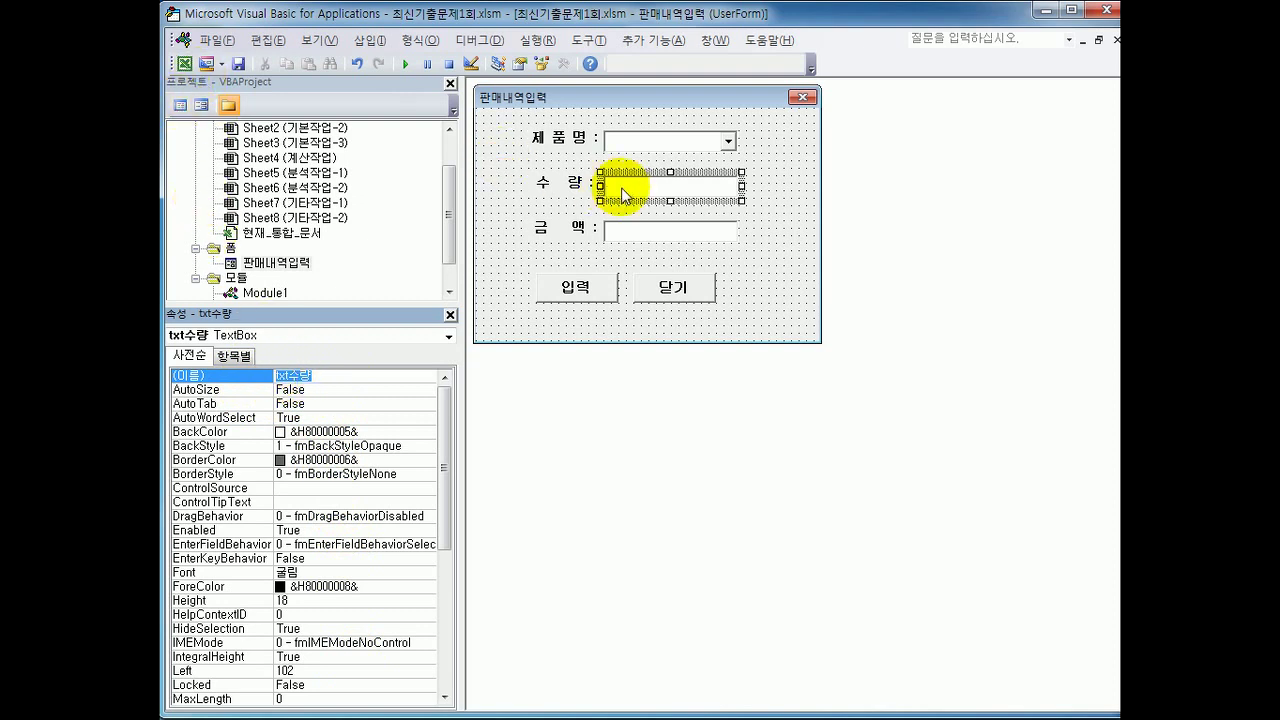
Return to the form's code and add an empty line after Cells(i, 2) = Val(txt수량).
left_click(180, 105)
left_click(613, 232)
left_click_drag(613, 232, 700, 232)
left_click(717, 233)
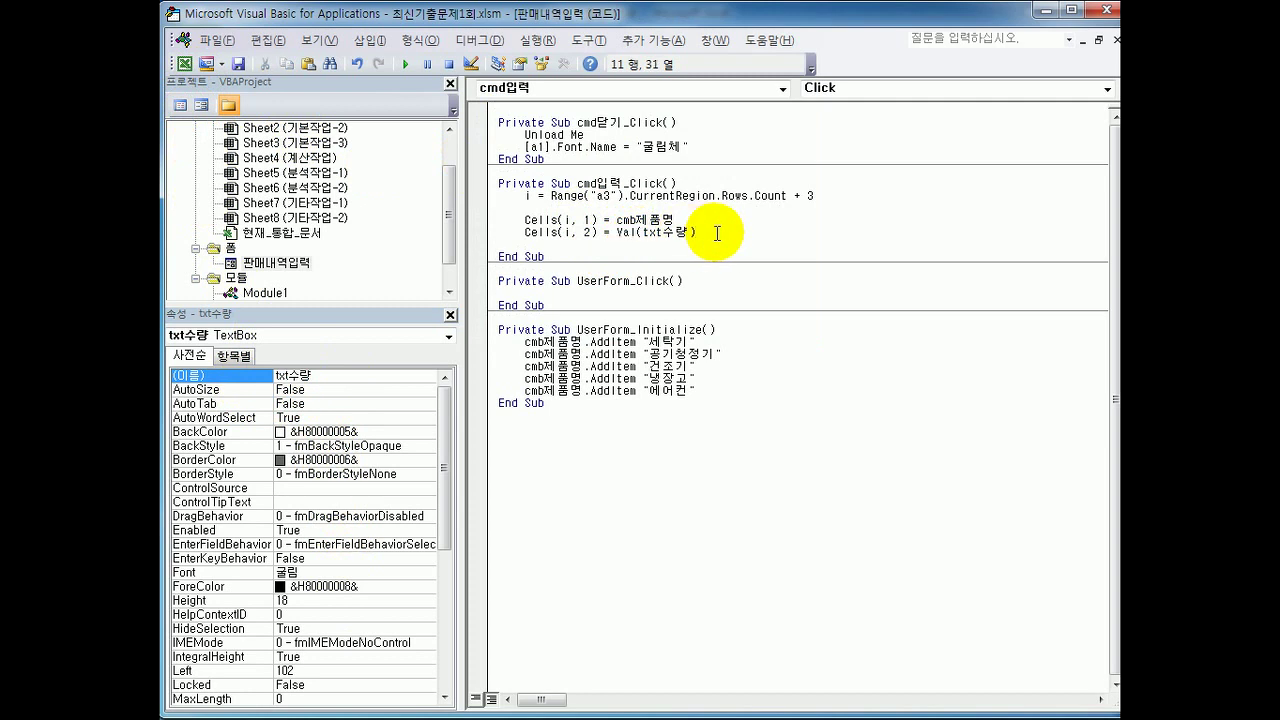
key("Return")
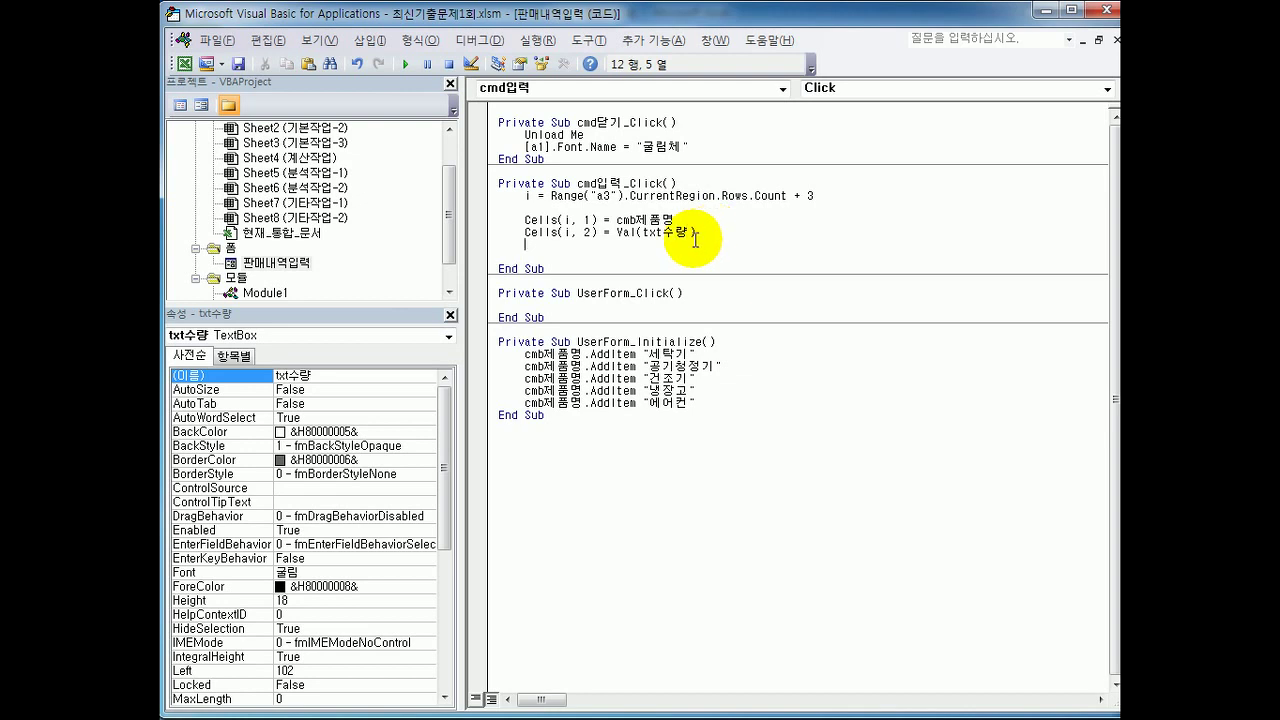
Switch to the Excel sheet, run the 판매내역입력 form to review its quantity and amount fields, and close it.
left_click(1043, 10)
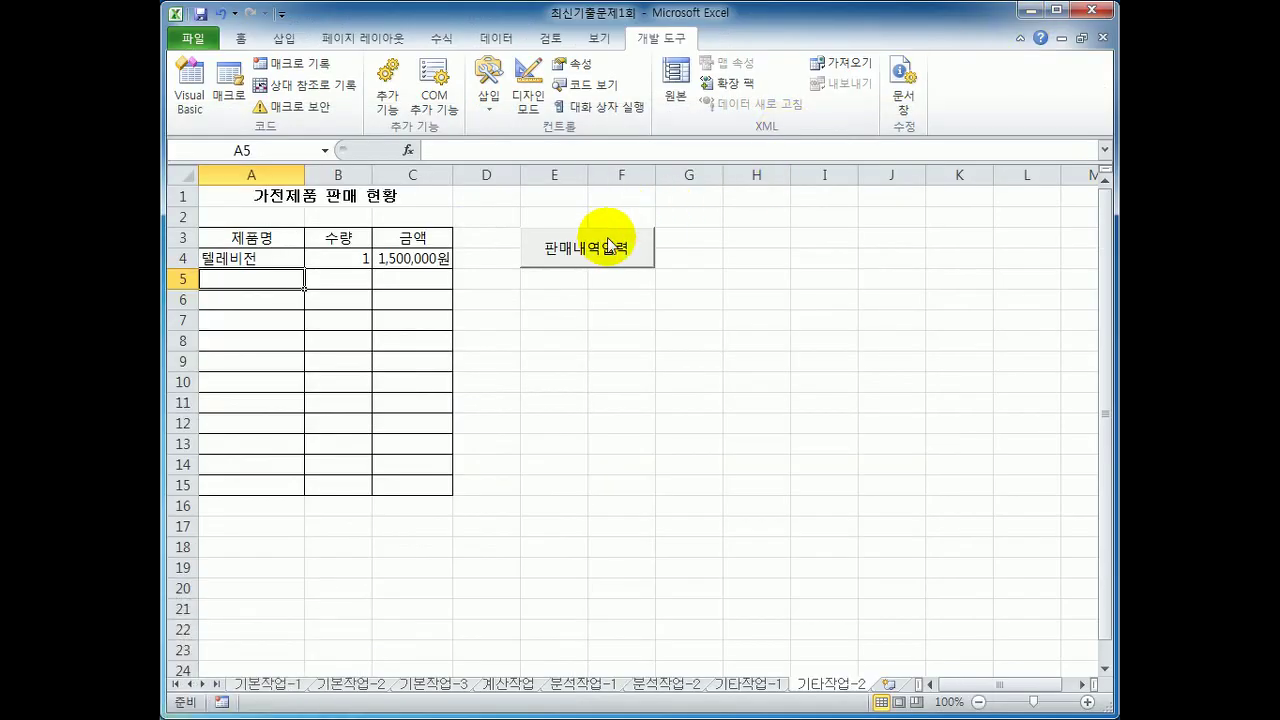
left_click(608, 245)
left_click(634, 330)
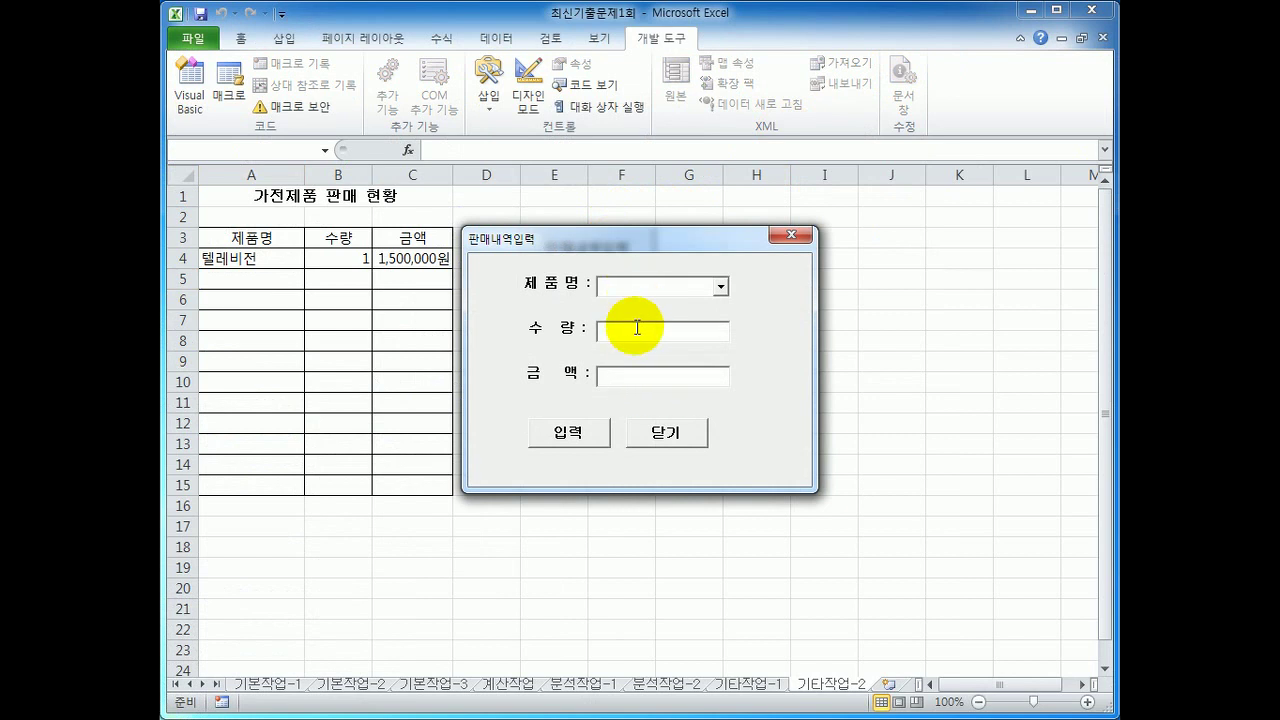
left_click(632, 377)
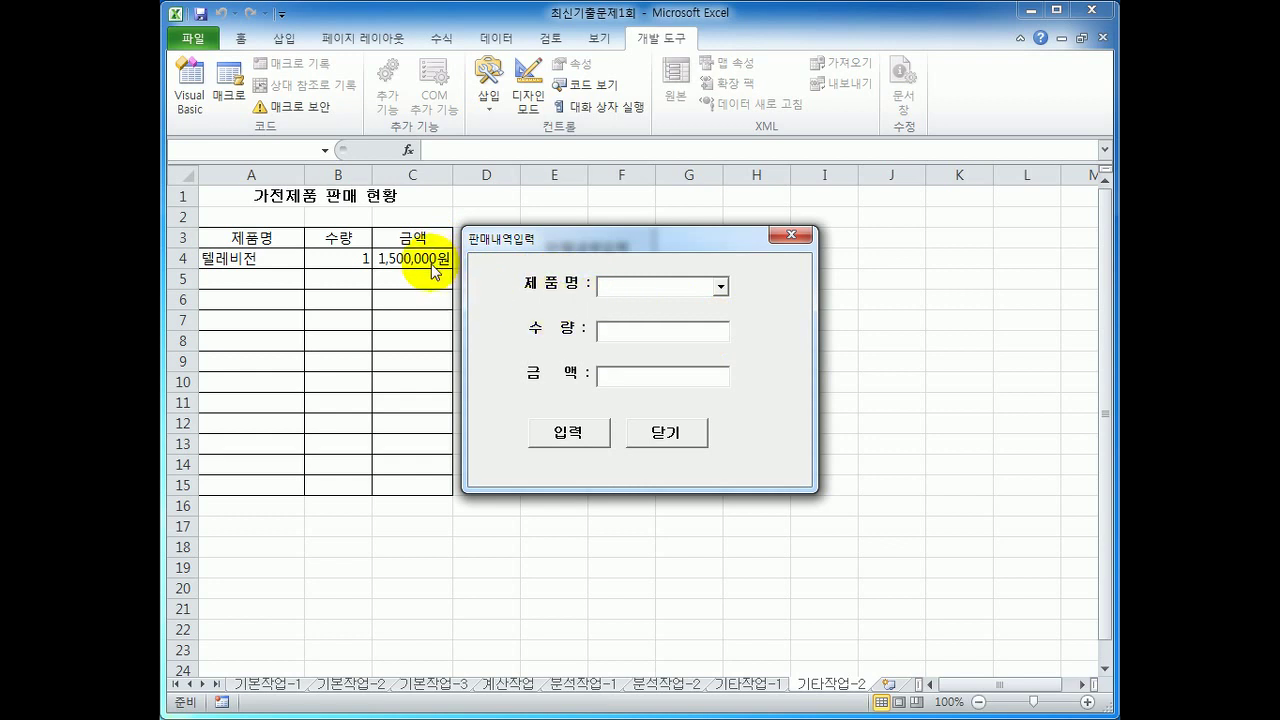
left_click(790, 238)
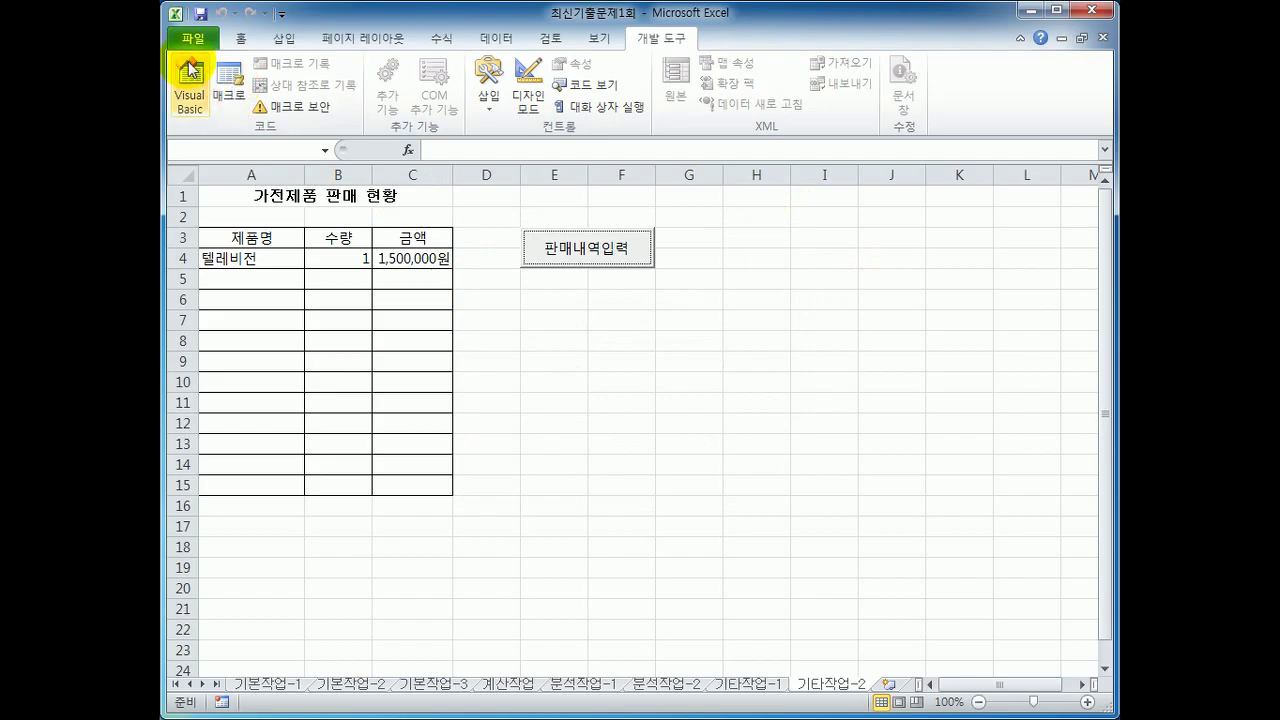
Return to the cmd입력 click procedure in the Visual Basic editor and duplicate the Cells(i, 2) line below itself, aligned with the lines above.
left_click(190, 75)
left_click(588, 292)
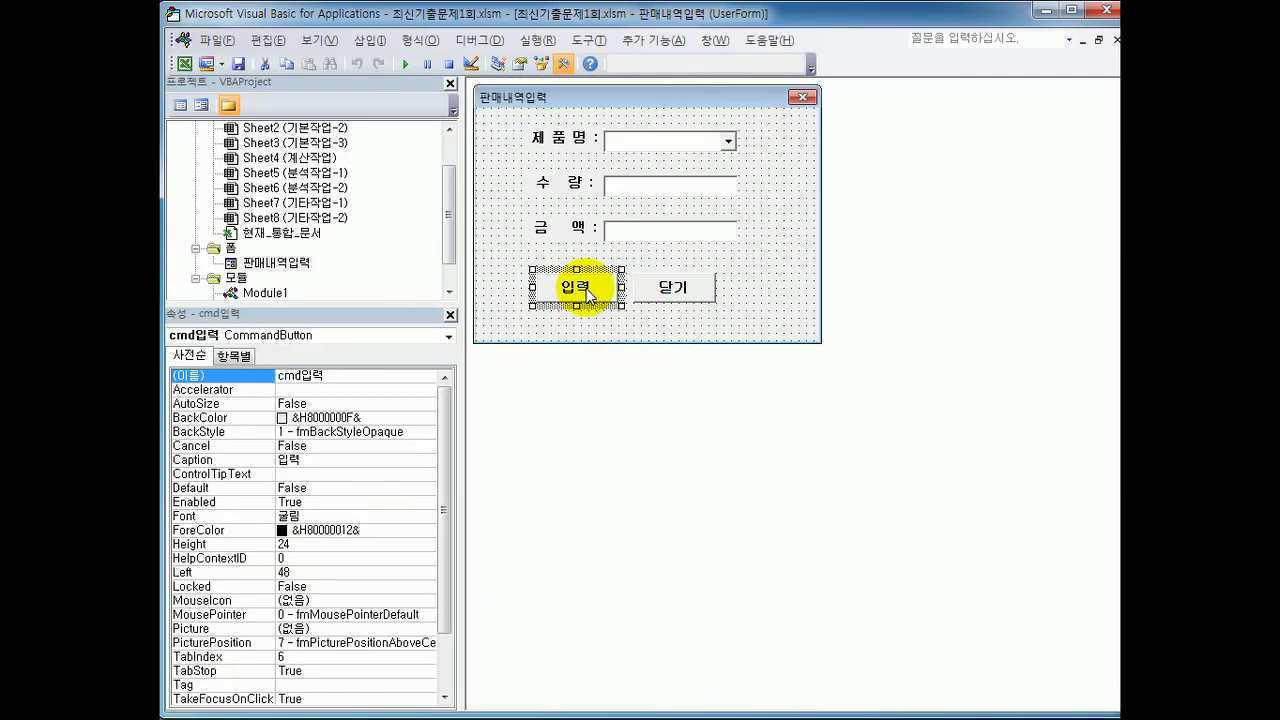
double_click(590, 294)
left_click_drag(520, 232, 738, 237)
key("ctrl+c")
left_click(545, 245)
key("ctrl+v")
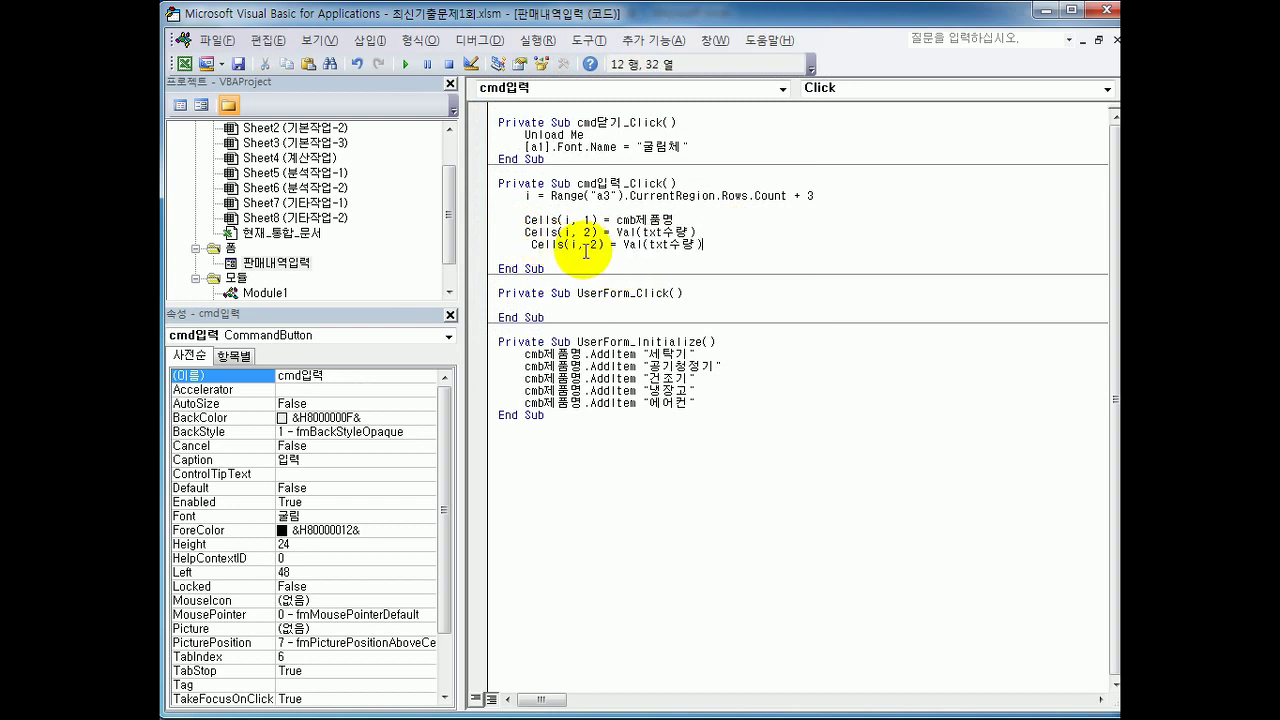
left_click(529, 245)
key("BackSpace")
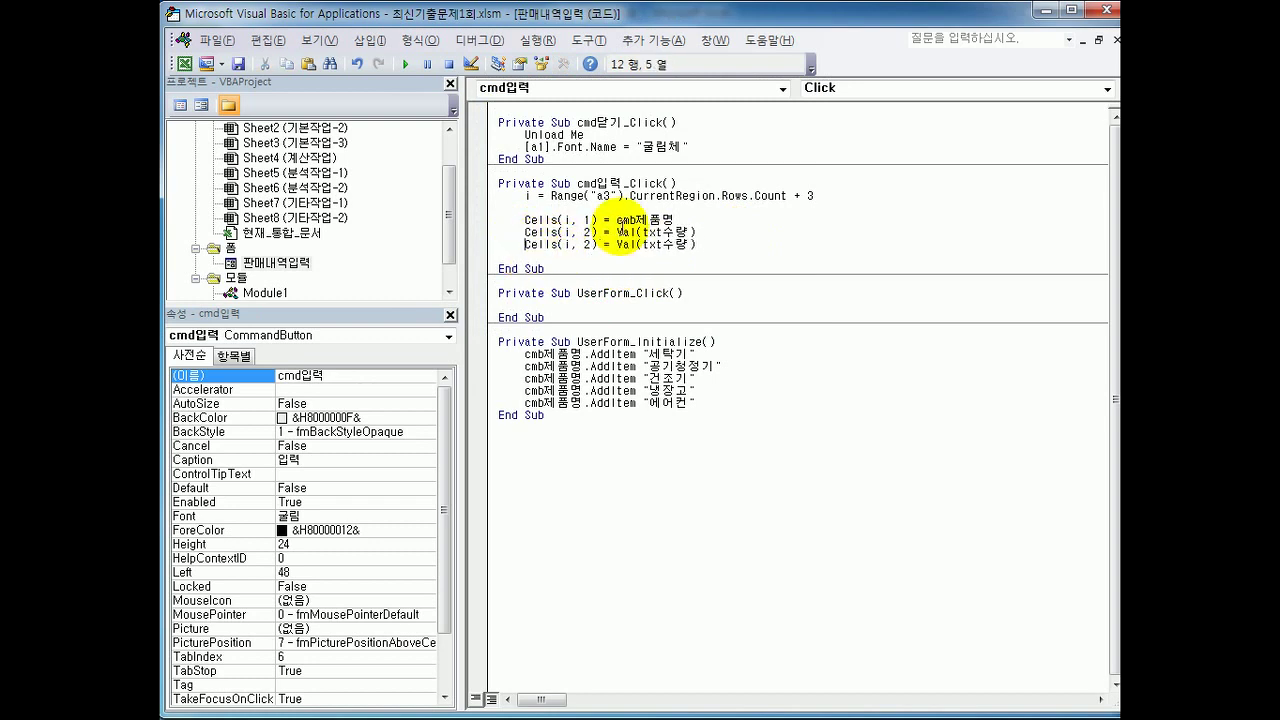
Change the column index of the duplicated Cells line to 3.
key("Right")
key("Right")
key("Right")
key("Right")
key("Right")
key("Right")
key("Right")
key("Delete")
type("3")
Replace Val(txt수량) in the Cells(i, 3) line with Format(txt금액, "#,##0원") and add a new line below.
key("End")
key("shift+Left")
key("shift+Left")
key("shift+Left")
key("shift+Left")
key("shift+Left")
key("shift+Left")
key("shift+Left")
key("shift+Left")
key("shift+Left")
key("shift+Left")
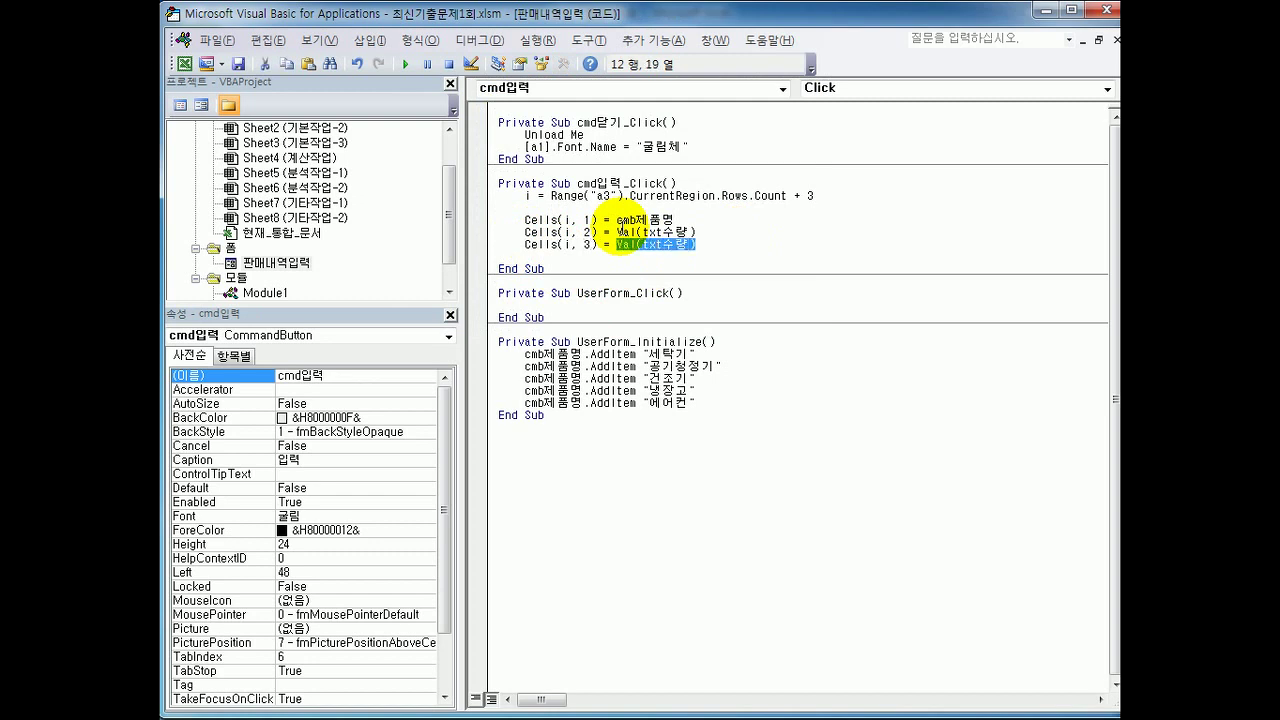
type("f")
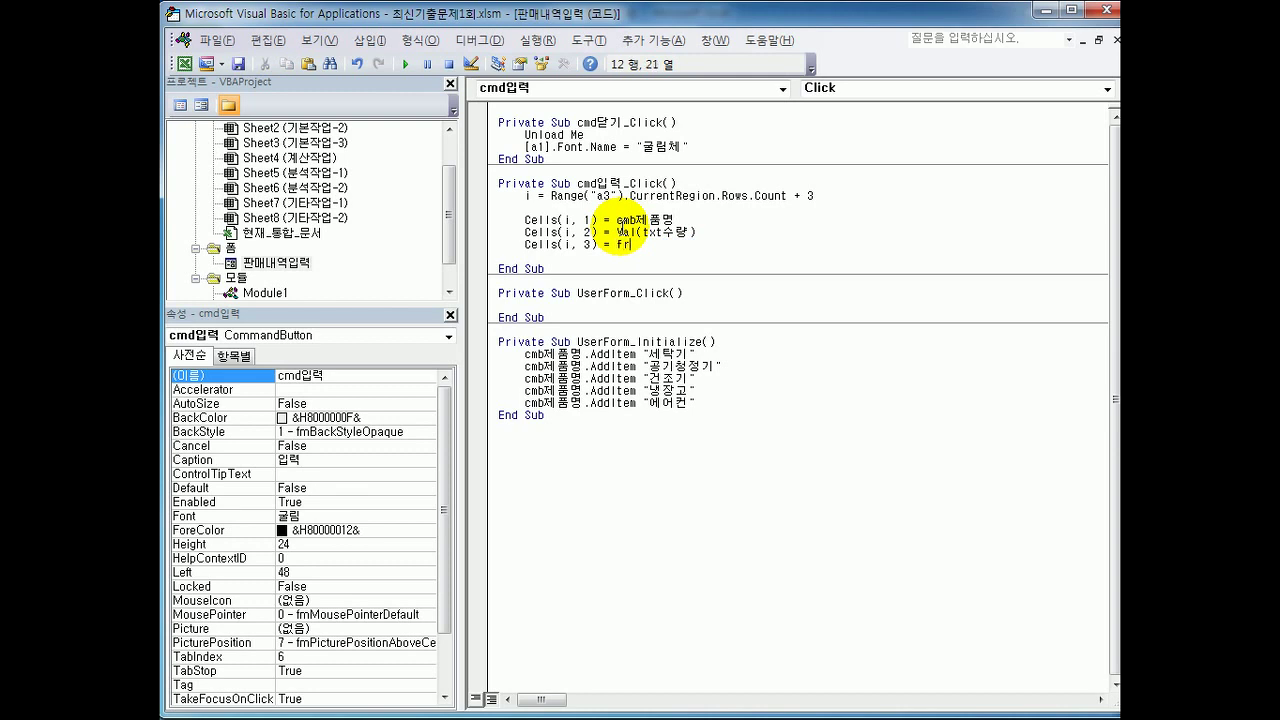
type("ormat(tx")
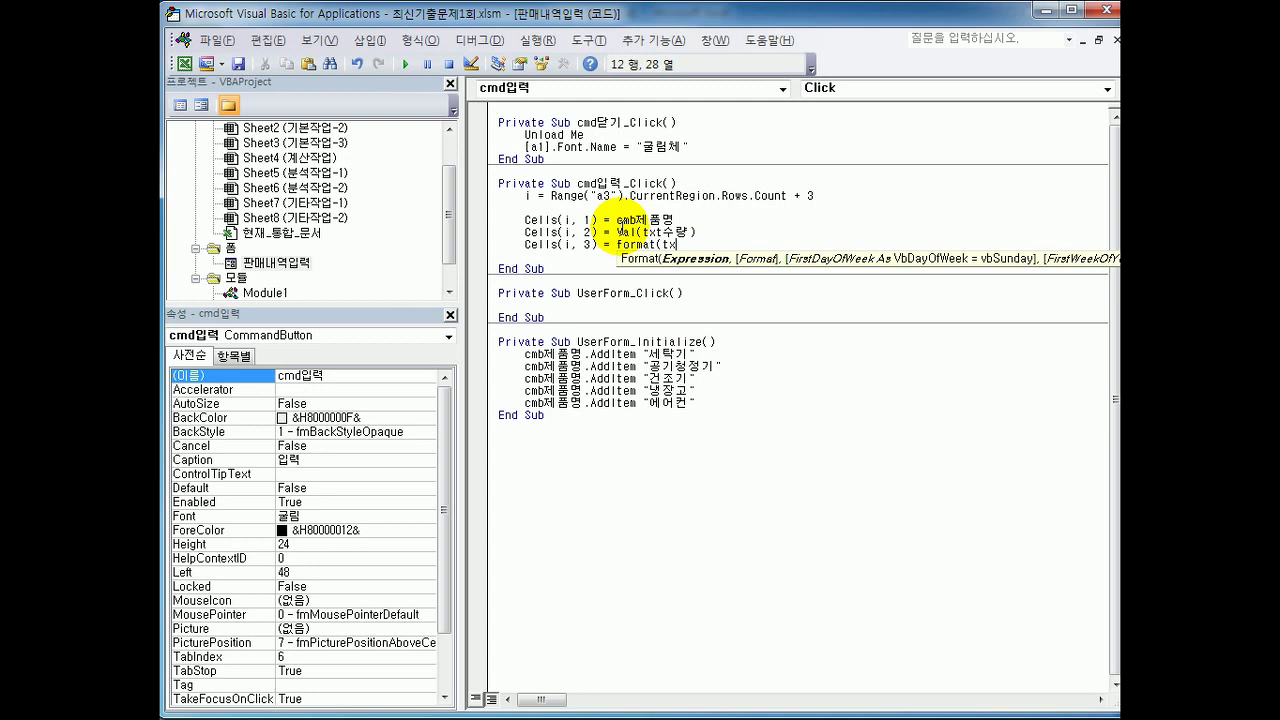
type("t금액, \"")
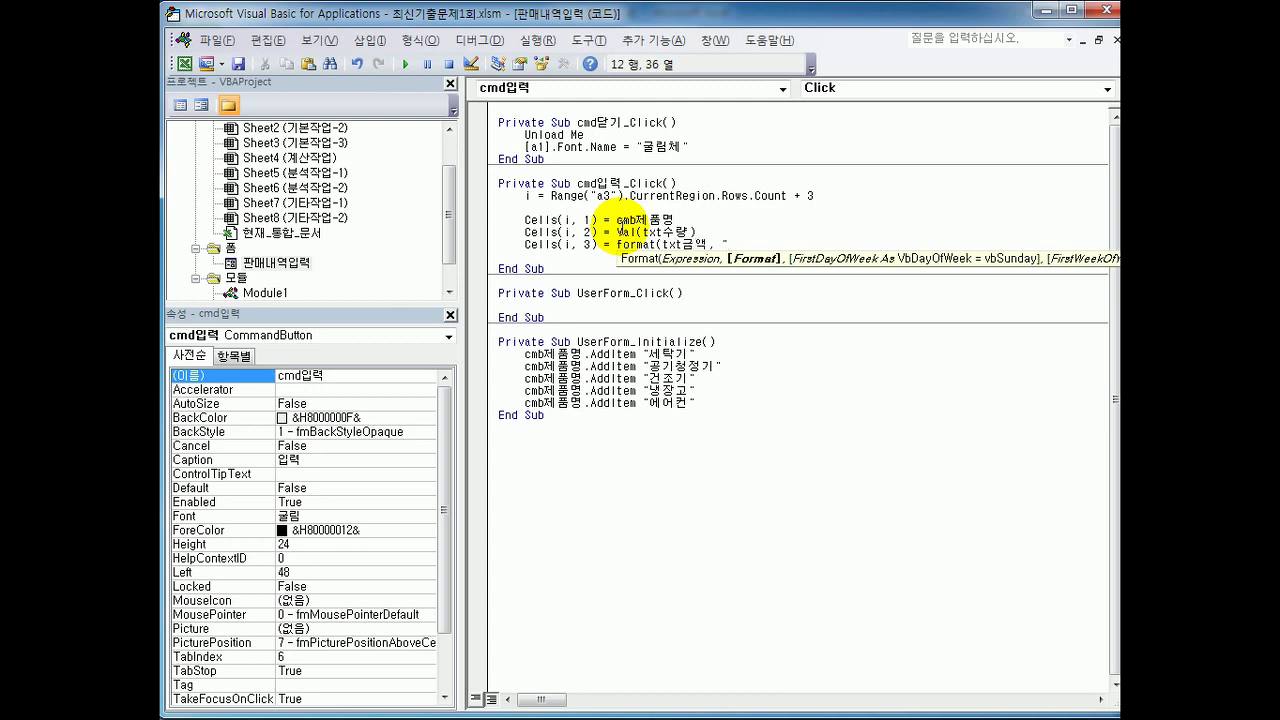
type("#,##0원\")")
key("Return")
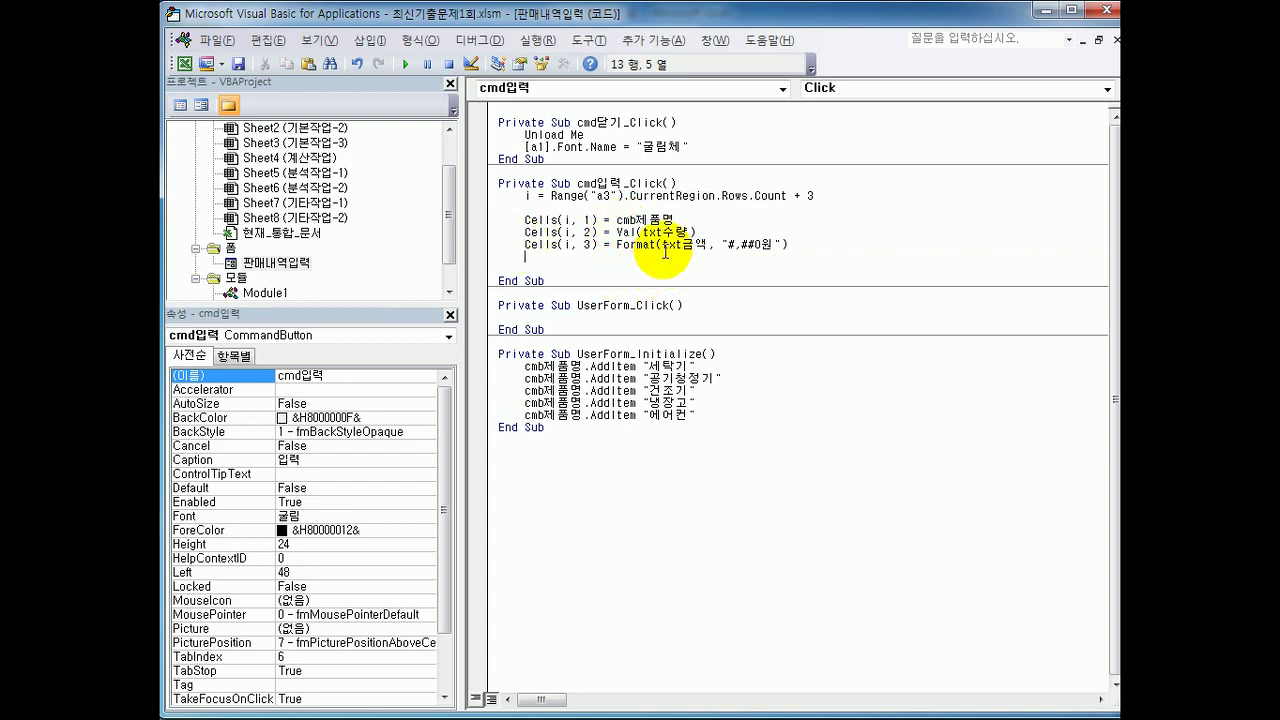
Open the 판매내역입력 form design and check the name of the 금액 text box in its properties.
double_click(278, 264)
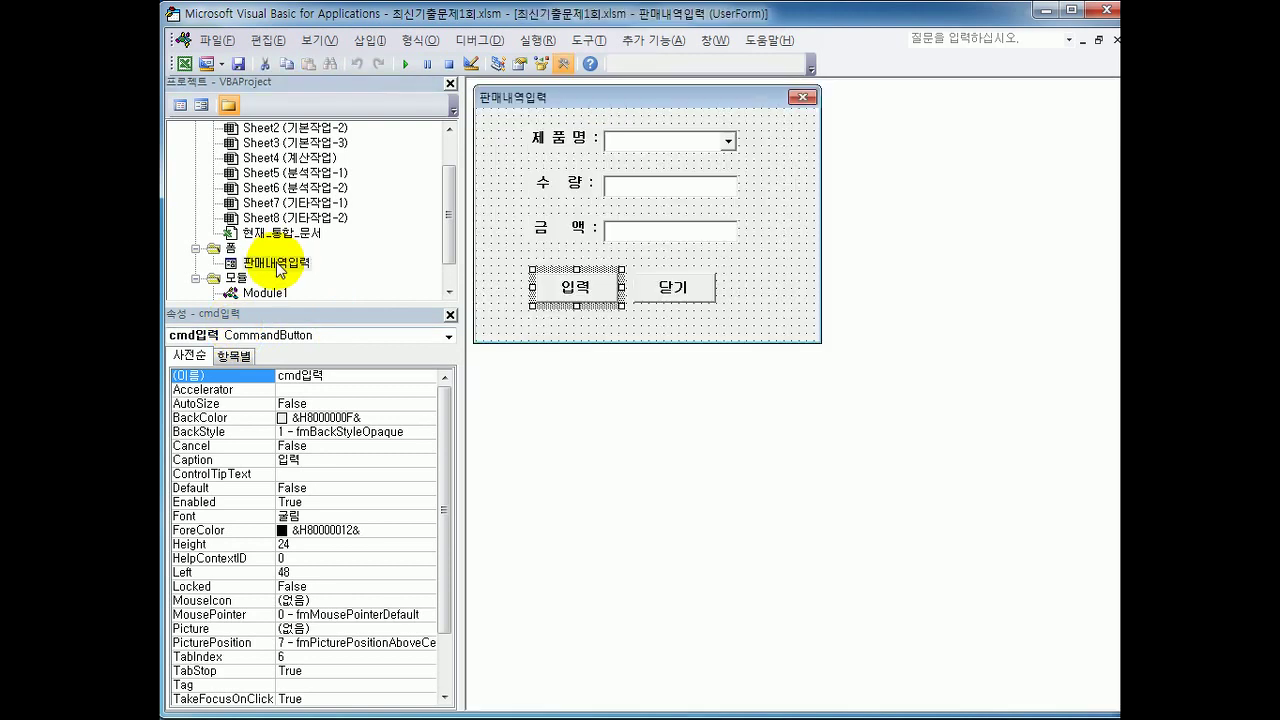
left_click(667, 237)
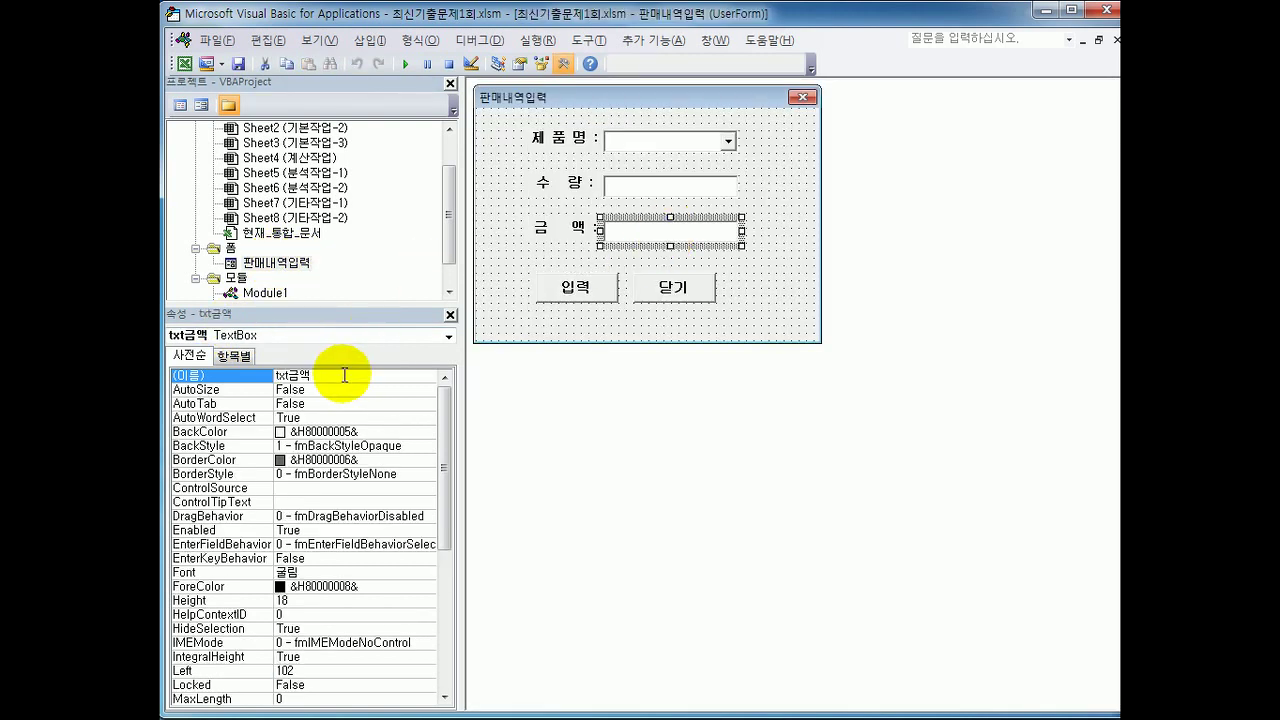
left_click(258, 375)
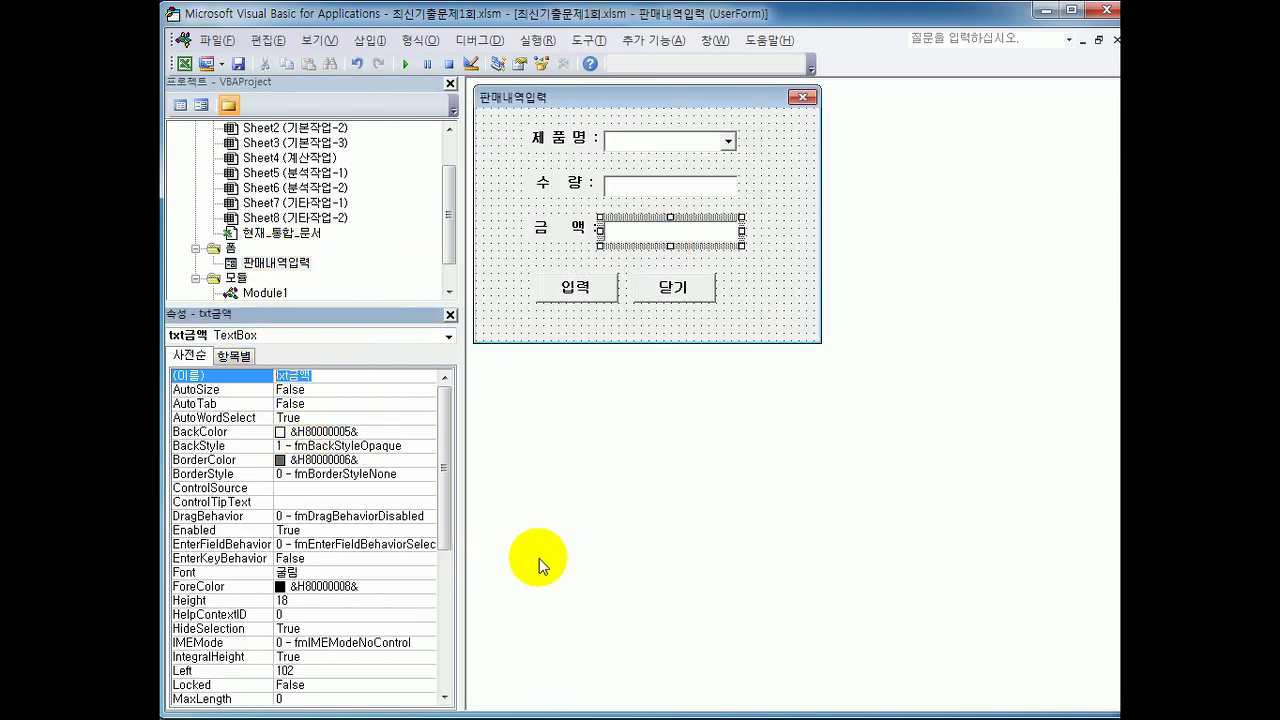
After a blank line in the cmd입력 click procedure, add cmb제품명 = "", txt수량 = "" and txt금액 = "" on separate lines.
double_click(573, 287)
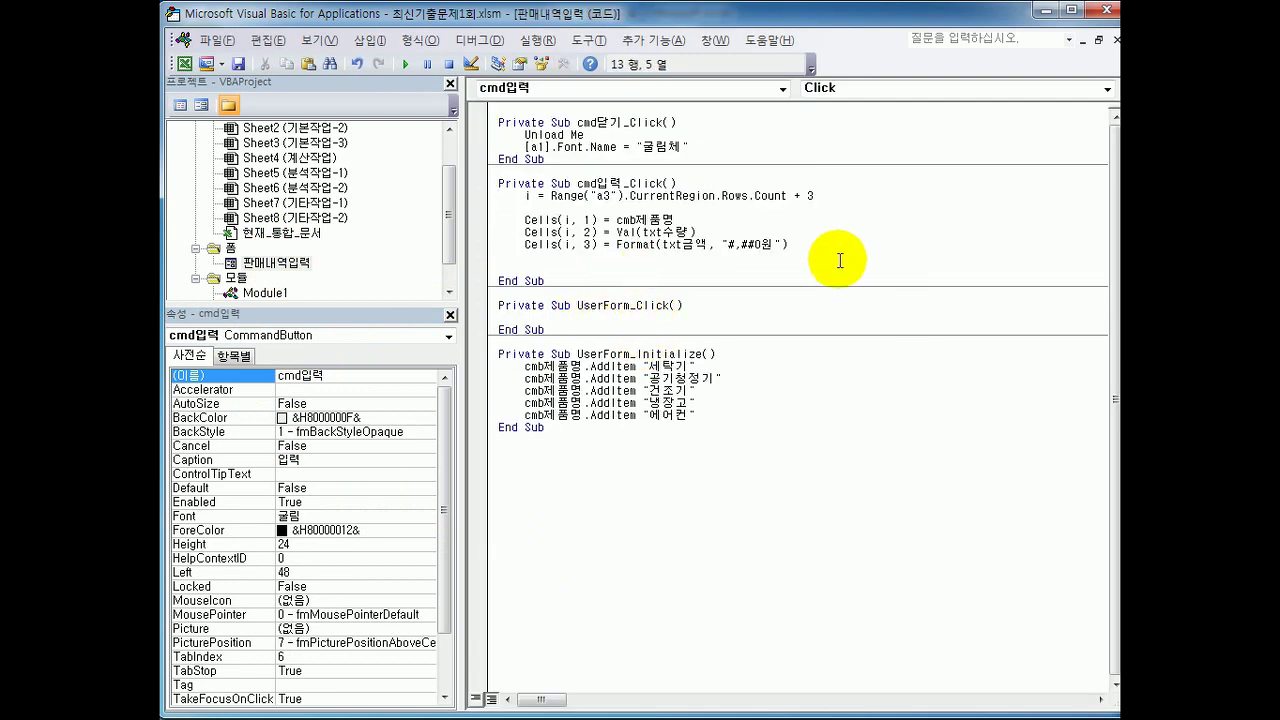
key("Return")
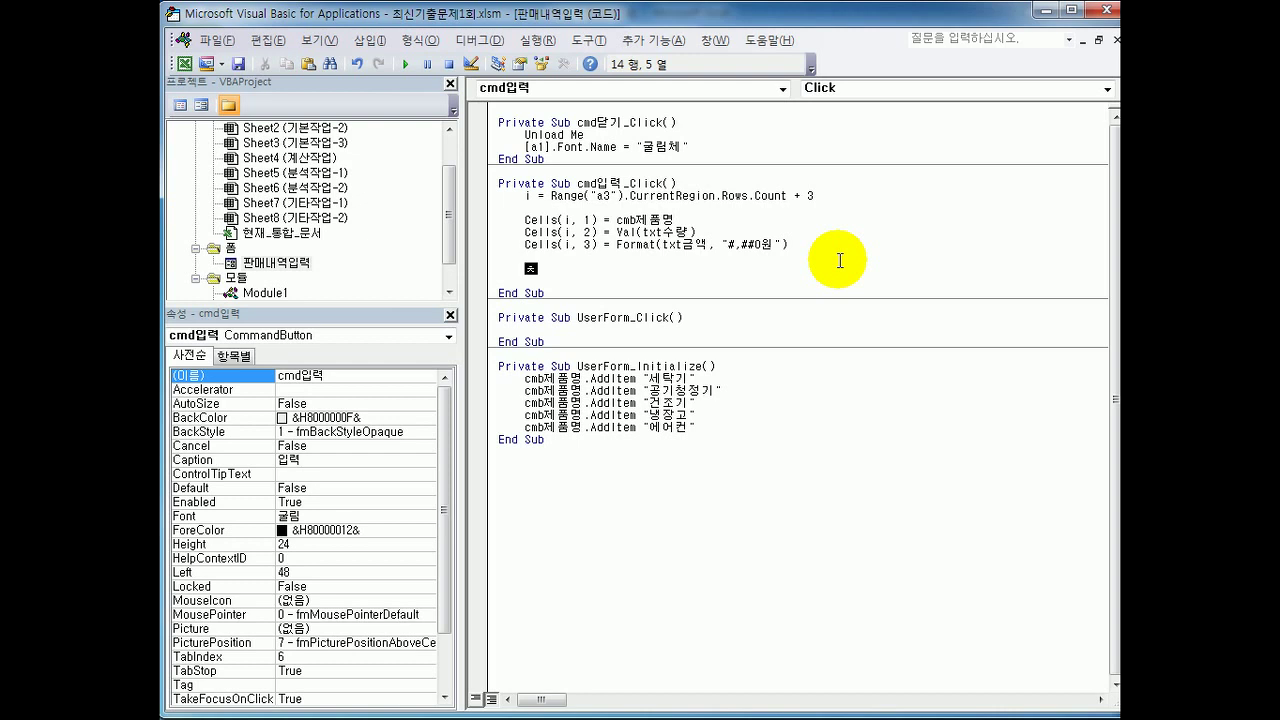
type("cmb제품명 = \"\"")
key("Return")
type("txt출")
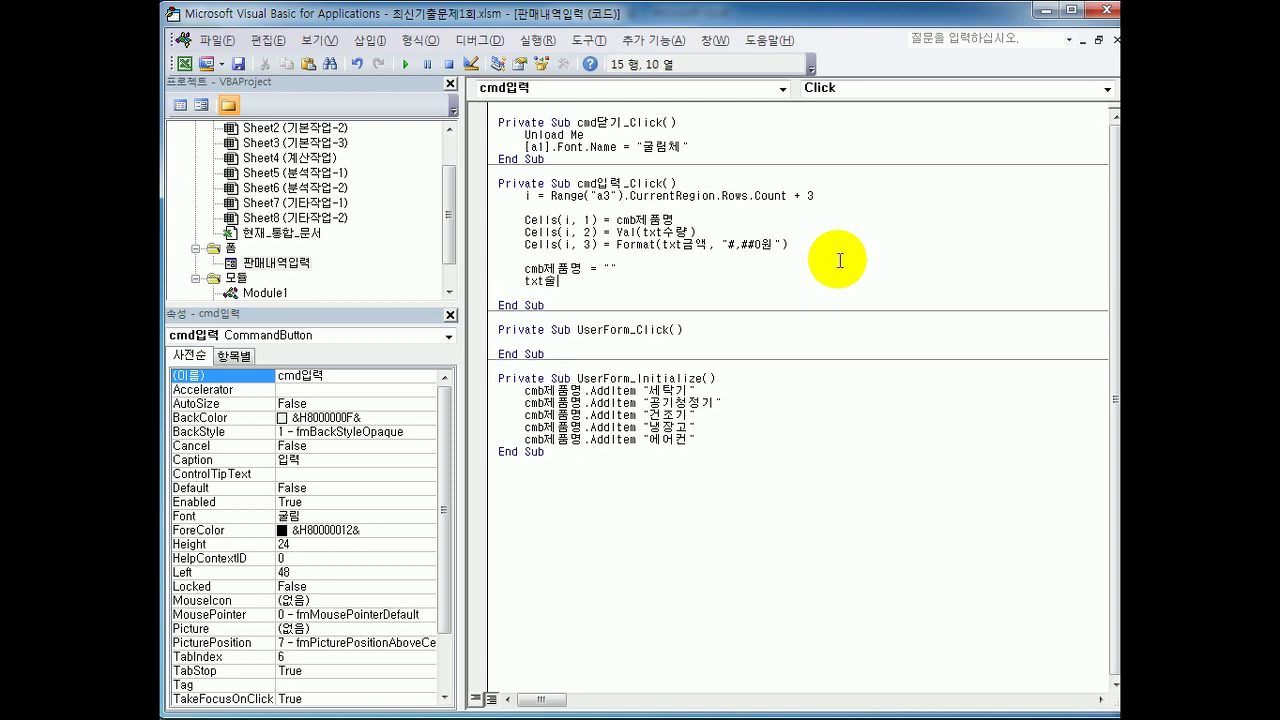
key("BackSpace")
type("수량 = \"\"")
key("Return")
type("t")
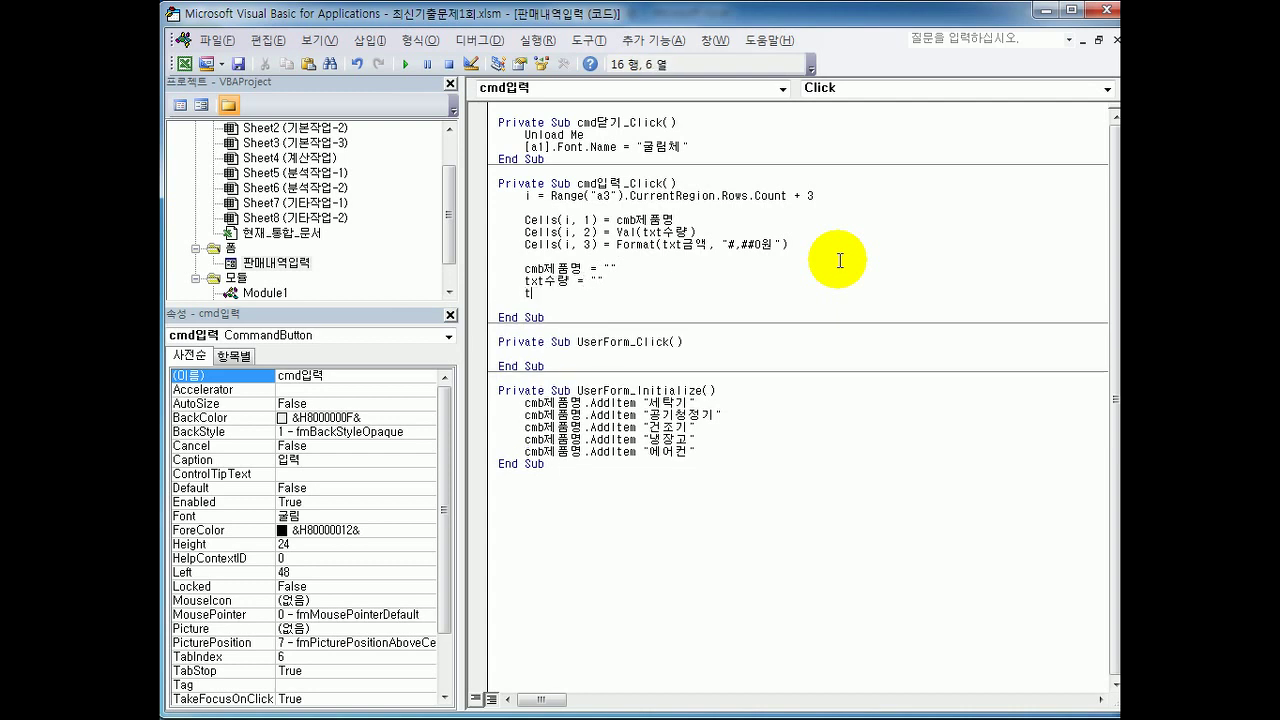
type("xt금애ㄱ = \"\"")
key("Return")
left_click(925, 463)
Back in Excel, submit a test record of 세탁기, quantity 1 and amount 1200000 through the 판매내역입력 form, and close the form.
left_click(1104, 12)
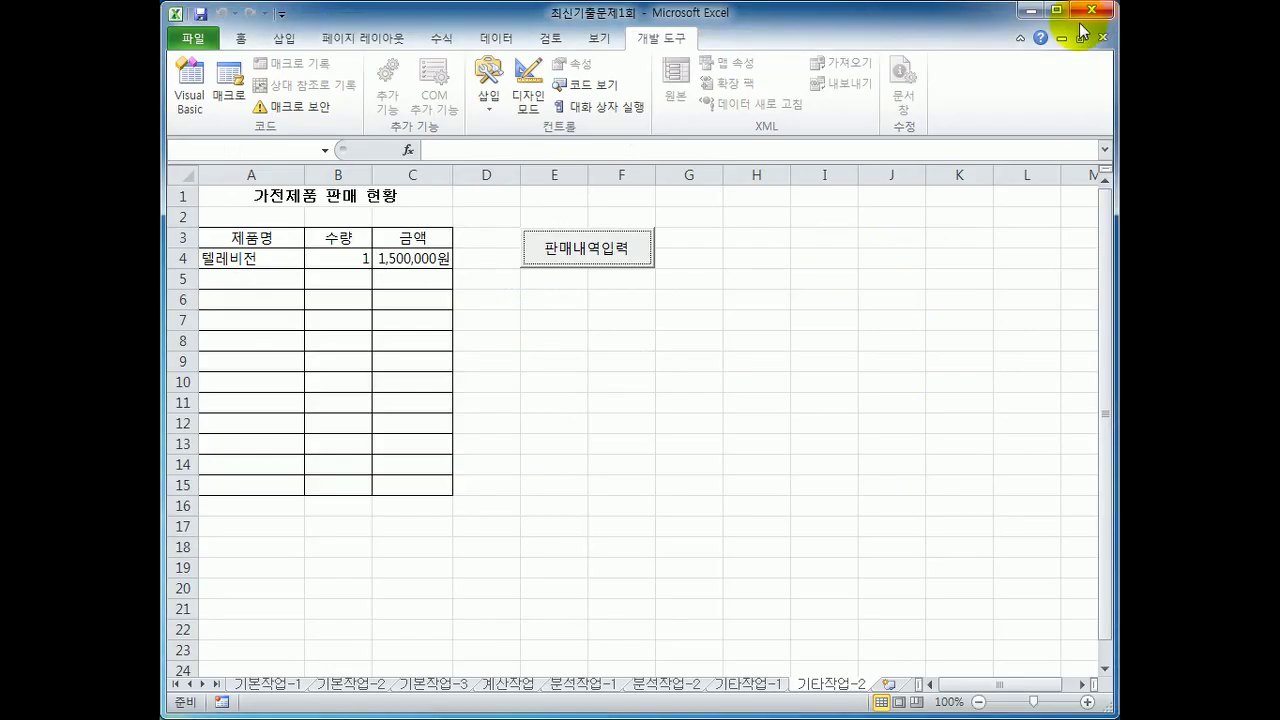
left_click(589, 246)
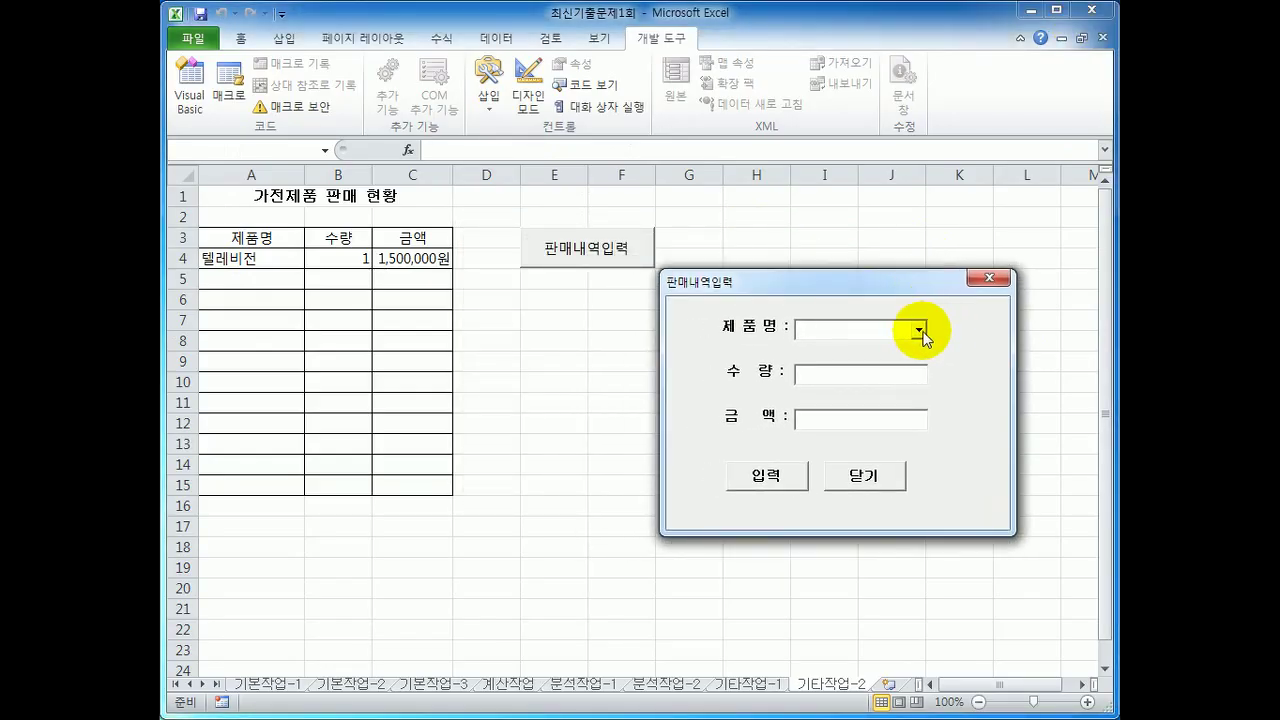
left_click(918, 330)
left_click(896, 347)
left_click(886, 372)
type("1")
left_click(852, 422)
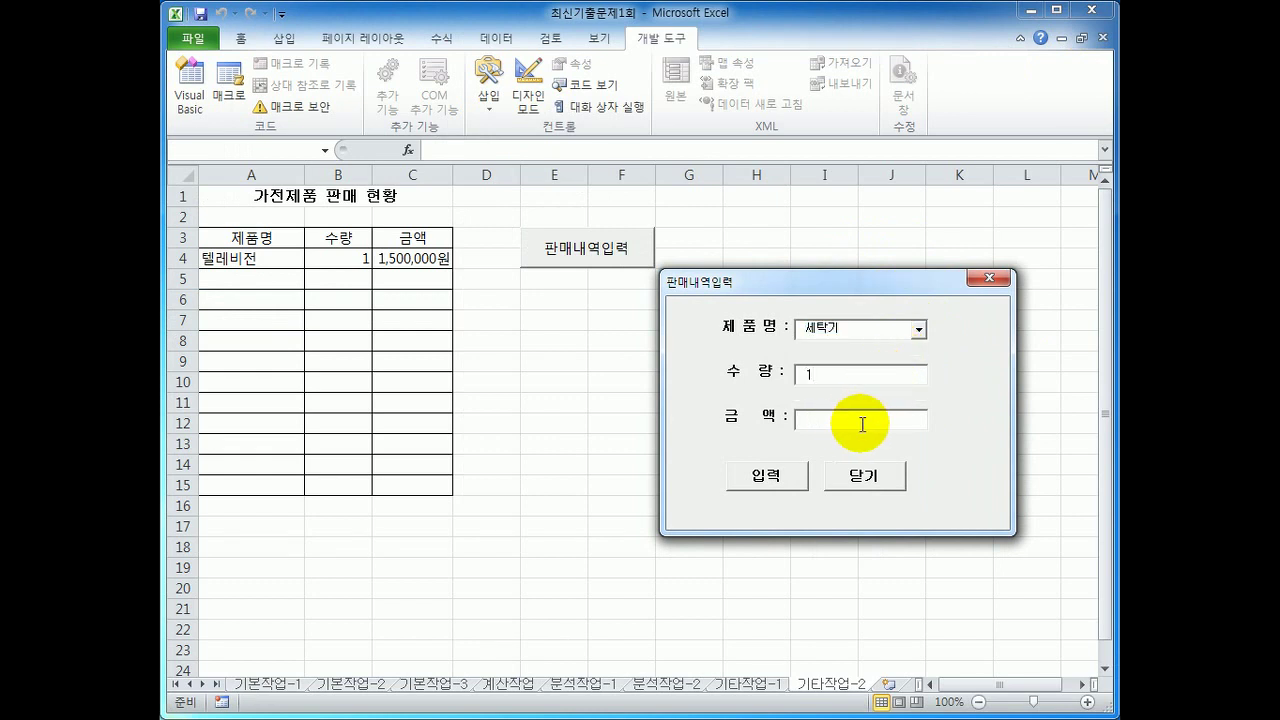
type("1200000")
left_click(792, 485)
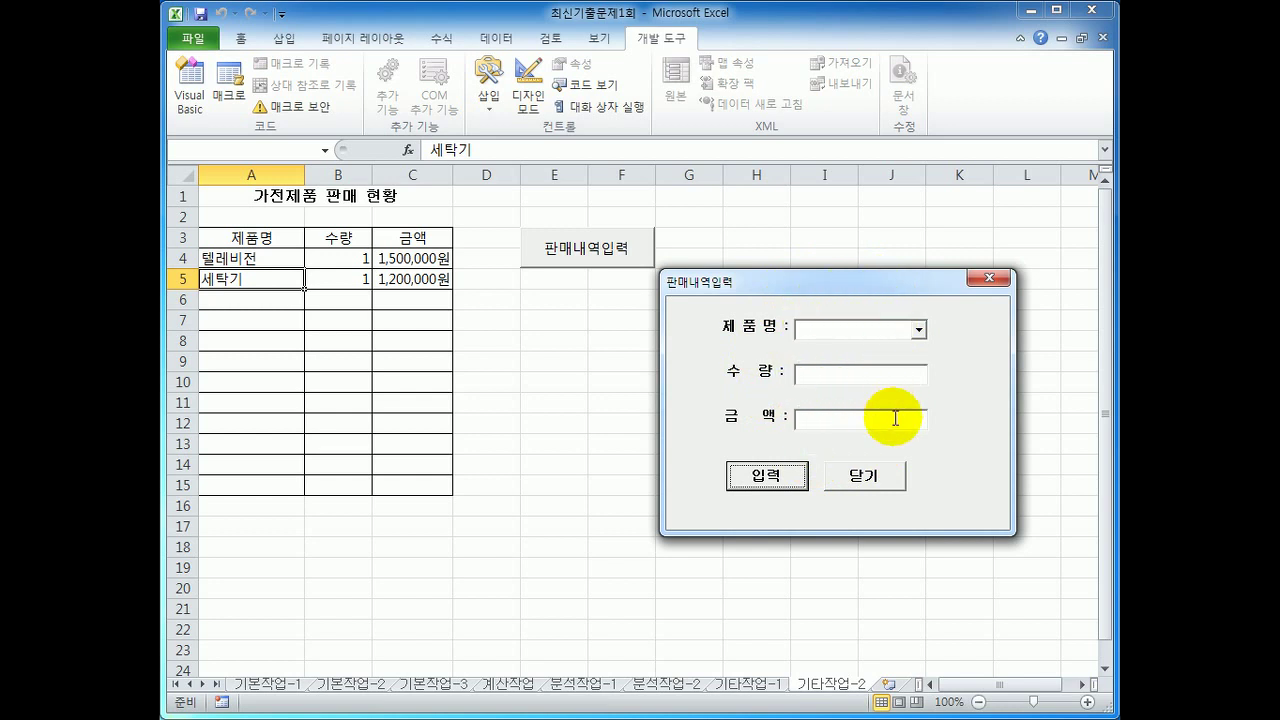
left_click(864, 476)
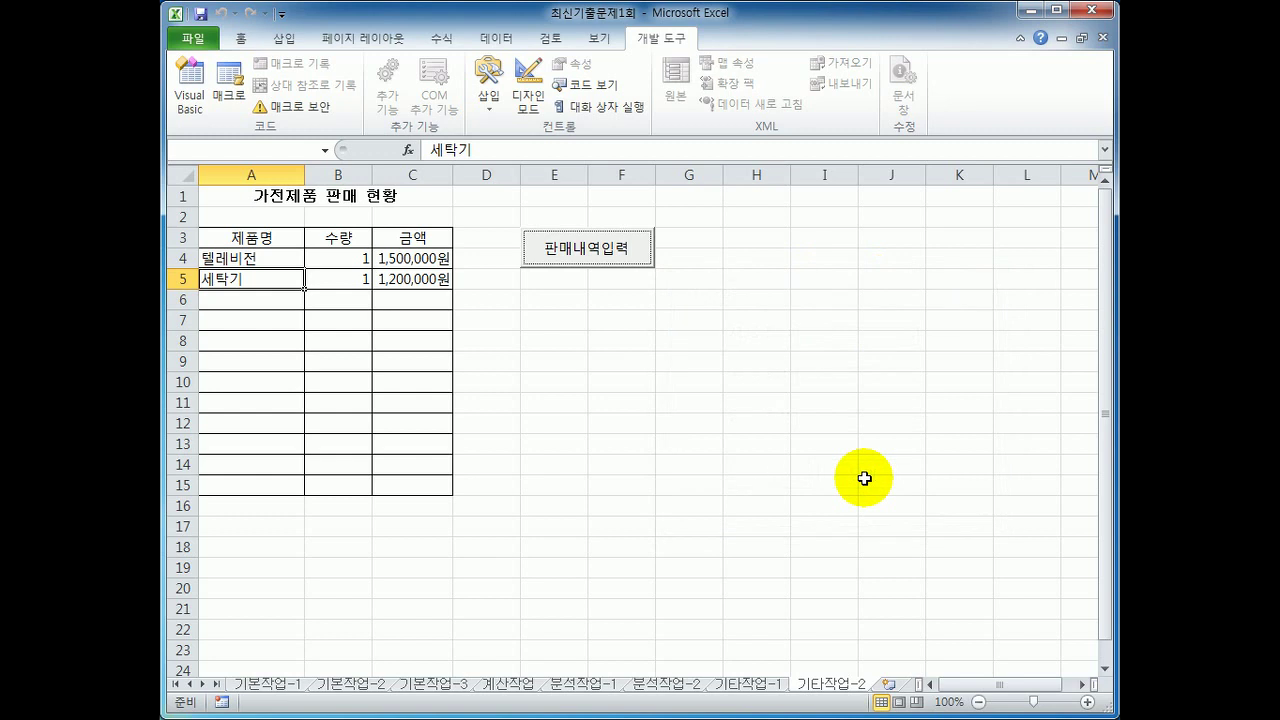
left_click(863, 481)
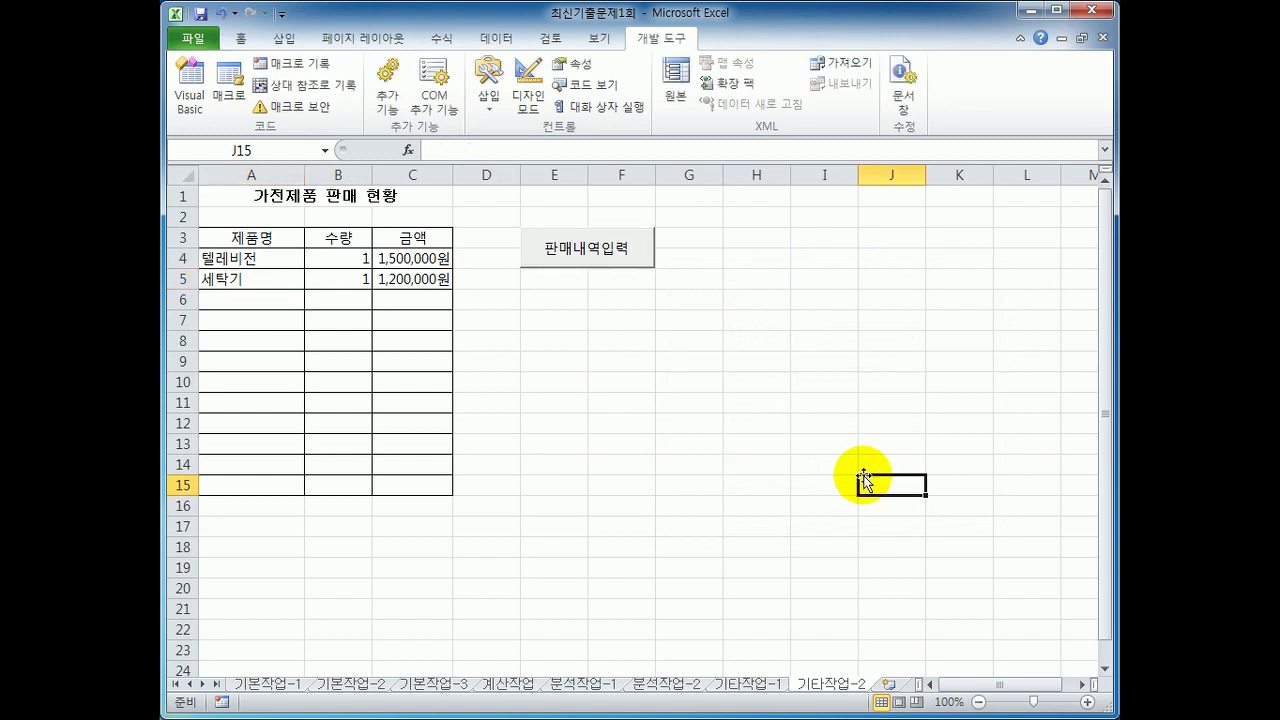